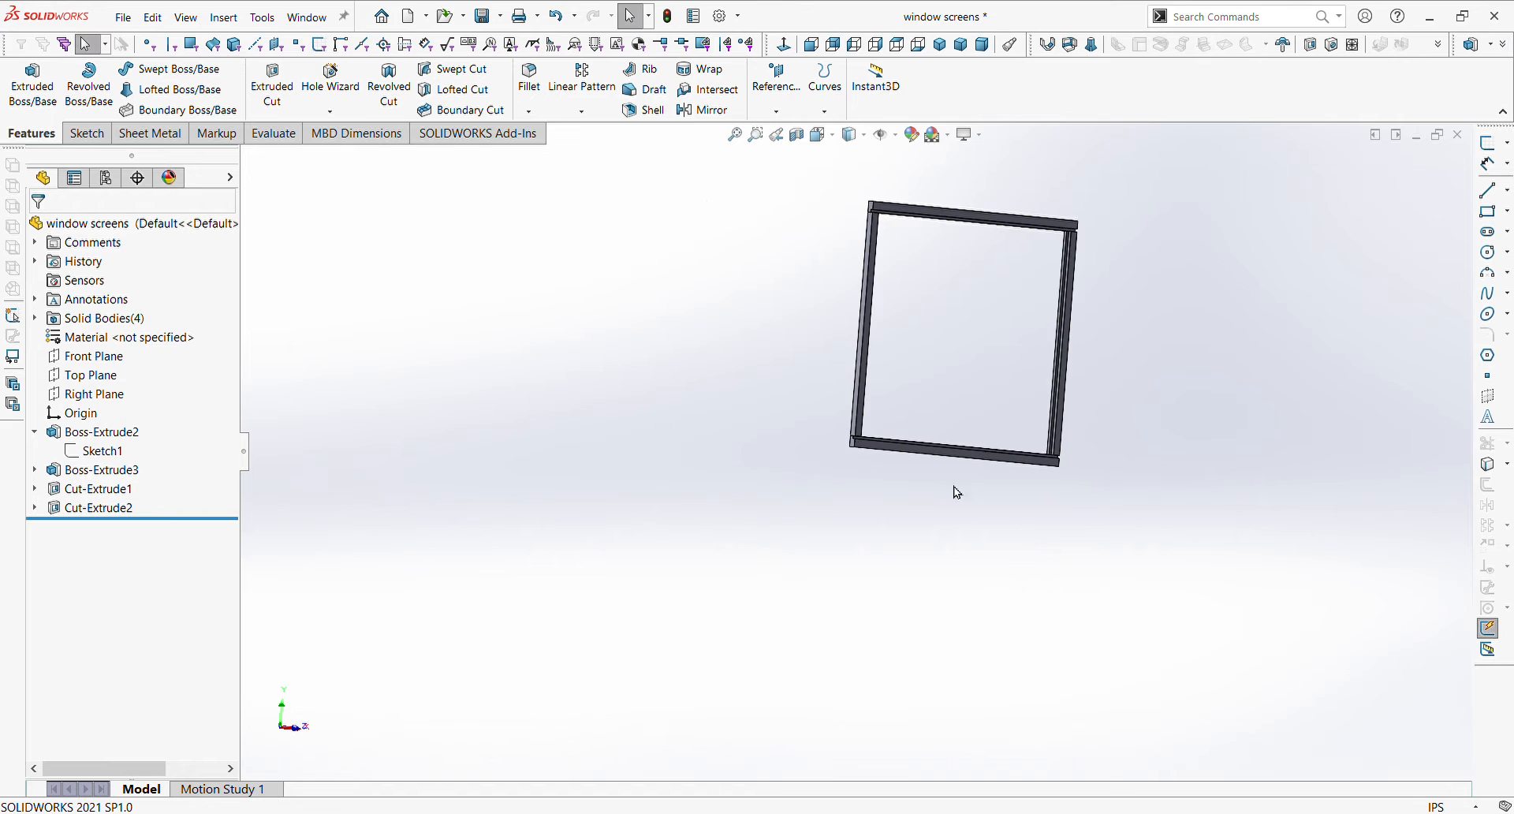
- Roll the feature history back to just after Boss-Extrude2 and open its Sketch1 for editing
scroll(867, 441, down, 5)
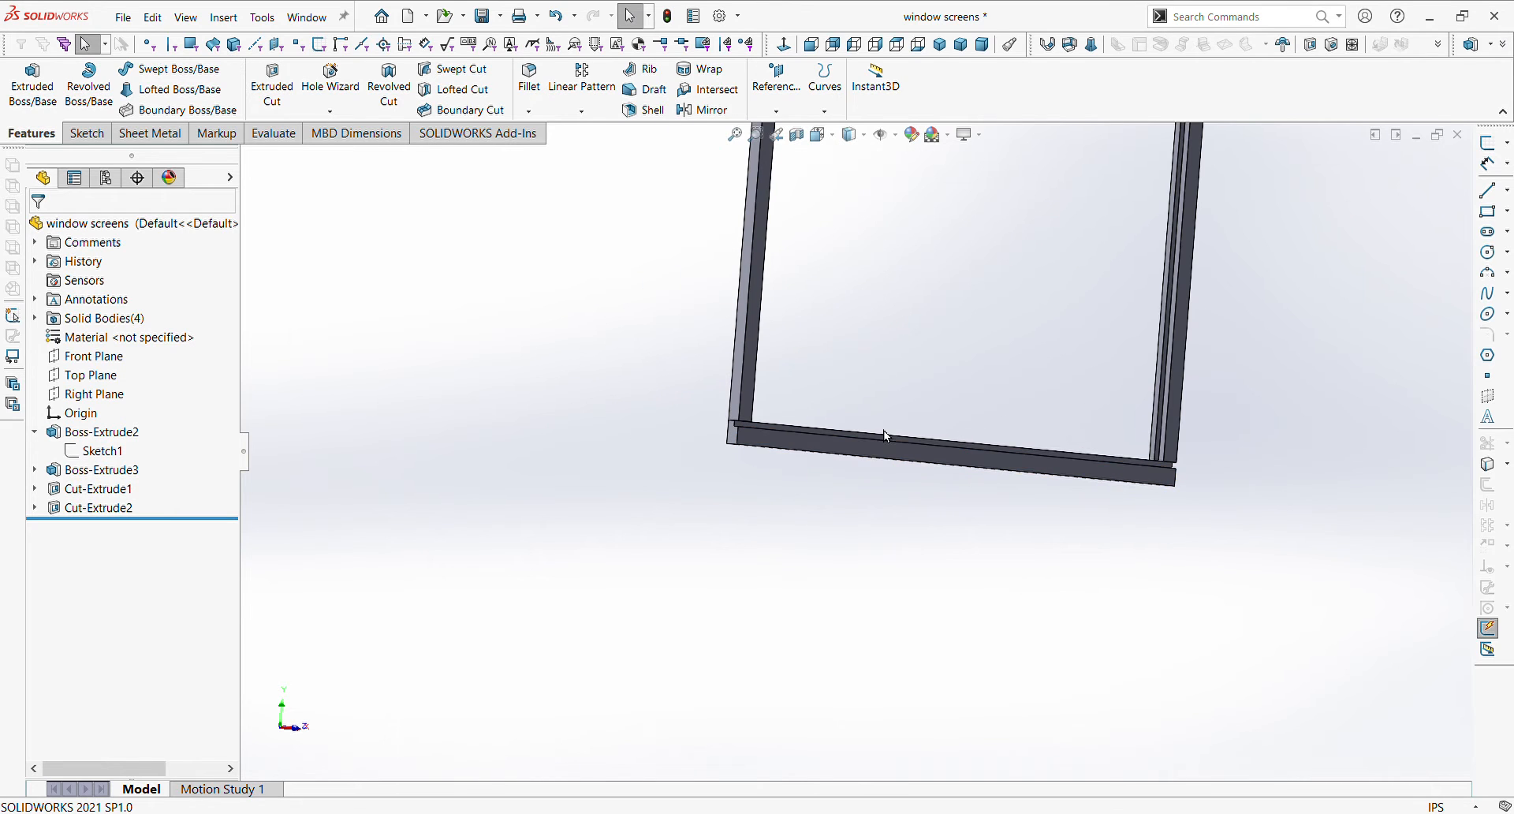
scroll(878, 427, down, 3)
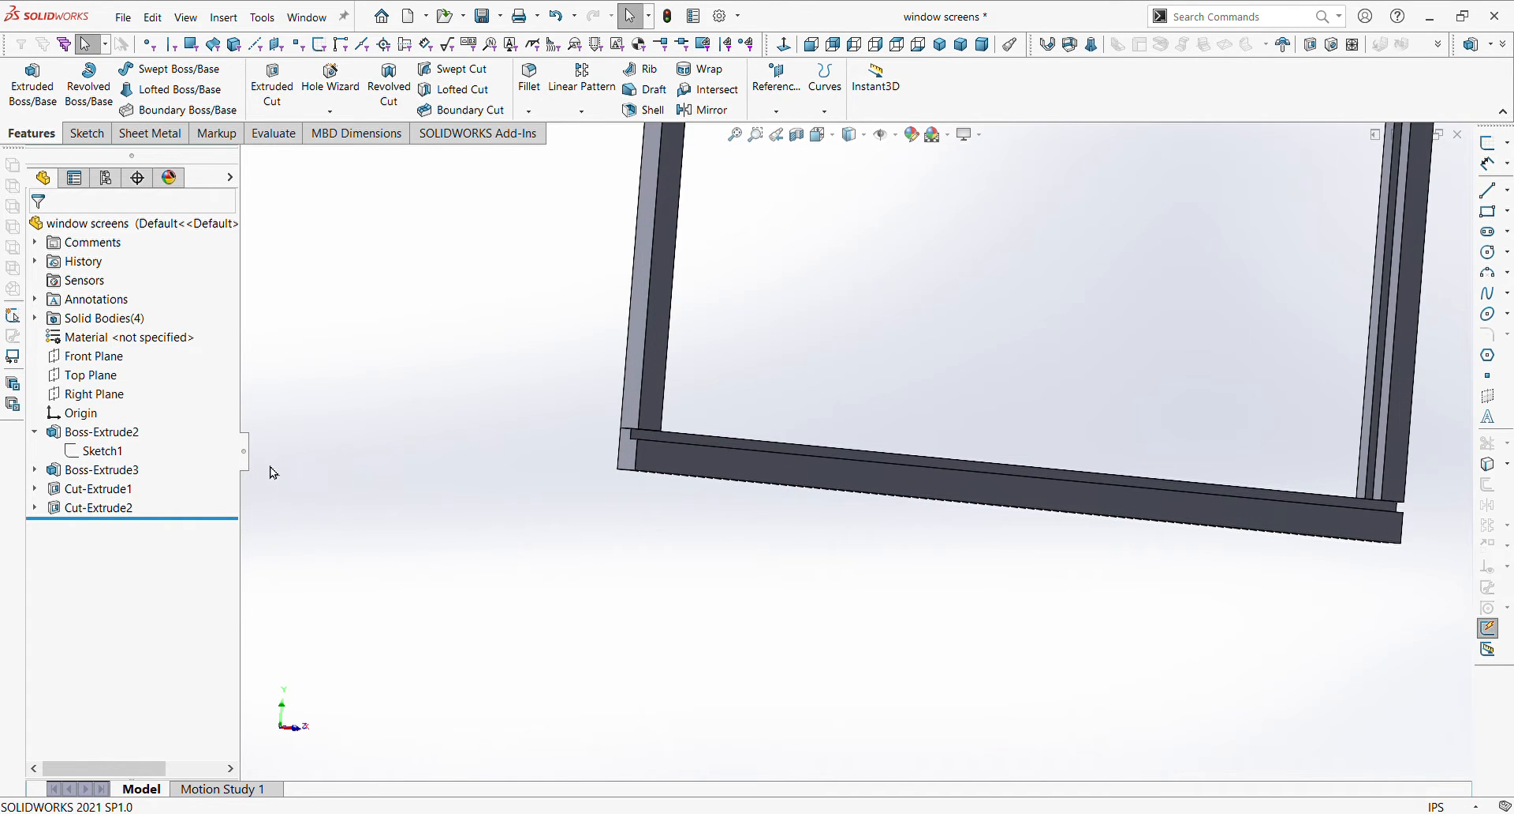
scroll(978, 339, up, 6)
middle_drag(998, 294, 1057, 324)
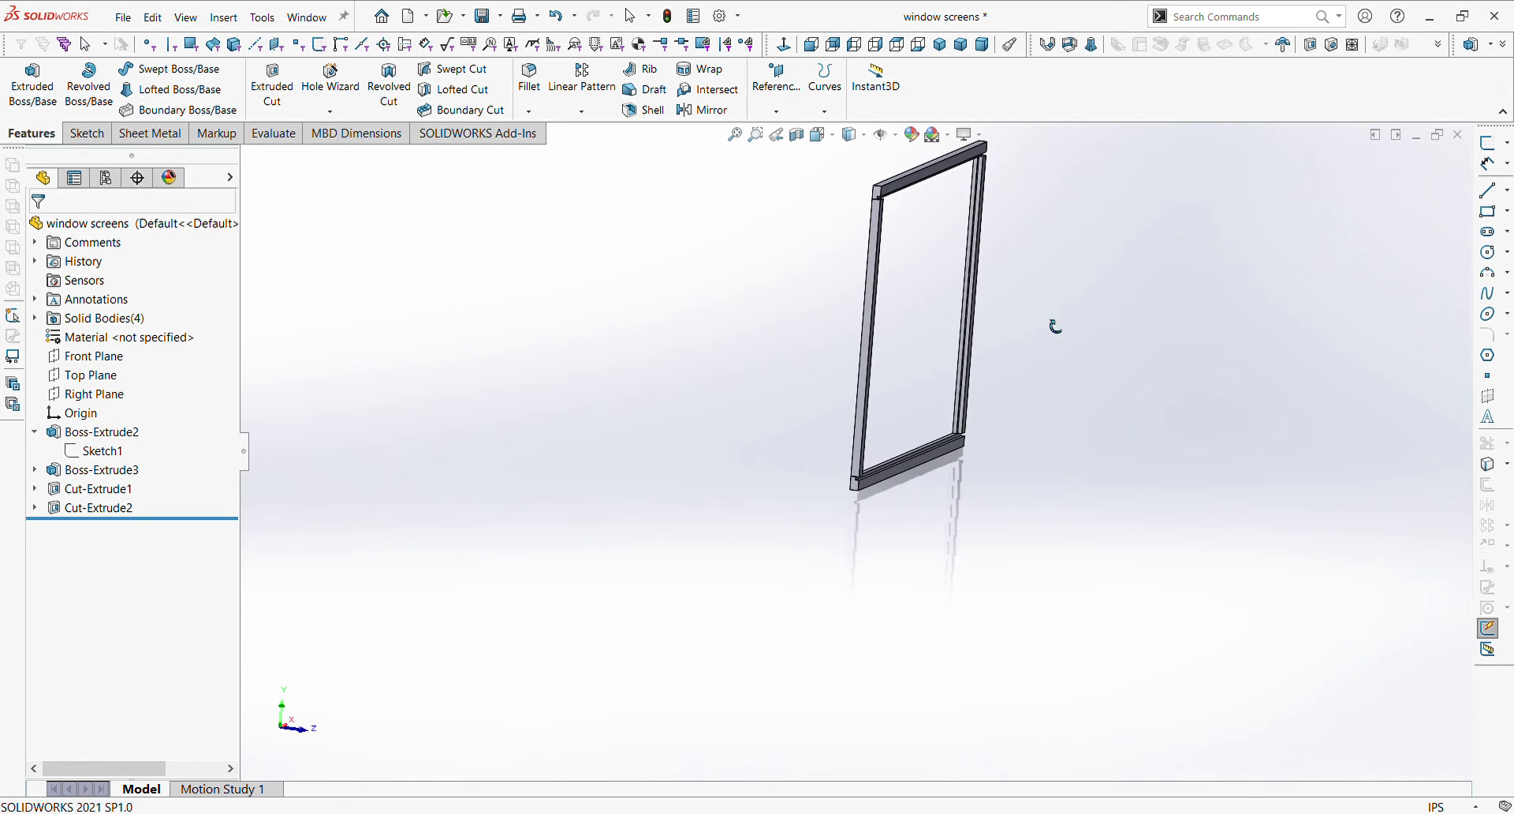
key(Escape)
mouse_move(167, 518)
mouse_down()
mouse_move(189, 431)
mouse_move(190, 444)
mouse_move(206, 423)
mouse_move(223, 450)
mouse_up()
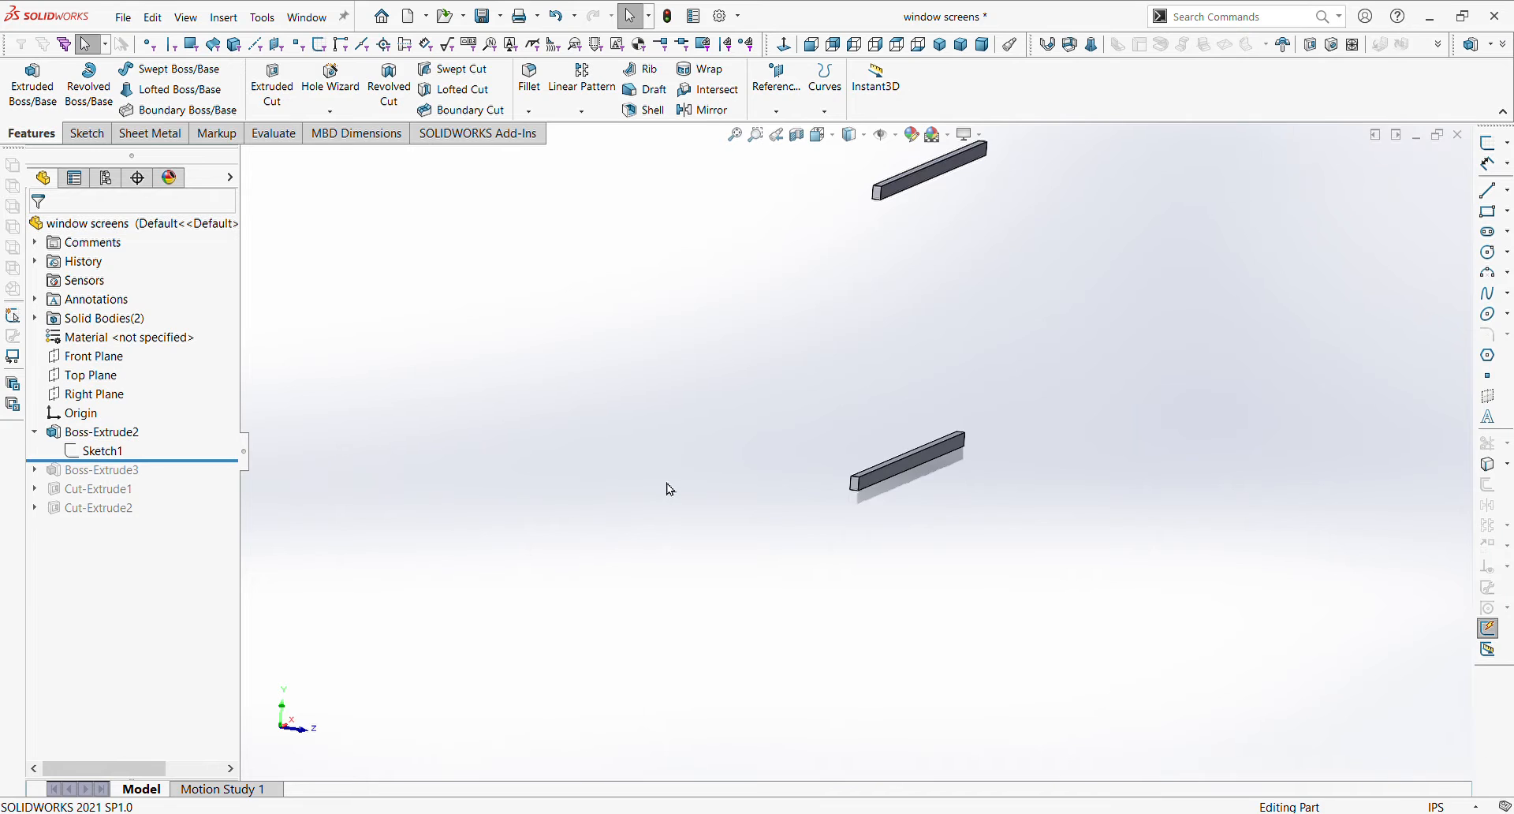
click(98, 450)
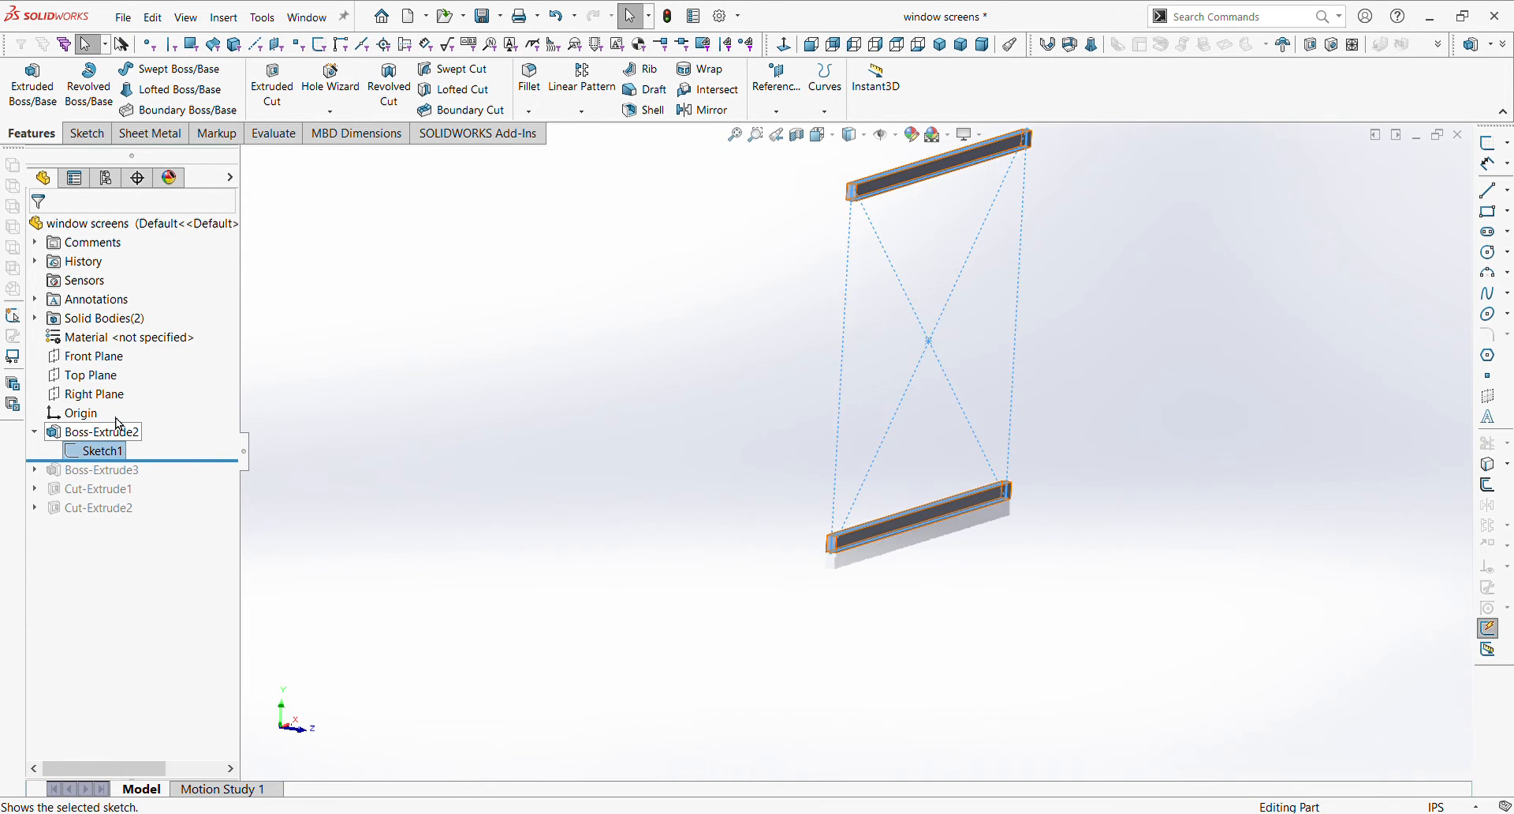
click(114, 408)
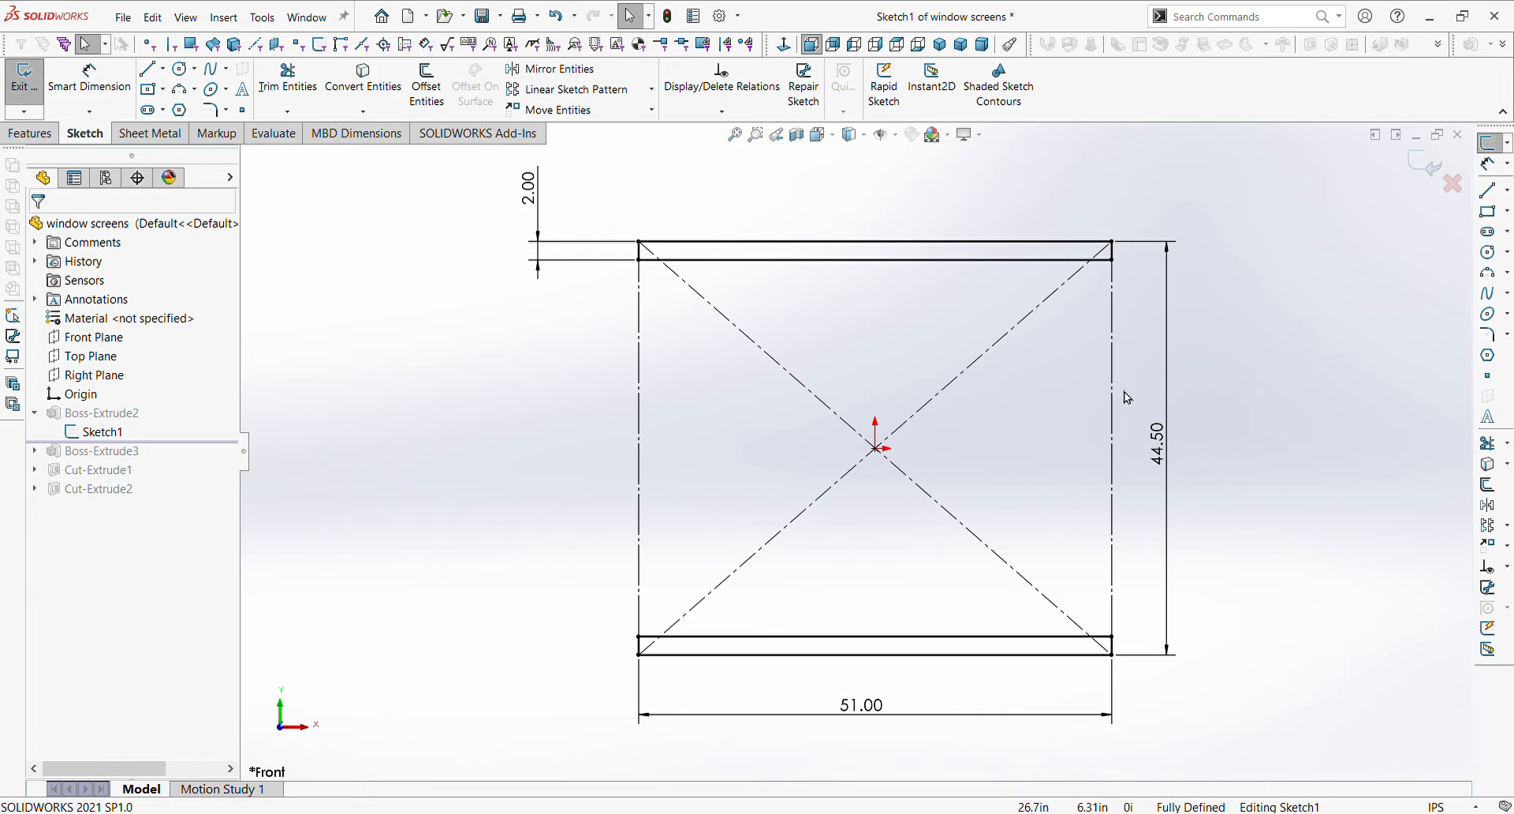
- Try an overall frame height of 50 in in the sketch and undo that change
scroll(1155, 380, up, 3)
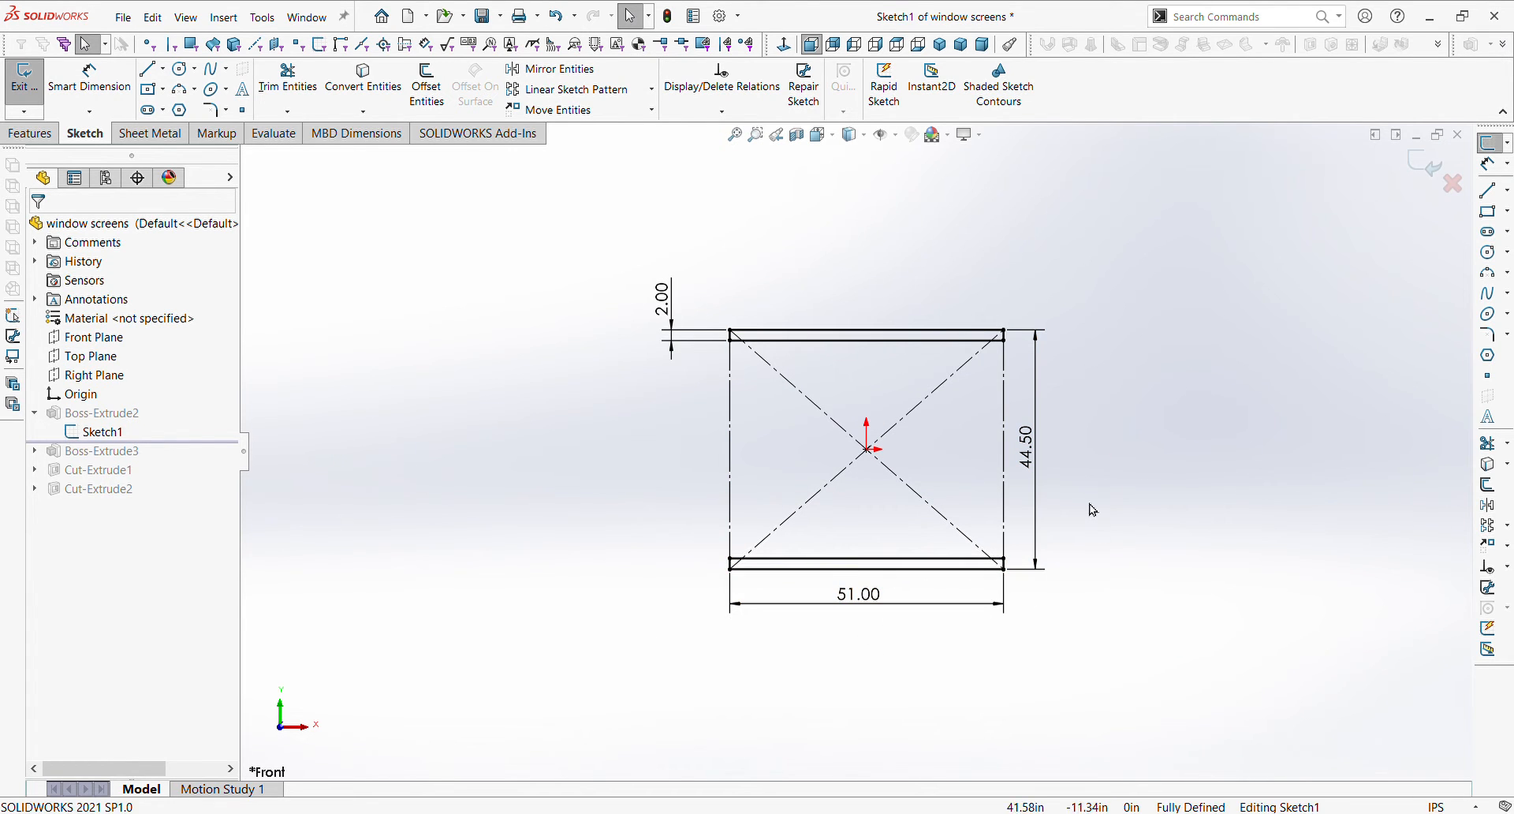
drag(1041, 472, 1082, 481)
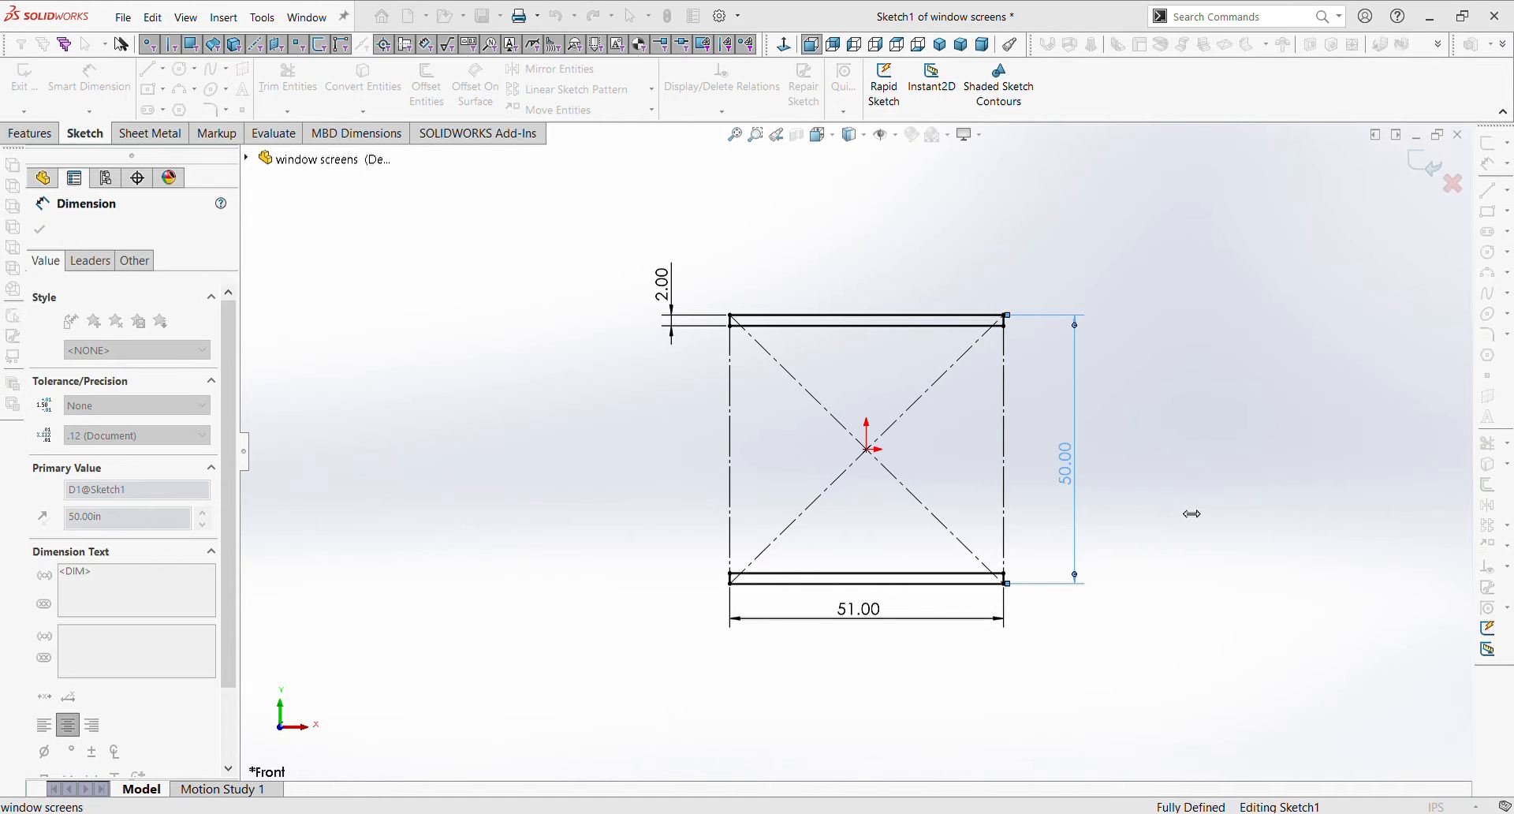
key(Return)
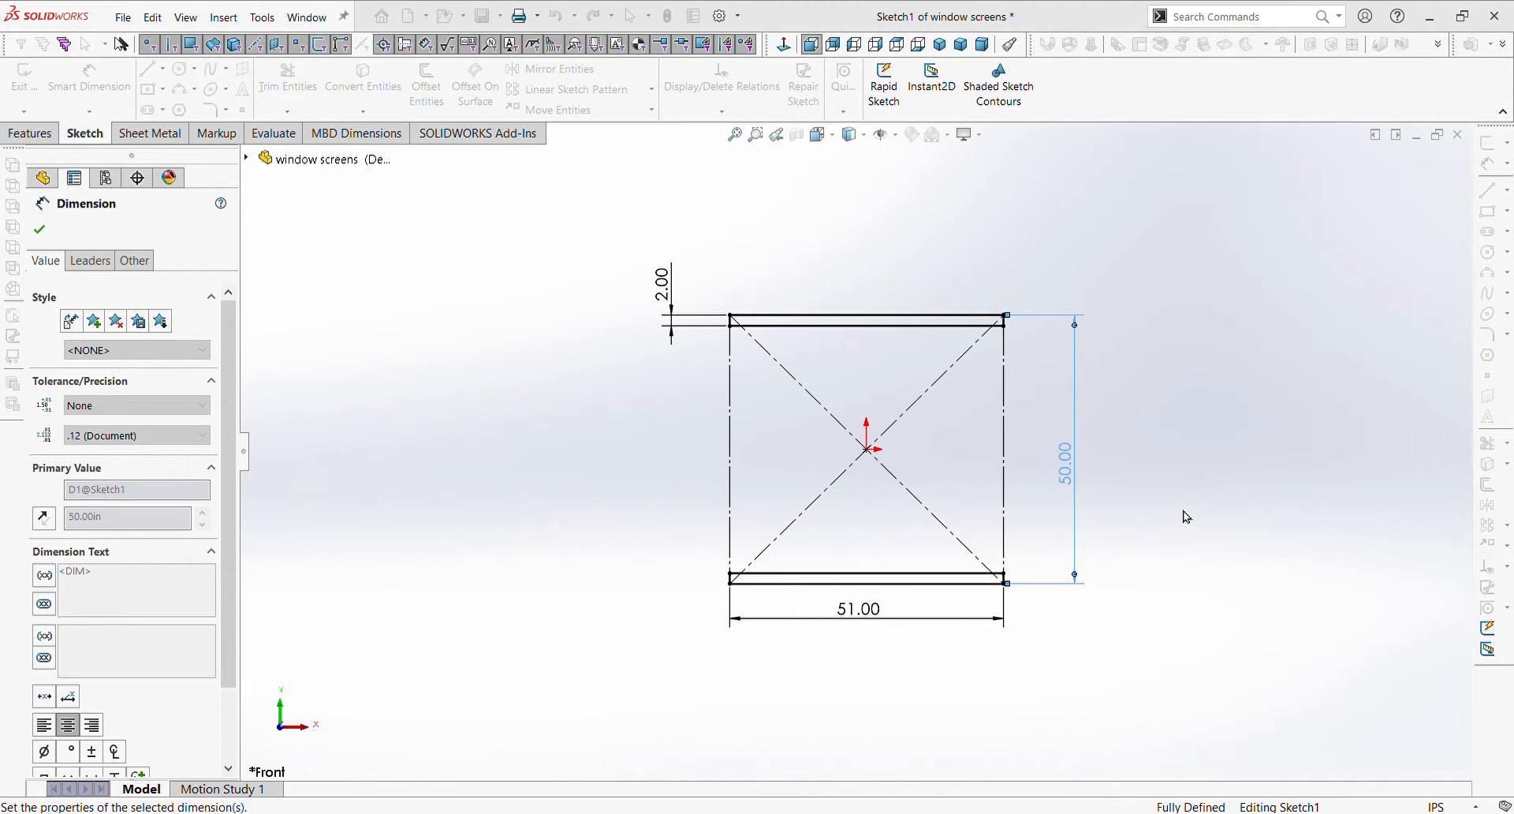
scroll(1075, 544, down, 2)
key(z)
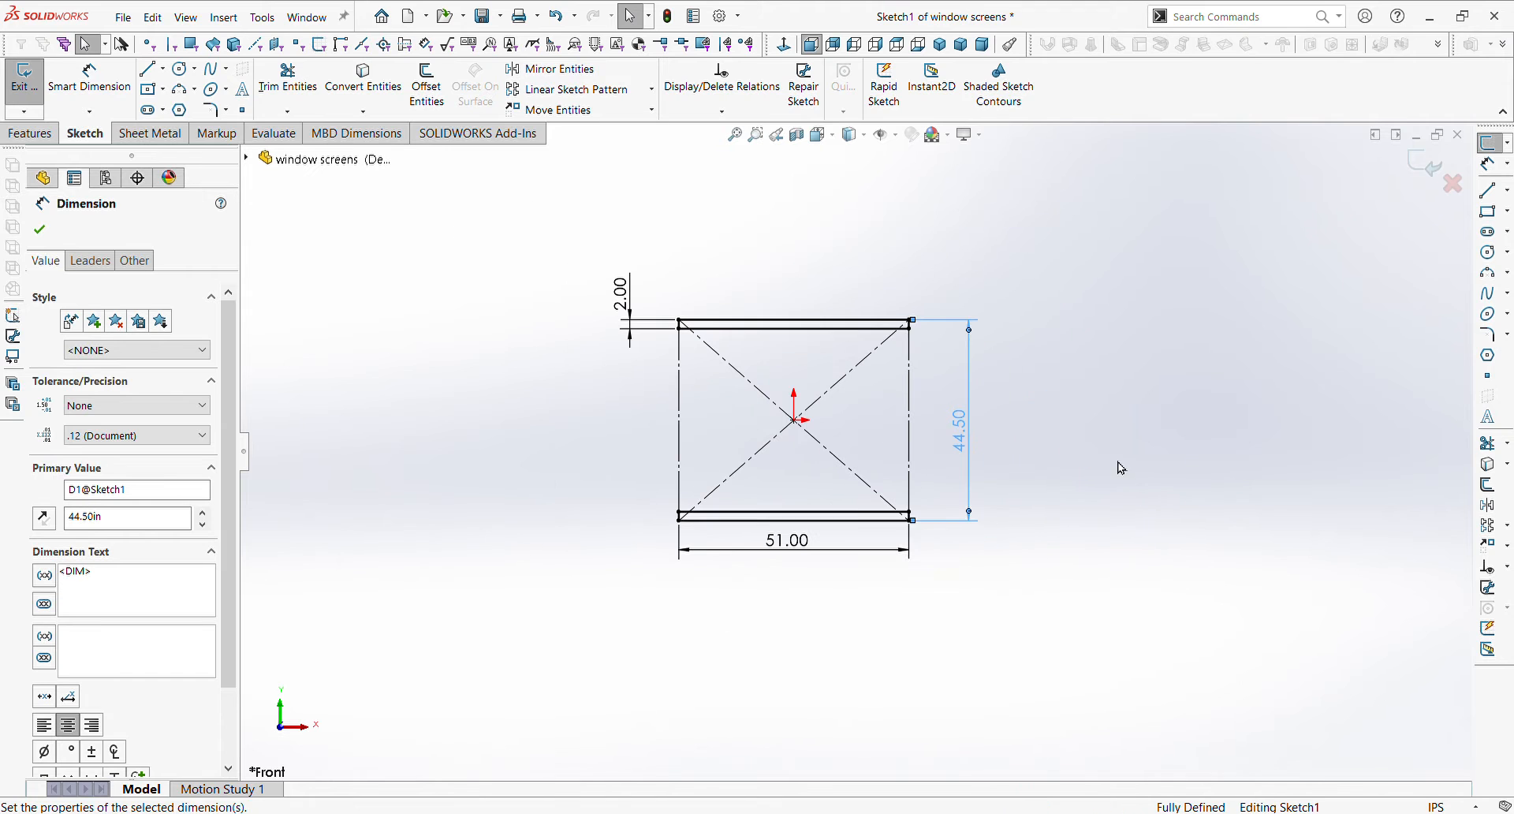
click(42, 231)
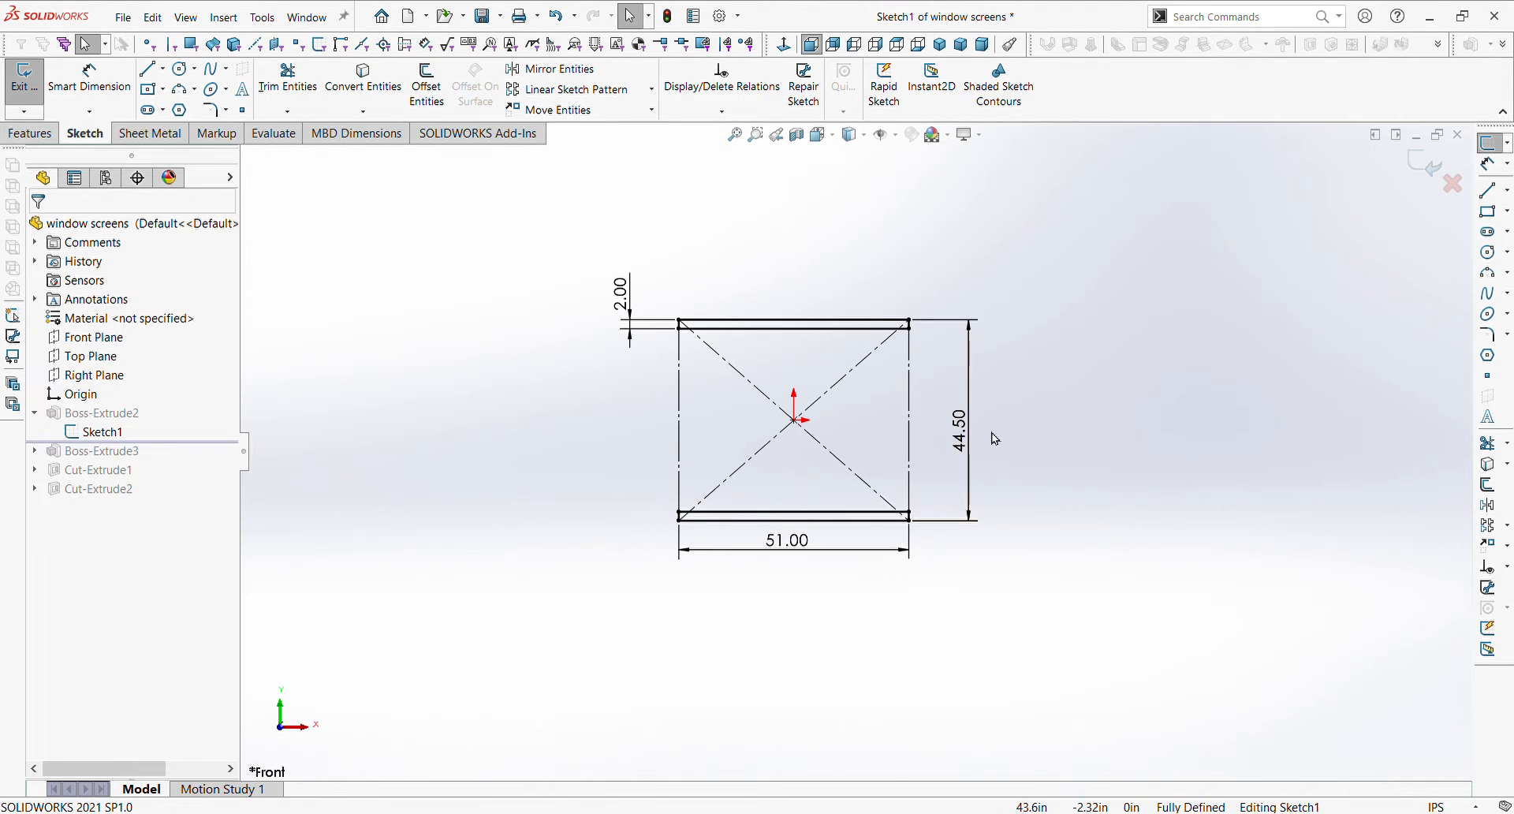
scroll(792, 506, up, 4)
scroll(796, 485, down, 2)
scroll(800, 482, down, 2)
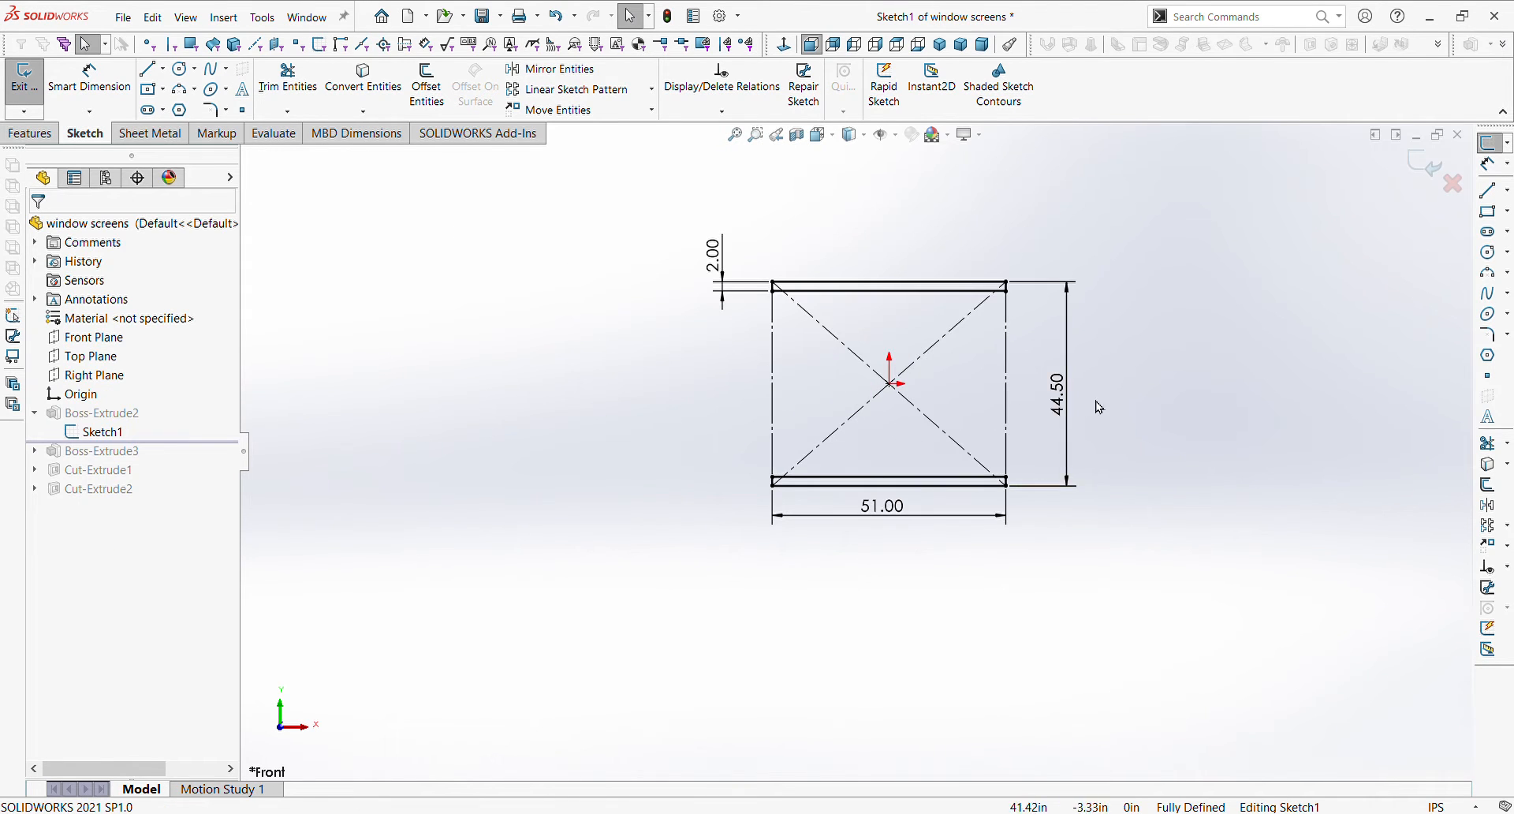
scroll(1120, 395, up, 3)
scroll(980, 423, down, 4)
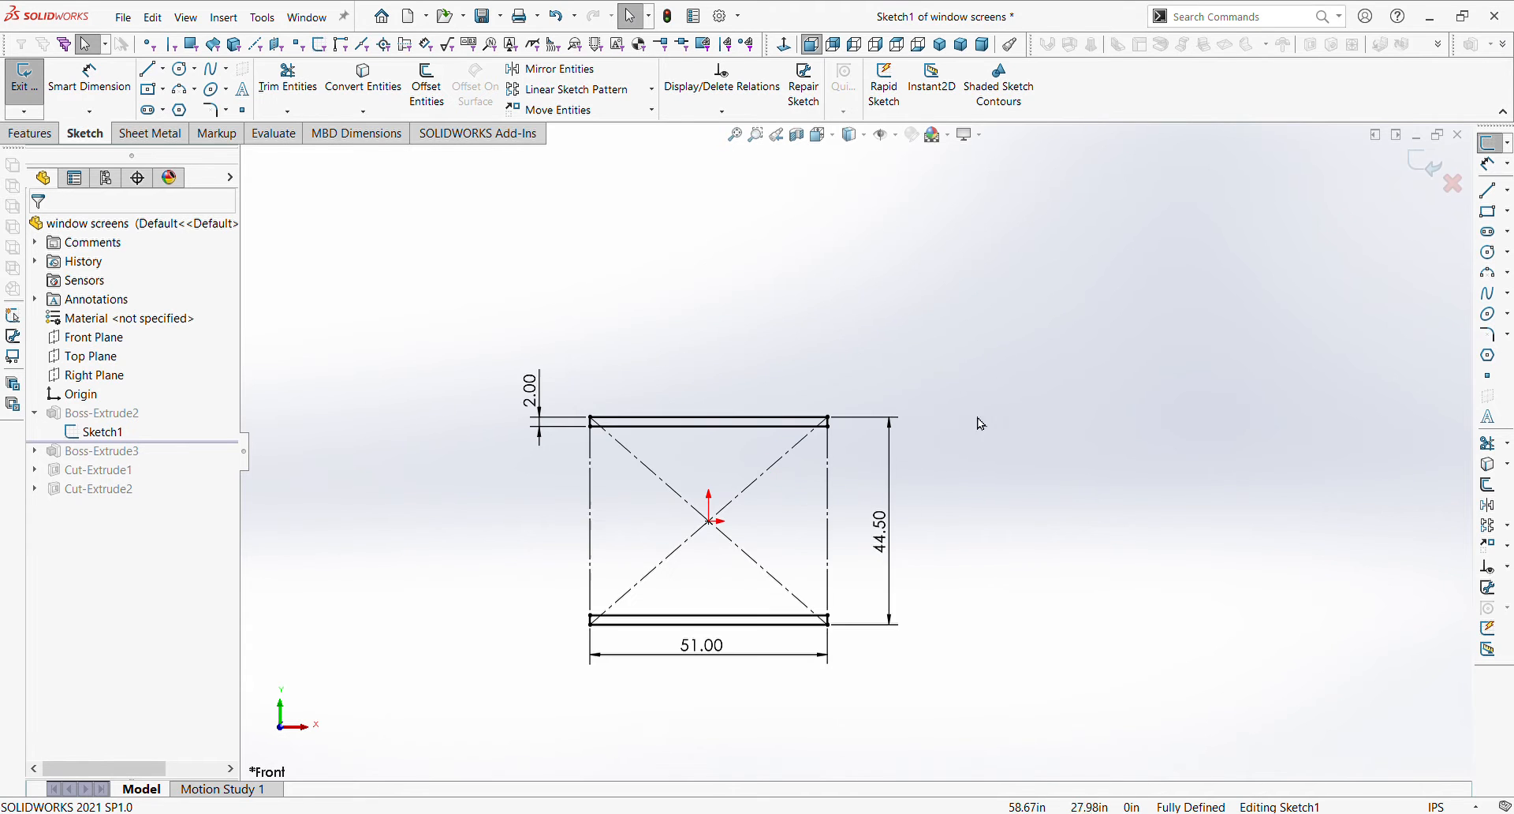
scroll(777, 615, up, 3)
scroll(779, 569, down, 2)
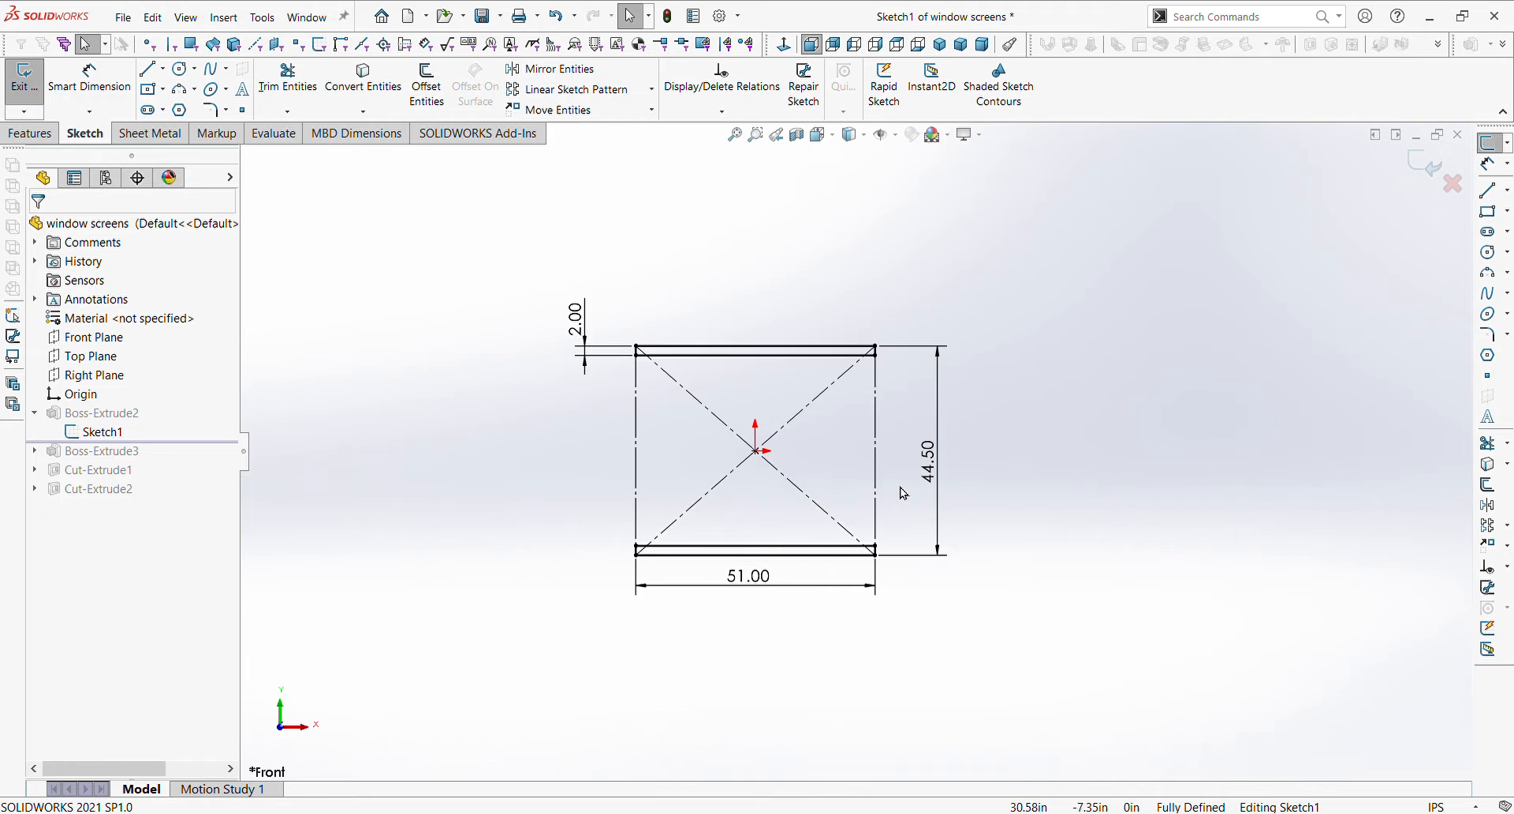
scroll(891, 483, down, 2)
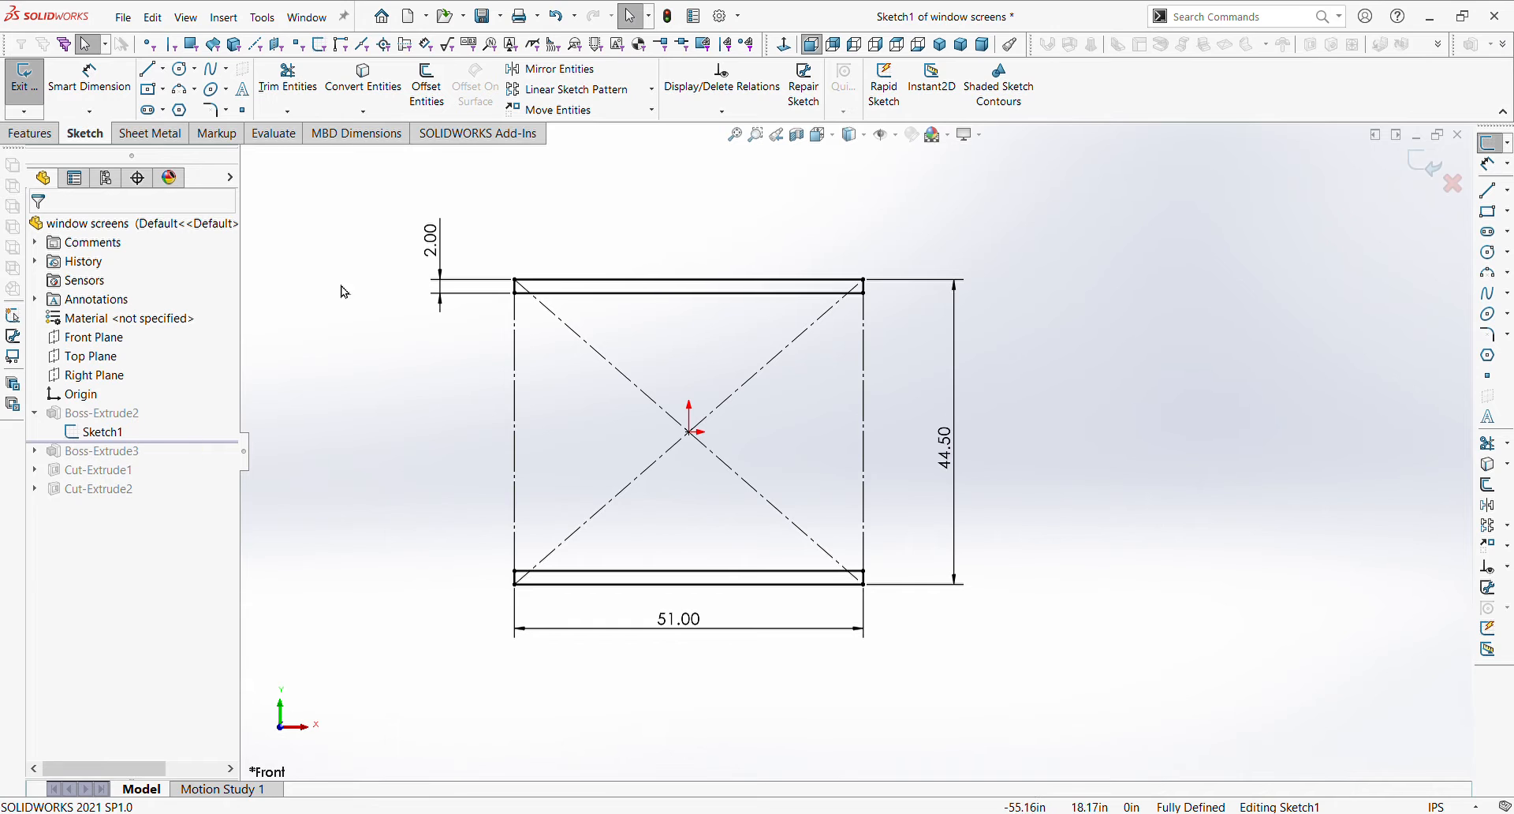
- Exit the sketch and roll the feature history forward to include Boss-Extrude3, the frame's vertical members
click(668, 15)
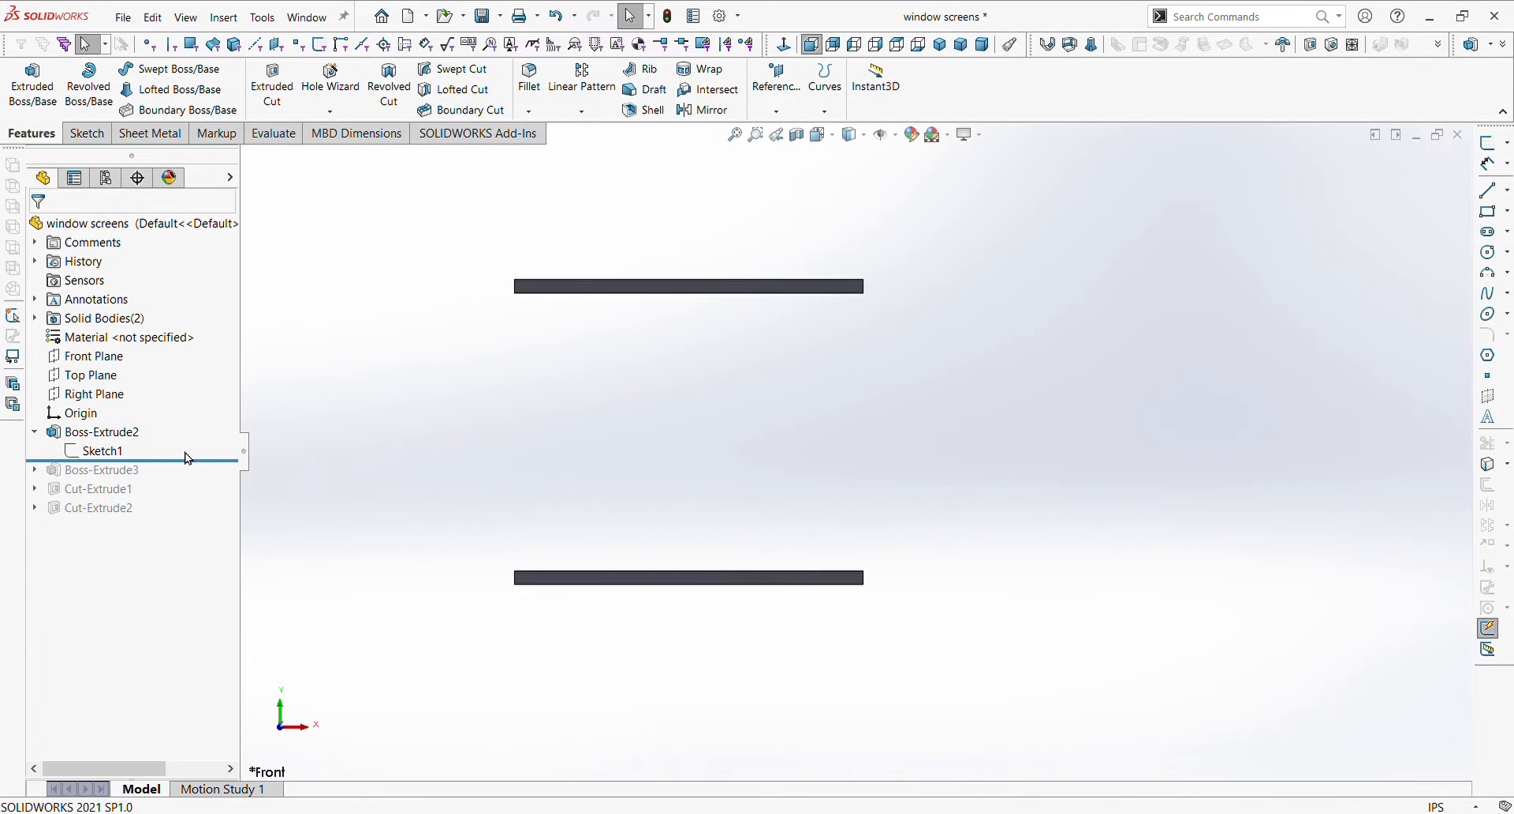
drag(191, 459, 192, 478)
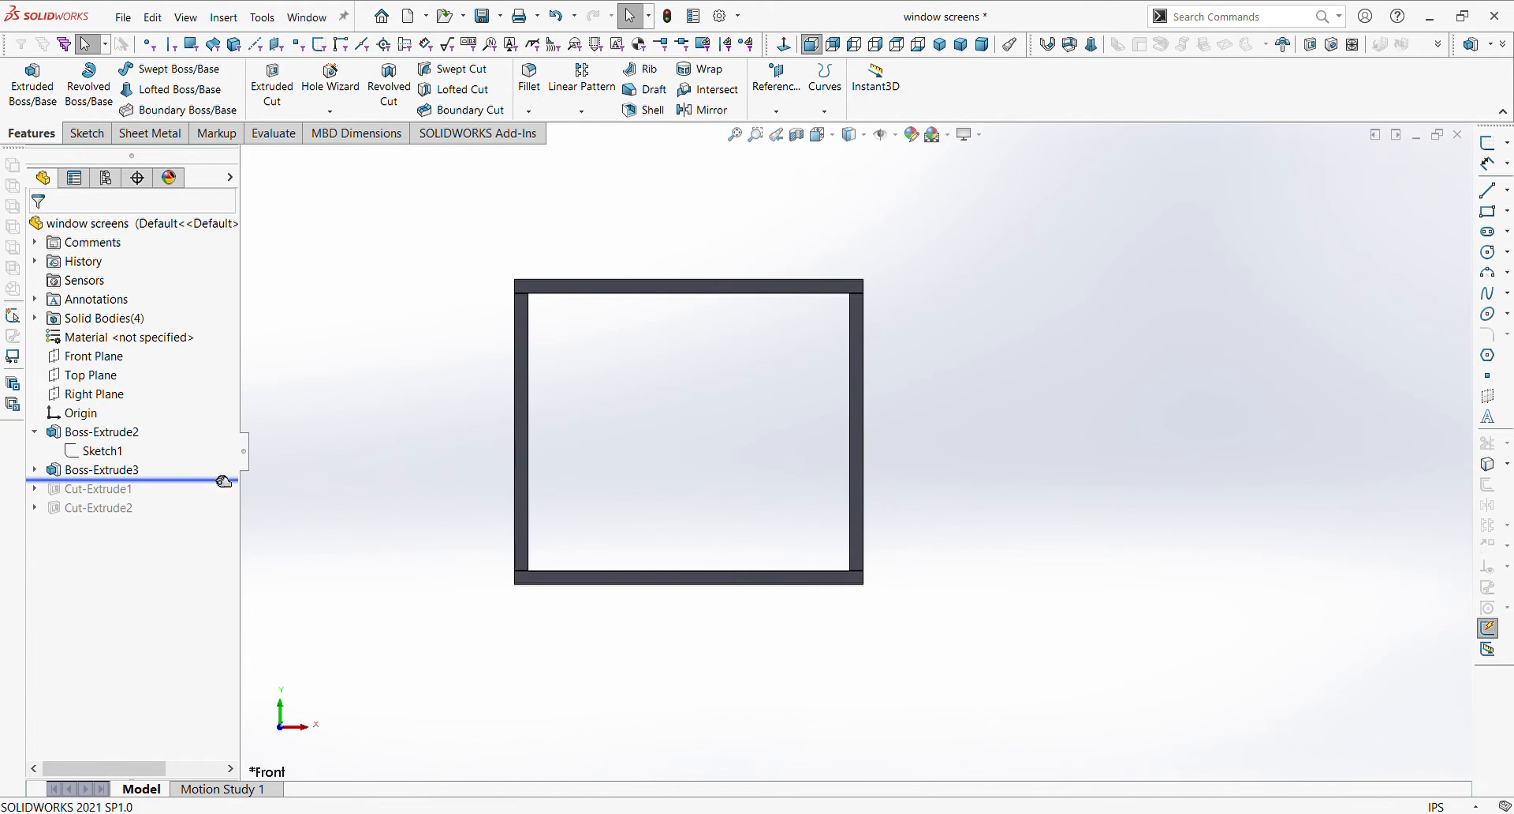
scroll(619, 390, down, 4)
middle_drag(591, 401, 683, 413)
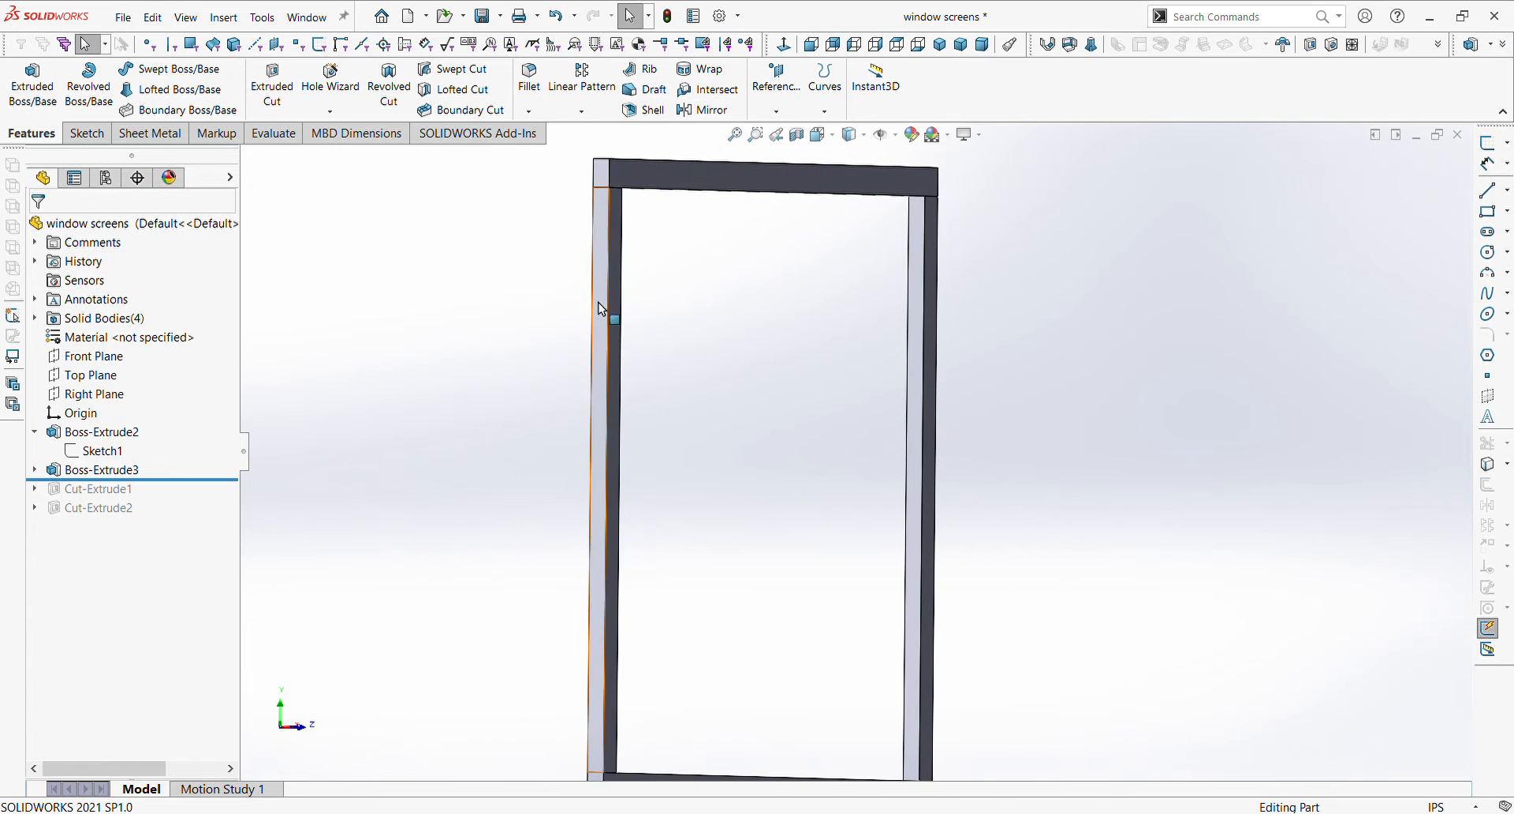
middle_drag(1190, 179, 737, 265)
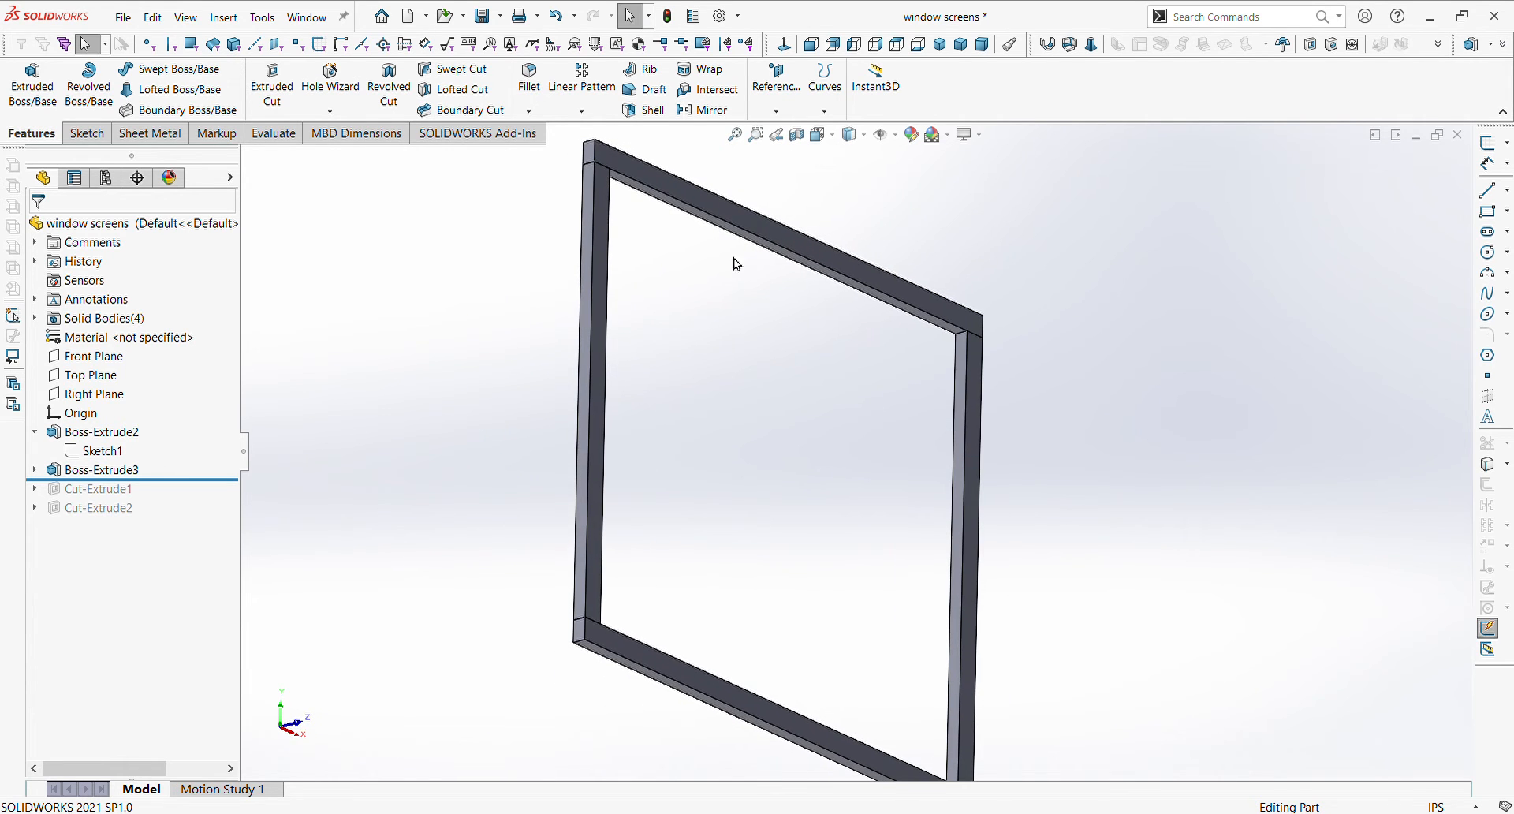
scroll(676, 212, down, 2)
key(f)
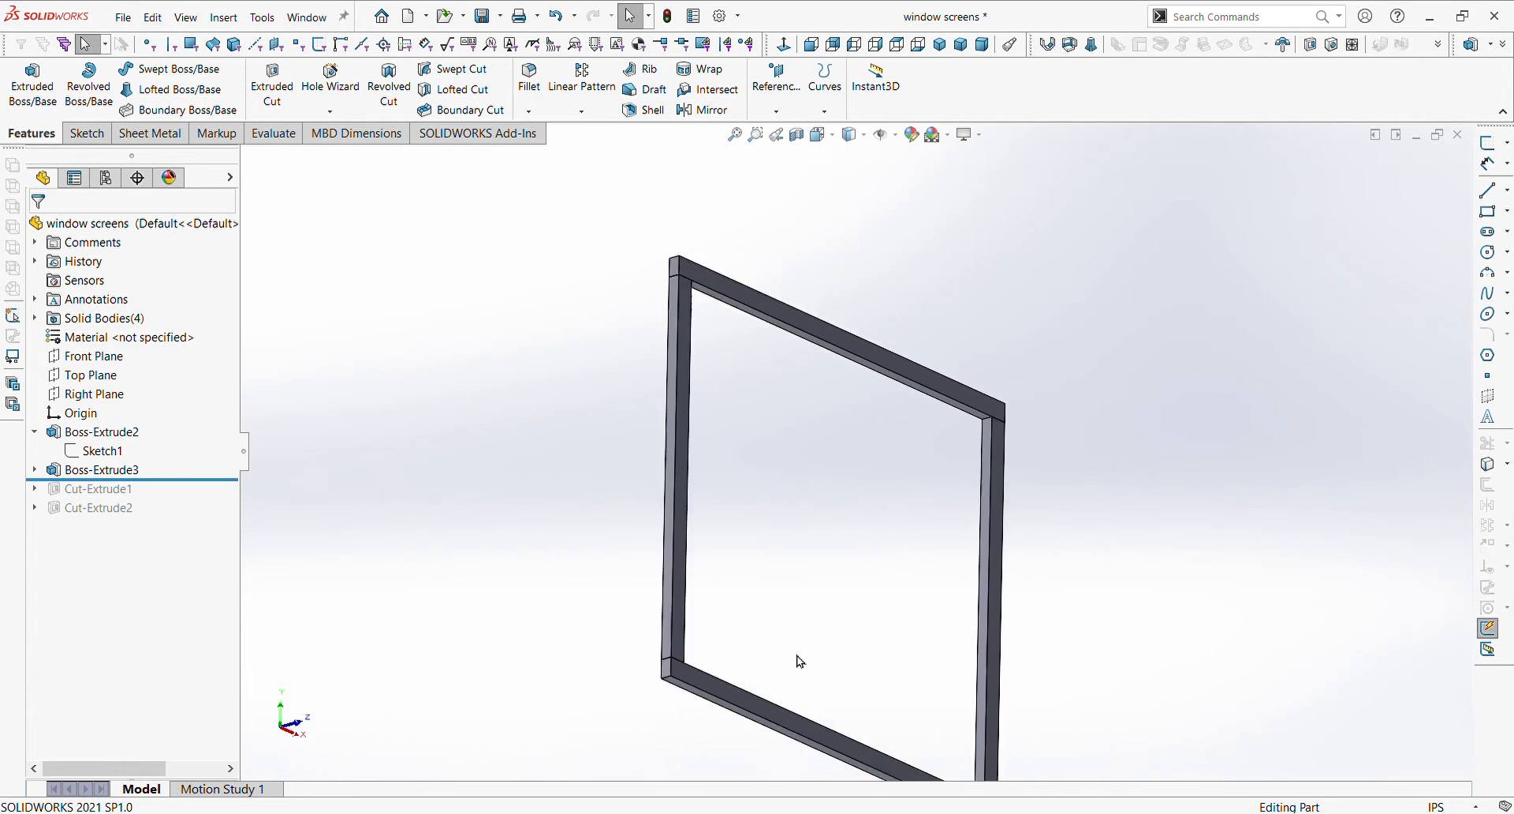
- Expand the solid bodies folder and highlight each of the four frame members in turn
click(35, 319)
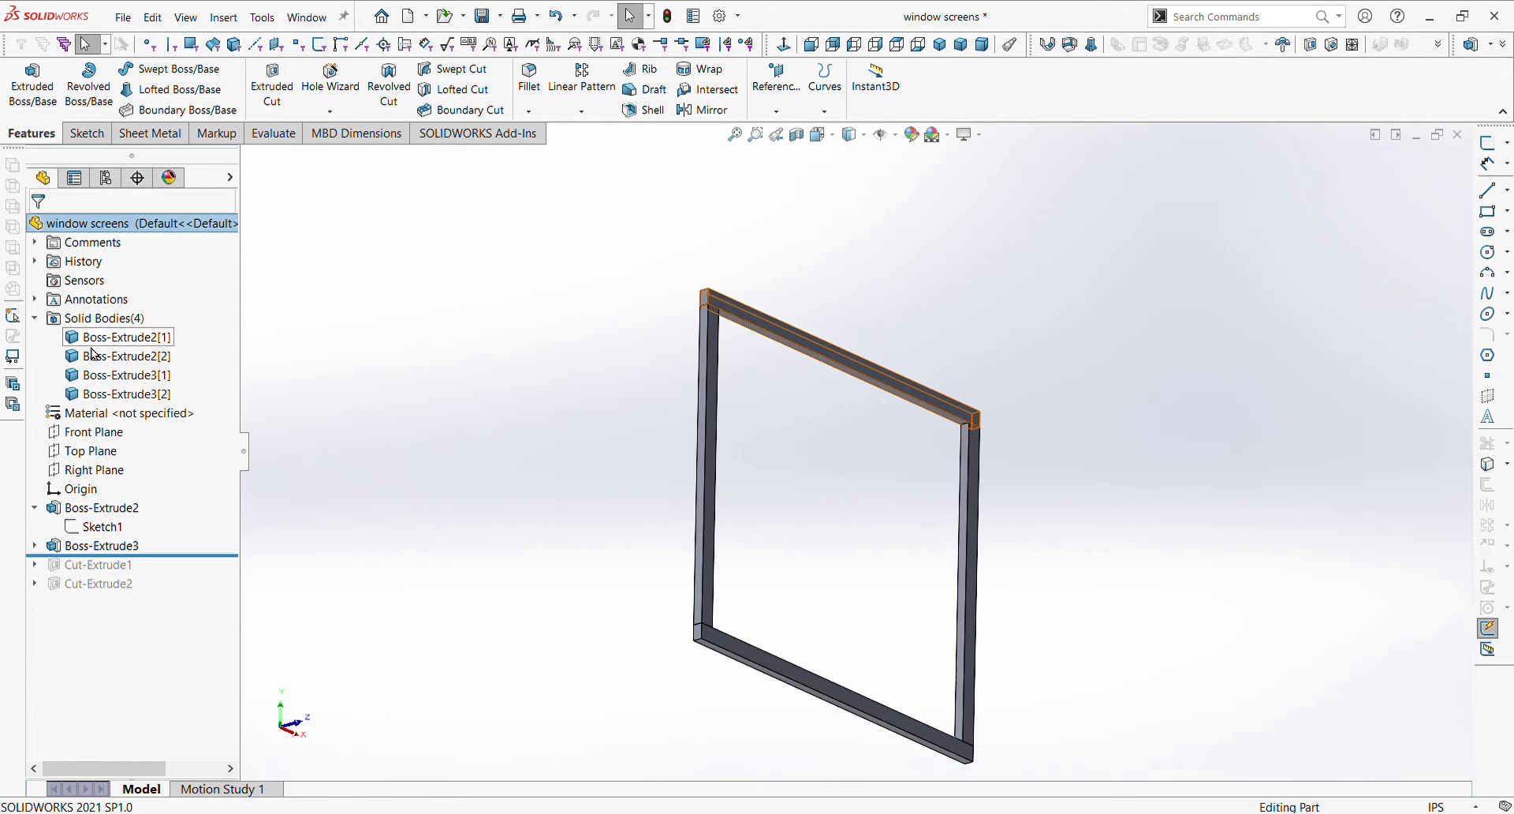
click(116, 338)
click(126, 356)
click(126, 375)
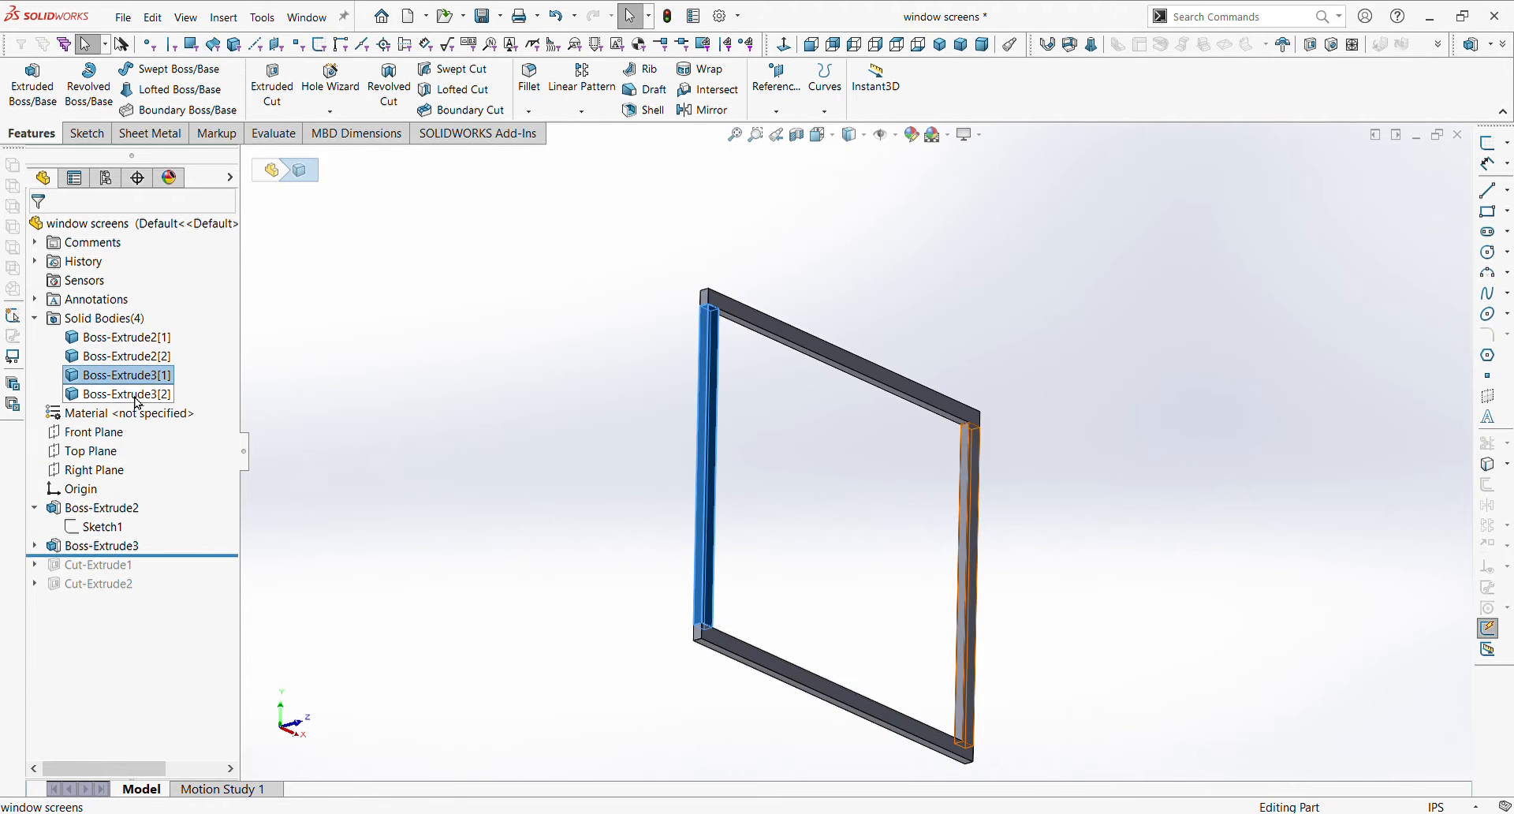
click(122, 394)
- Apply a standard blue color to the solid body of the frame's upper rail, Boss-Extrude2[1]
click(123, 338)
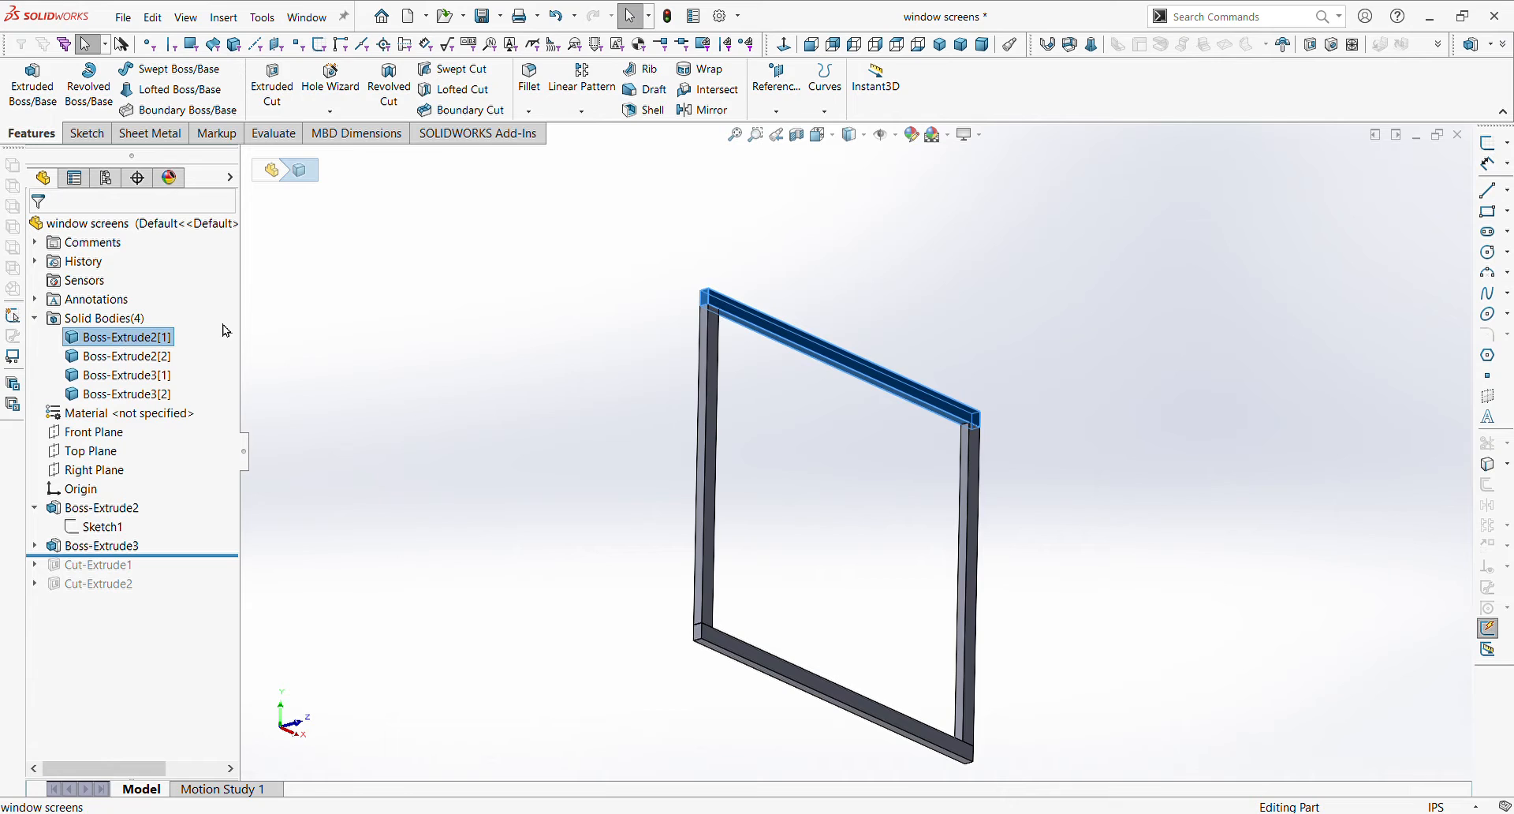
click(234, 364)
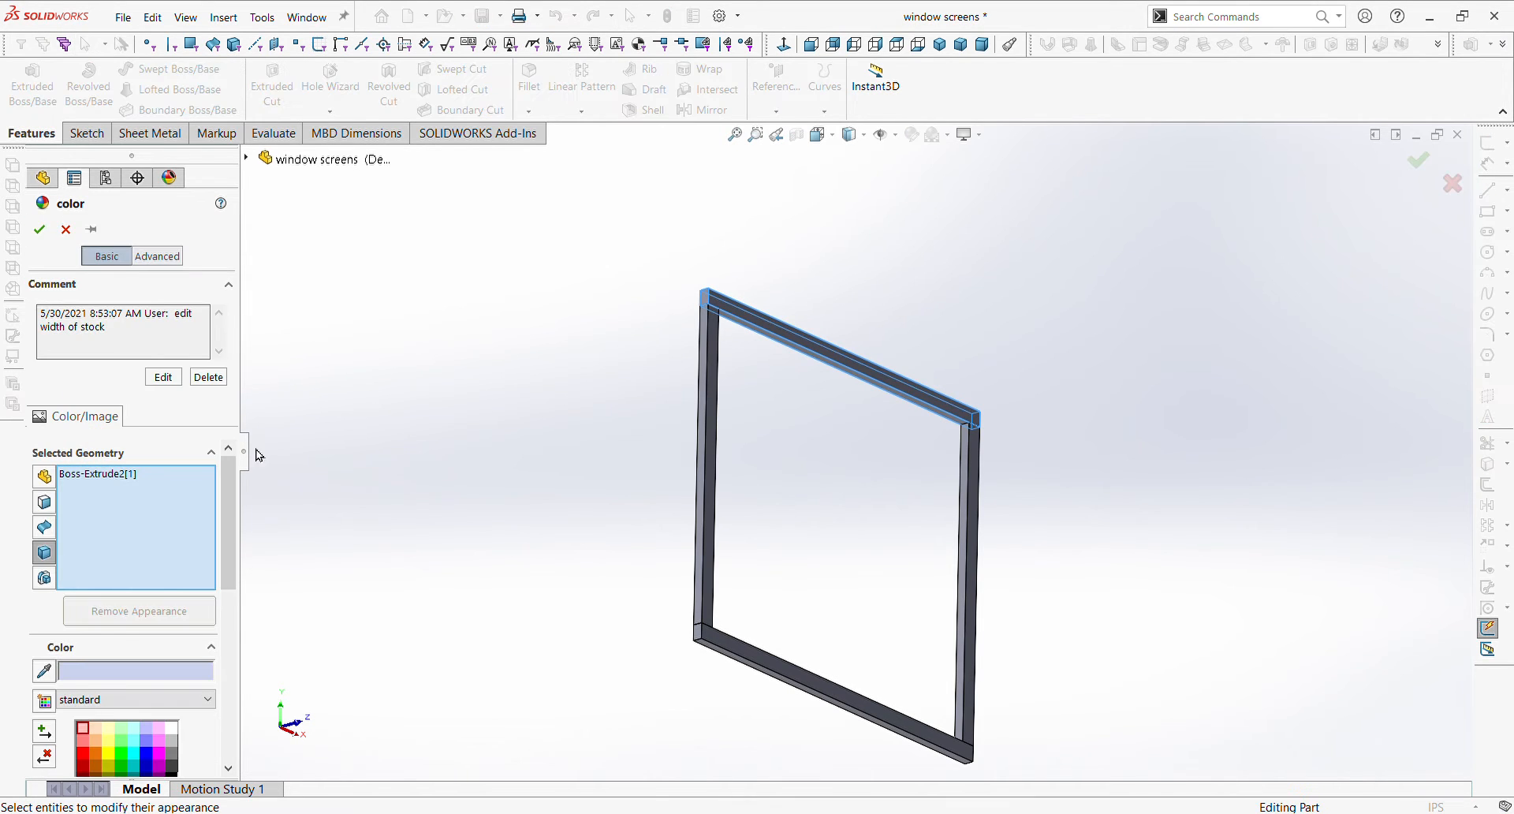
click(145, 753)
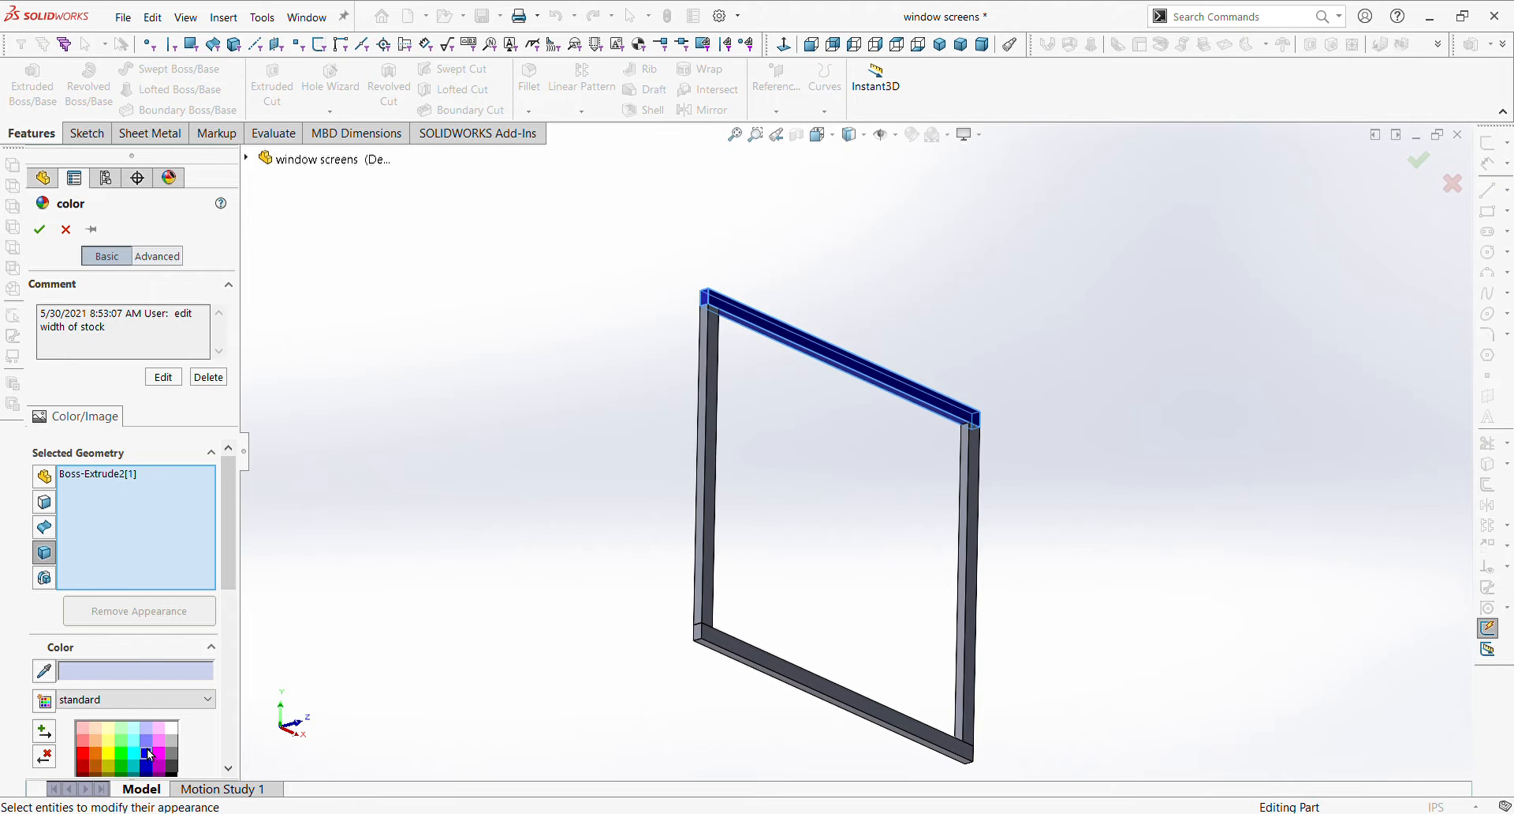
click(39, 230)
- Roll the feature history forward to include Cut-Extrude1 on the horizontal rails
middle_drag(483, 426, 980, 605)
drag(163, 556, 172, 576)
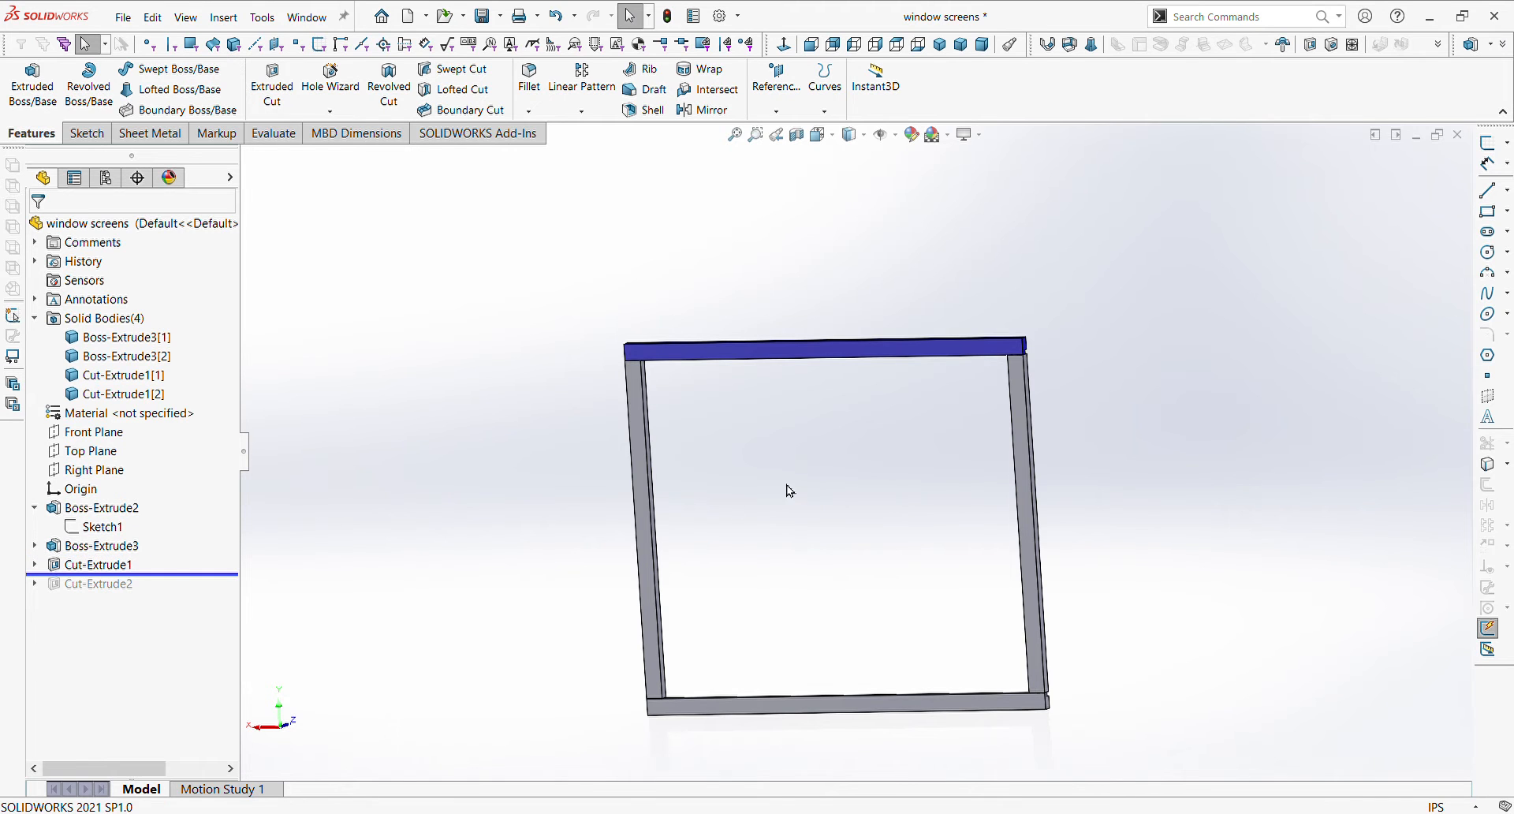
scroll(786, 485, up, 1)
middle_drag(978, 478, 537, 487)
scroll(537, 486, down, 1)
scroll(542, 460, up, 1)
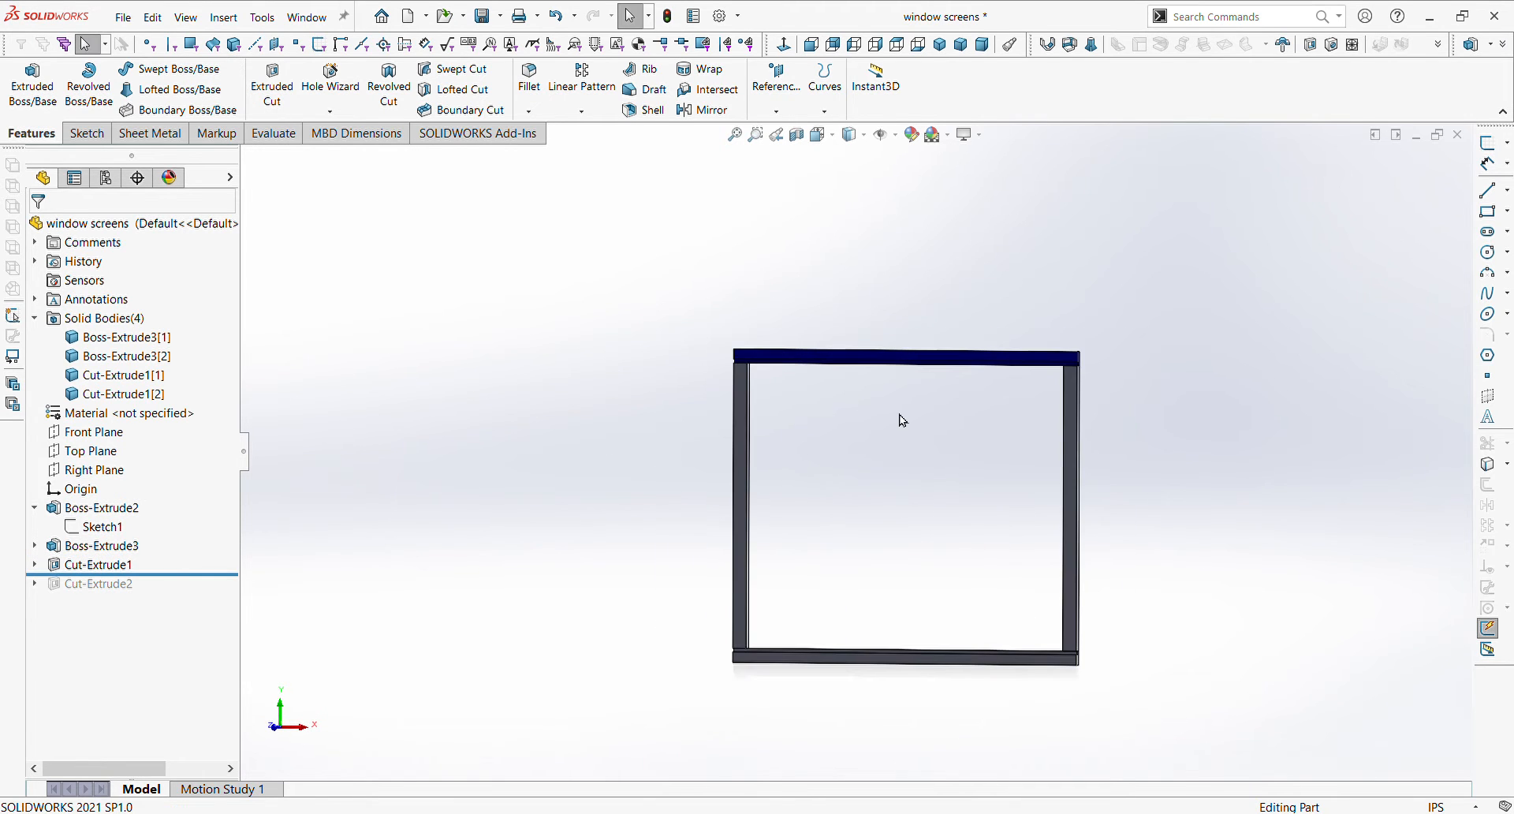
- Examine the cut along the blue upper rail and highlight its long recessed face
scroll(928, 451, down, 2)
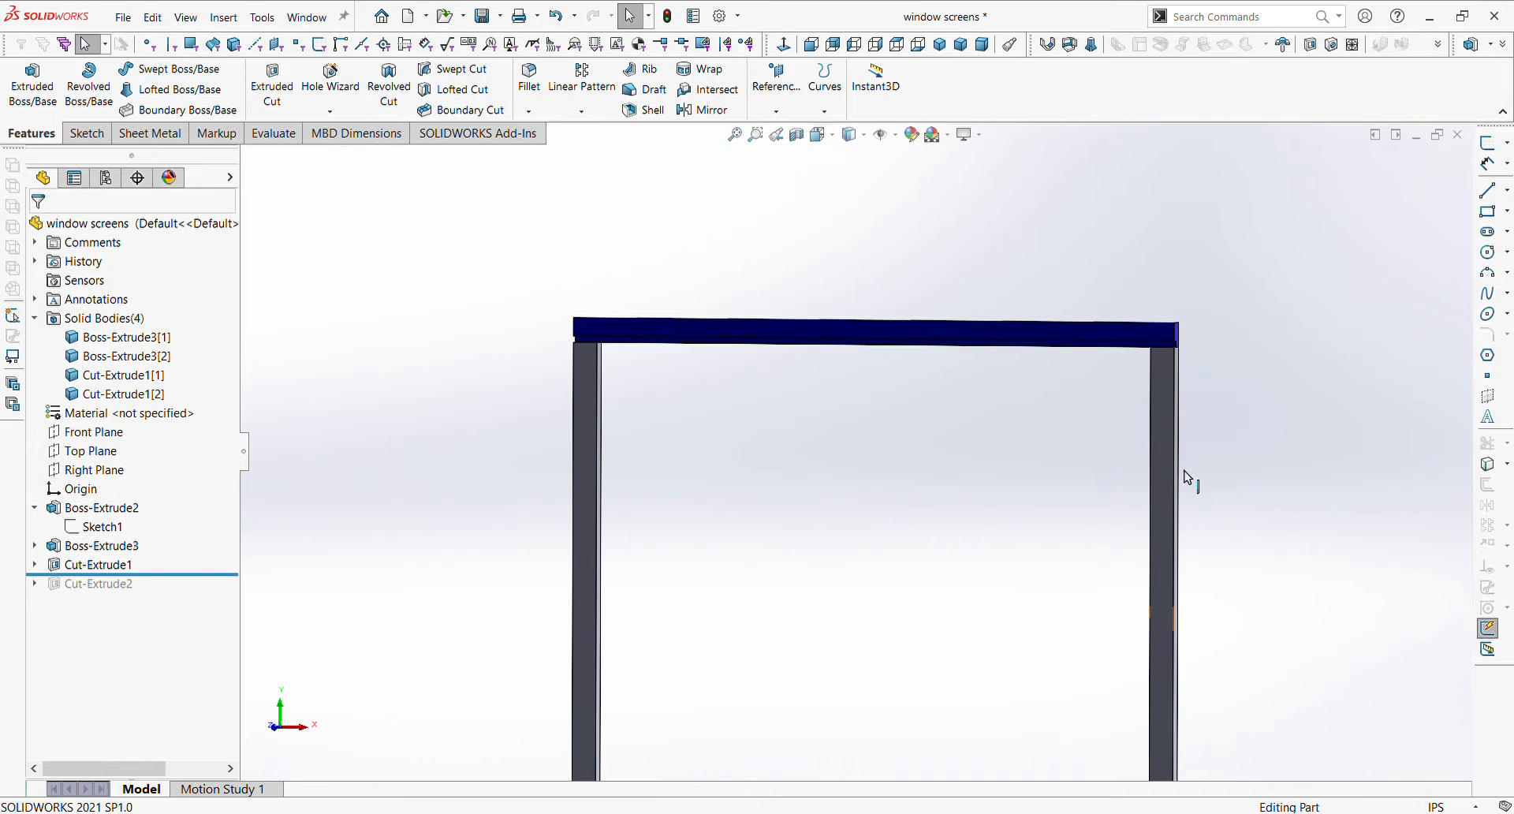
middle_drag(1102, 447, 950, 329)
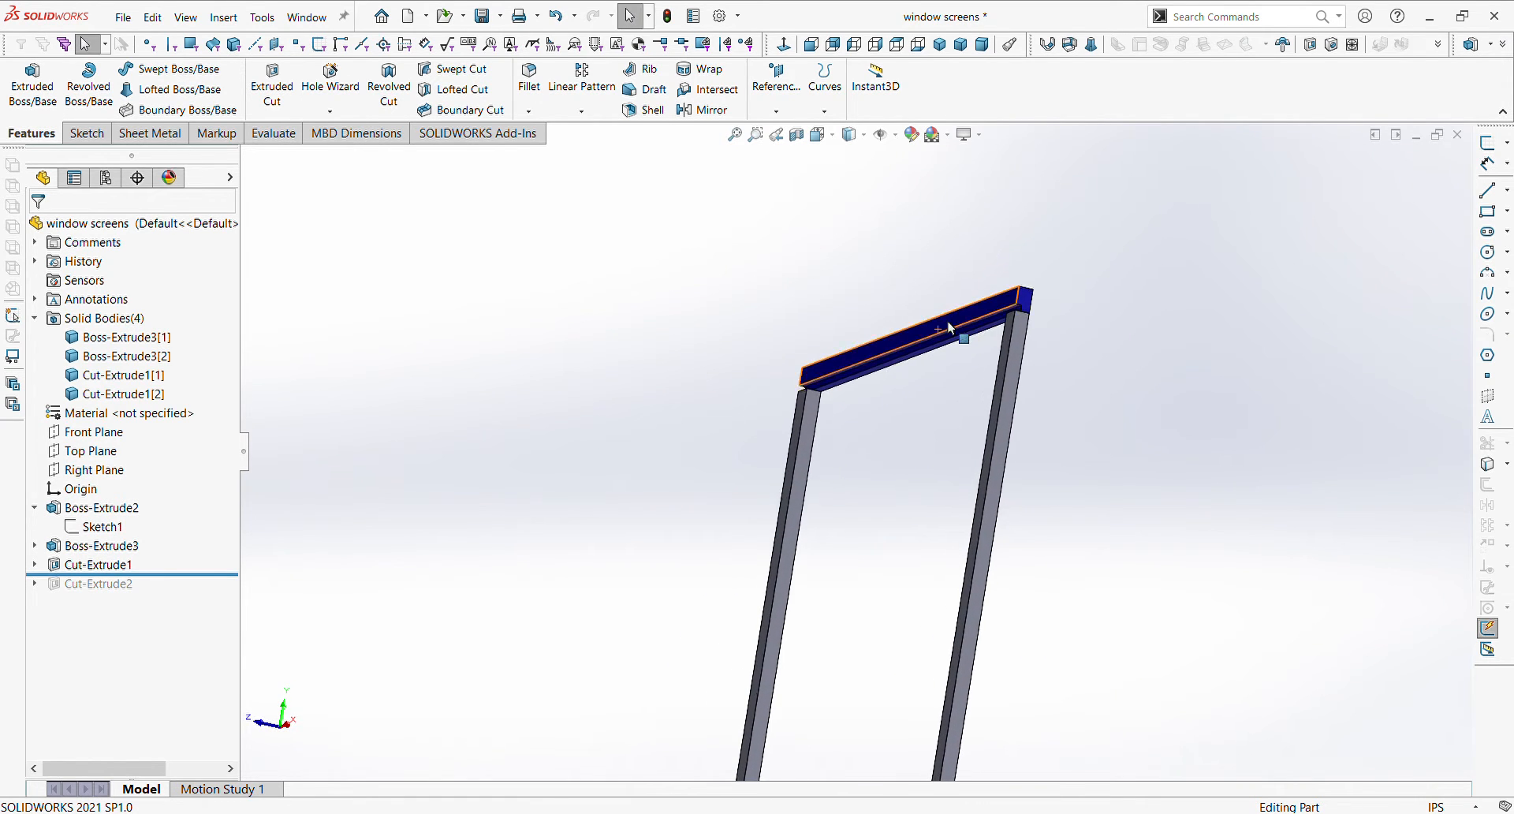
scroll(950, 329, down, 2)
scroll(920, 381, down, 2)
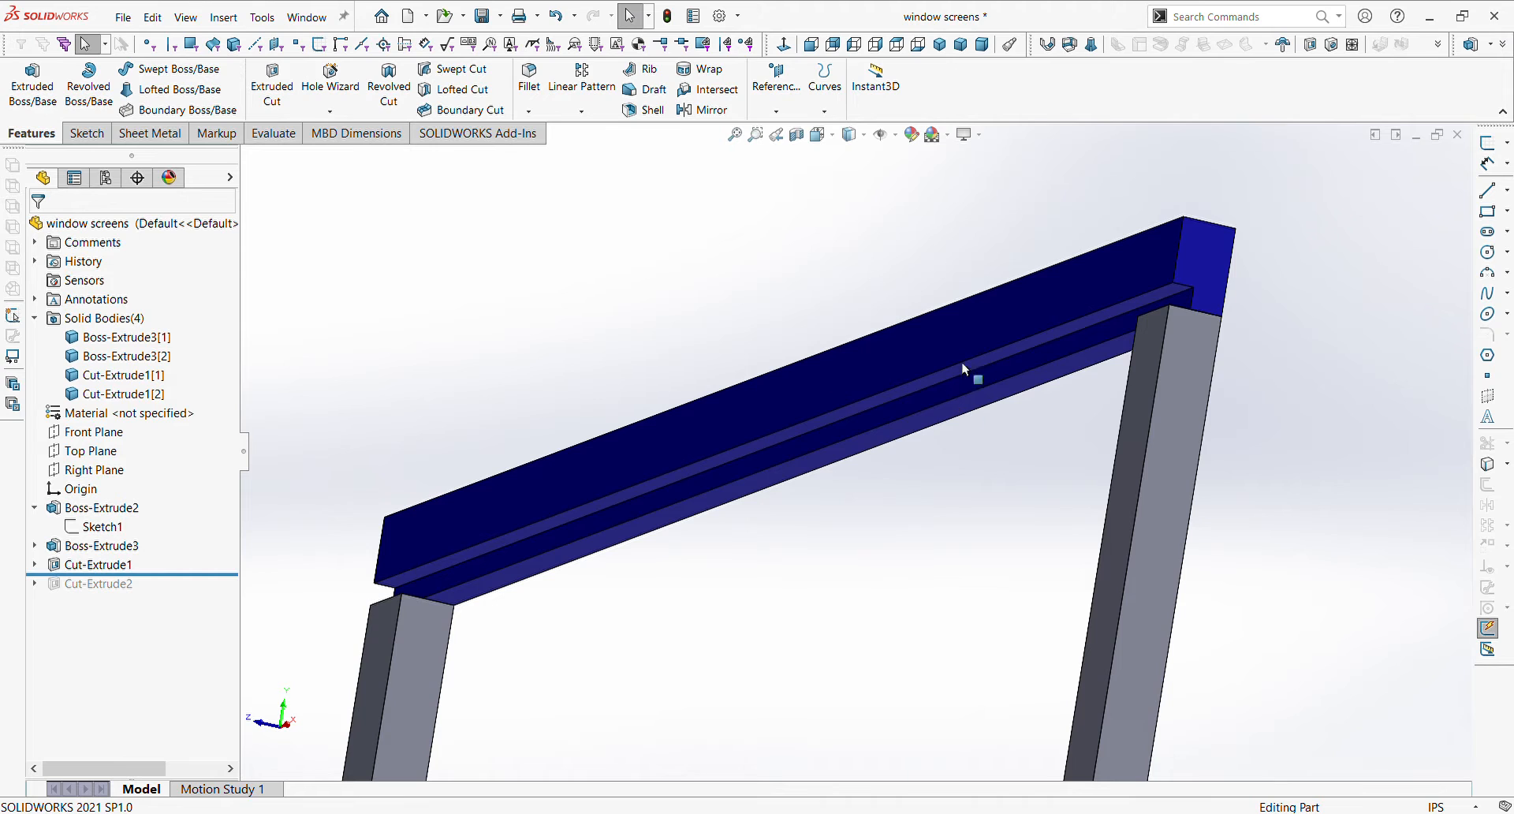
click(1010, 366)
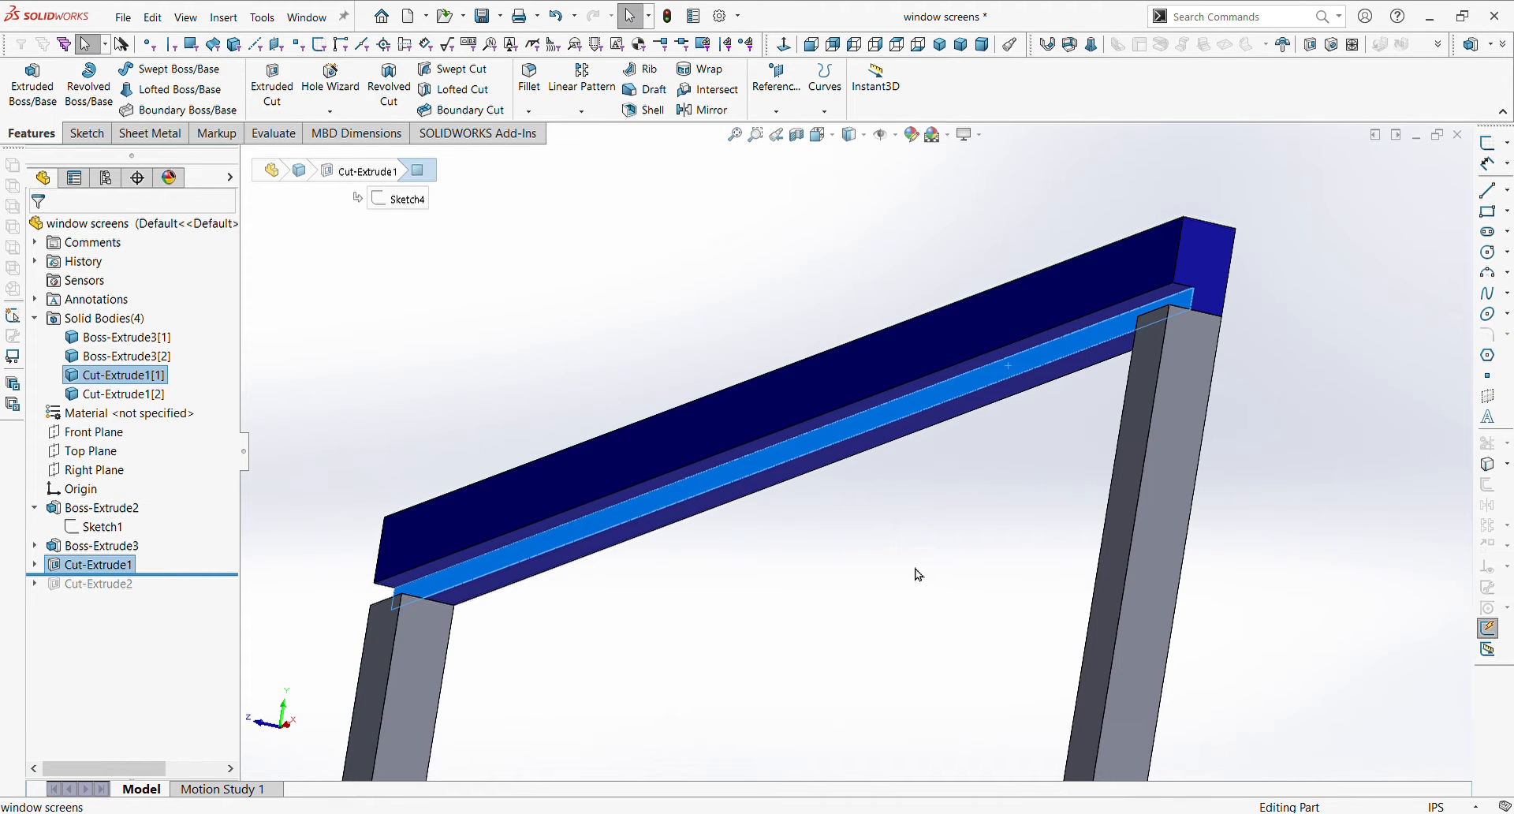
- Examine the corner where the blue rail meets the vertical member, highlighting the faces on both parts of the joint
scroll(913, 569, up, 5)
mouse_move(963, 523)
middle_down()
mouse_move(1146, 602)
mouse_move(1027, 594)
mouse_move(963, 500)
middle_up()
scroll(895, 384, down, 3)
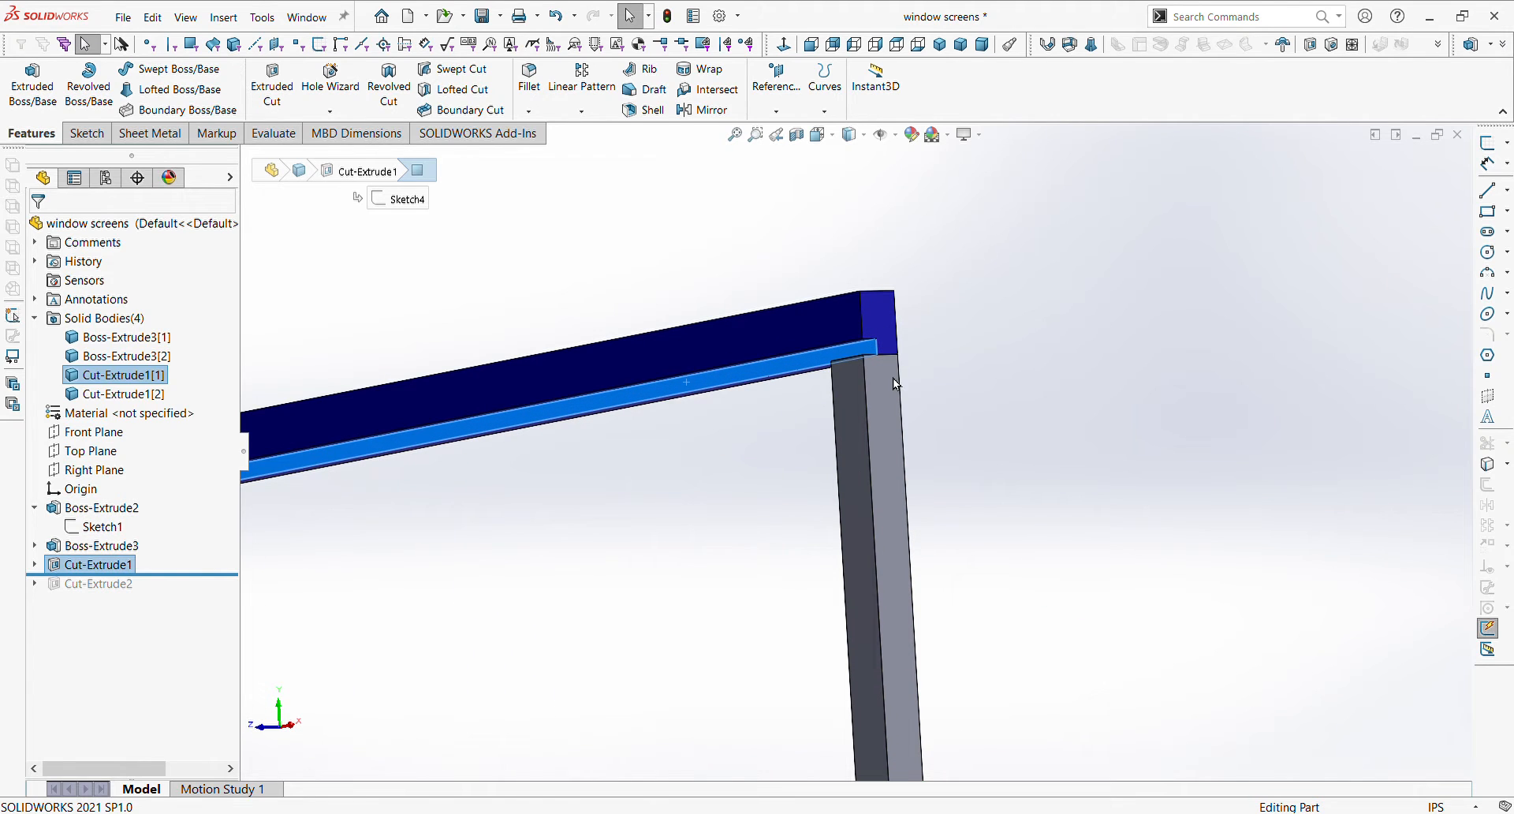
click(1074, 373)
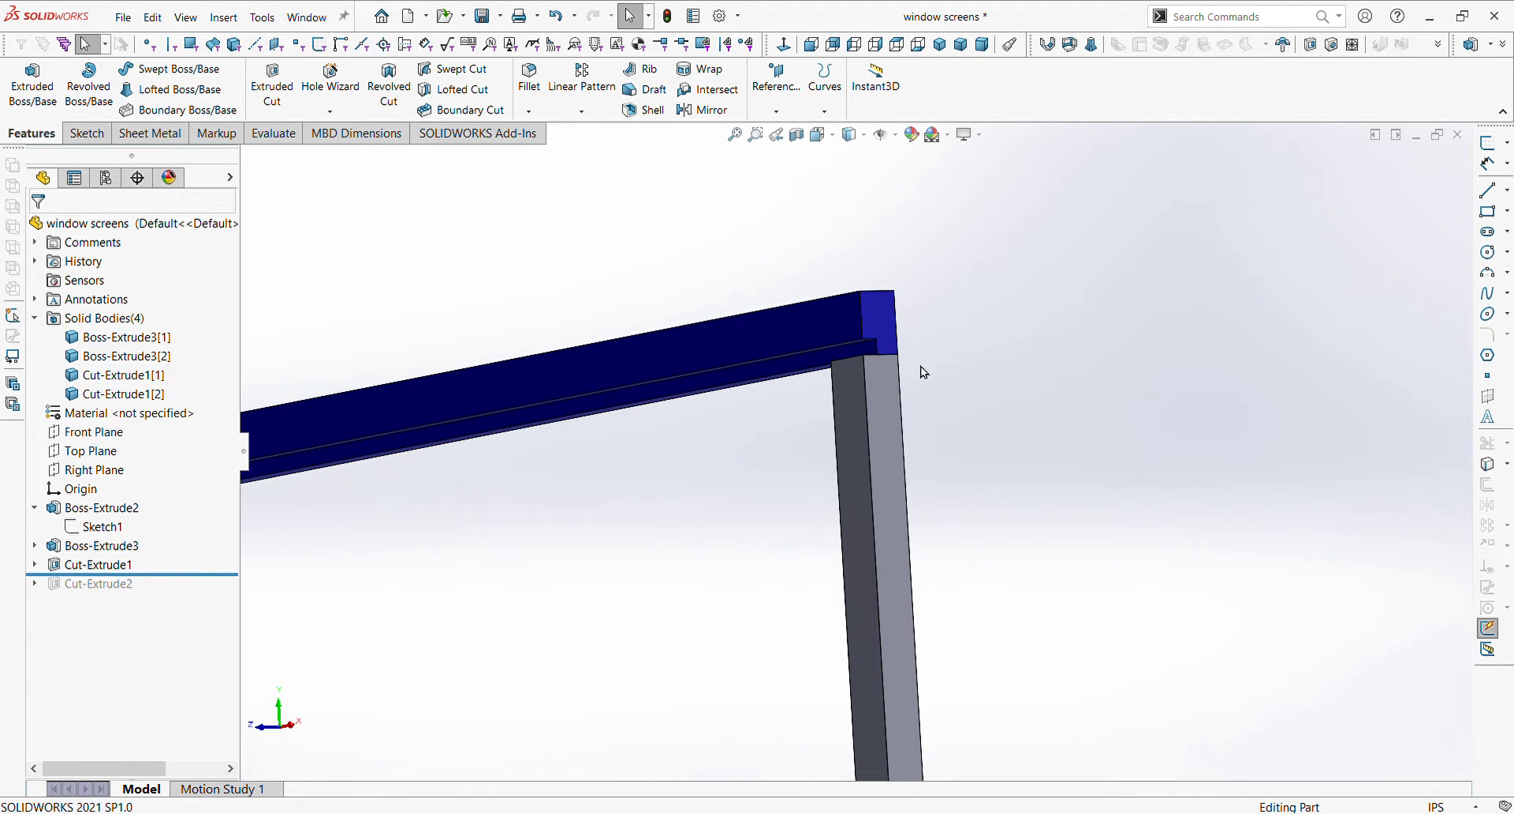
click(872, 348)
scroll(874, 348, down, 6)
click(1082, 406)
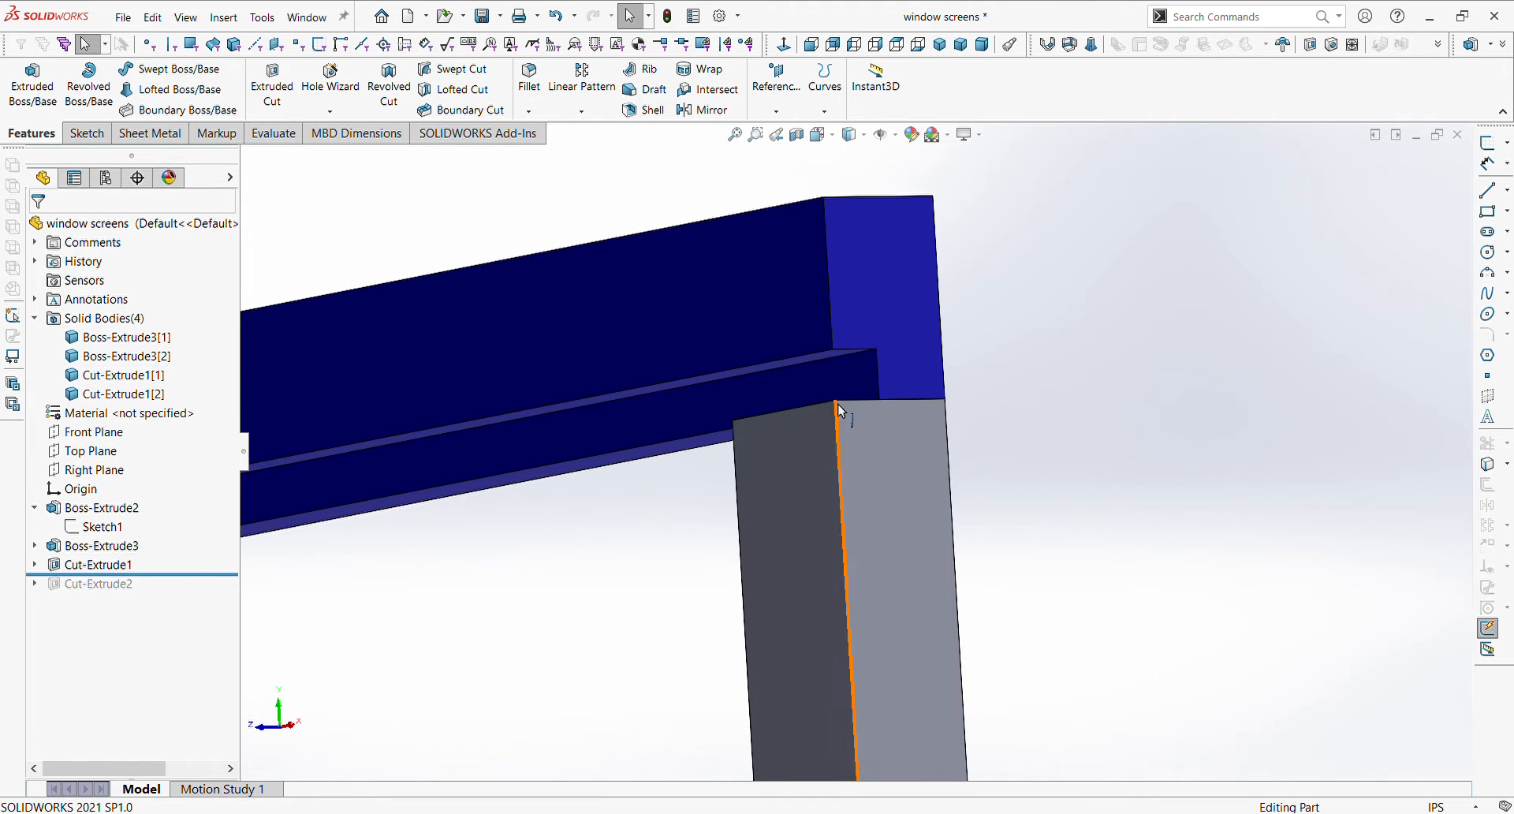
click(905, 352)
click(940, 518)
scroll(940, 518, up, 5)
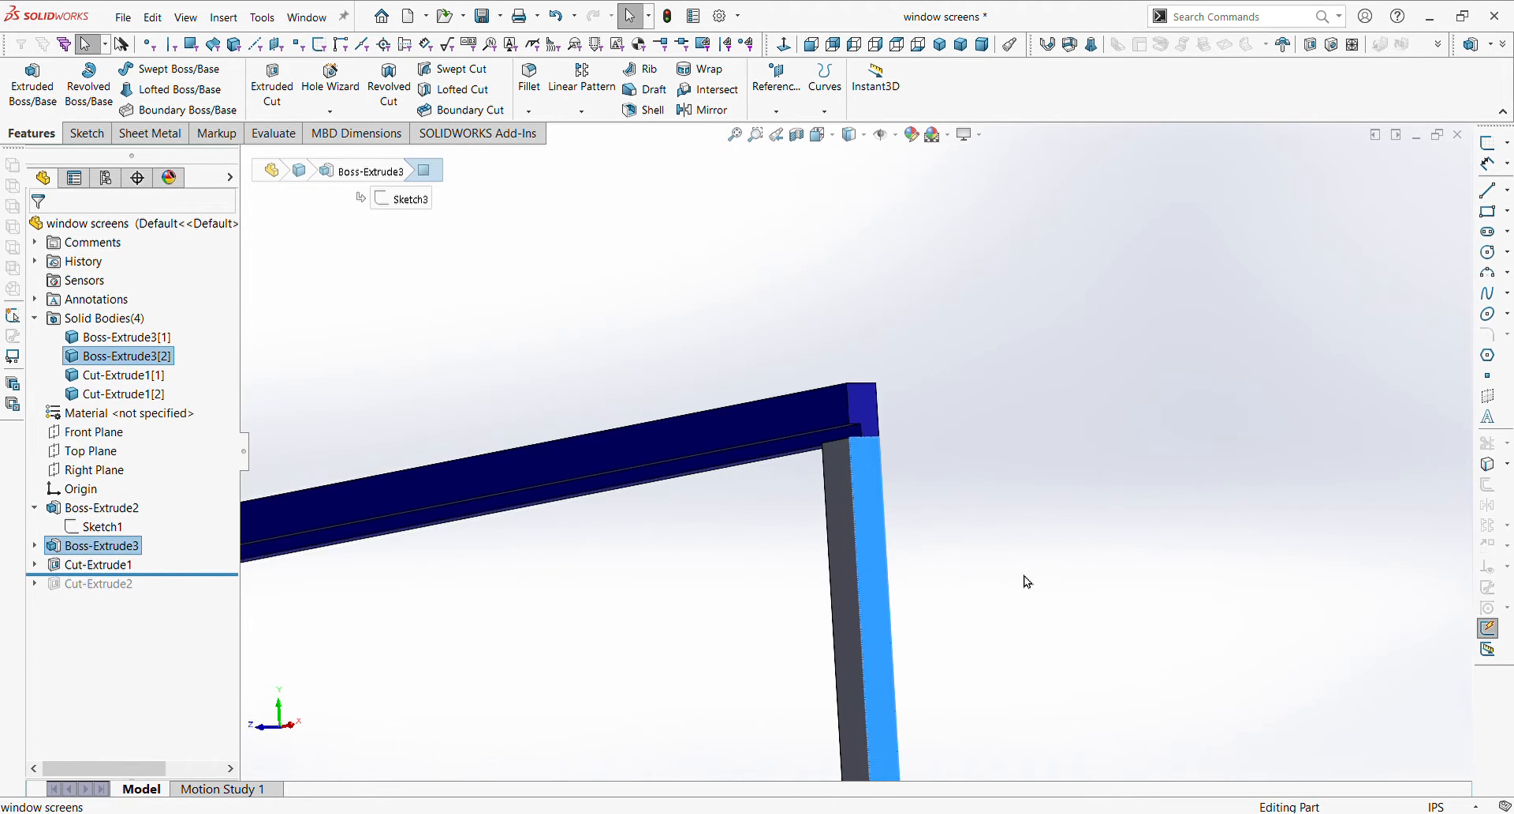
- Roll the feature history forward to include Cut-Extrude2 on the vertical members
key(ctrl+1)
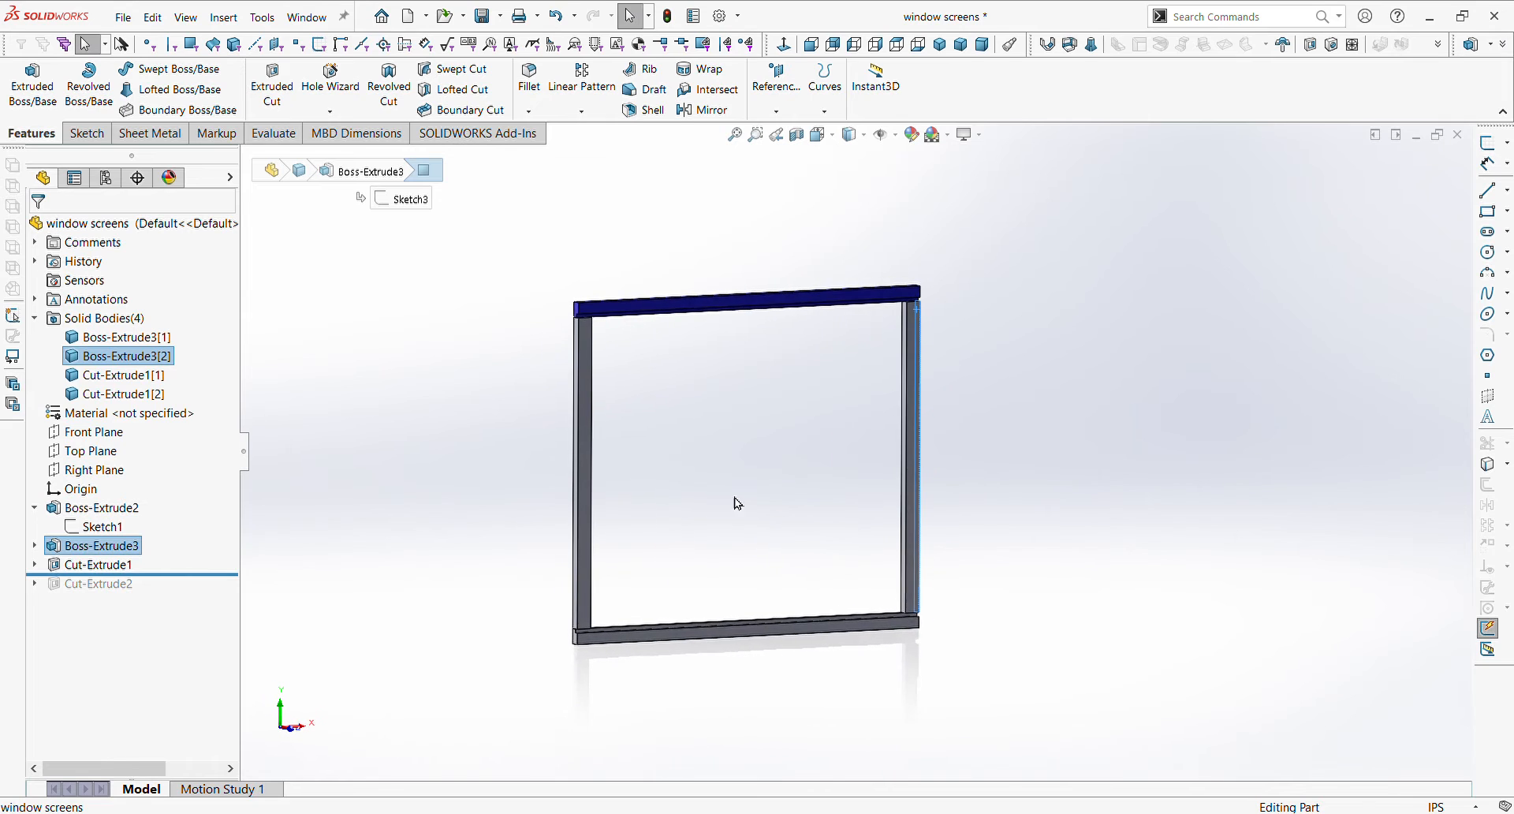
scroll(930, 316, down, 5)
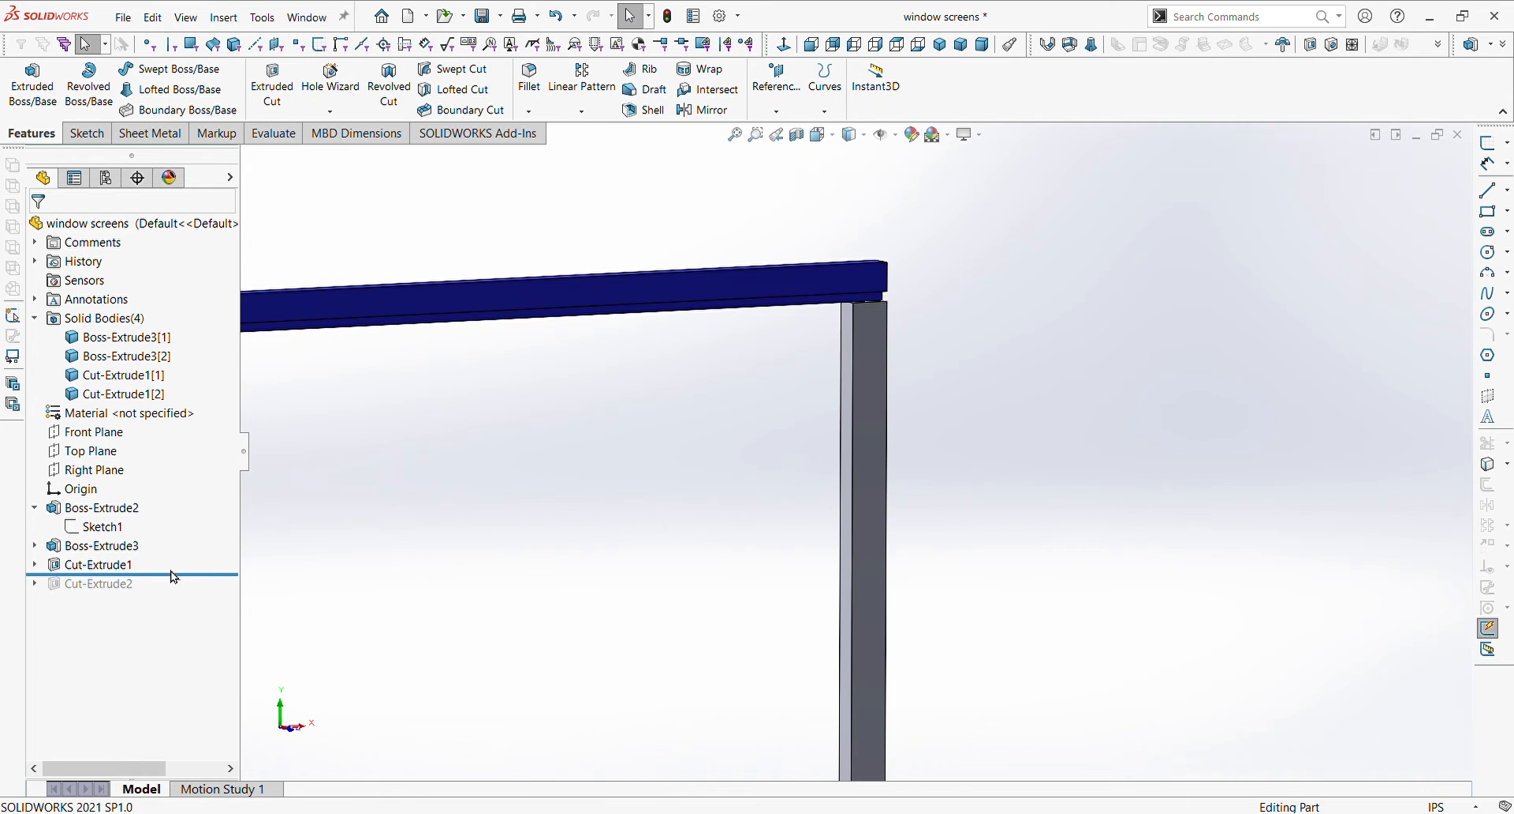
drag(173, 576, 177, 593)
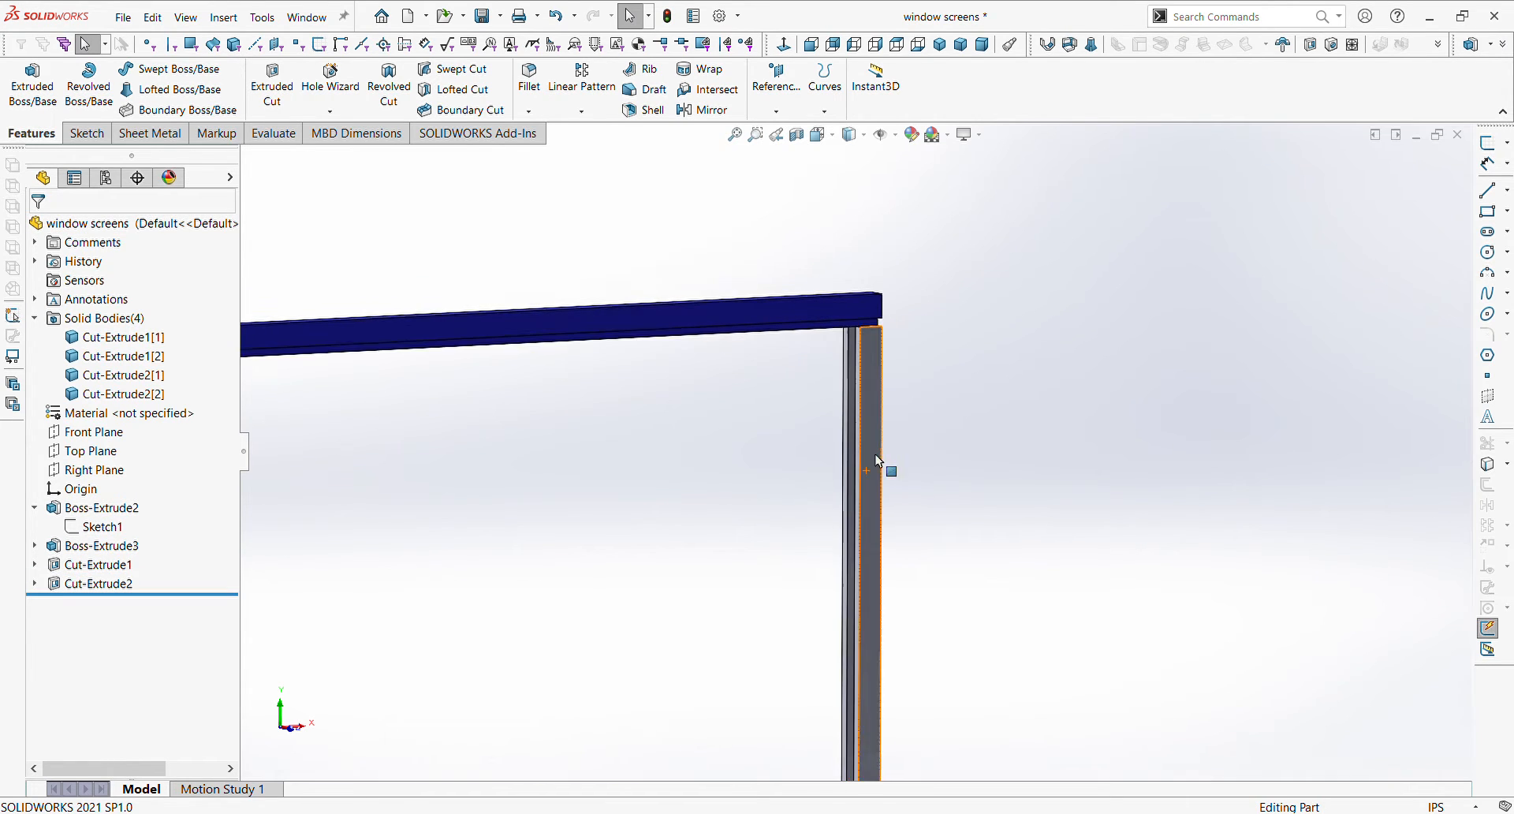
- Examine the cut along the vertical members and the corner joint with the blue upper rail, highlighting the rail's end face
scroll(859, 442, down, 5)
middle_drag(842, 429, 837, 365)
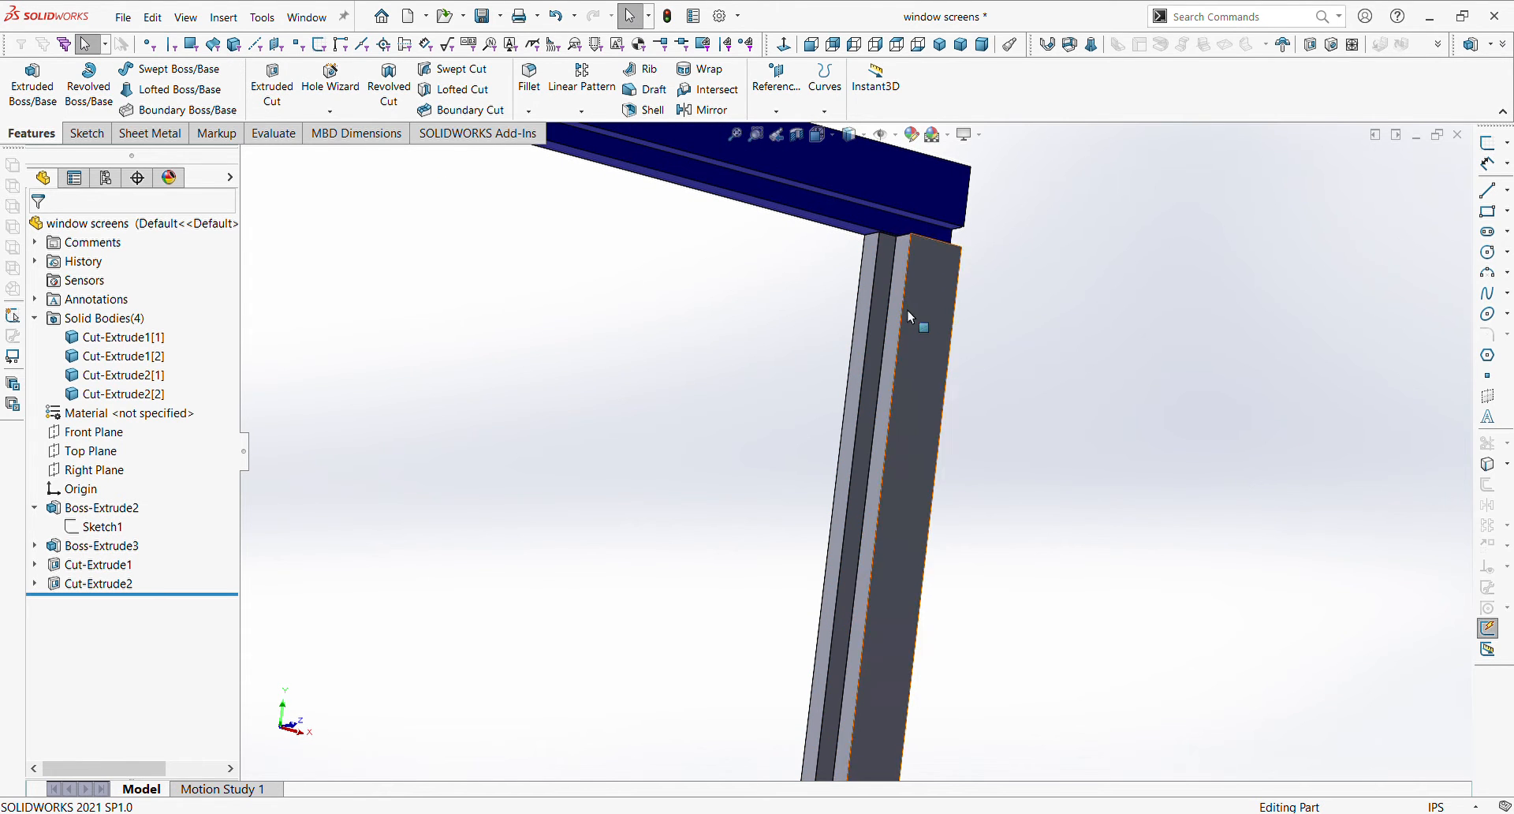
middle_drag(907, 311, 928, 219)
click(928, 219)
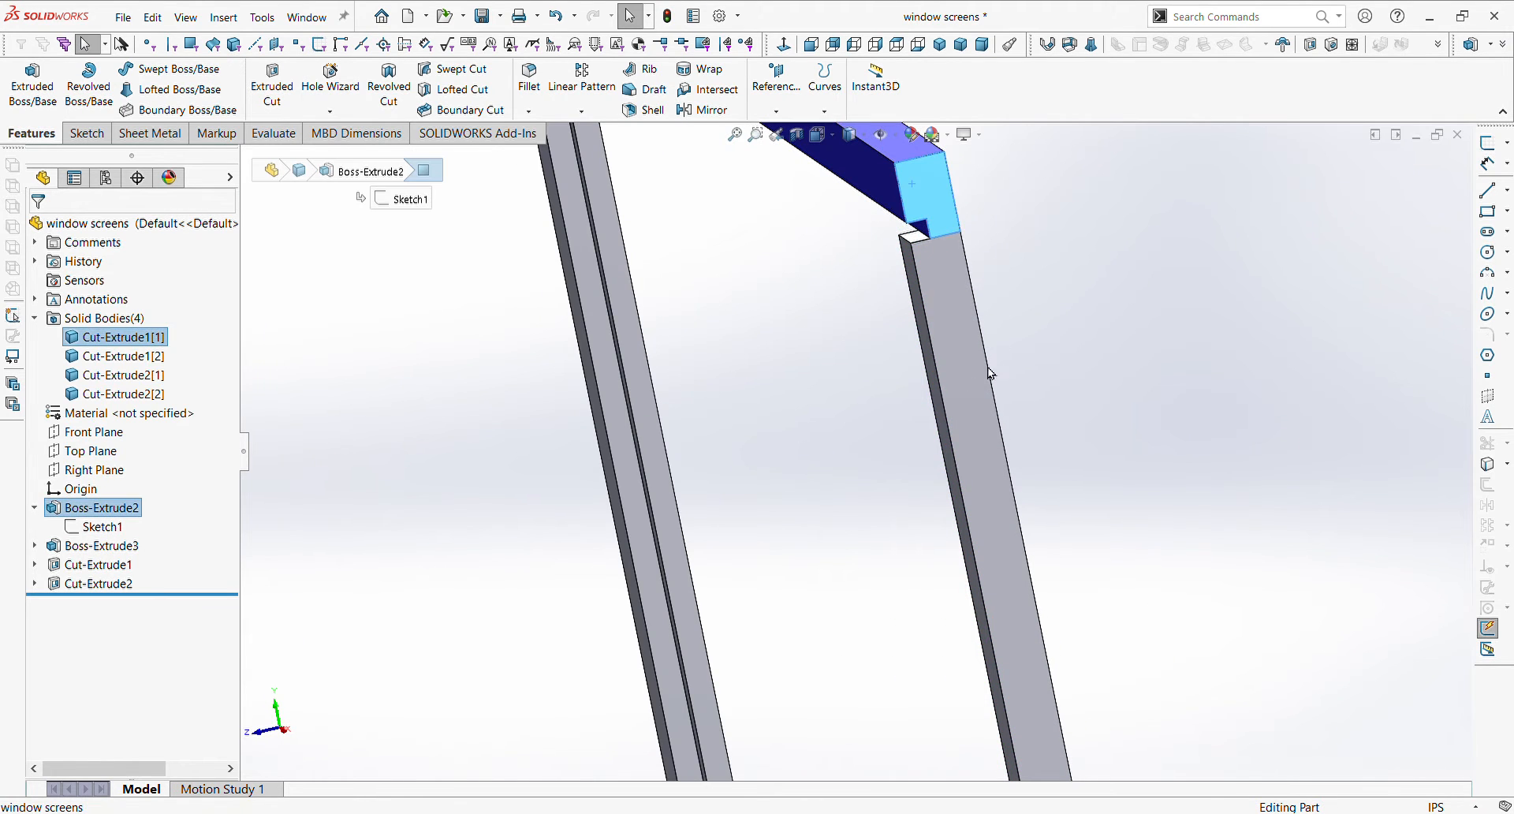
click(913, 462)
middle_drag(912, 463, 798, 483)
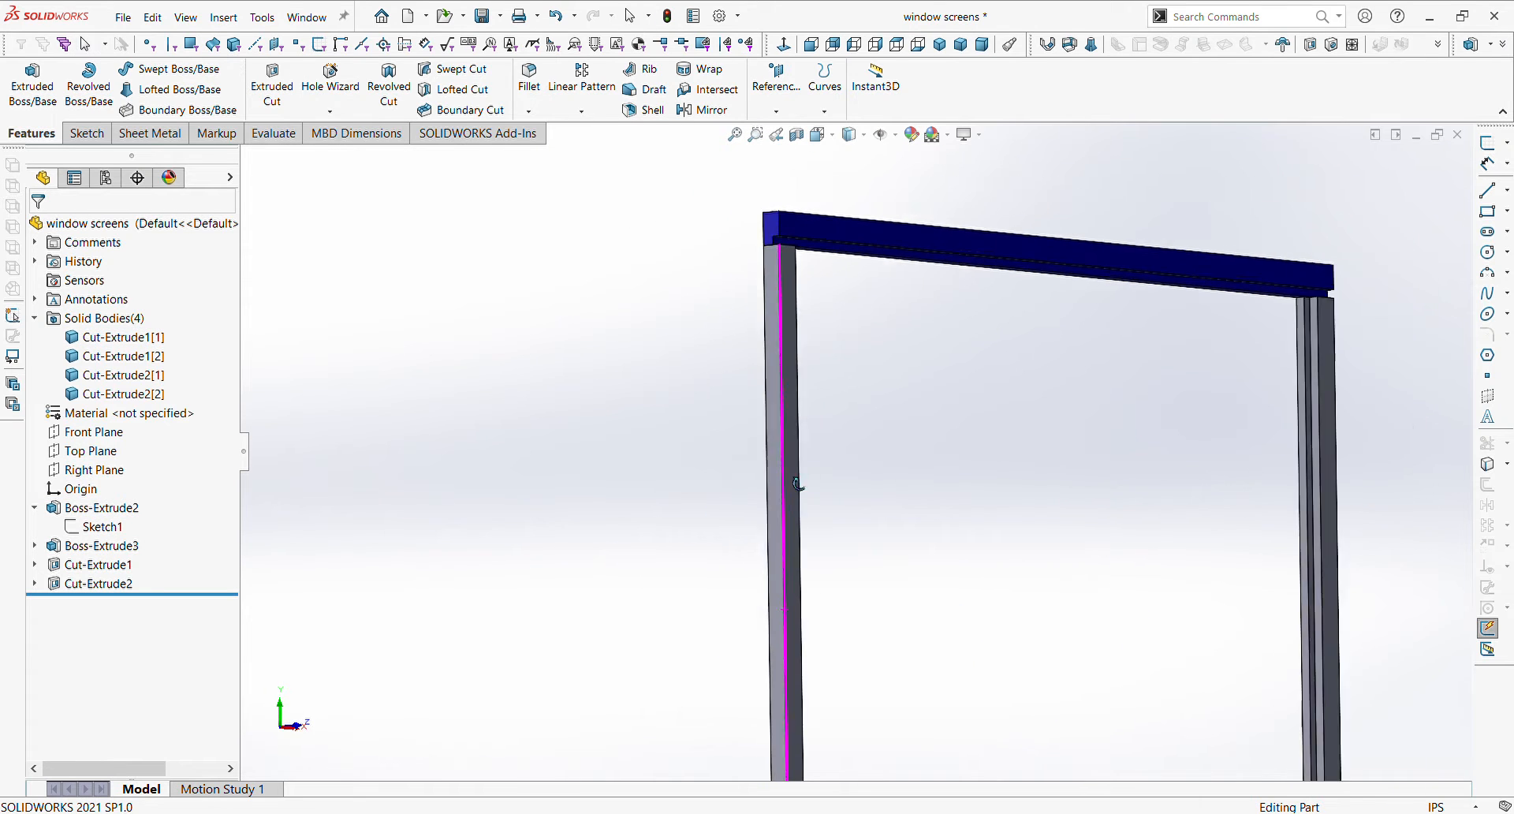
scroll(798, 484, up, 1)
scroll(875, 448, up, 3)
- Start a sketch on the lower rail's broad face and draw a corner rectangle about 3.08 by 2 in at its left end
middle_drag(883, 464, 916, 556)
scroll(916, 557, down, 10)
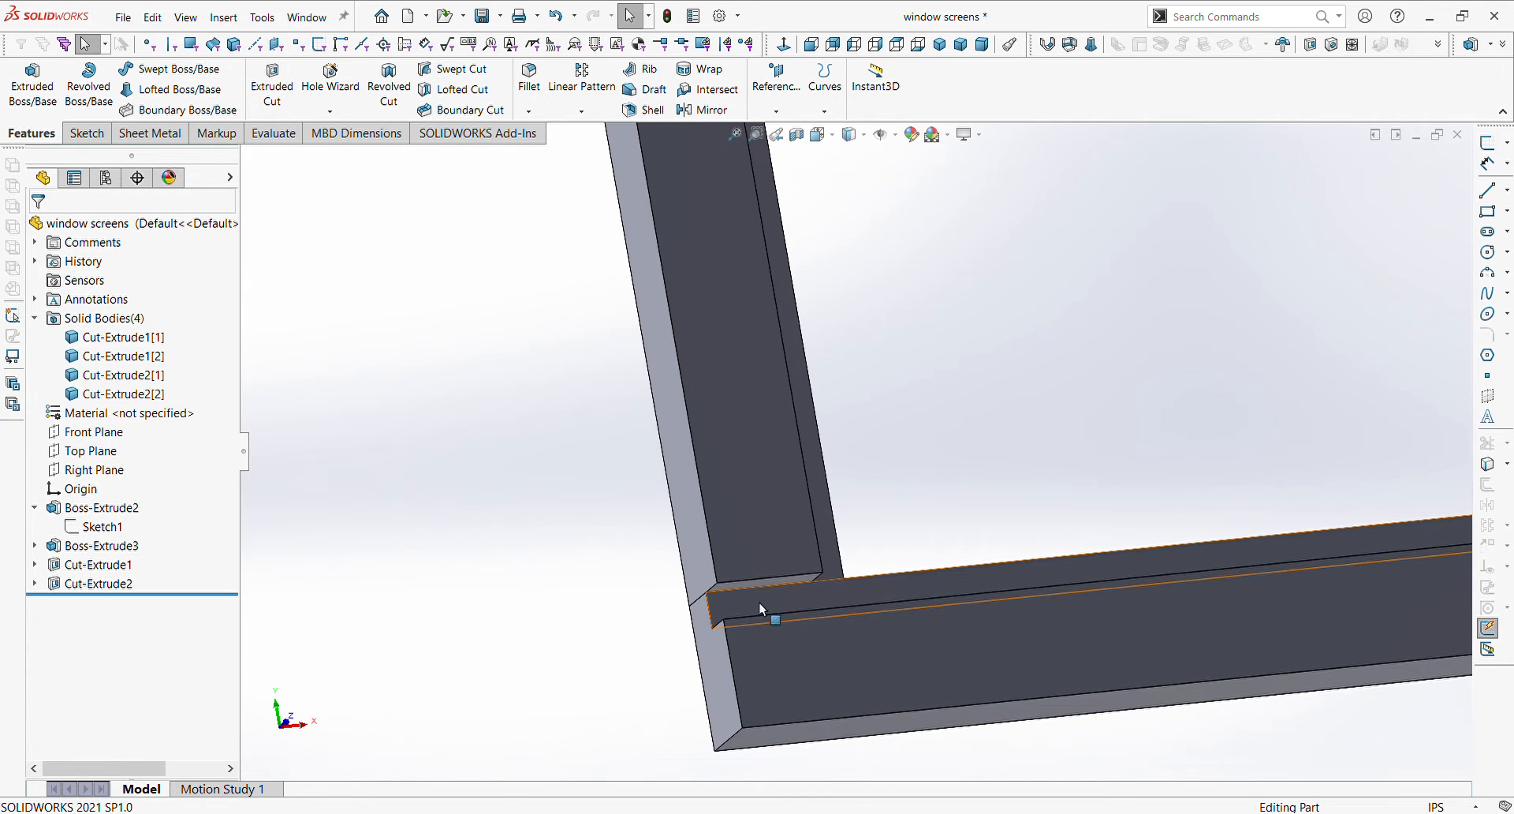
click(974, 666)
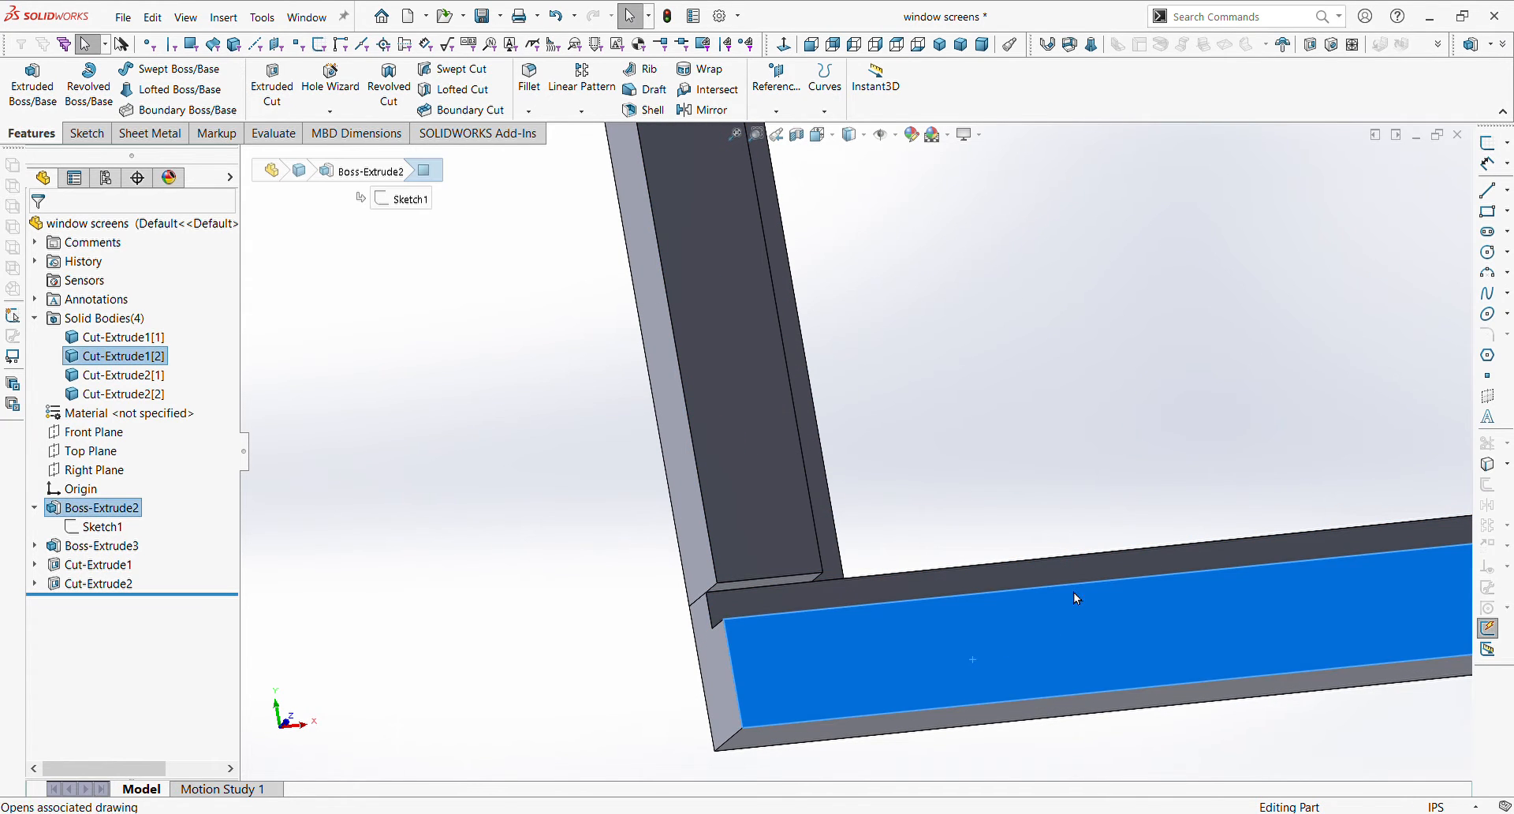
click(1044, 612)
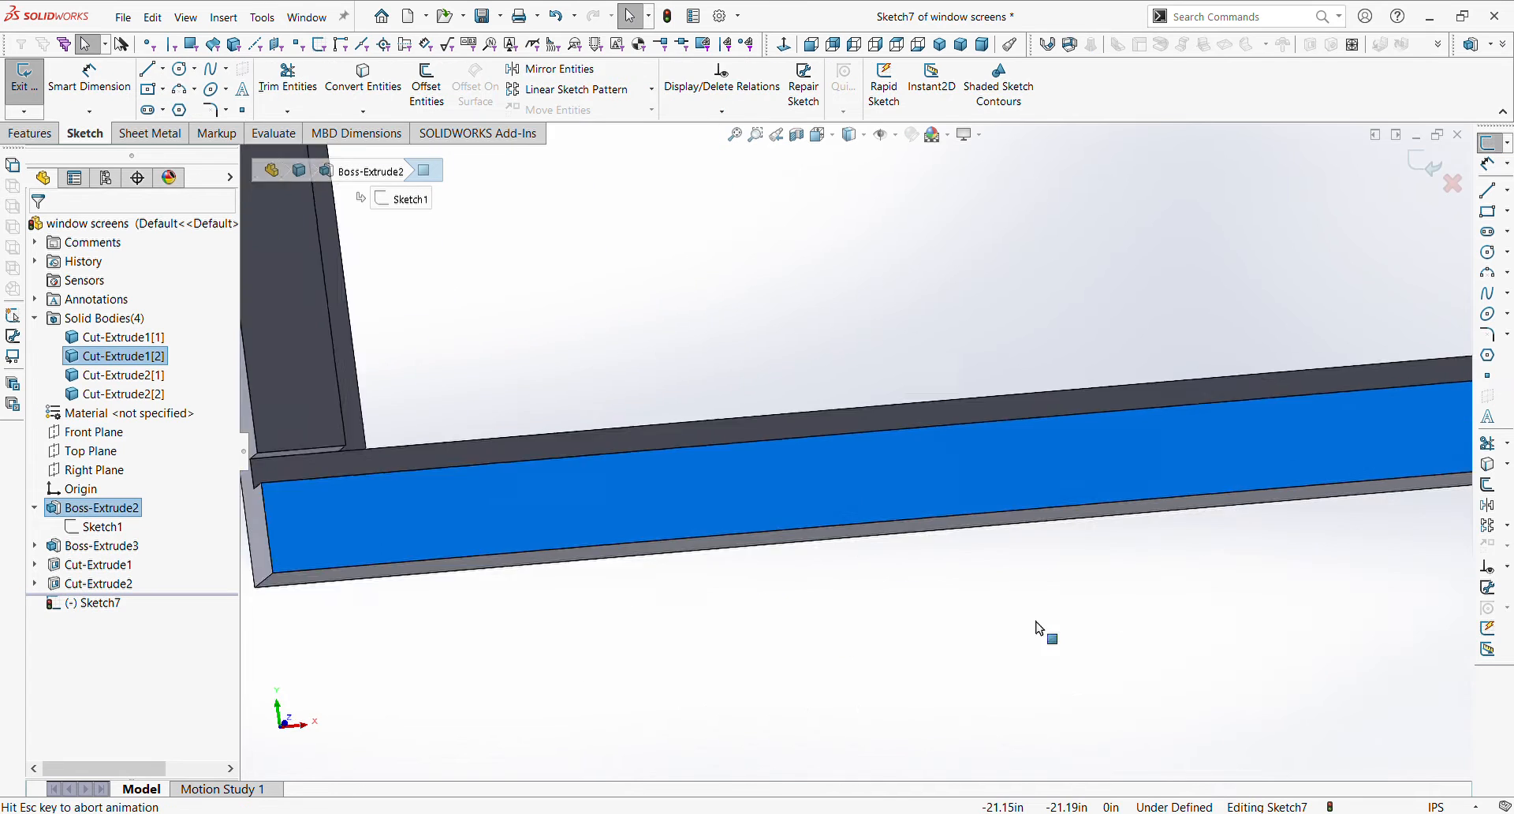
scroll(584, 689, down, 6)
scroll(583, 682, down, 3)
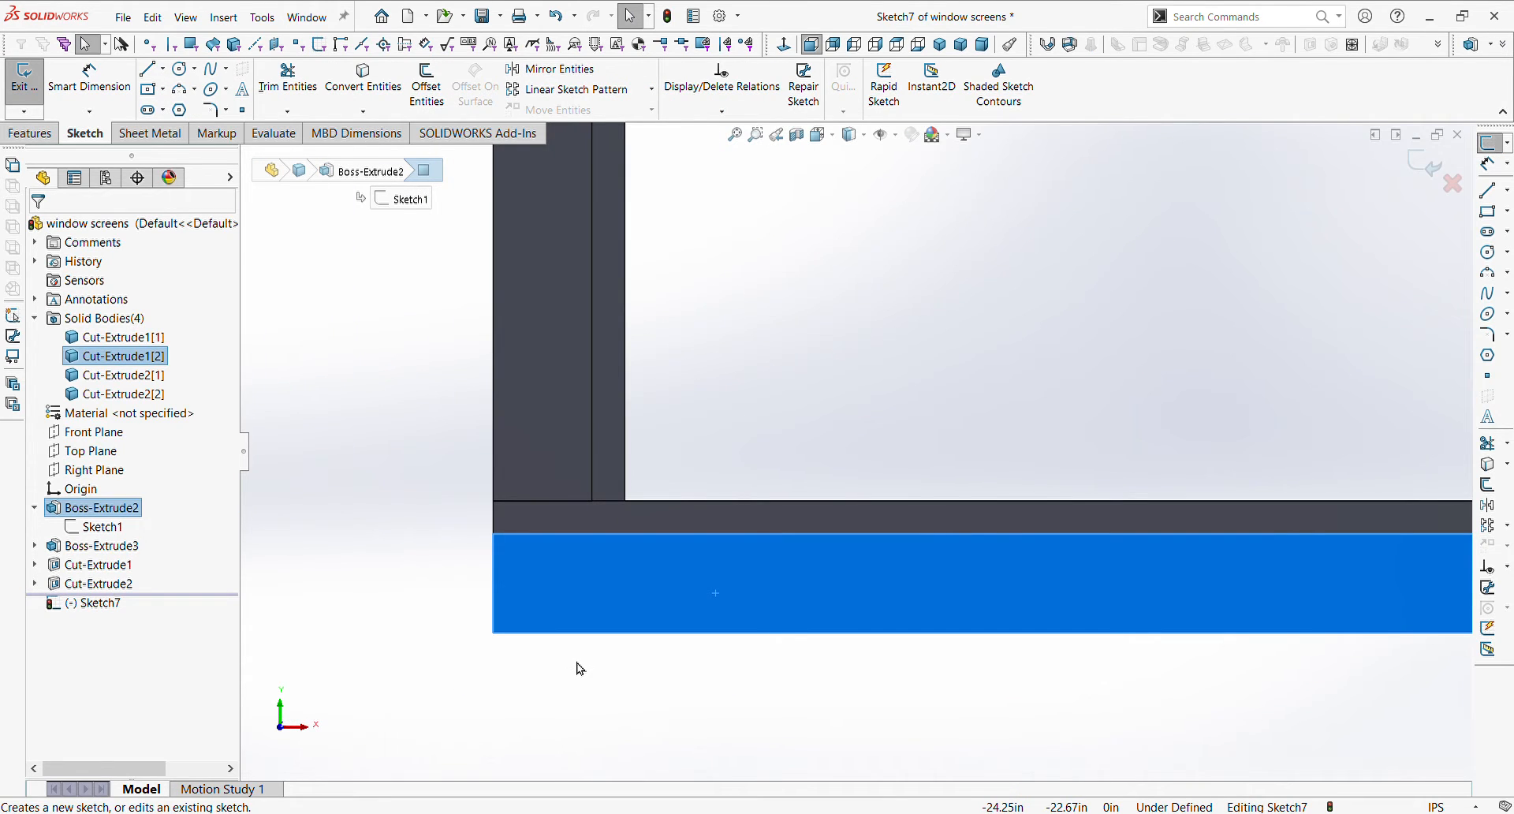
click(1486, 214)
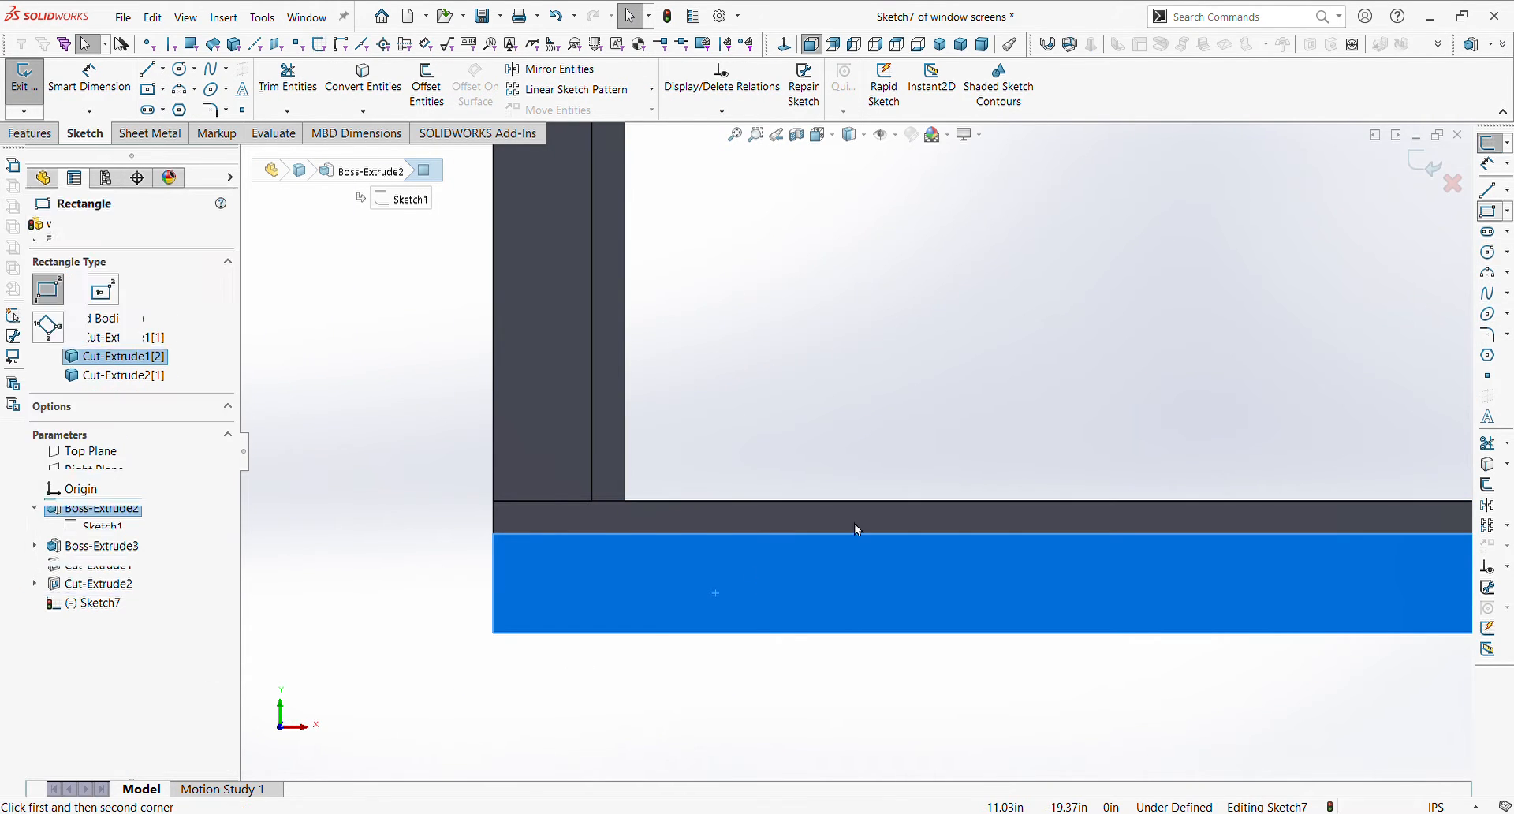
click(494, 501)
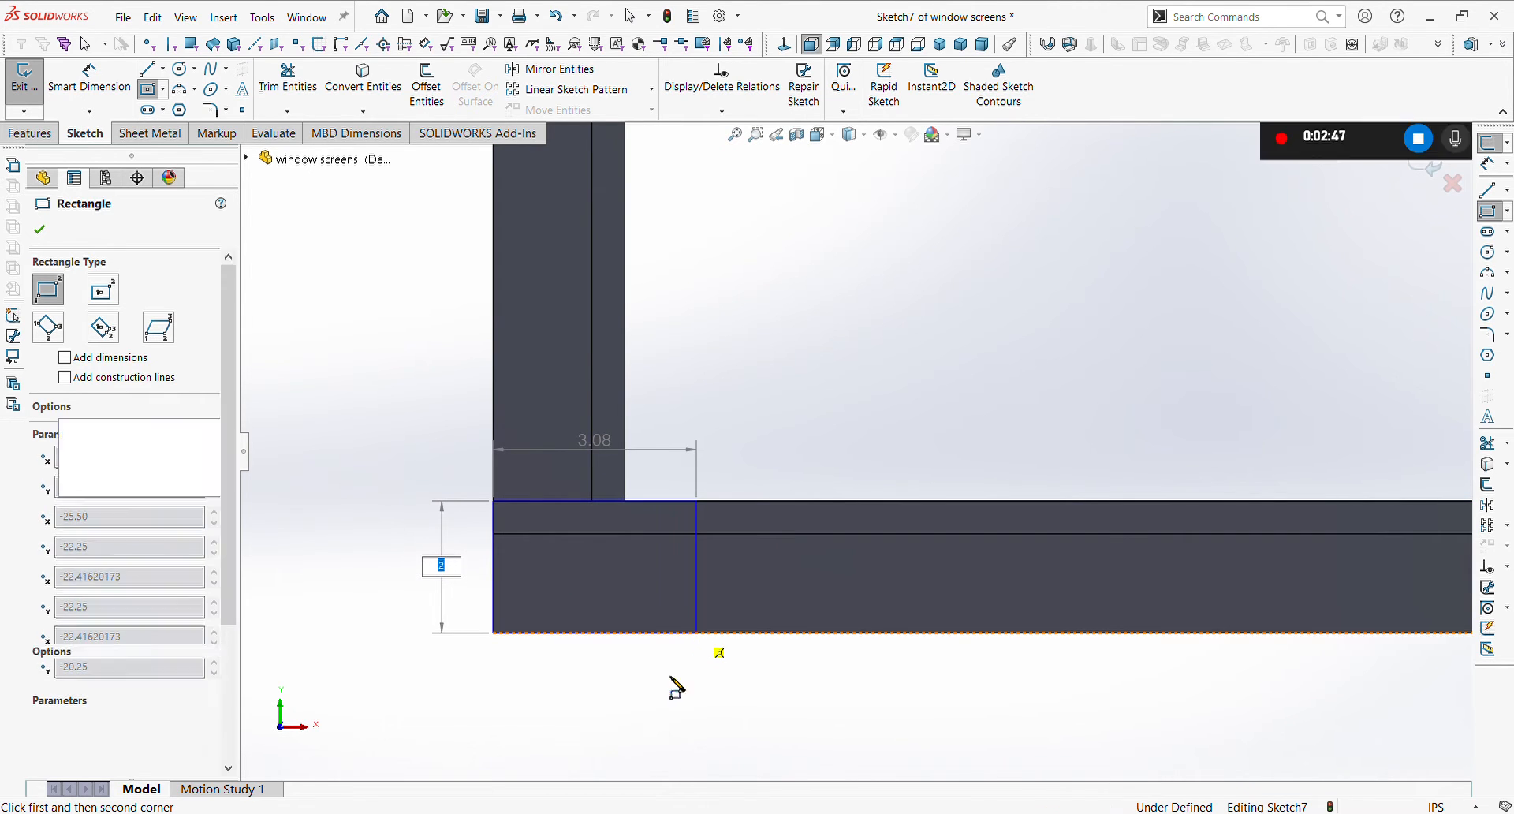
key(Escape)
key(r)
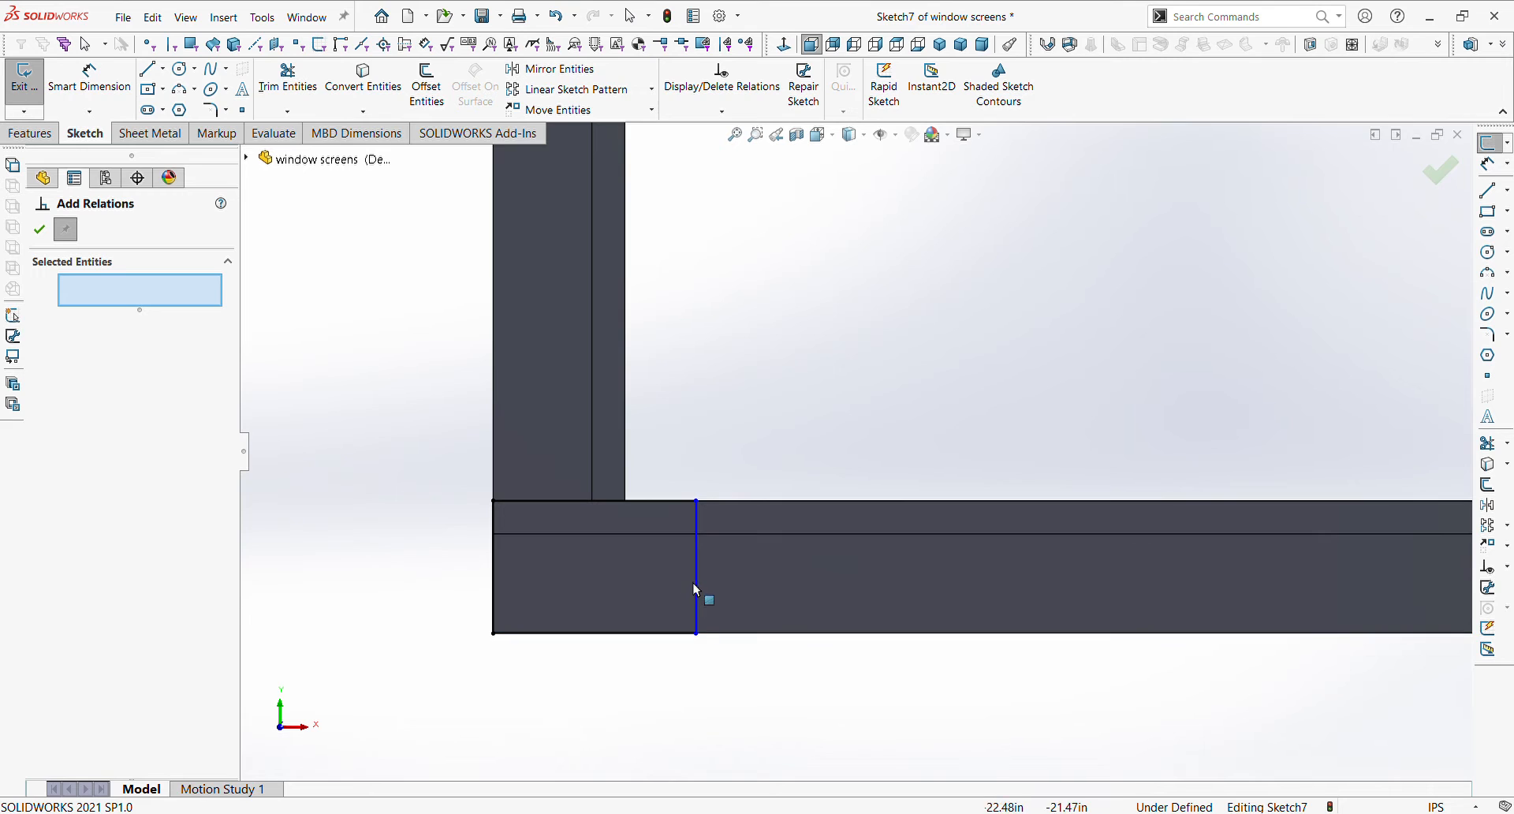
click(695, 585)
click(678, 418)
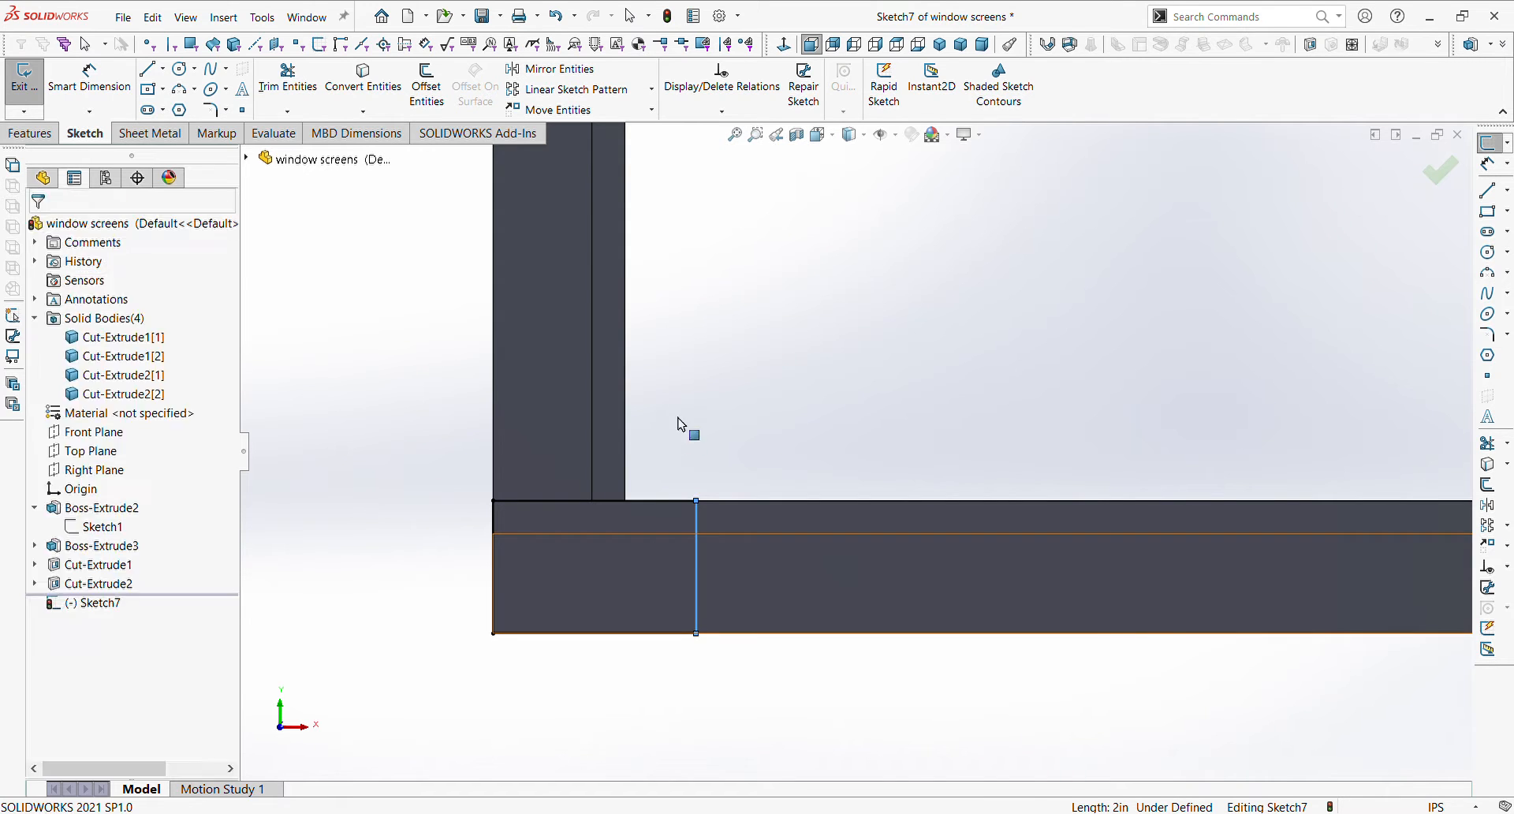
click(625, 442)
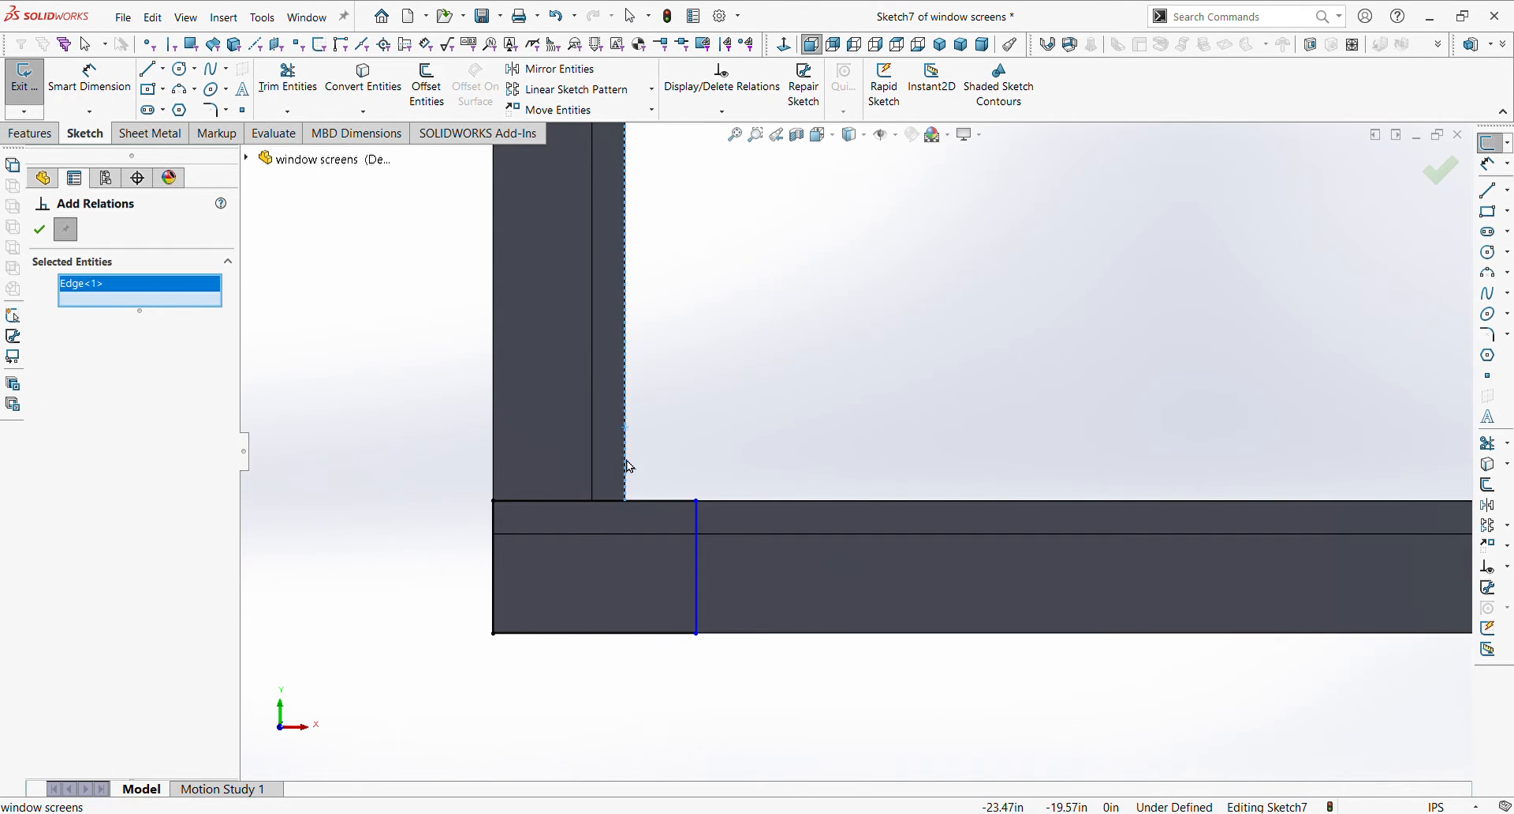
click(751, 561)
click(627, 427)
click(698, 543)
key(Return)
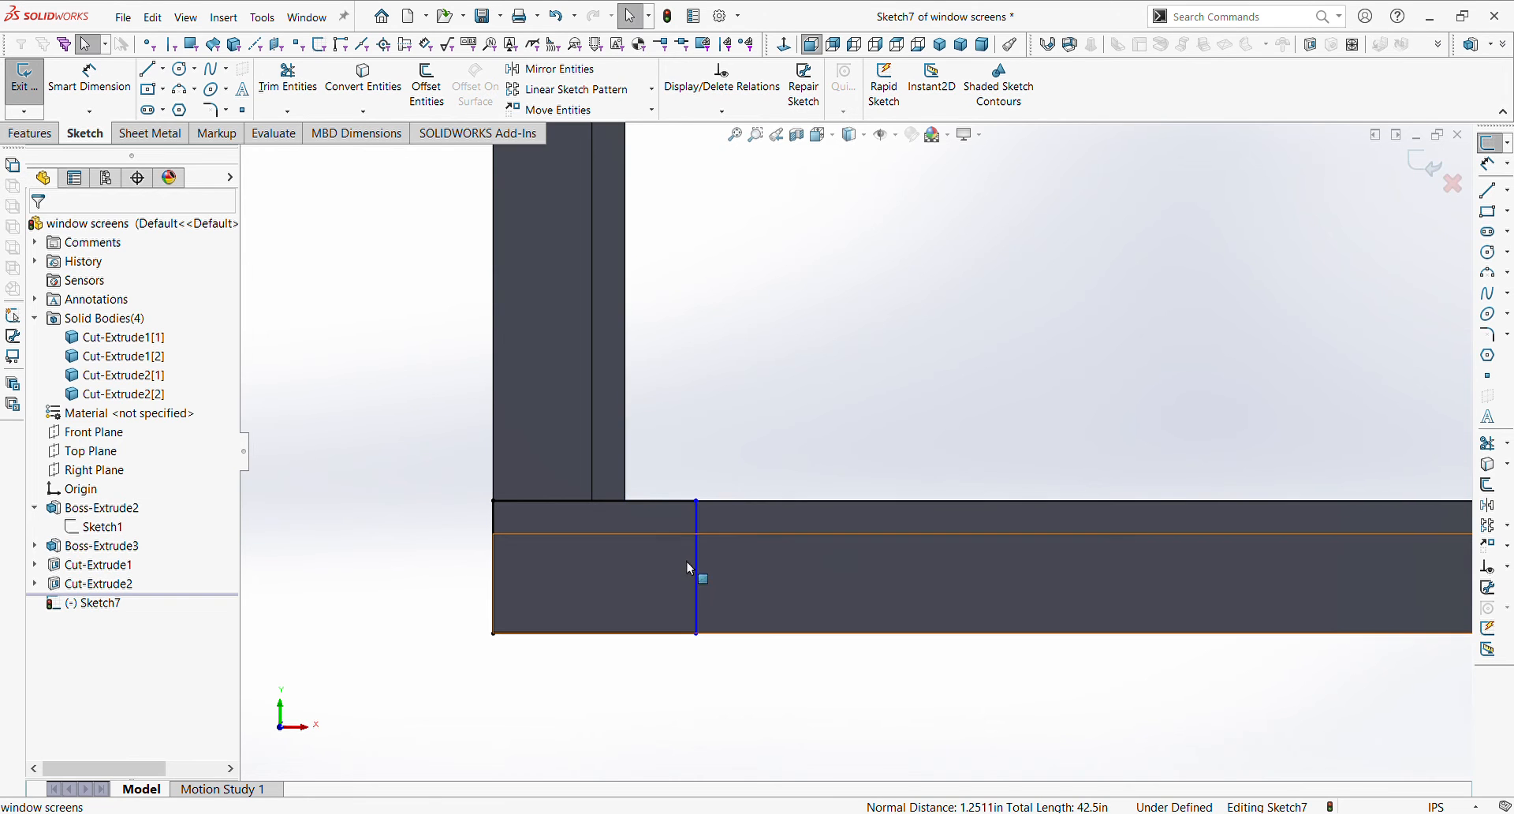
double_click(747, 426)
click(695, 590)
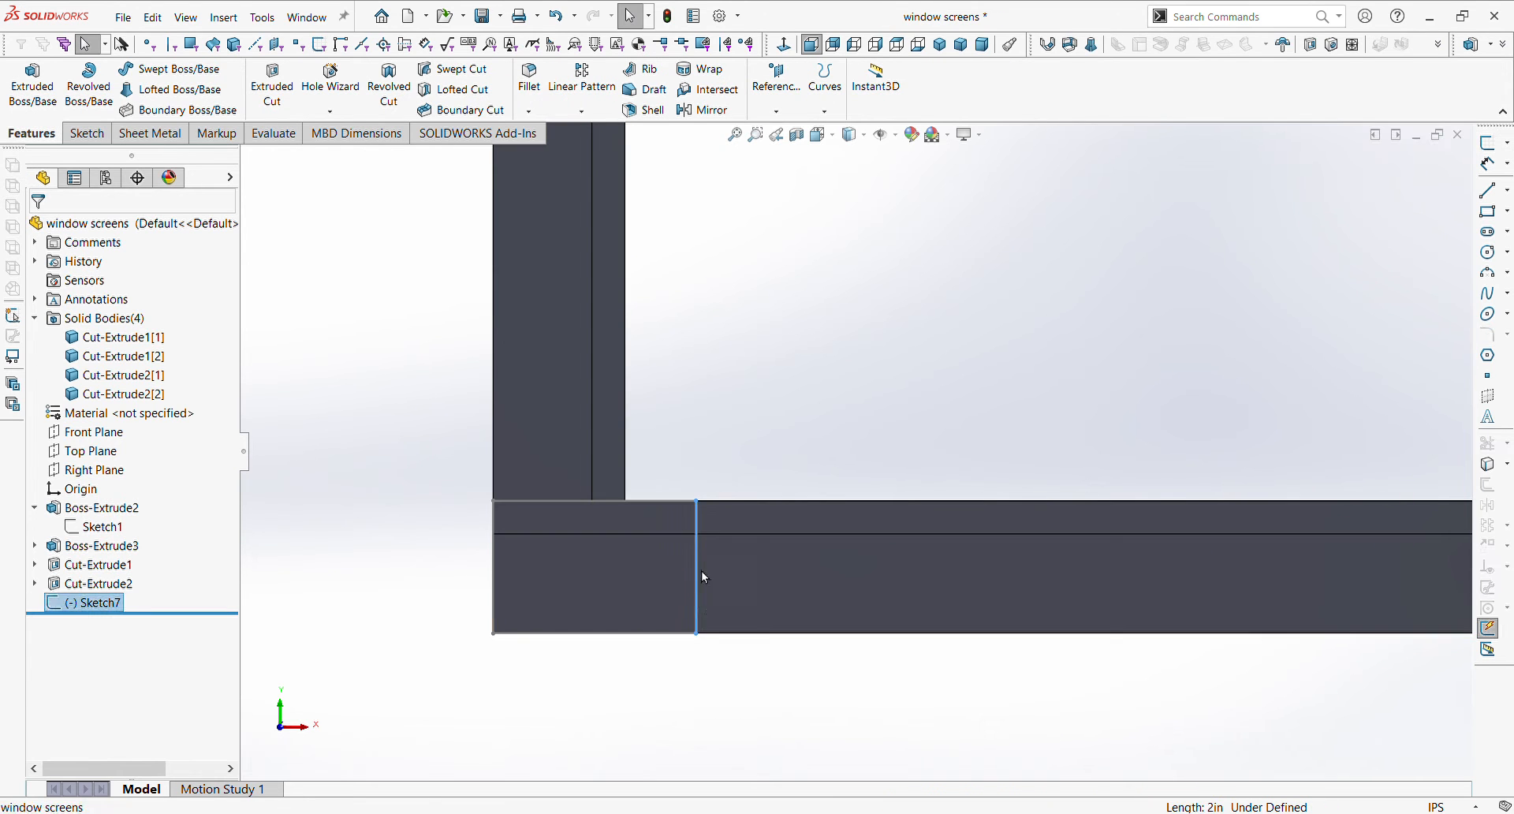
double_click(745, 517)
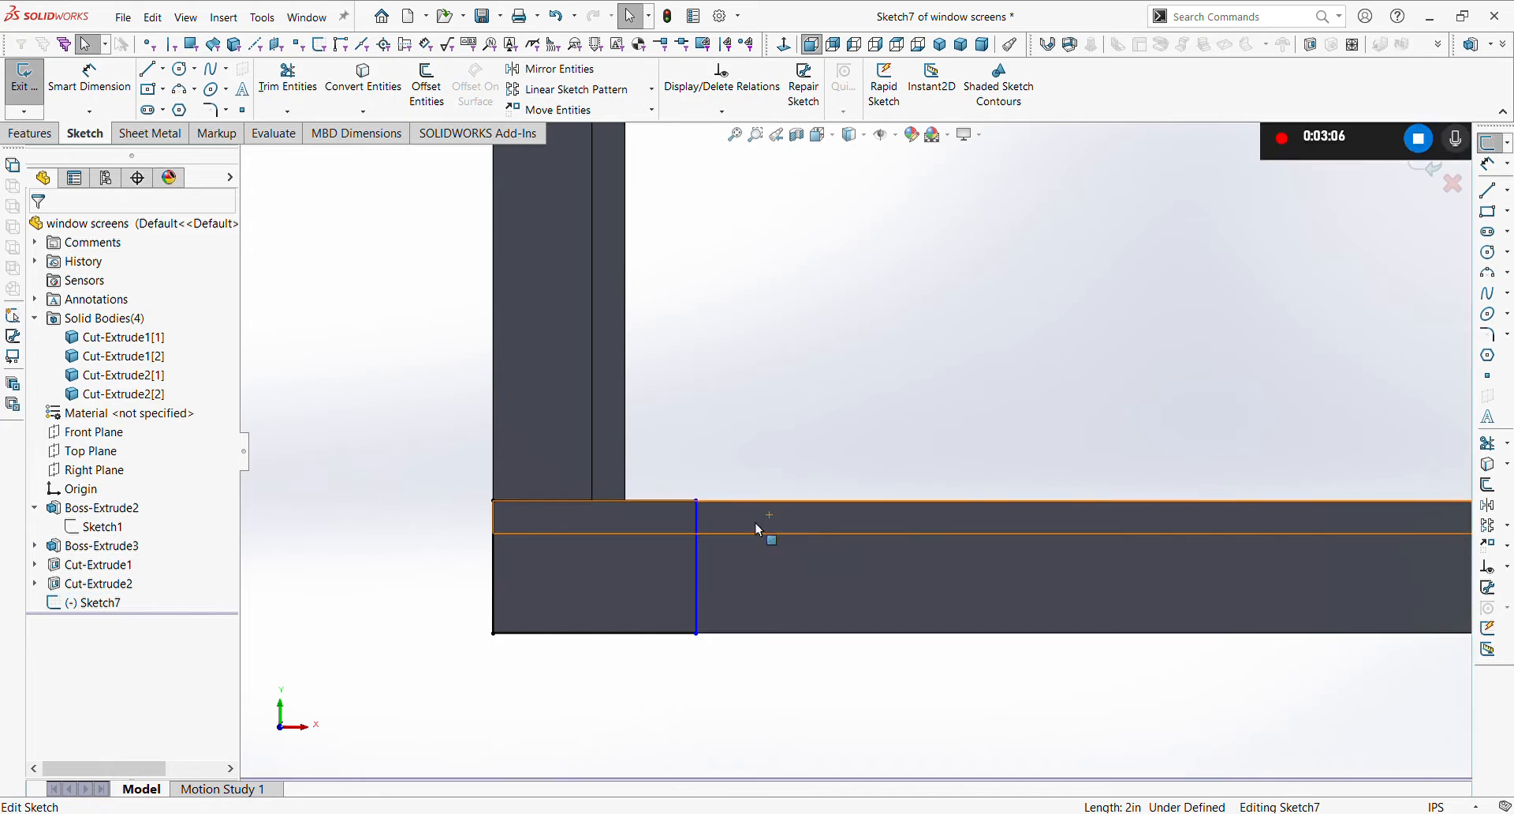
- Make the rectangle's right side collinear with the inner edge of the left vertical member
click(699, 585)
key(a)
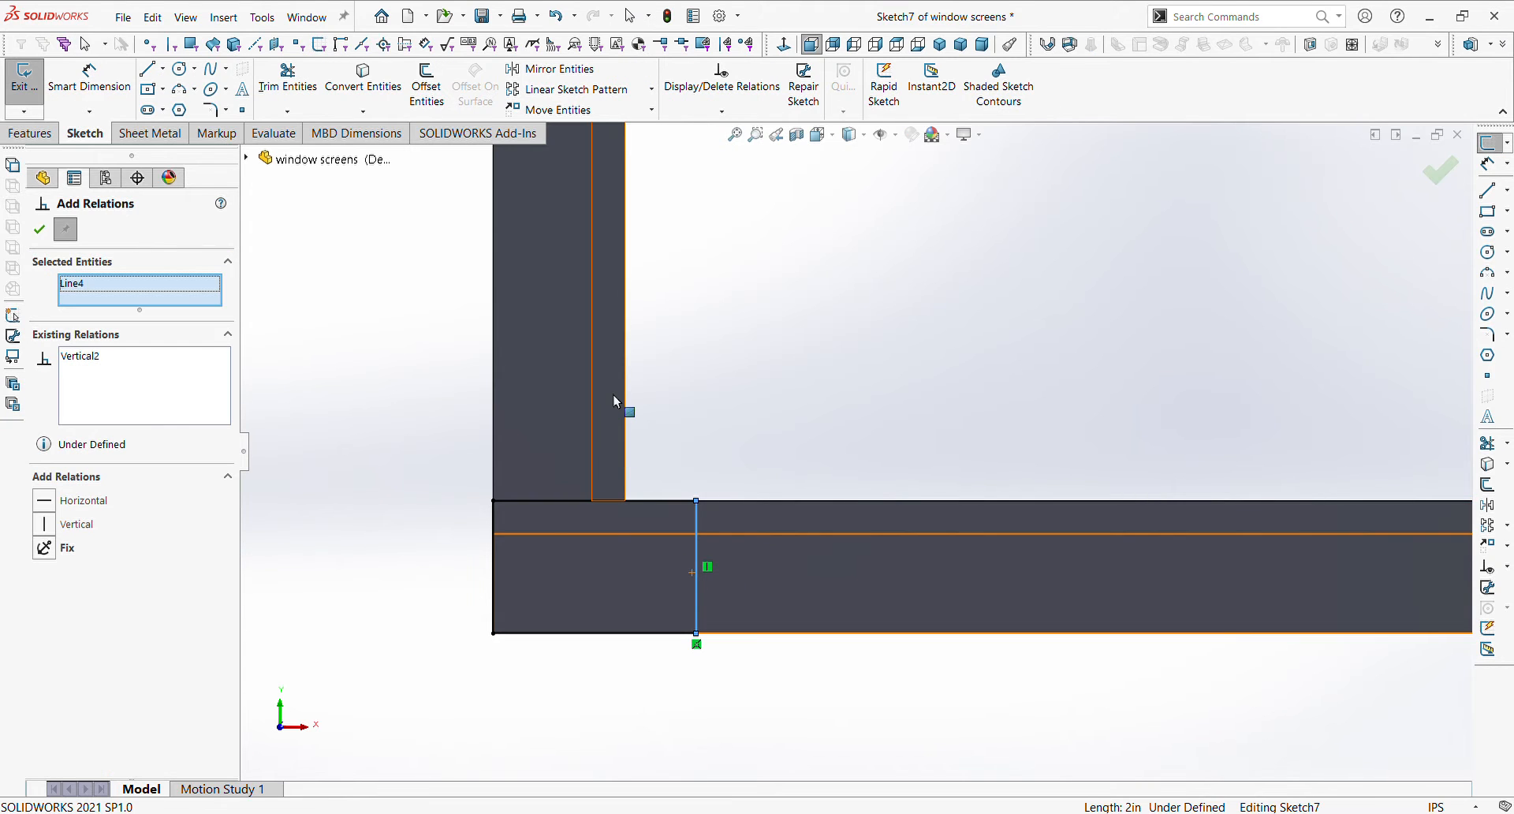
click(624, 400)
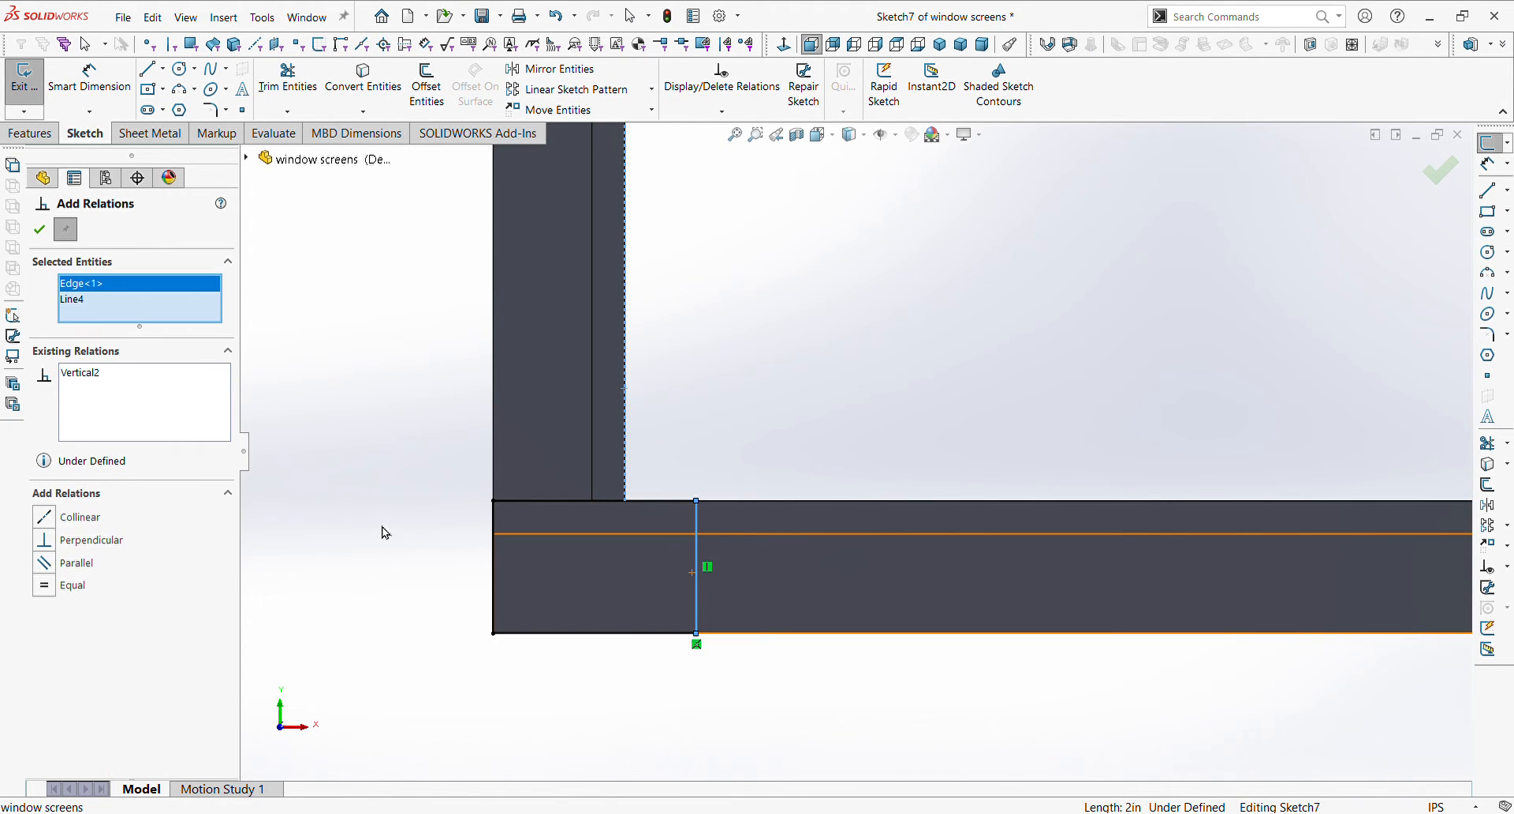
click(45, 530)
key(Escape)
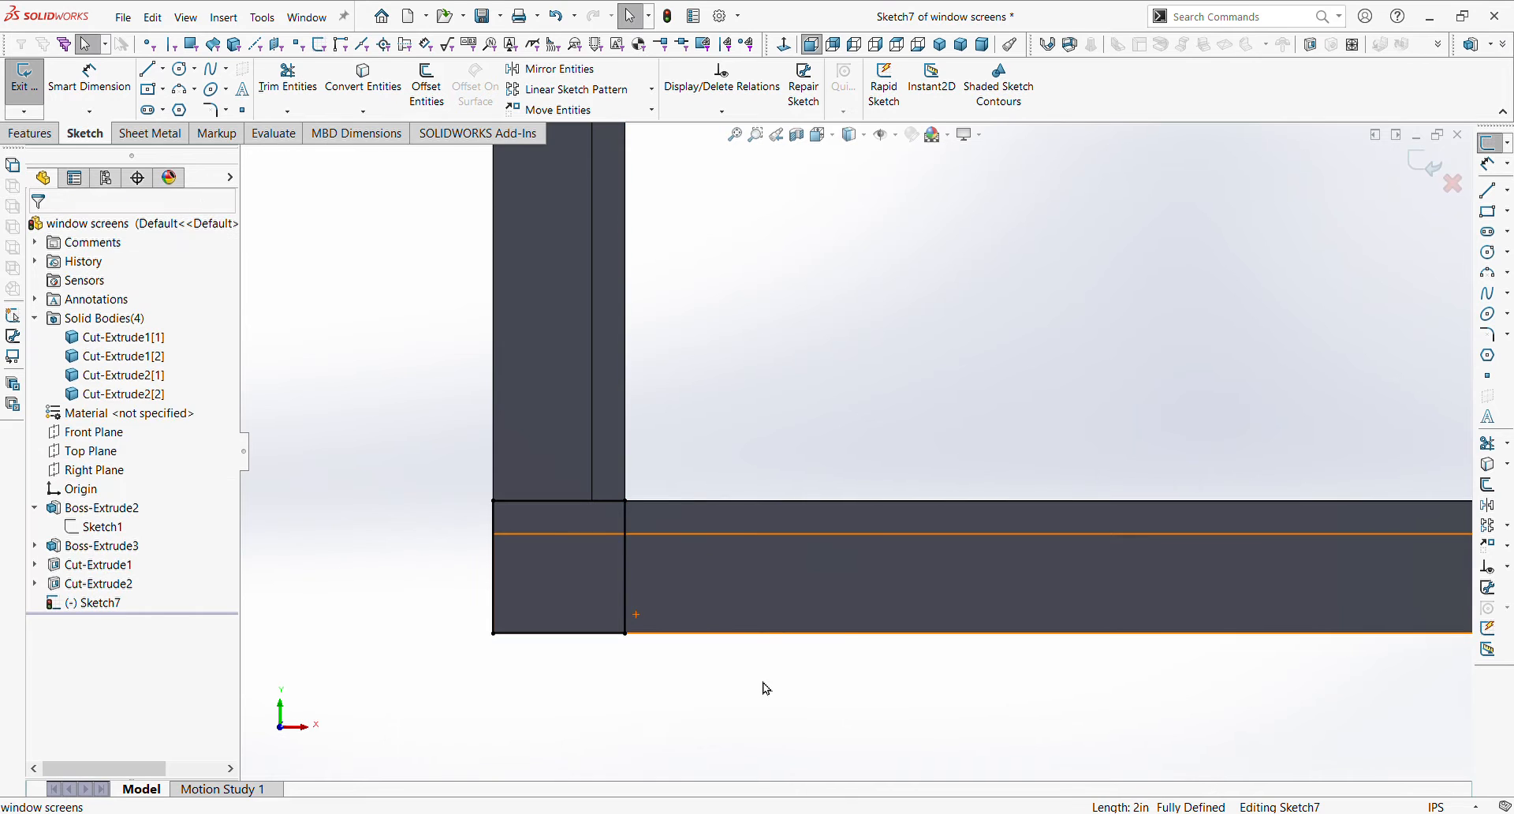
- Draw a vertical construction line about 29.71 in long from the origin down past the lower rail
scroll(889, 626, up, 5)
scroll(1065, 390, down, 2)
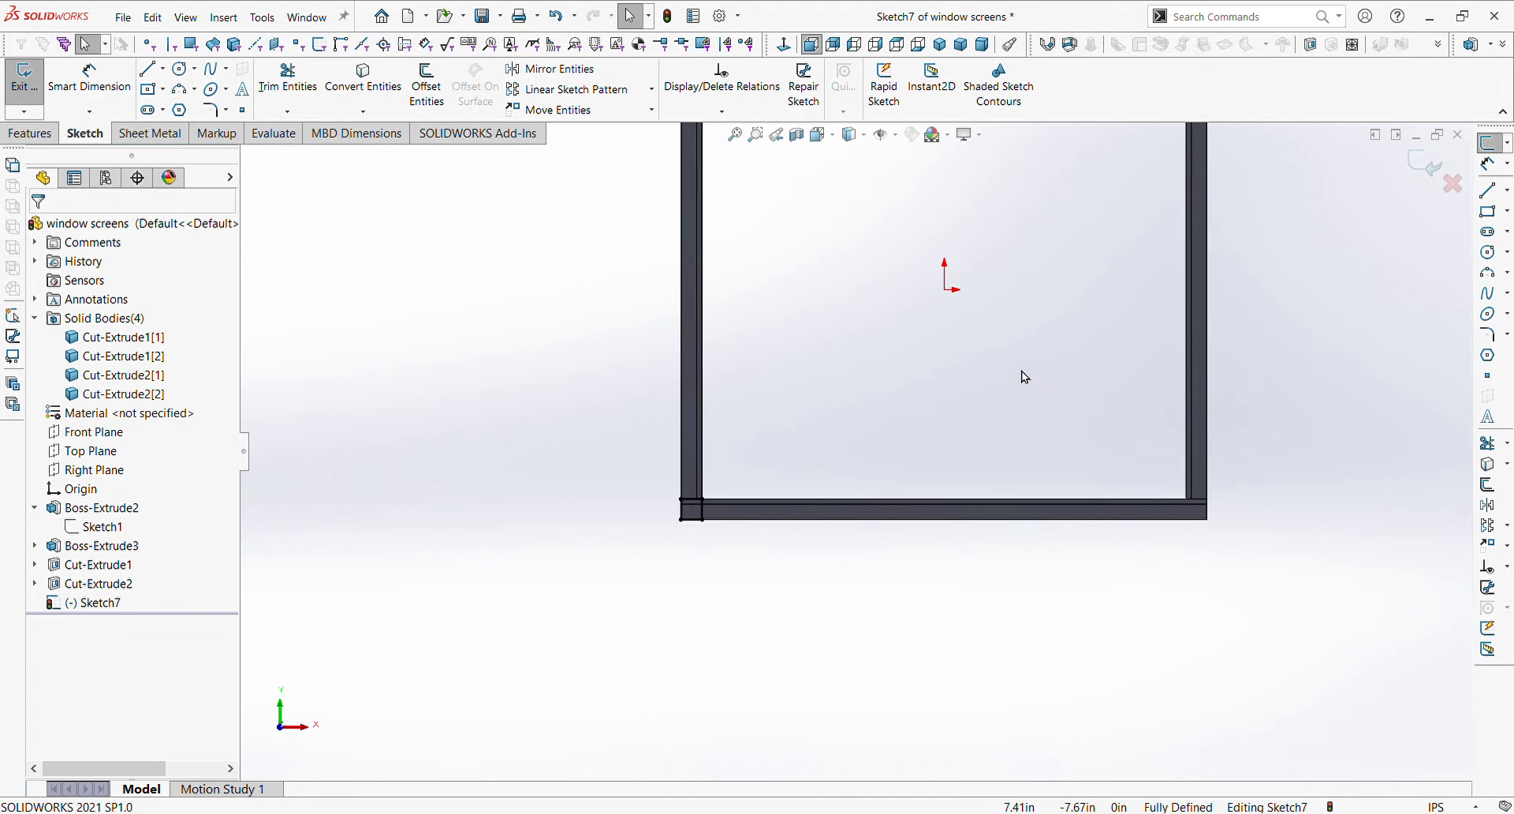
key(l)
click(944, 290)
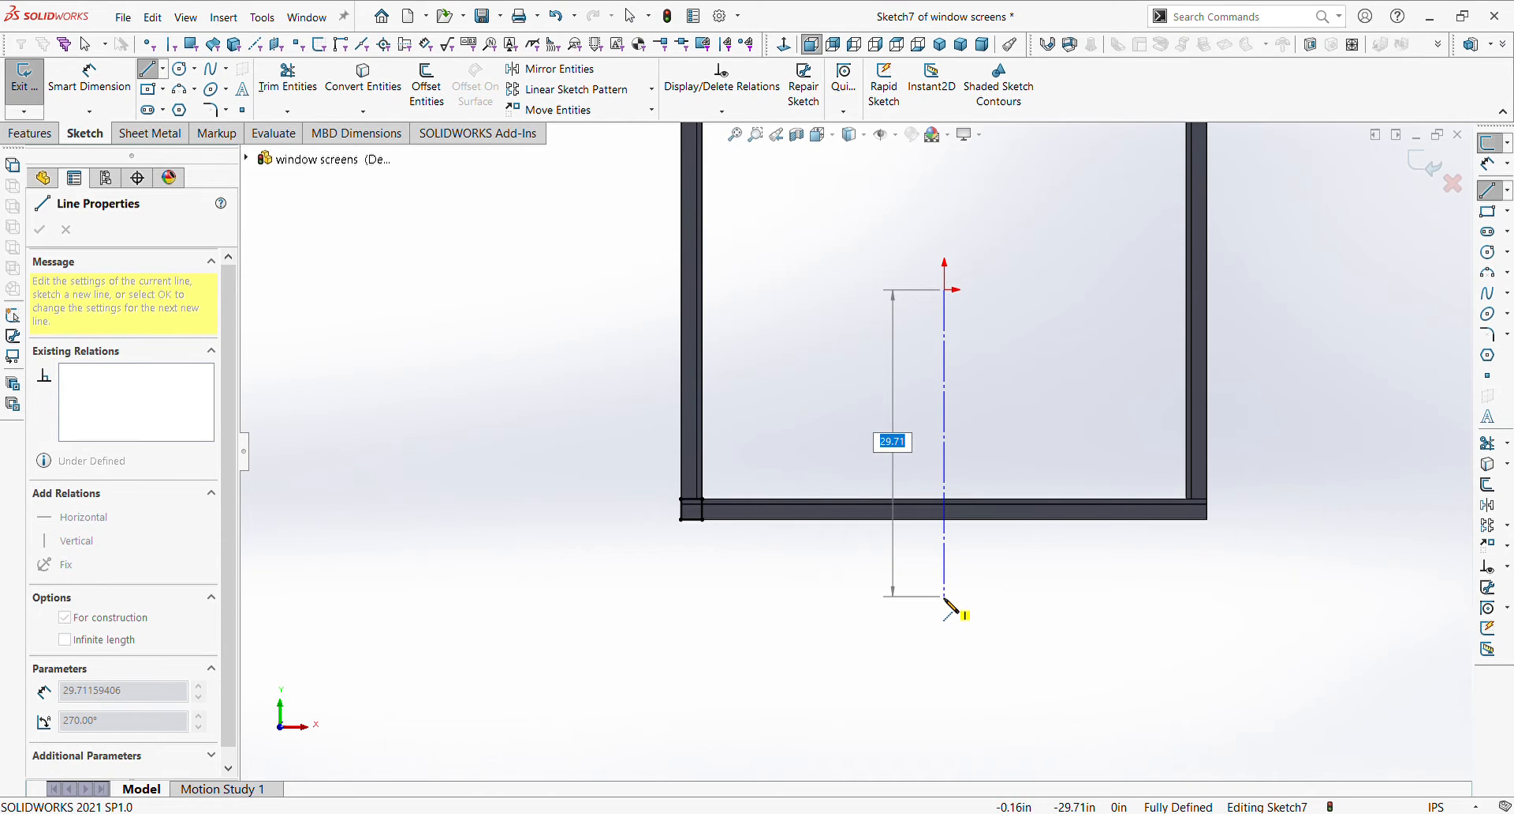
click(945, 597)
key(Escape)
key(Escape)
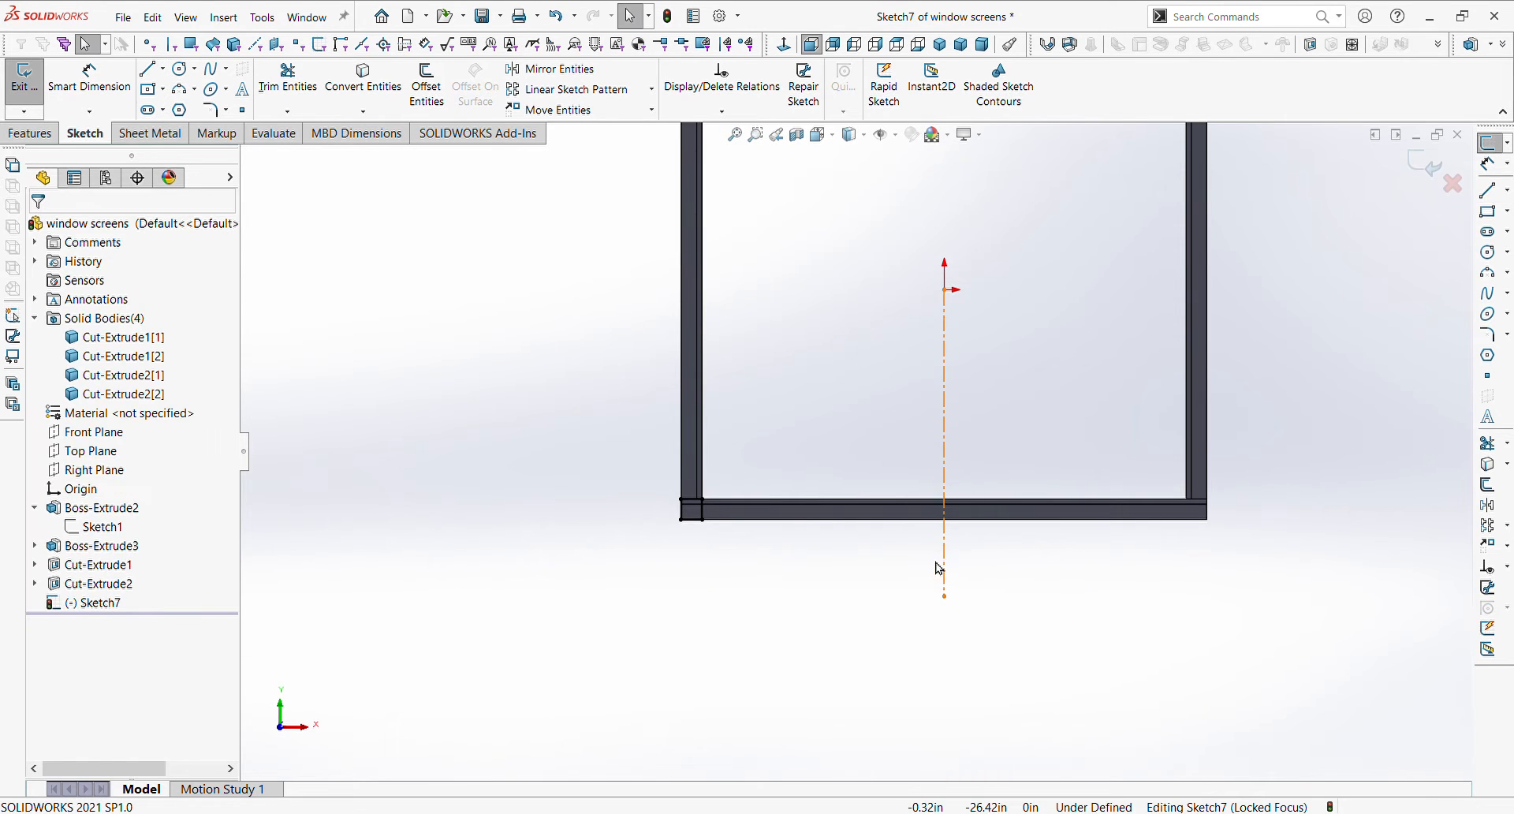
- Mirror the four lines of the lower-left corner square about the vertical construction line
click(1503, 508)
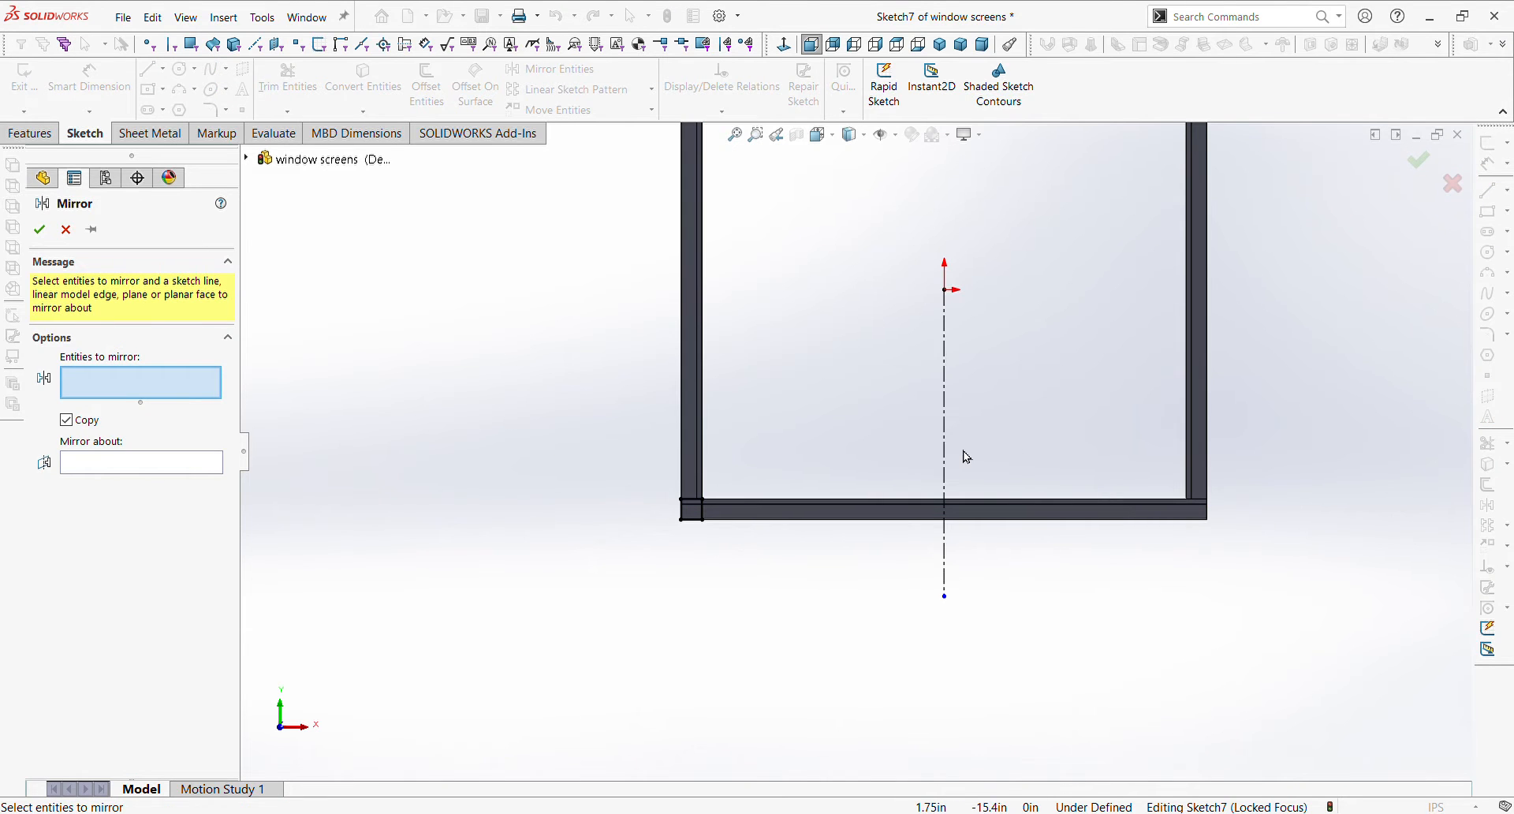
drag(623, 422, 774, 591)
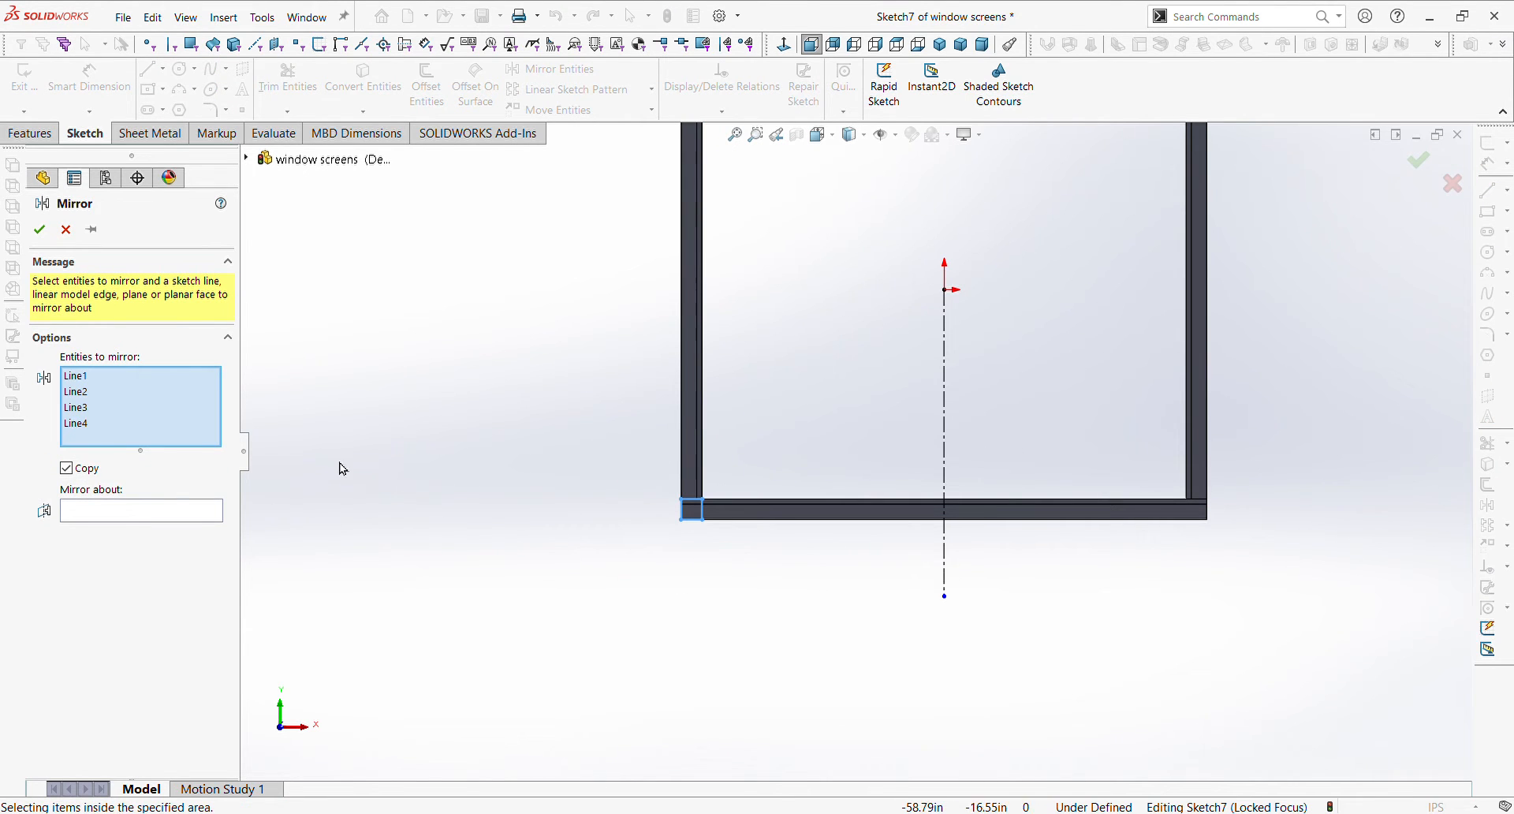
click(156, 515)
click(946, 469)
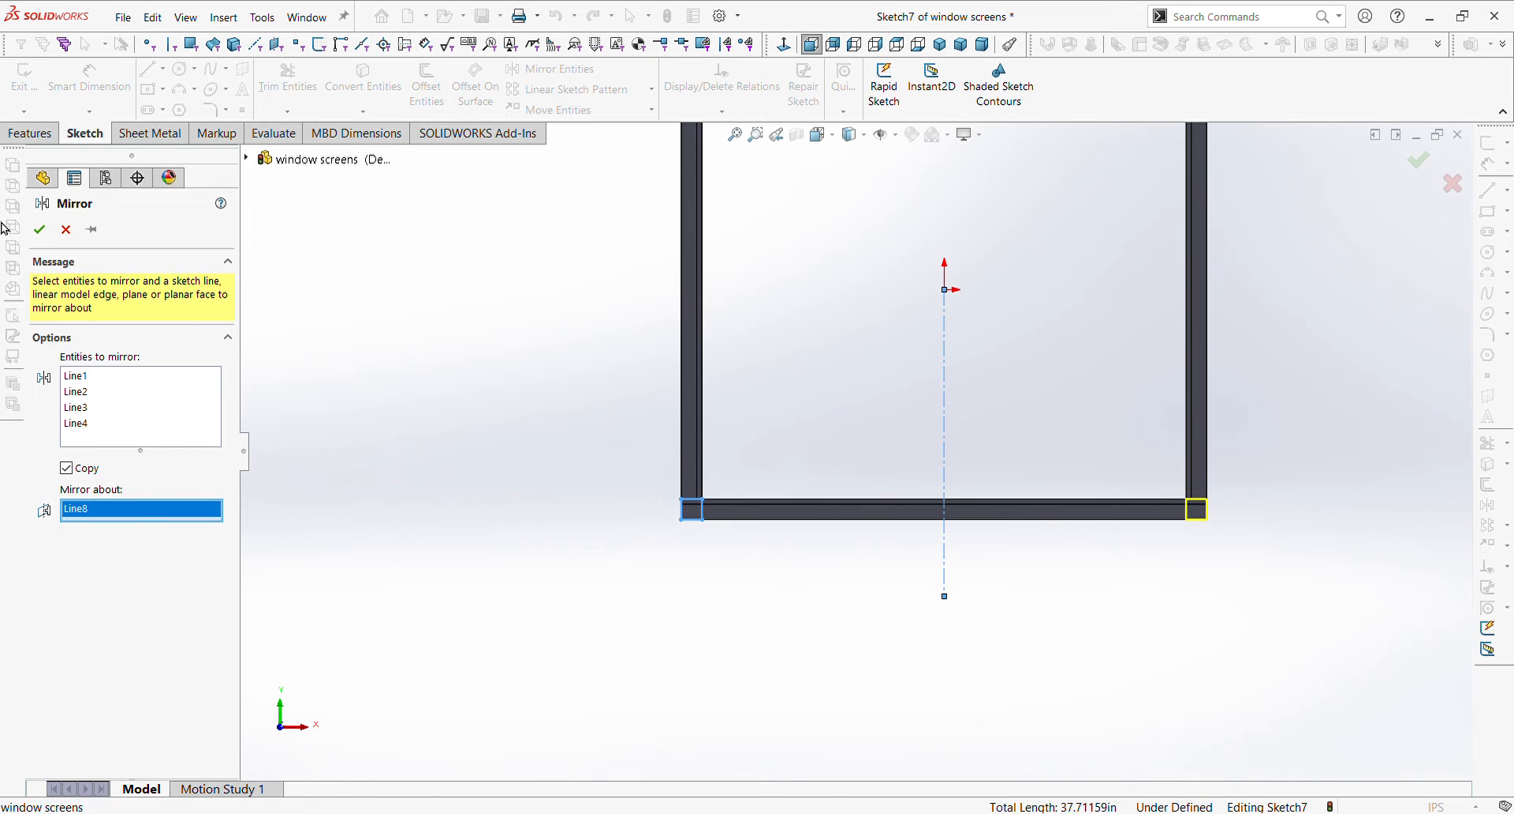
click(40, 229)
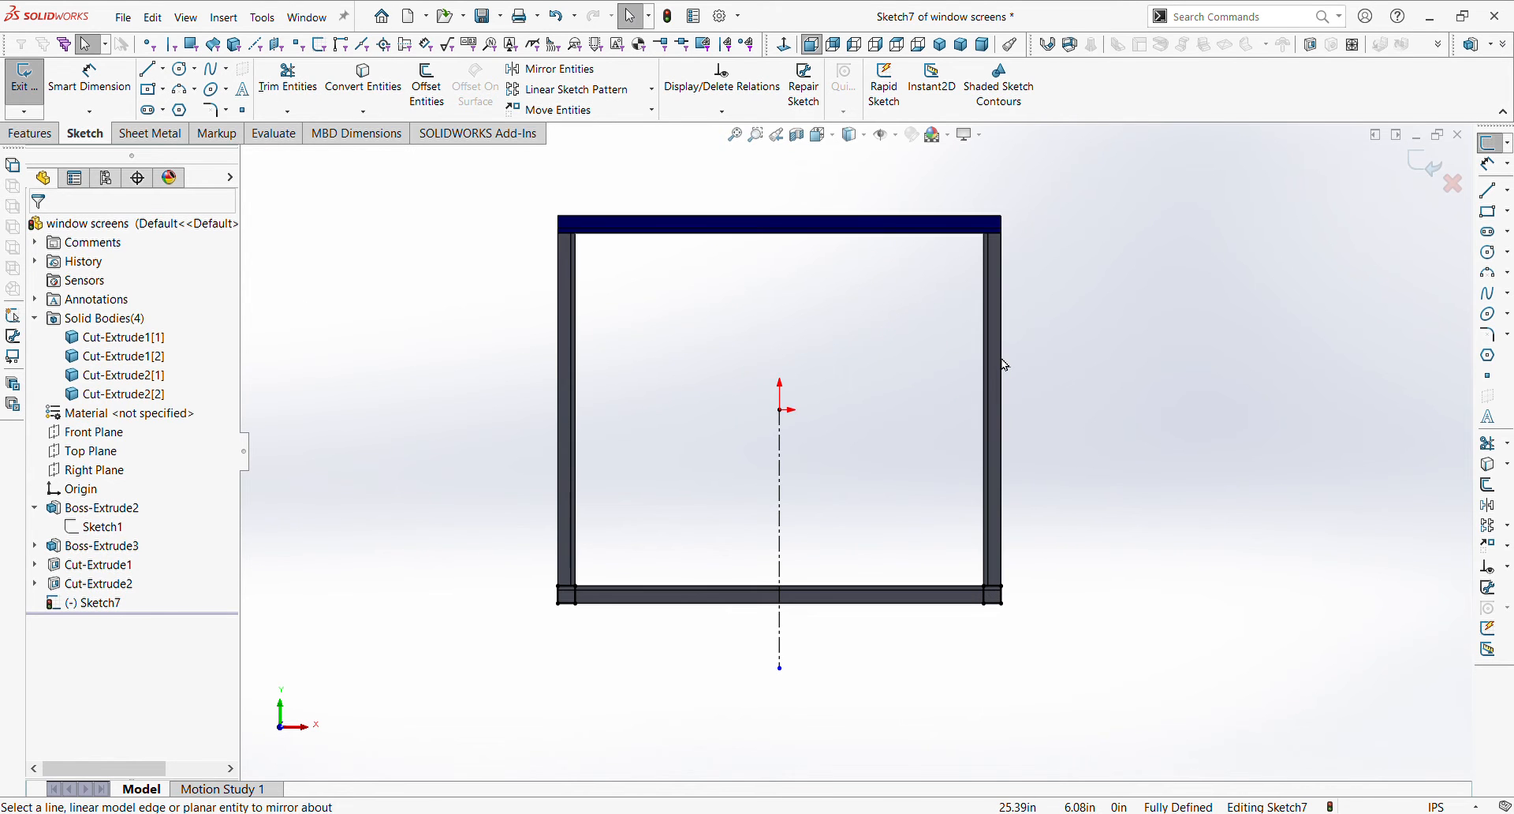
- Draw a horizontal construction line from the origin out past the right vertical member
key(l)
click(780, 409)
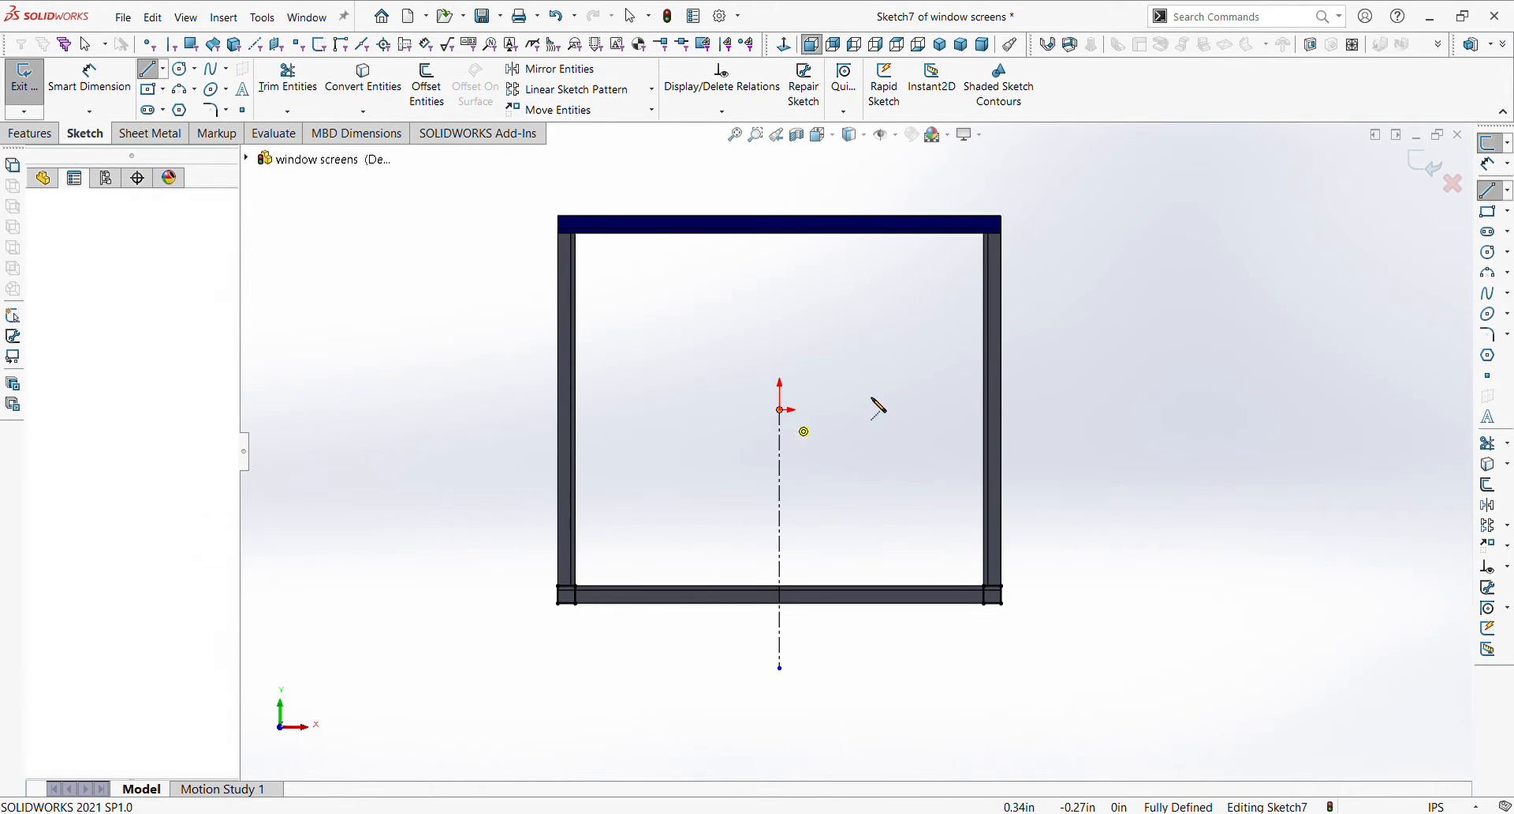
click(1195, 411)
key(Escape)
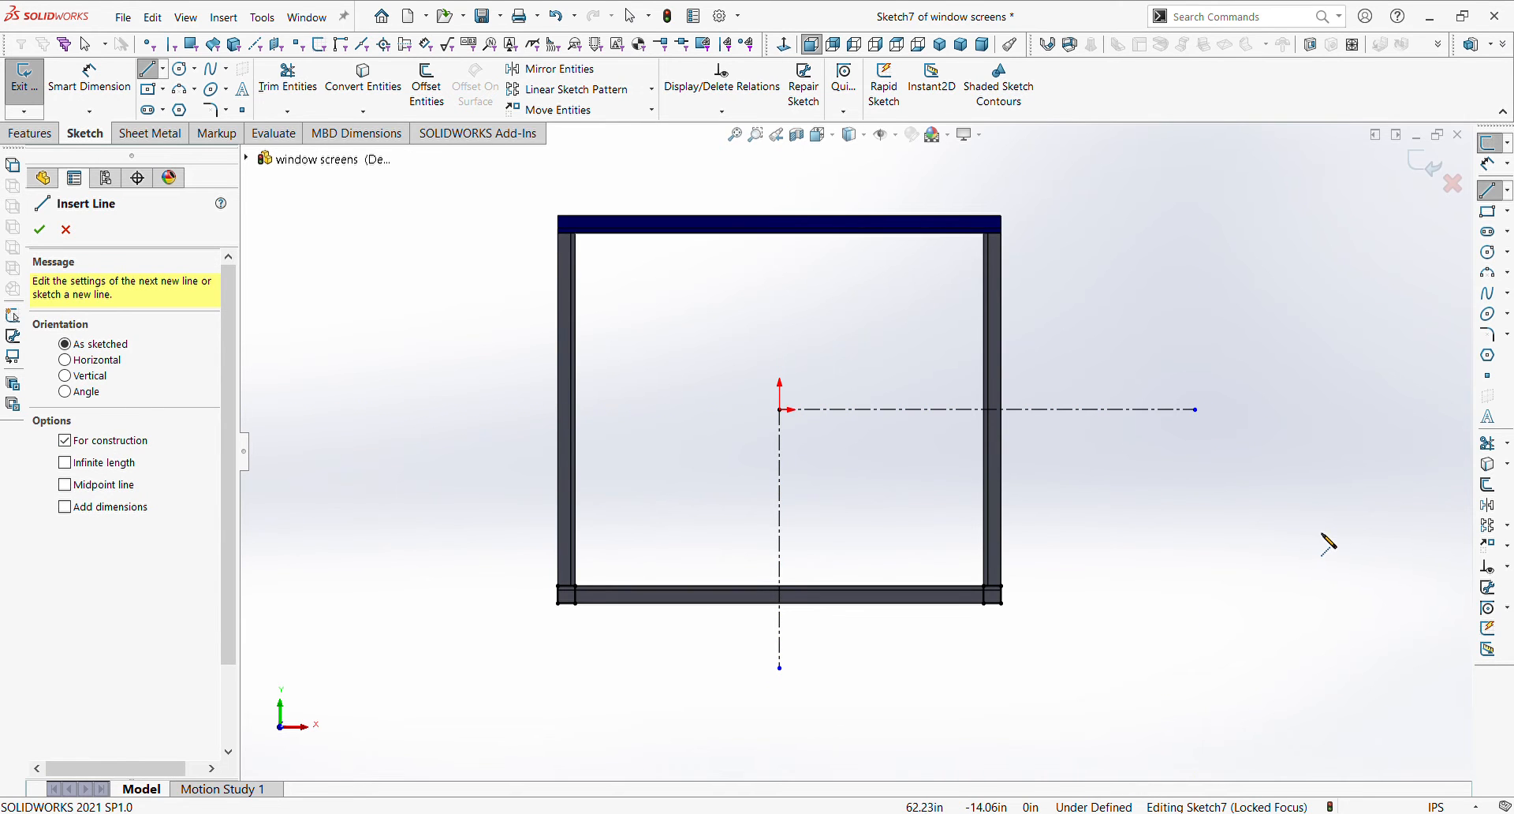
key(Escape)
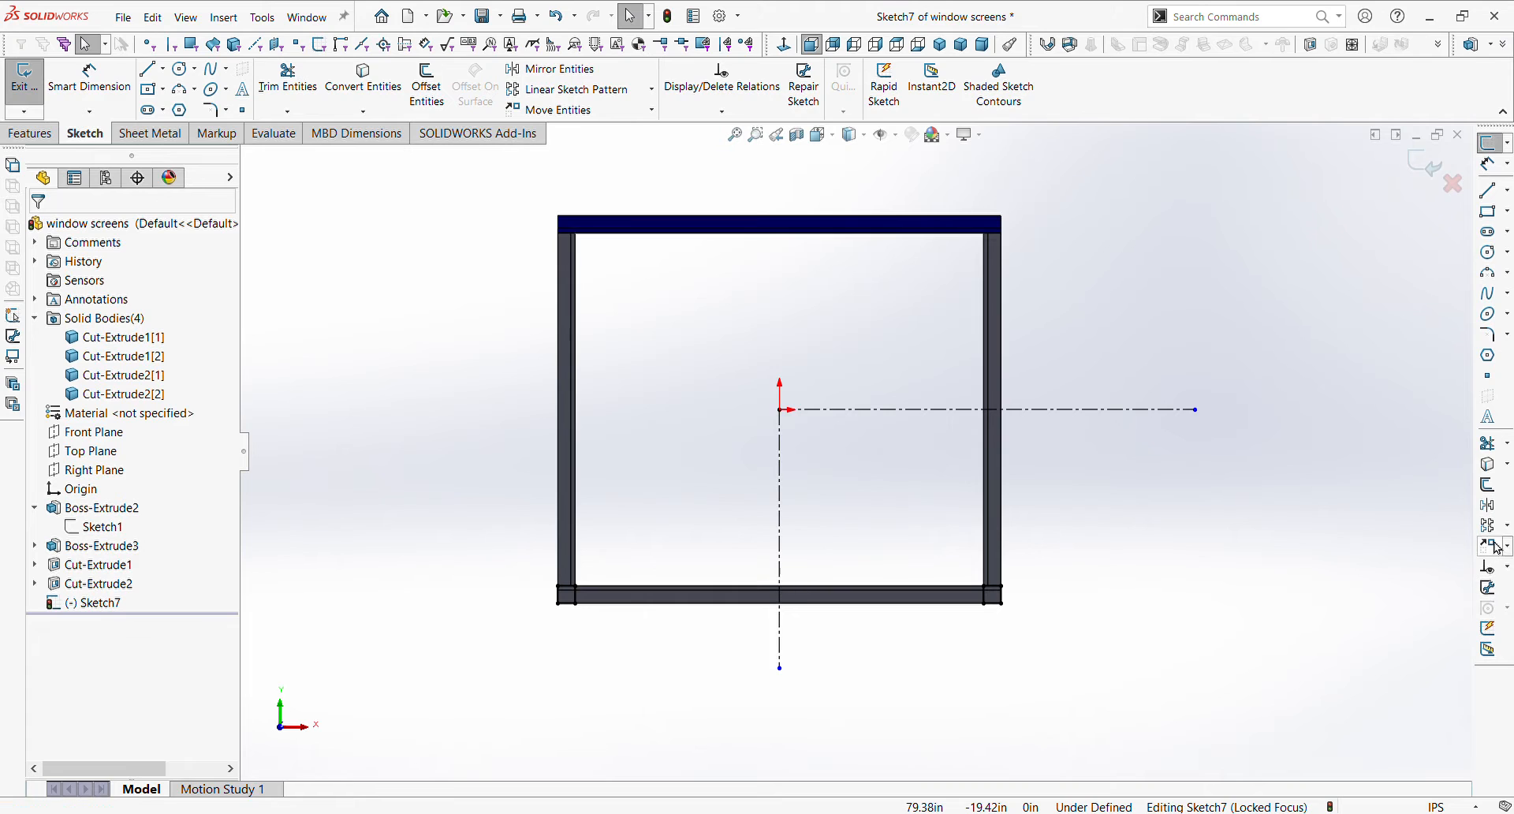
- Mirror the lower-left corner square about the horizontal construction line onto the upper rail's left end
click(1487, 504)
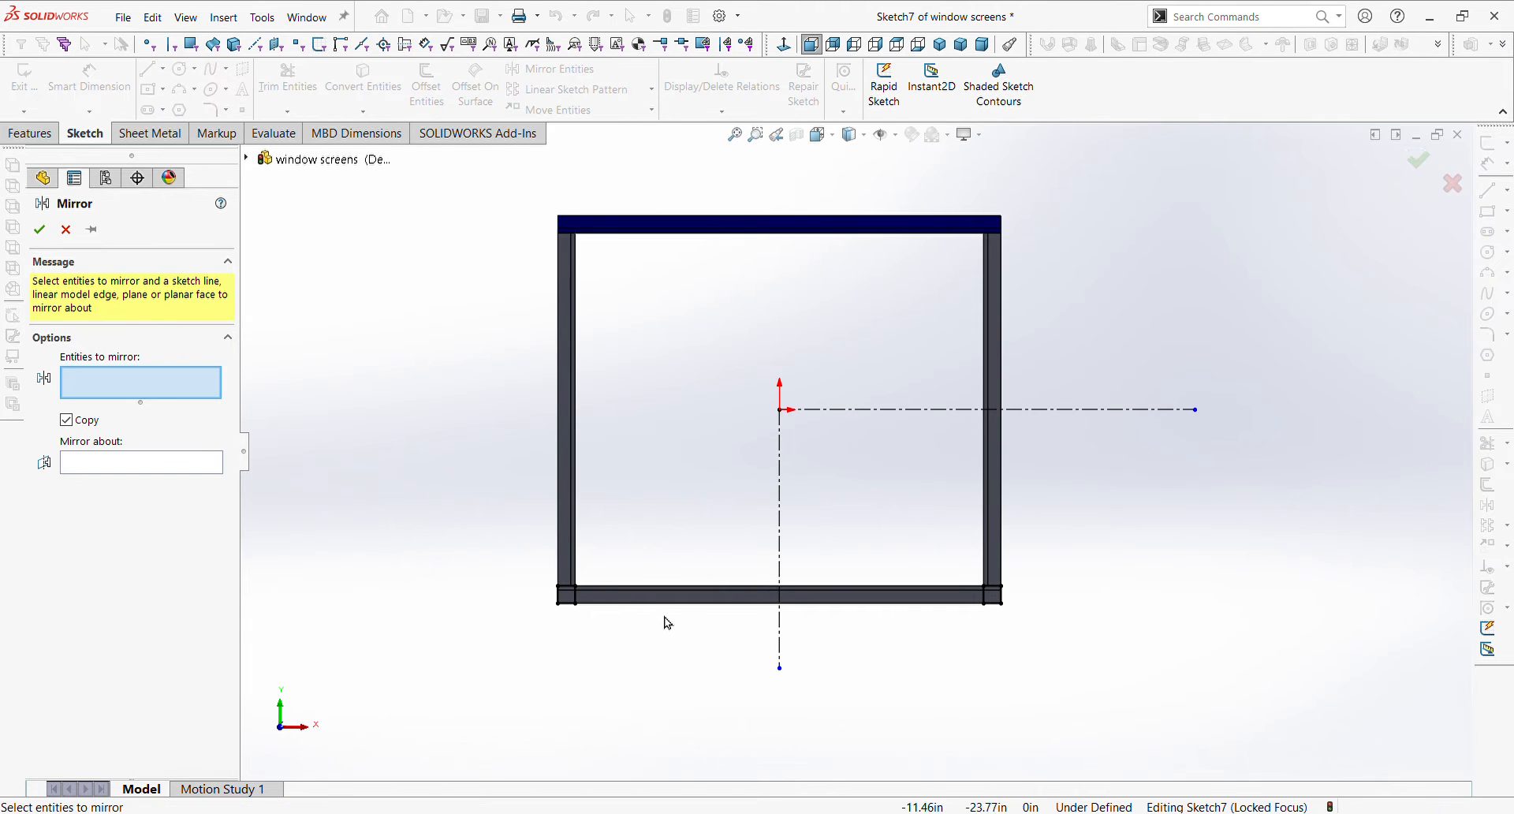
drag(638, 643, 638, 644)
click(190, 513)
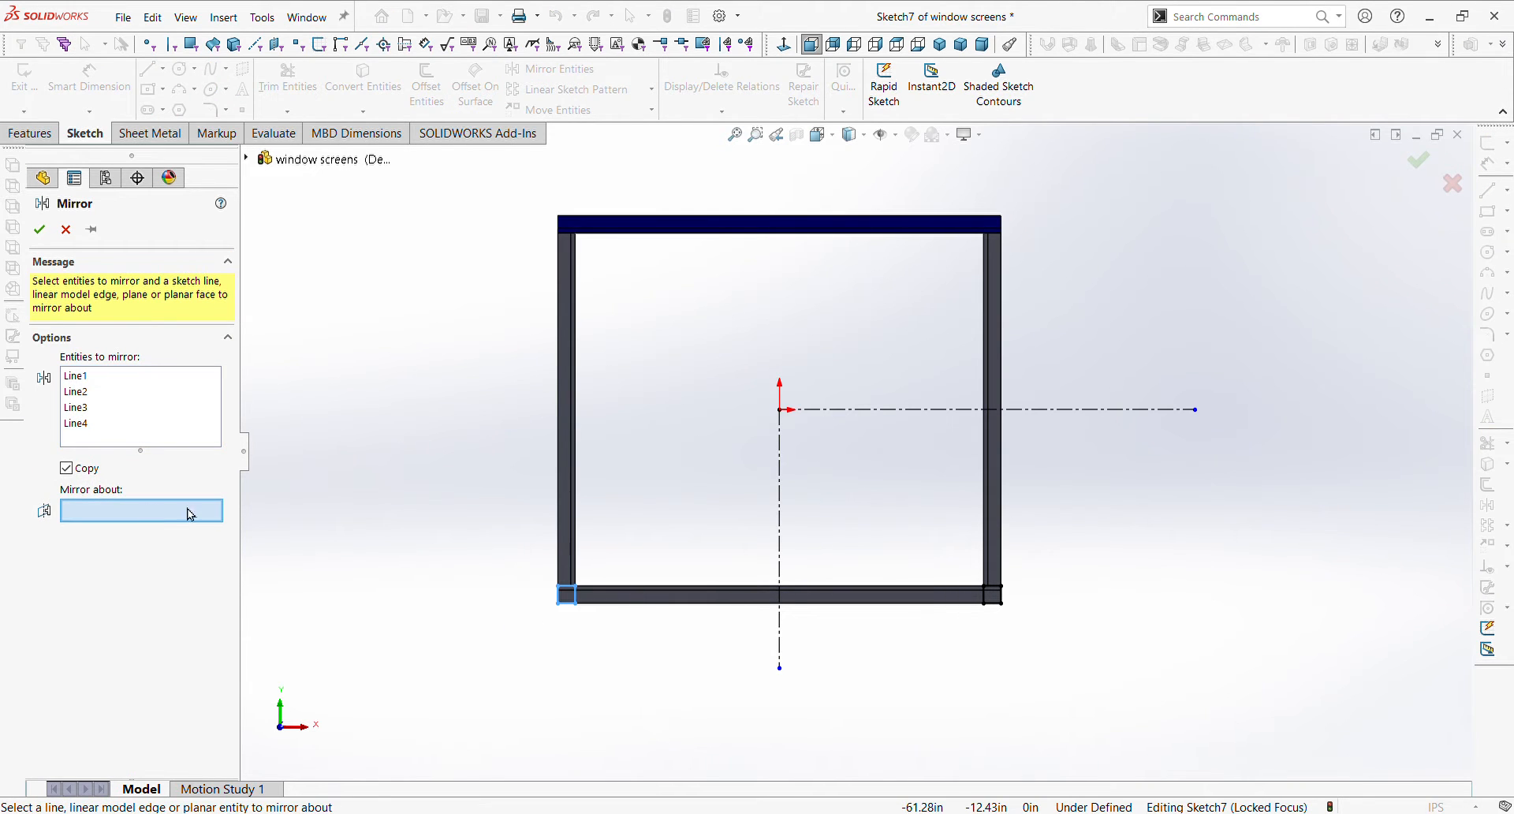
click(1123, 418)
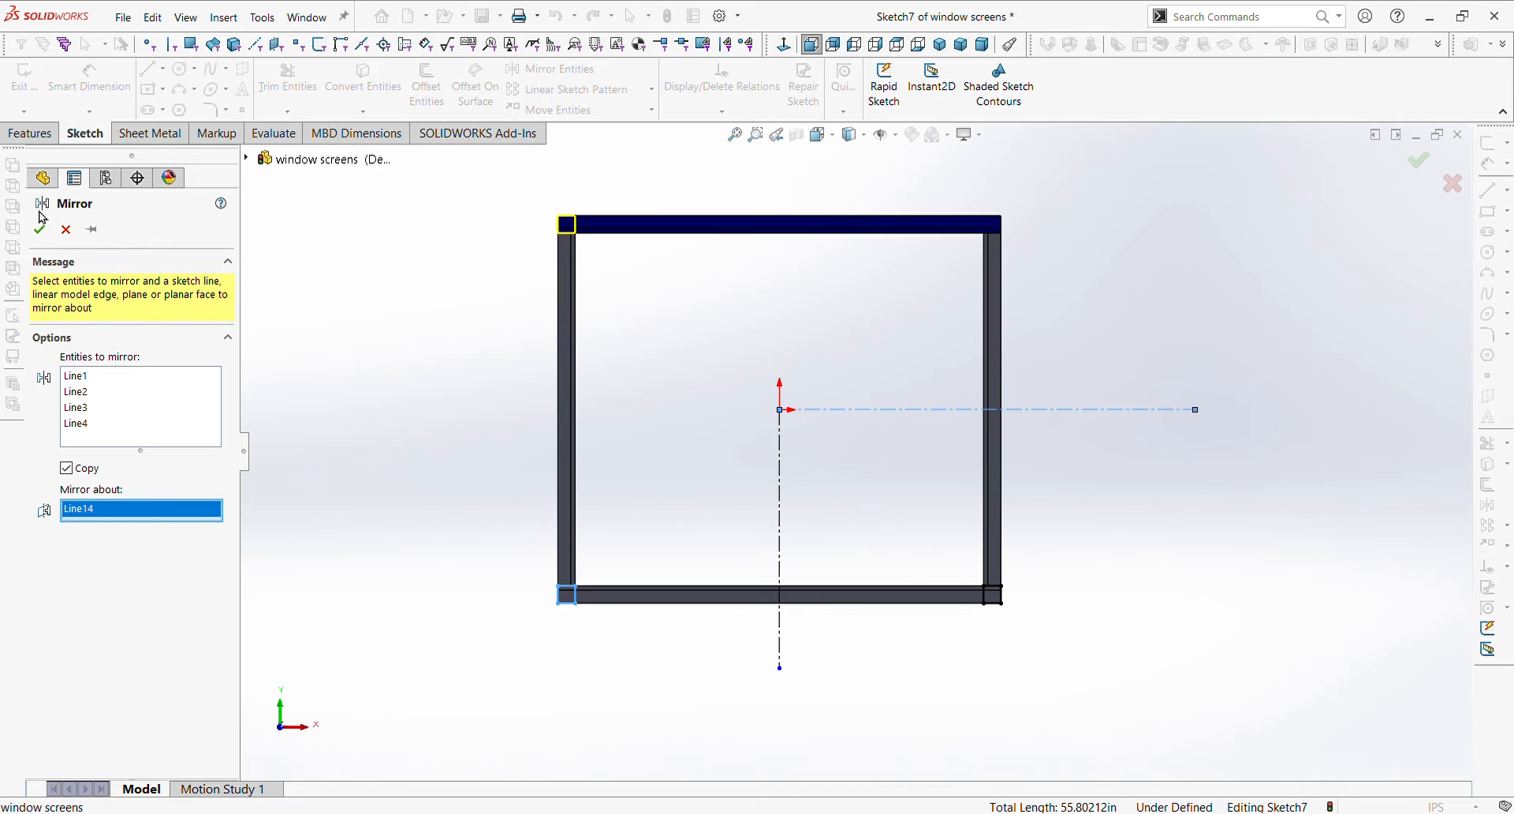
click(40, 229)
scroll(1073, 535, down, 3)
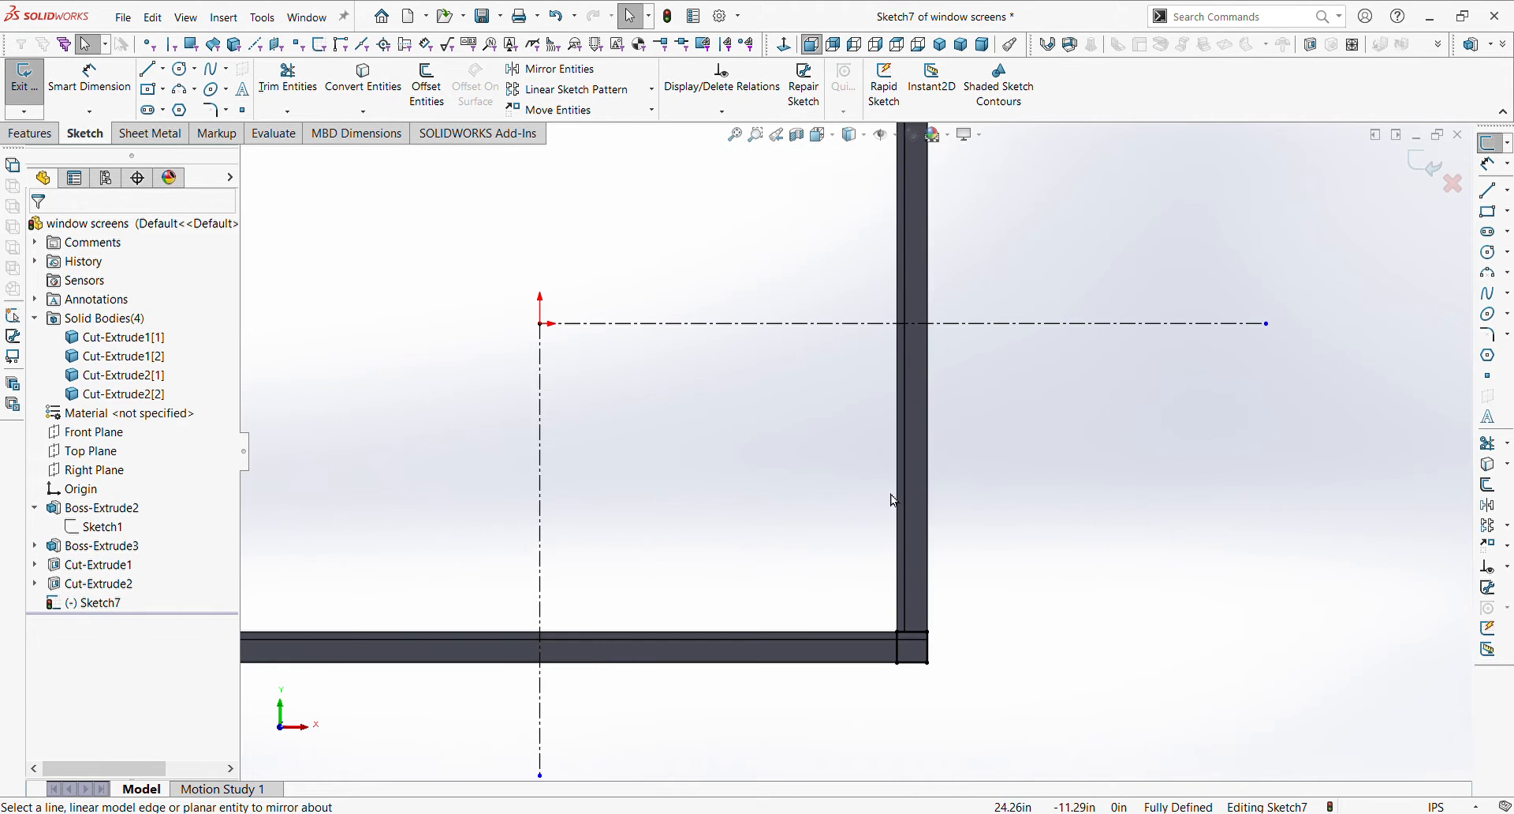
- Set up an extruded cut from the corner squares sketch, ending up to the upper rail's recessed face
scroll(860, 505, up, 3)
scroll(536, 260, down, 3)
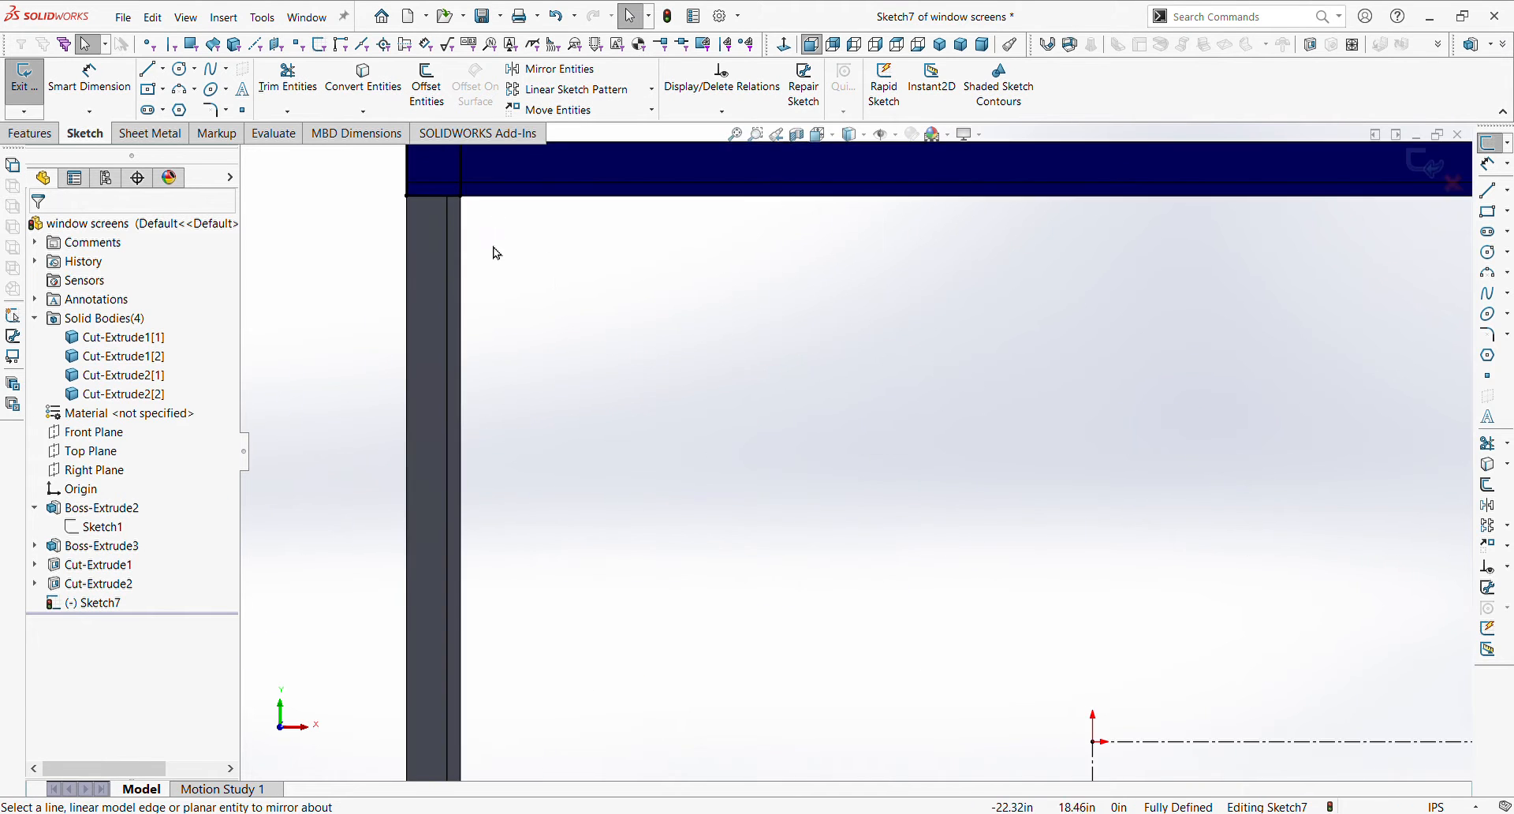
mouse_move(494, 250)
middle_down()
mouse_move(734, 426)
mouse_move(612, 375)
mouse_move(286, 381)
middle_up()
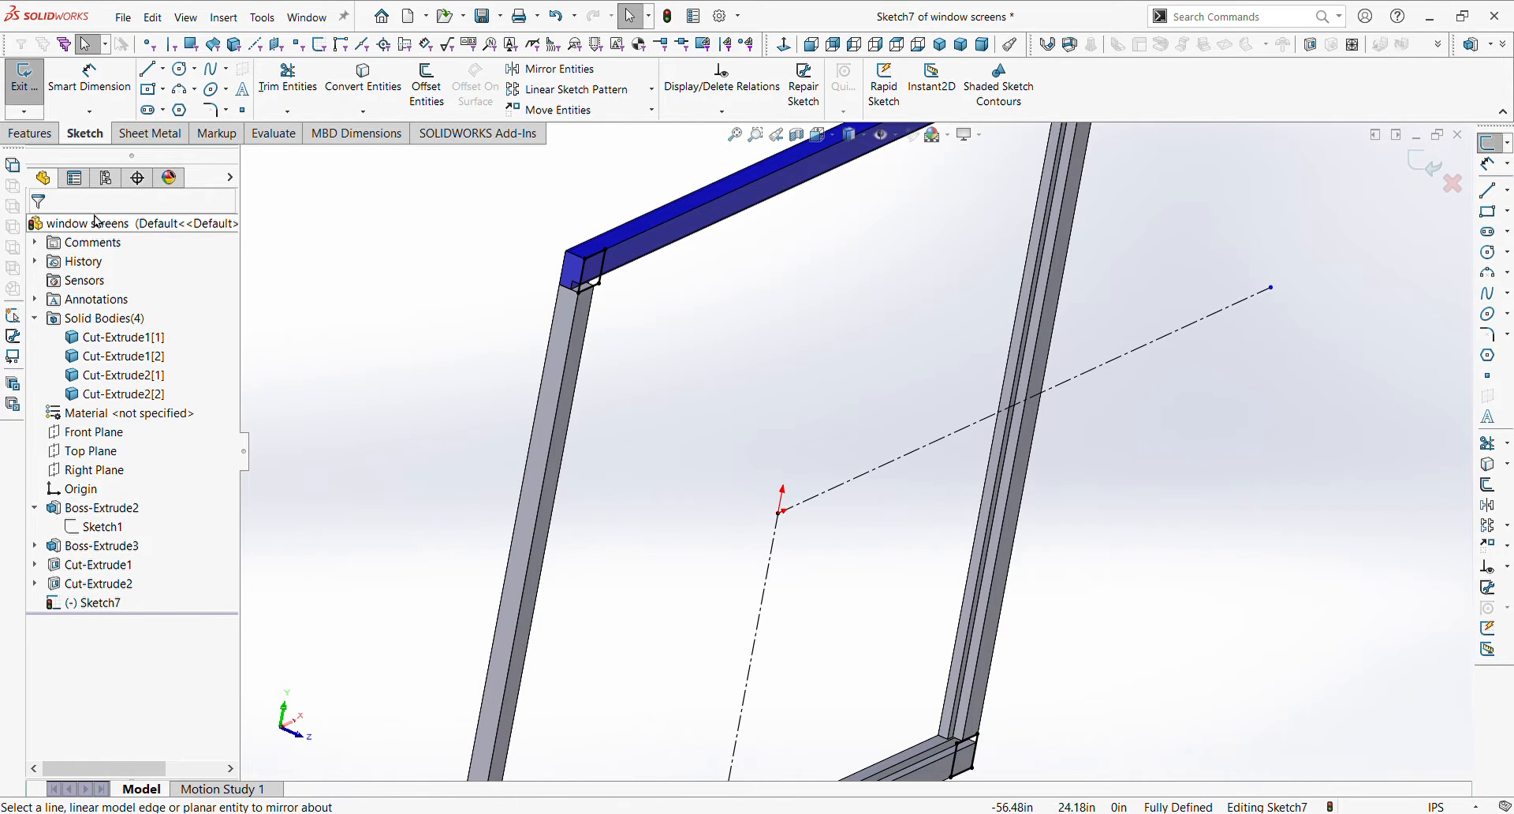
click(32, 134)
click(287, 93)
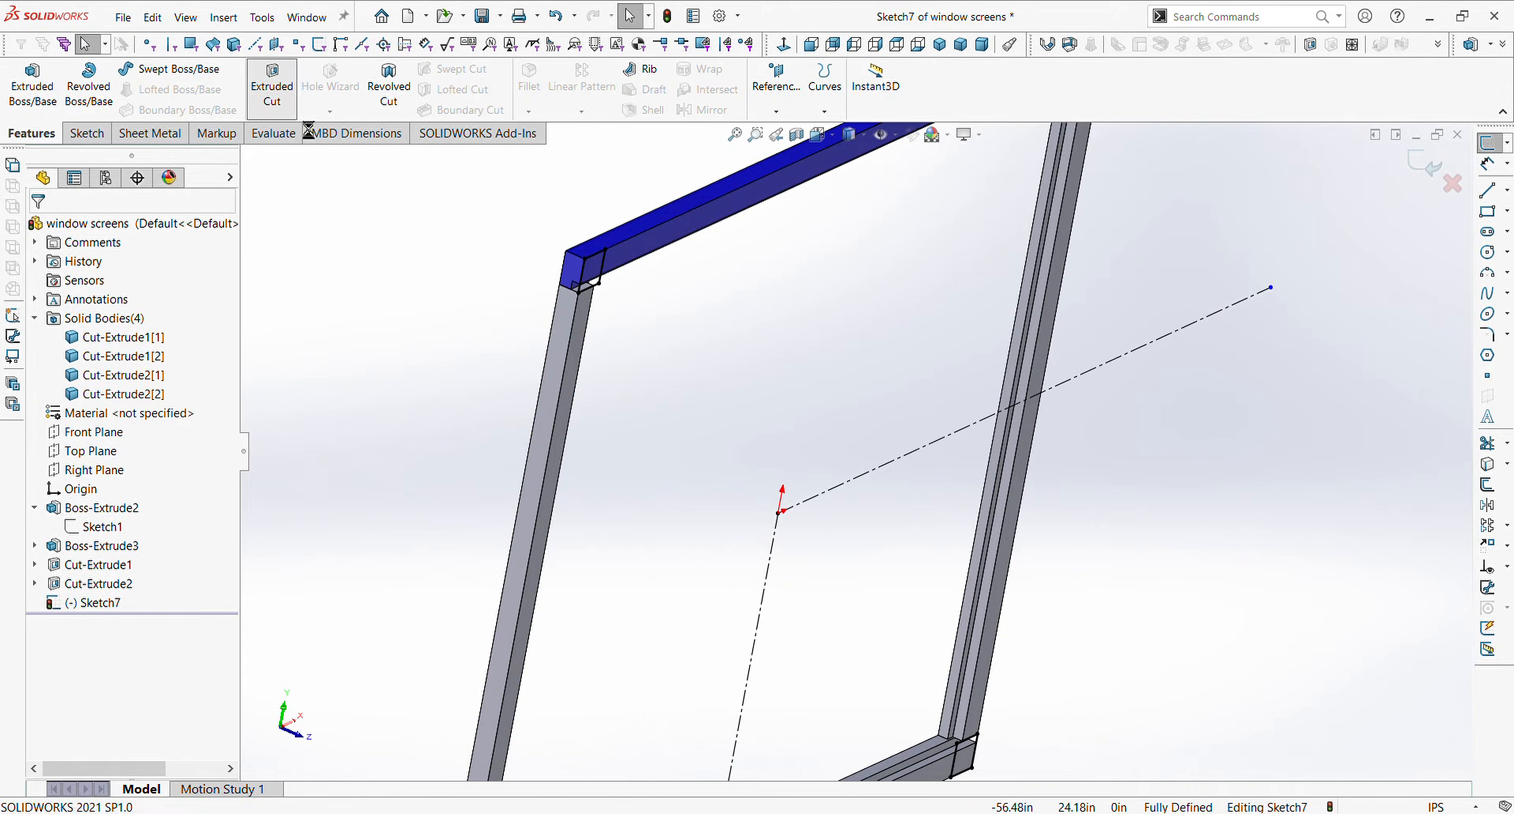
scroll(560, 311, down, 5)
middle_drag(638, 294, 506, 160)
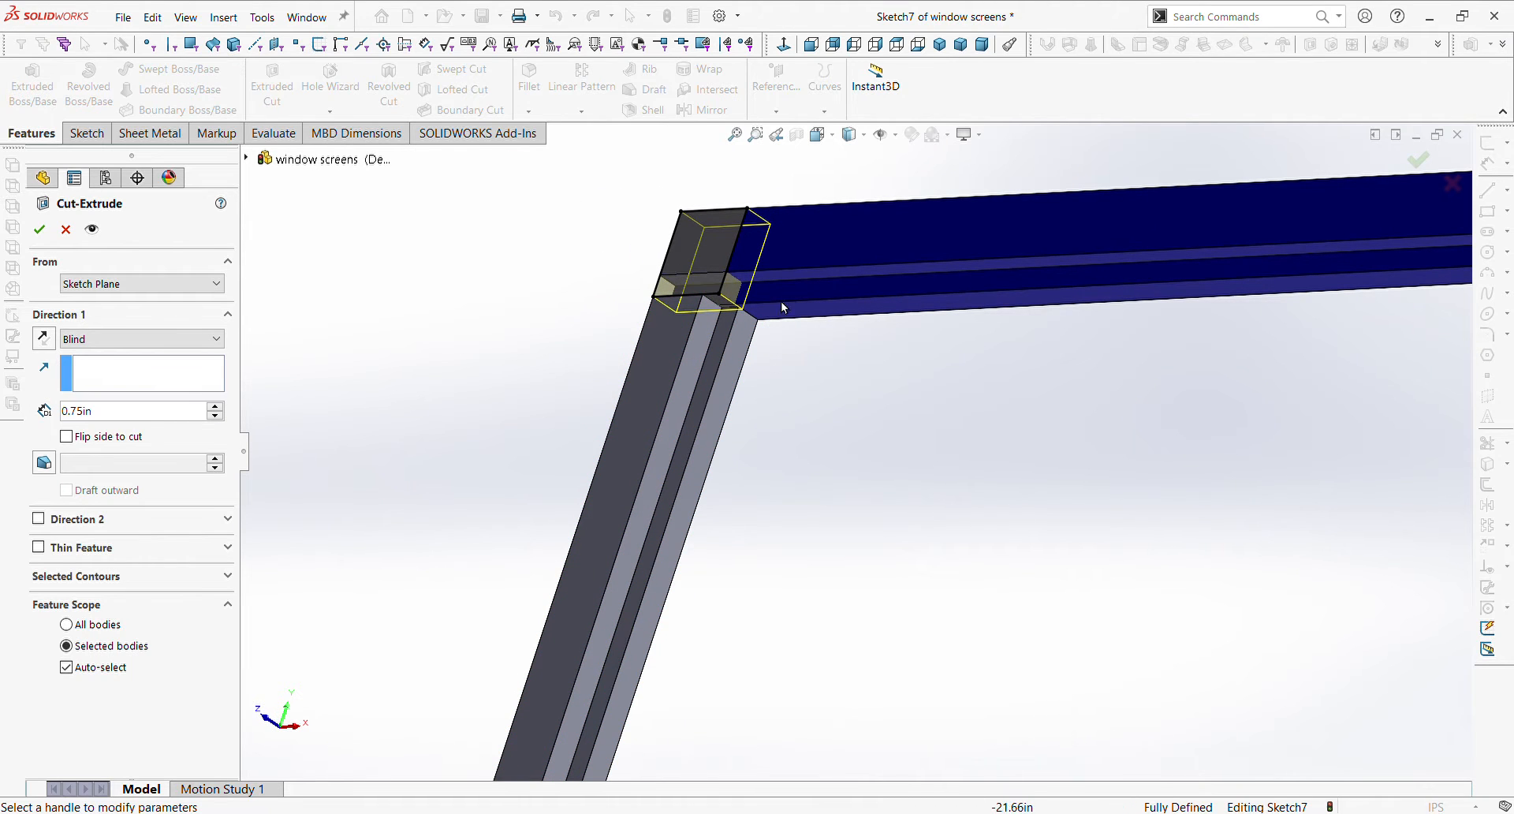
scroll(1049, 424, up, 2)
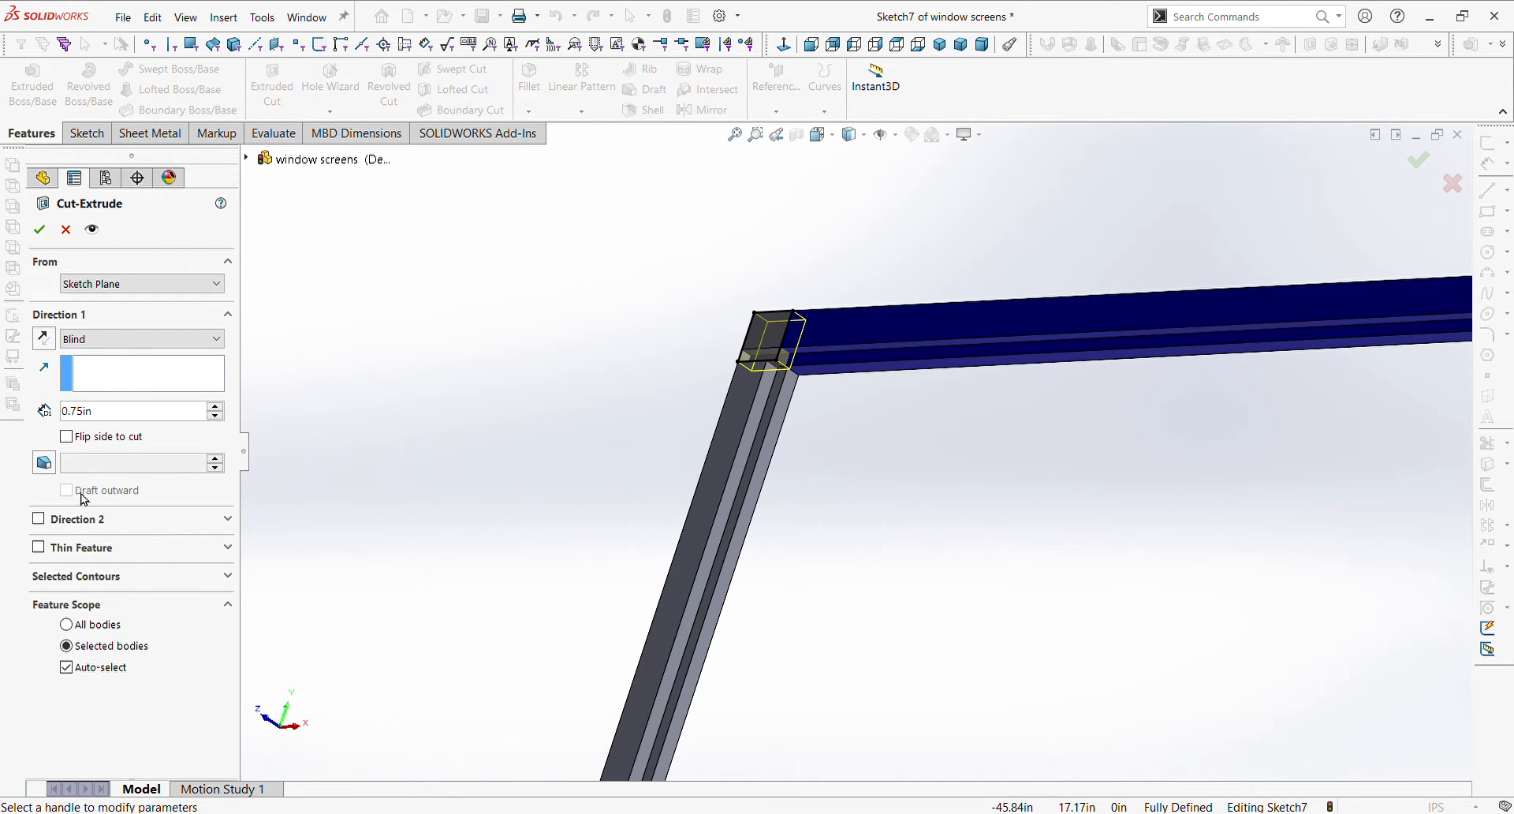
click(194, 421)
scroll(937, 343, down, 4)
click(712, 373)
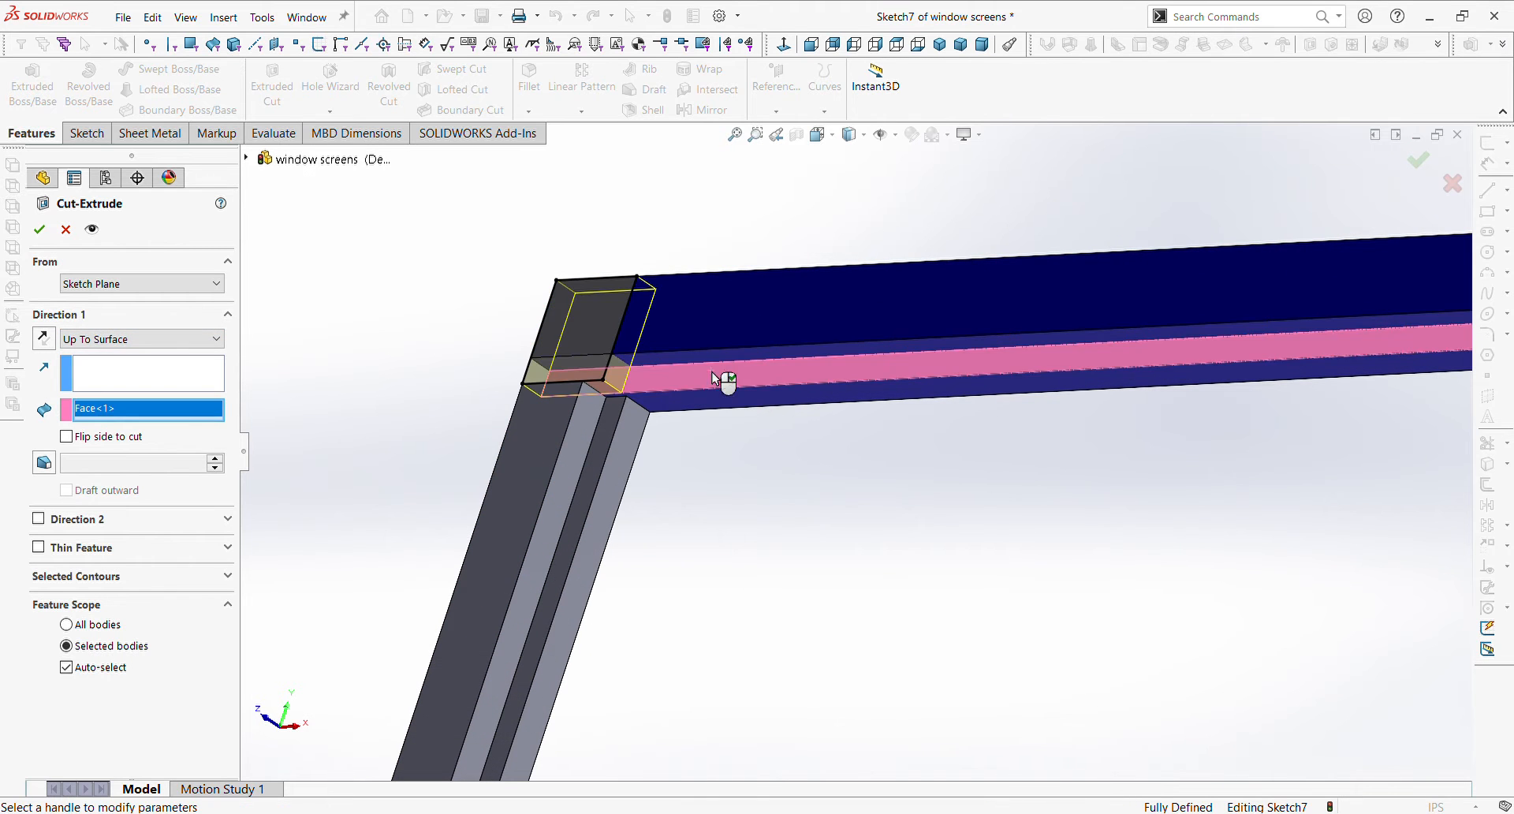
- Check the cut preview at all four frame corners and accept the extruded cut
scroll(1025, 655, up, 6)
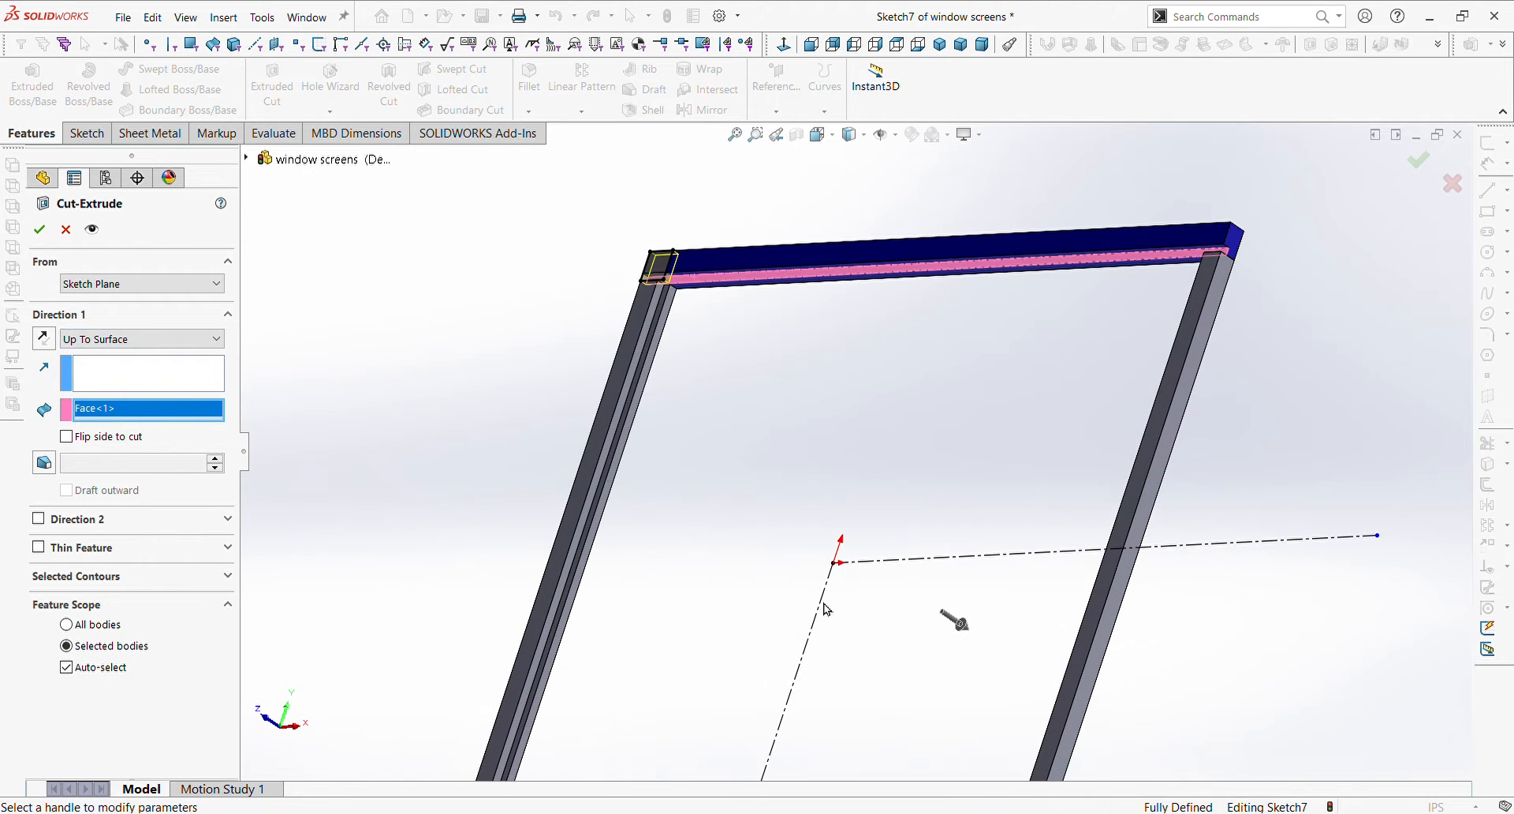
scroll(936, 679, up, 4)
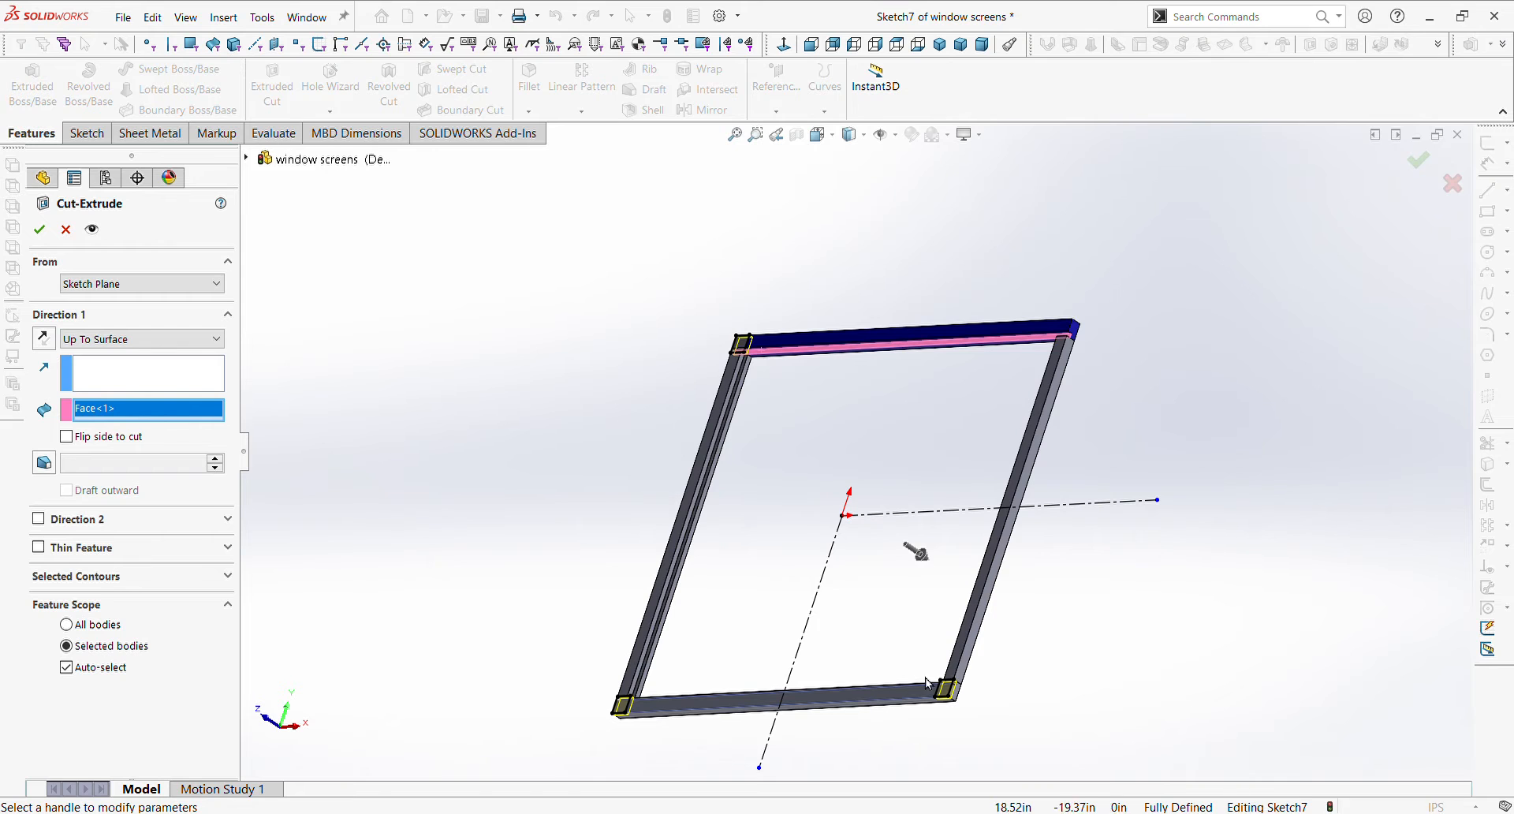
scroll(943, 334, down, 5)
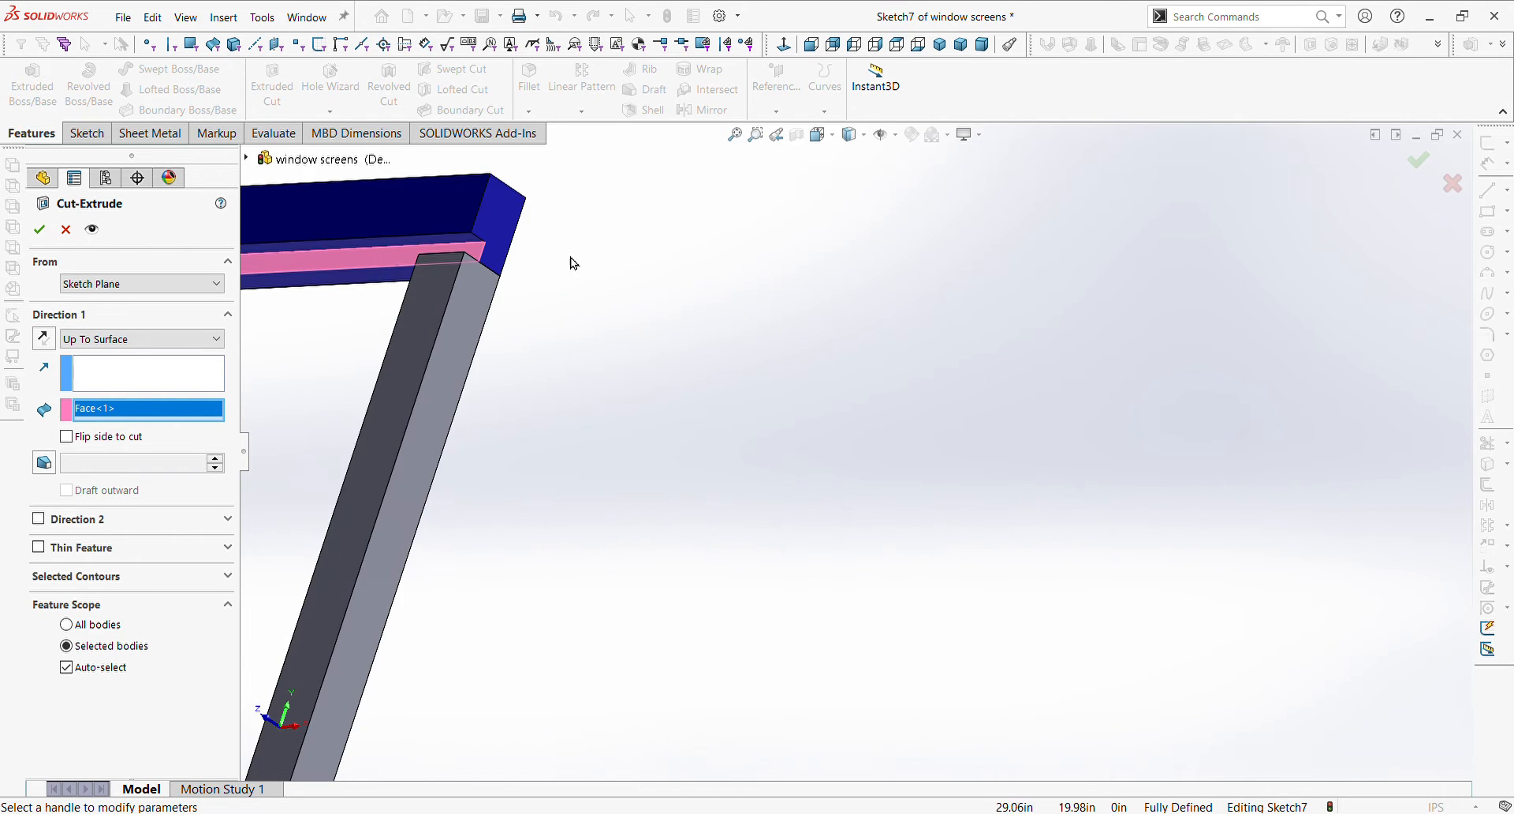
scroll(726, 351, up, 8)
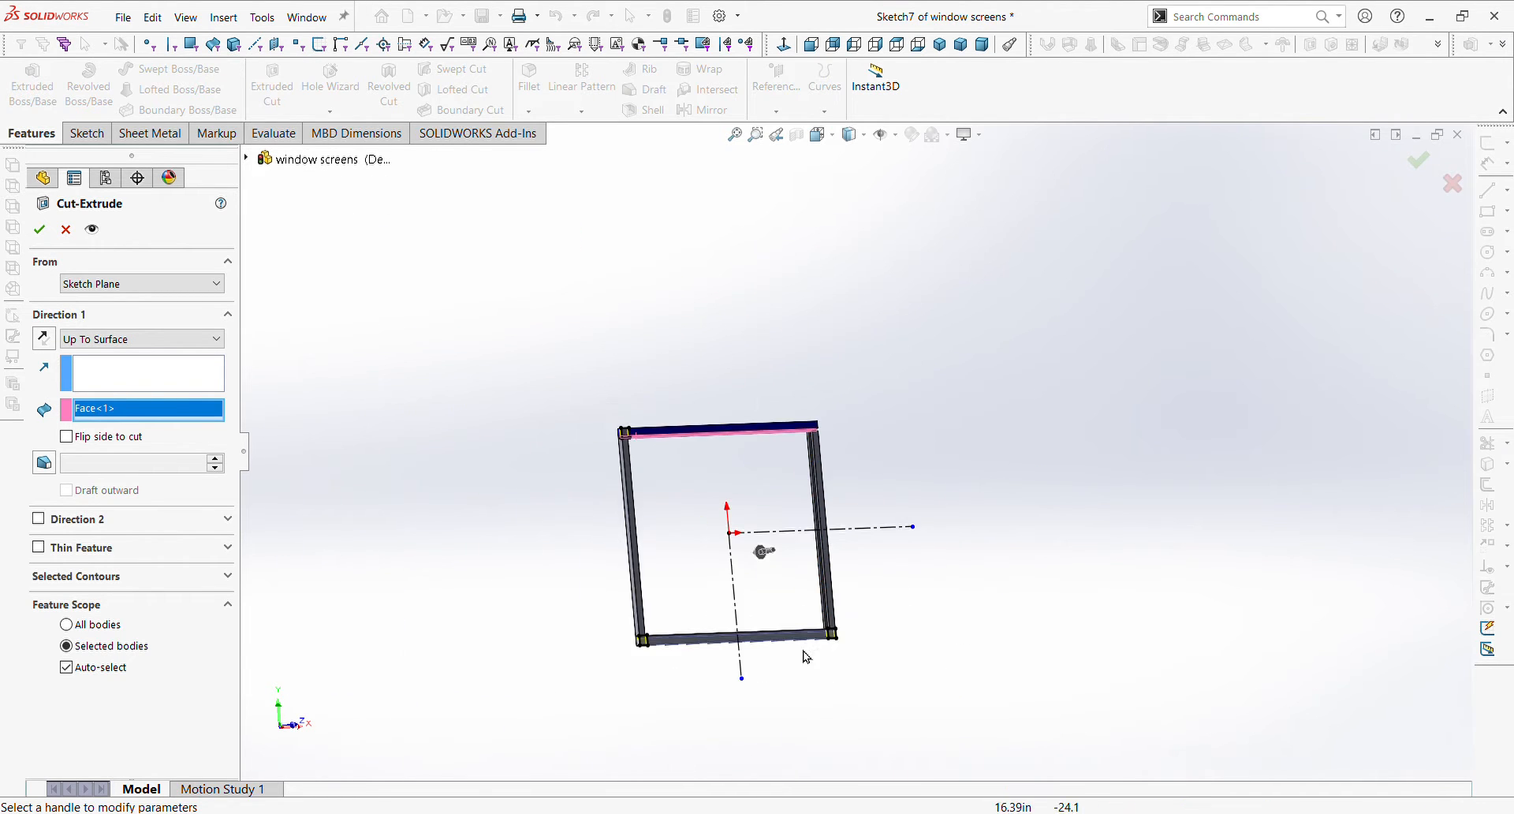
scroll(806, 657, down, 1)
click(37, 231)
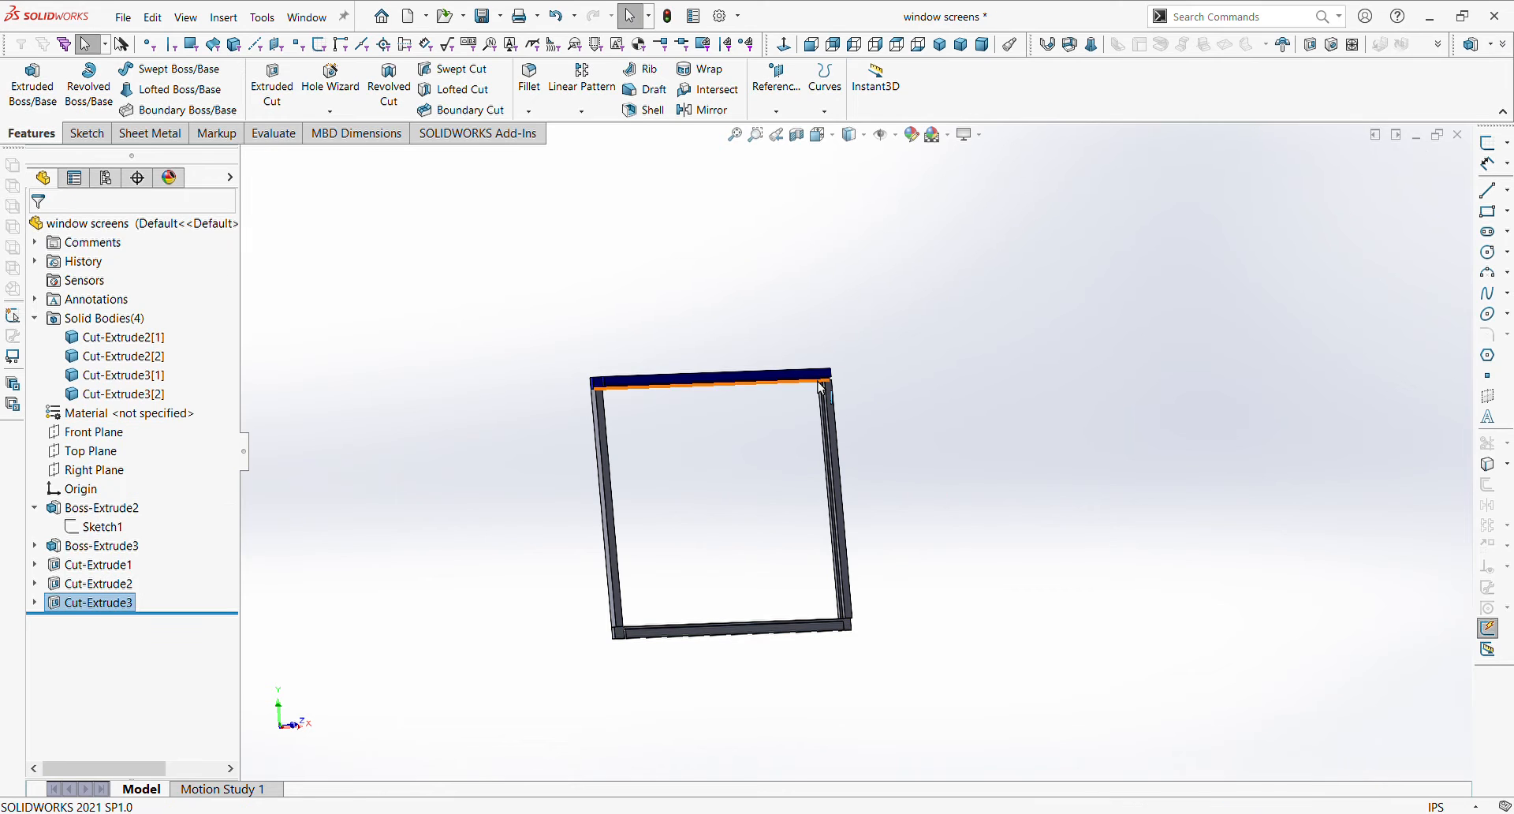
- Edit the last cut's sketch, mirror the lower-right square about the horizontal construction line onto the upper-right corner, and rebuild the model
click(34, 603)
click(104, 622)
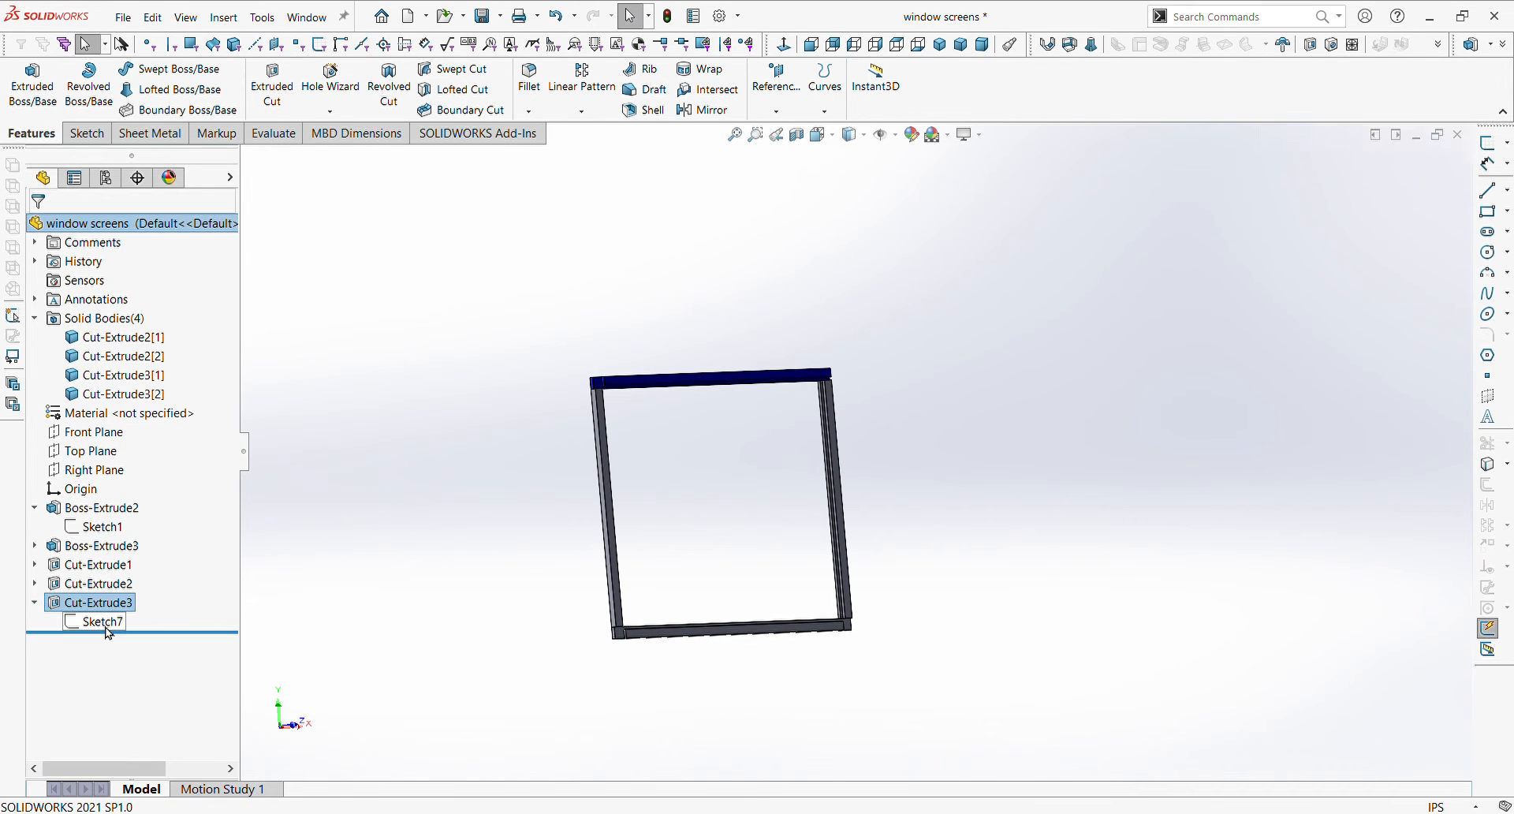
click(131, 590)
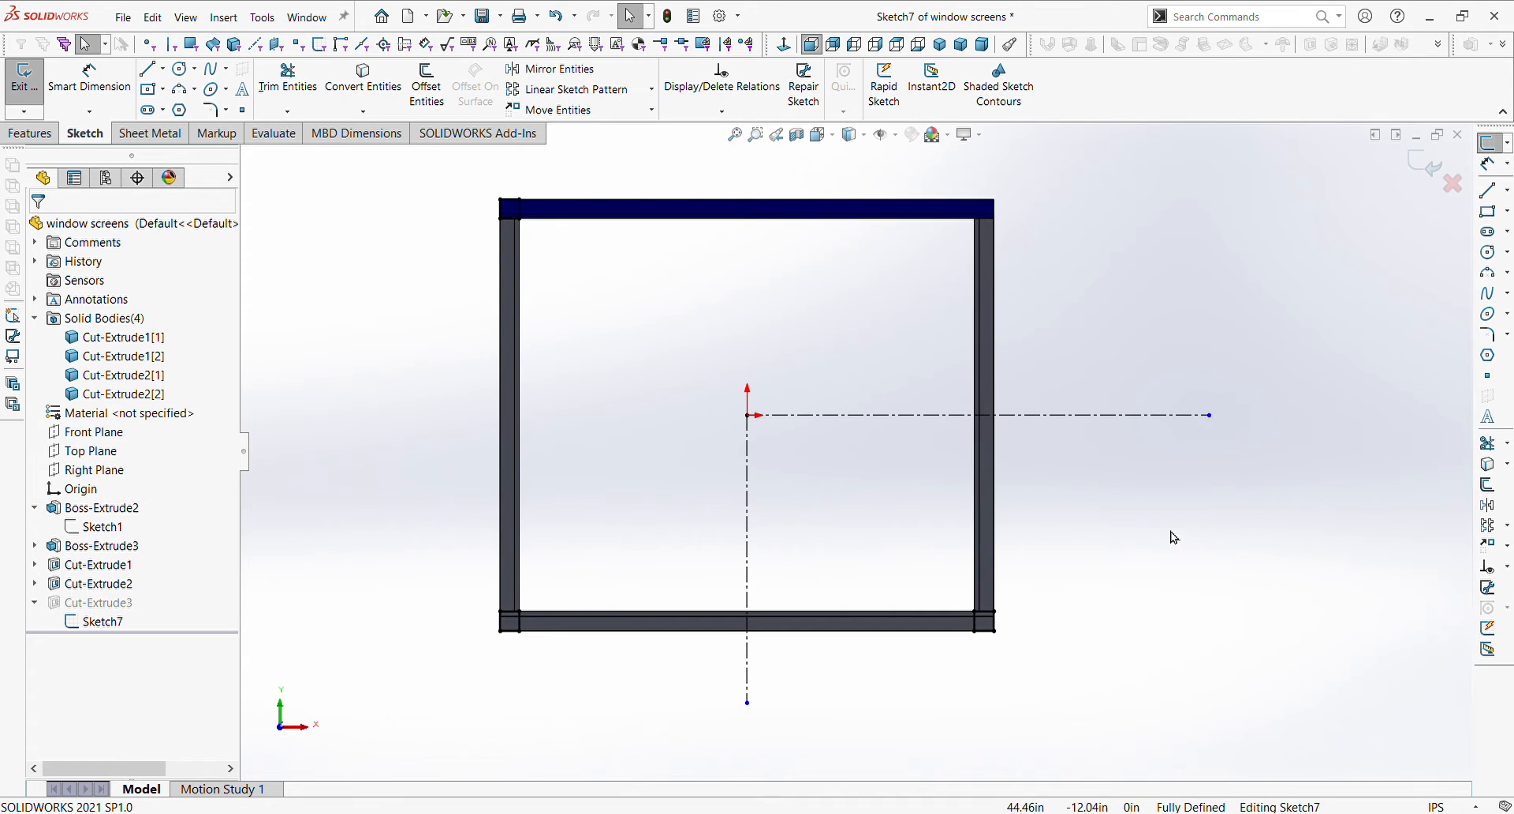
click(1492, 510)
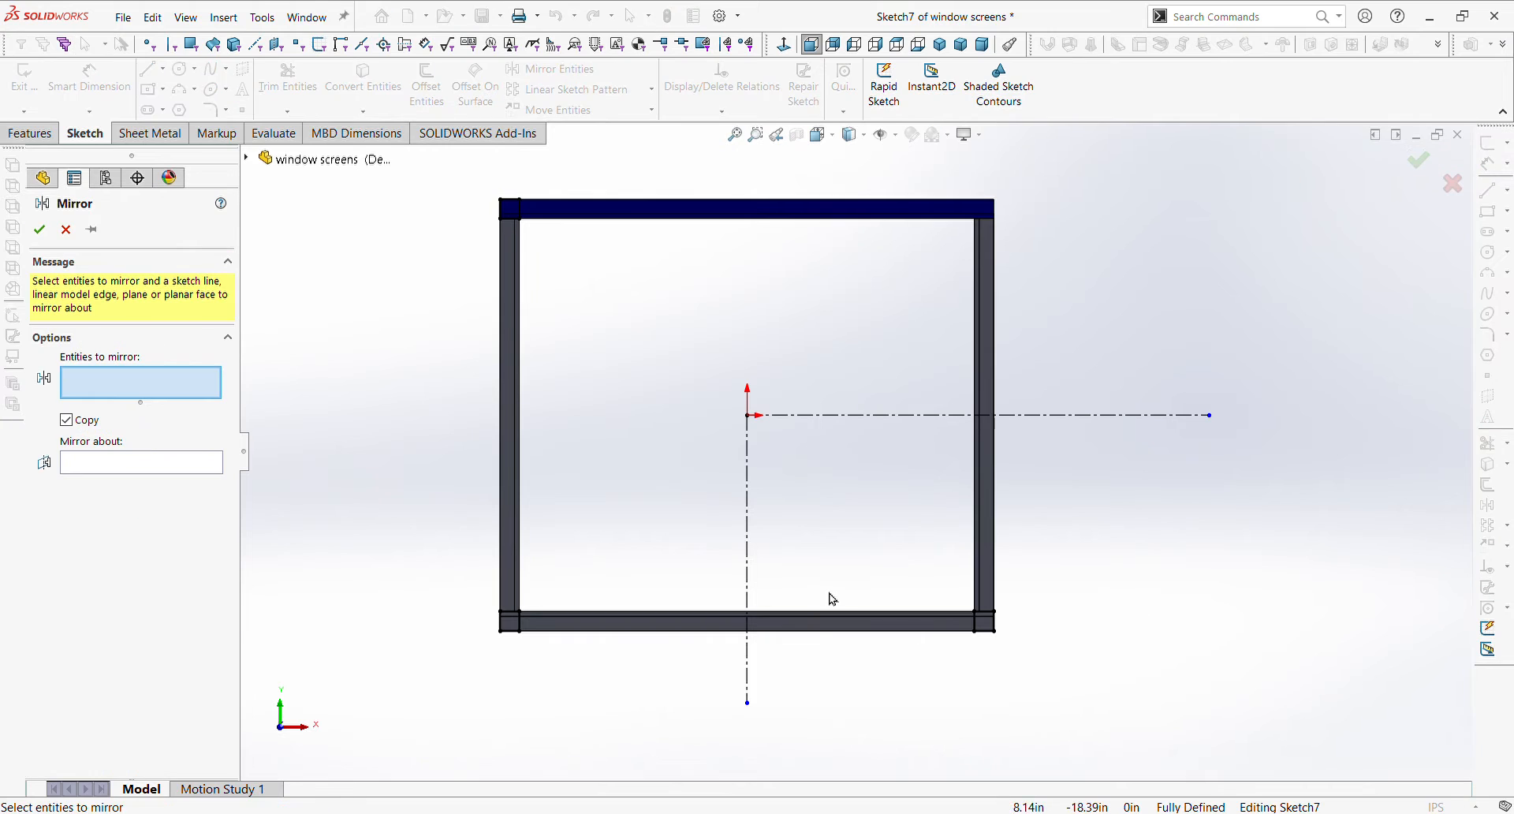
drag(915, 544, 1061, 686)
click(130, 513)
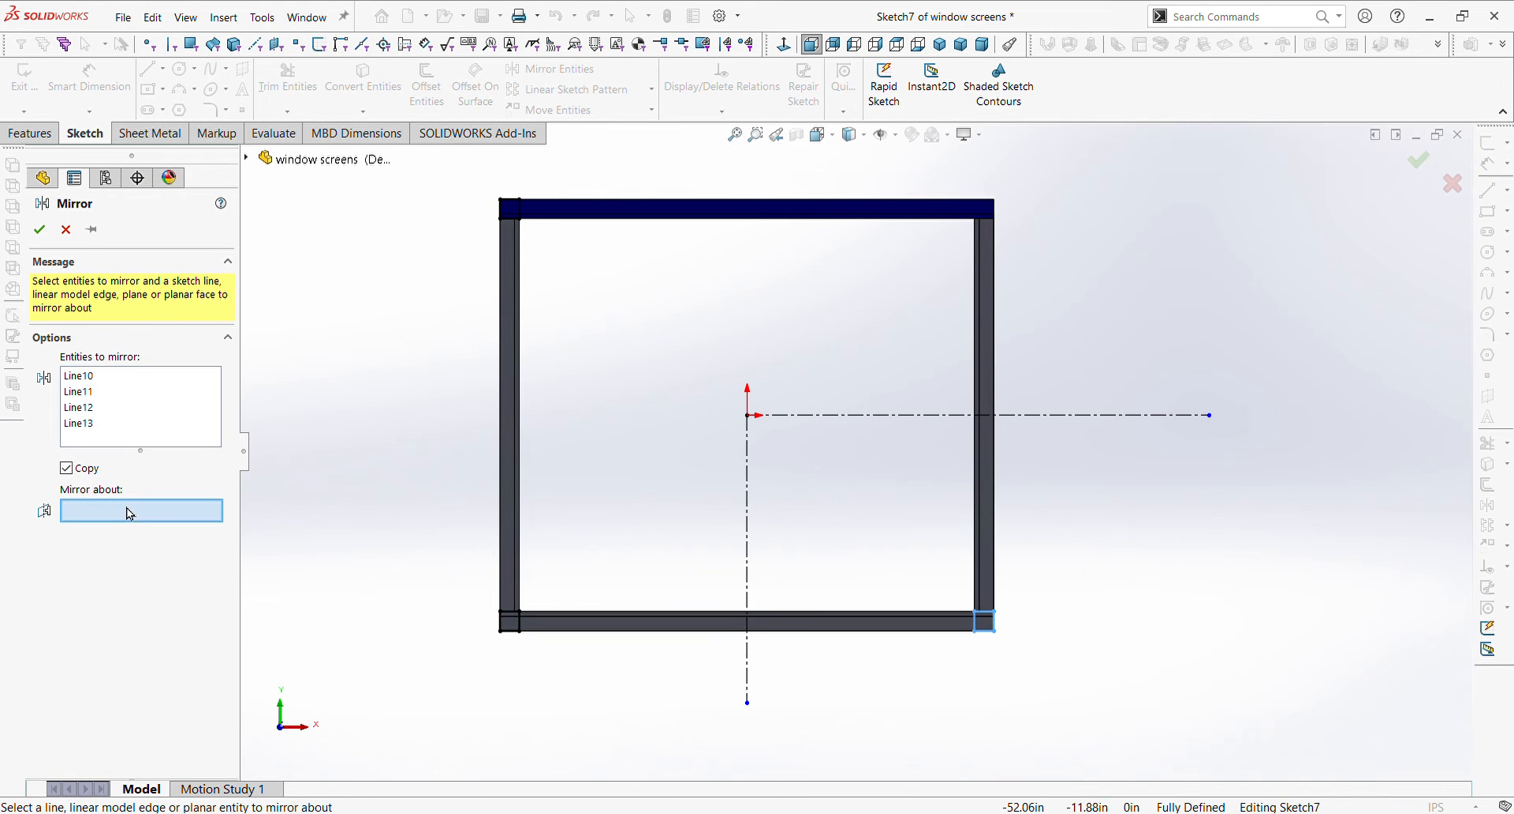
click(1082, 415)
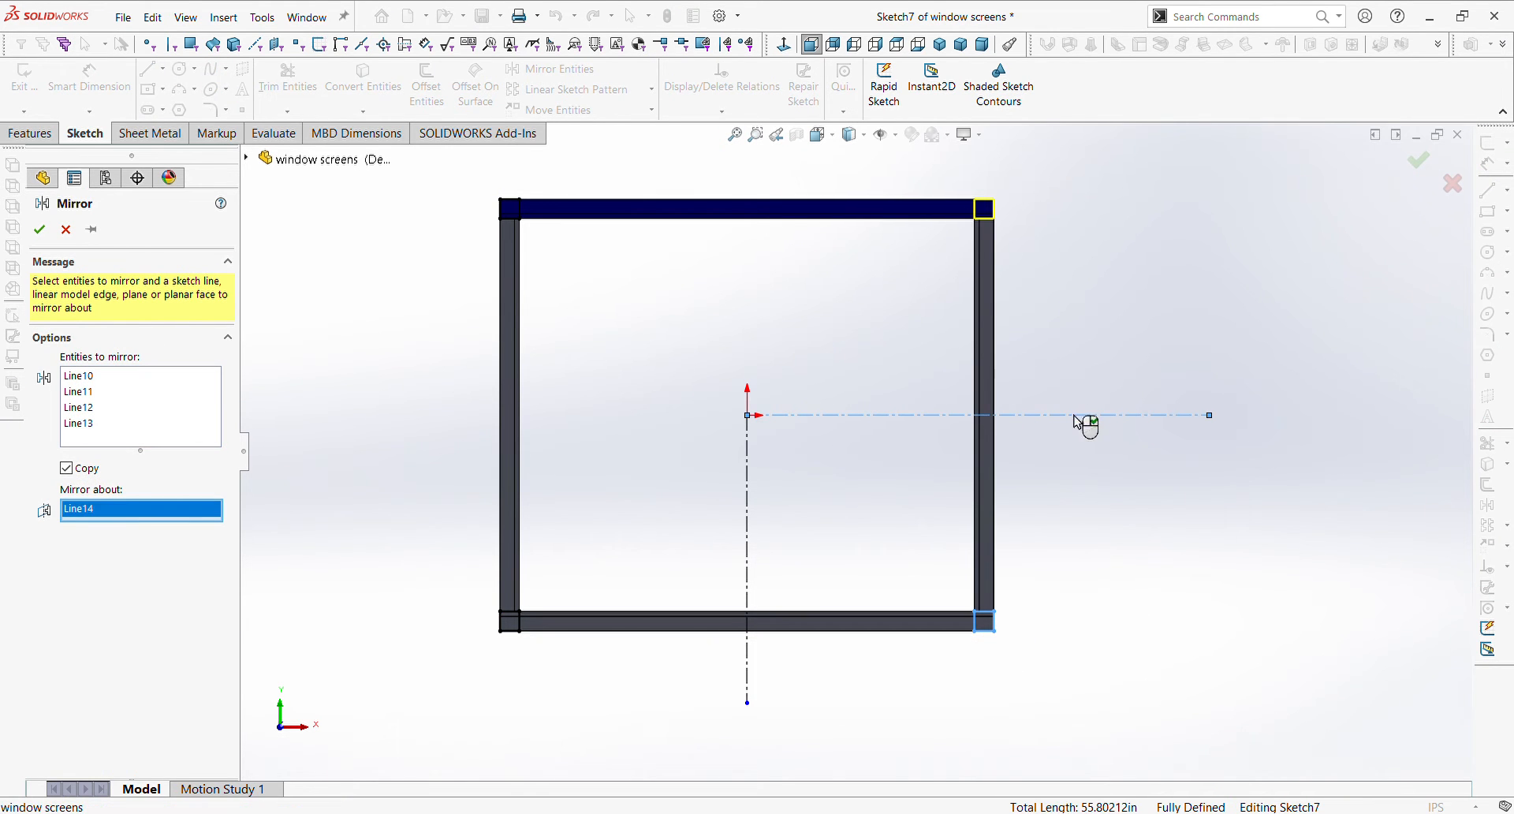
click(40, 231)
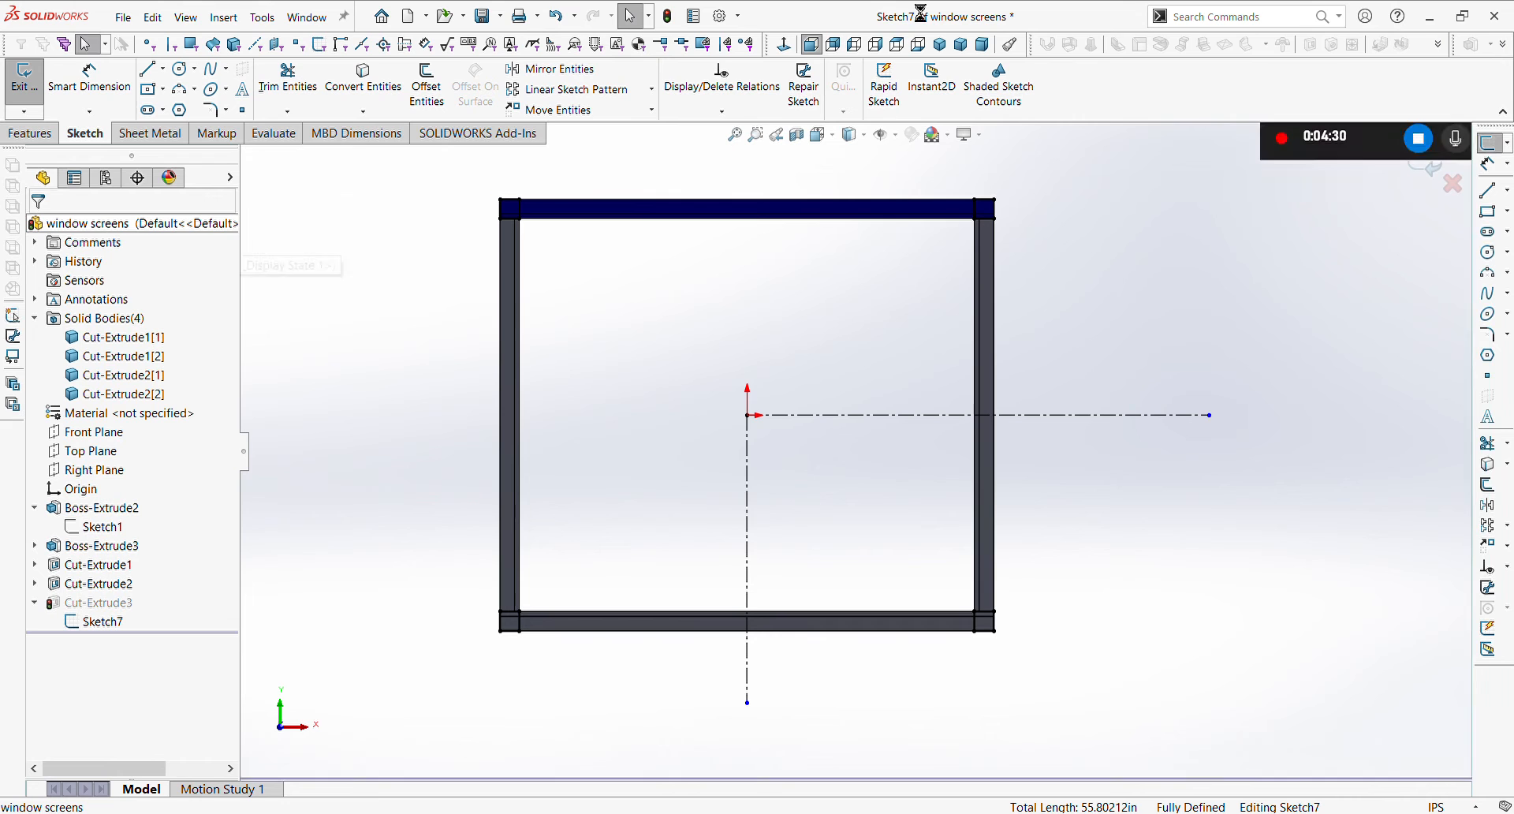
click(669, 21)
- Examine the upper-right corner joint, including the rail's notch and the top face of the right vertical member
scroll(987, 246, down, 5)
mouse_move(990, 308)
middle_down()
mouse_move(938, 385)
mouse_move(957, 382)
mouse_move(973, 429)
mouse_move(992, 387)
middle_up()
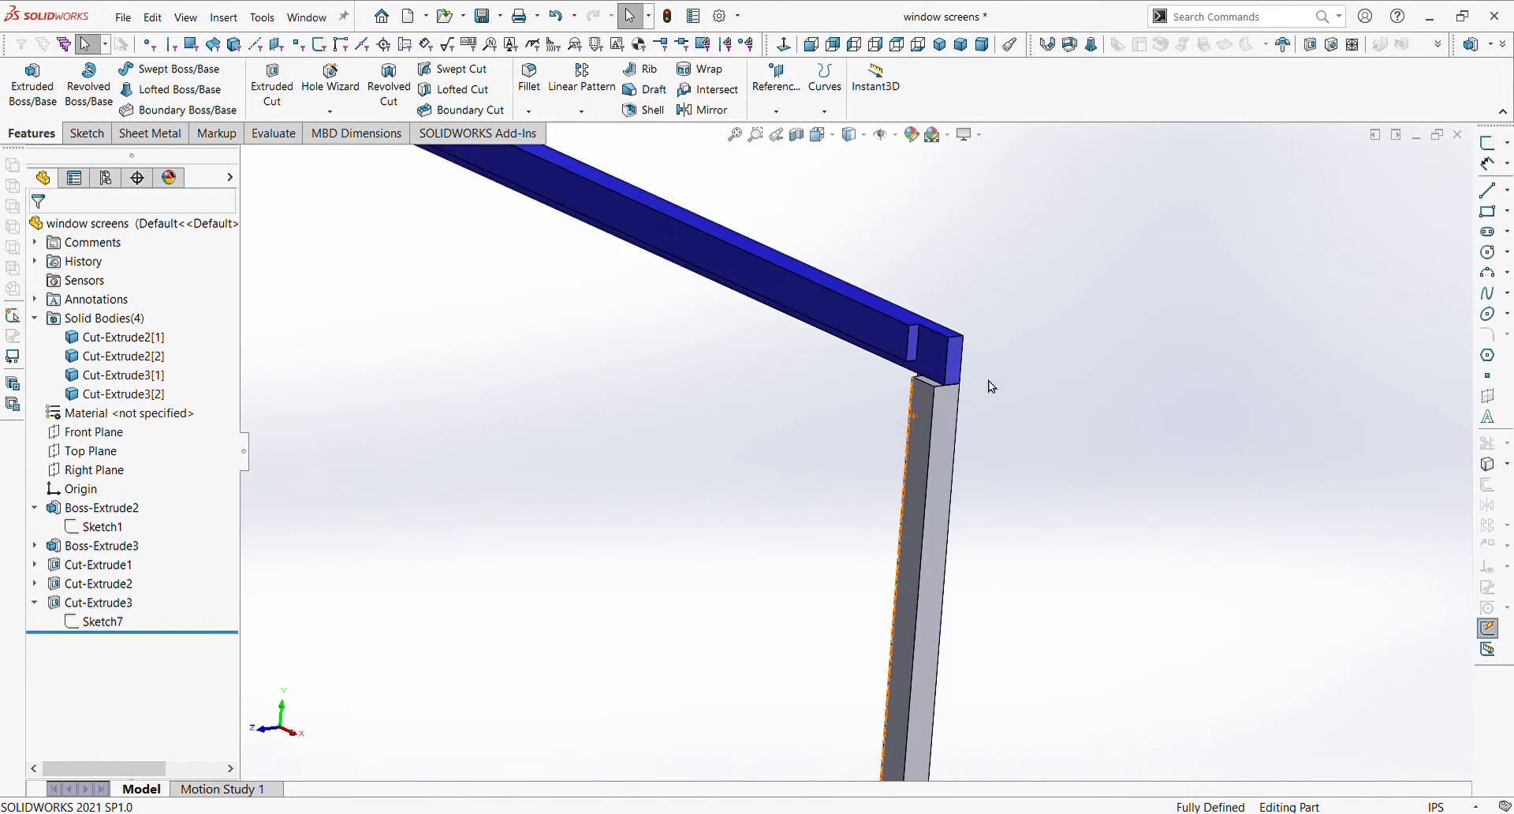
scroll(995, 448, up, 6)
scroll(867, 631, down, 2)
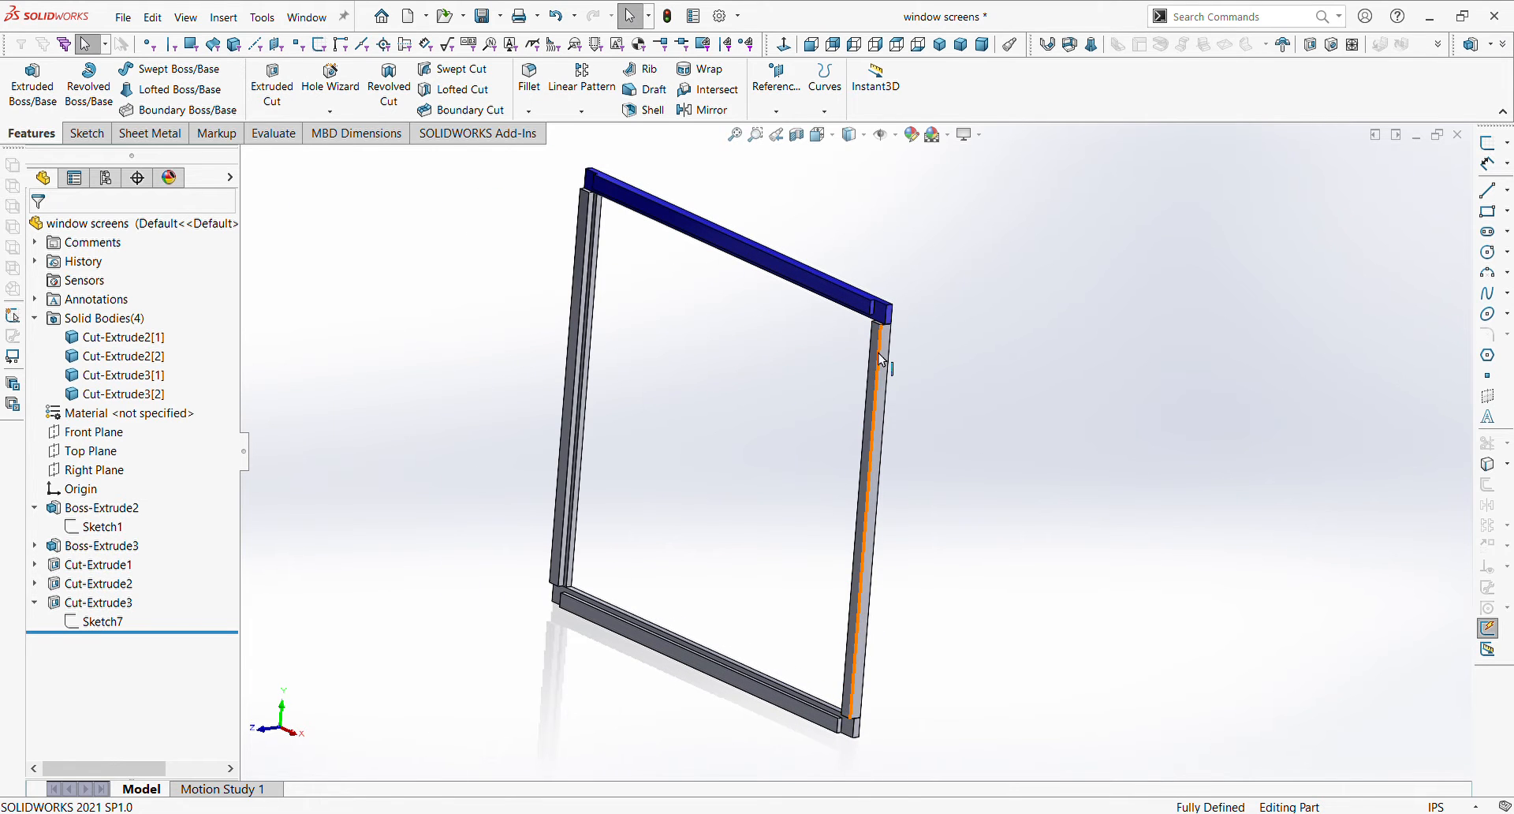
scroll(807, 304, down, 8)
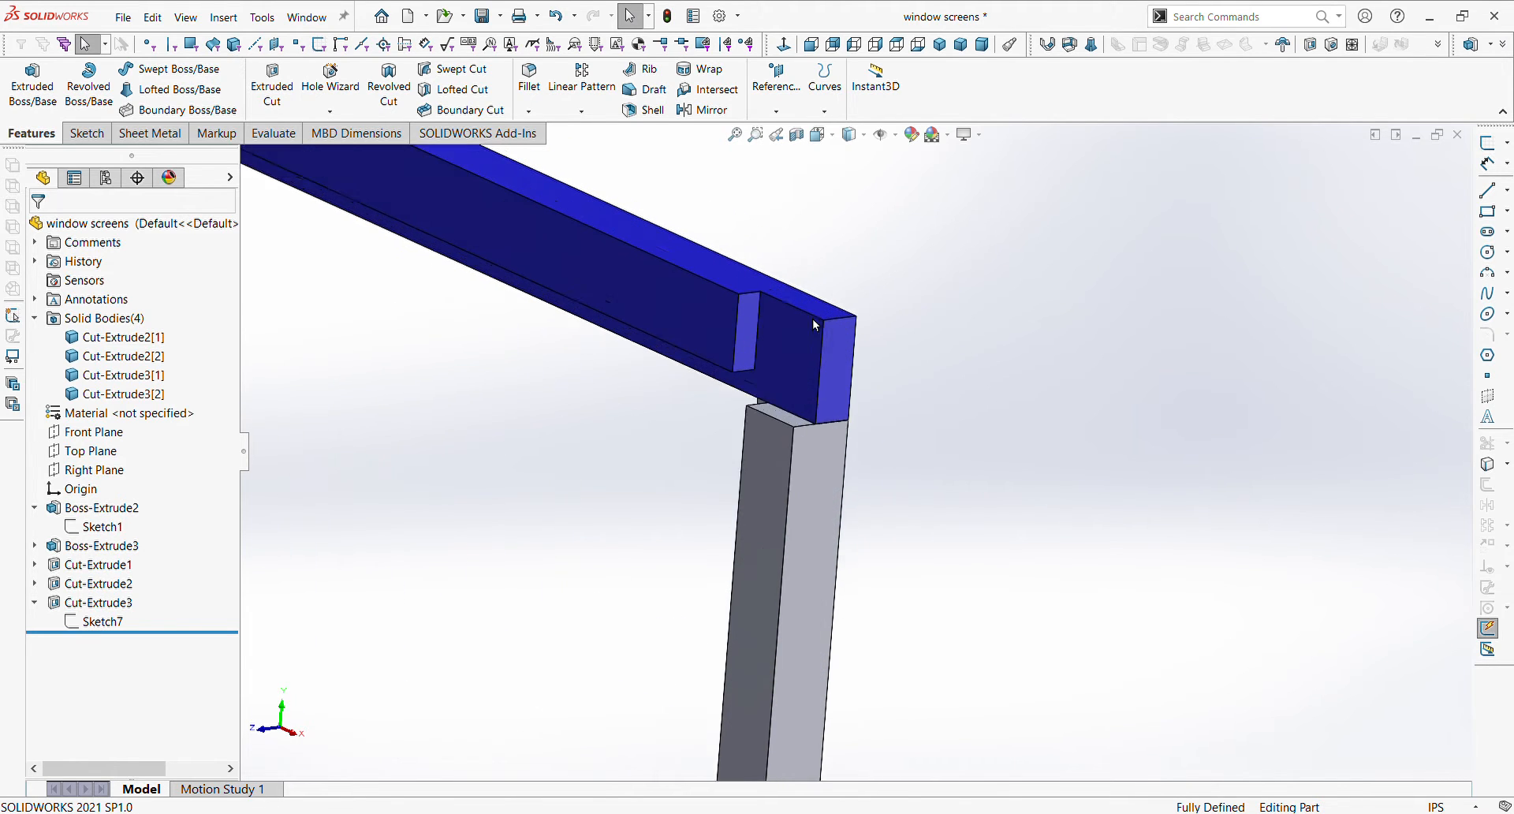
click(764, 556)
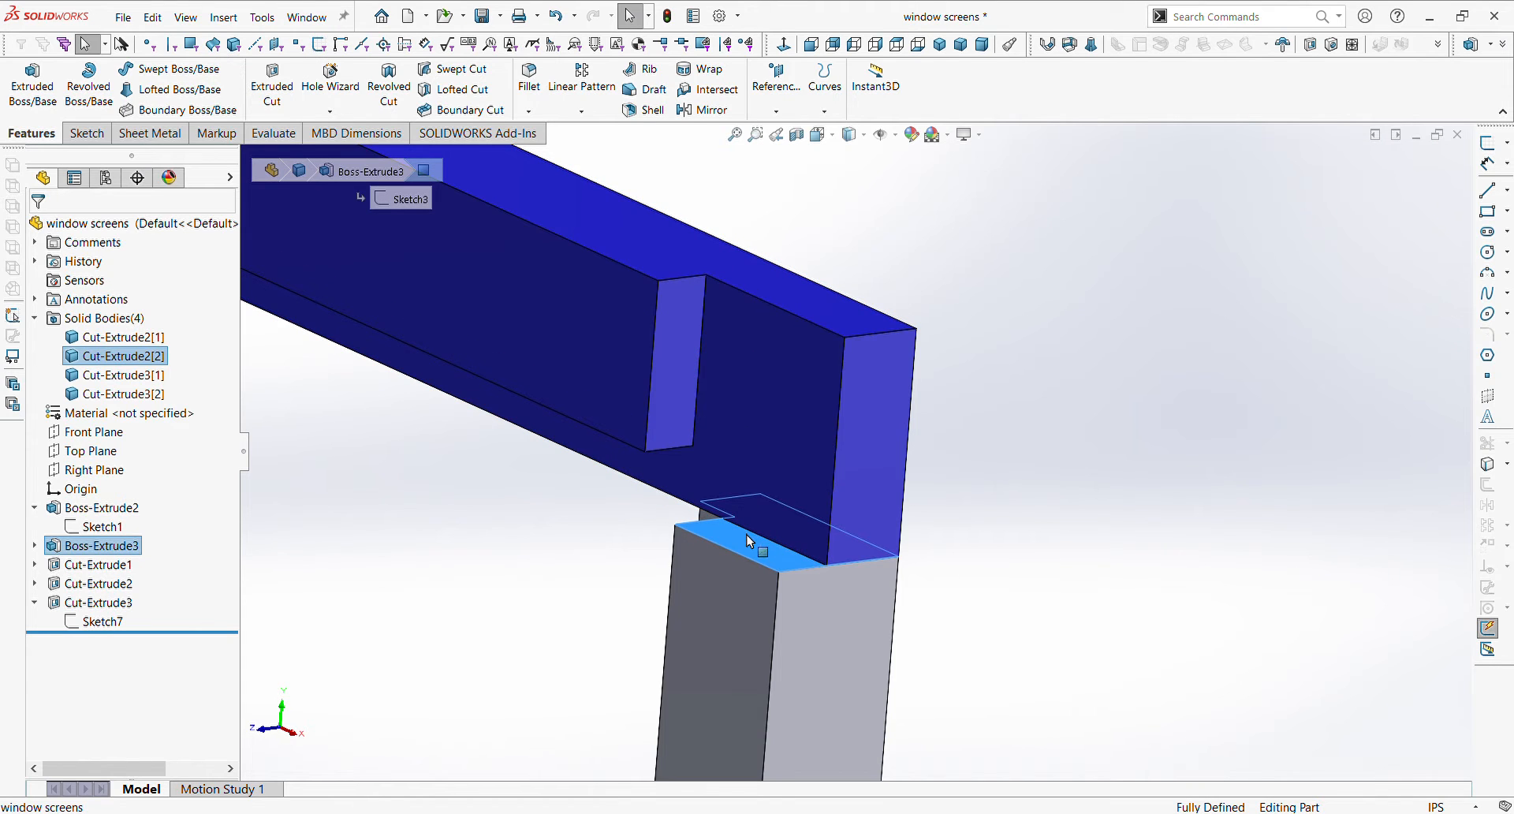
click(912, 543)
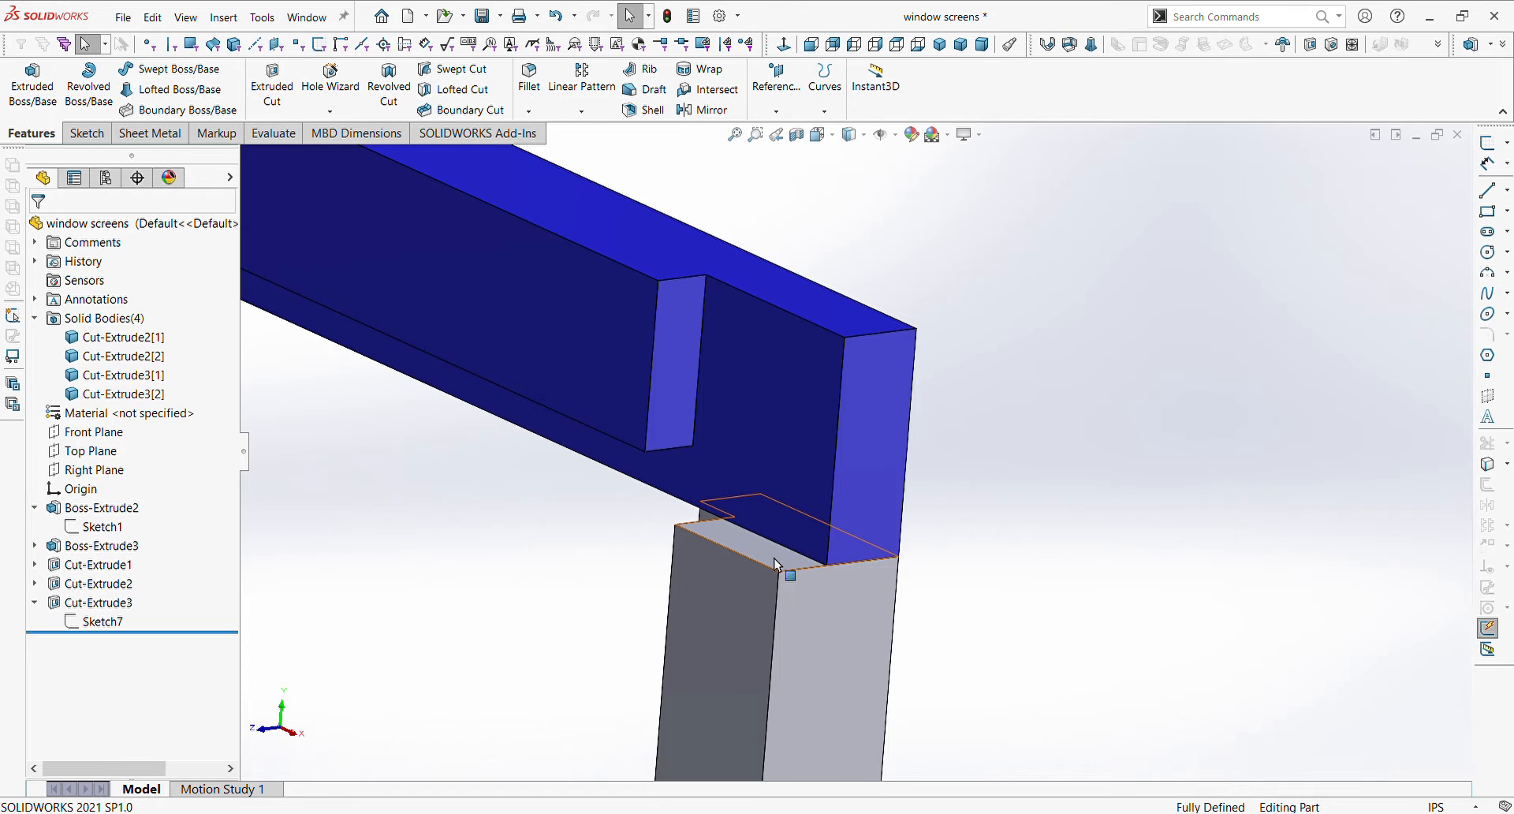
scroll(774, 560, up, 8)
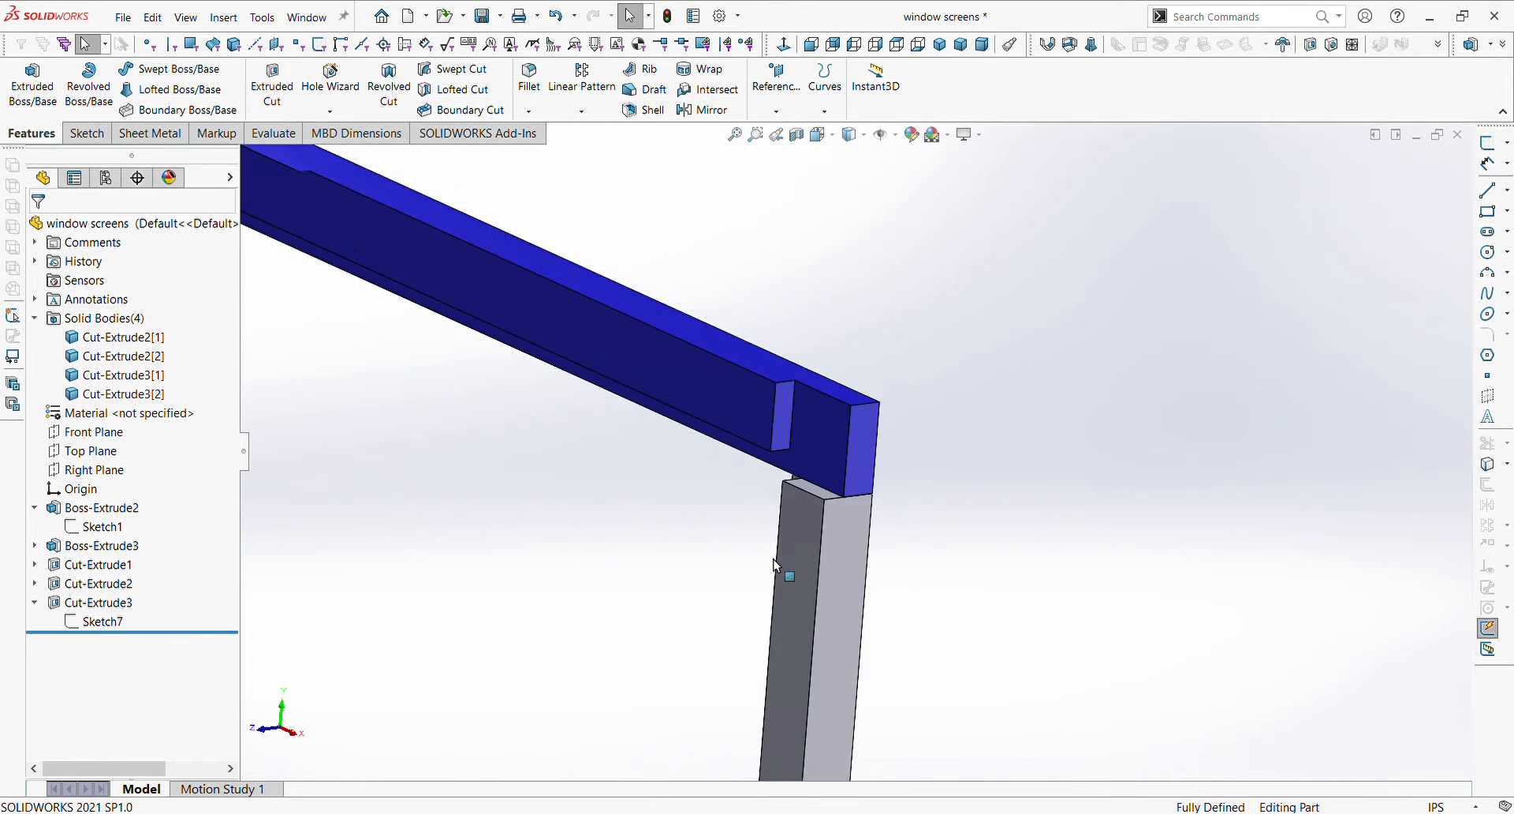
scroll(812, 481, down, 5)
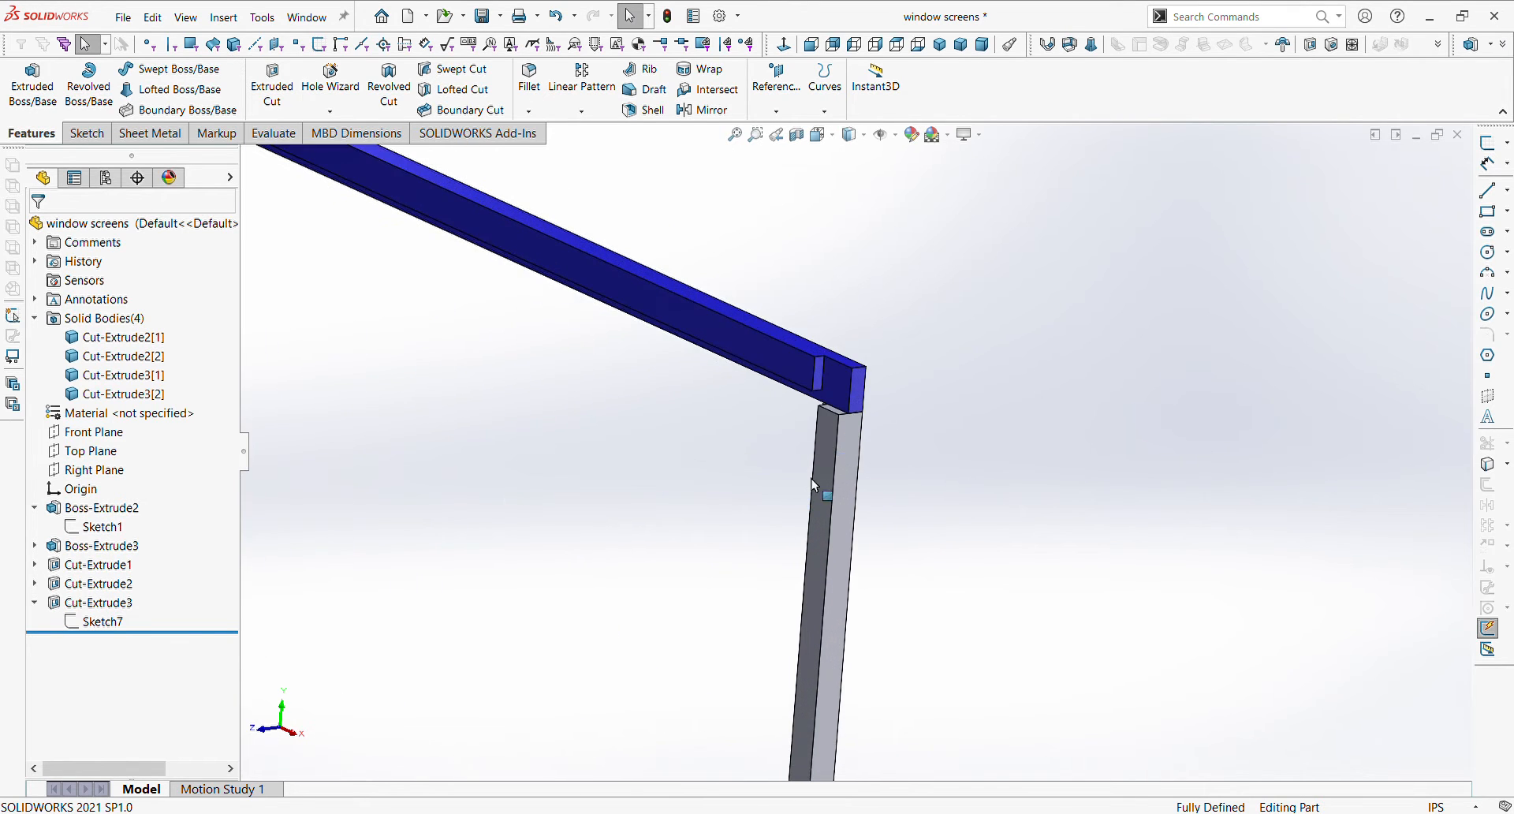
- Start a sketch on the right vertical member's front face and draw a corner rectangle across the upper rail's right end, from the member's inner step line to the outer corner
click(832, 471)
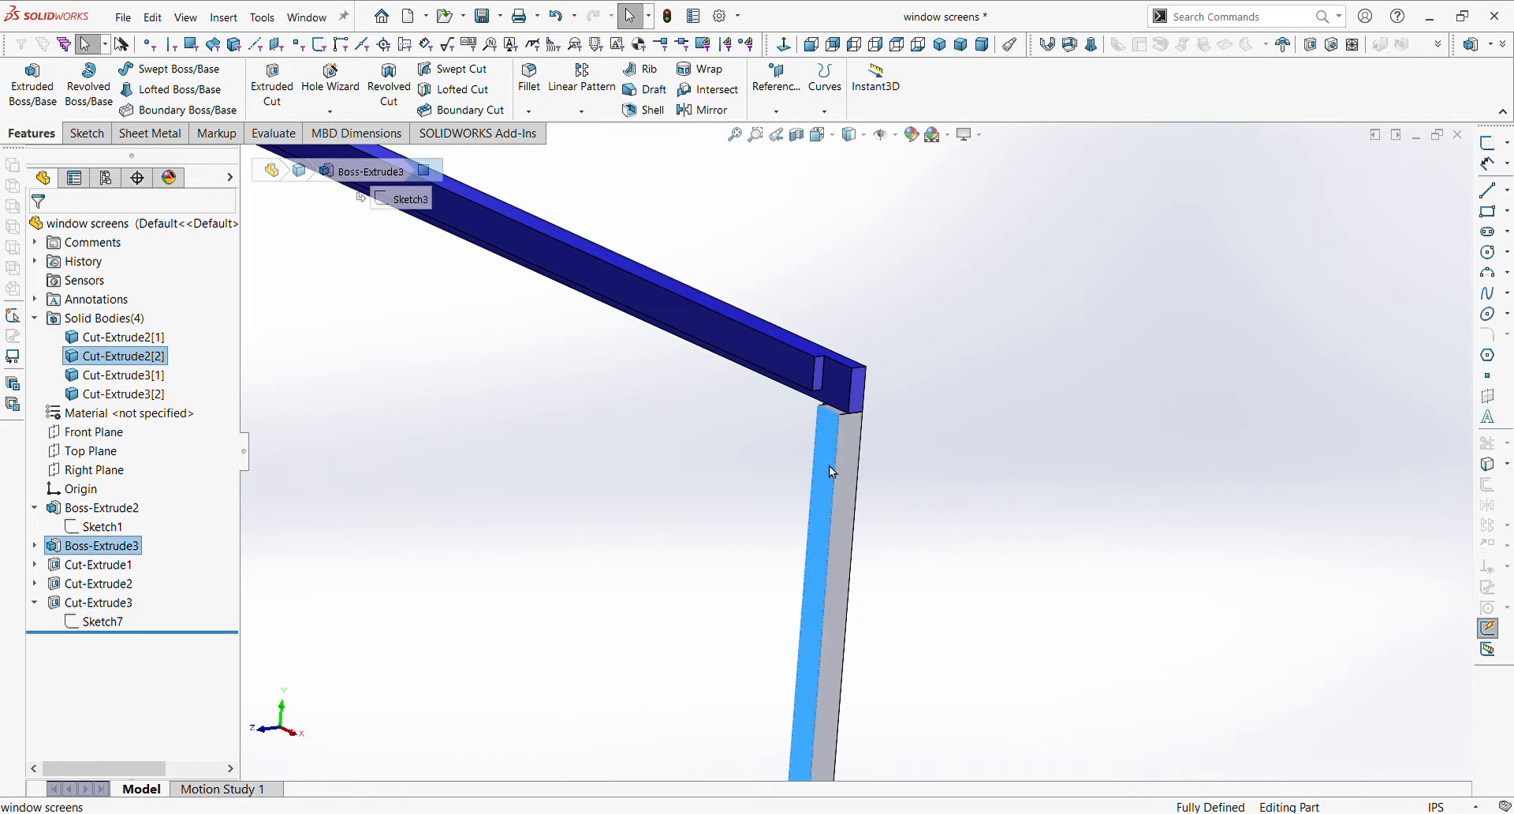
click(901, 426)
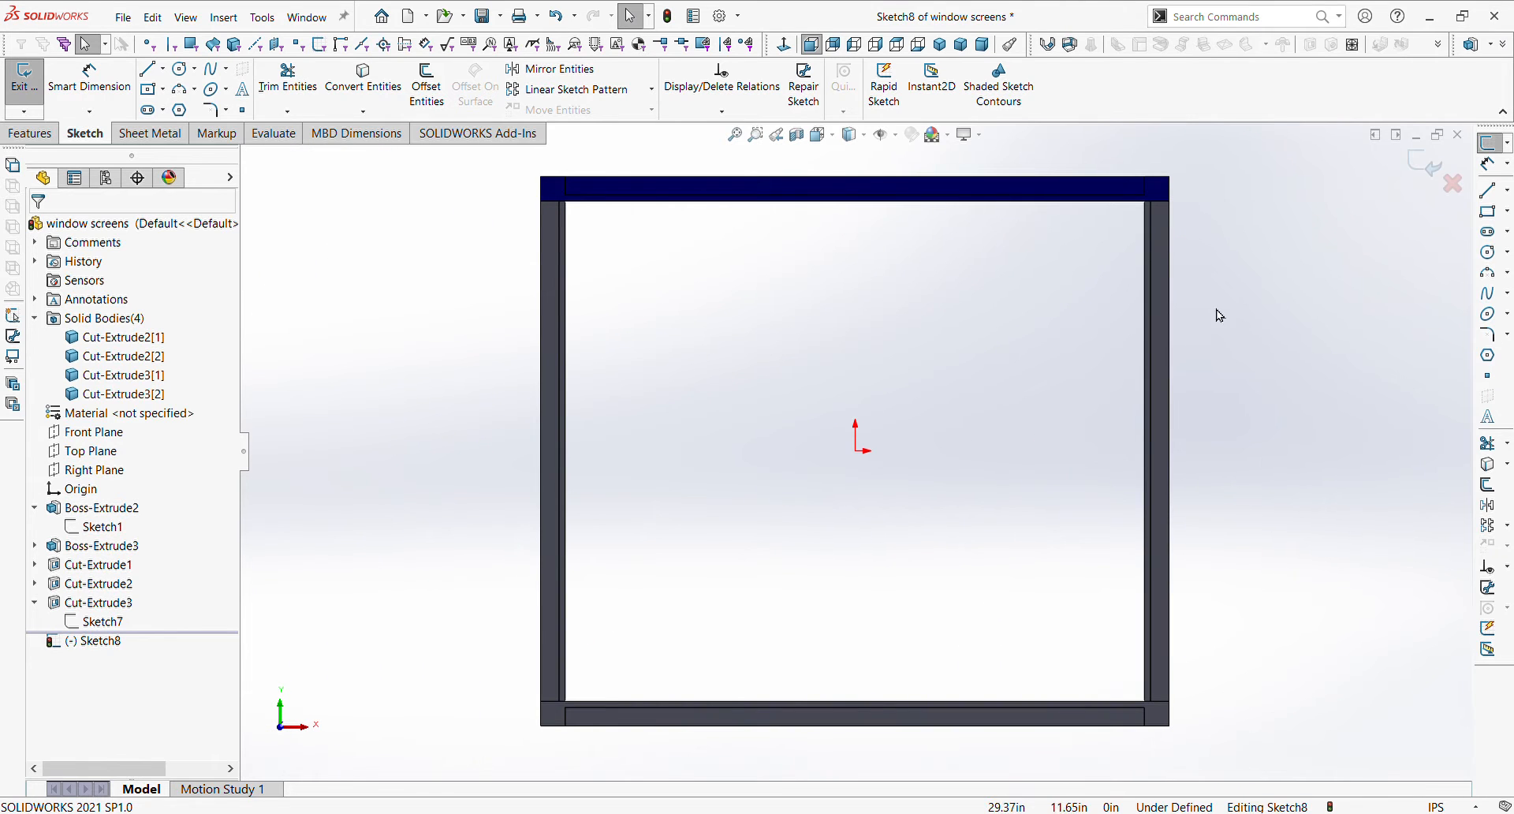
scroll(1081, 192, down, 6)
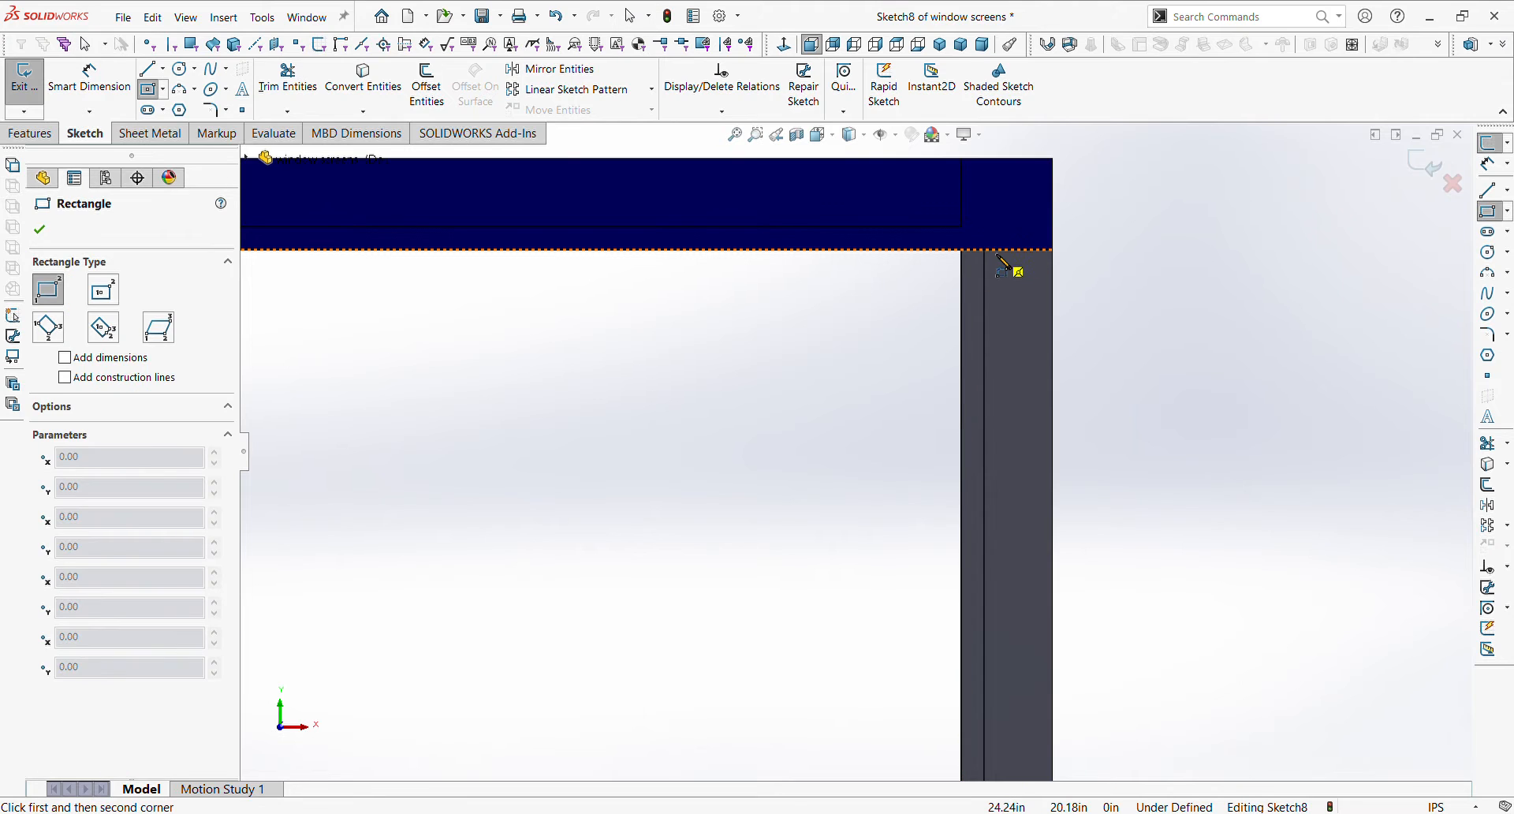
click(984, 250)
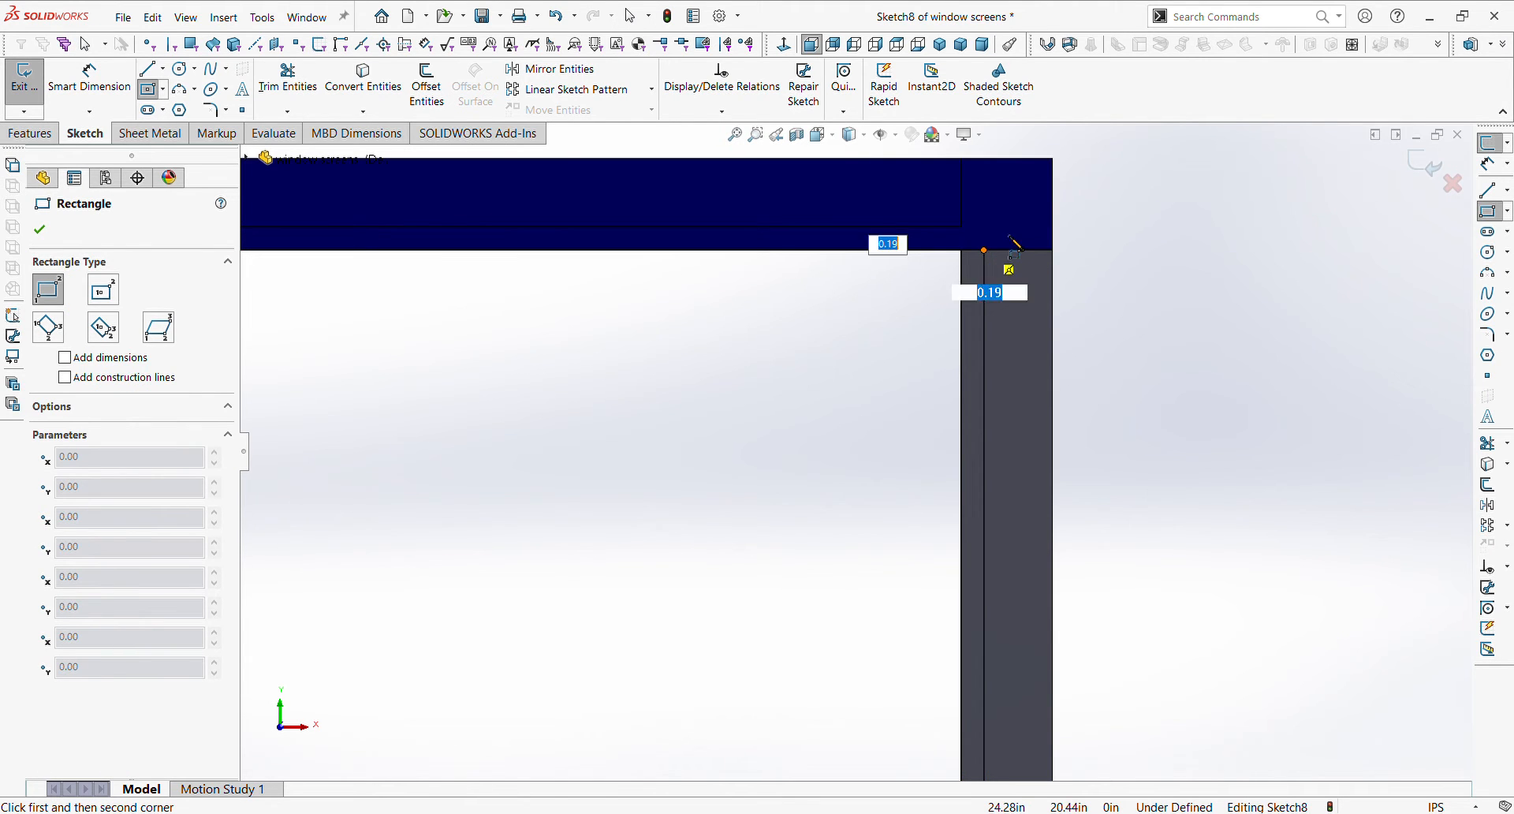
click(1054, 158)
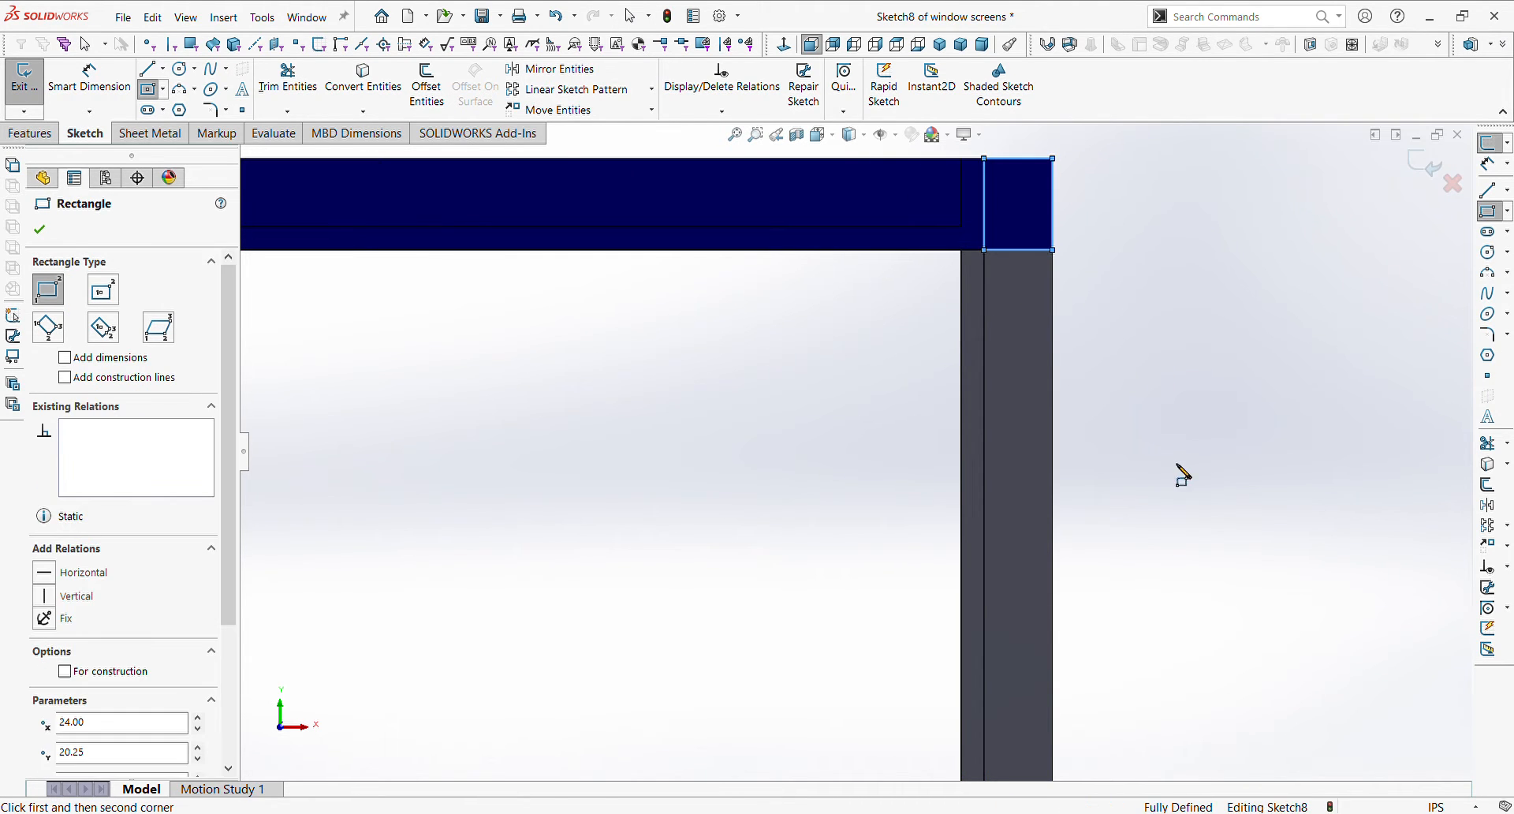
key(Escape)
- Draw a rectangle on the lower-right frame corner, from the vertical member's inner step line to the outer corner
scroll(962, 709, up, 5)
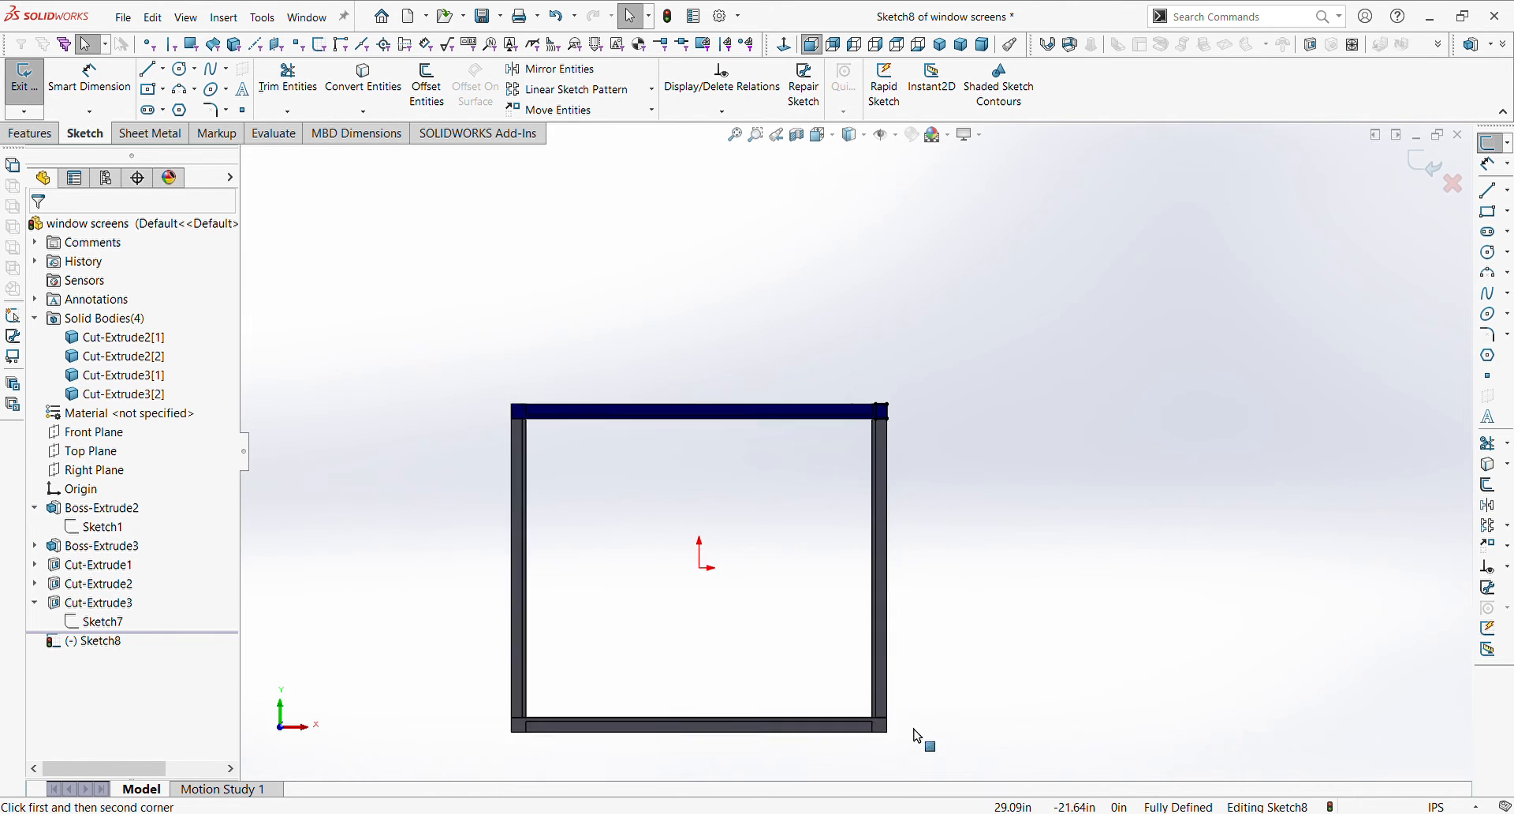
scroll(917, 735, down, 5)
click(1493, 215)
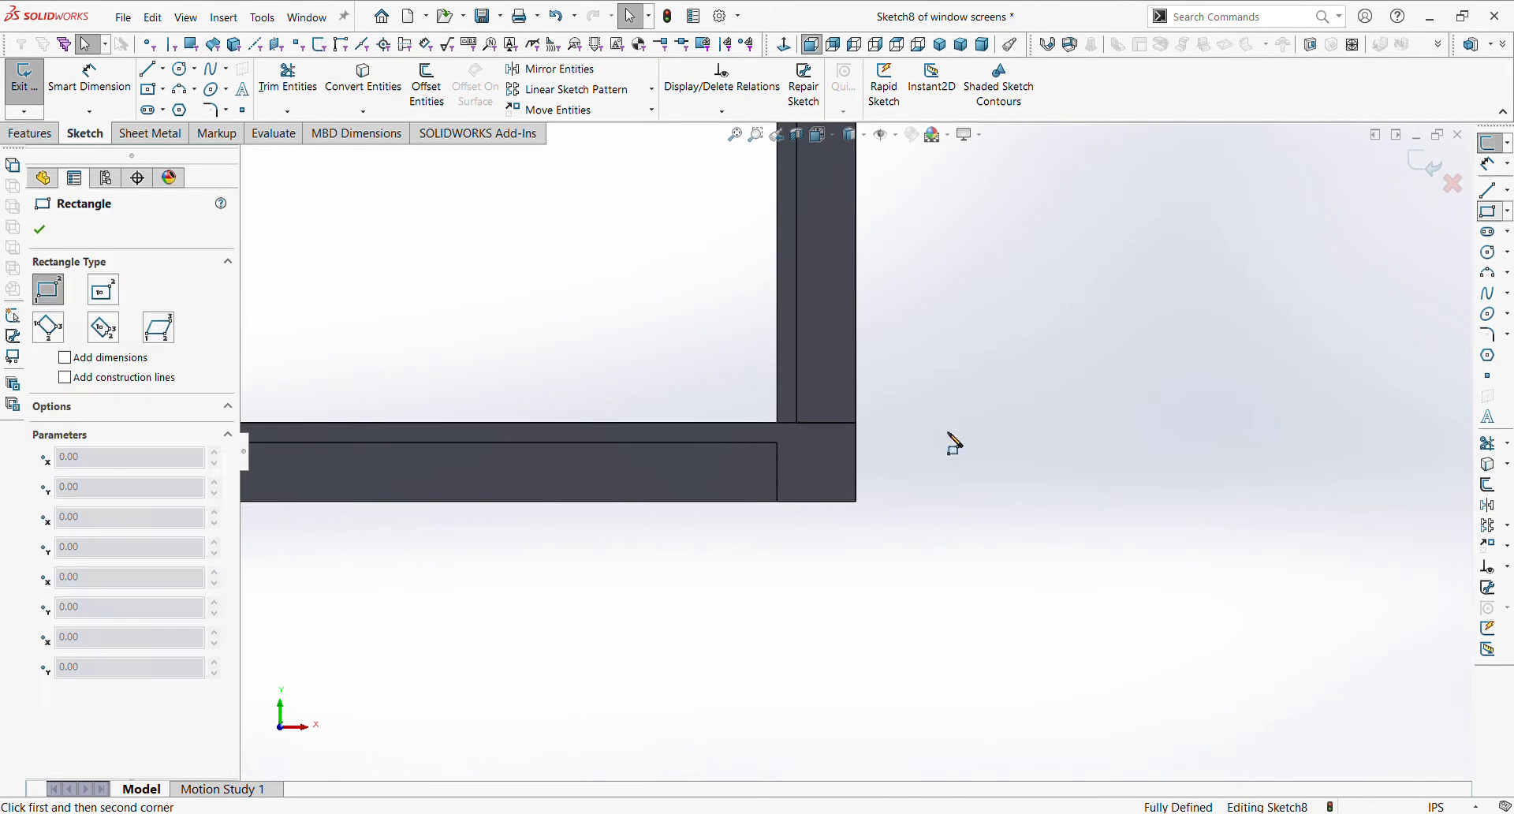
click(798, 423)
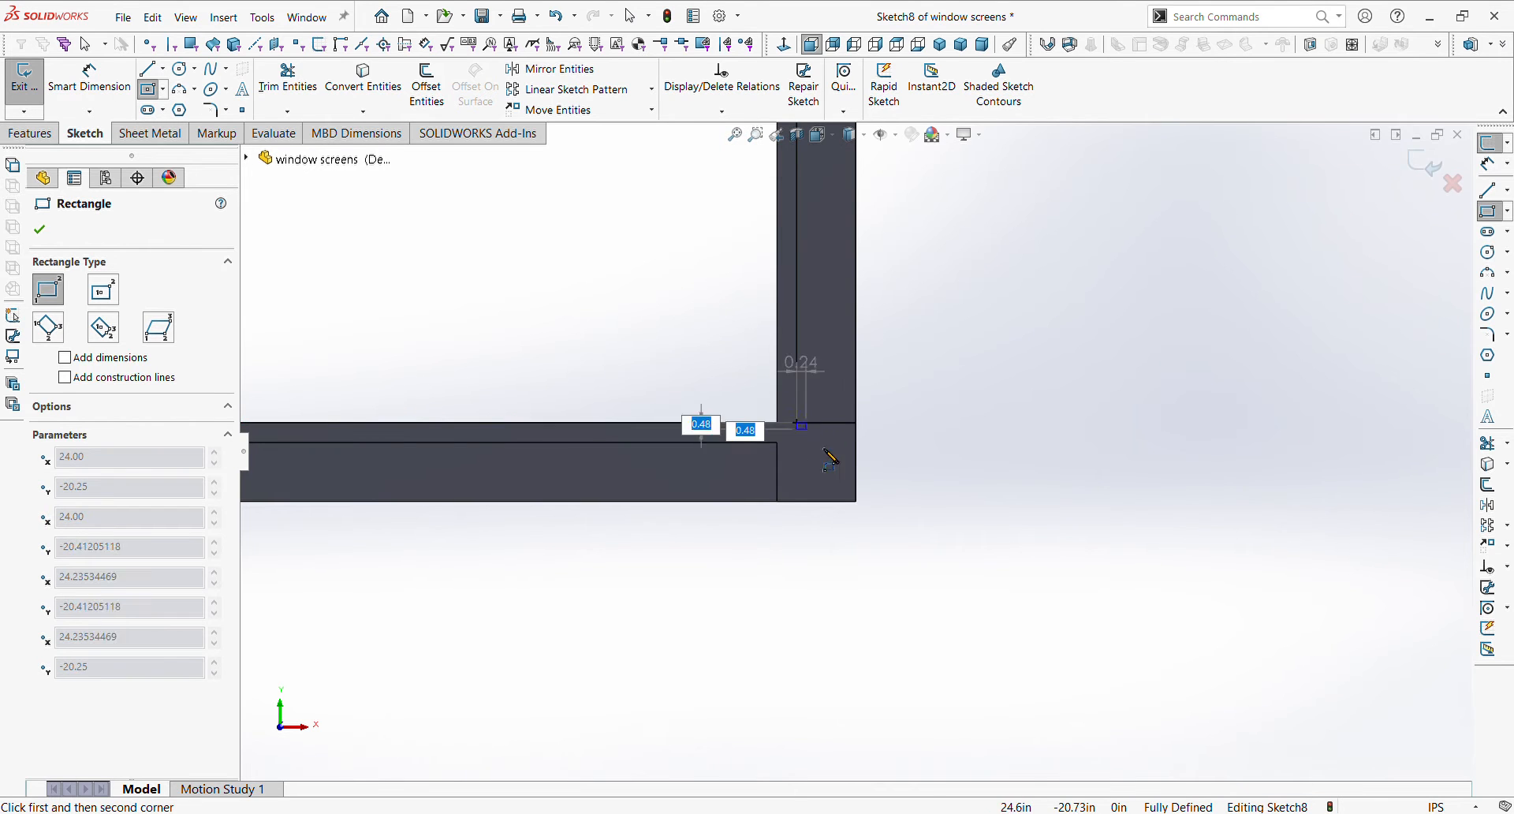
click(857, 501)
key(Escape)
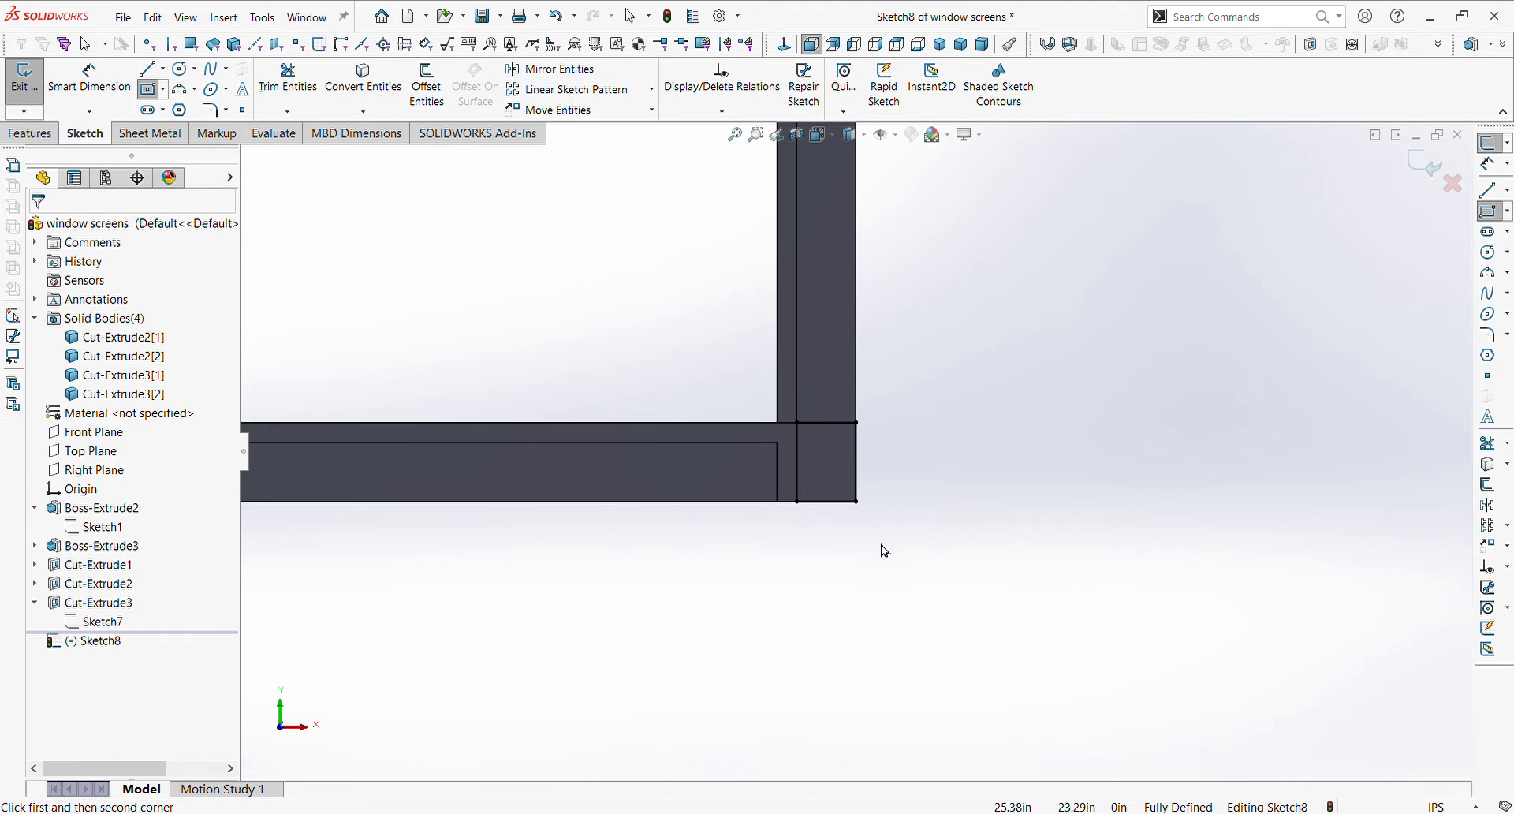
- Draw a rectangle on the lower-left frame corner, from the vertical member's inner step line to the outer corner
click(1488, 212)
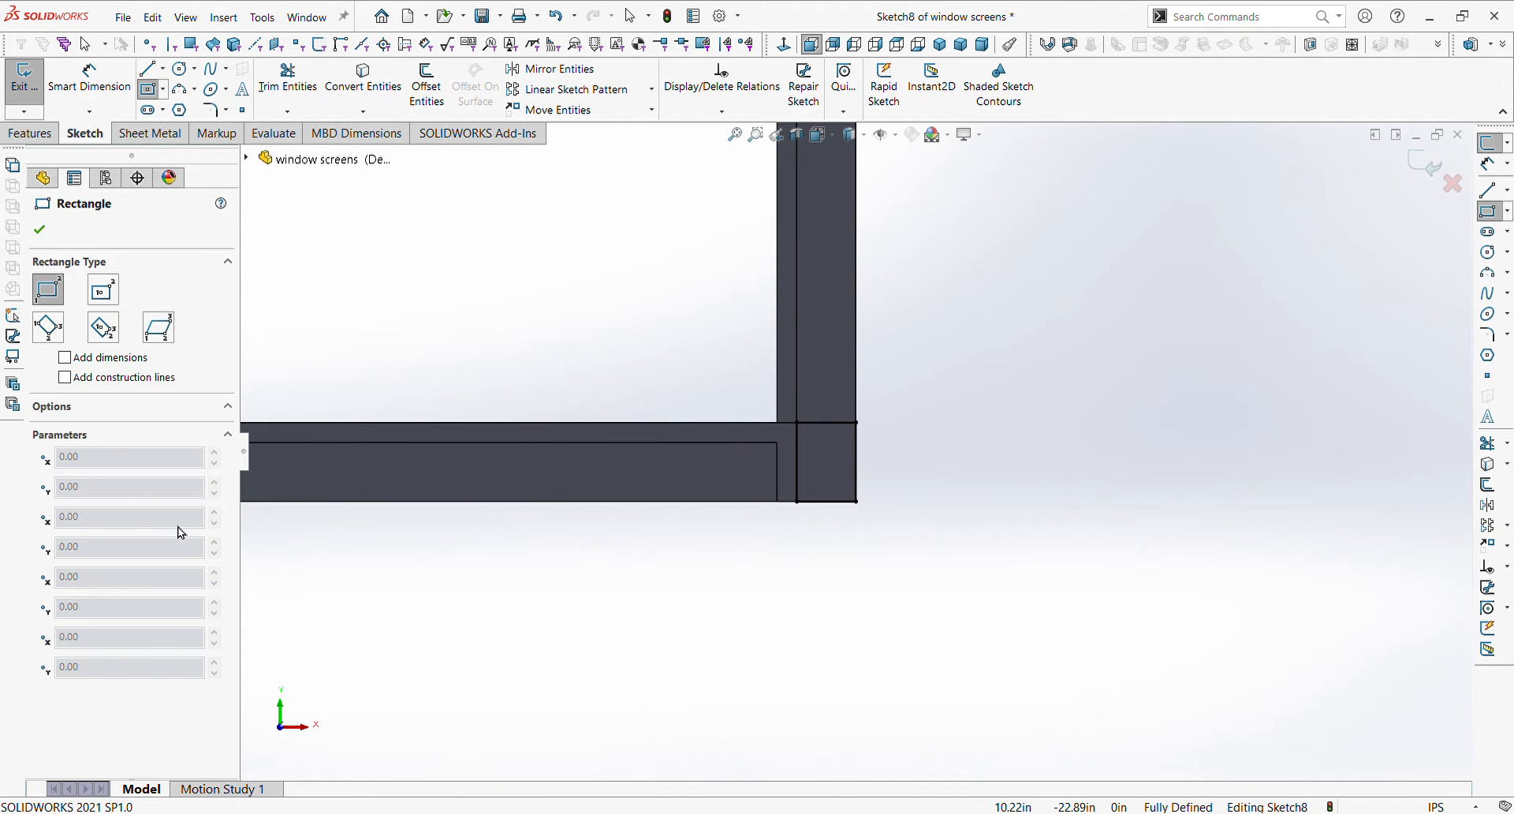
scroll(370, 508, up, 3)
scroll(618, 508, down, 3)
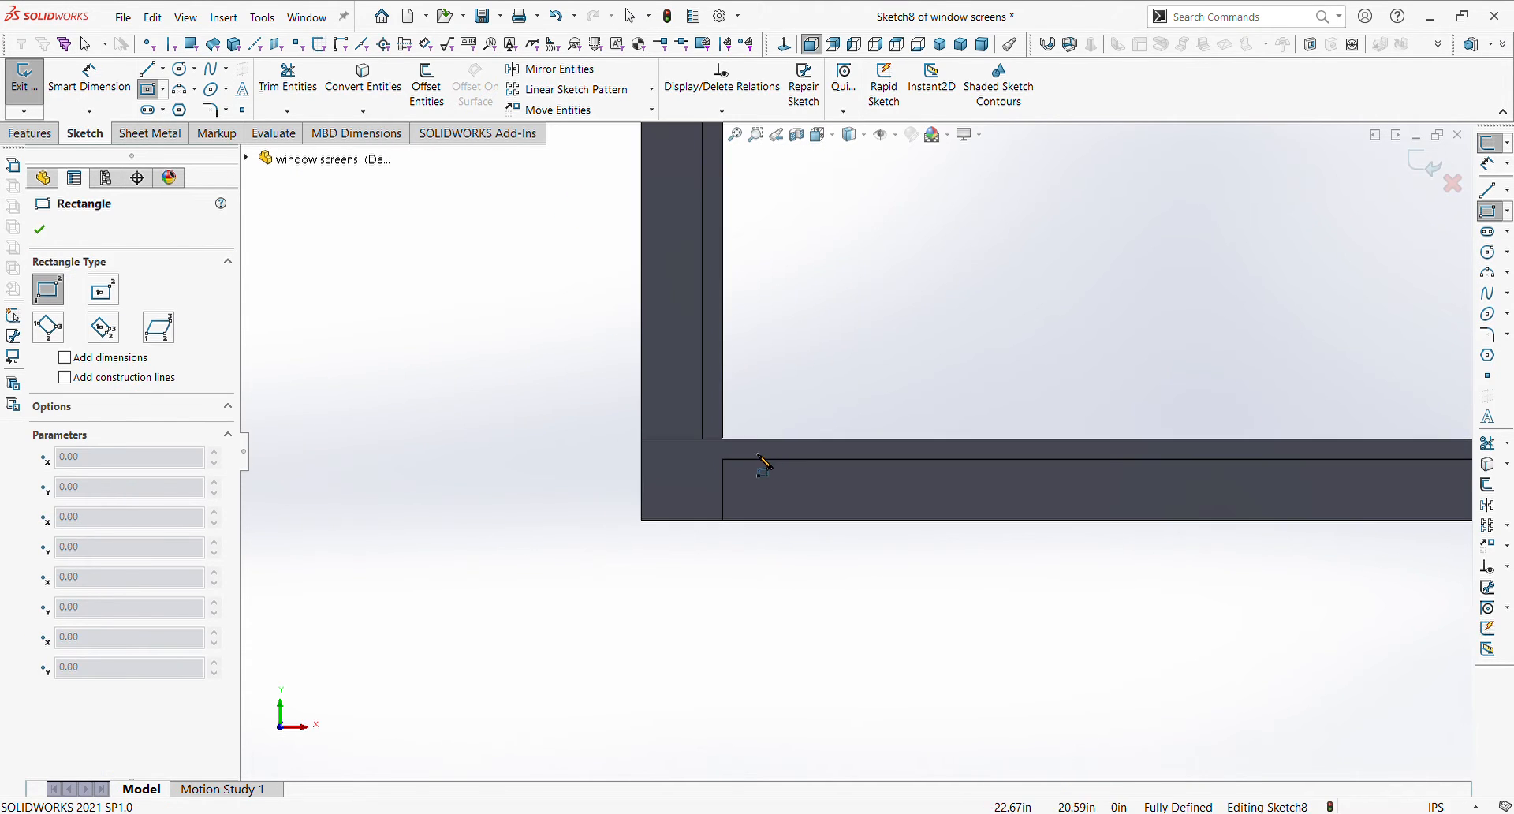
click(704, 440)
click(641, 520)
key(Escape)
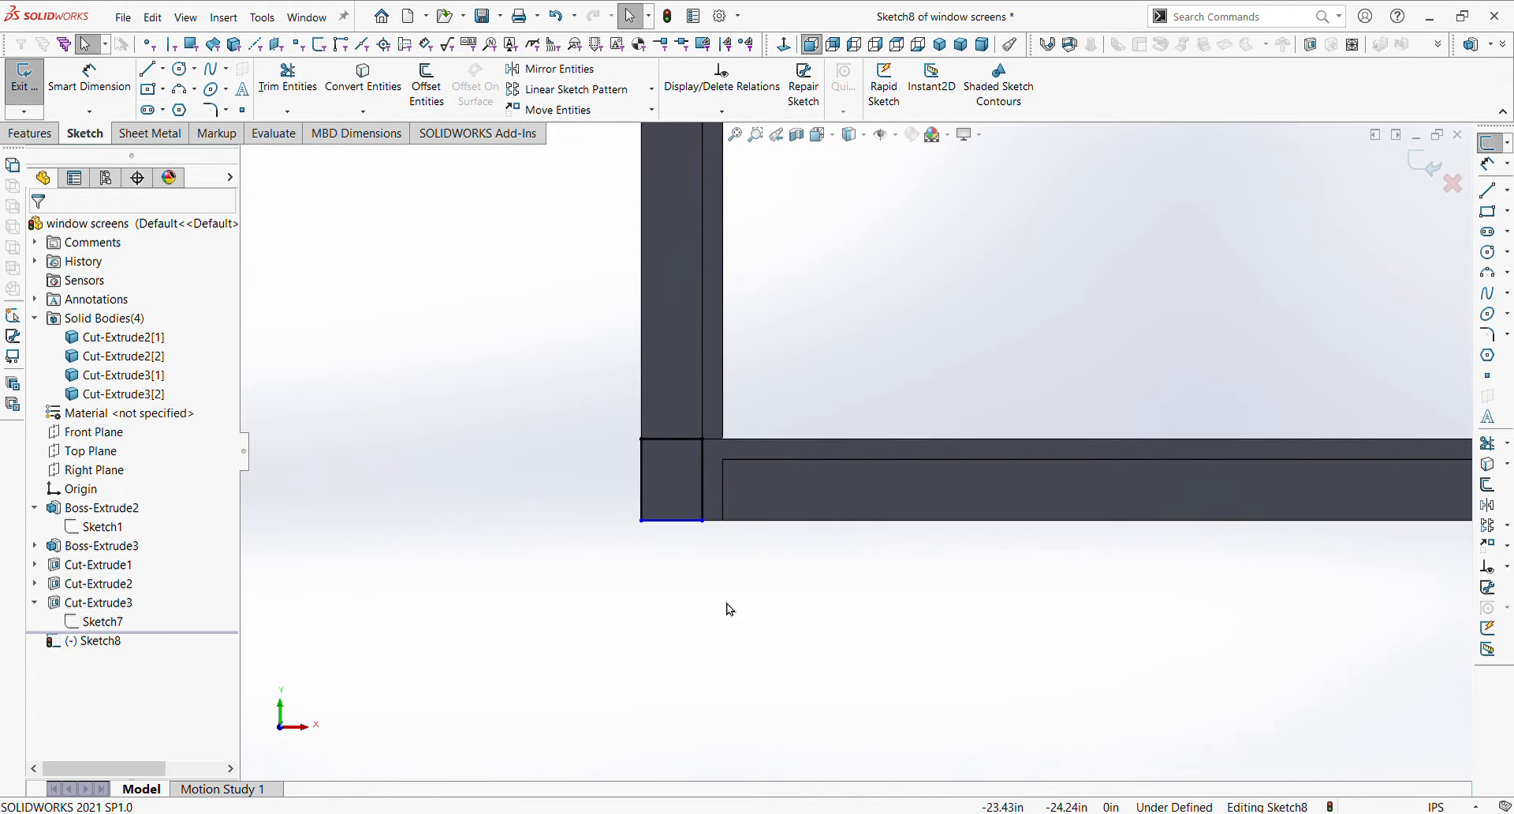
- Pull the lower-left rectangle's lower line below the frame and make it collinear with the frame's bottom edge
drag(654, 532, 676, 608)
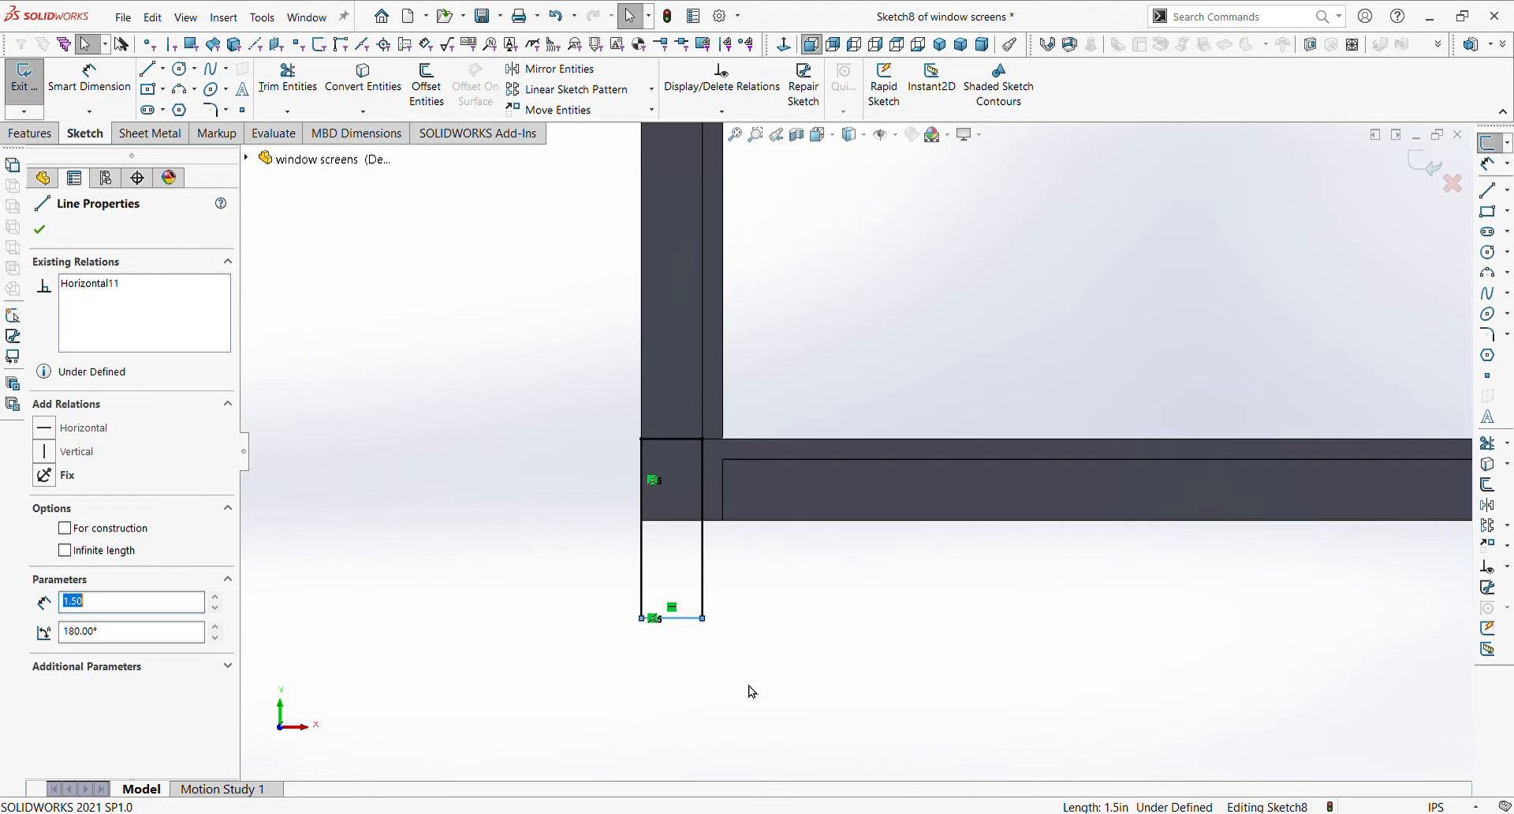
ctrl+click(675, 521)
scroll(686, 532, down, 3)
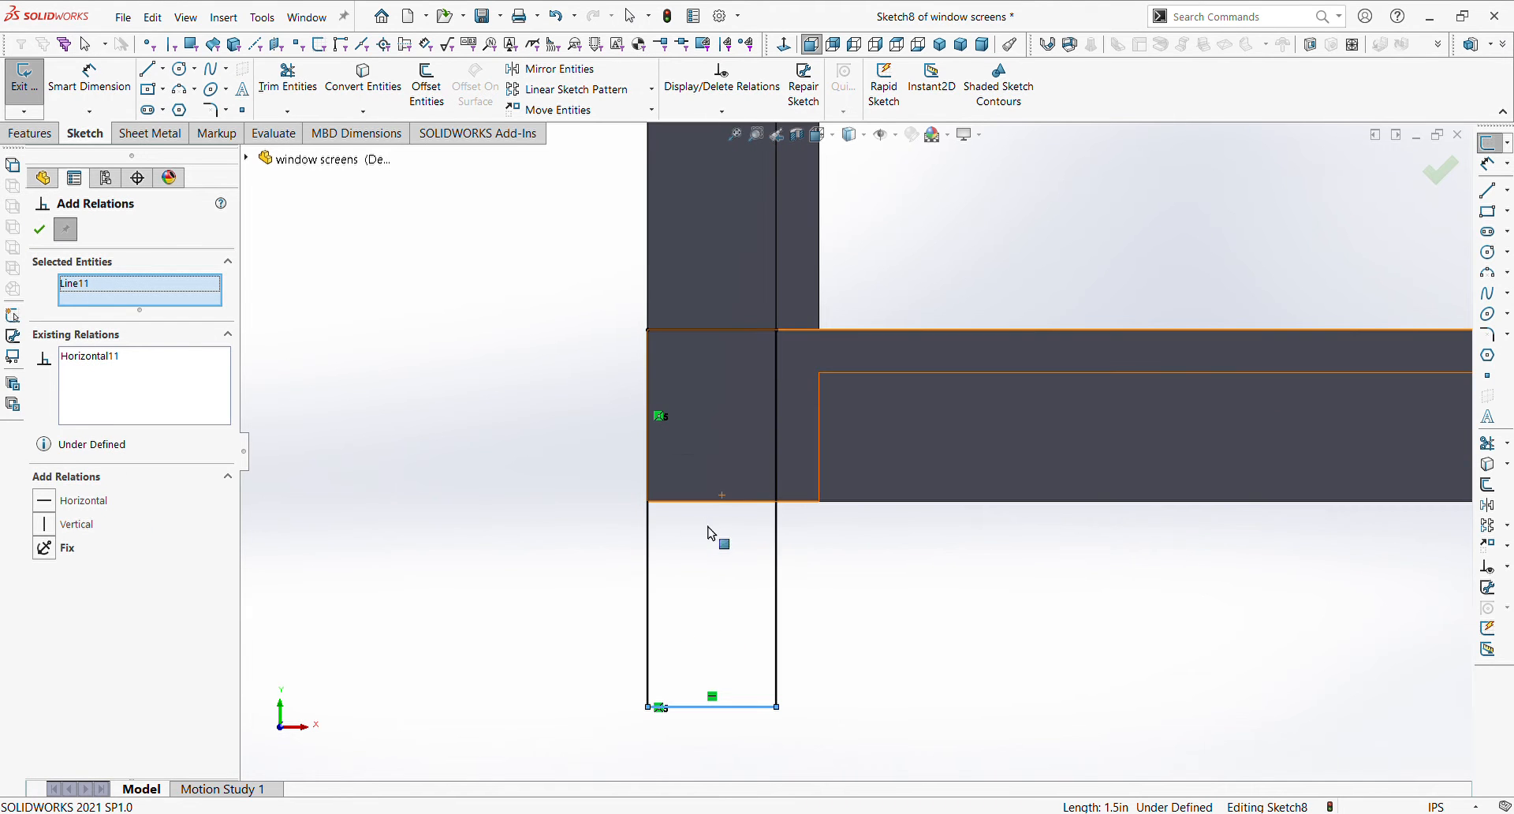
click(751, 503)
click(50, 520)
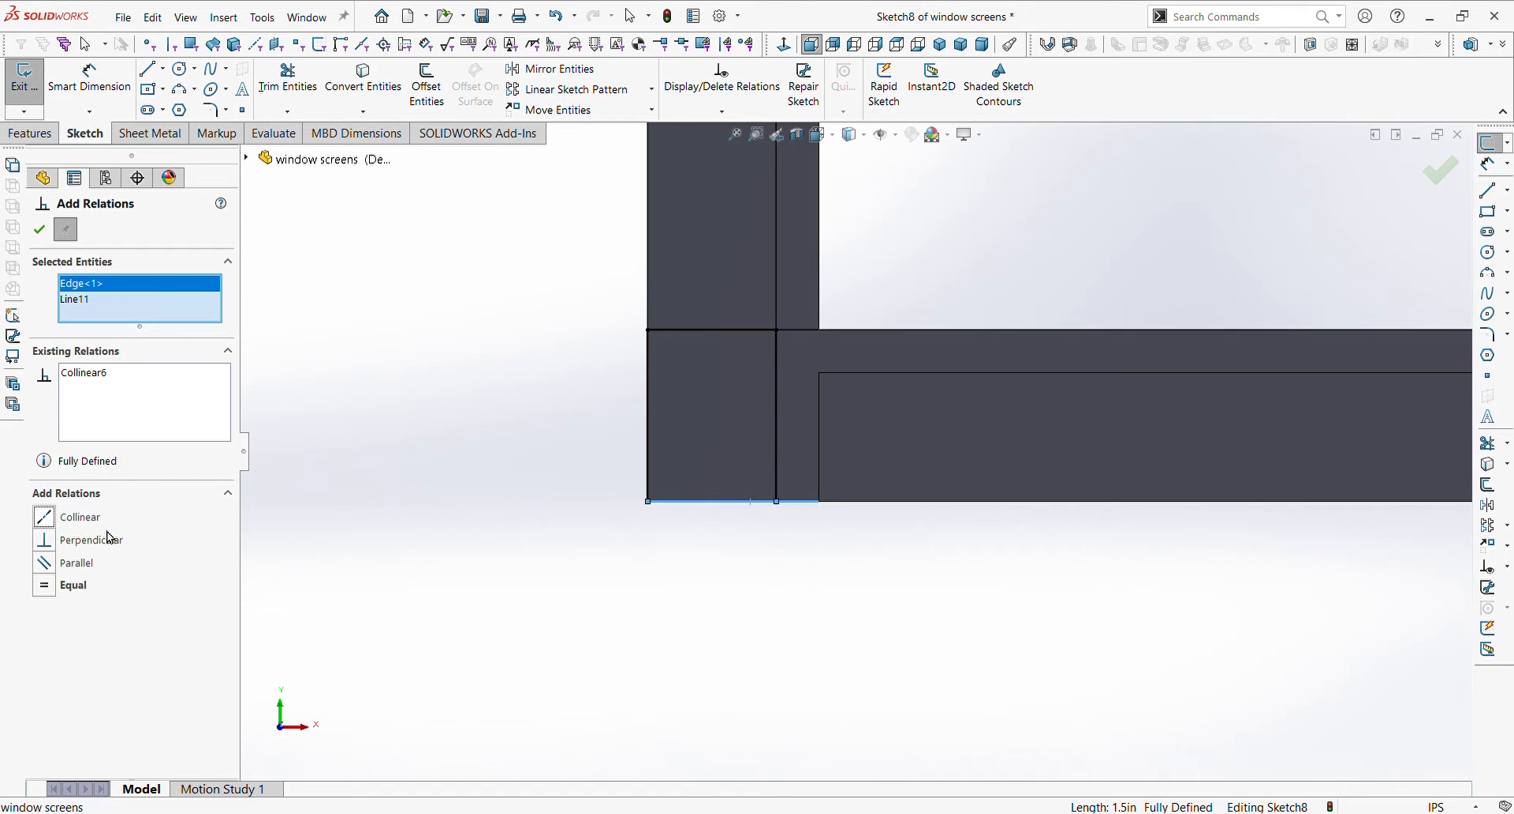
key(Escape)
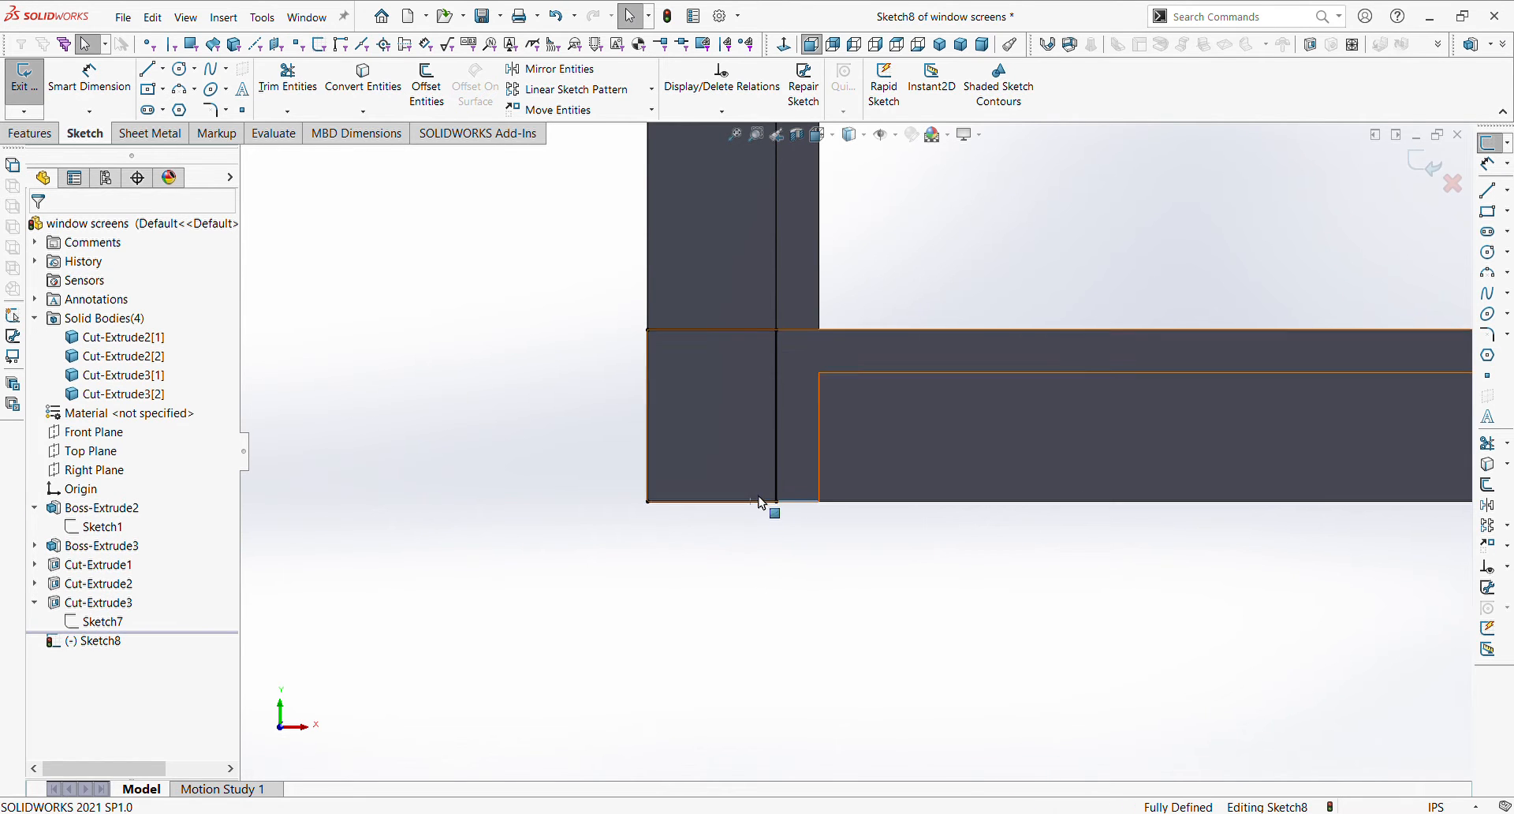
- Draw a rectangle on the upper-left frame corner, from the outer corner to the vertical member's inner step line at the rail's lower edge
scroll(849, 280, up, 5)
scroll(683, 277, down, 6)
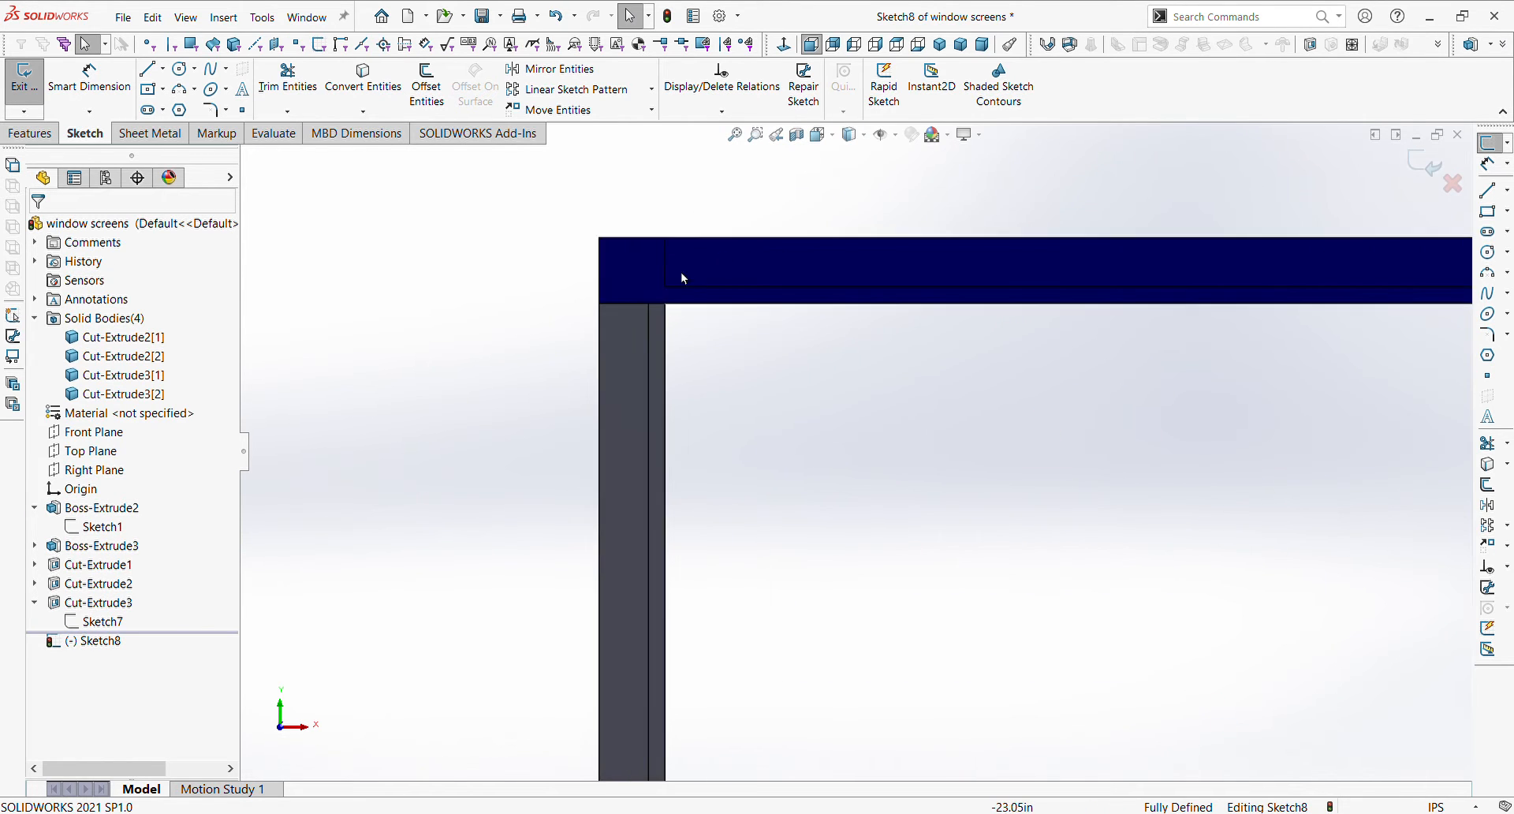
click(1487, 211)
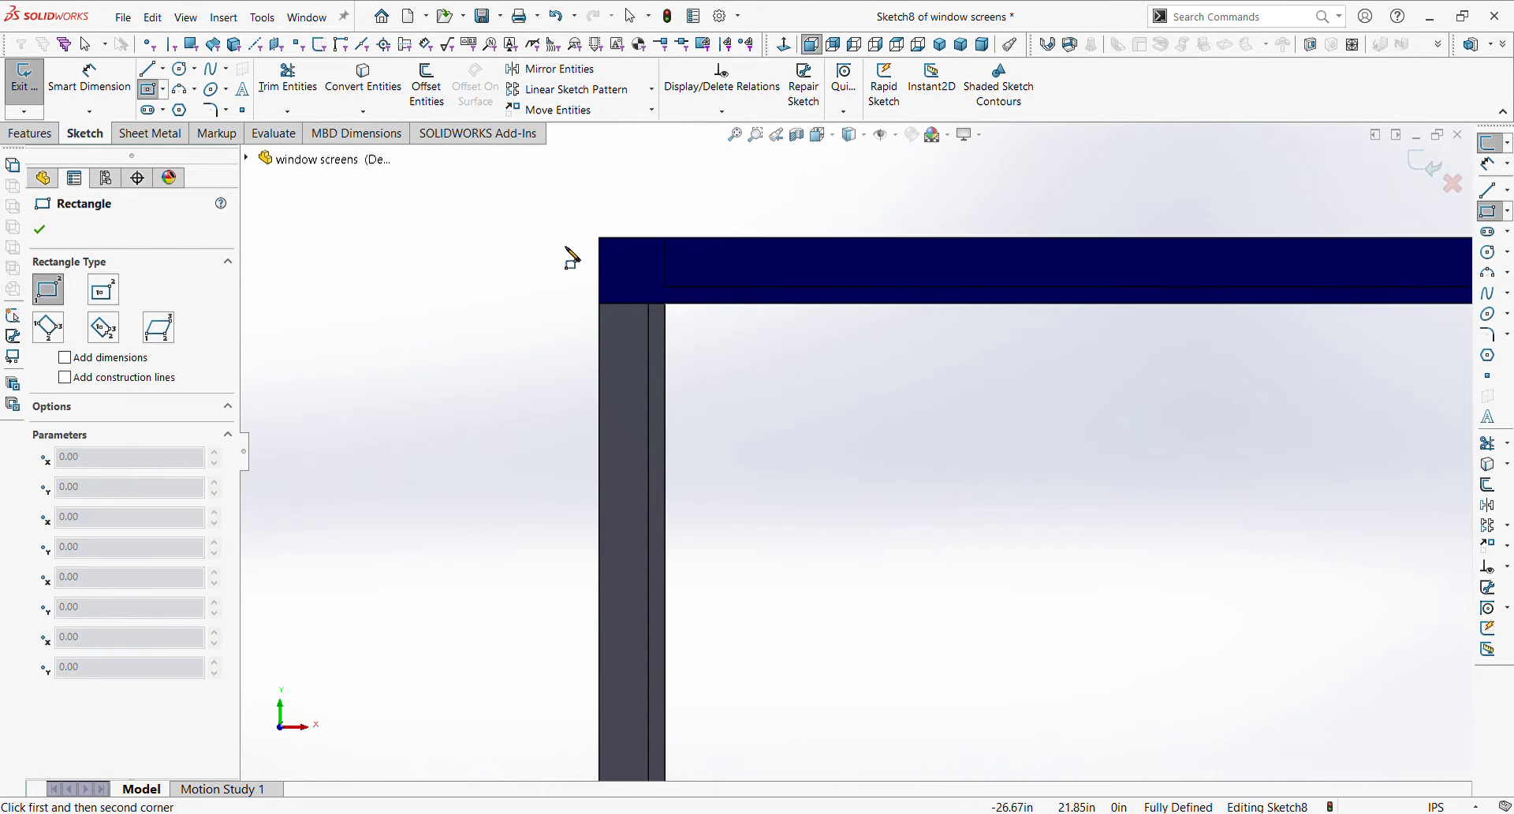
click(601, 238)
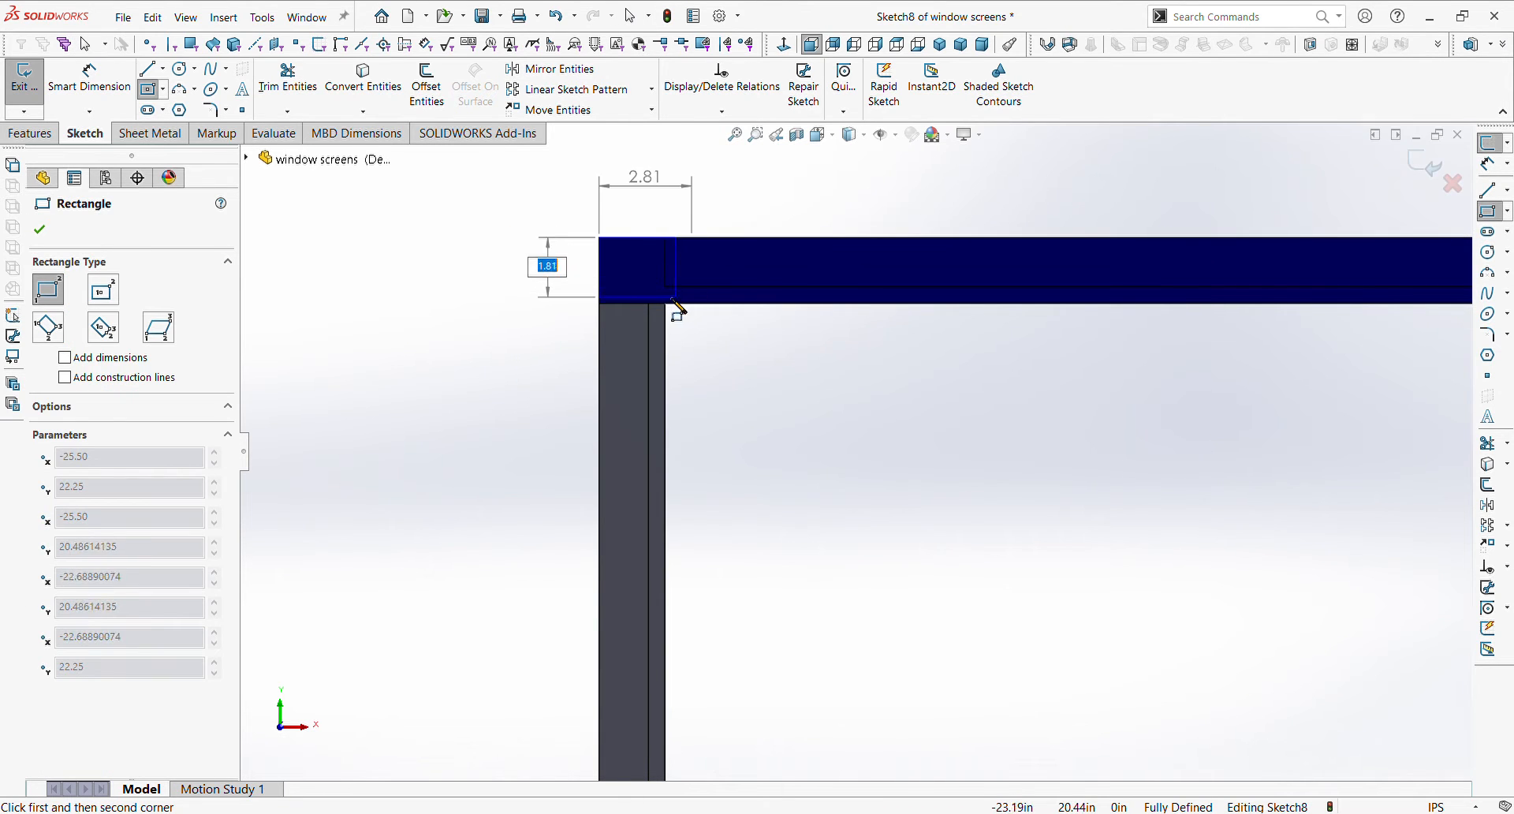
scroll(670, 324, down, 4)
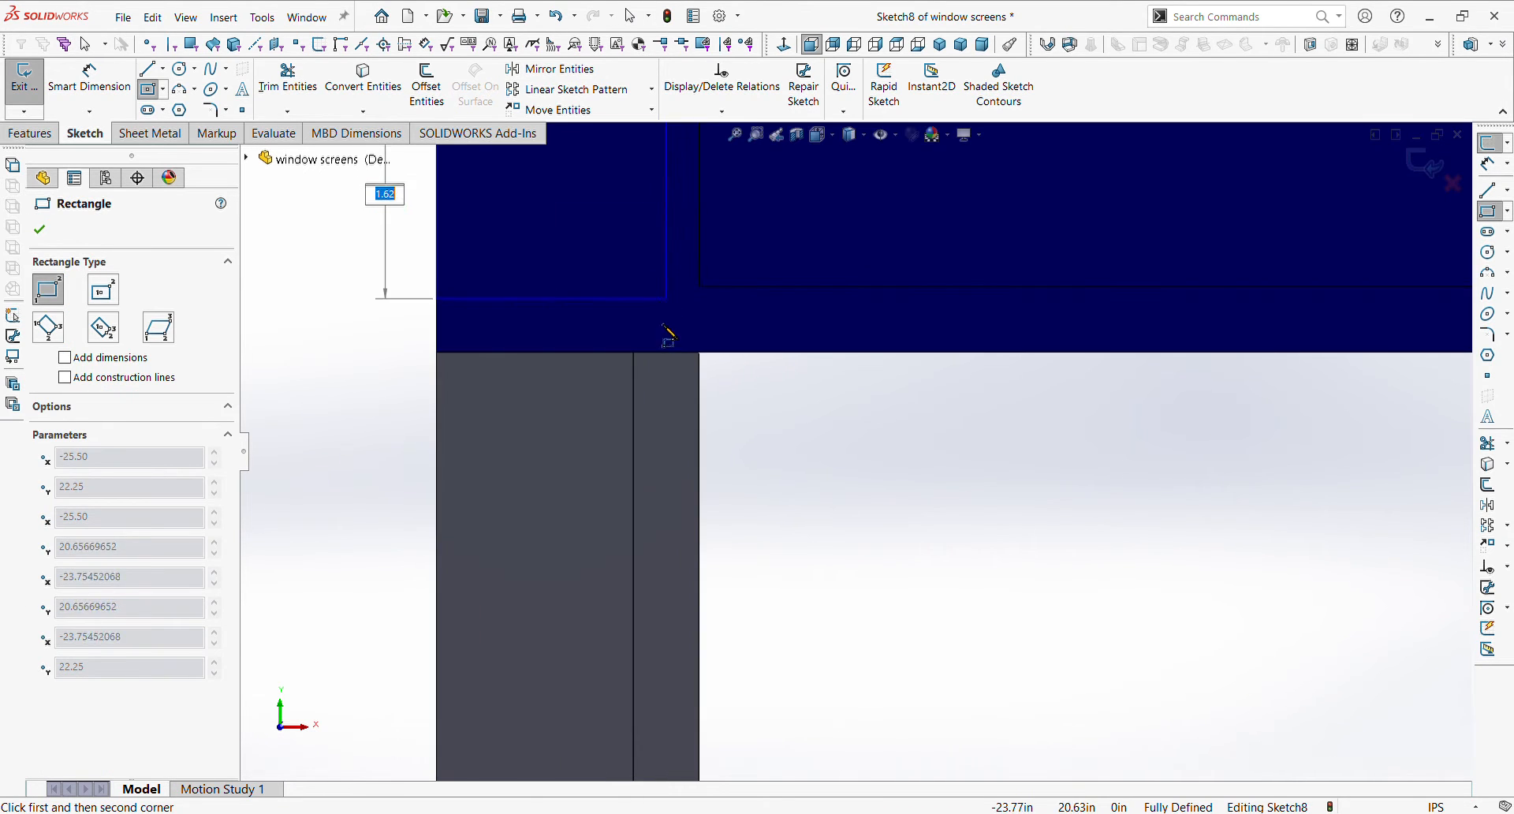
click(635, 357)
key(Escape)
scroll(921, 495, up, 3)
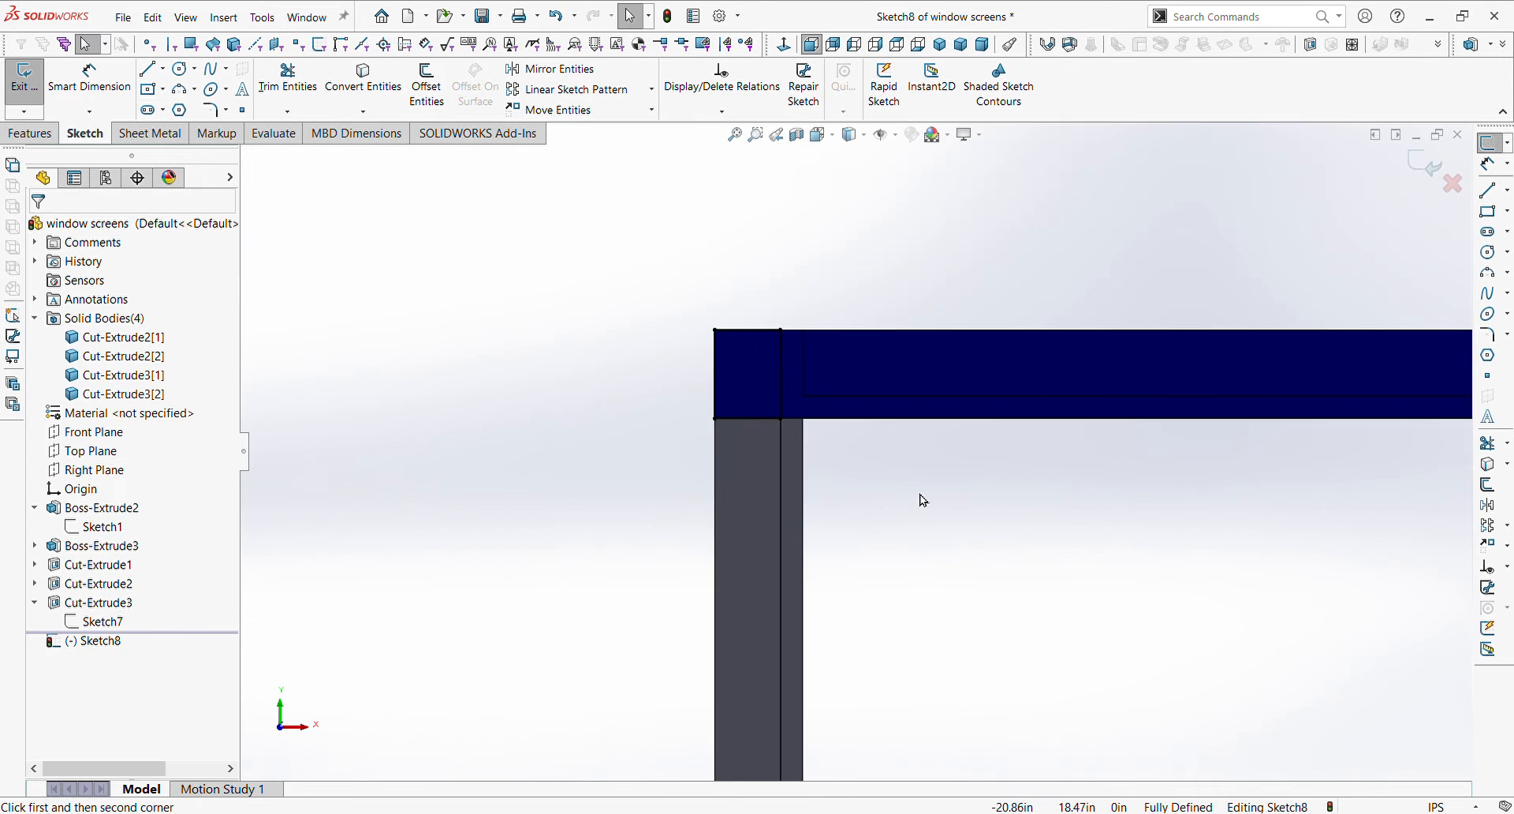
scroll(1031, 505, up, 3)
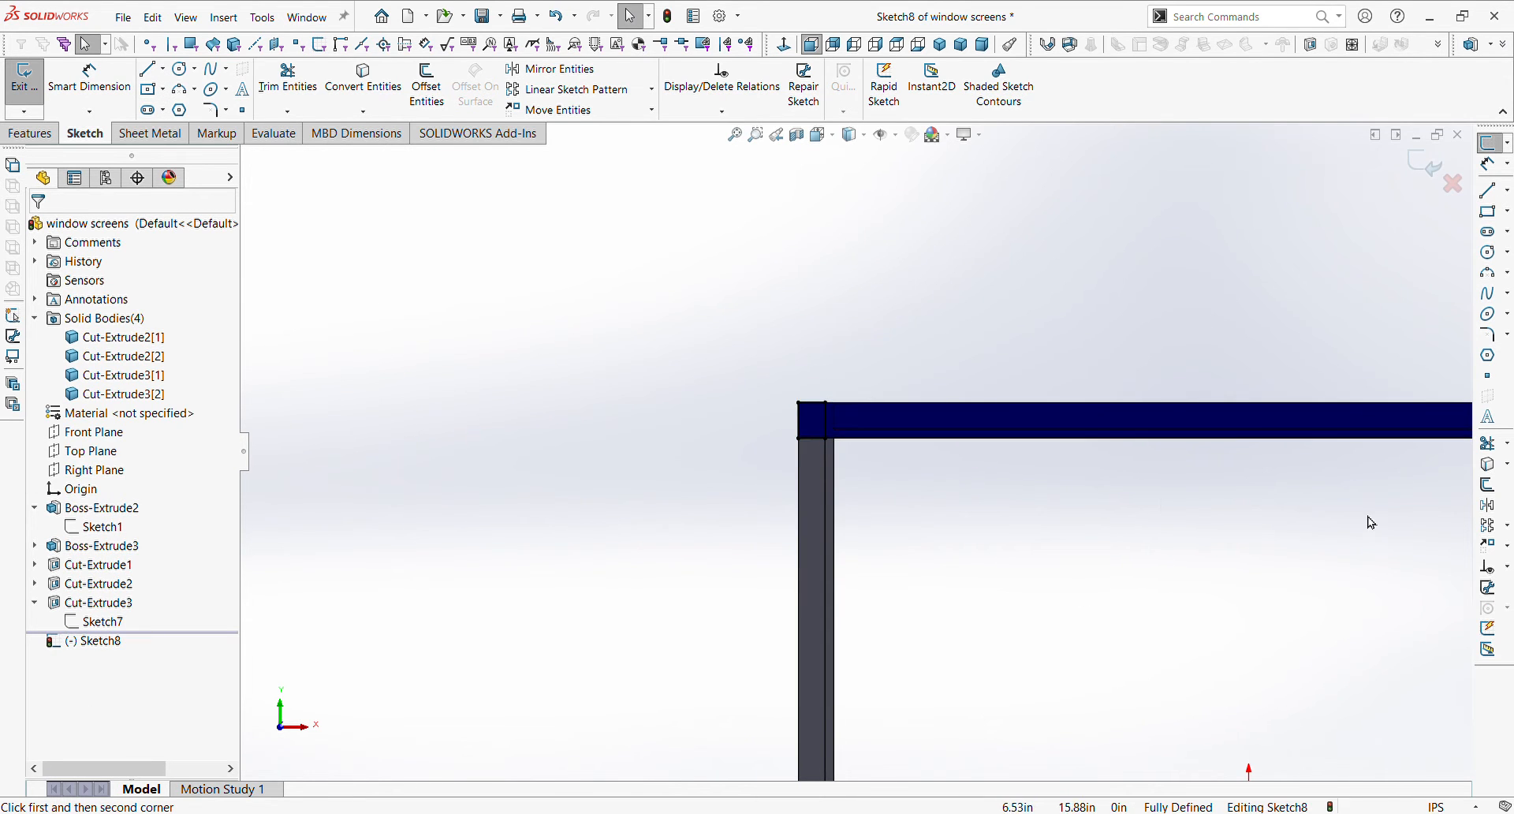
- Start a boss extrusion of the corner rectangles with an Up To Surface end condition ending on the upper rail's recessed face
scroll(1210, 590, up, 3)
middle_drag(1210, 590, 991, 473)
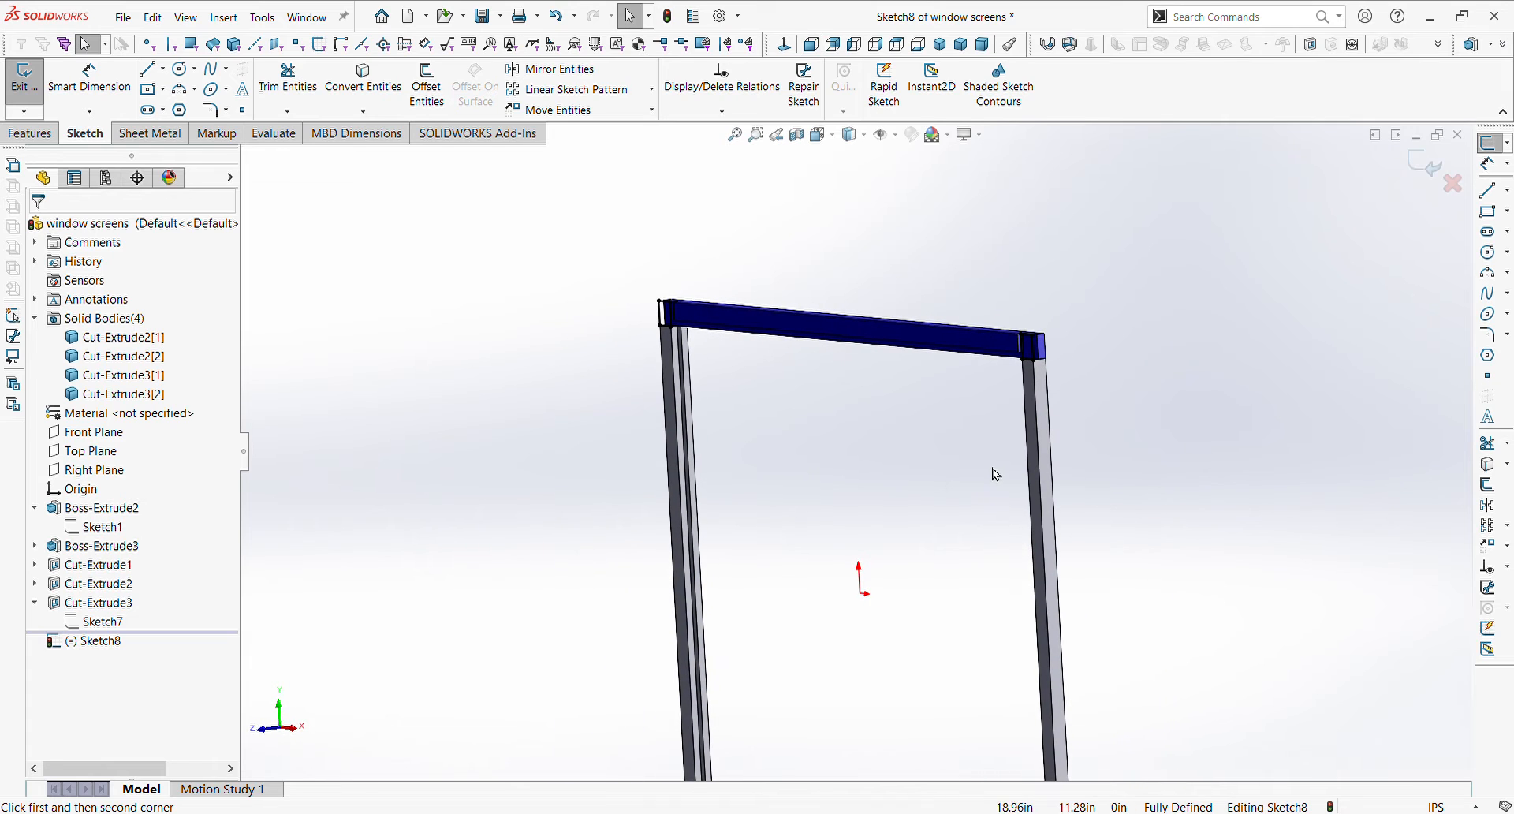
click(32, 134)
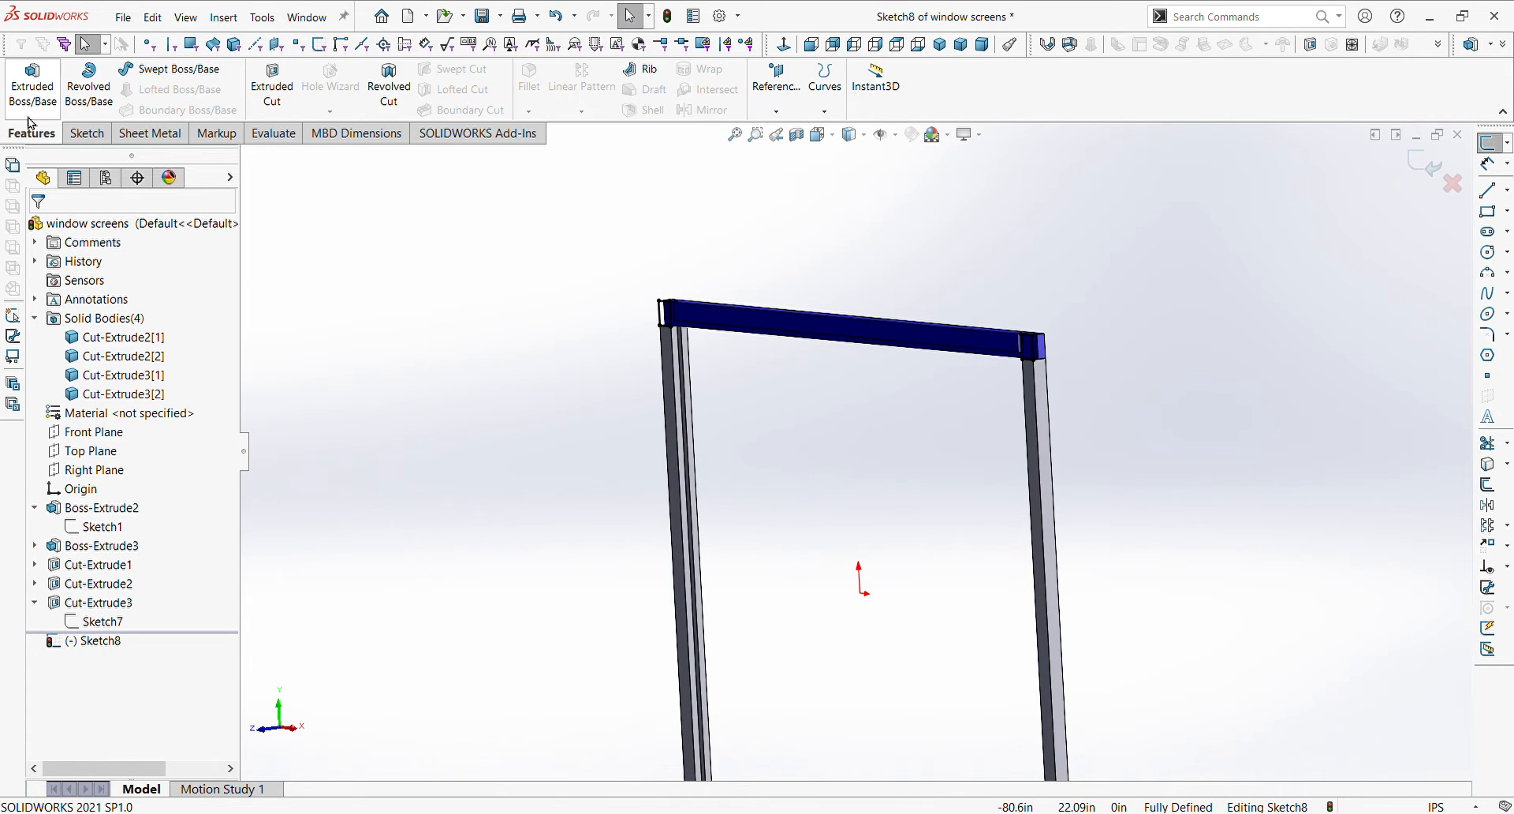
click(32, 83)
click(163, 344)
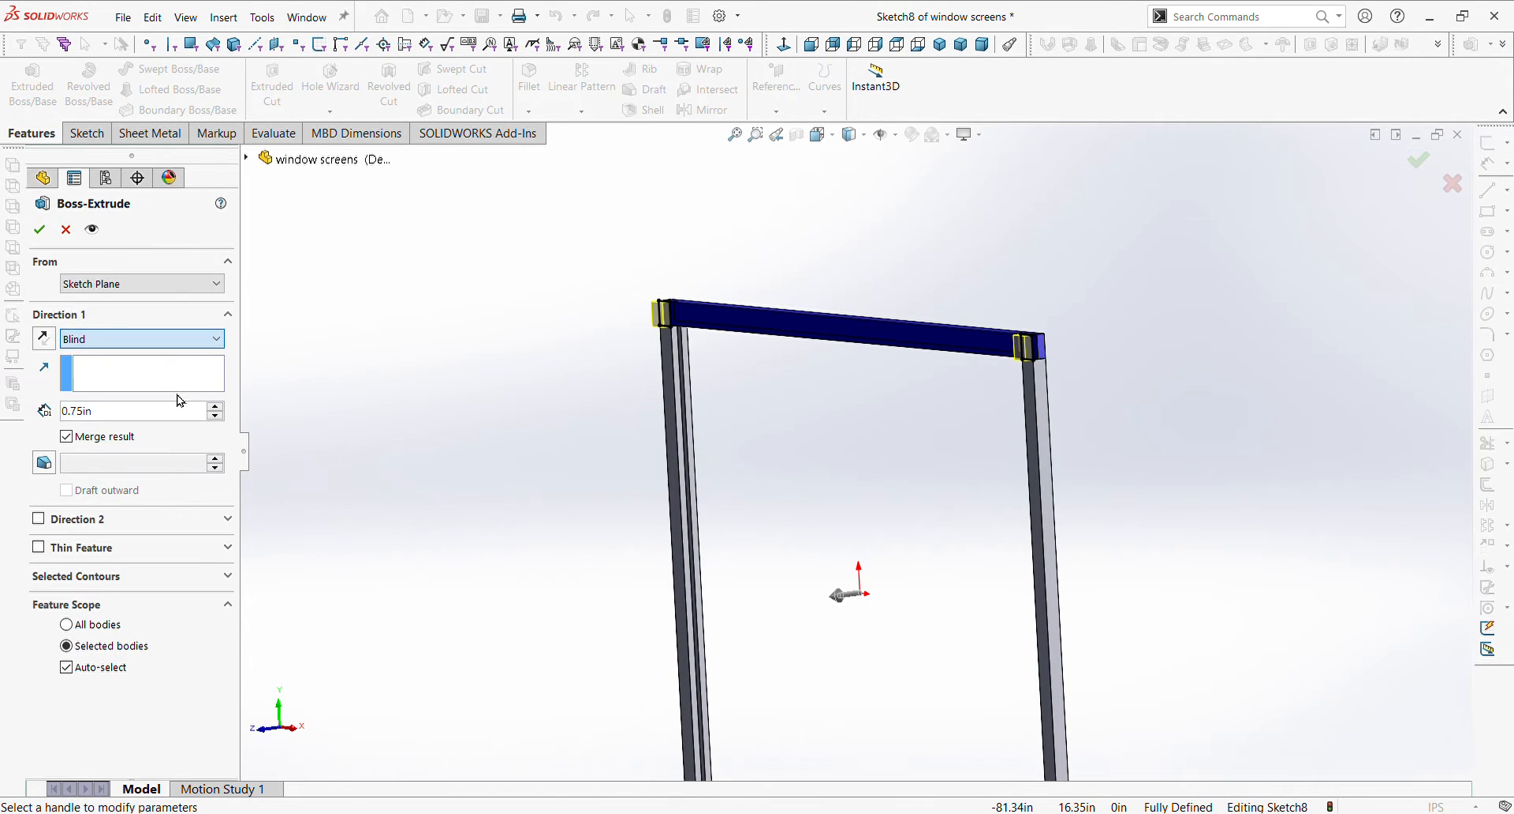
click(177, 400)
scroll(1024, 376, up, 5)
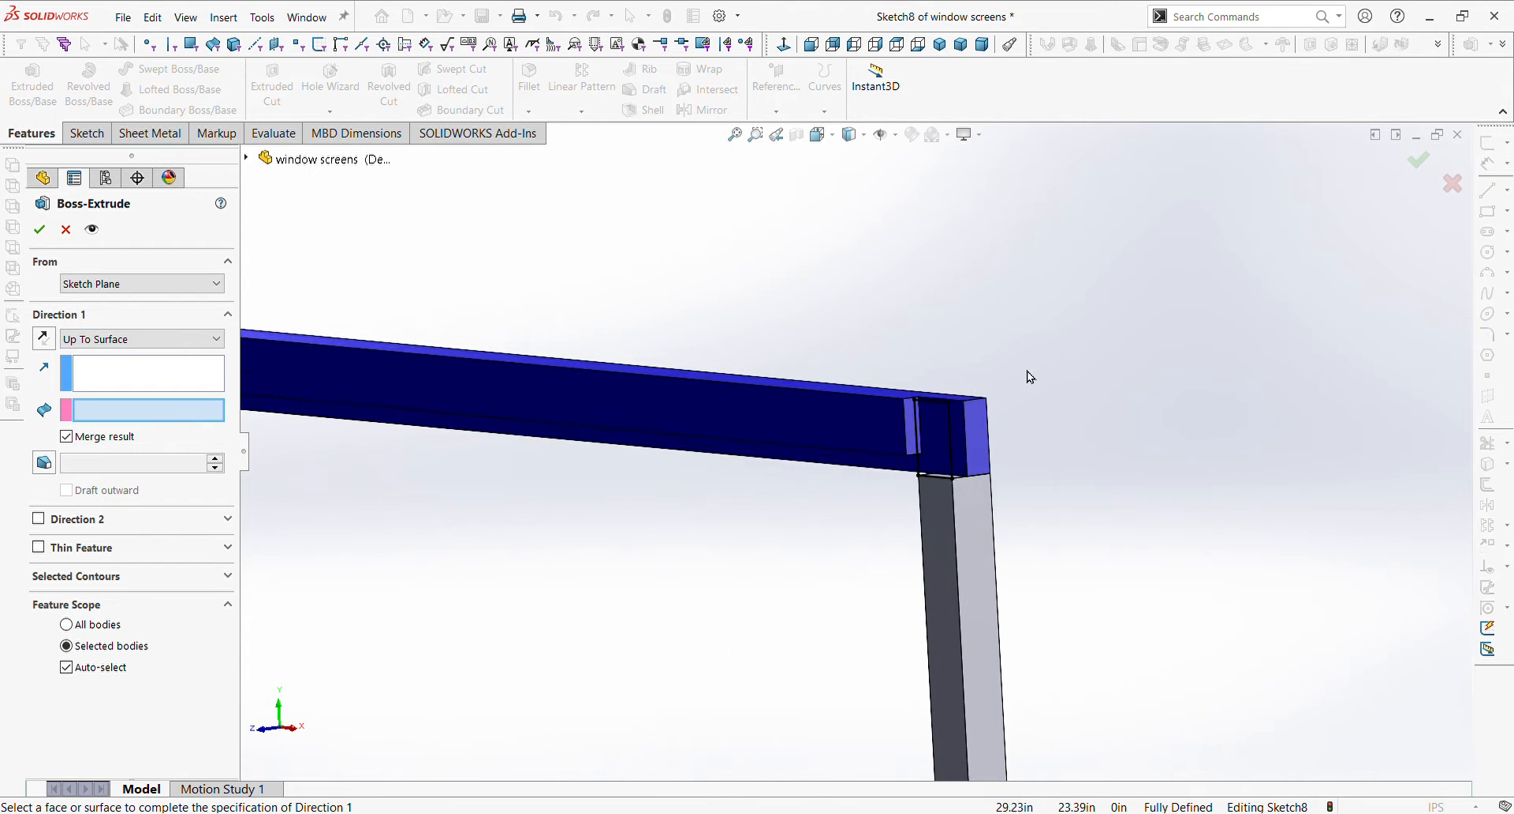
click(959, 448)
scroll(812, 539, down, 10)
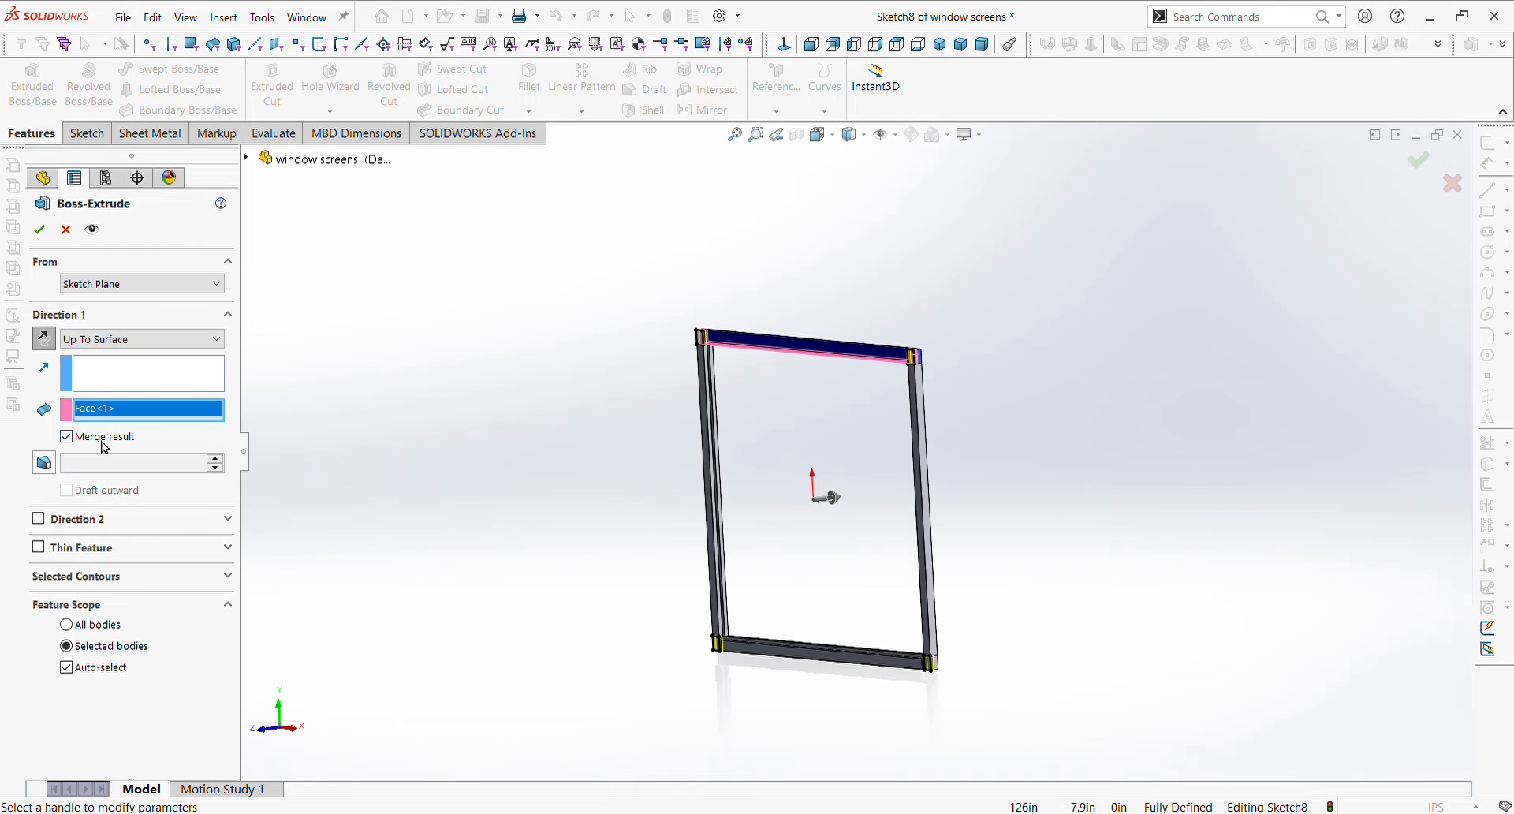
- Turn off automatic body selection, merge the extrusion only with the two vertical members, and complete it
click(67, 667)
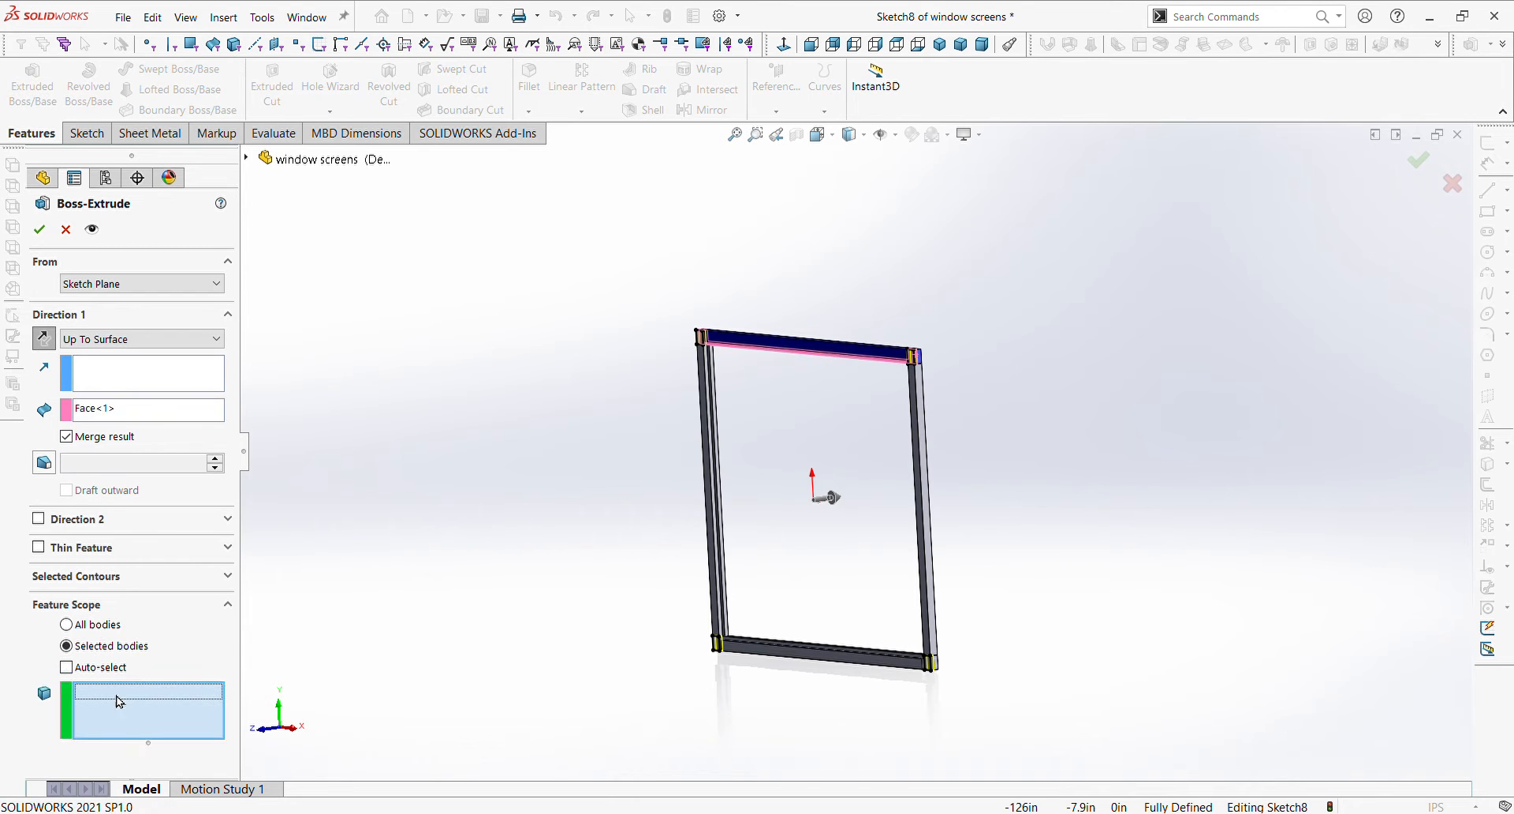
scroll(1051, 507, up, 6)
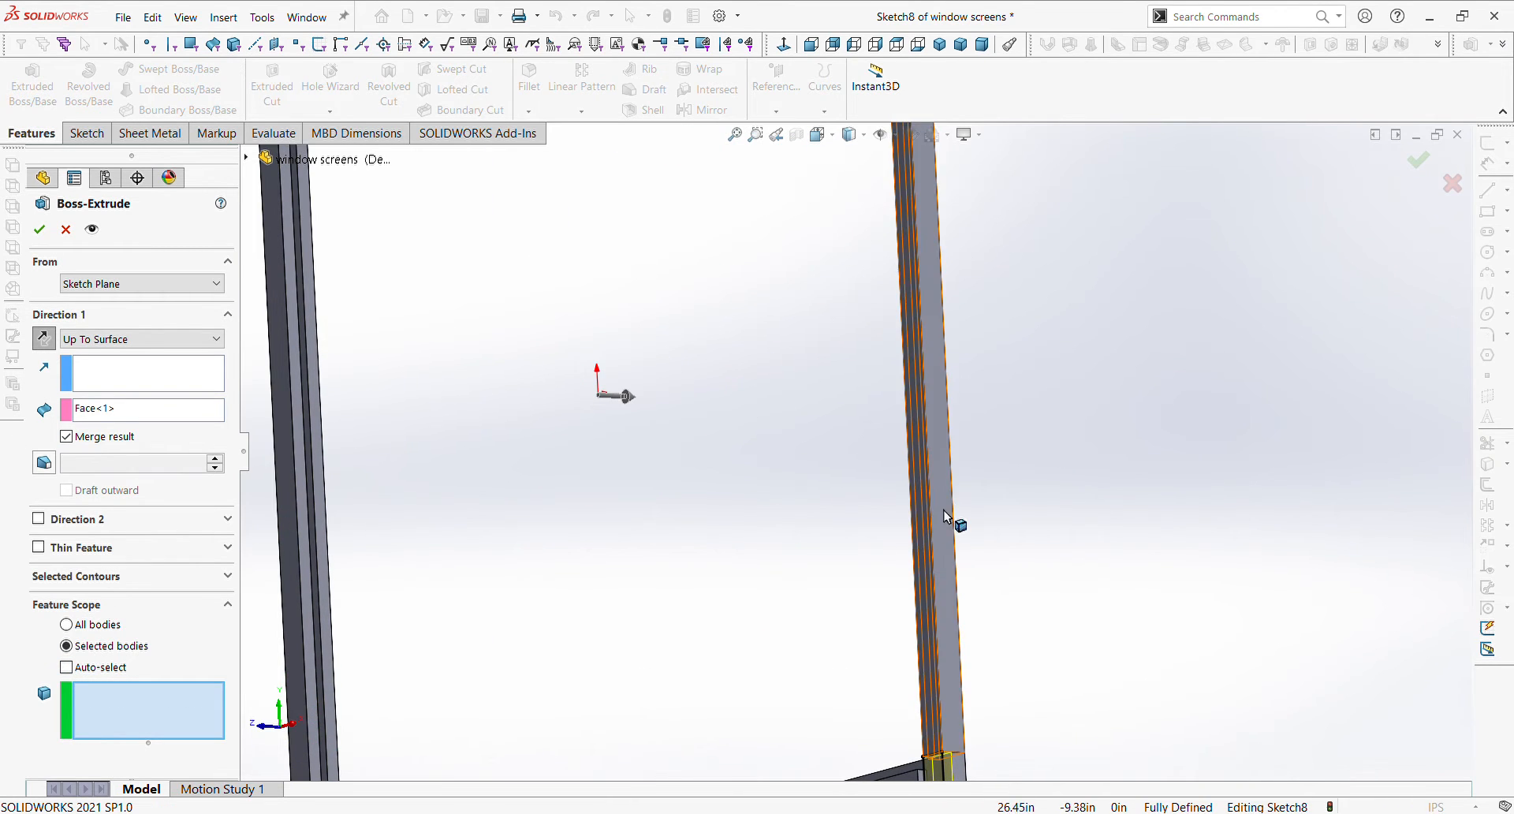
click(915, 526)
click(306, 592)
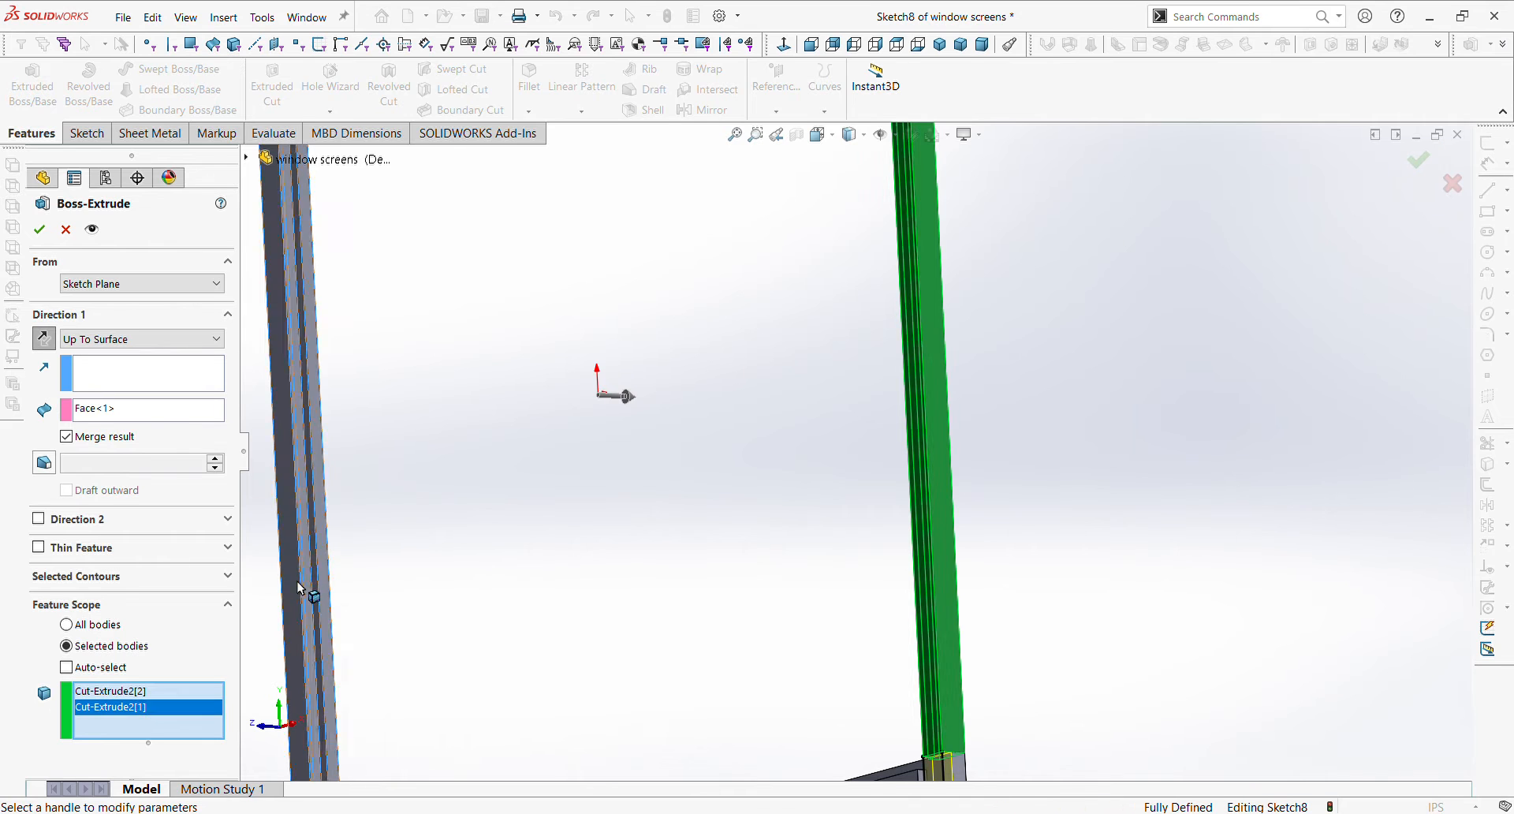
click(45, 235)
- Examine the upper-left corner joint between the extended vertical member and the upper rail
scroll(730, 429, down, 5)
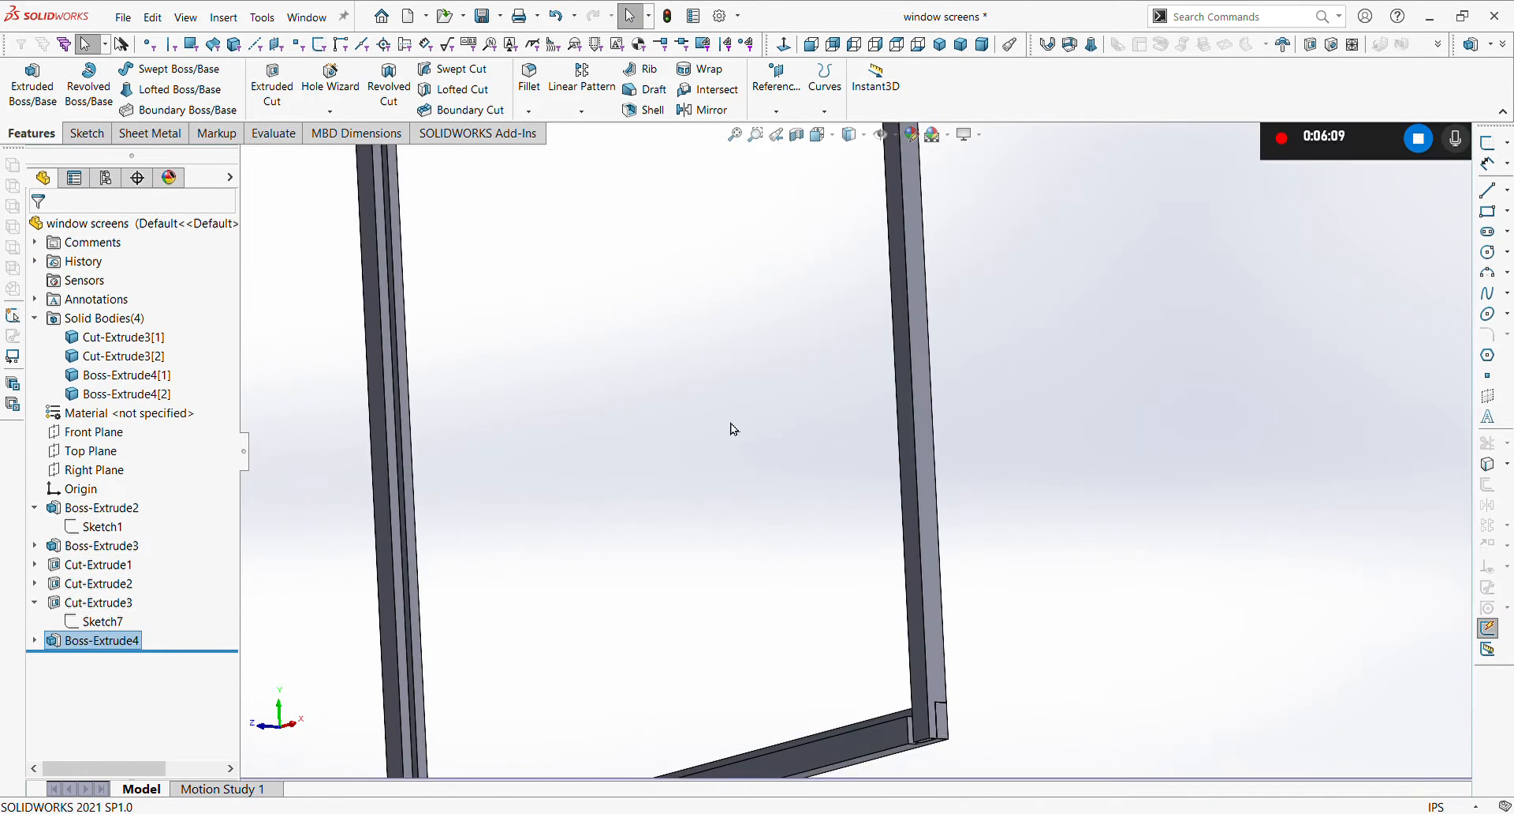
middle_drag(899, 442, 773, 381)
scroll(710, 377, up, 5)
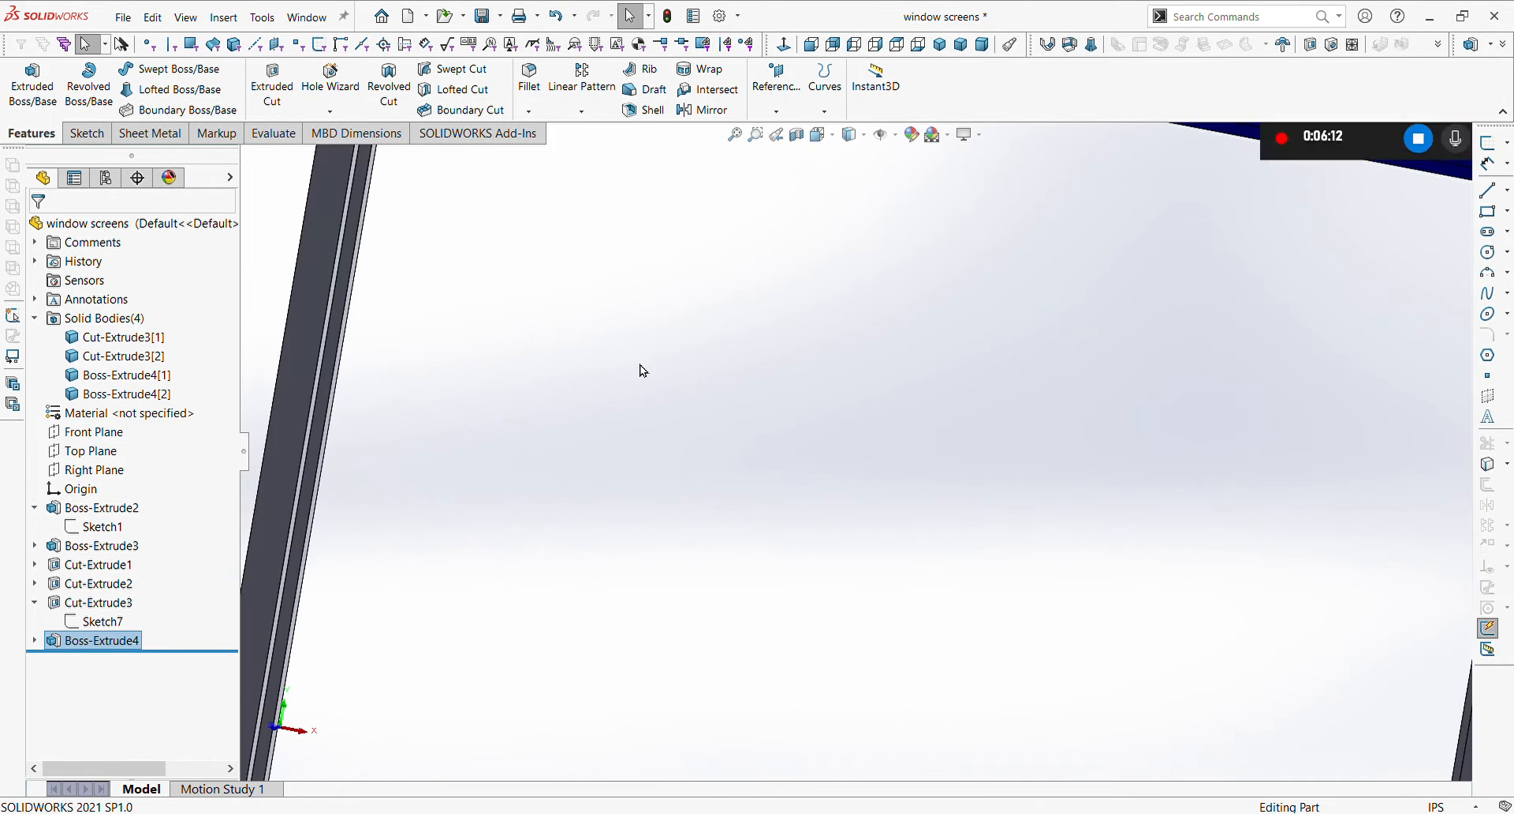
scroll(642, 372, down, 2)
middle_drag(635, 369, 622, 287)
scroll(623, 281, down, 2)
scroll(623, 282, up, 8)
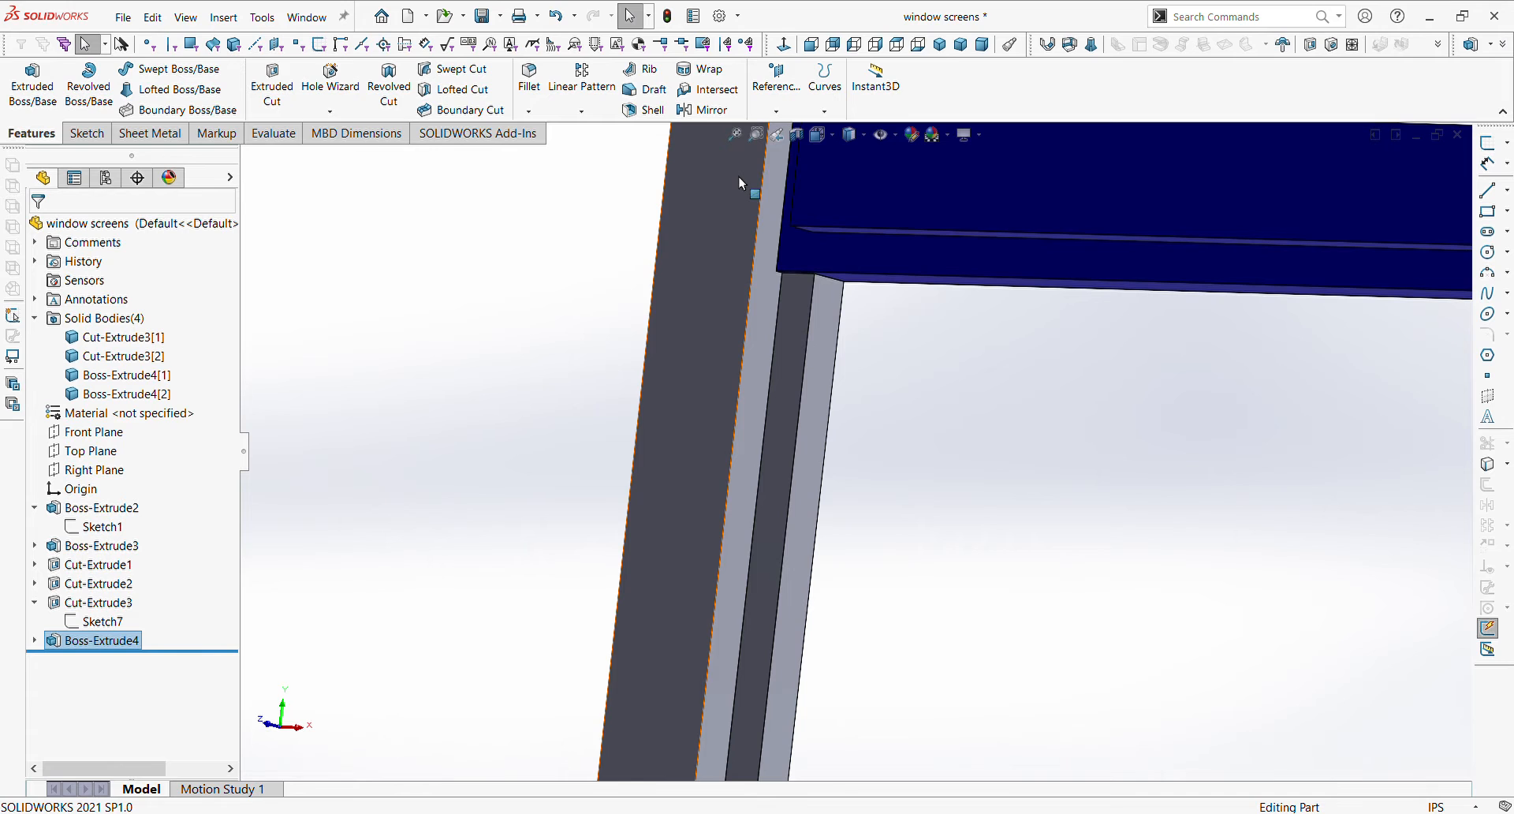
click(547, 446)
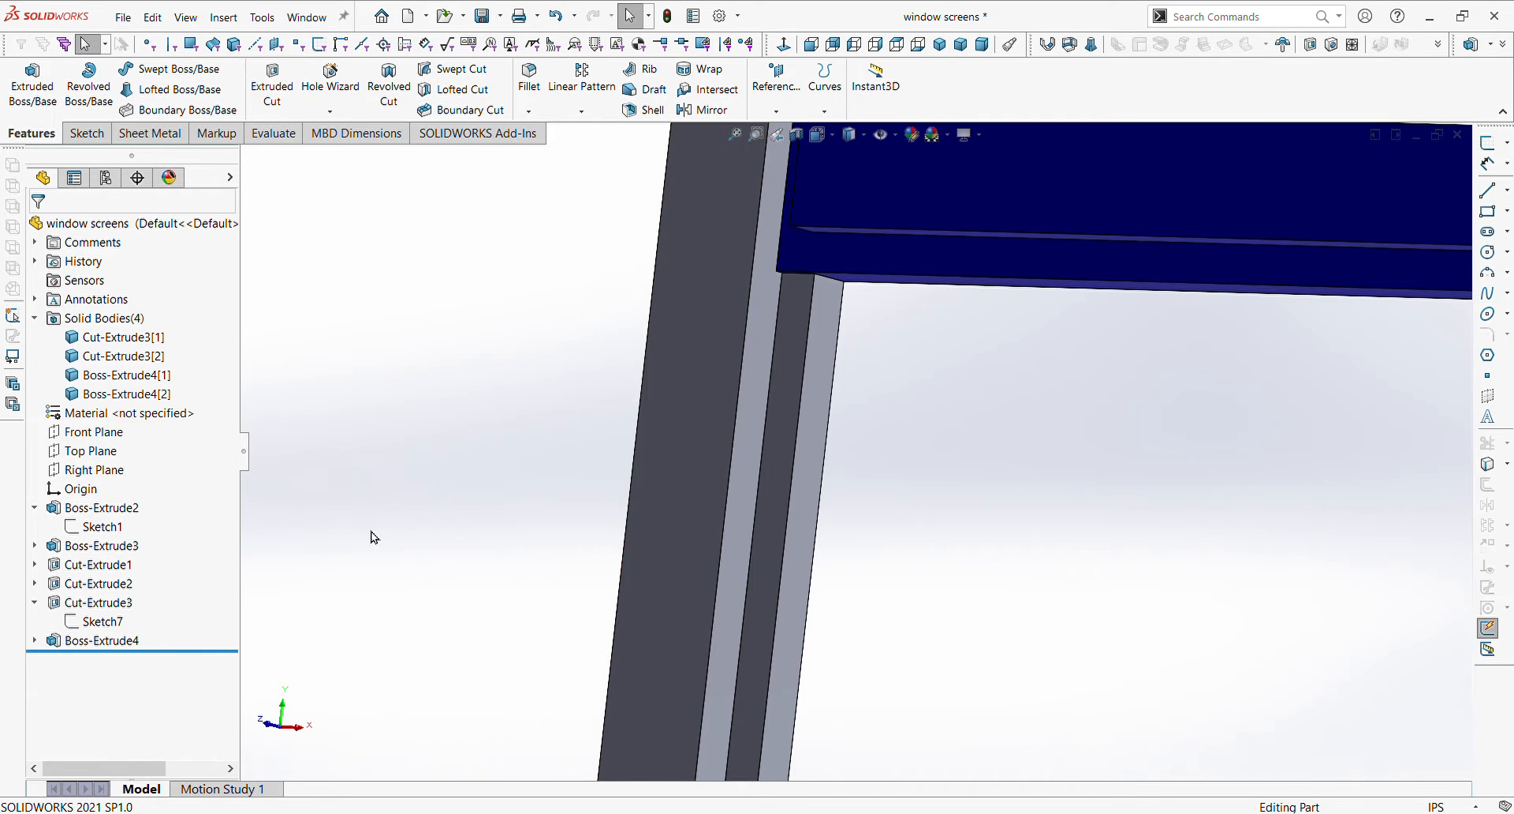
scroll(899, 311, down, 5)
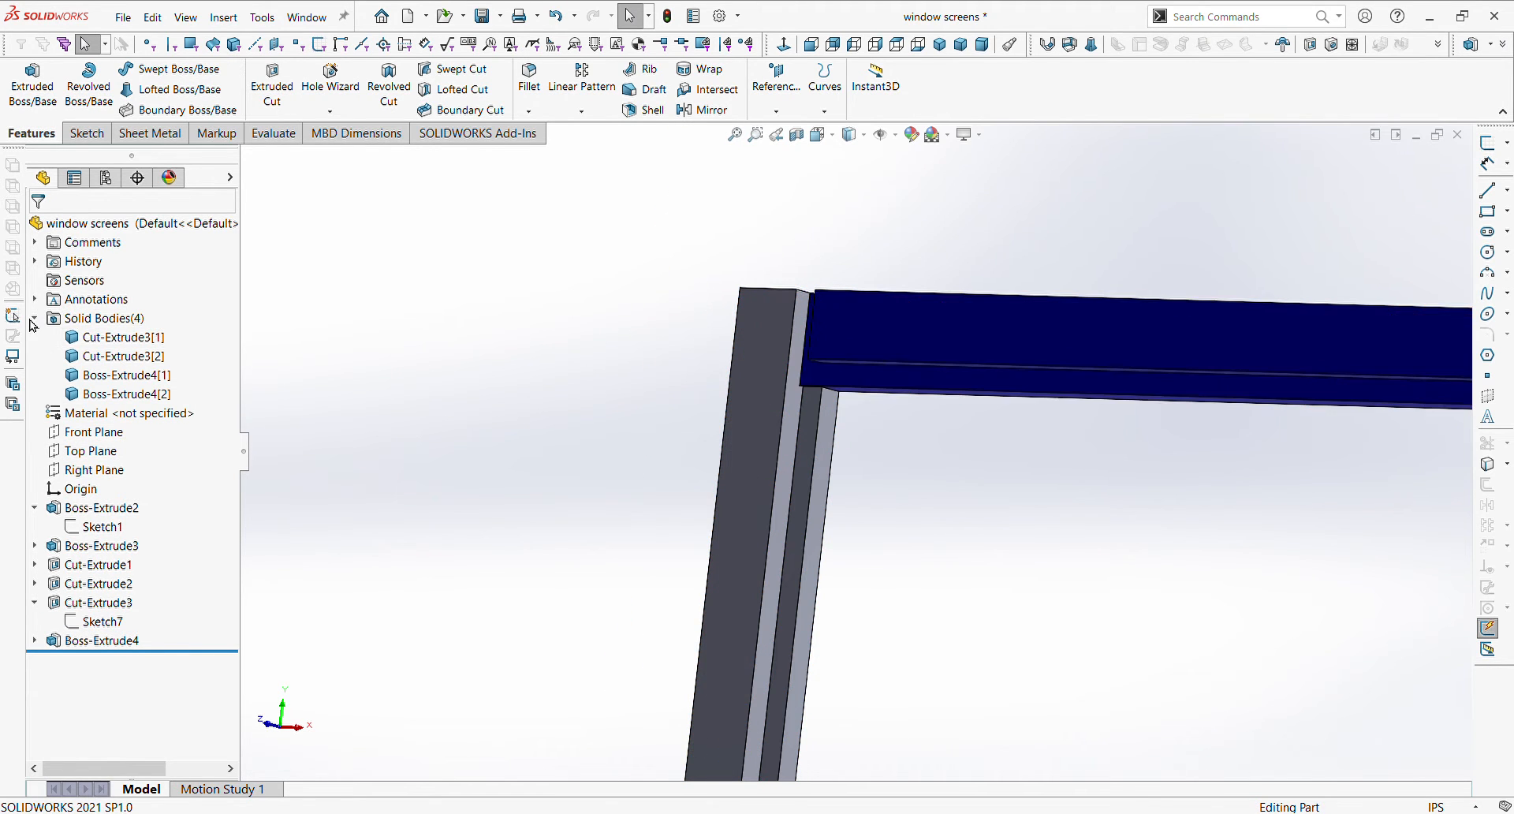
- Isolate the left vertical member's body and inspect its extended upper end
click(127, 400)
ctrl+click(127, 383)
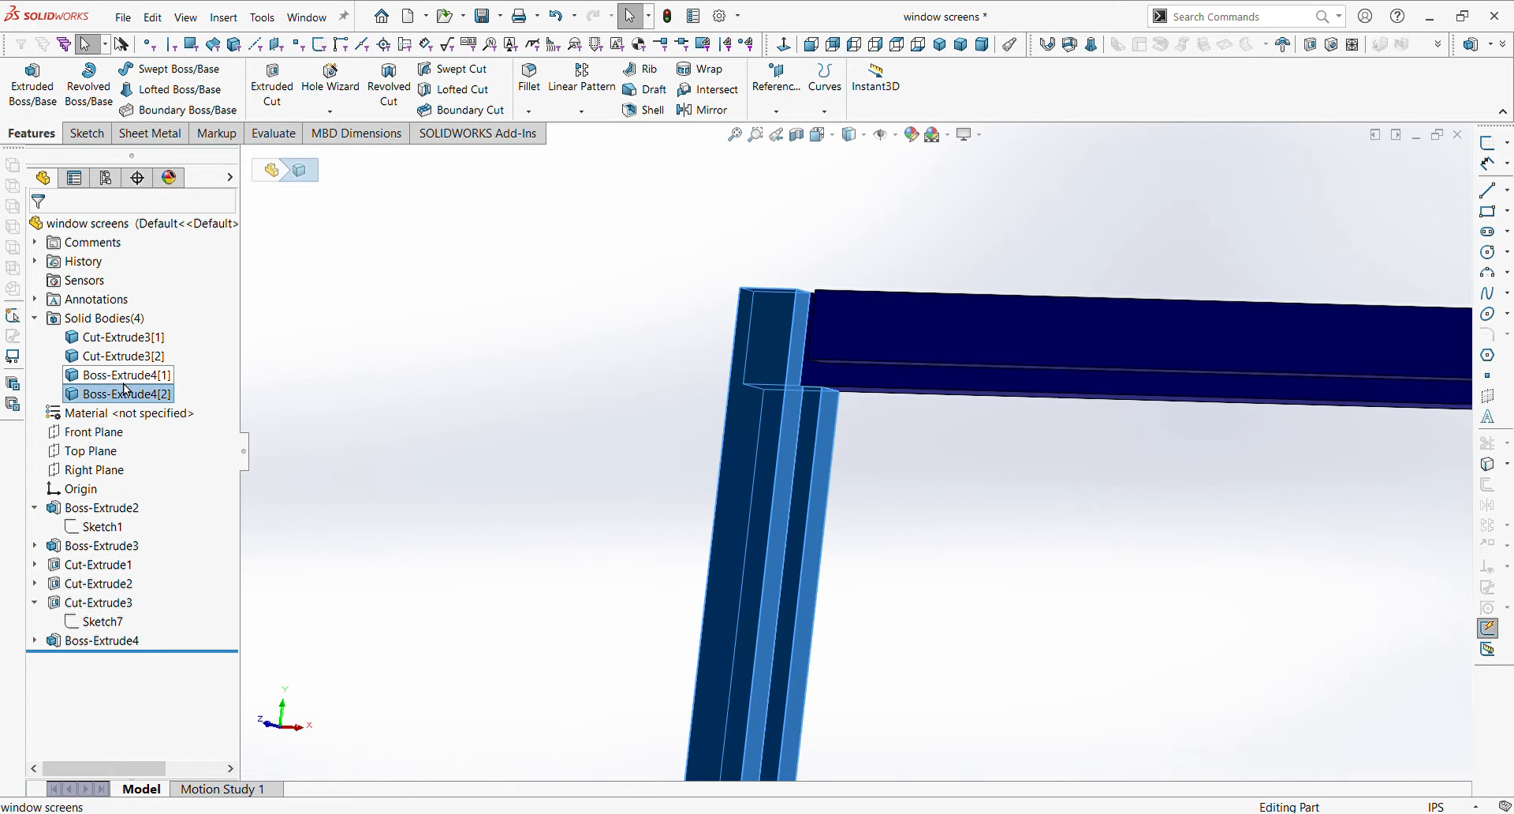
click(126, 394)
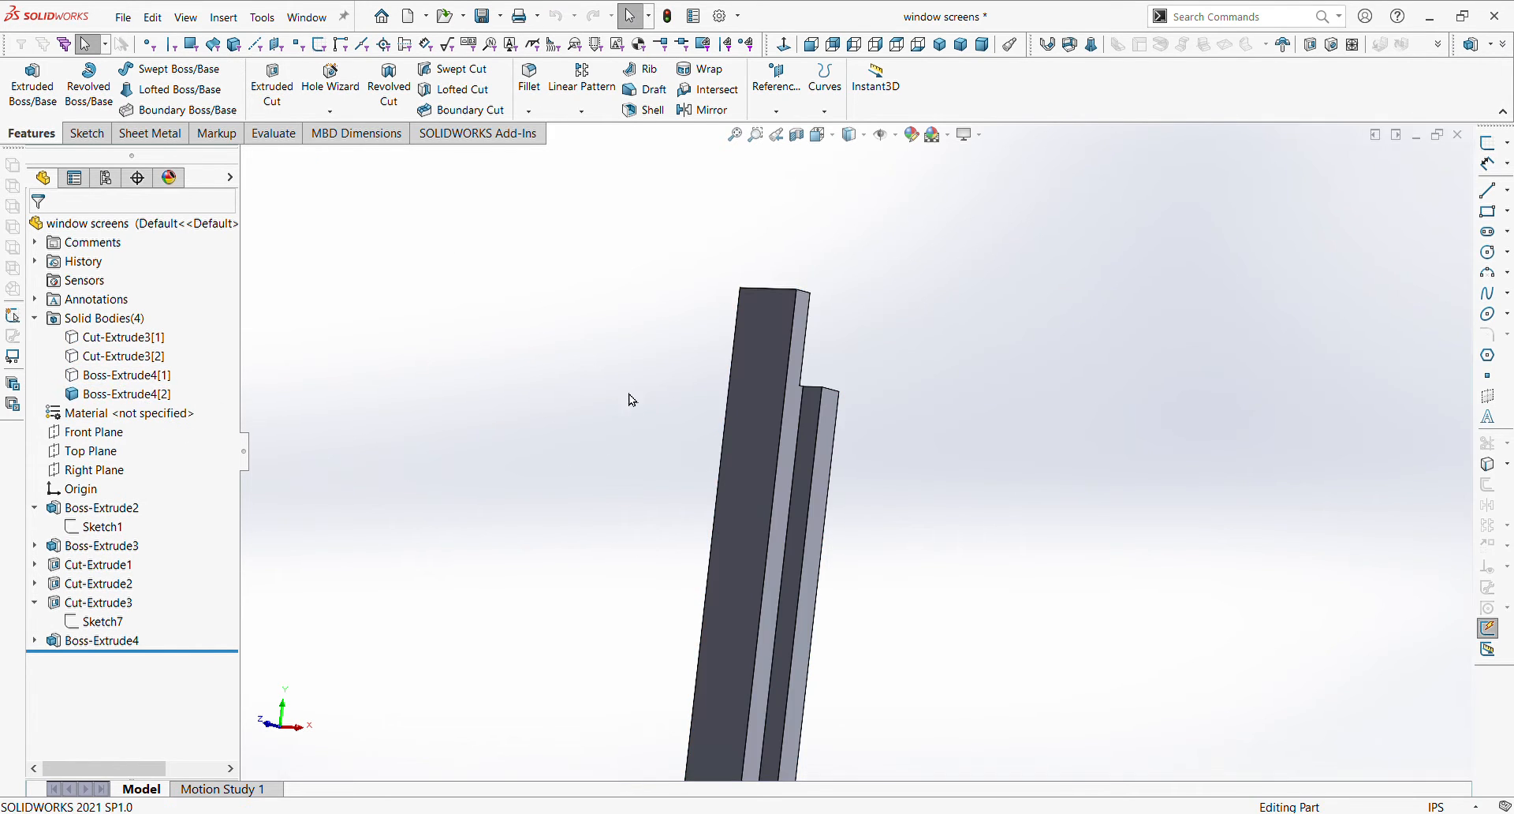
middle_drag(717, 516, 667, 716)
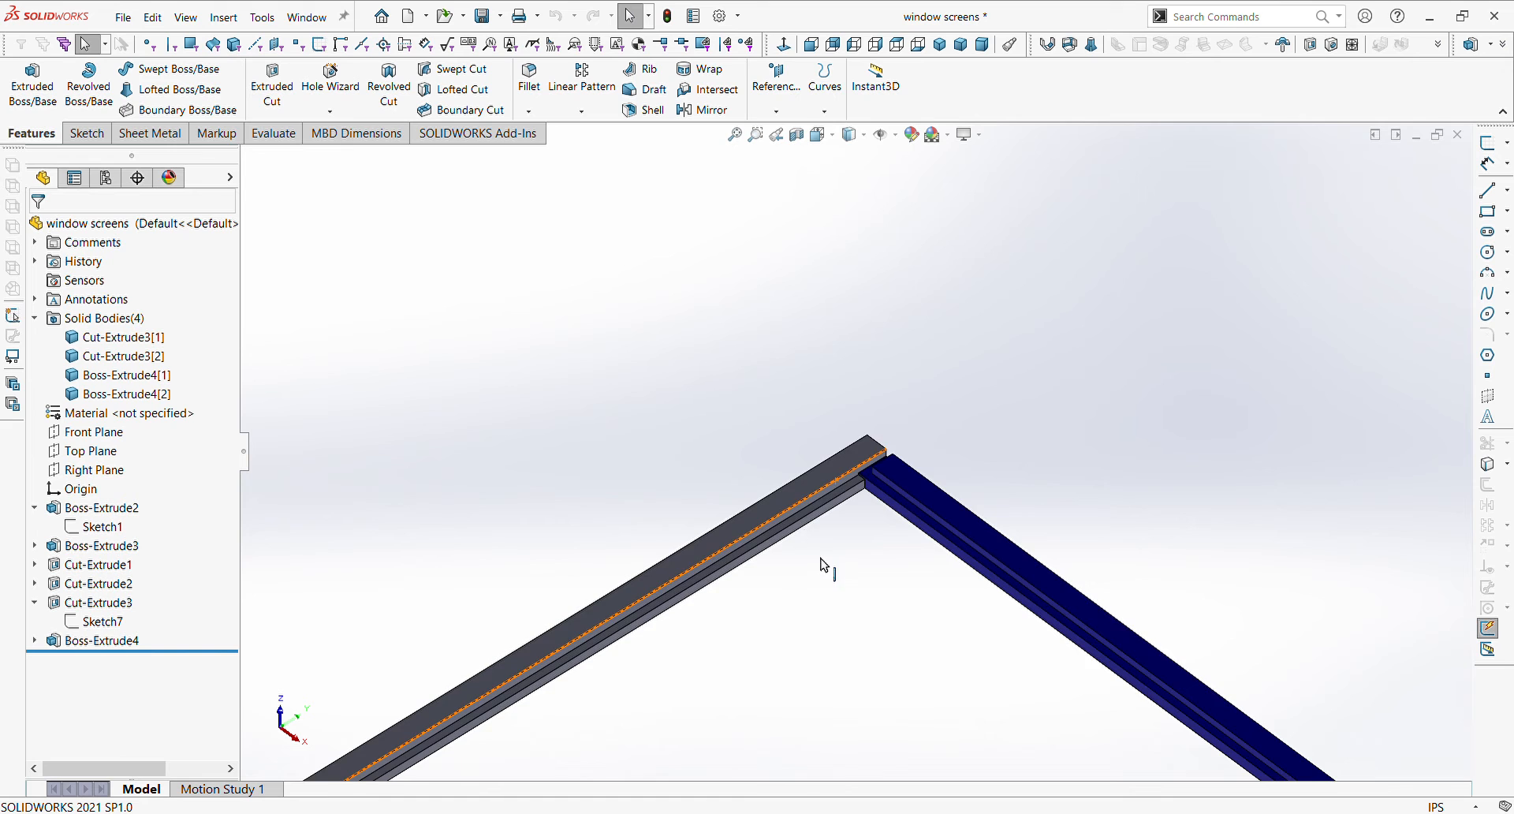
- Inspect the upper-left joint up close and identify the cut features behind the stepped faces of the vertical member and rail
scroll(822, 561, up, 5)
middle_drag(791, 520, 840, 545)
scroll(803, 394, down, 5)
middle_drag(802, 360, 918, 357)
click(809, 590)
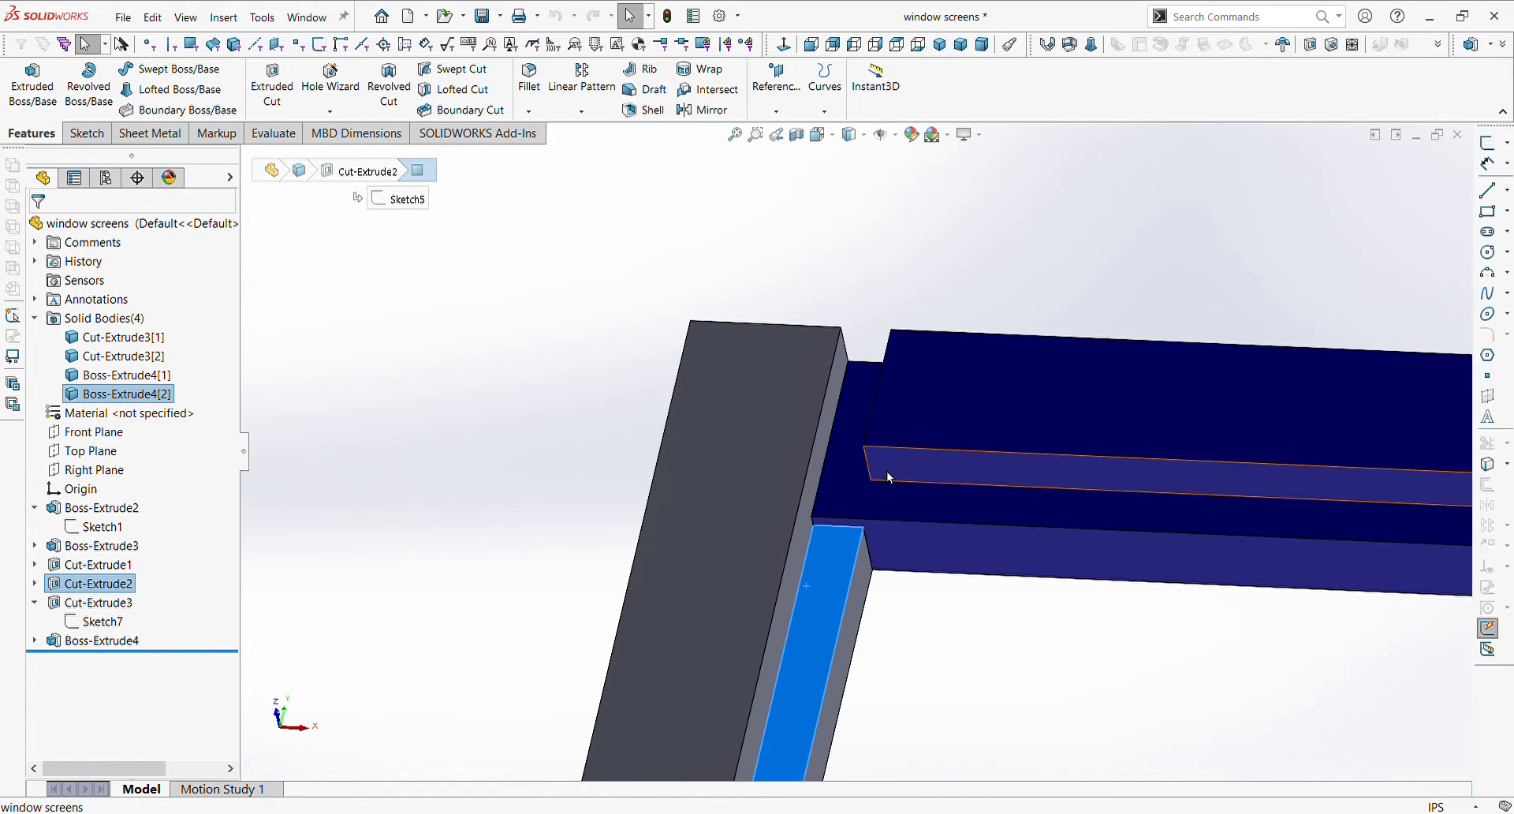
click(913, 498)
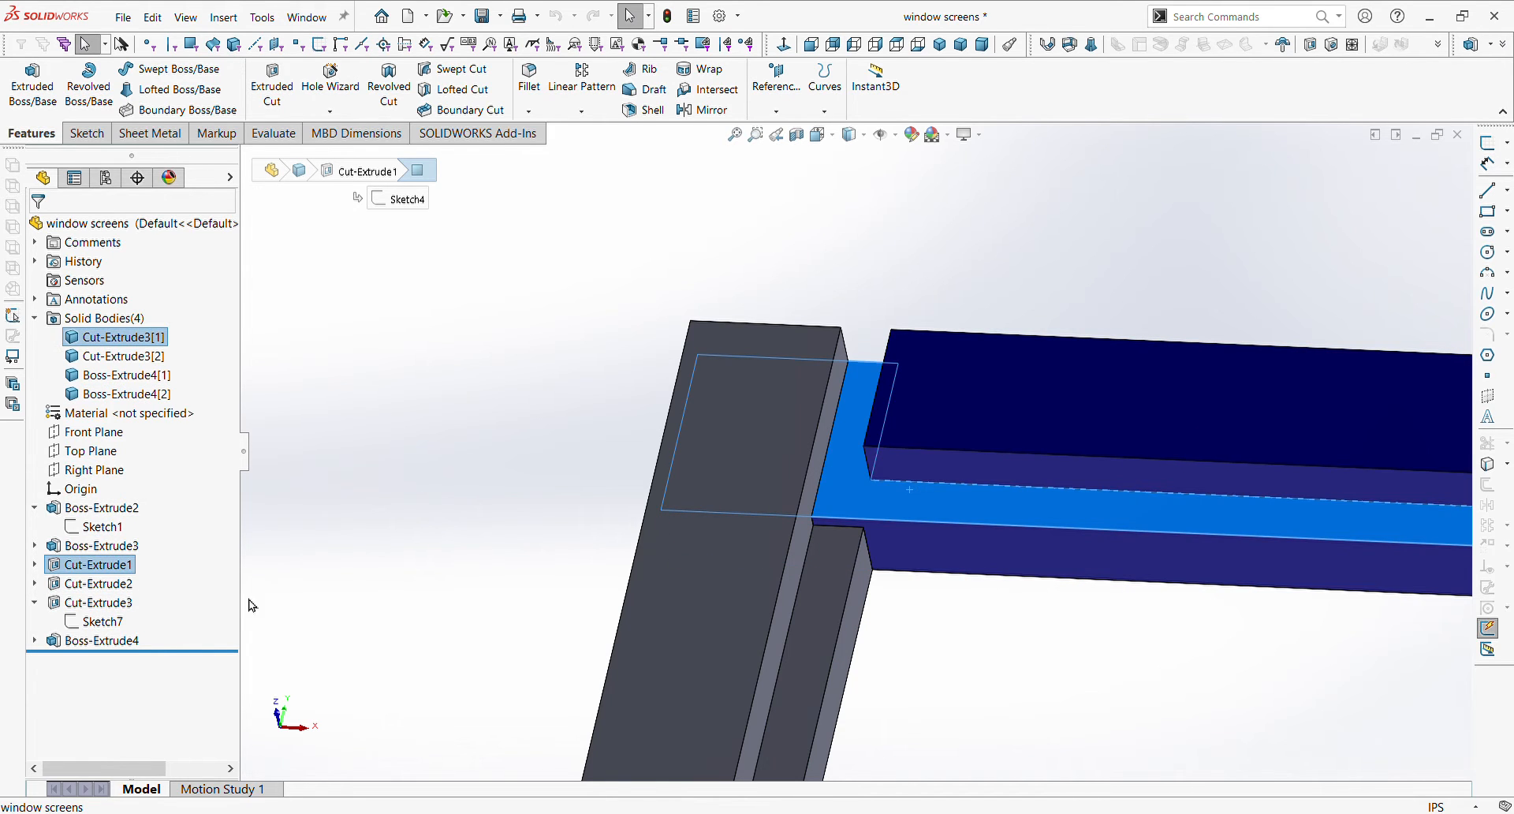
click(99, 569)
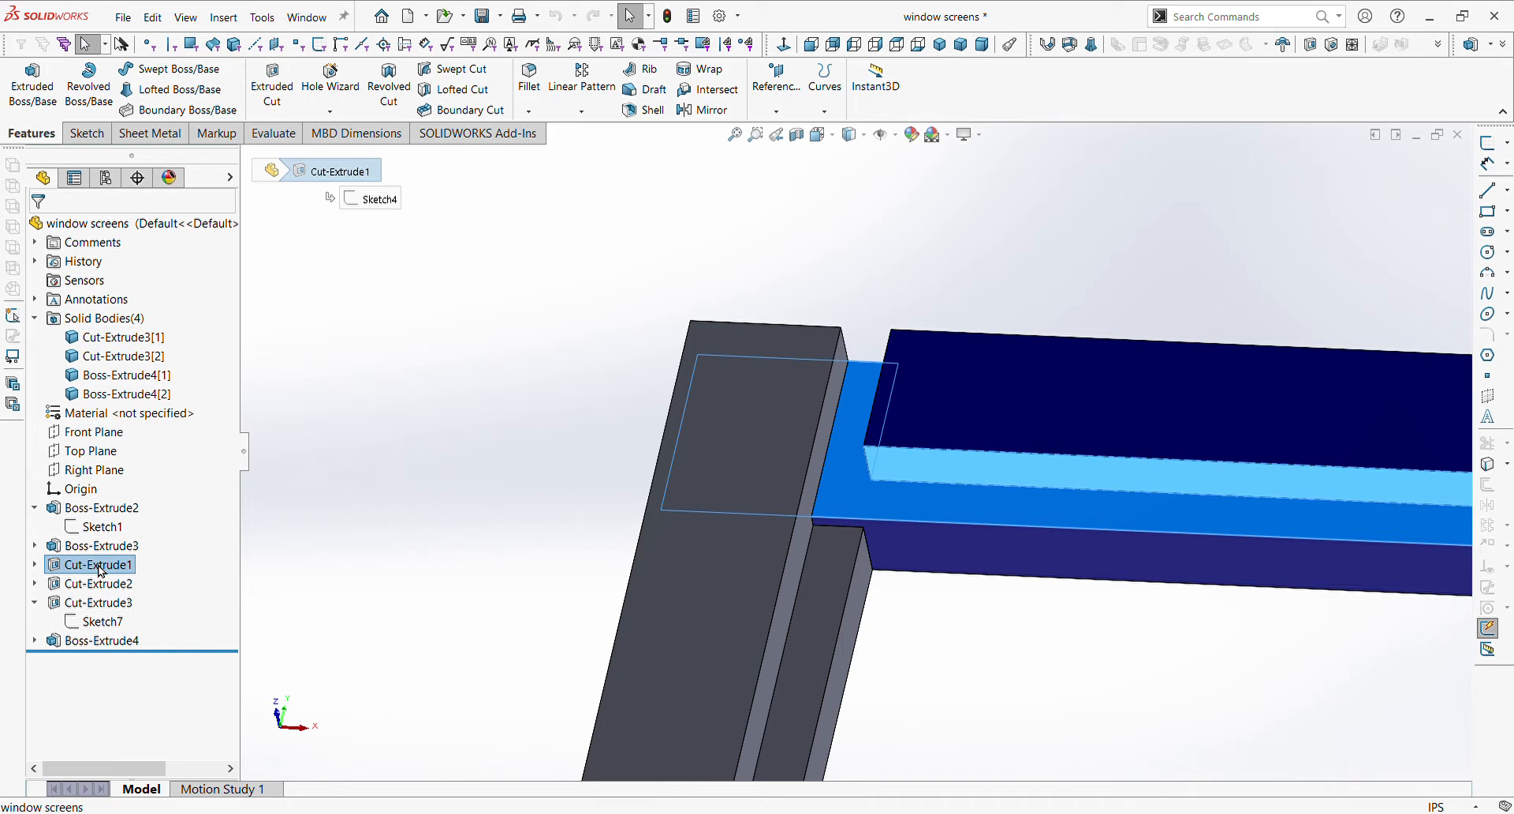
- Open the sketch of the second cut on the vertical members, check it at the upper-left corner, and close it
click(102, 586)
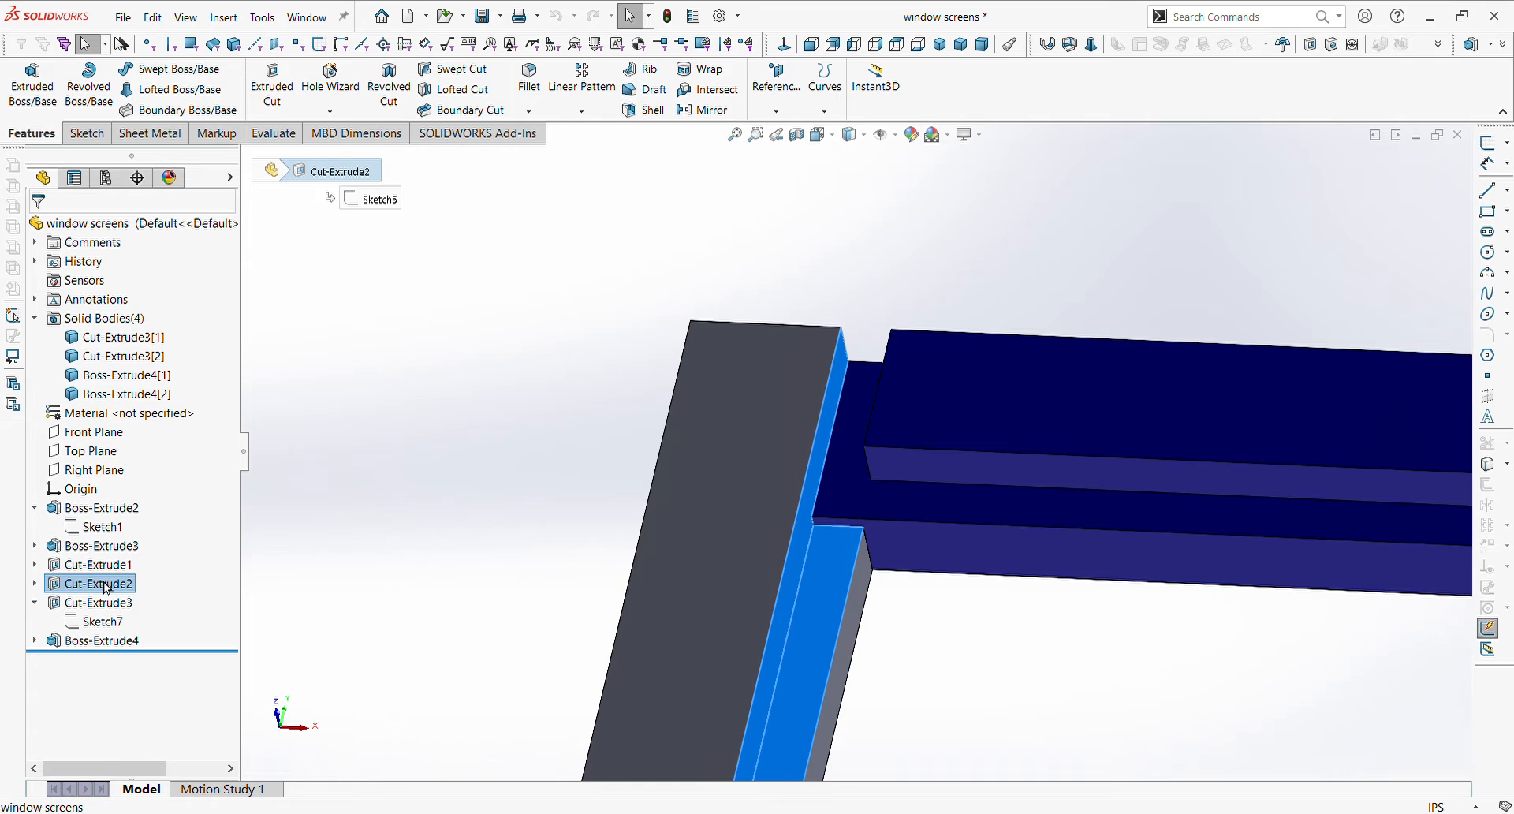
click(147, 468)
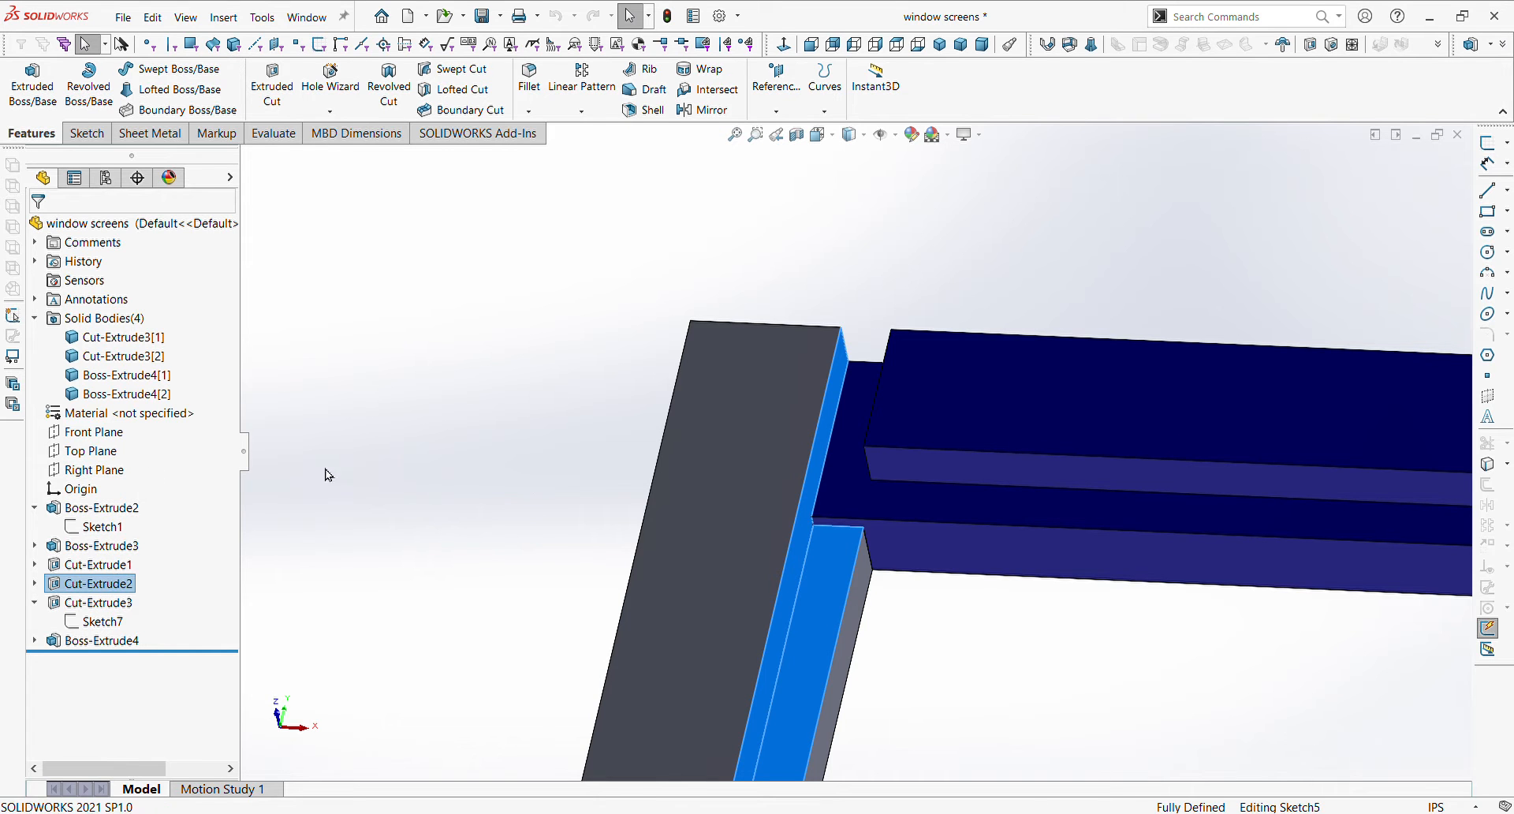
key(ctrl+8)
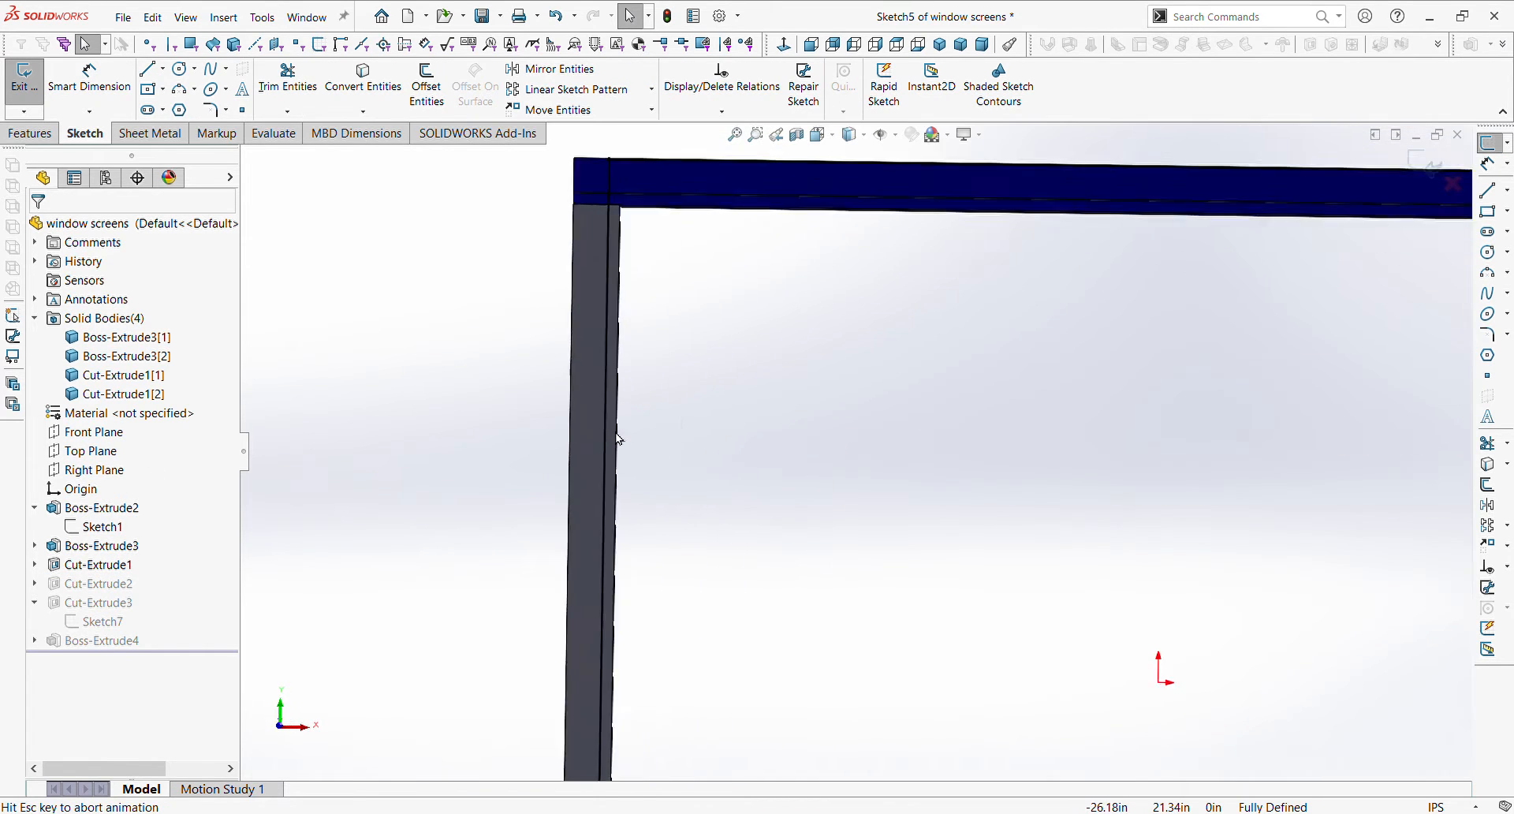
scroll(649, 183, down, 4)
click(675, 16)
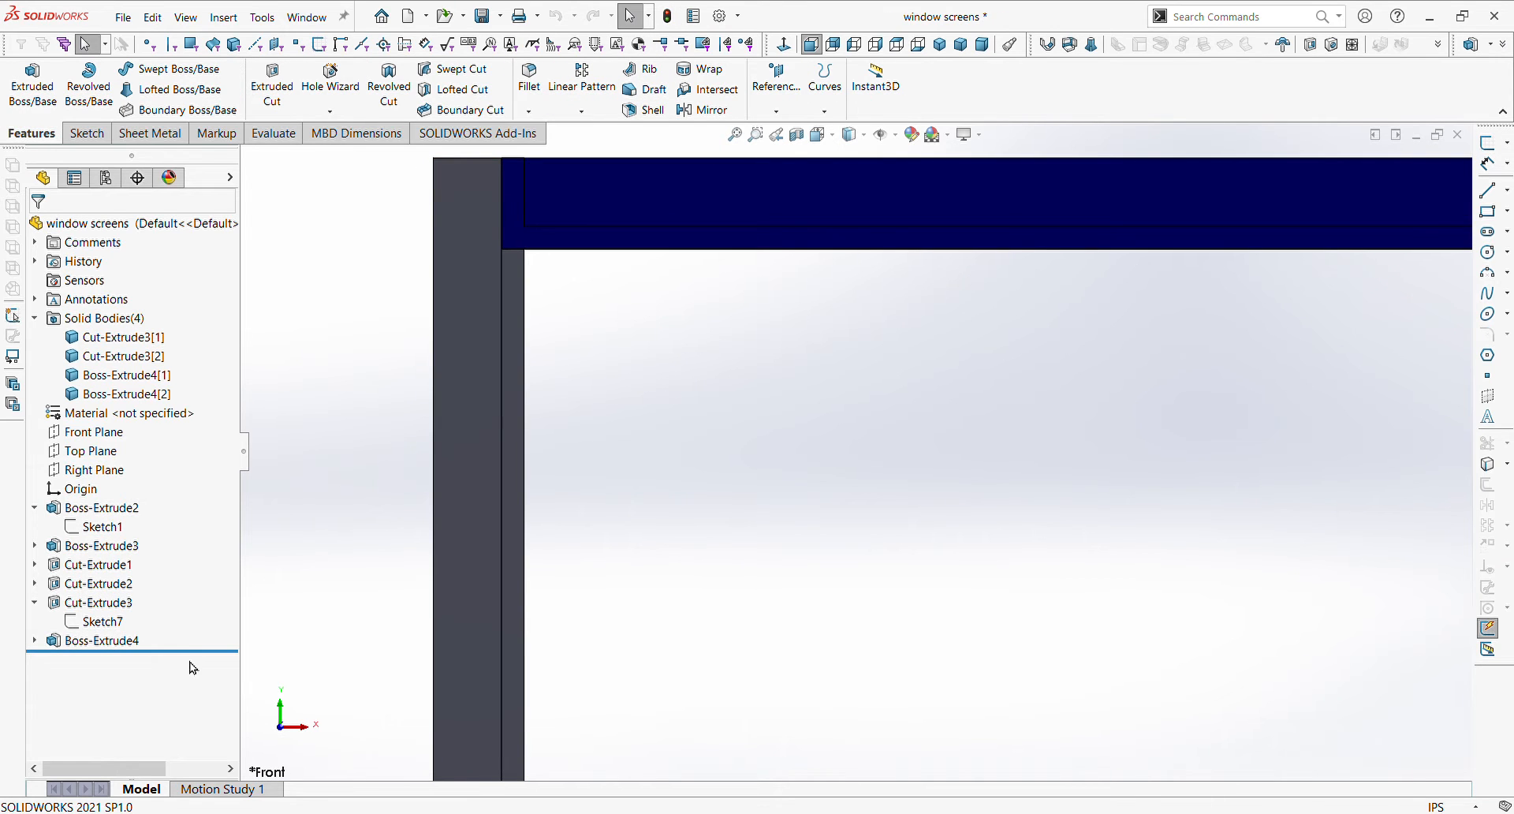
- Roll the feature history back past Cut-Extrude3 to inspect the upper-left joint, and bring it forward to just before Boss-Extrude4
drag(200, 653, 220, 577)
middle_drag(653, 335, 550, 386)
drag(175, 583, 174, 617)
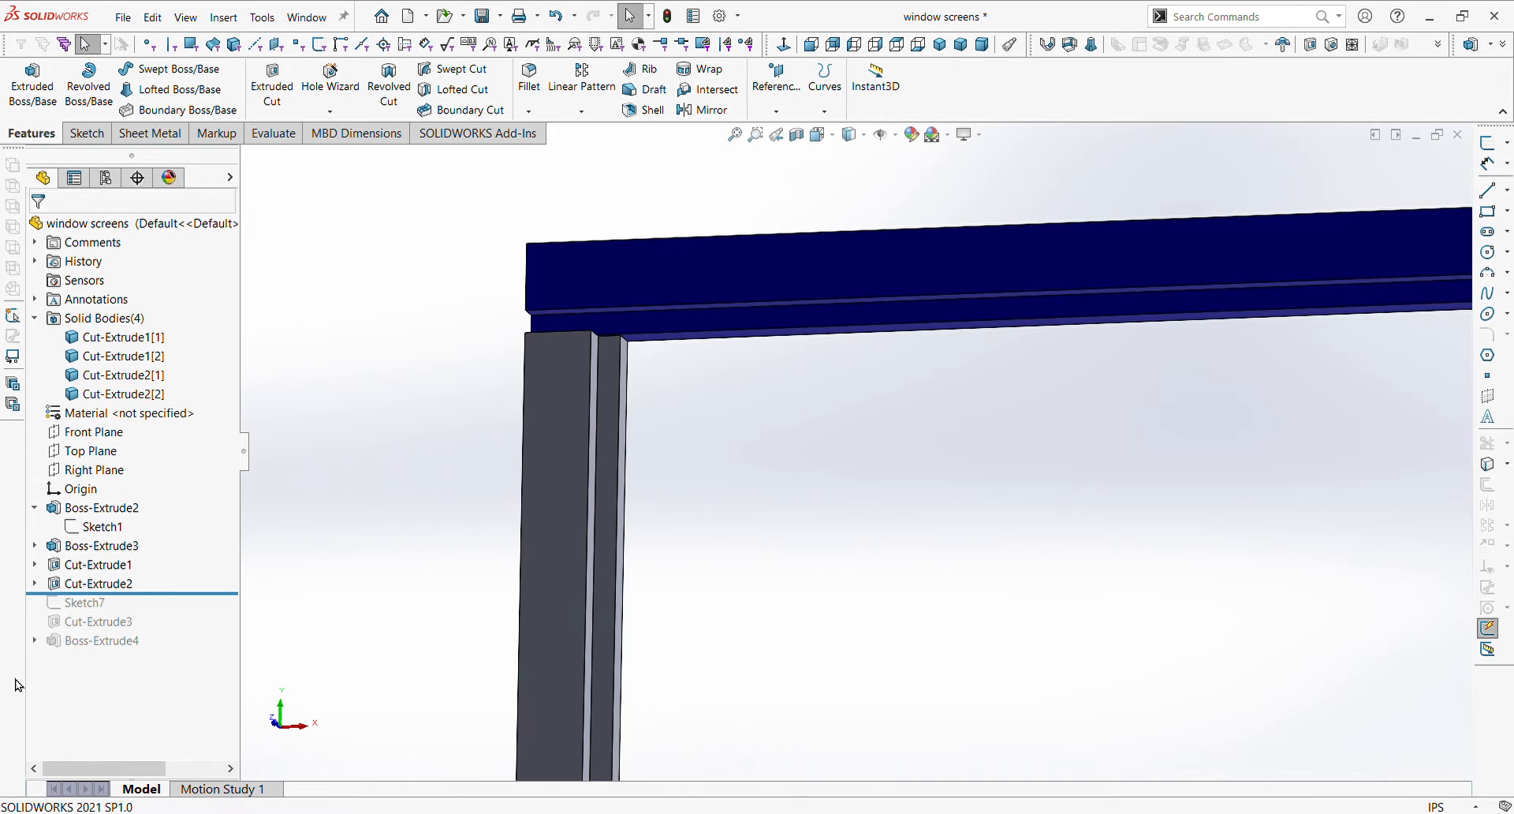
drag(161, 592, 169, 638)
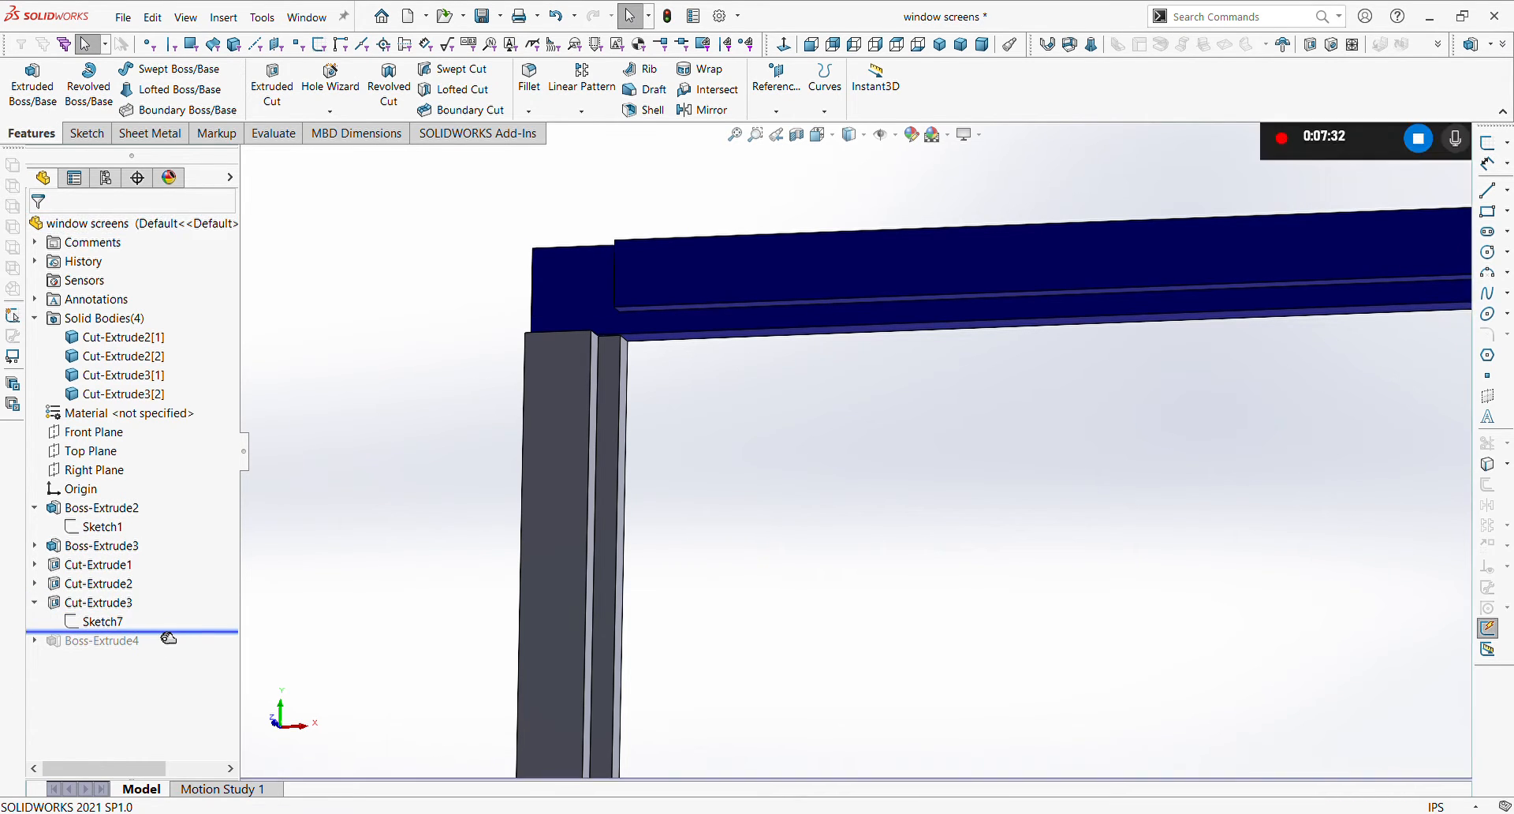
- Check the sketch of Cut-Extrude3 against the rail's stepped end face and open that sketch for editing
click(105, 622)
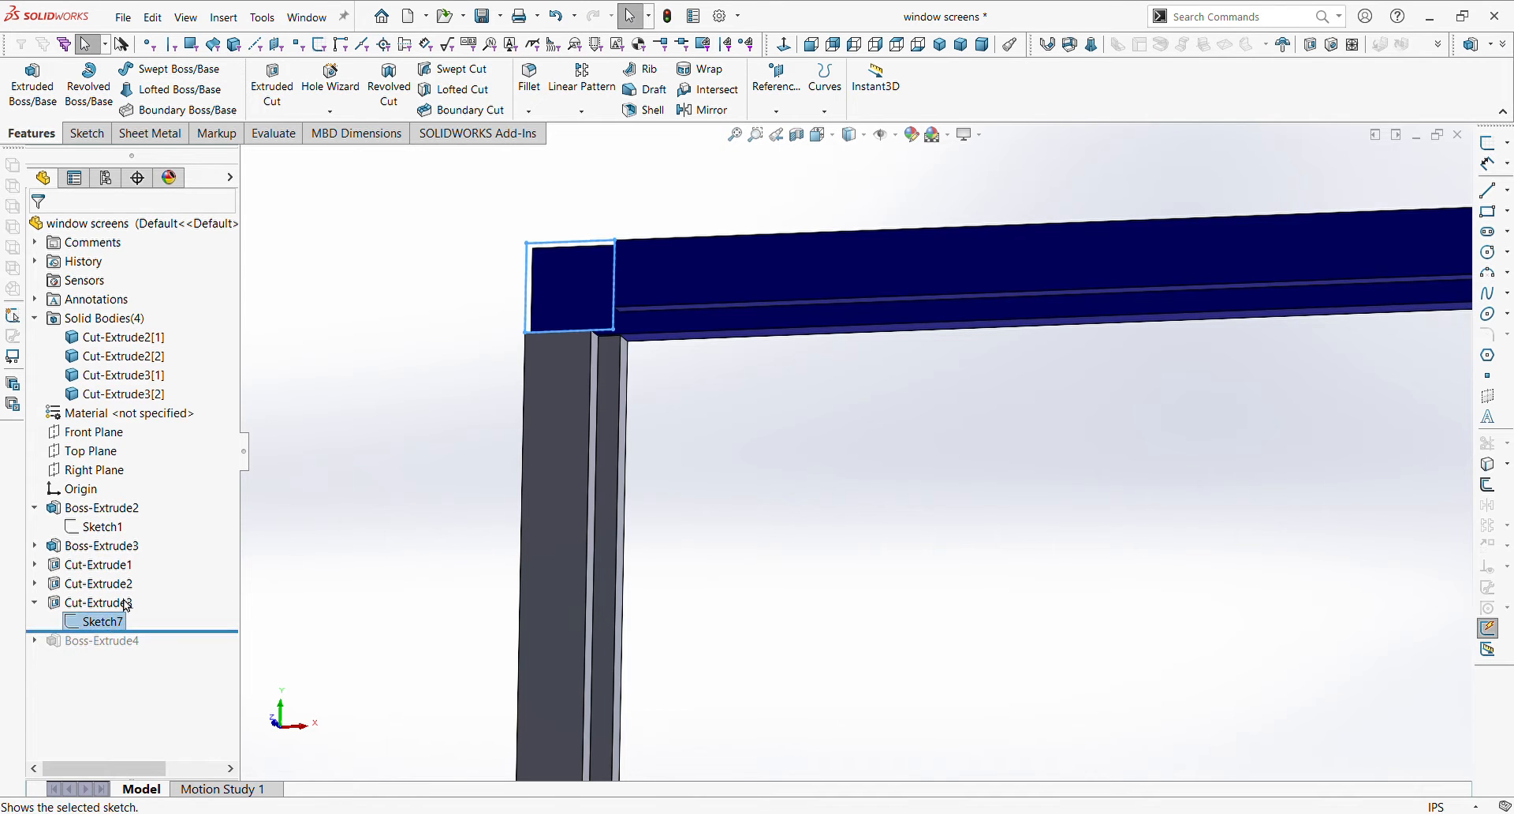
click(141, 573)
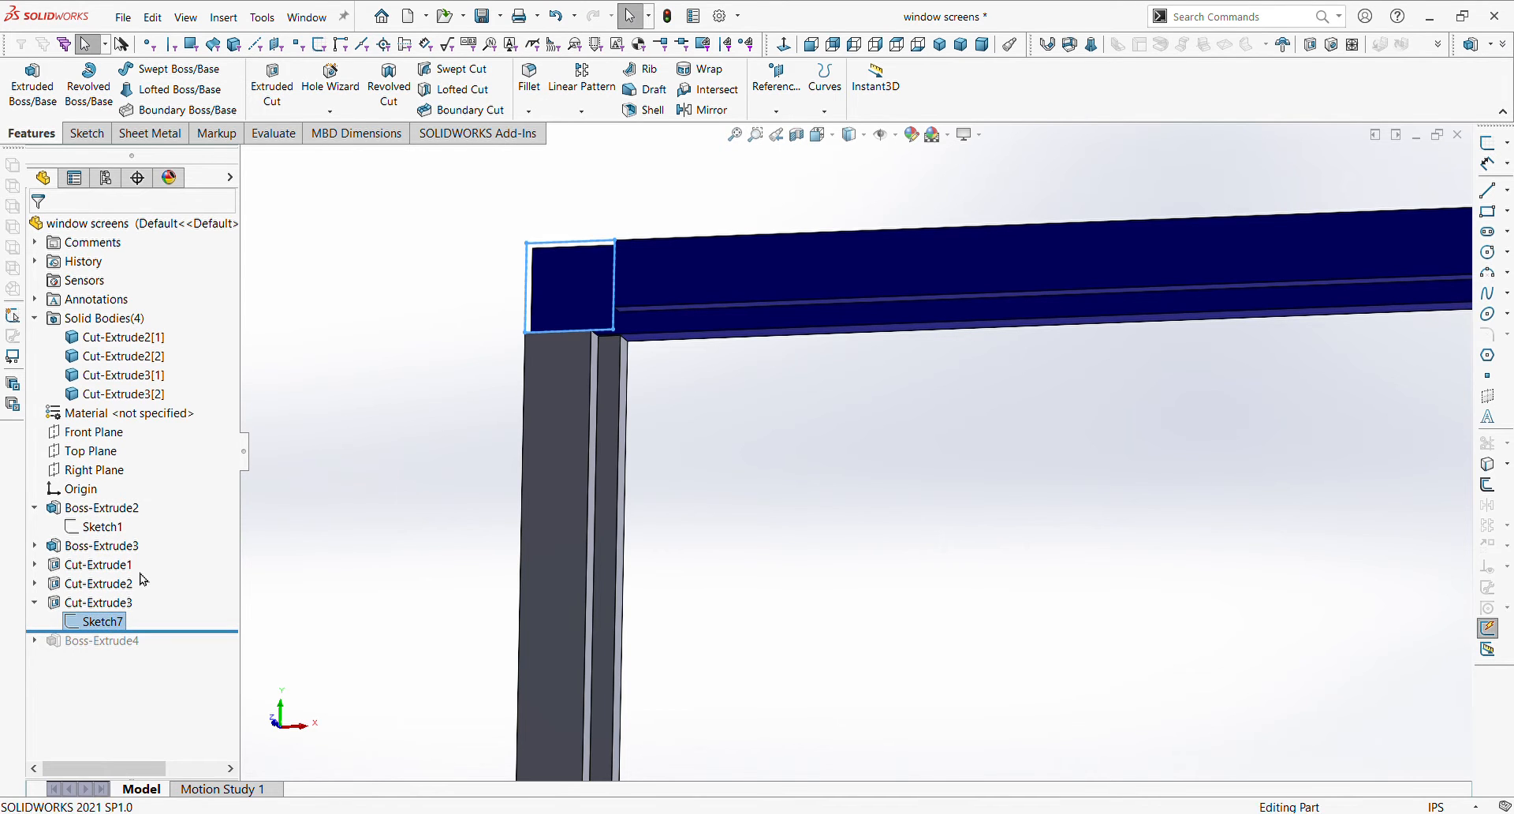
click(527, 444)
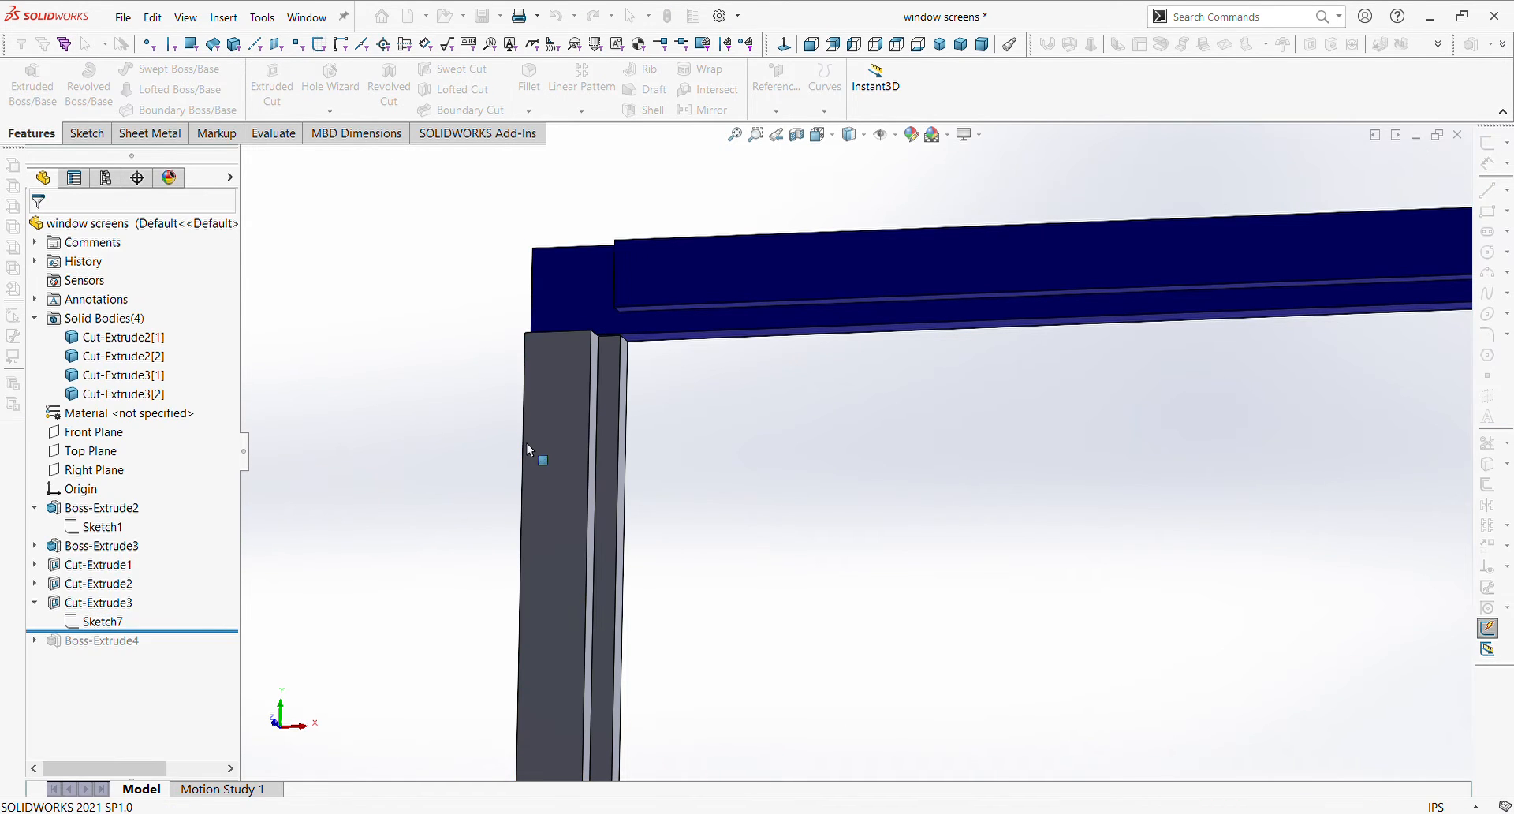
click(572, 293)
click(105, 620)
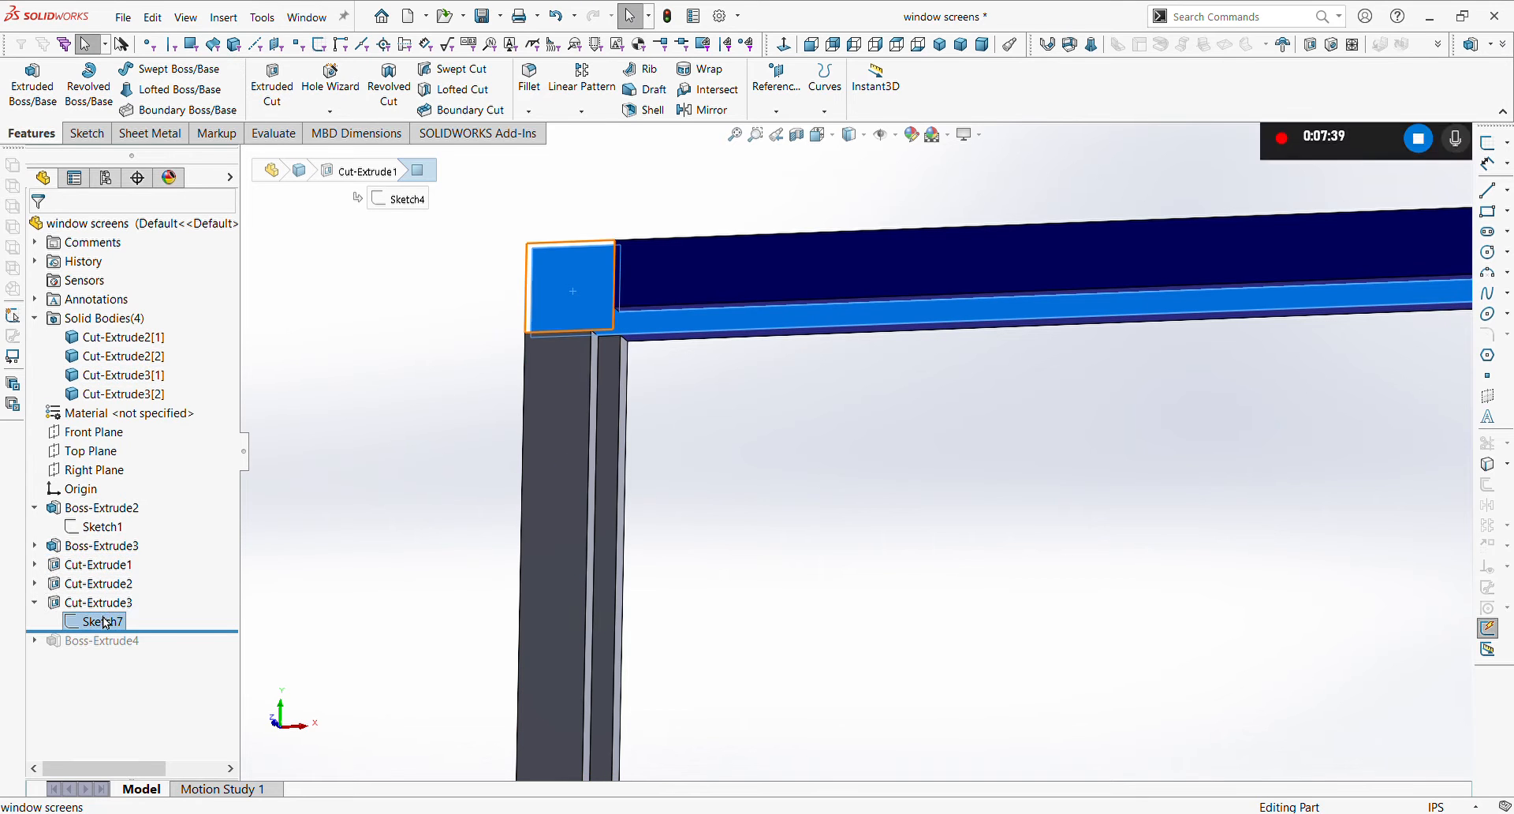
click(131, 568)
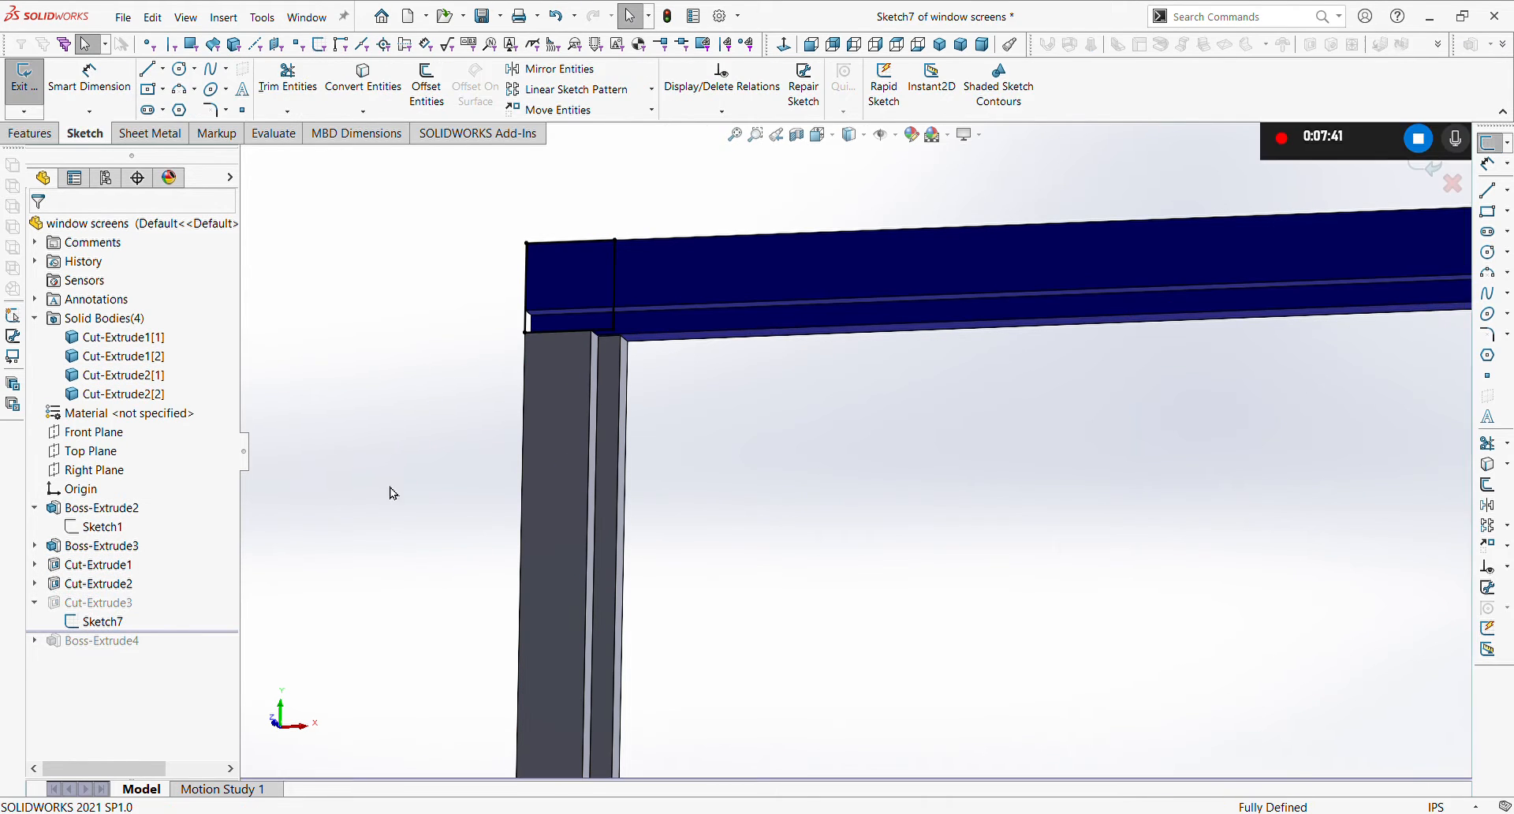
- Examine the lap cut sketch's corner rectangles against the member edges and step lines around the frame
scroll(666, 304, down, 10)
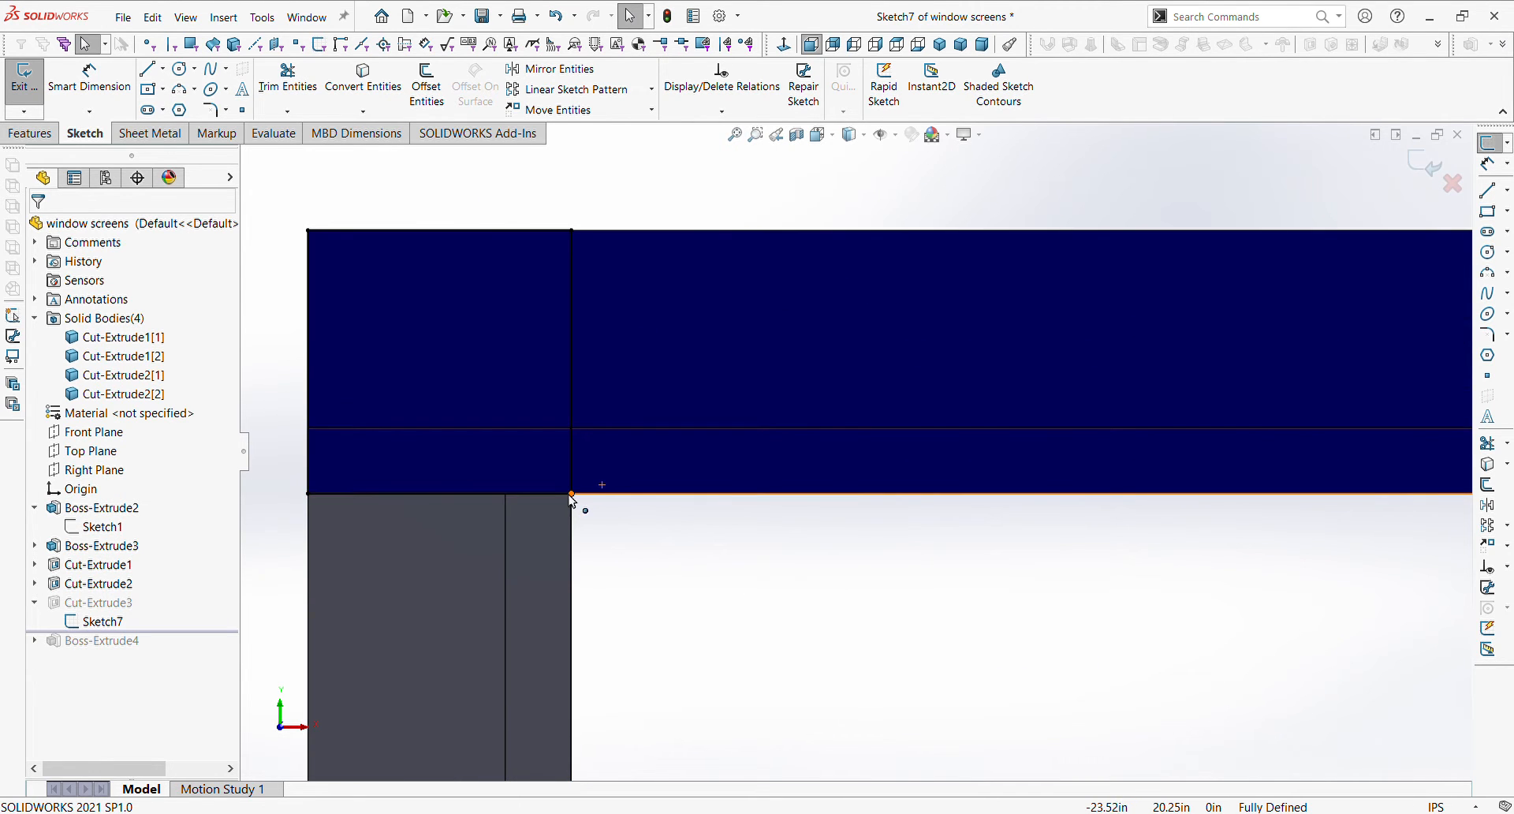
click(571, 494)
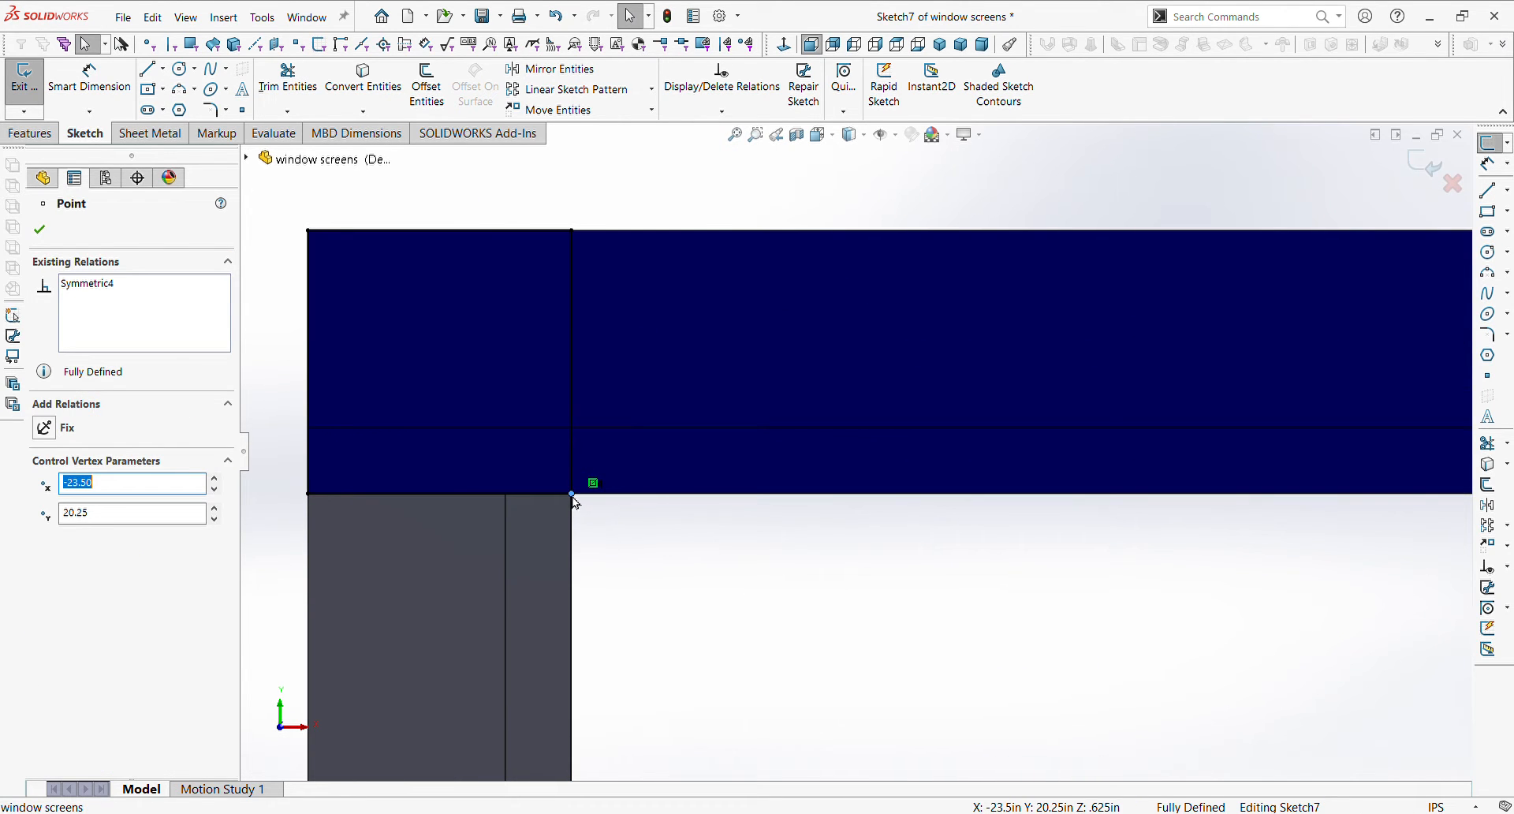
click(603, 530)
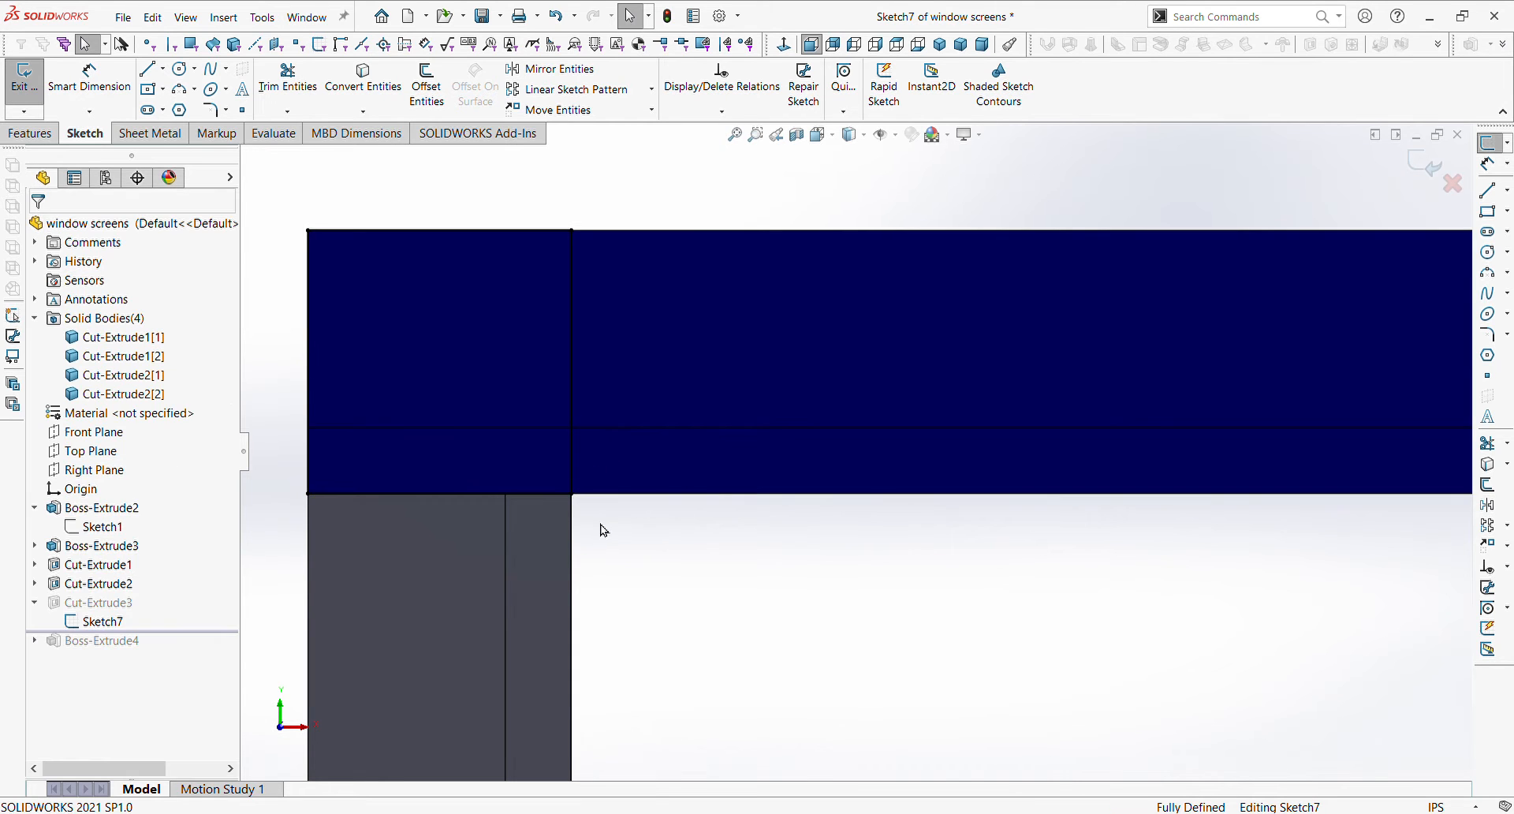
scroll(1160, 678, up, 8)
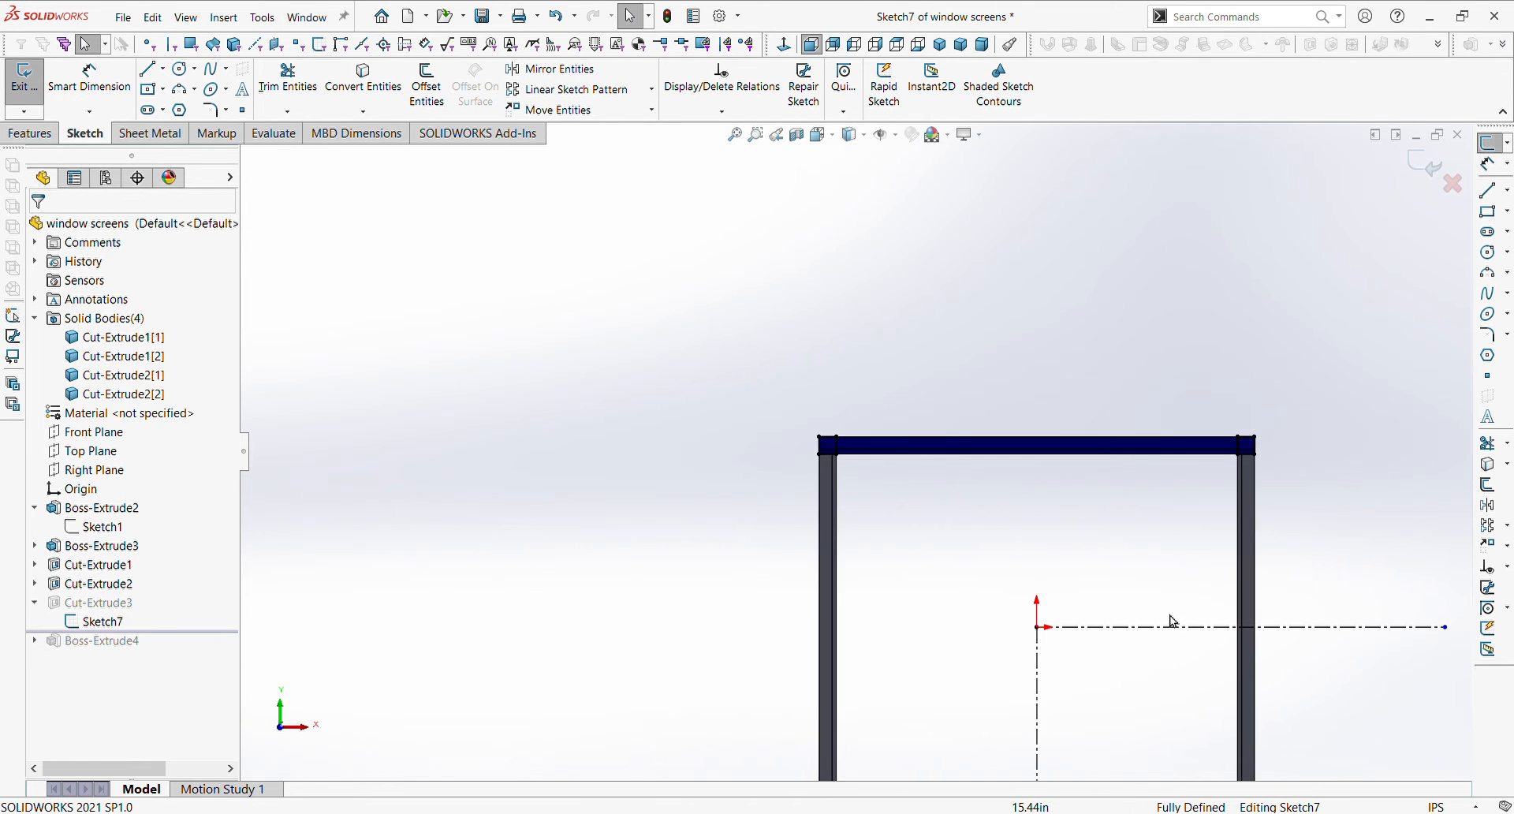
scroll(1146, 457, down, 6)
scroll(1106, 563, up, 8)
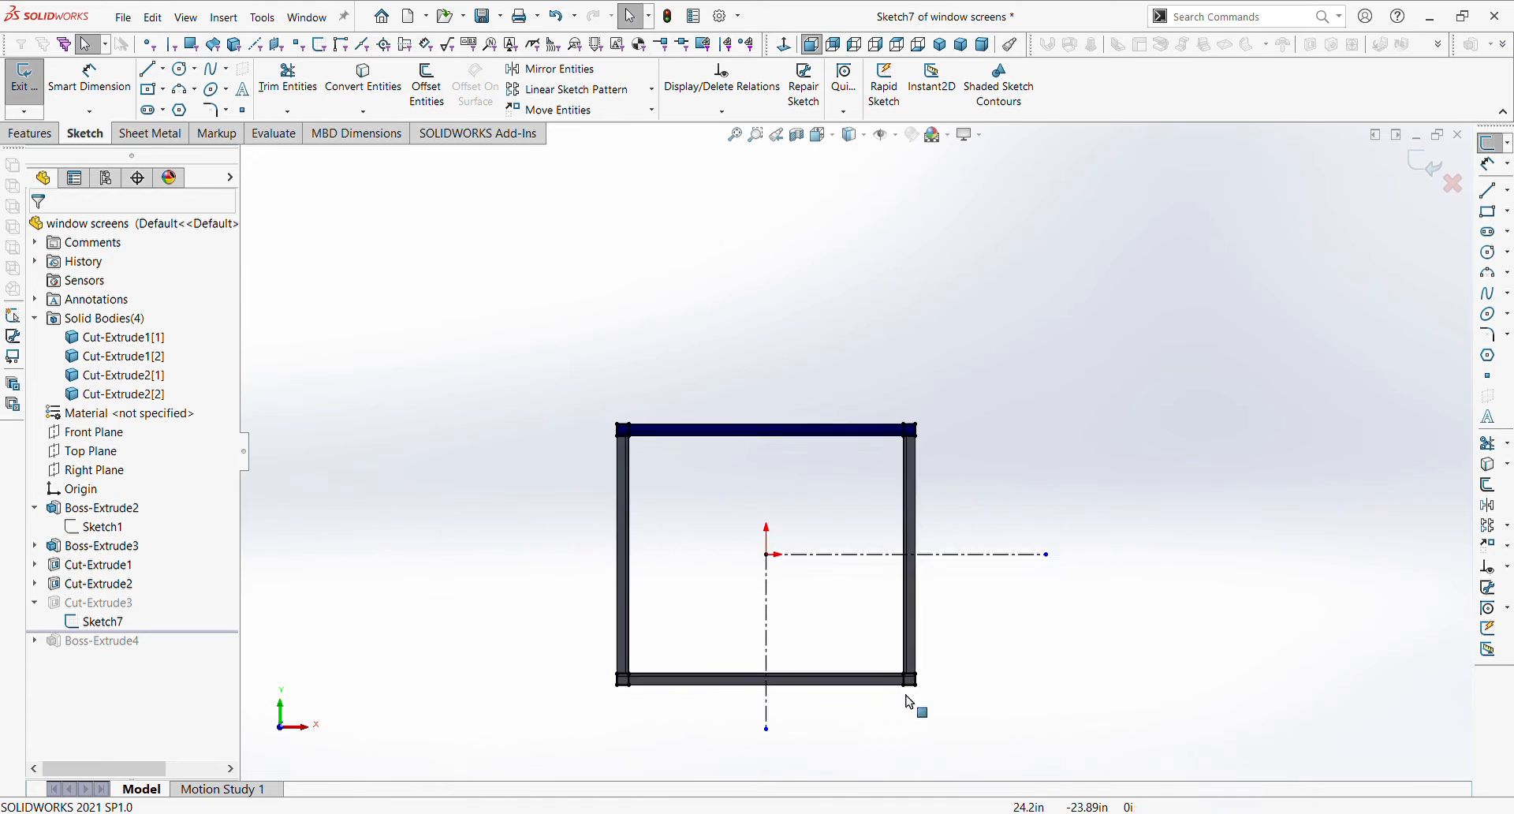
scroll(907, 694, down, 6)
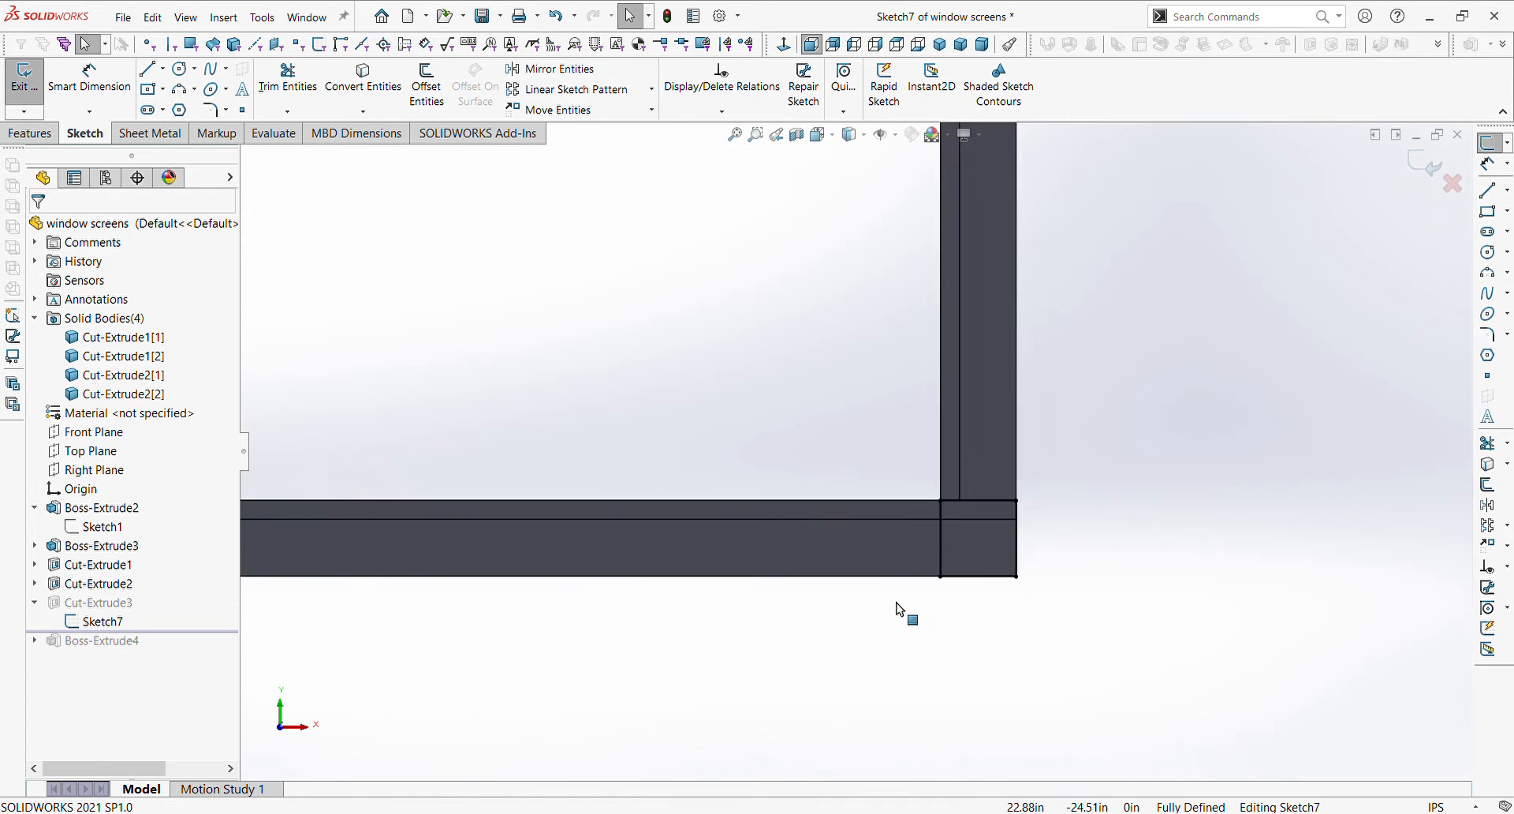
scroll(558, 541, up, 5)
scroll(493, 474, down, 5)
scroll(523, 490, up, 4)
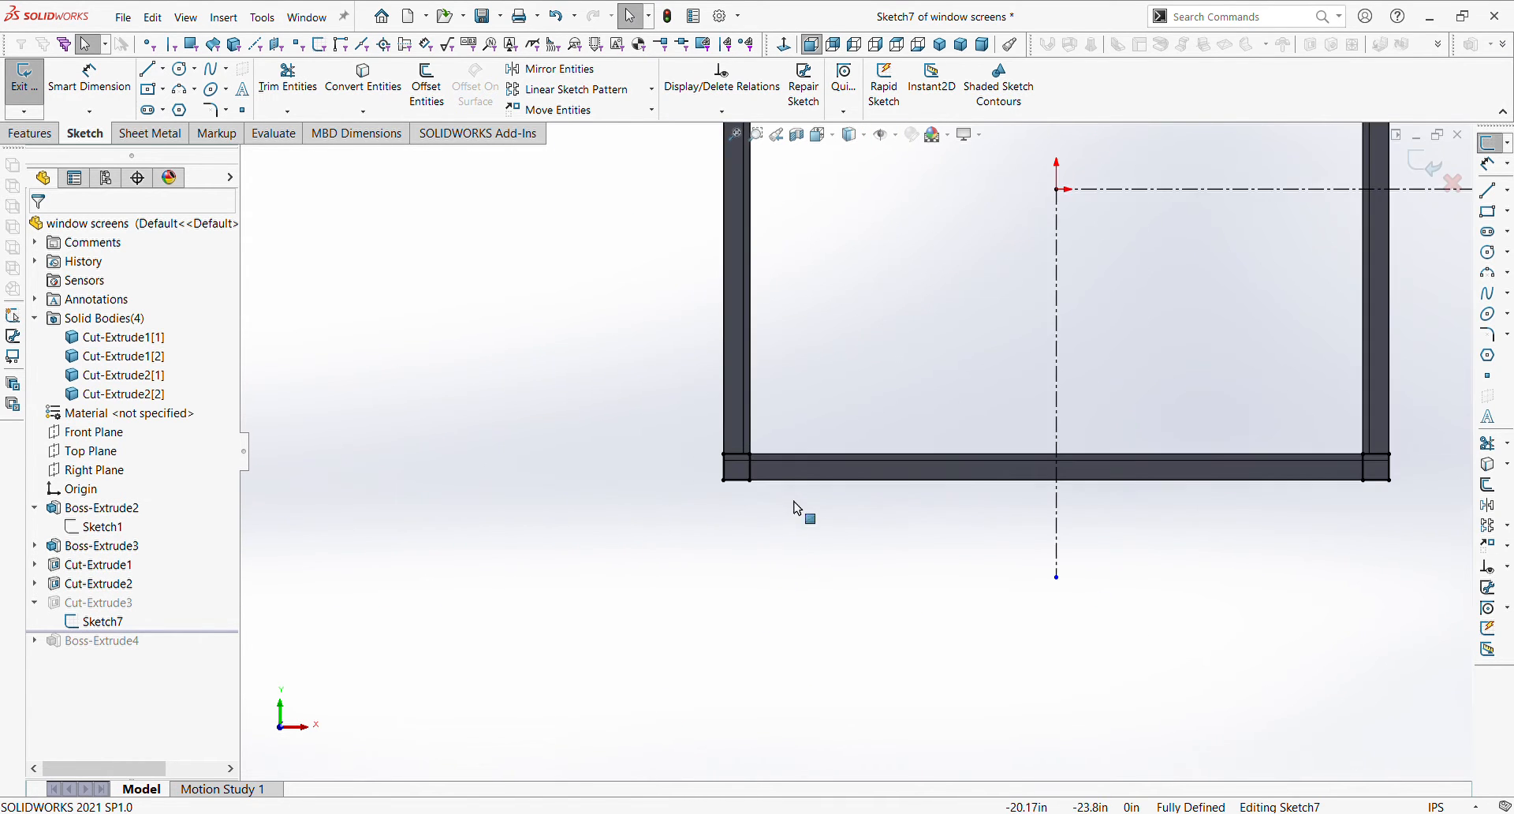
scroll(978, 485, up, 5)
scroll(1112, 359, down, 3)
- Delete the four corner rectangles from the lap cut sketch, keeping both centerlines
drag(927, 488, 1108, 645)
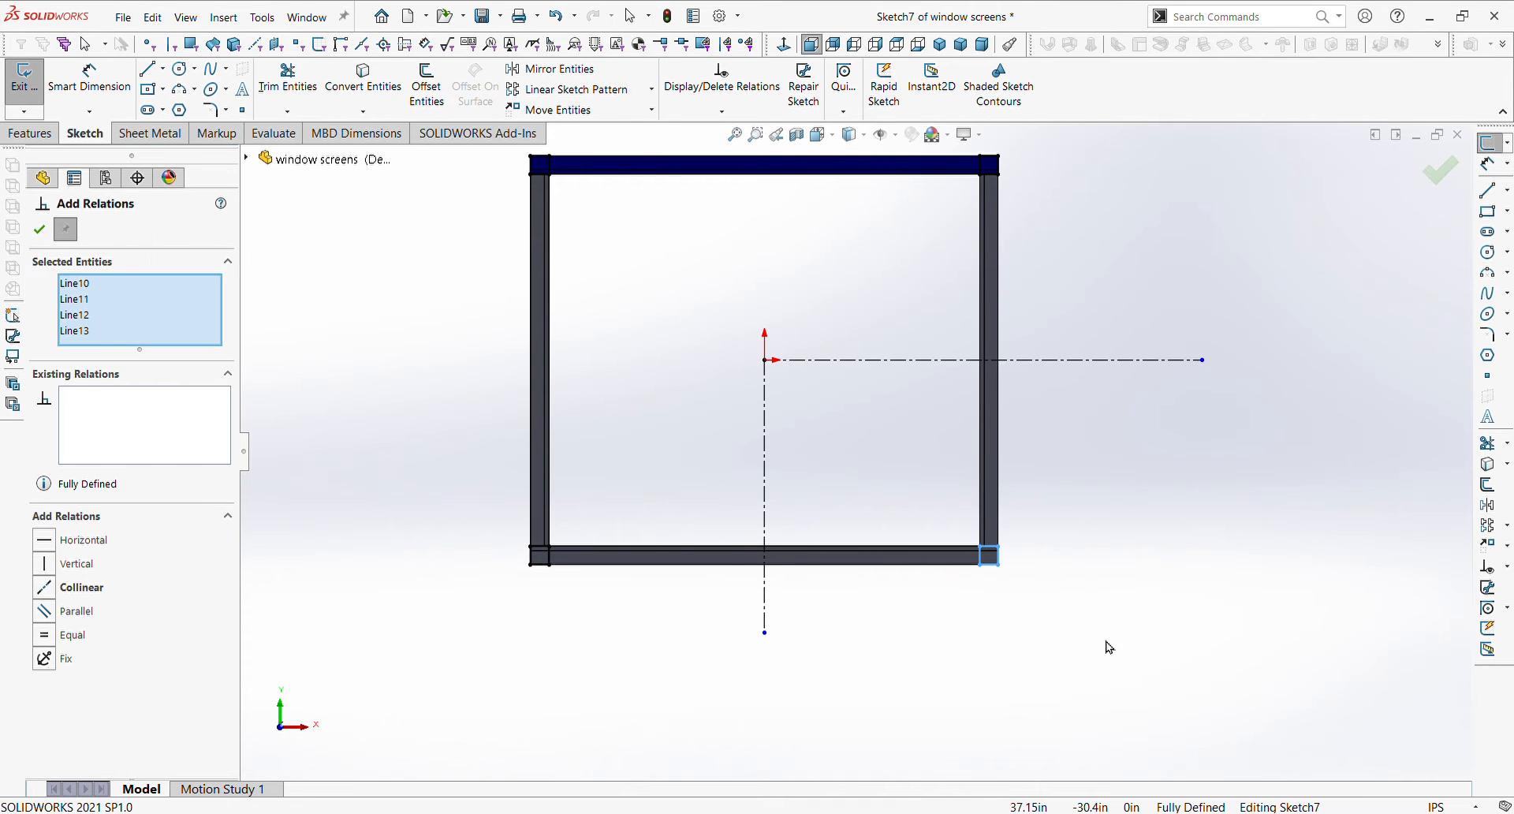
click(46, 229)
drag(485, 481, 601, 613)
key(Delete)
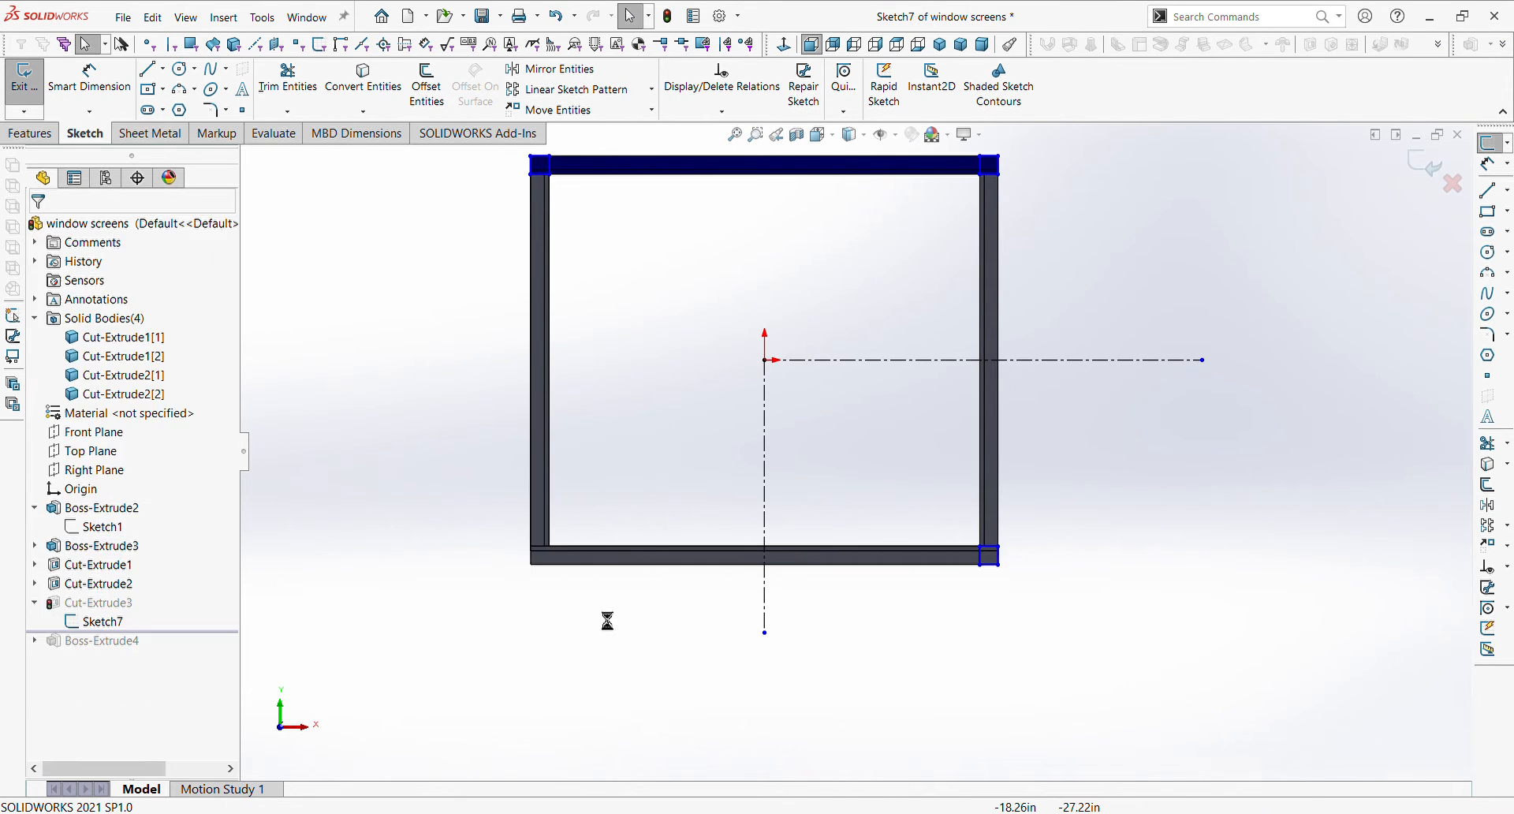
scroll(631, 230, up, 3)
scroll(635, 235, down, 3)
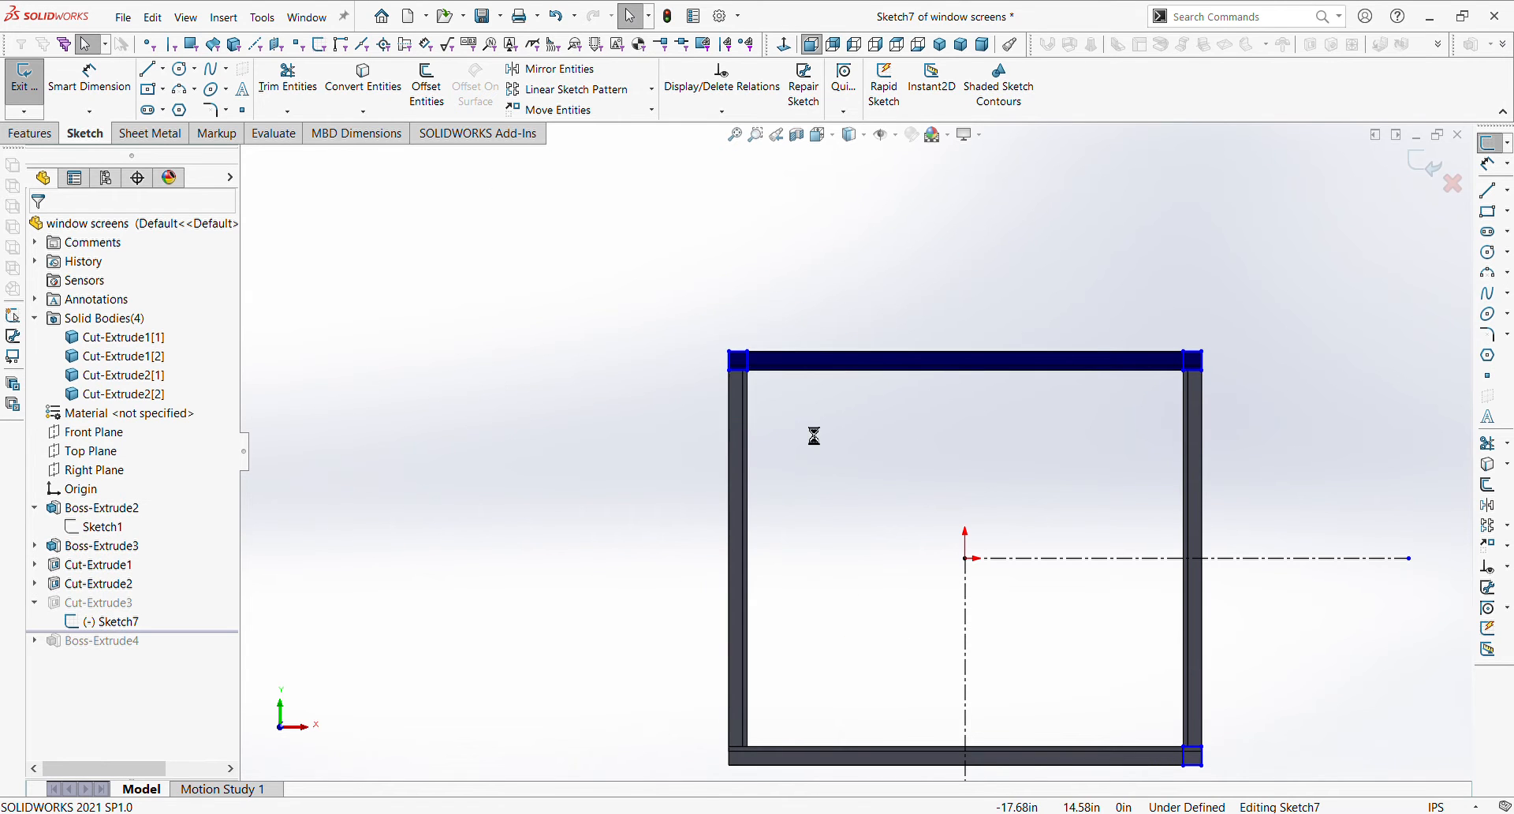
drag(1061, 296, 1253, 411)
key(Delete)
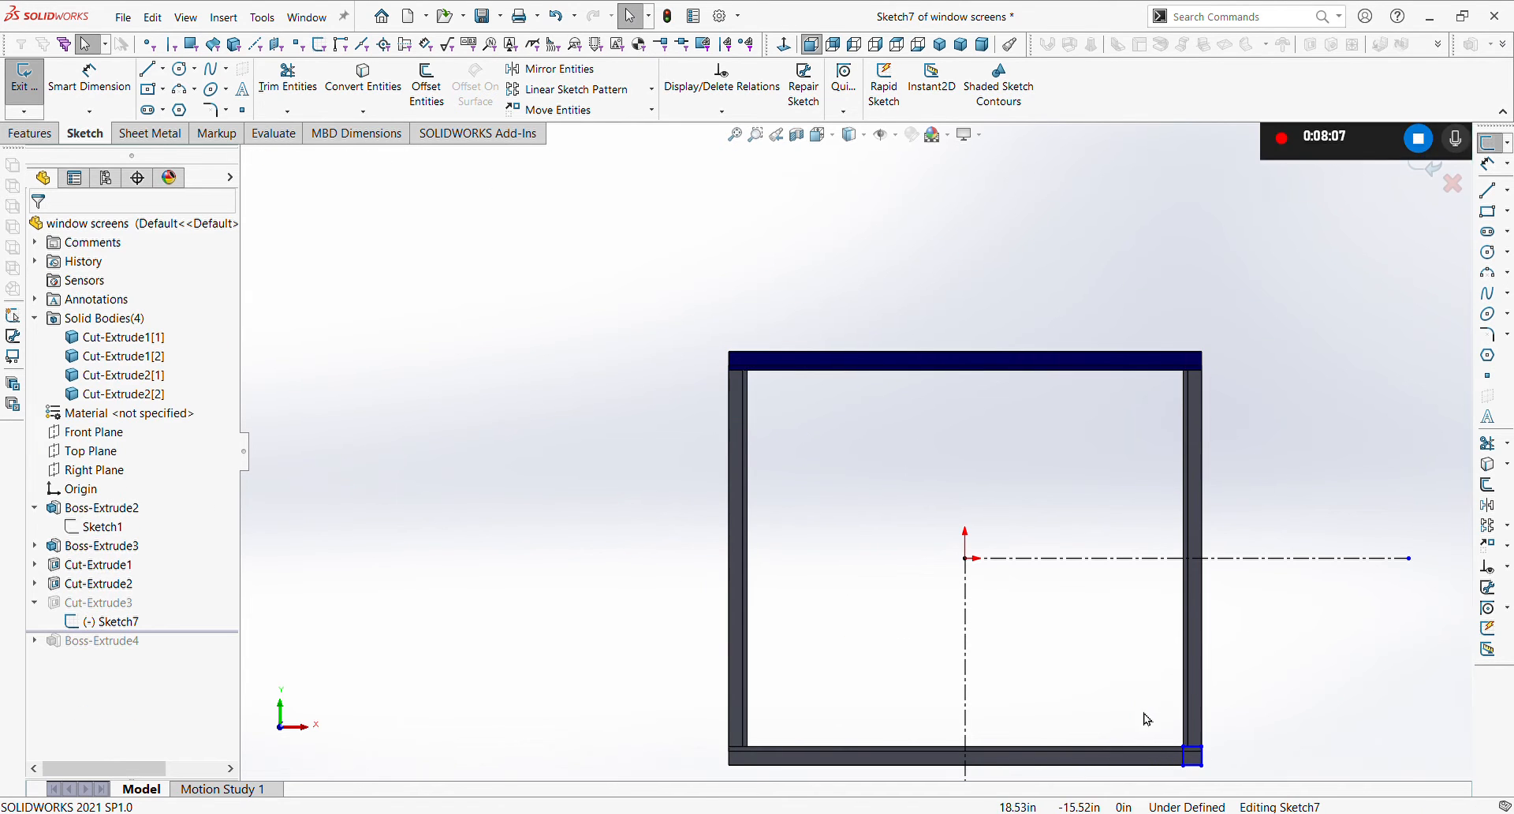
drag(1136, 701, 1250, 784)
key(Delete)
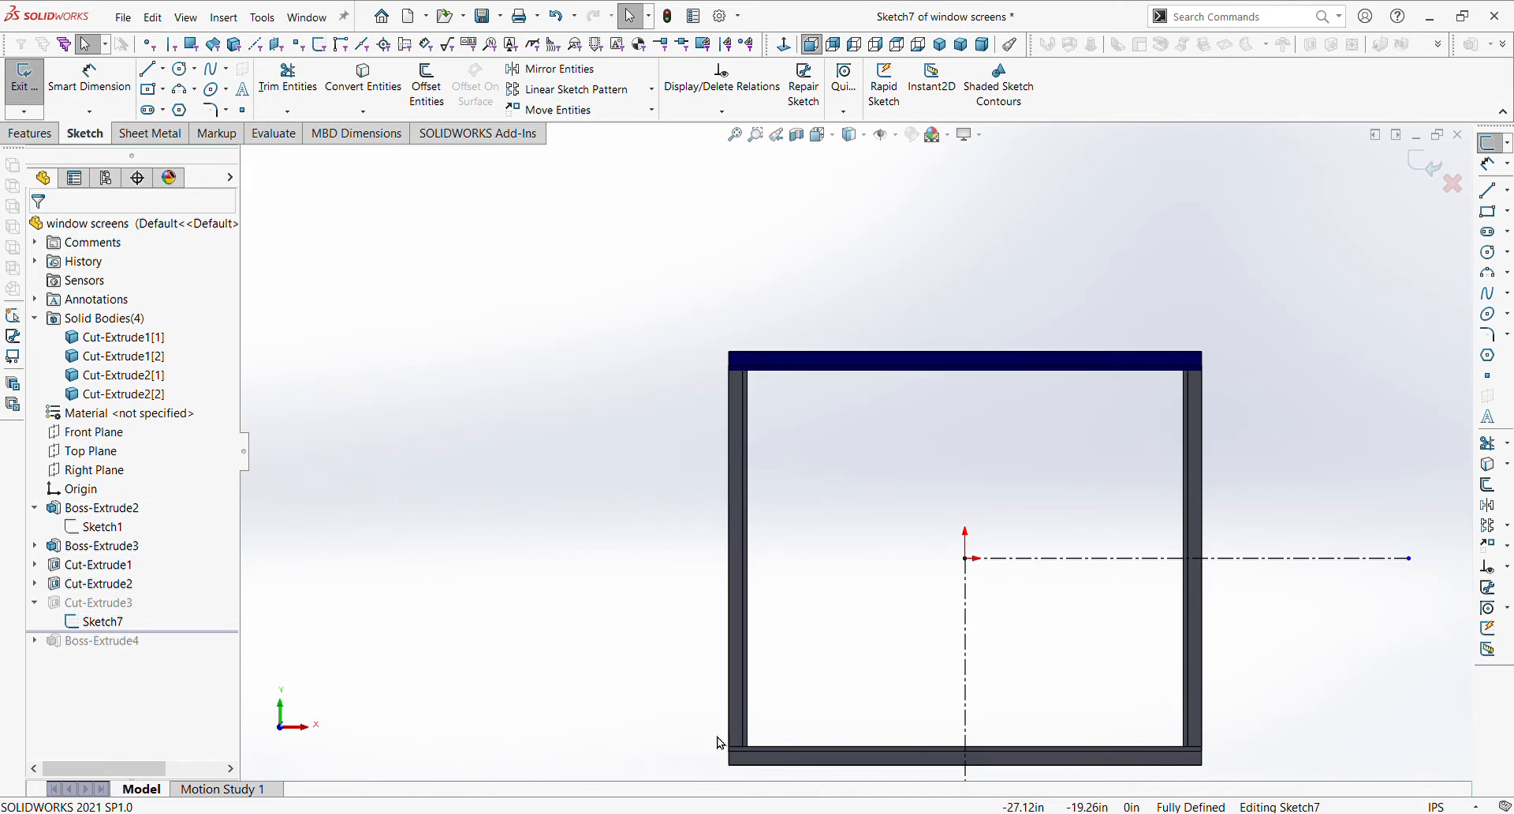
scroll(720, 743, down, 5)
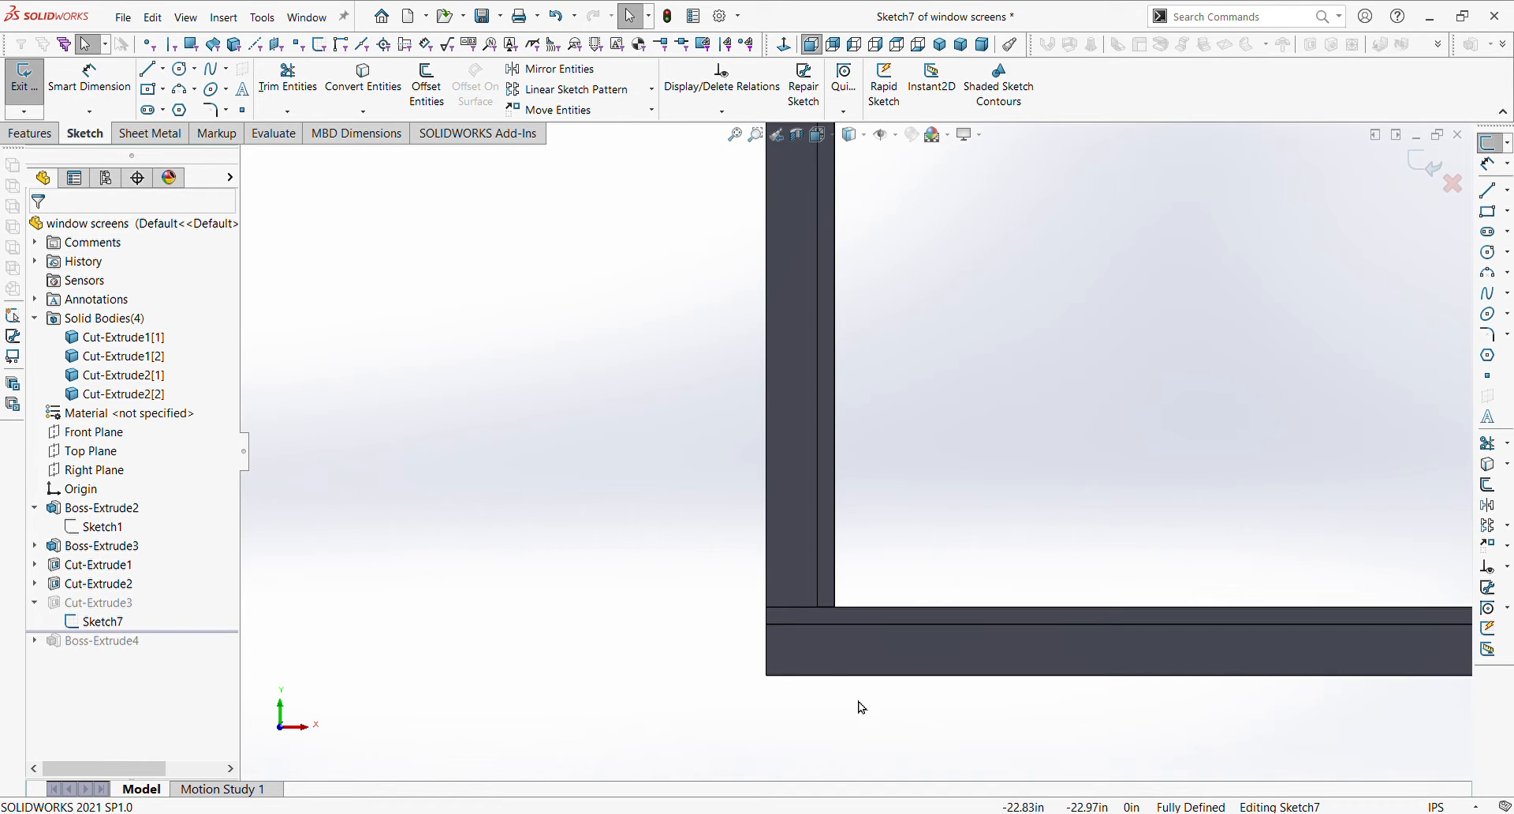
right_drag(861, 707, 907, 707)
scroll(780, 677, down, 4)
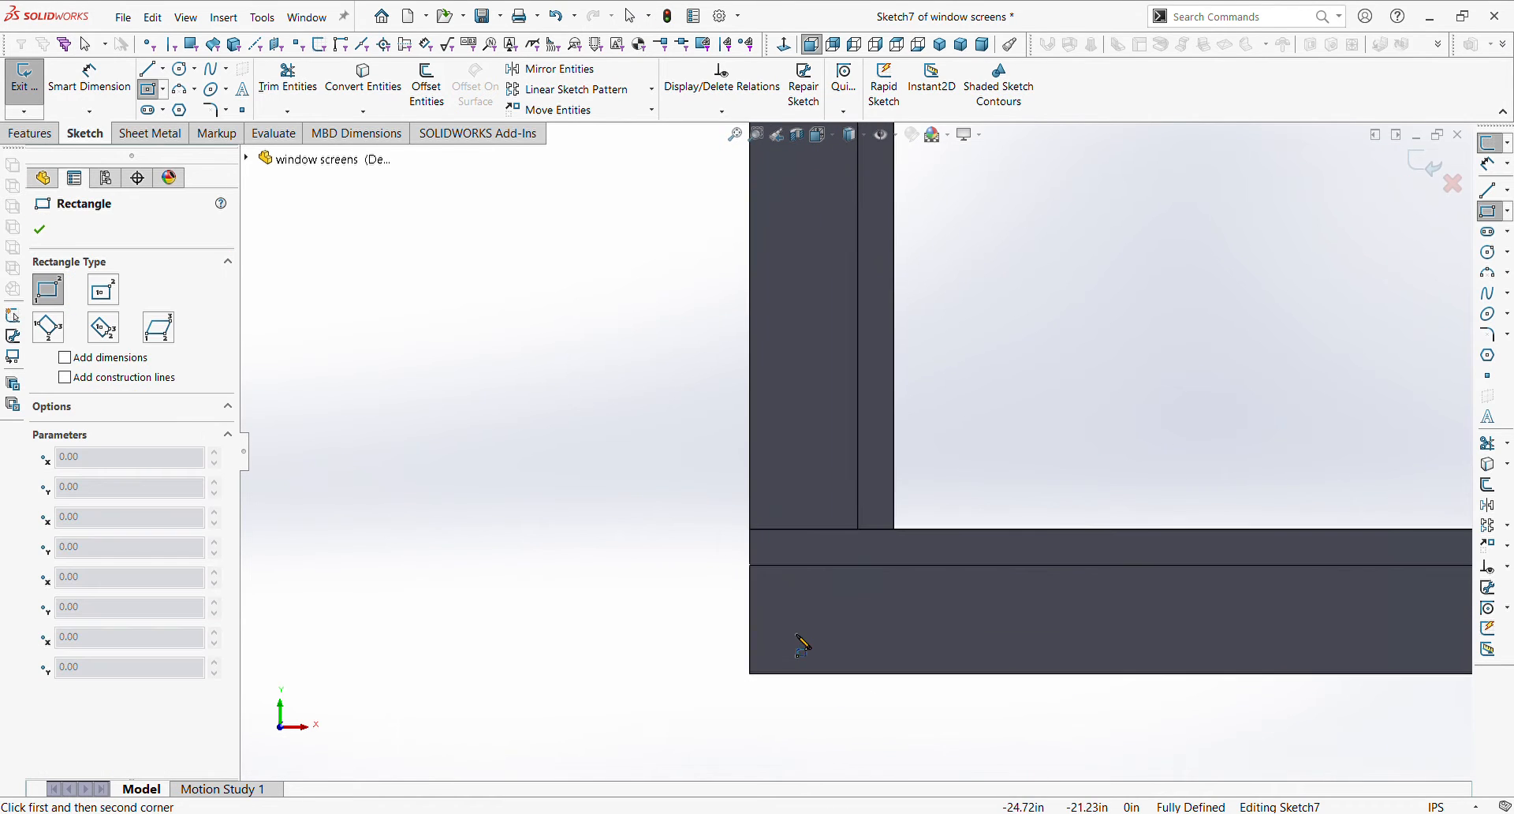
click(750, 530)
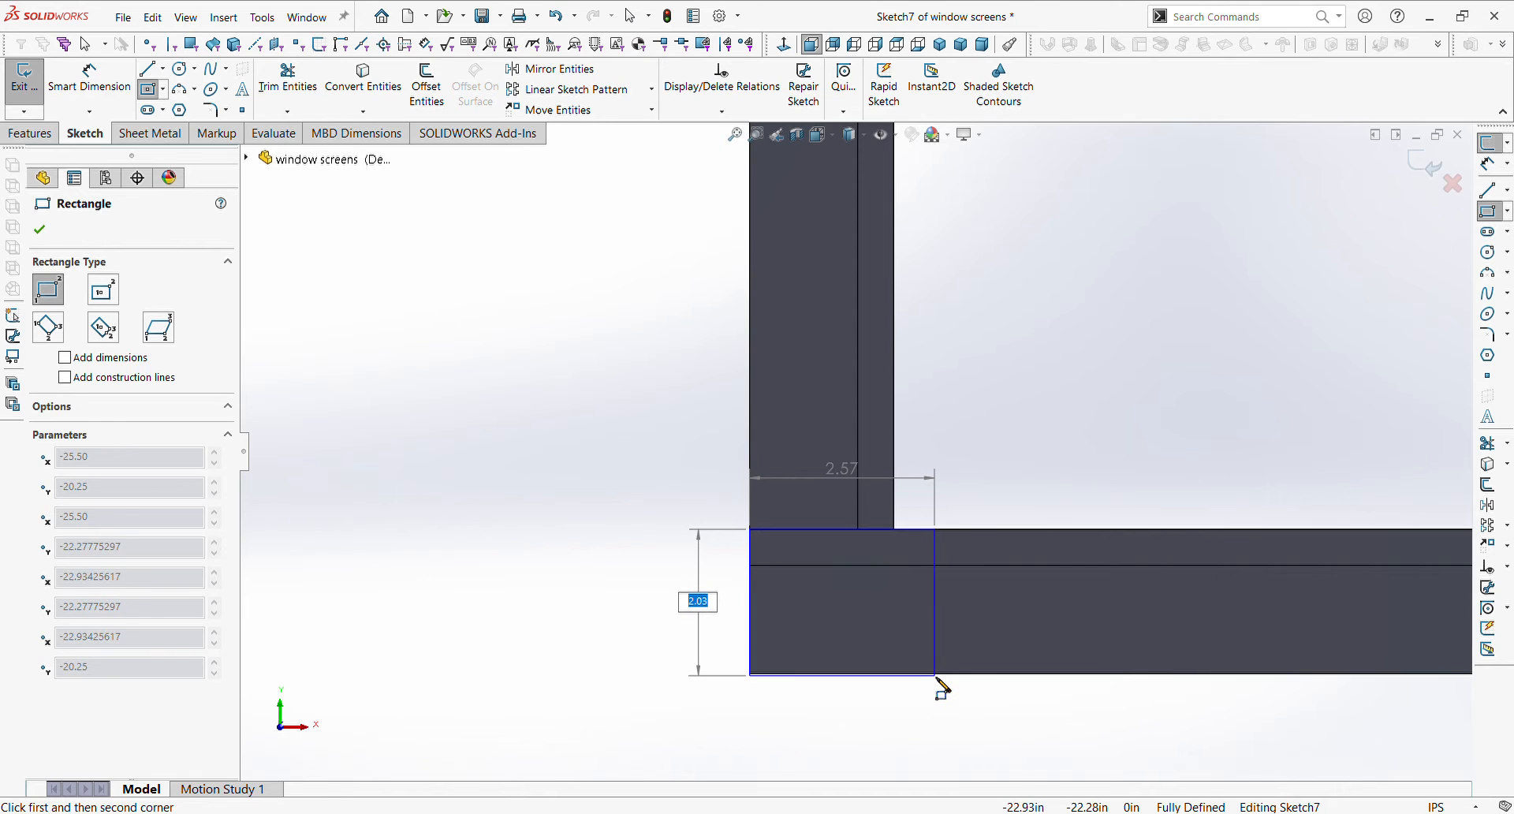
key(Escape)
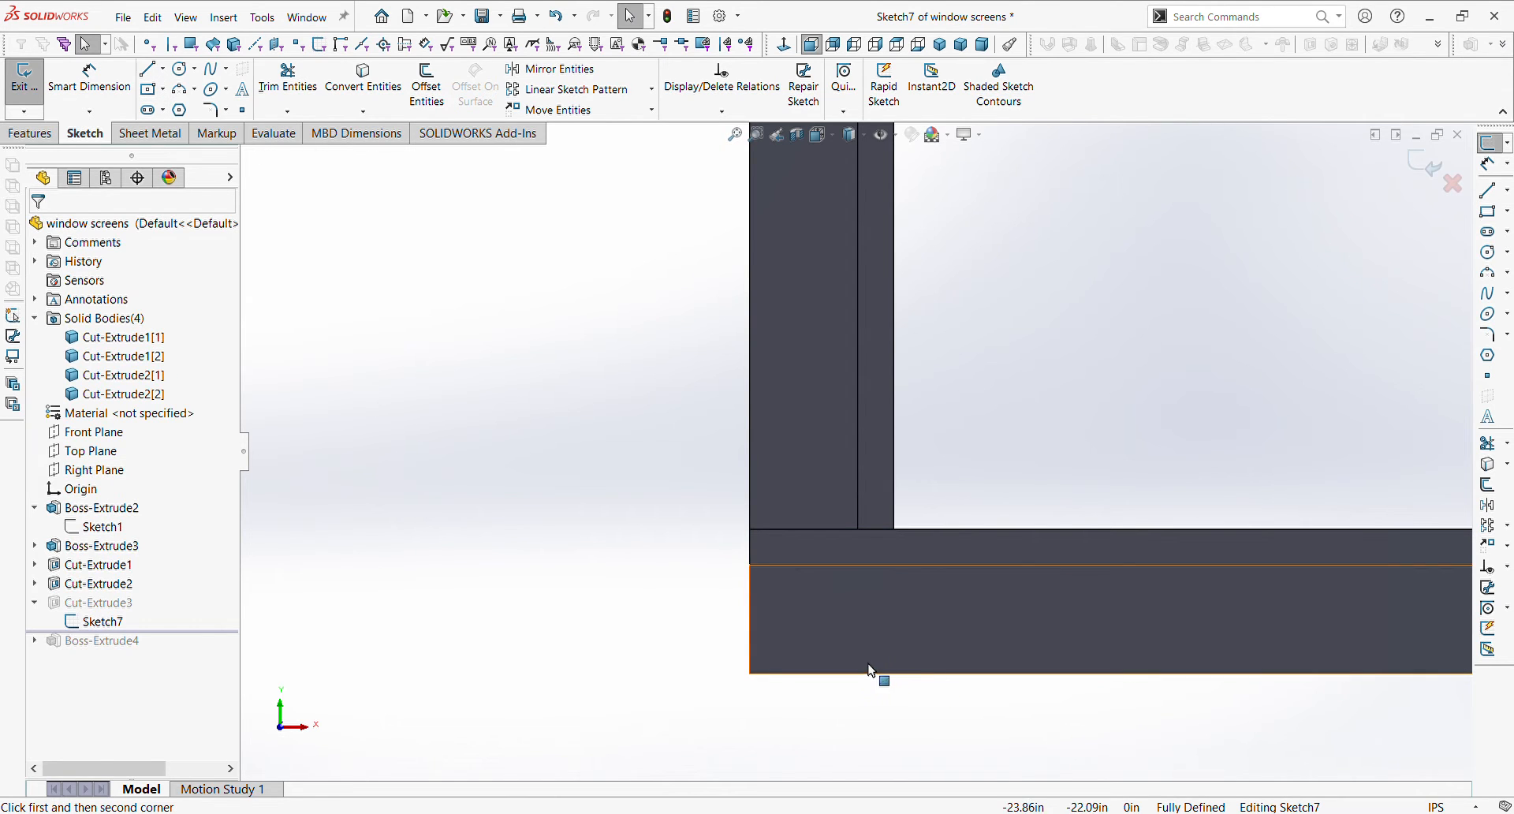
- Sketch a rectangle over the lower-left joint, from the vertical member's step edge at the rail's inner edge to the frame's outer corner
right_drag(865, 631, 903, 623)
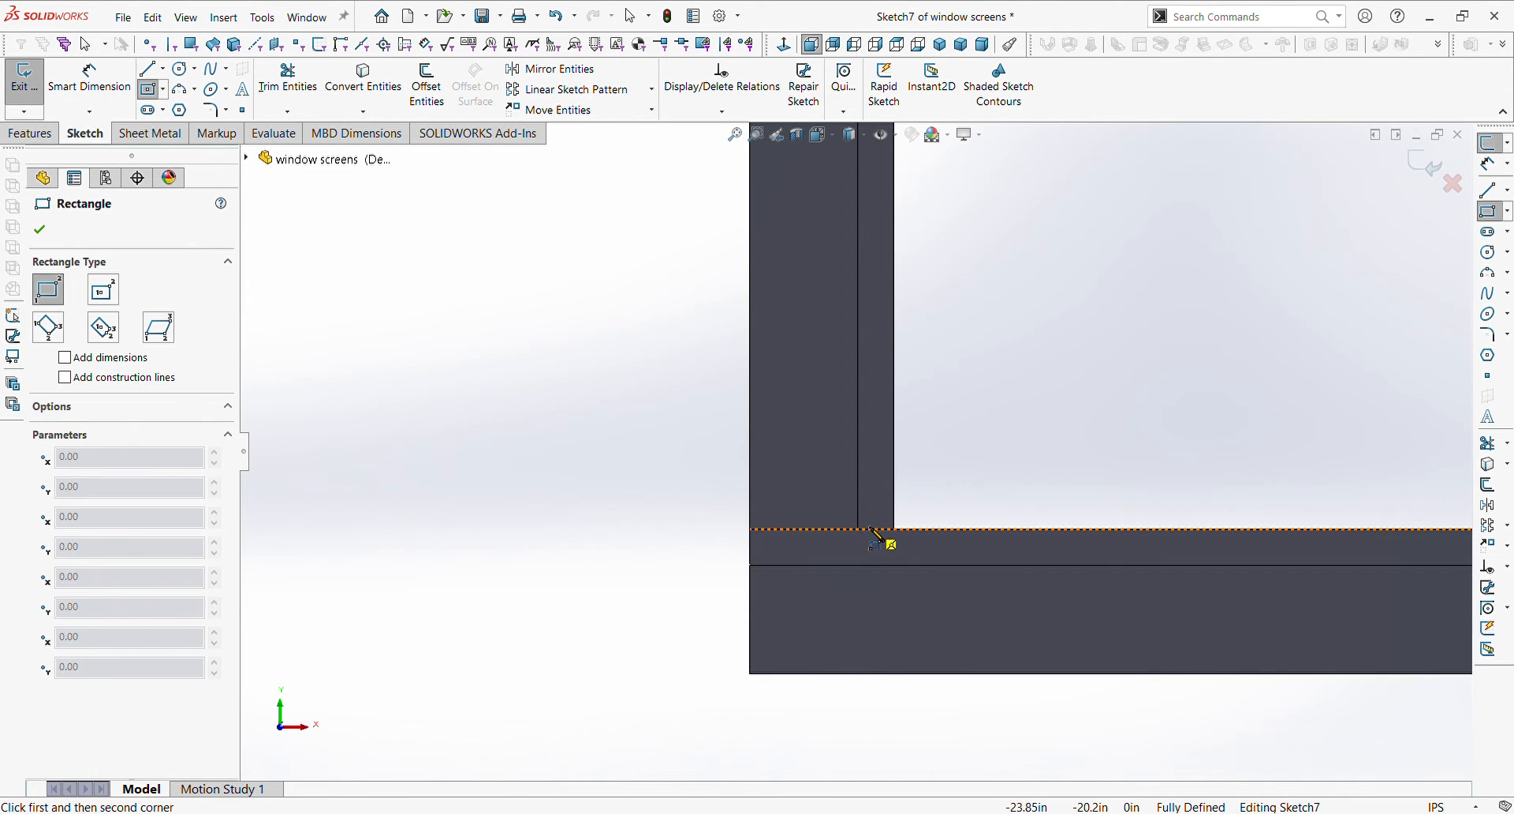
click(858, 529)
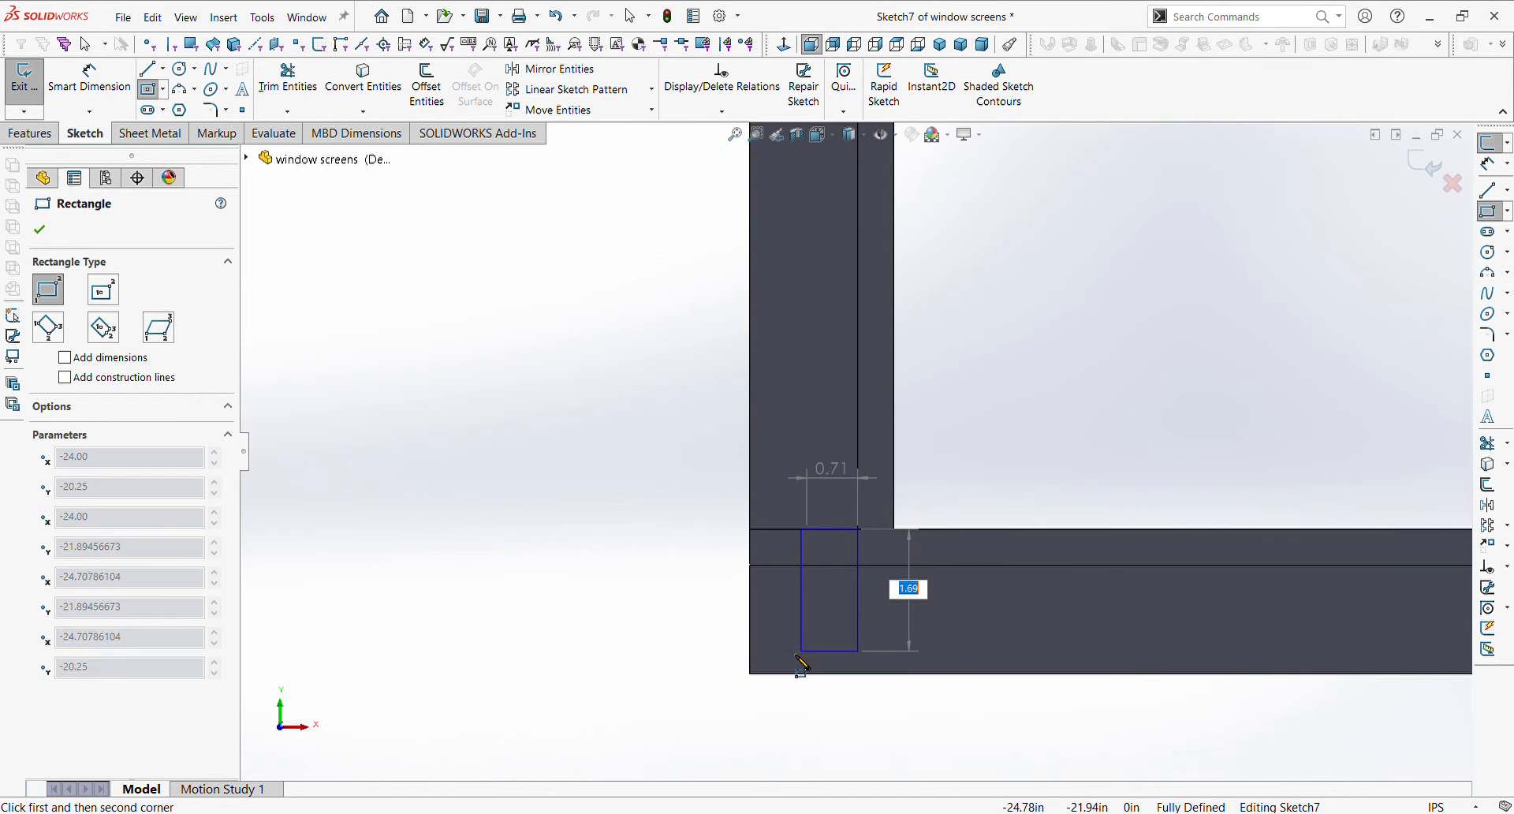
click(749, 673)
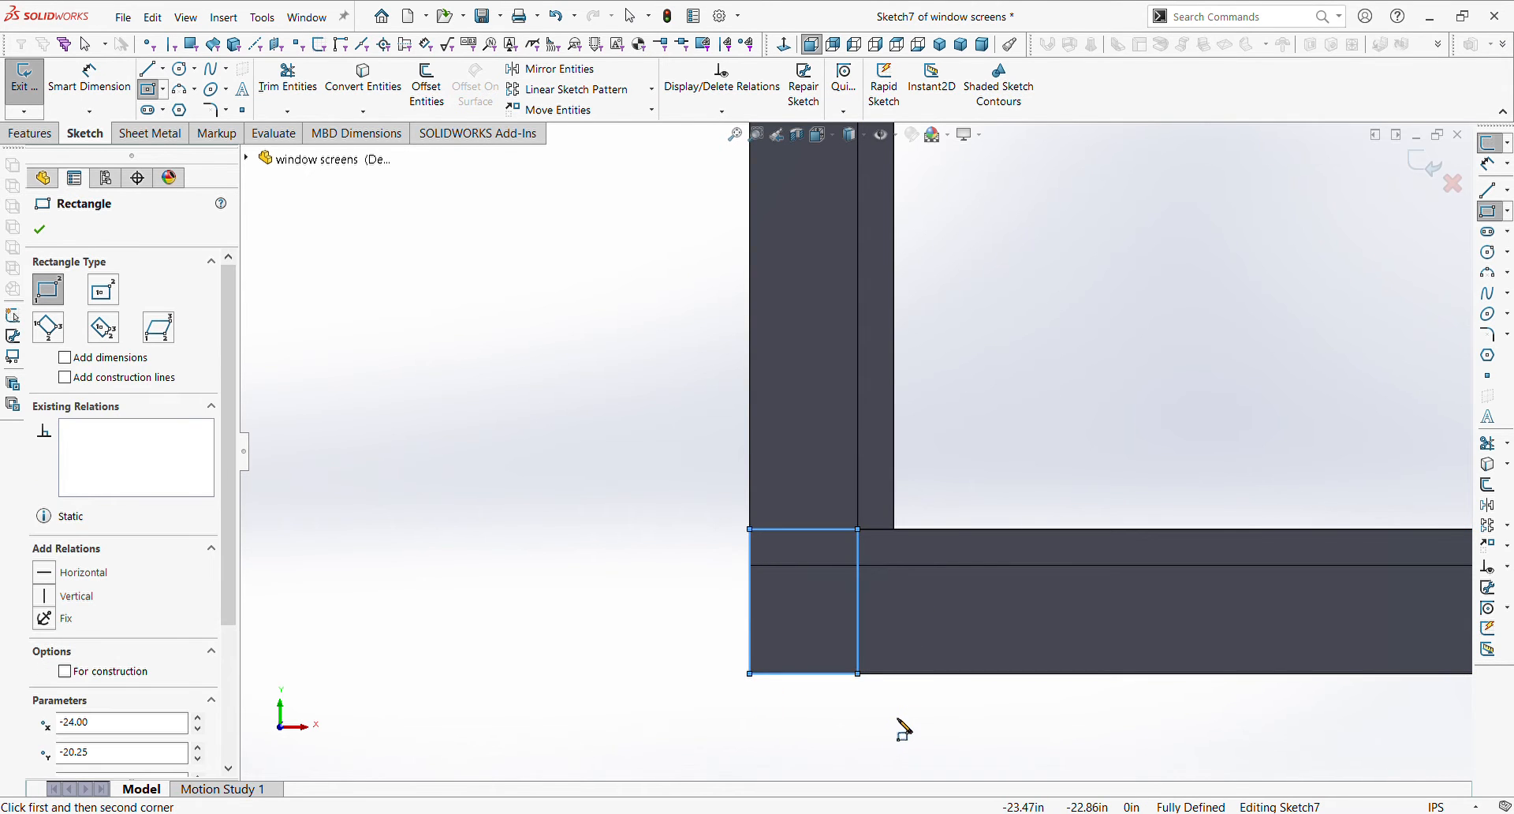
key(Escape)
- Mirror the lower-left corner rectangle about the vertical centerline onto the lower-right corner
scroll(977, 679, up, 10)
scroll(1419, 505, down, 4)
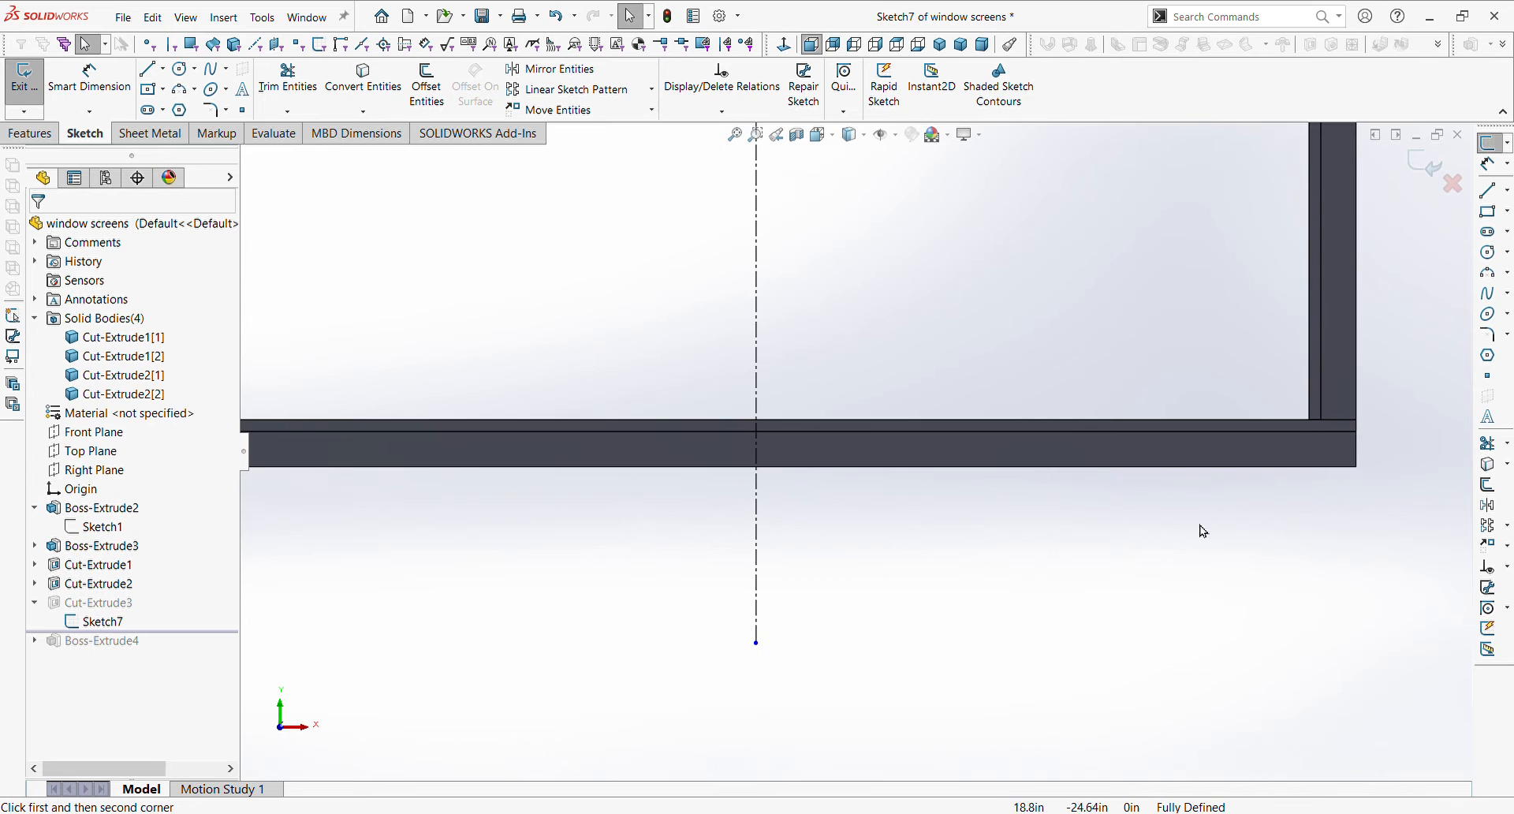
scroll(858, 507, up, 3)
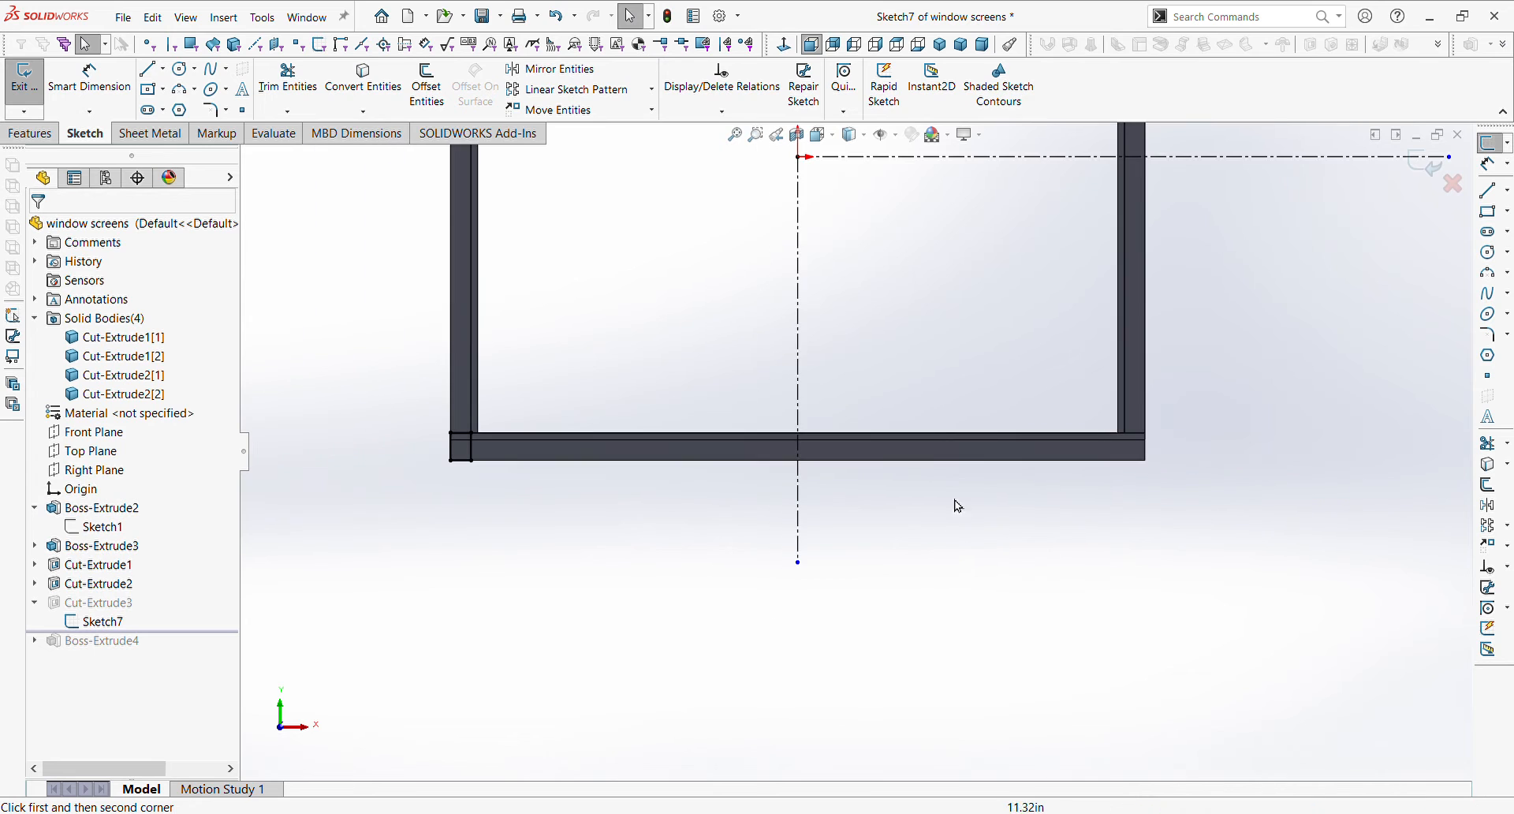
click(1489, 506)
drag(485, 416, 272, 475)
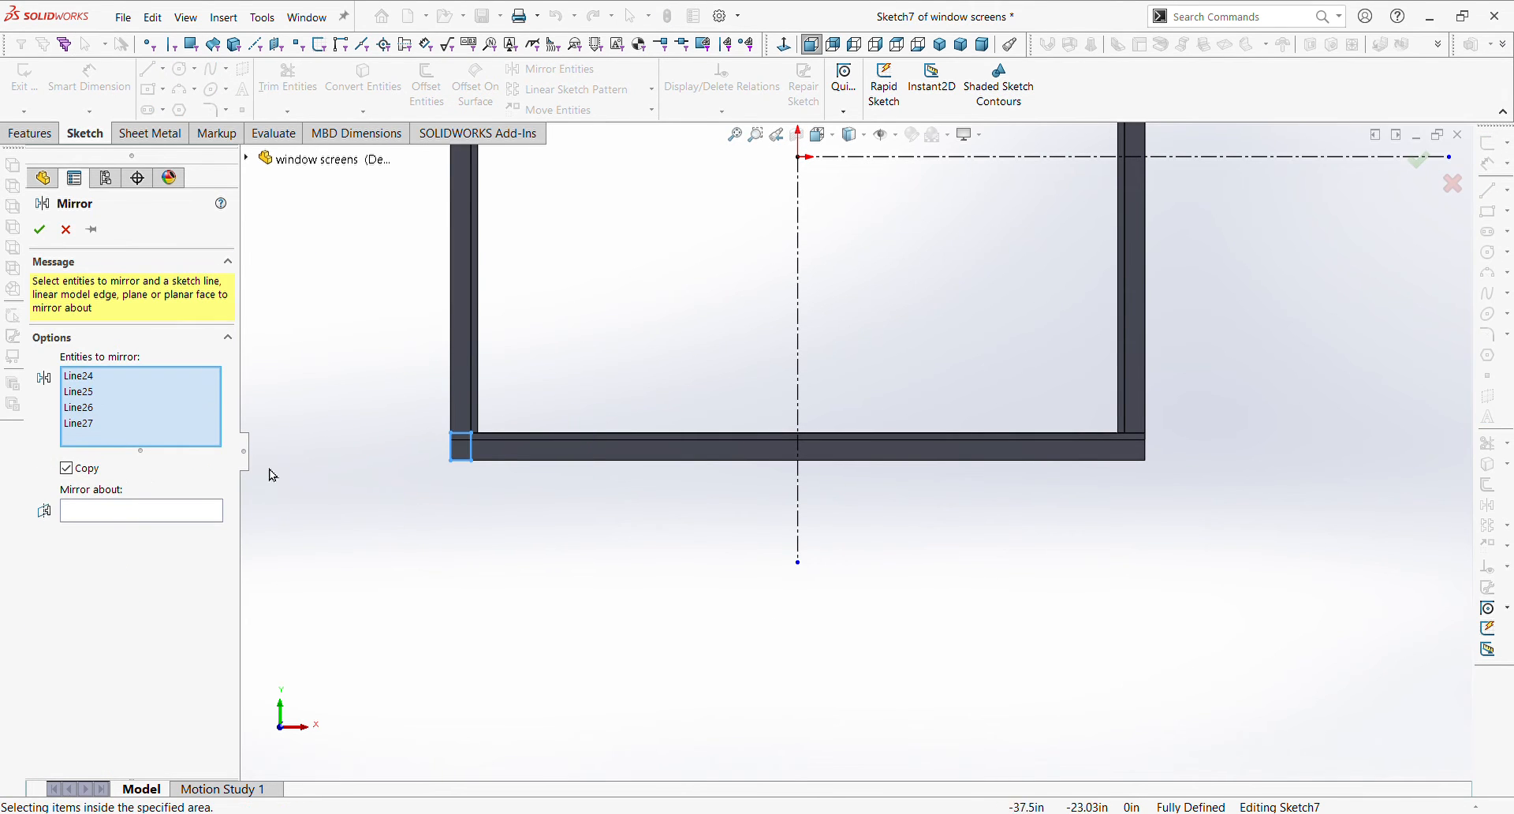
click(138, 512)
click(799, 375)
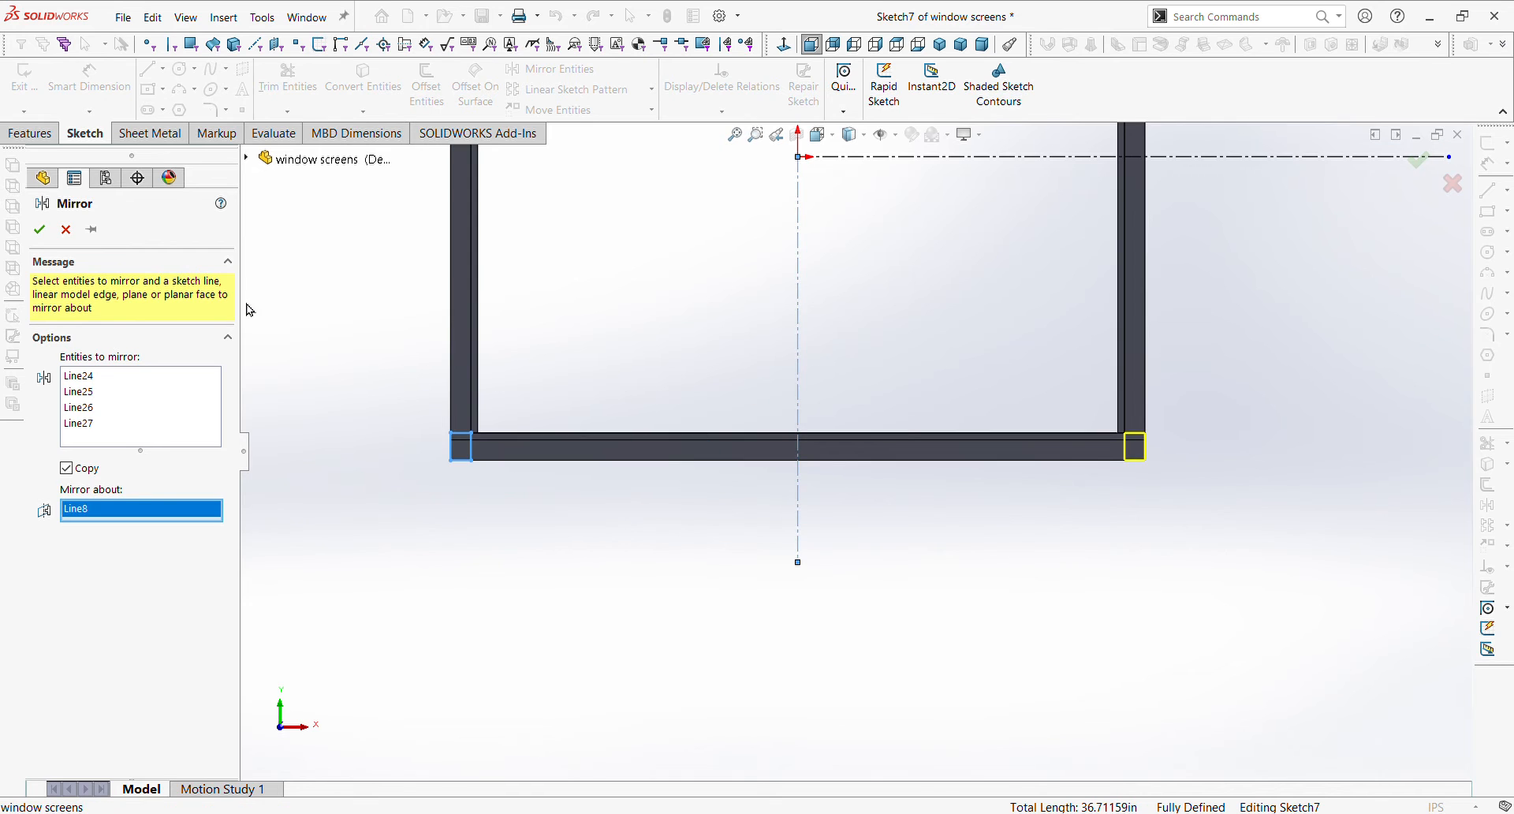
click(40, 230)
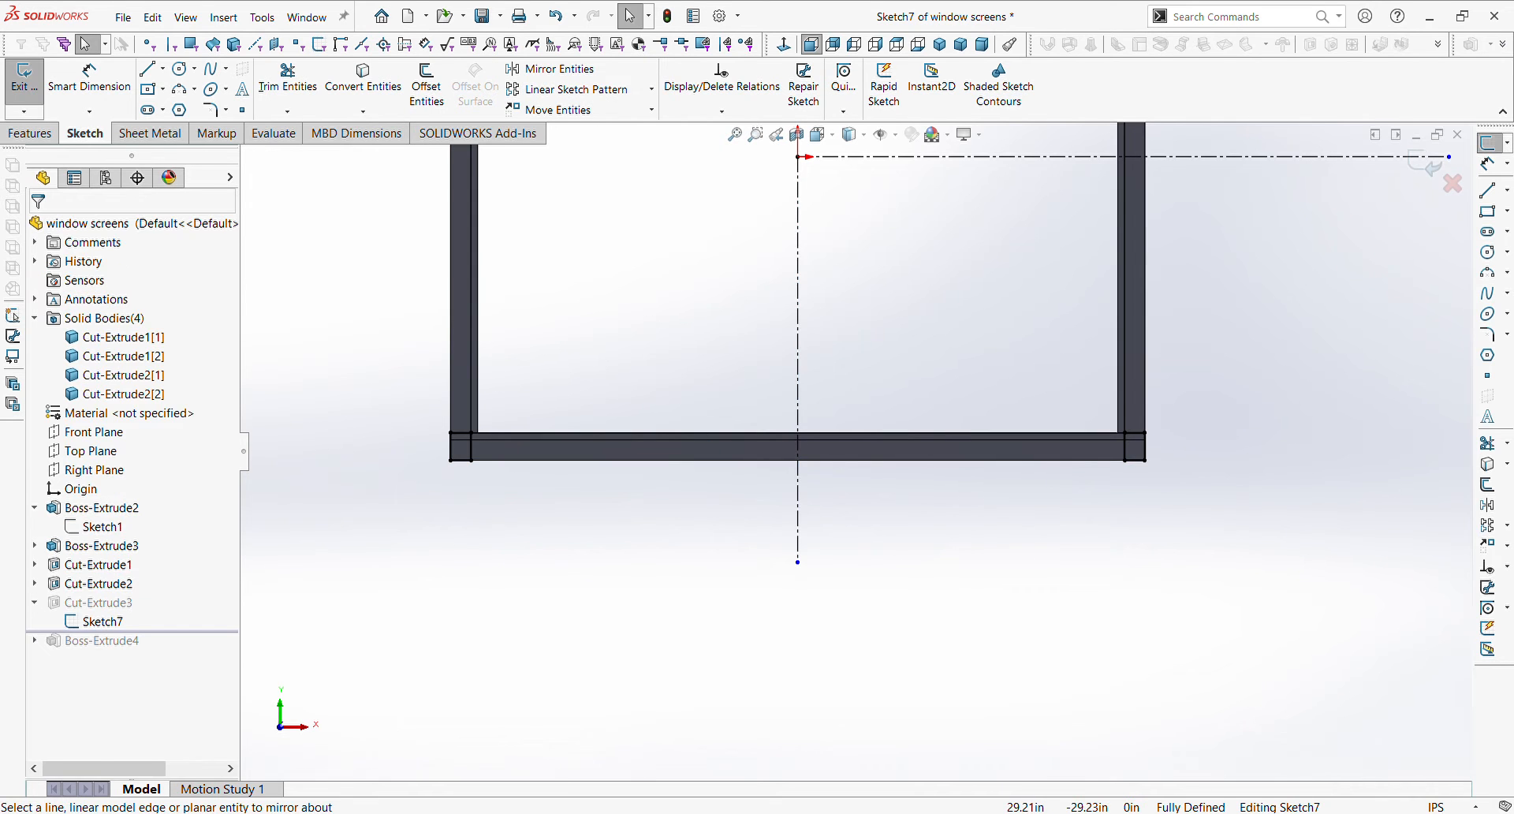
- Mirror both lower corner rectangles about the horizontal centerline onto the frame's upper corners
click(1488, 505)
scroll(1150, 442, up, 5)
drag(894, 420, 1044, 513)
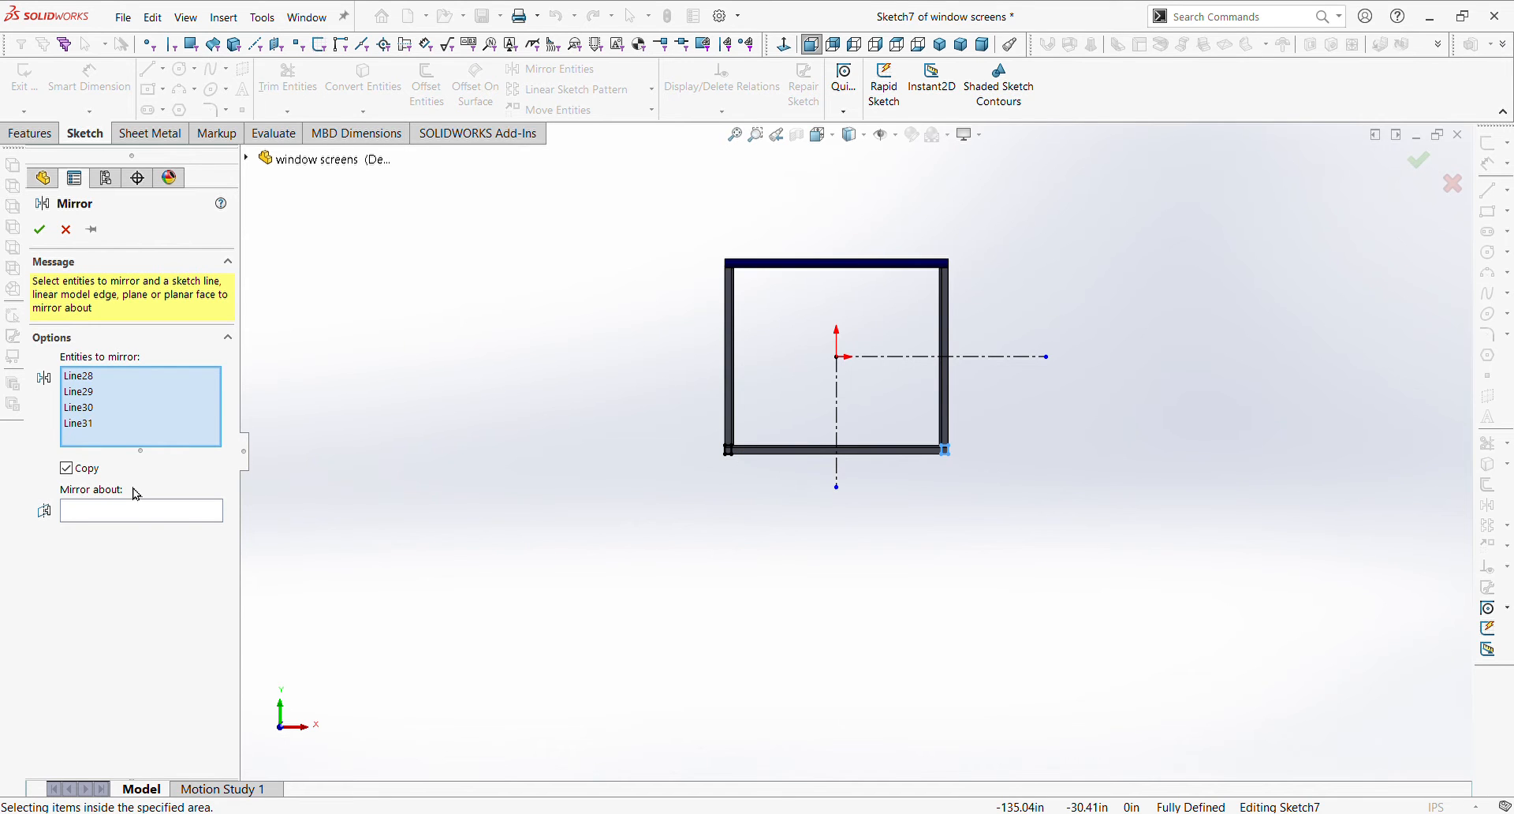
click(147, 510)
click(1025, 357)
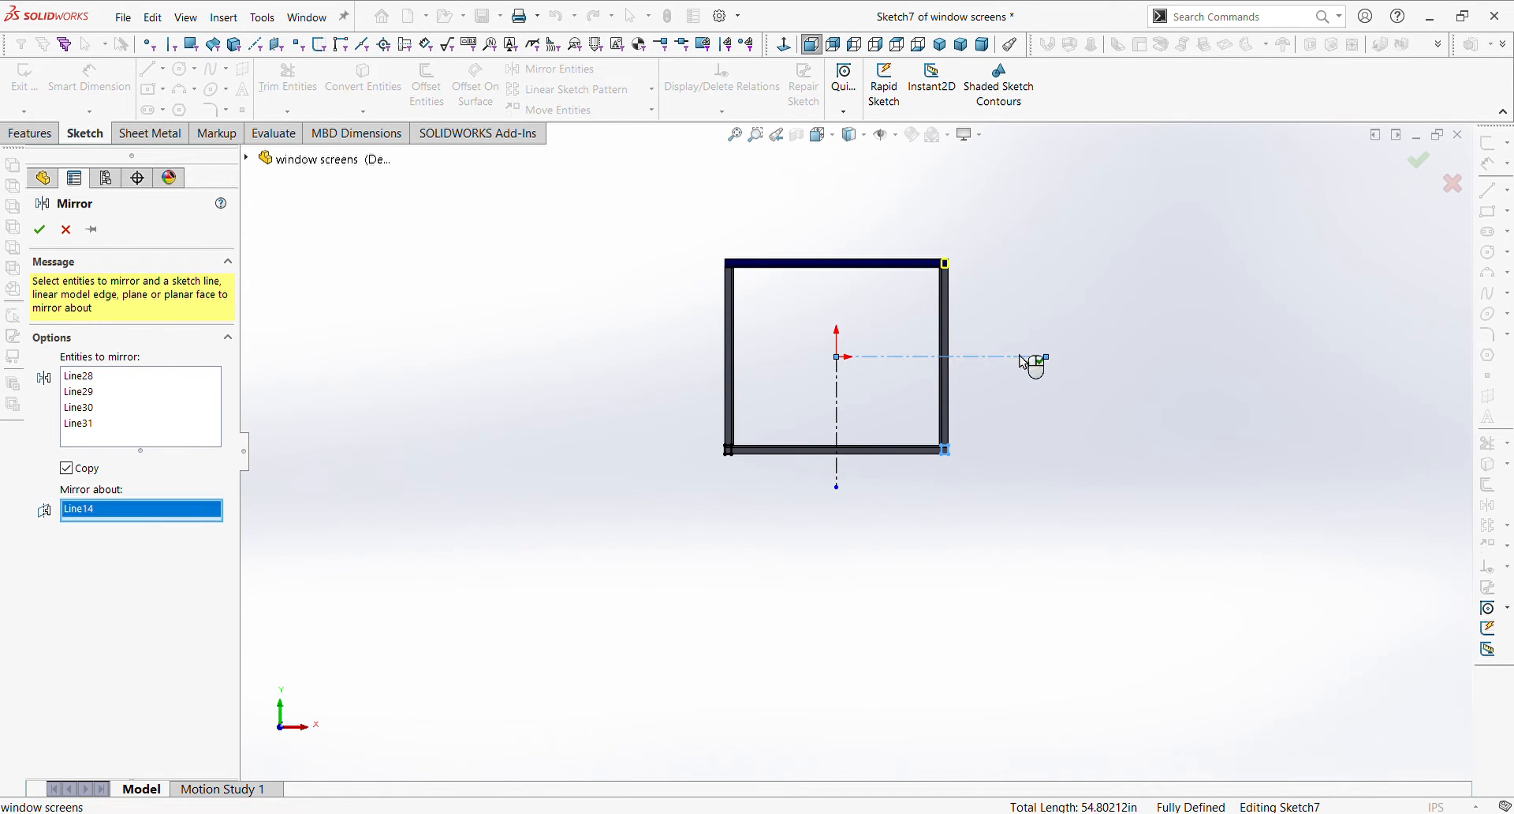
scroll(787, 451, down, 3)
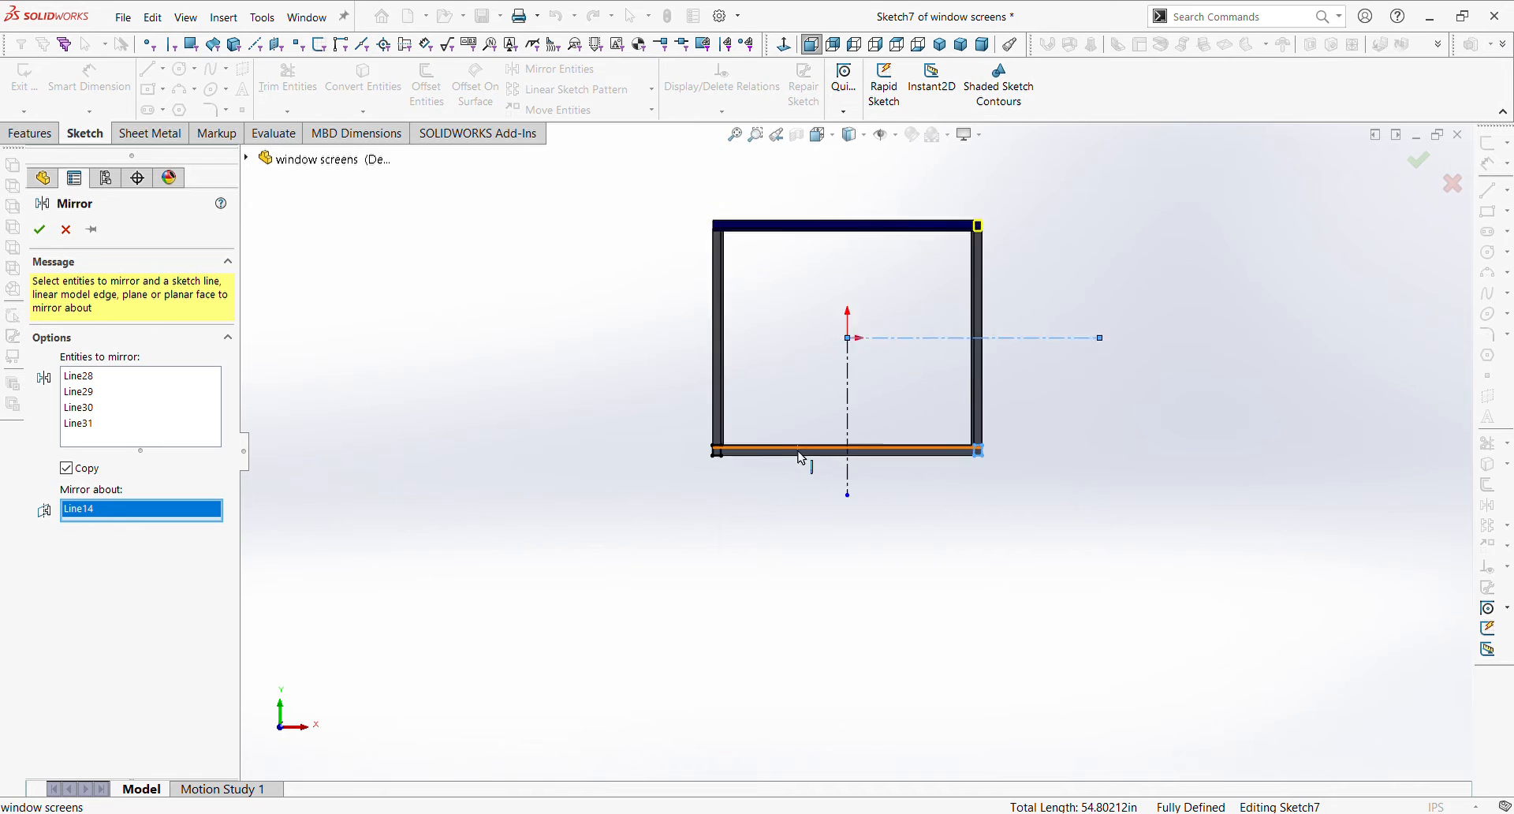
click(186, 407)
drag(630, 404, 771, 541)
click(41, 230)
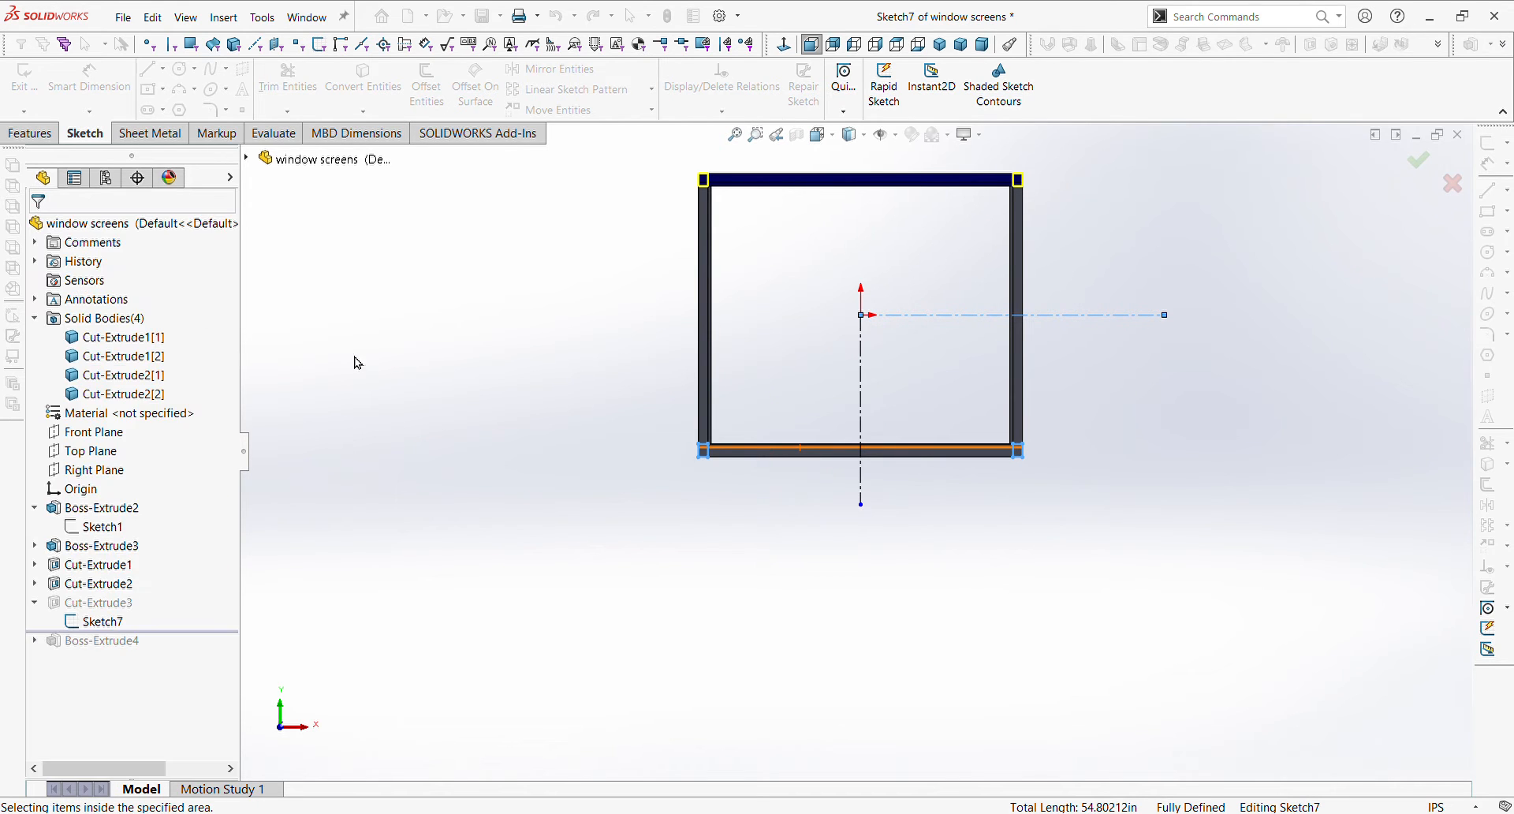
- Rebuild the model to leave the lap cut sketch, and roll the feature history forward to include Boss-Extrude4
scroll(1098, 196, down, 4)
scroll(635, 225, up, 3)
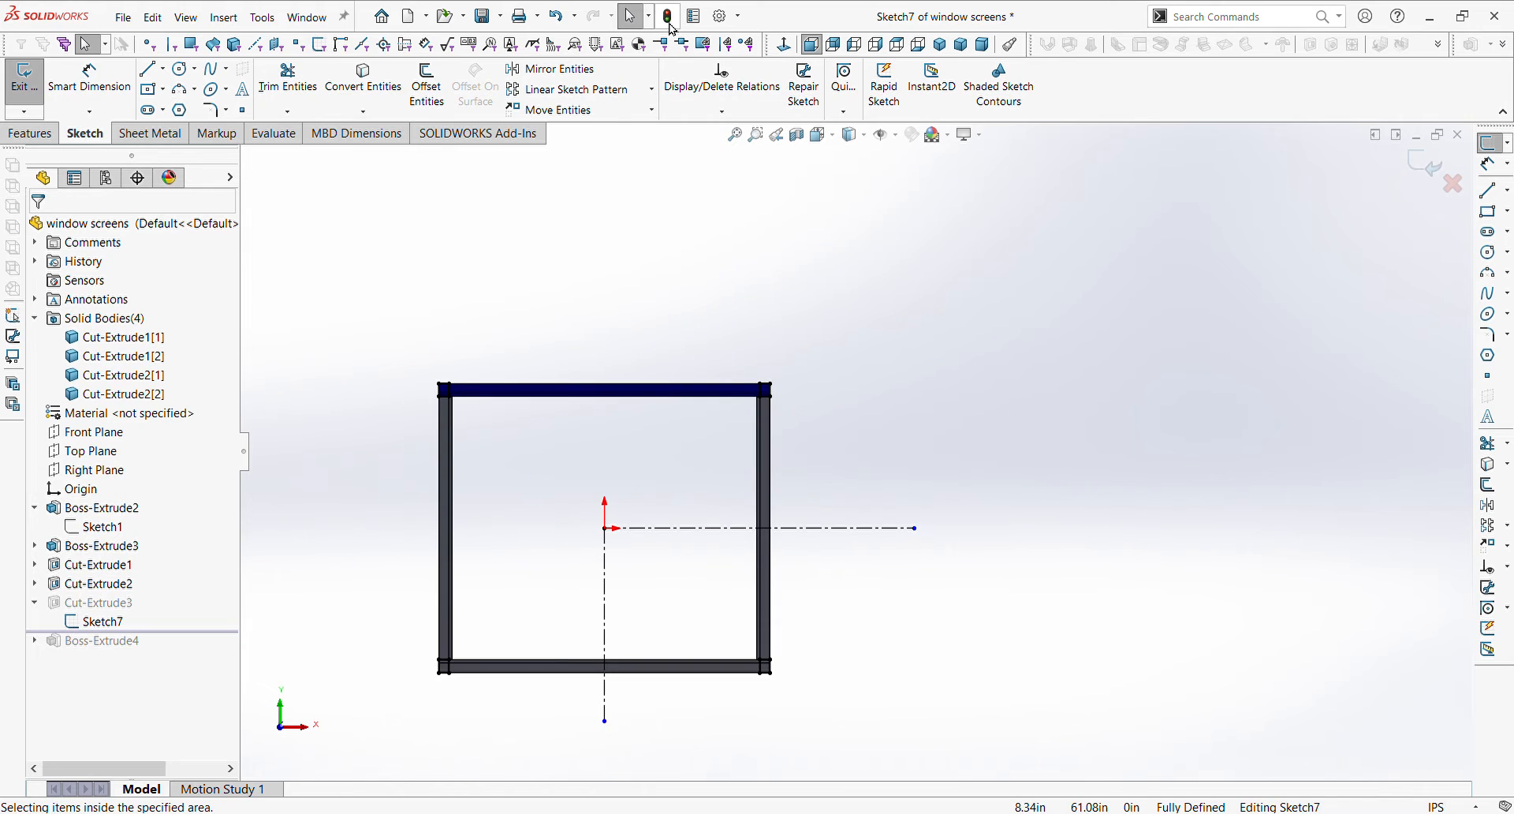
click(667, 16)
scroll(520, 397, down, 3)
scroll(520, 397, down, 5)
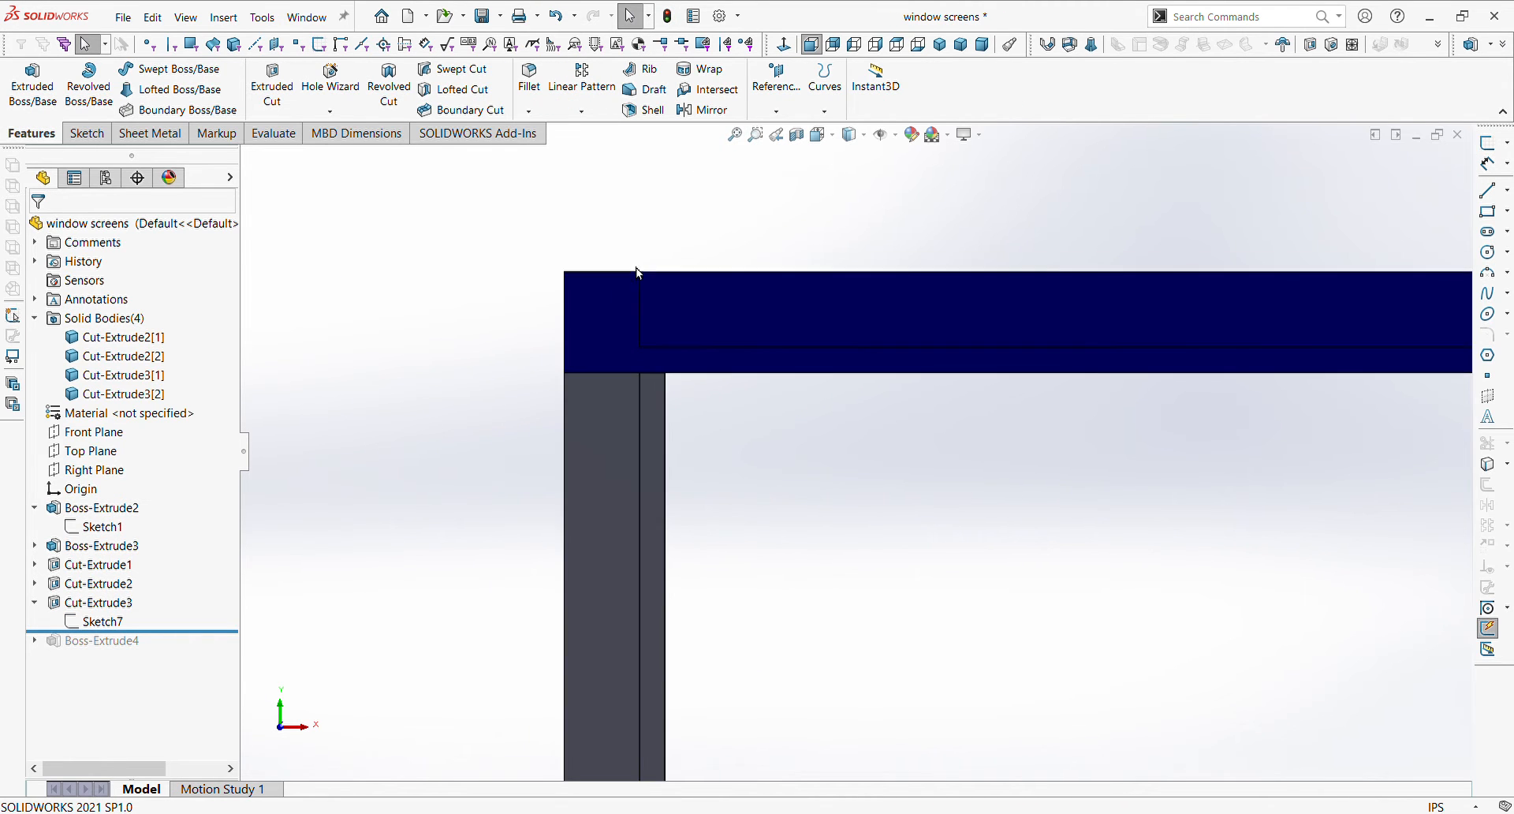
middle_drag(656, 387, 661, 395)
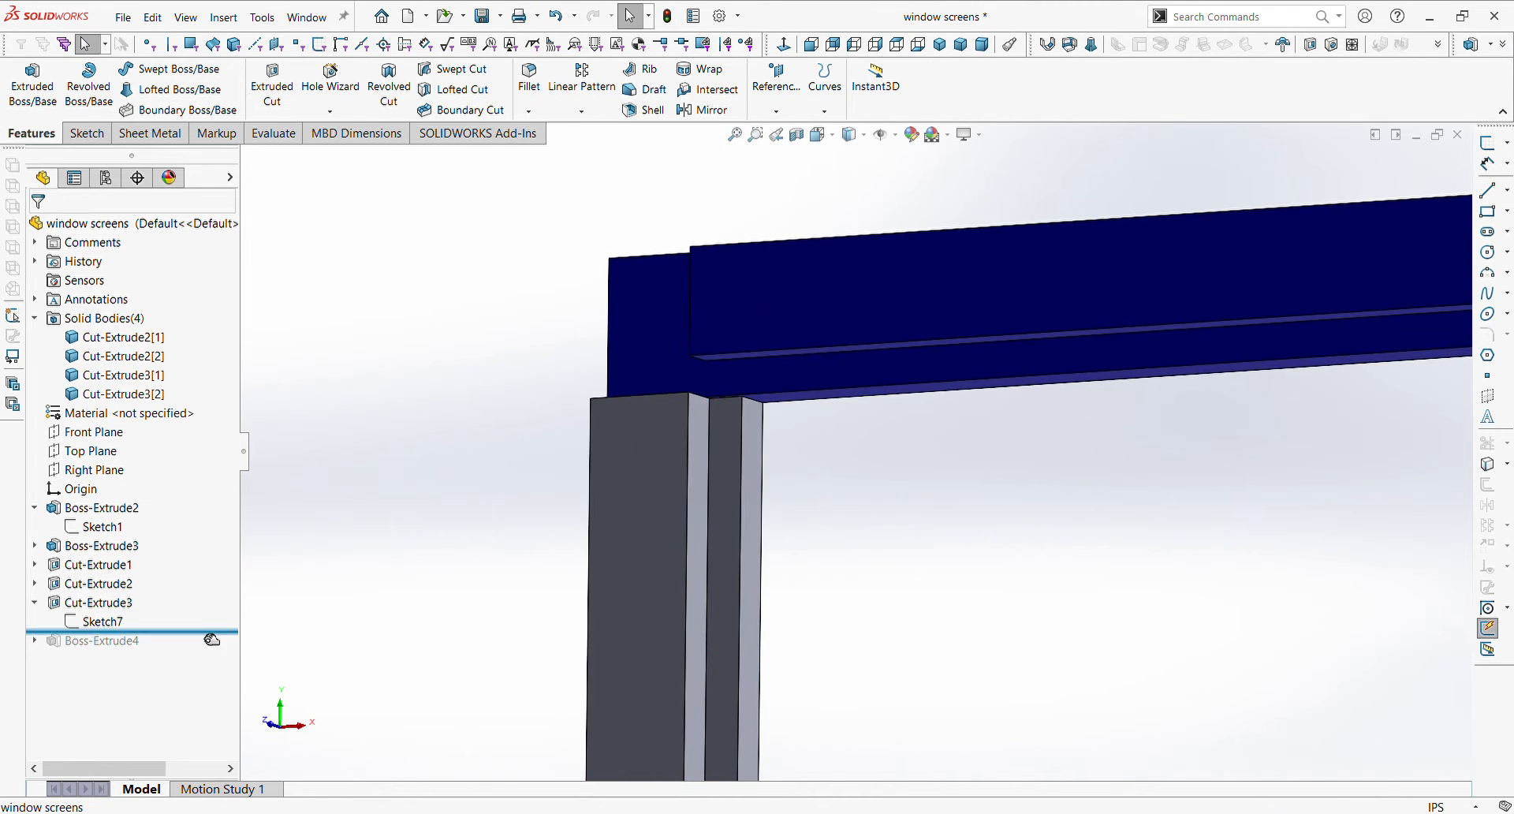
drag(210, 631, 216, 652)
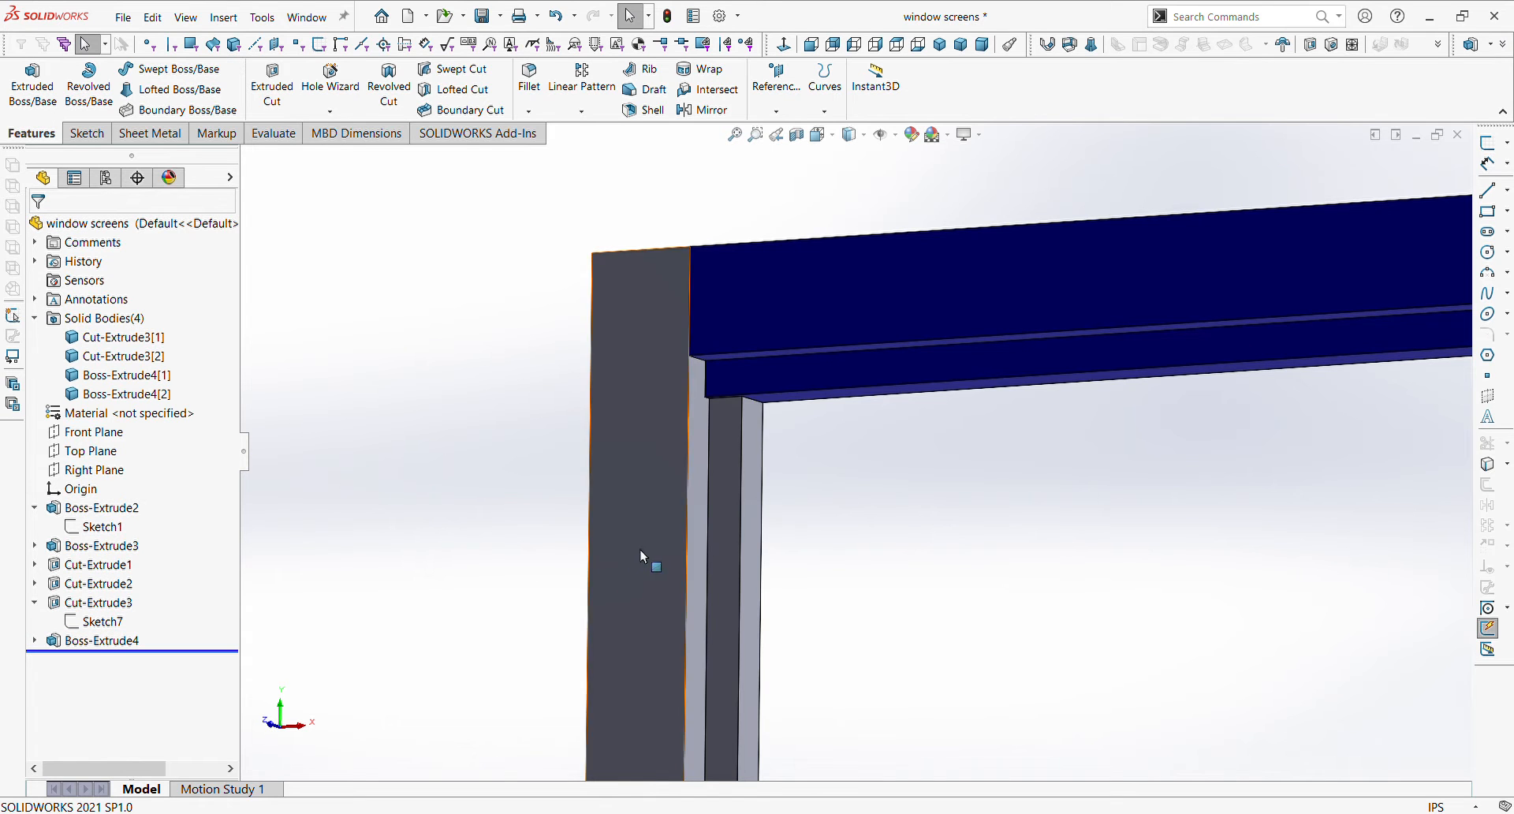
- Examine the upper-left half-lap joint and the whole frame from several angles
scroll(880, 391, up, 3)
scroll(723, 439, down, 4)
scroll(745, 536, up, 3)
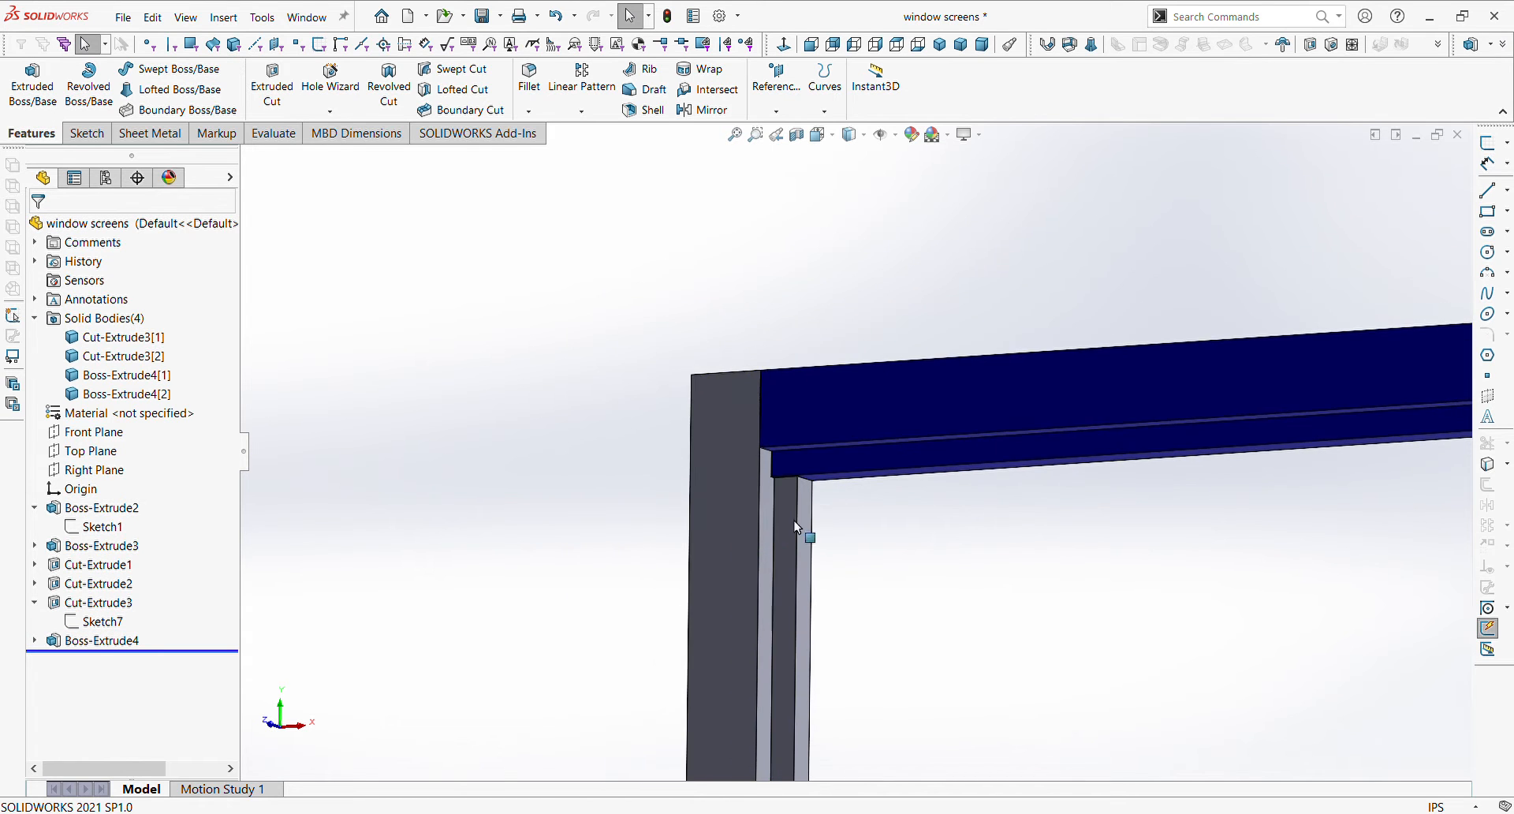
middle_drag(889, 585, 774, 406)
scroll(773, 406, up, 8)
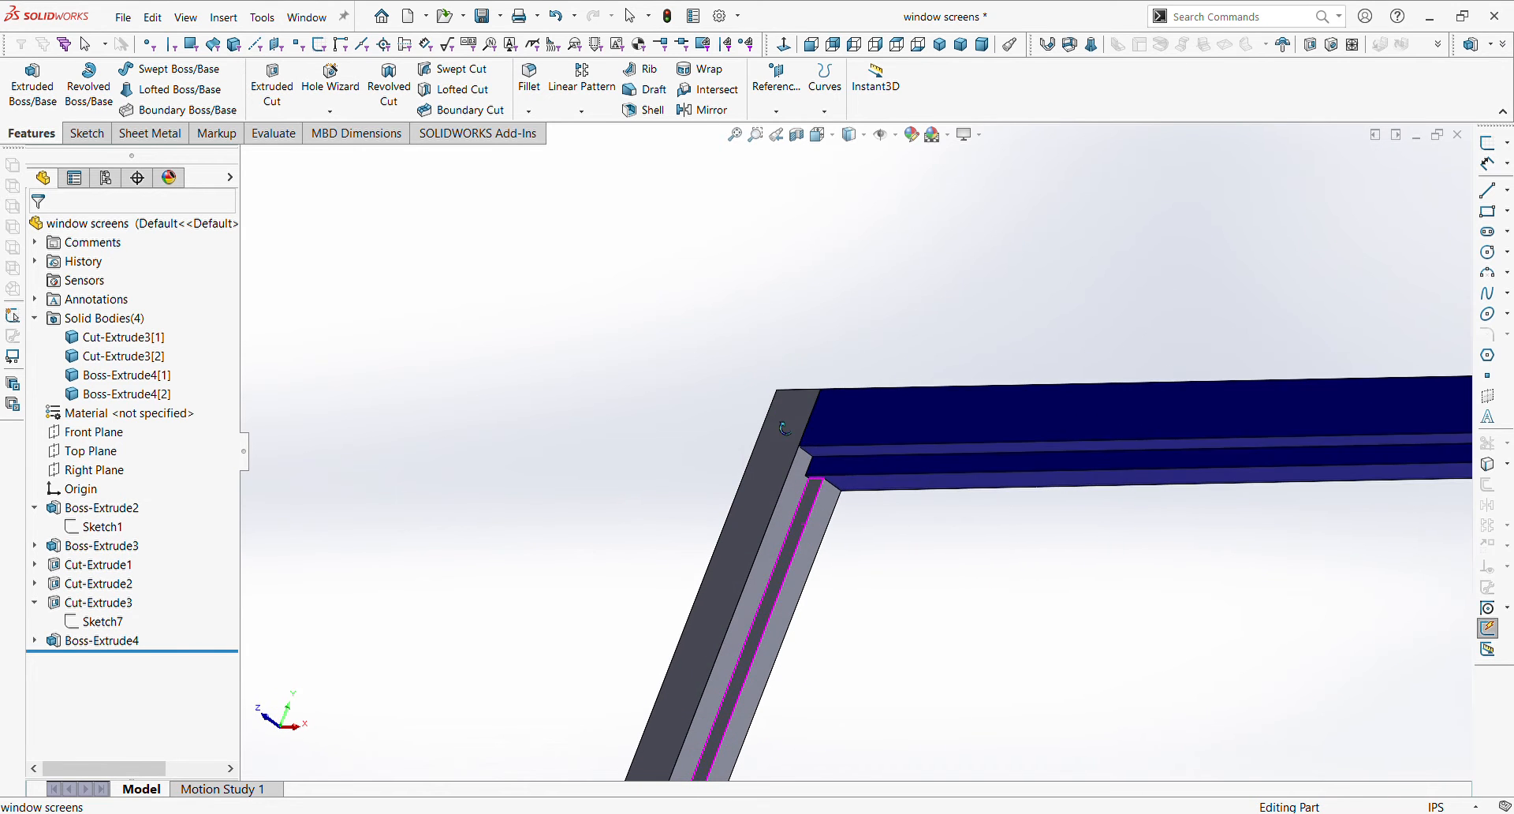
middle_drag(962, 556, 1048, 590)
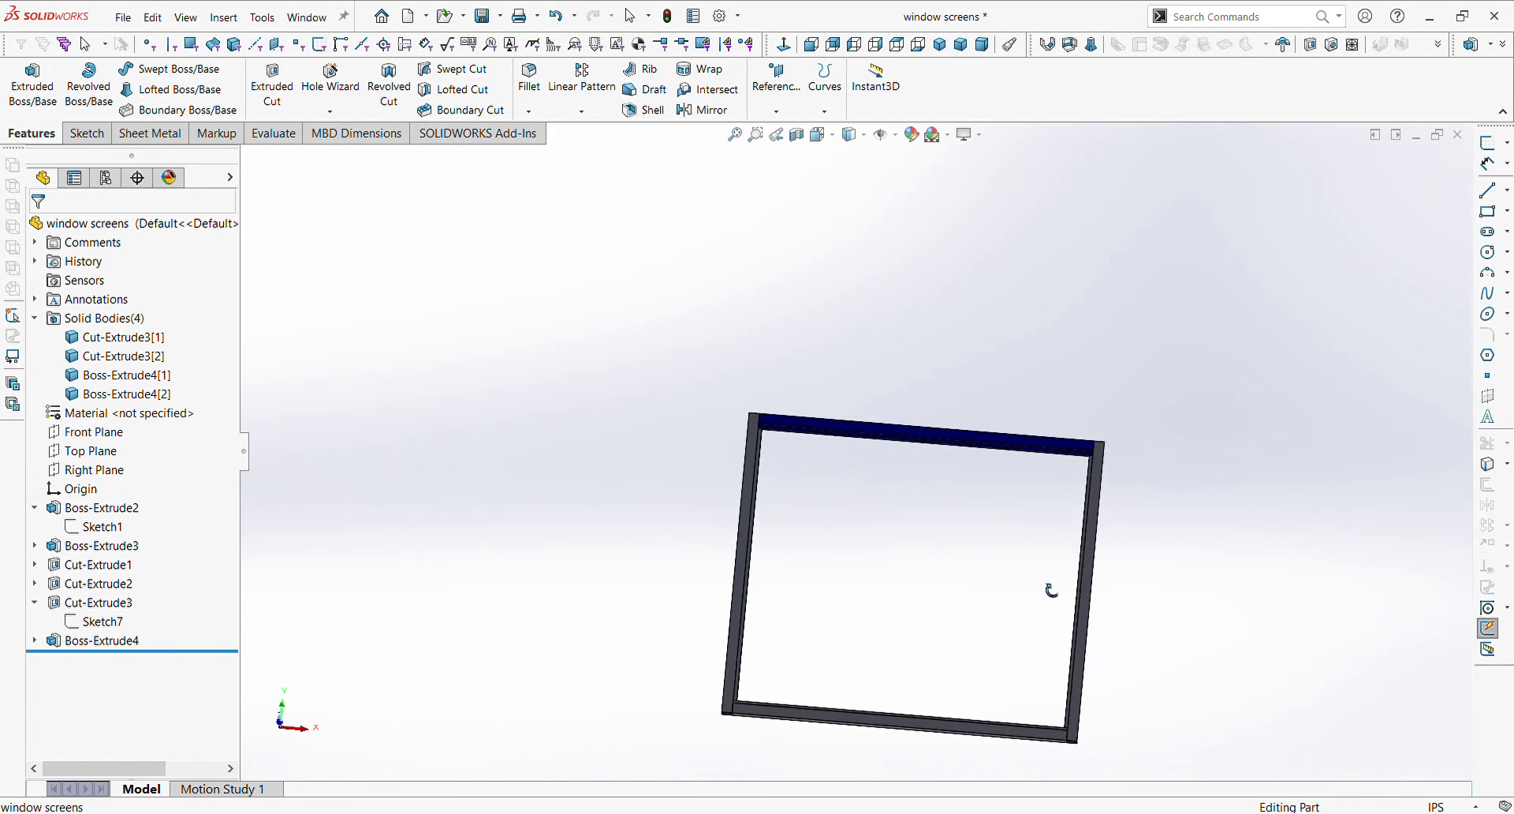
scroll(1048, 590, up, 1)
scroll(882, 520, down, 2)
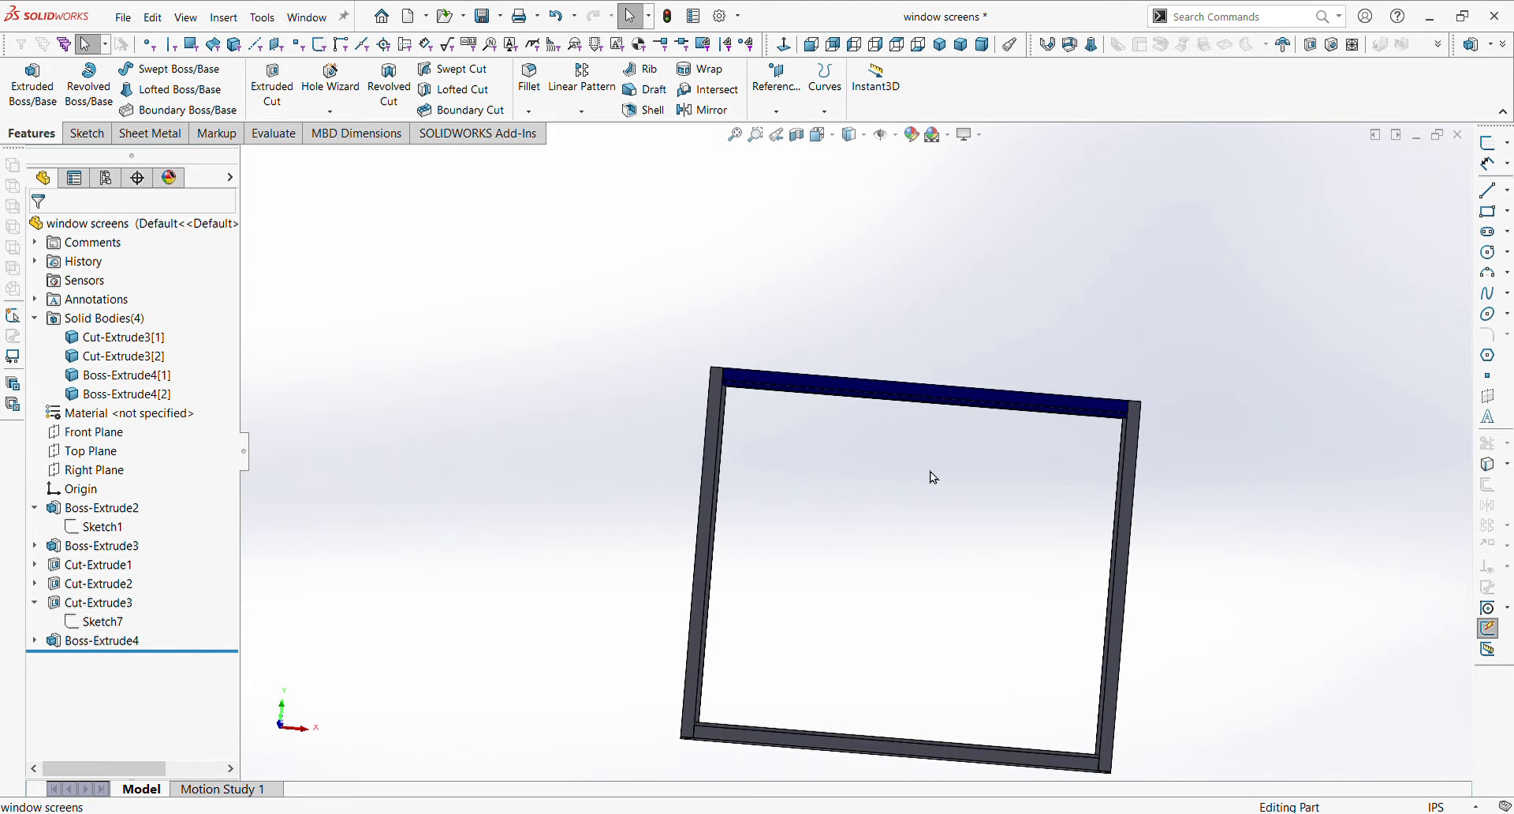
mouse_move(958, 515)
middle_down()
mouse_move(959, 611)
mouse_move(945, 554)
mouse_move(967, 358)
mouse_move(978, 437)
mouse_move(1007, 483)
mouse_move(1018, 452)
mouse_move(977, 463)
mouse_move(950, 534)
middle_up()
key(Escape)
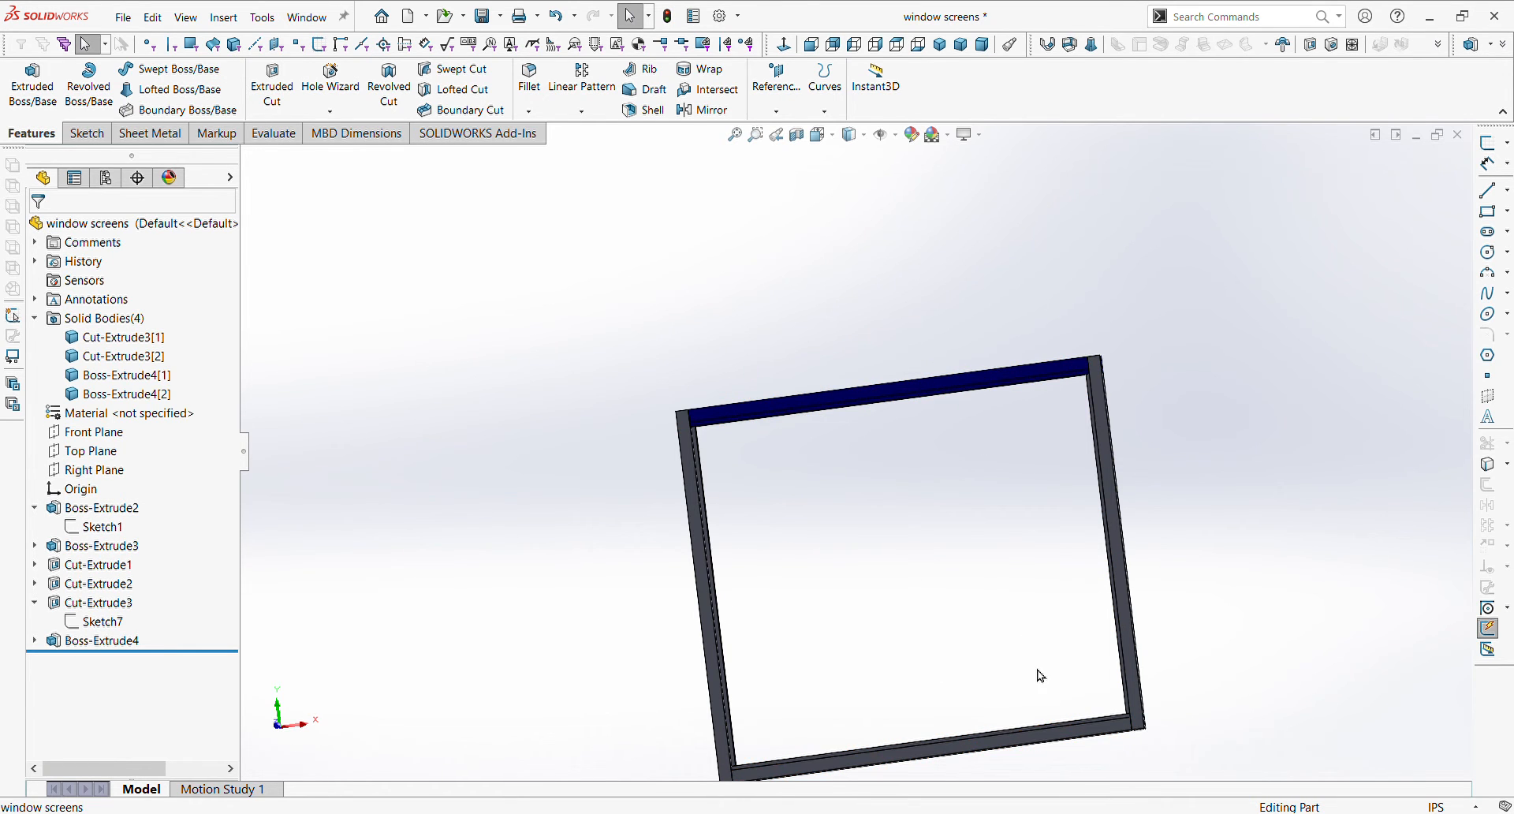
scroll(975, 702, up, 1)
middle_drag(974, 702, 958, 476)
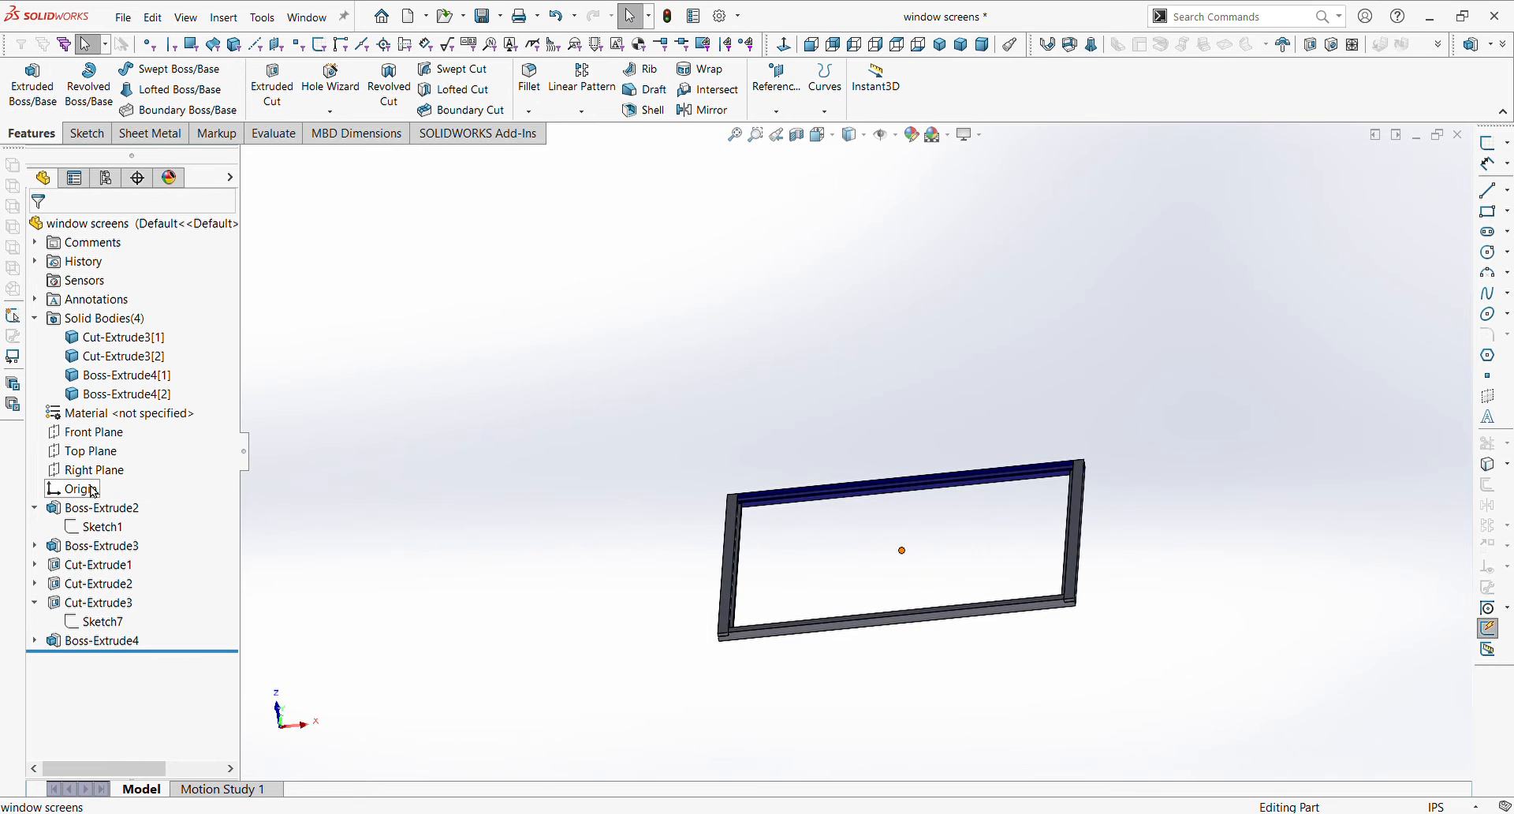
- Collapse the solid bodies list and start a new sketch on the Top Plane
click(34, 318)
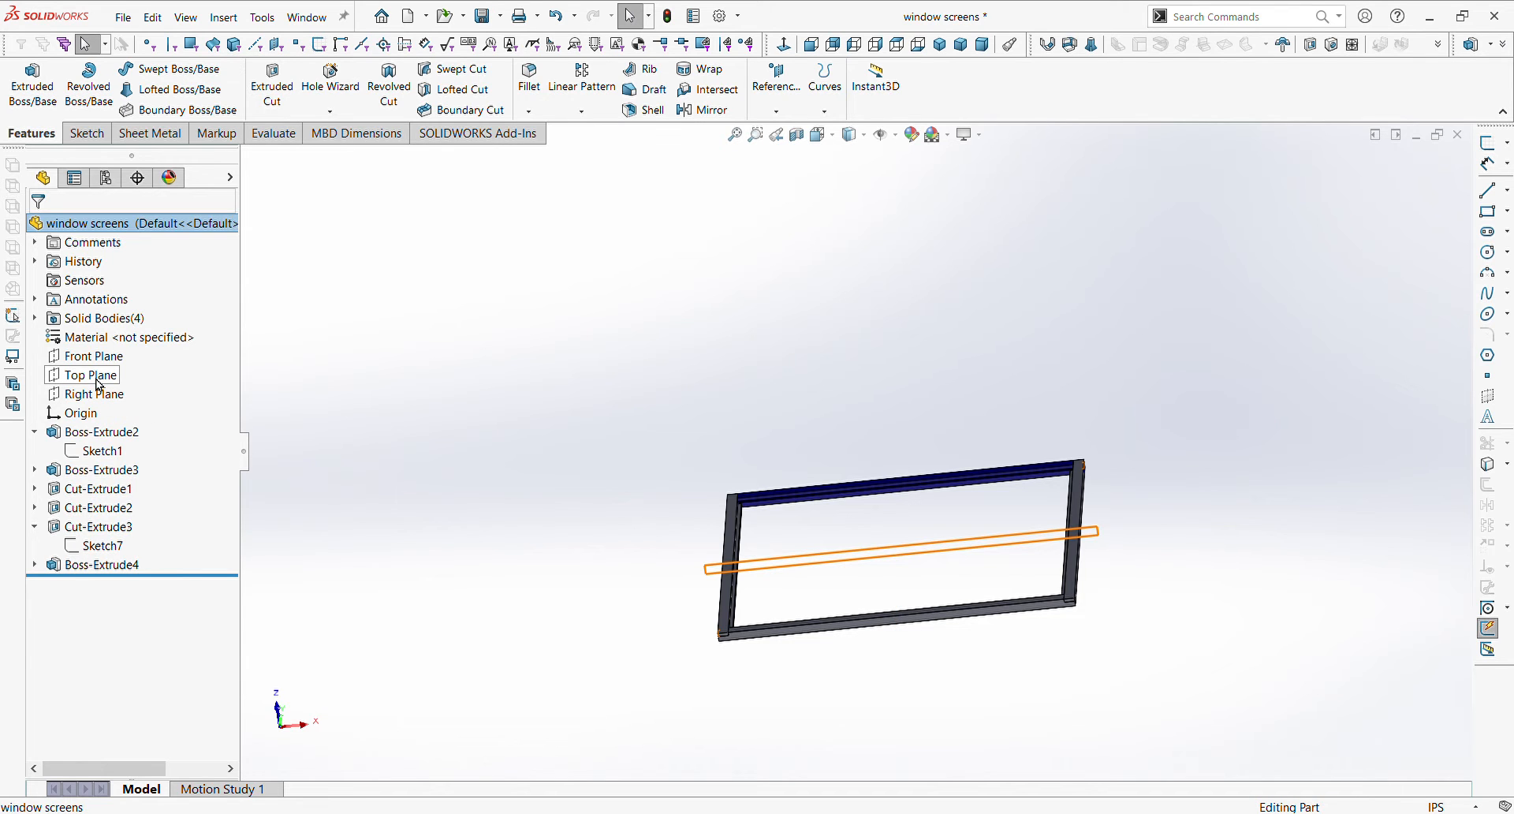
click(91, 376)
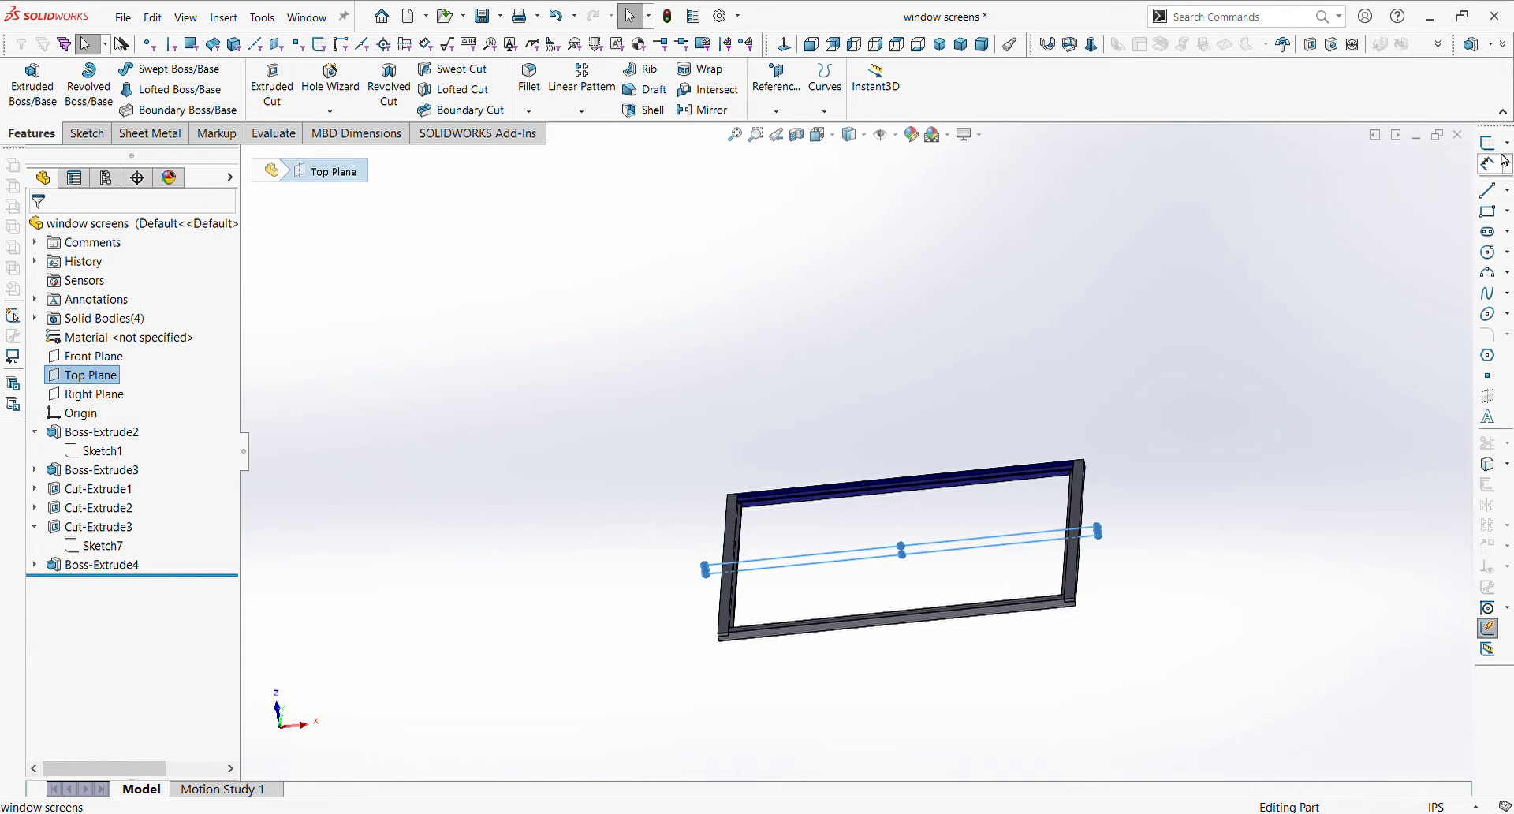
click(1493, 147)
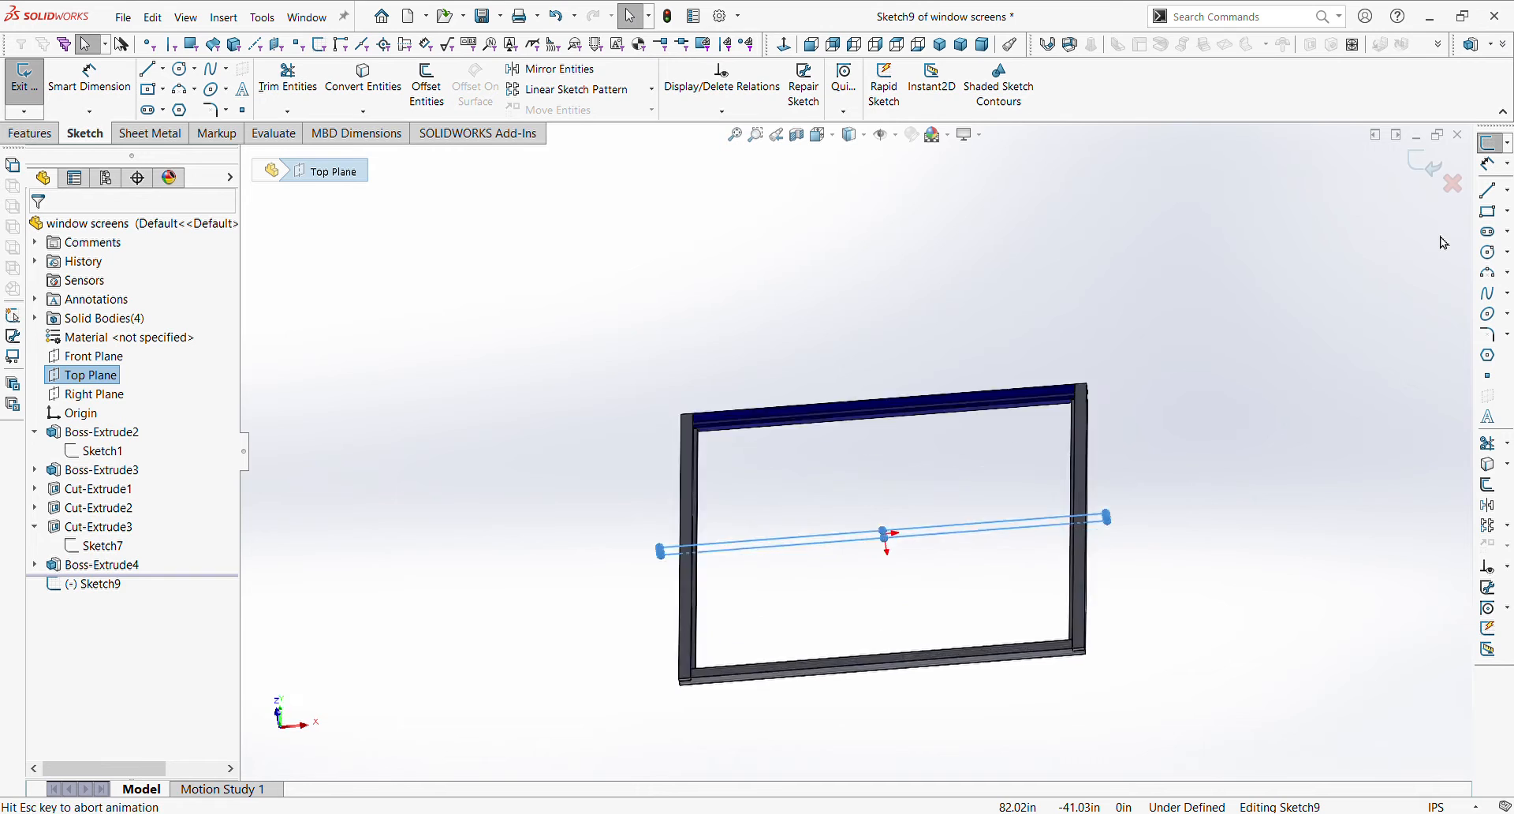
click(1170, 524)
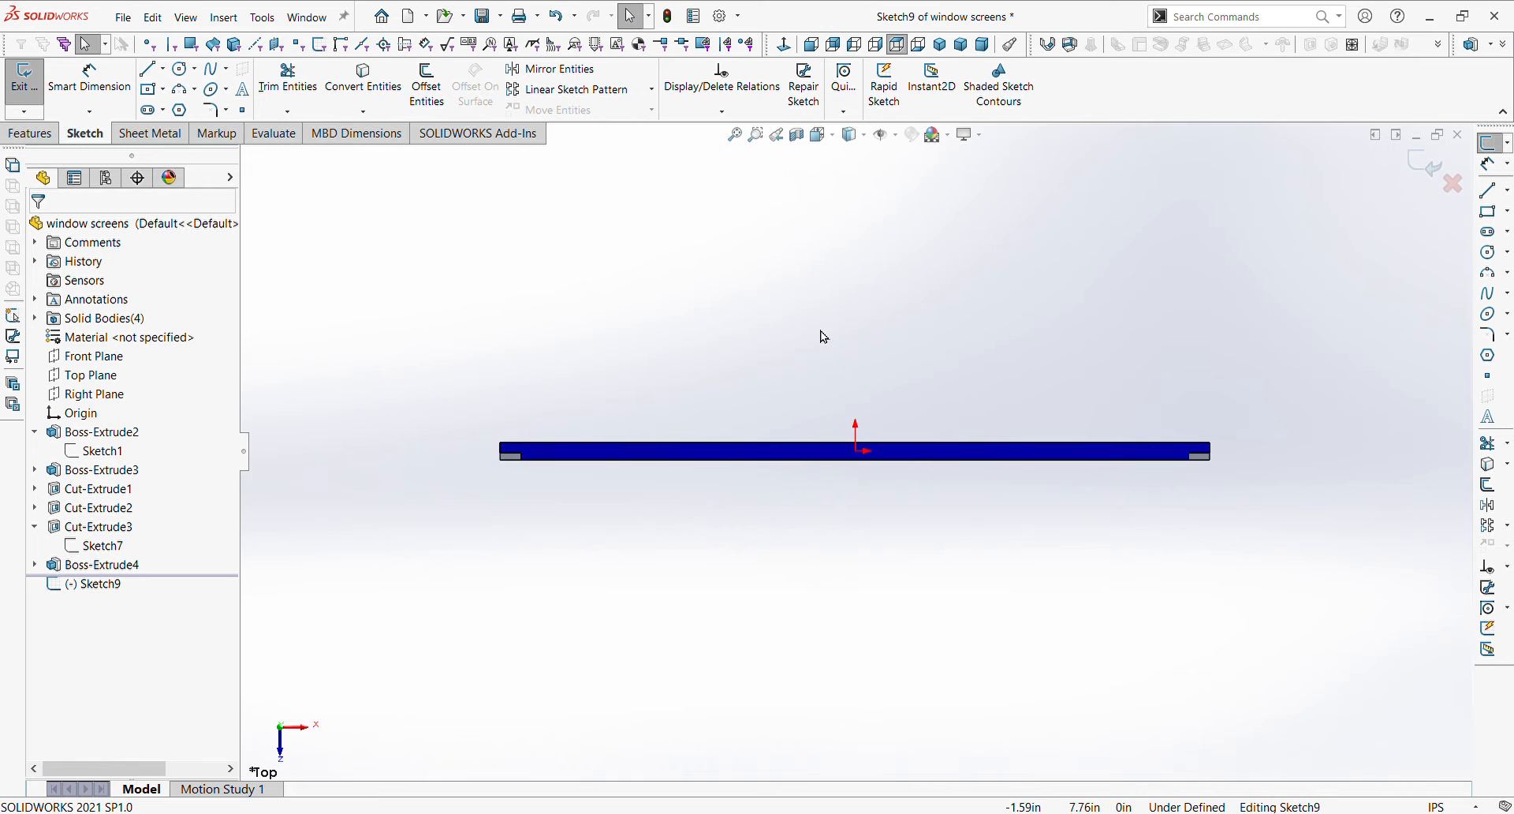
- Cut a planar section view of the frame at the Top Plane to expose the vertical members' stepped profiles
click(797, 138)
click(104, 571)
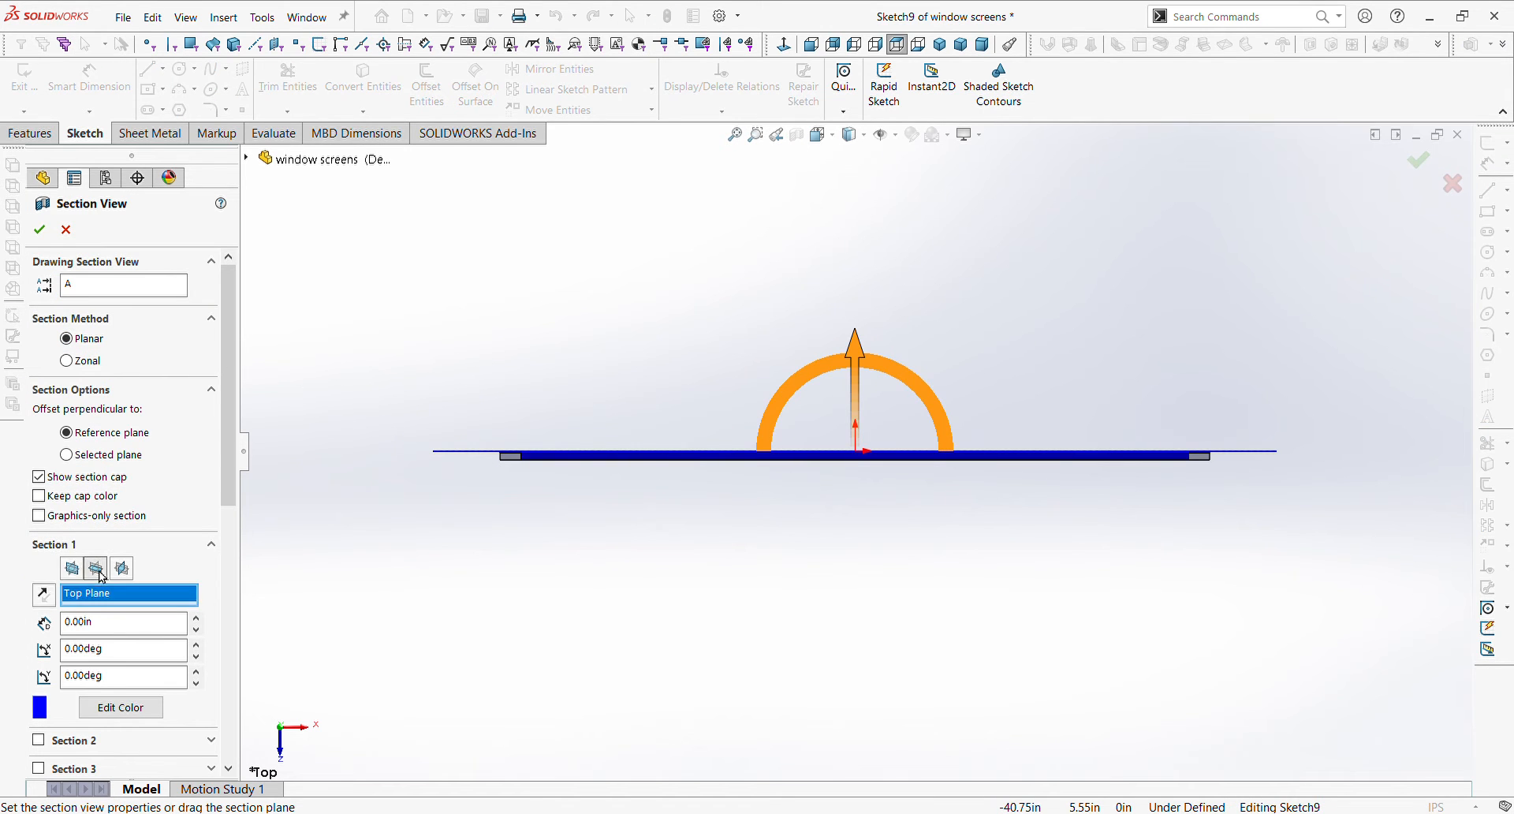
click(39, 230)
scroll(1129, 476, down, 5)
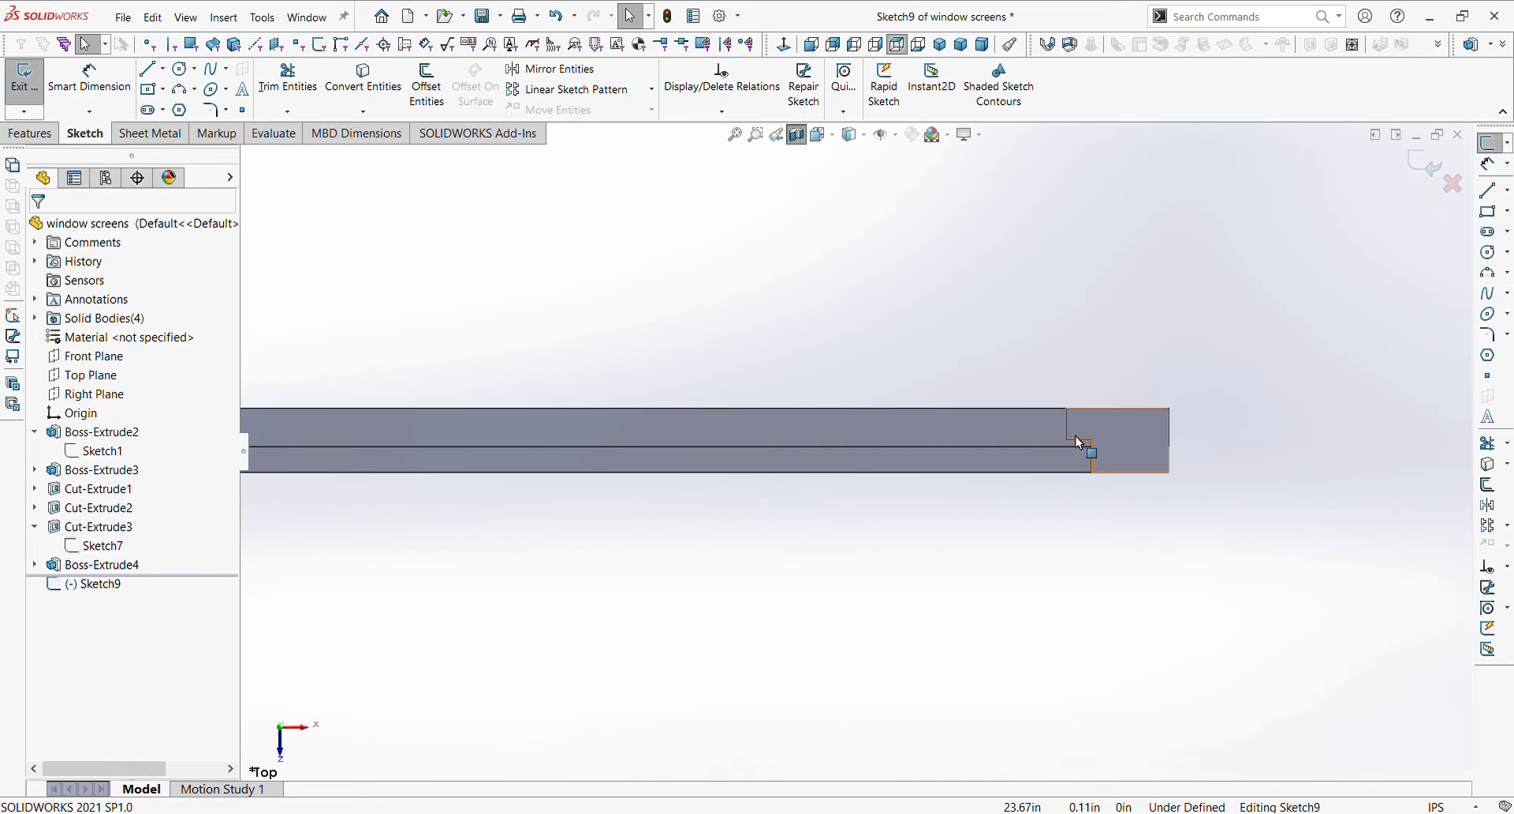
scroll(723, 568, up, 6)
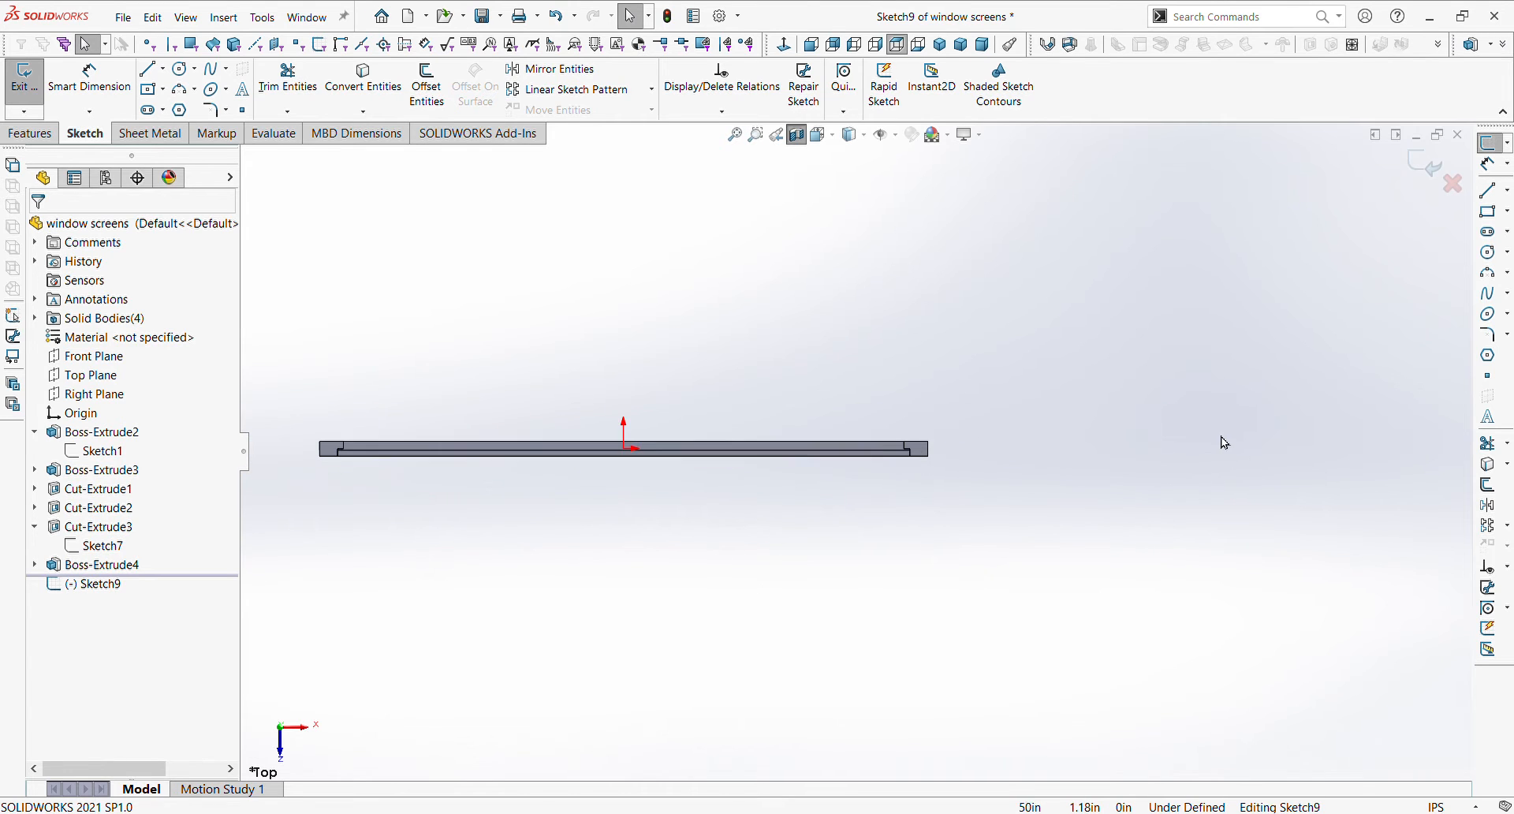
- Sketch a line along the section's upper edge between the two members' step corners, continuing down and outward along the right member's step
click(1489, 194)
scroll(574, 450, down, 5)
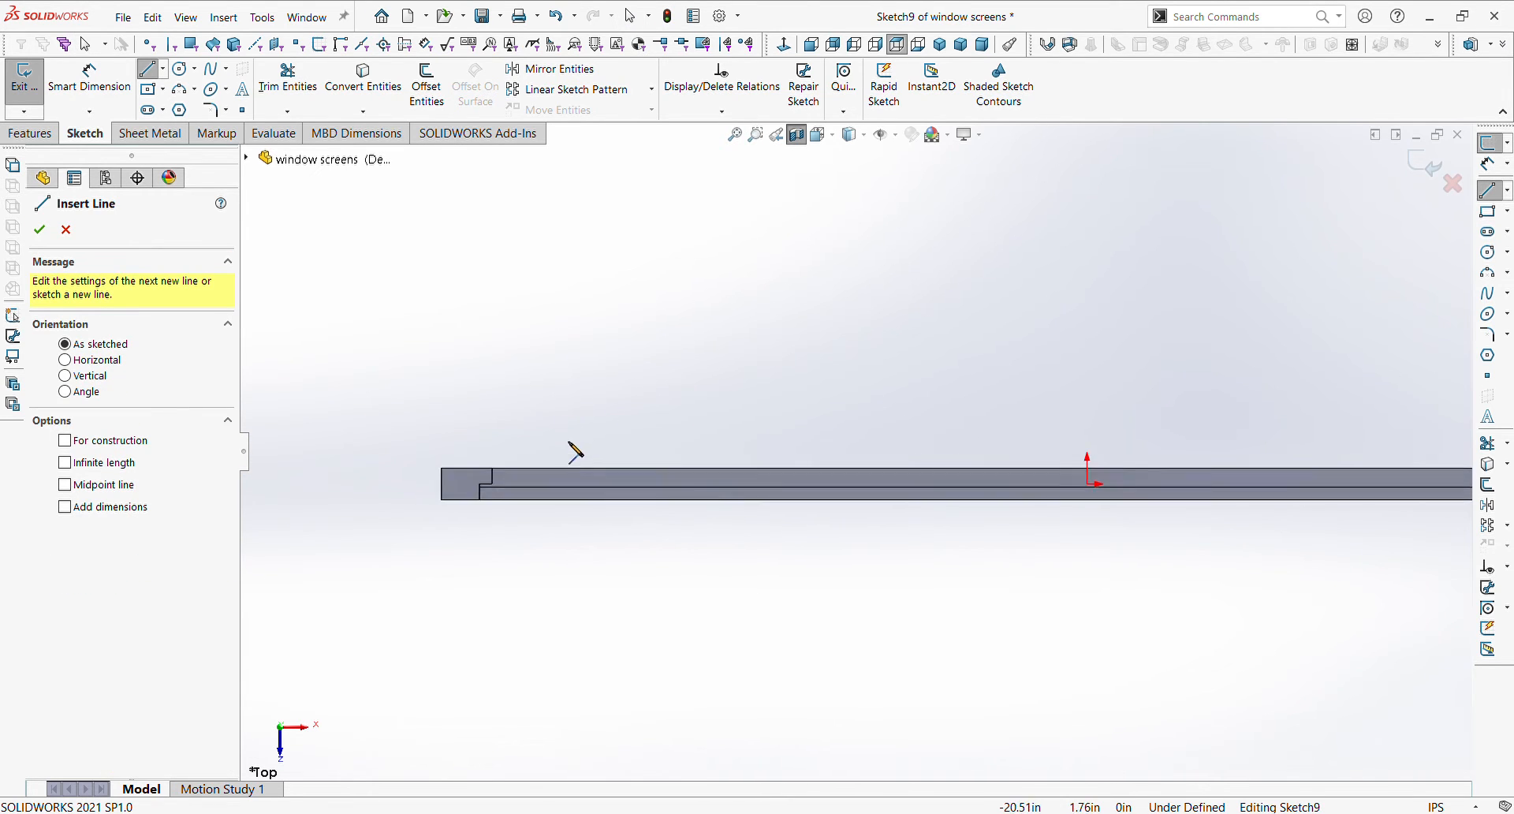
click(437, 503)
scroll(1339, 581, up, 5)
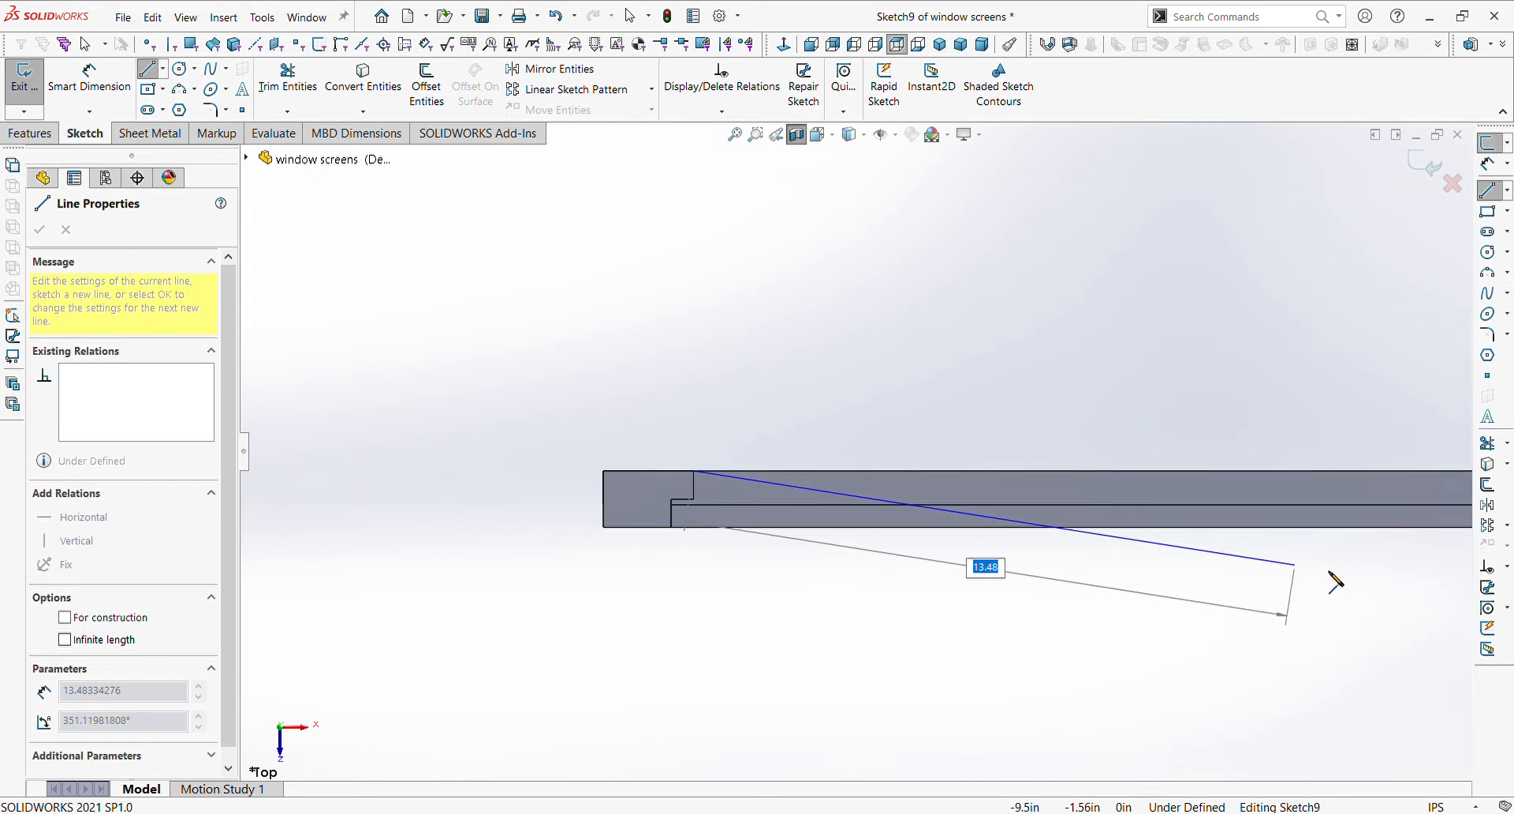
scroll(1136, 474, down, 5)
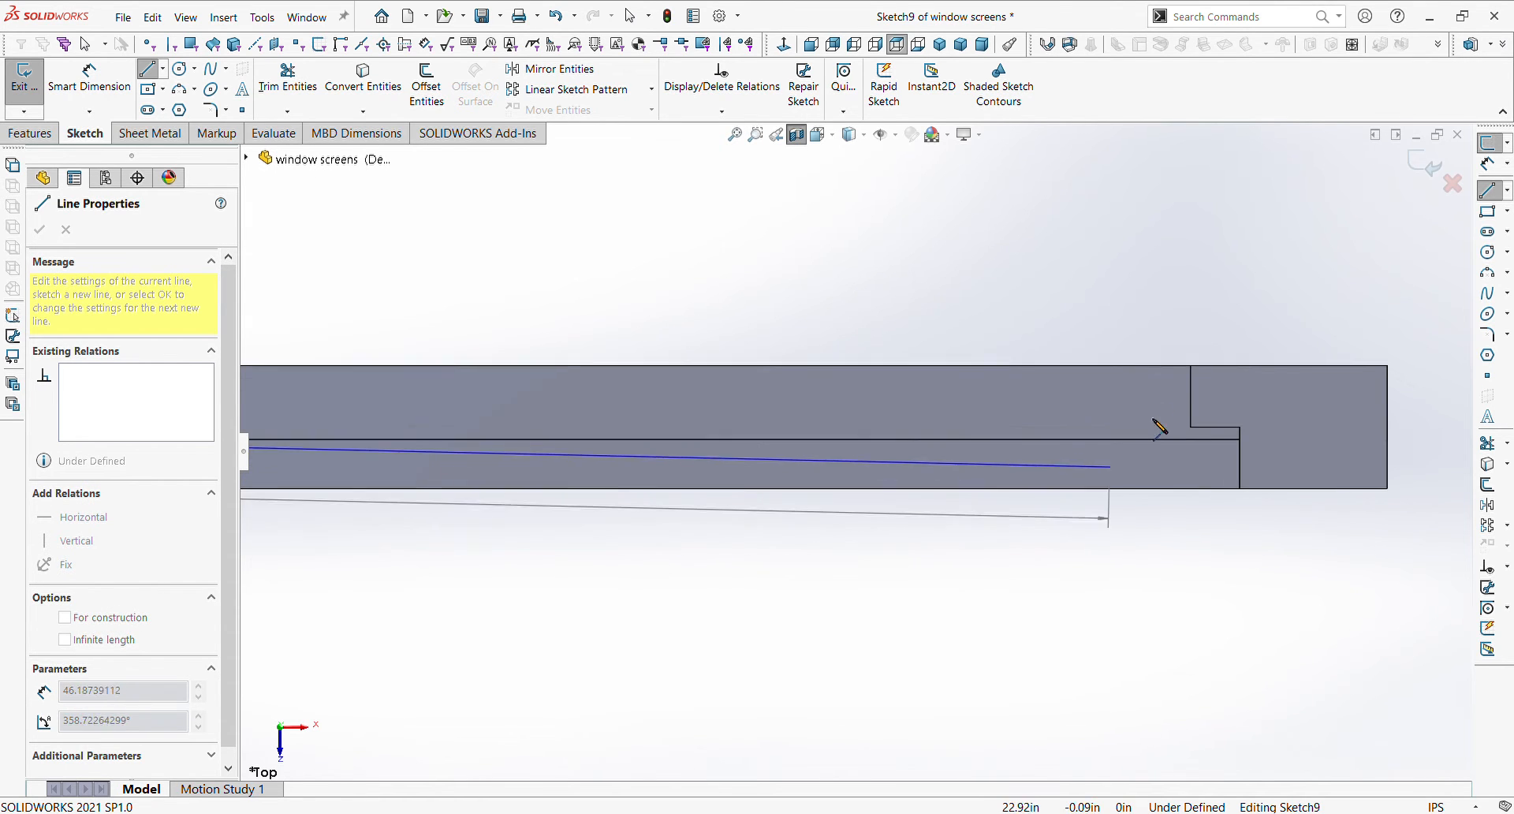
click(1191, 366)
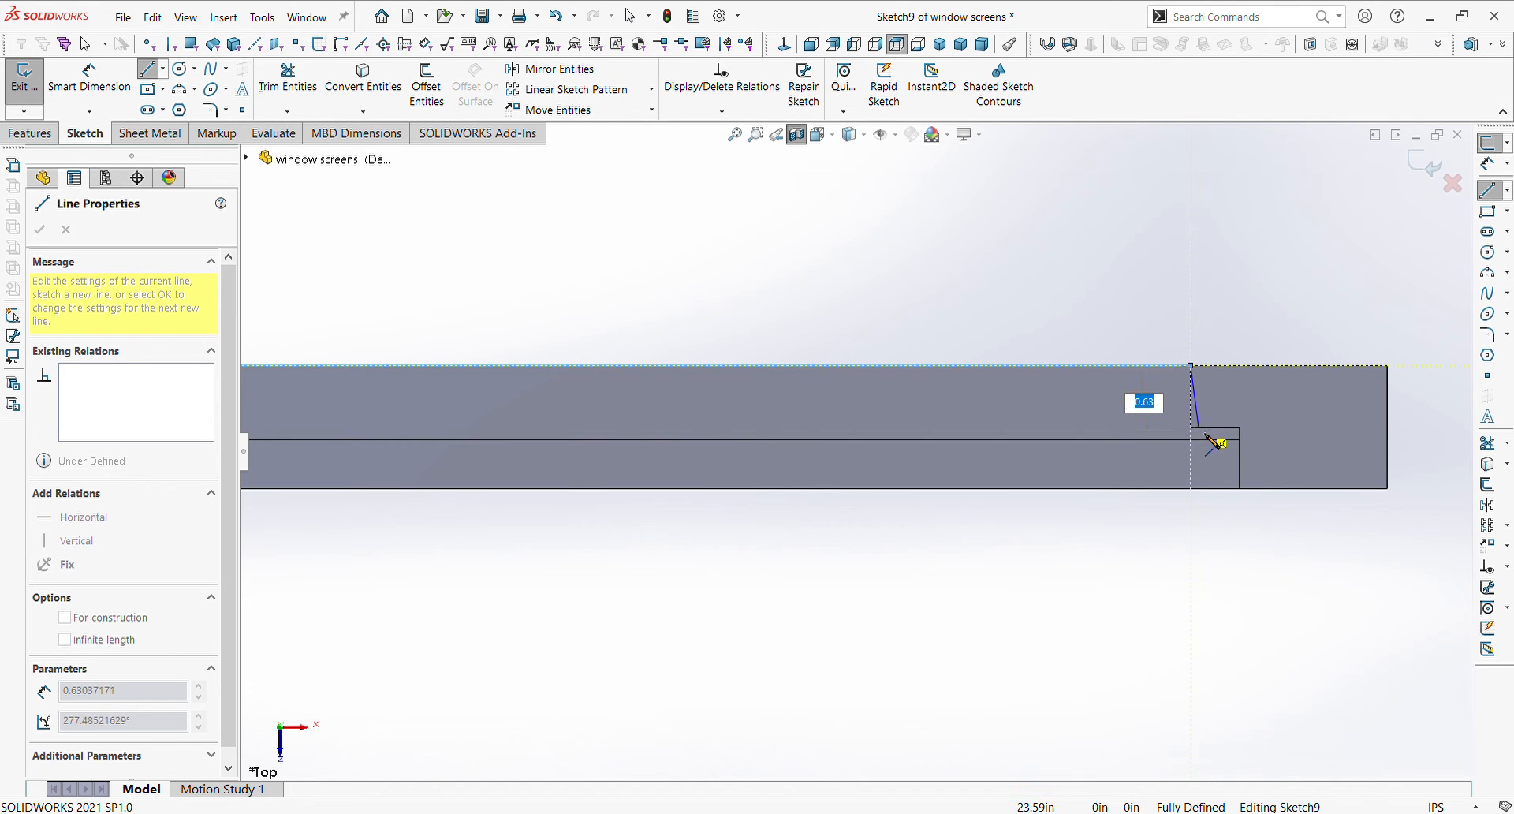
click(1192, 427)
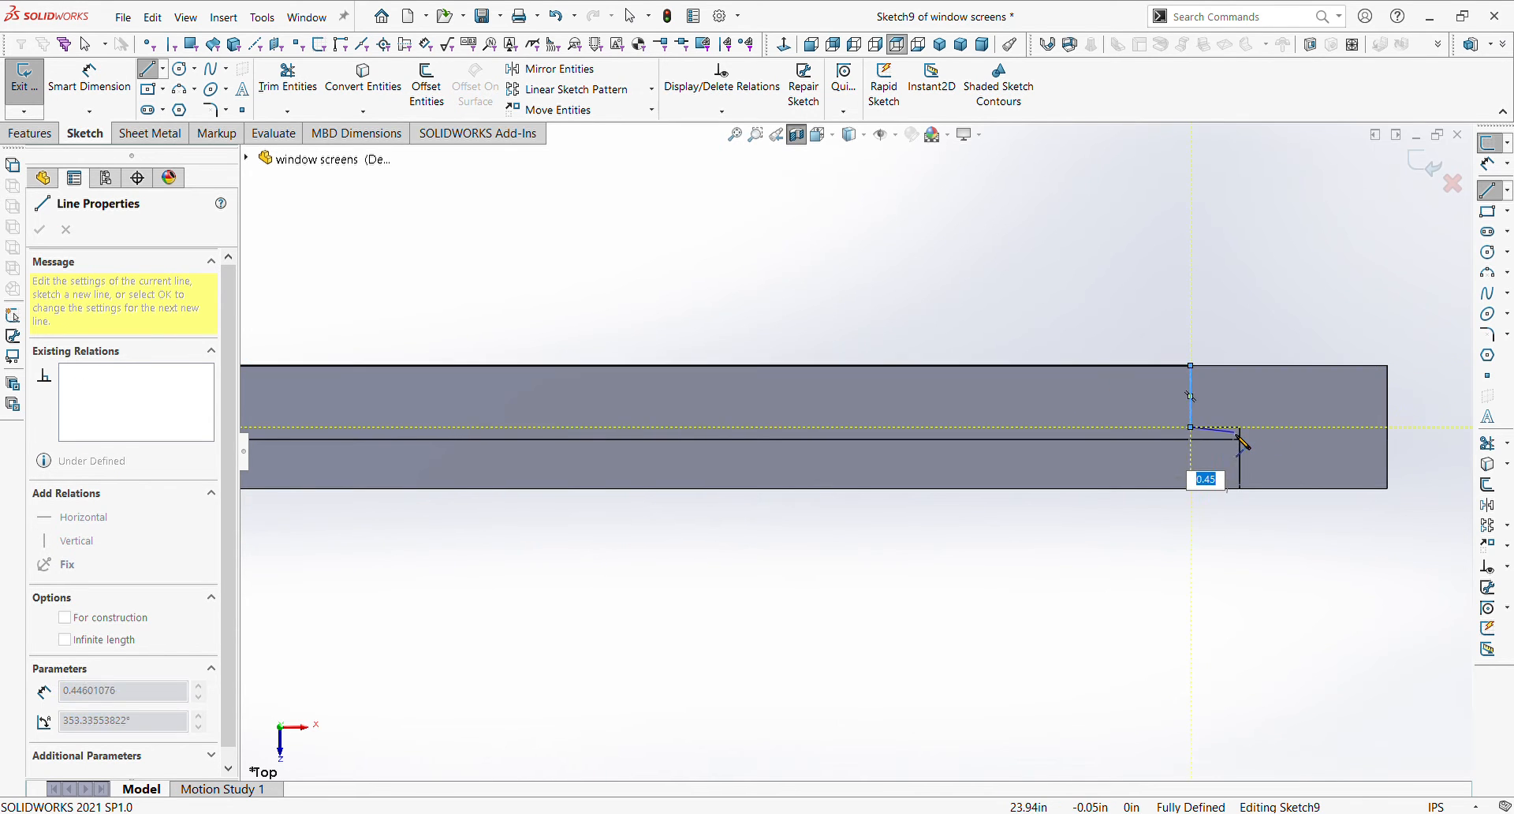
click(1240, 428)
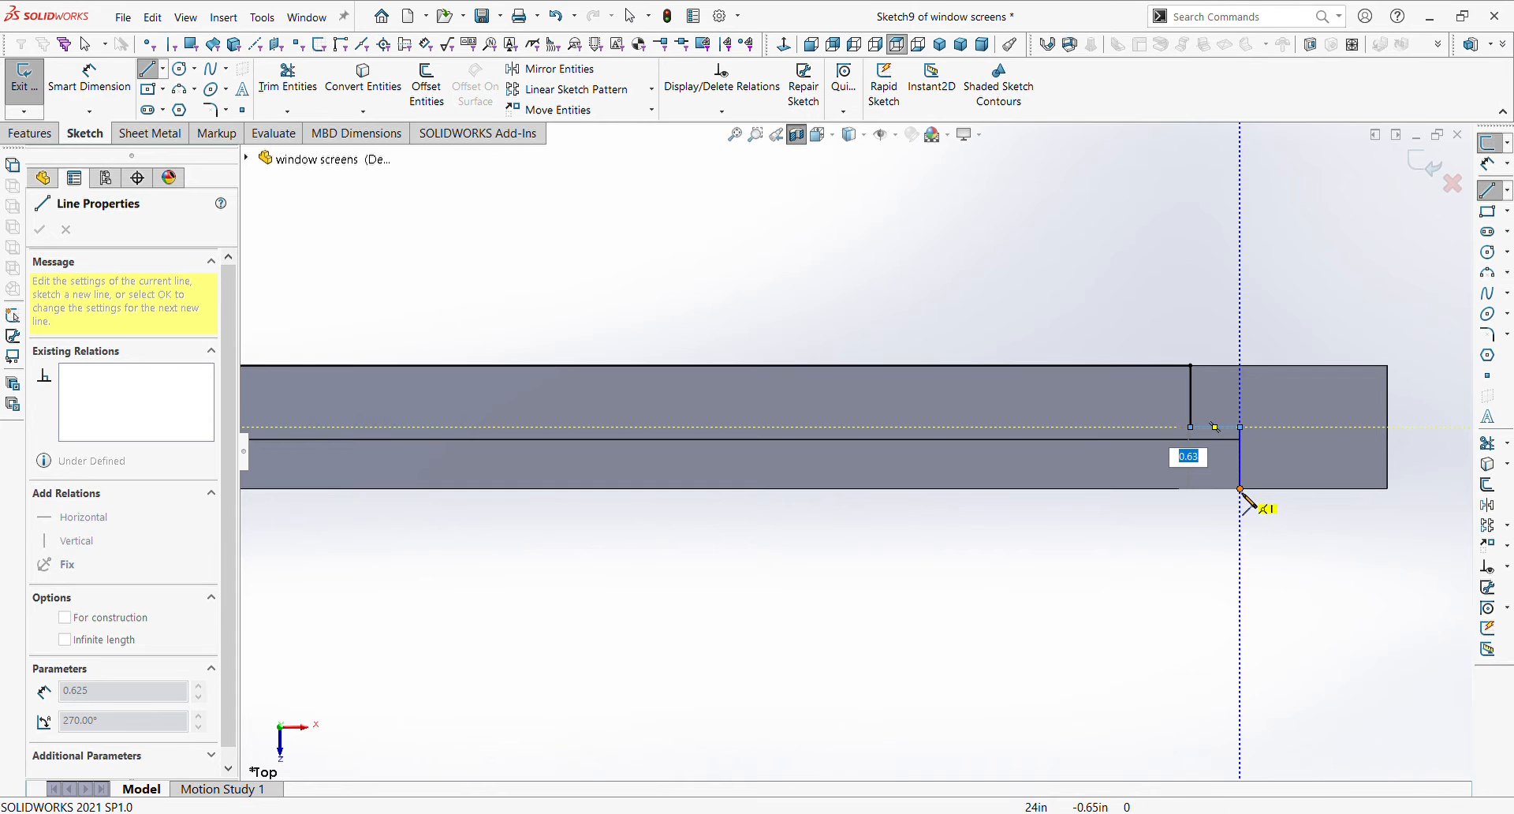
- Continue the outline down the right step, 48 in along the section's lower edge, and up the left member's step to the upper edge
scroll(867, 552, up, 10)
scroll(513, 481, down, 10)
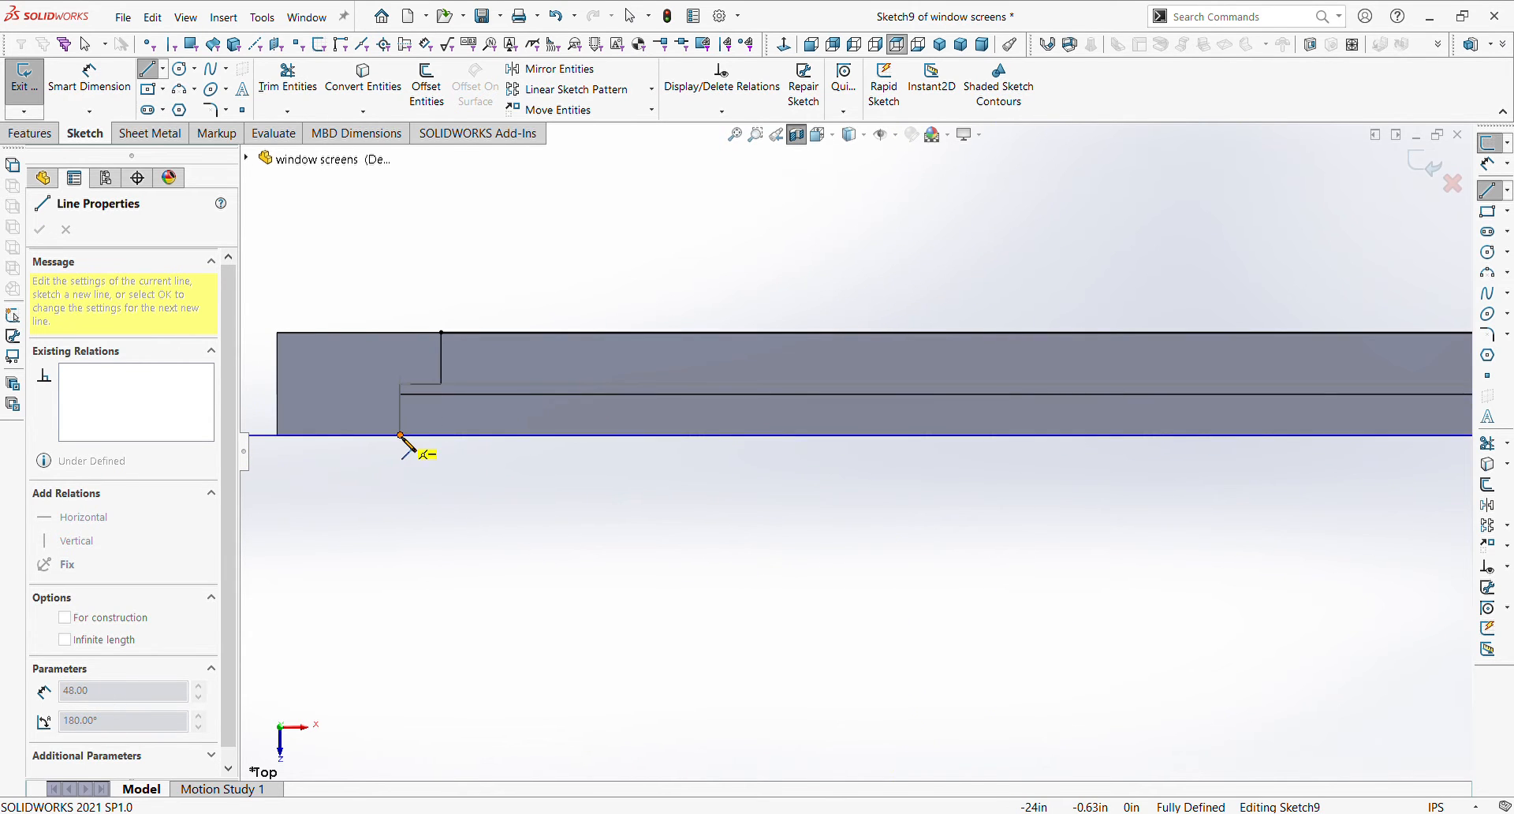
click(400, 435)
scroll(331, 374, down, 5)
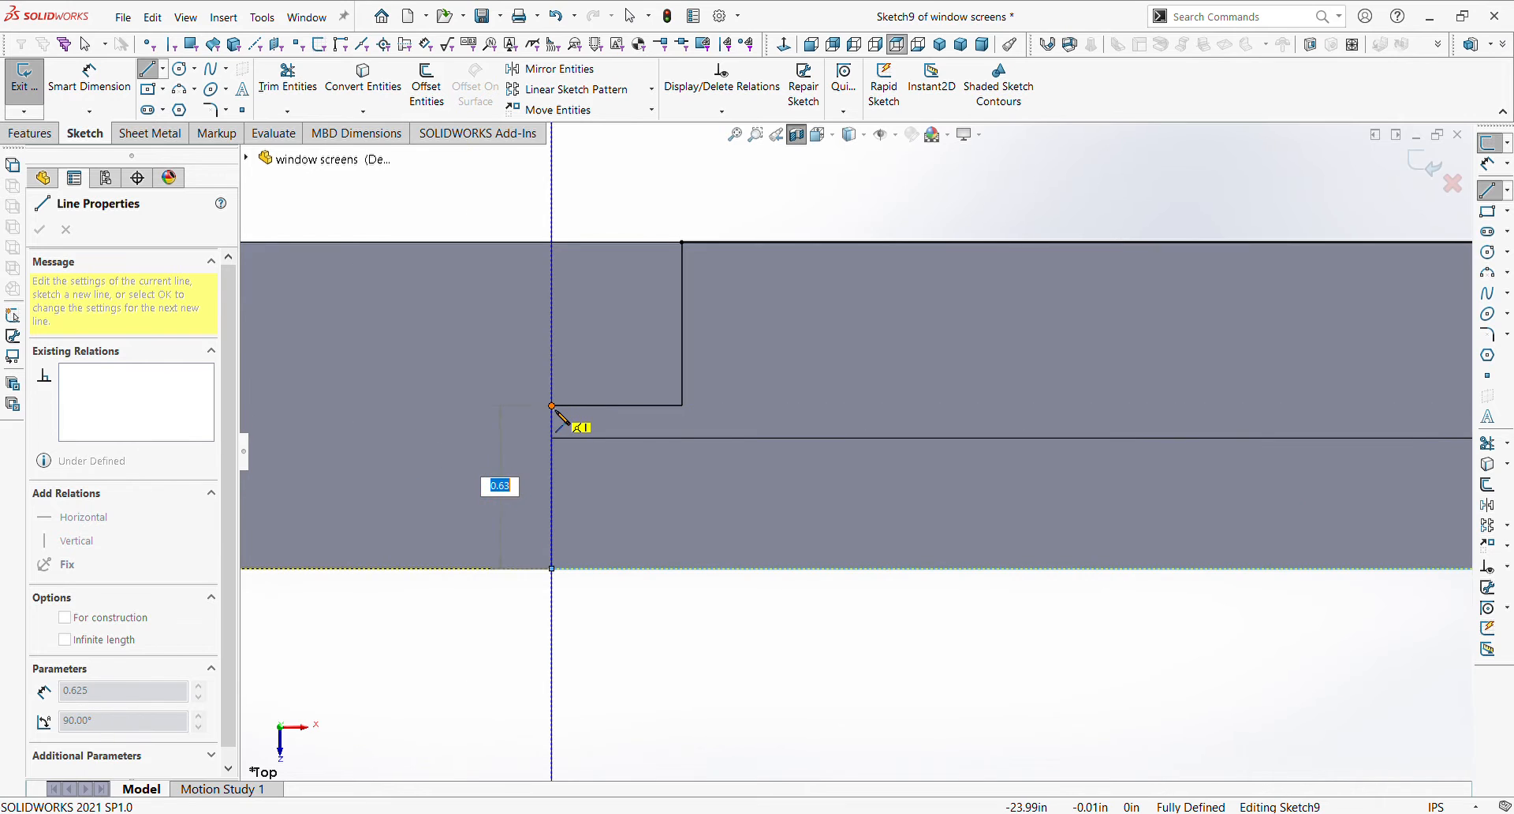
click(554, 407)
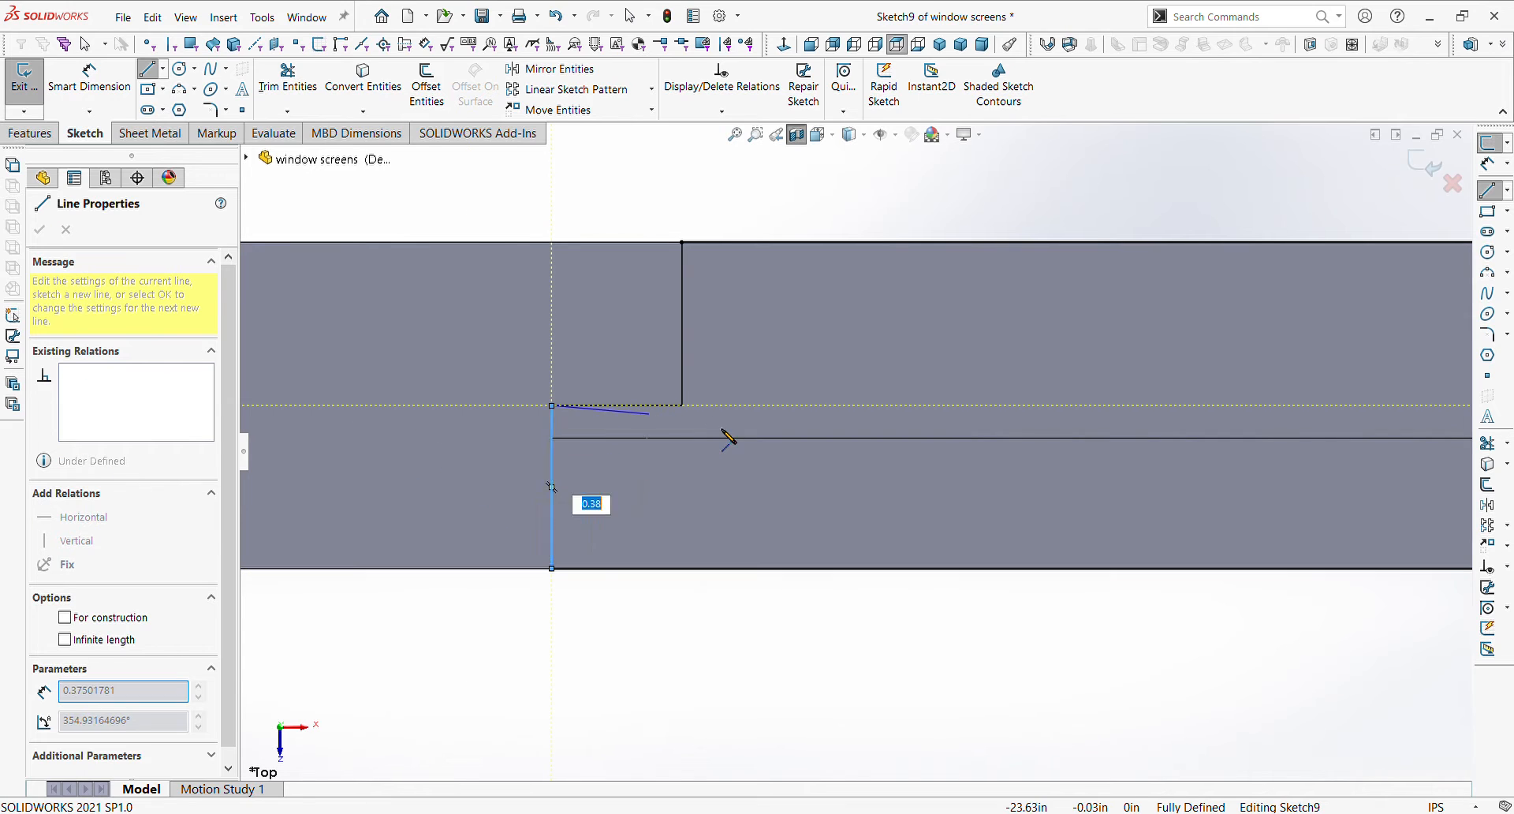
click(682, 405)
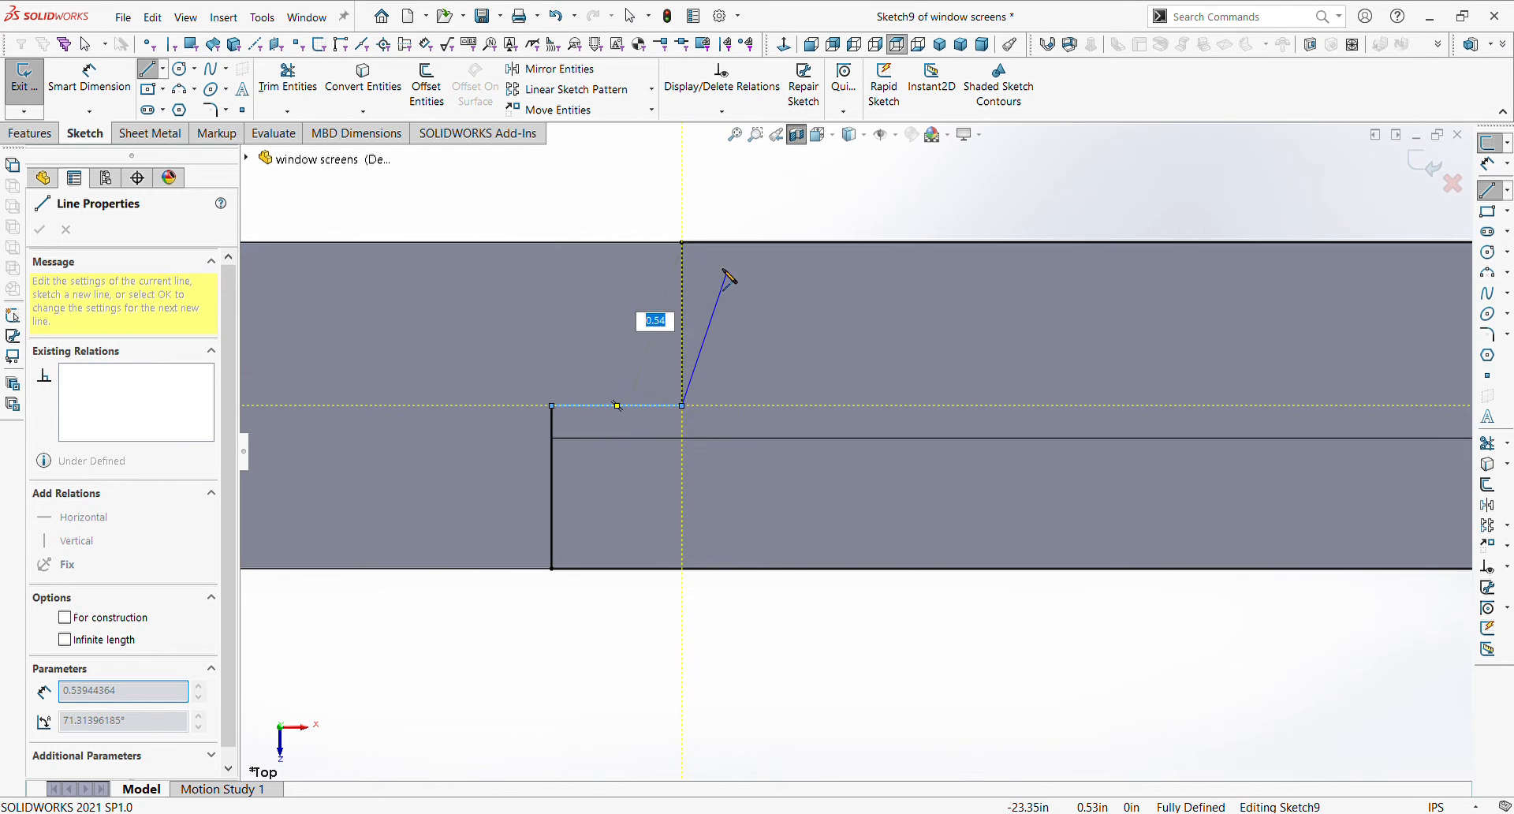
click(677, 242)
key(Escape)
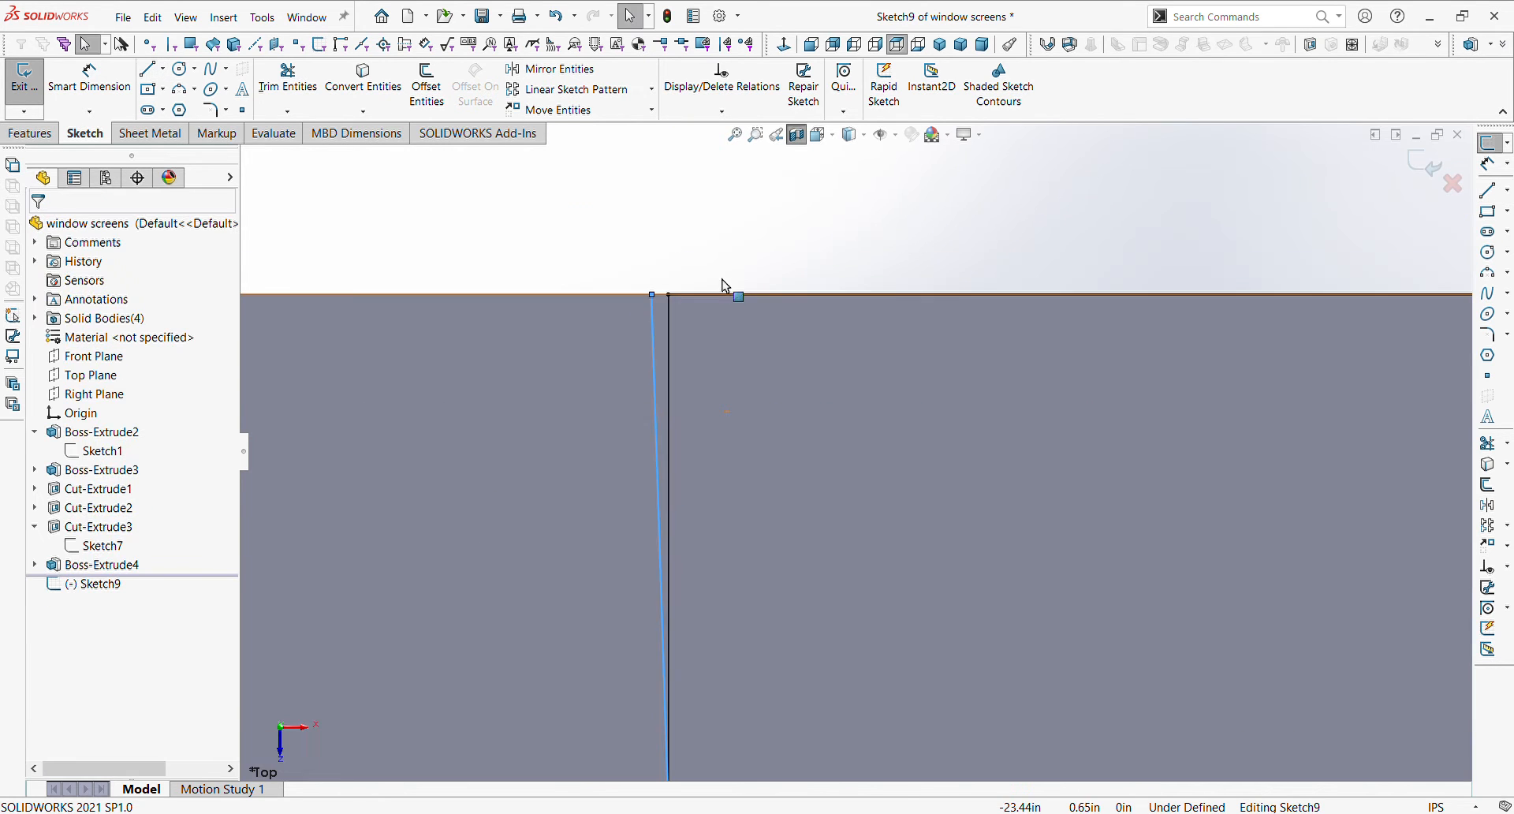
- Merge the loose upper endpoint of the left step's vertical line with the adjacent corner point on the profile's upper edge
scroll(727, 287, down, 3)
scroll(775, 436, up, 3)
scroll(776, 453, down, 3)
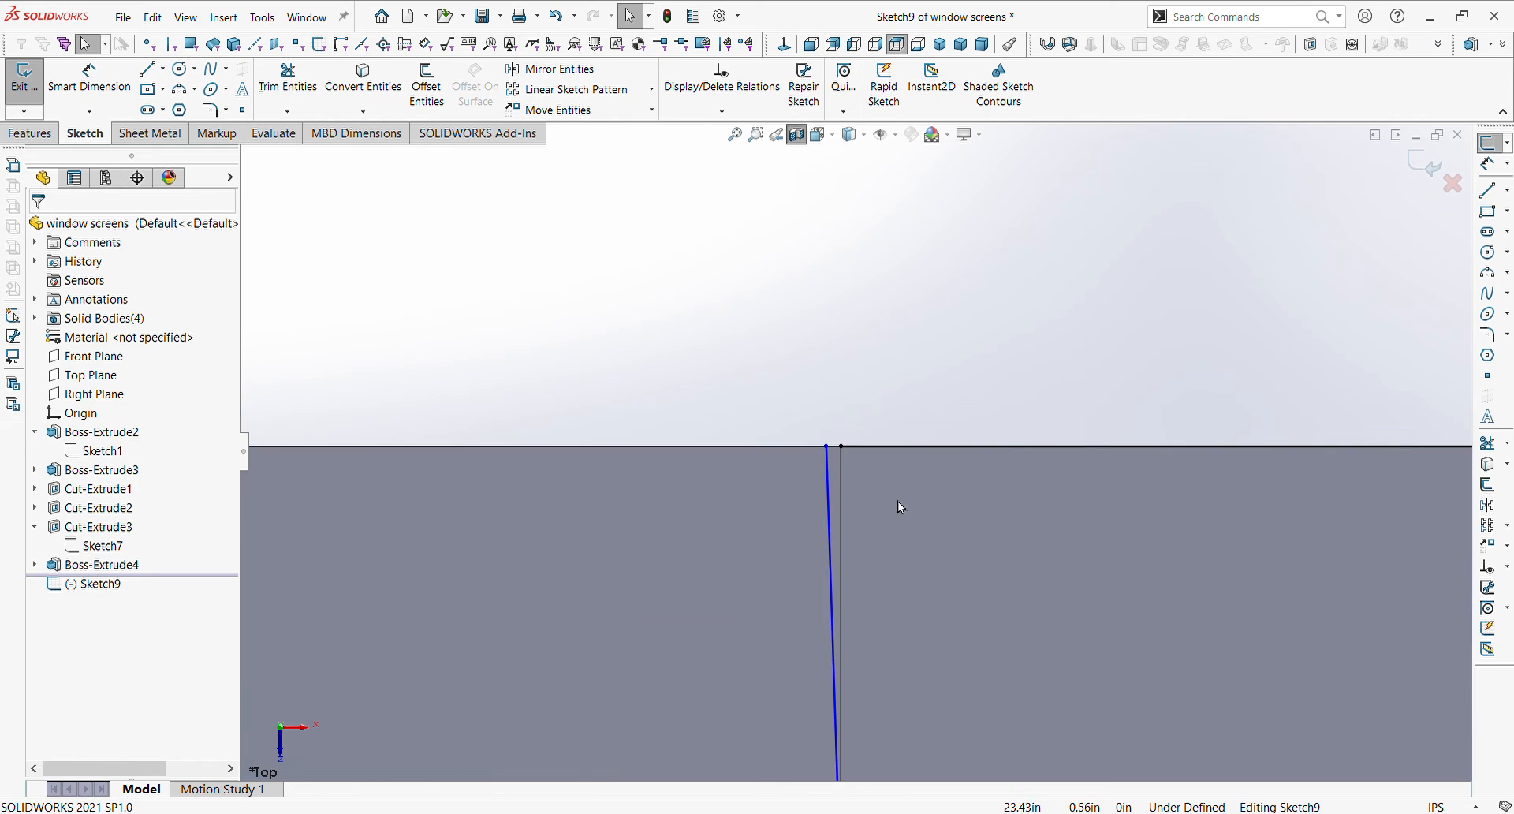
click(822, 447)
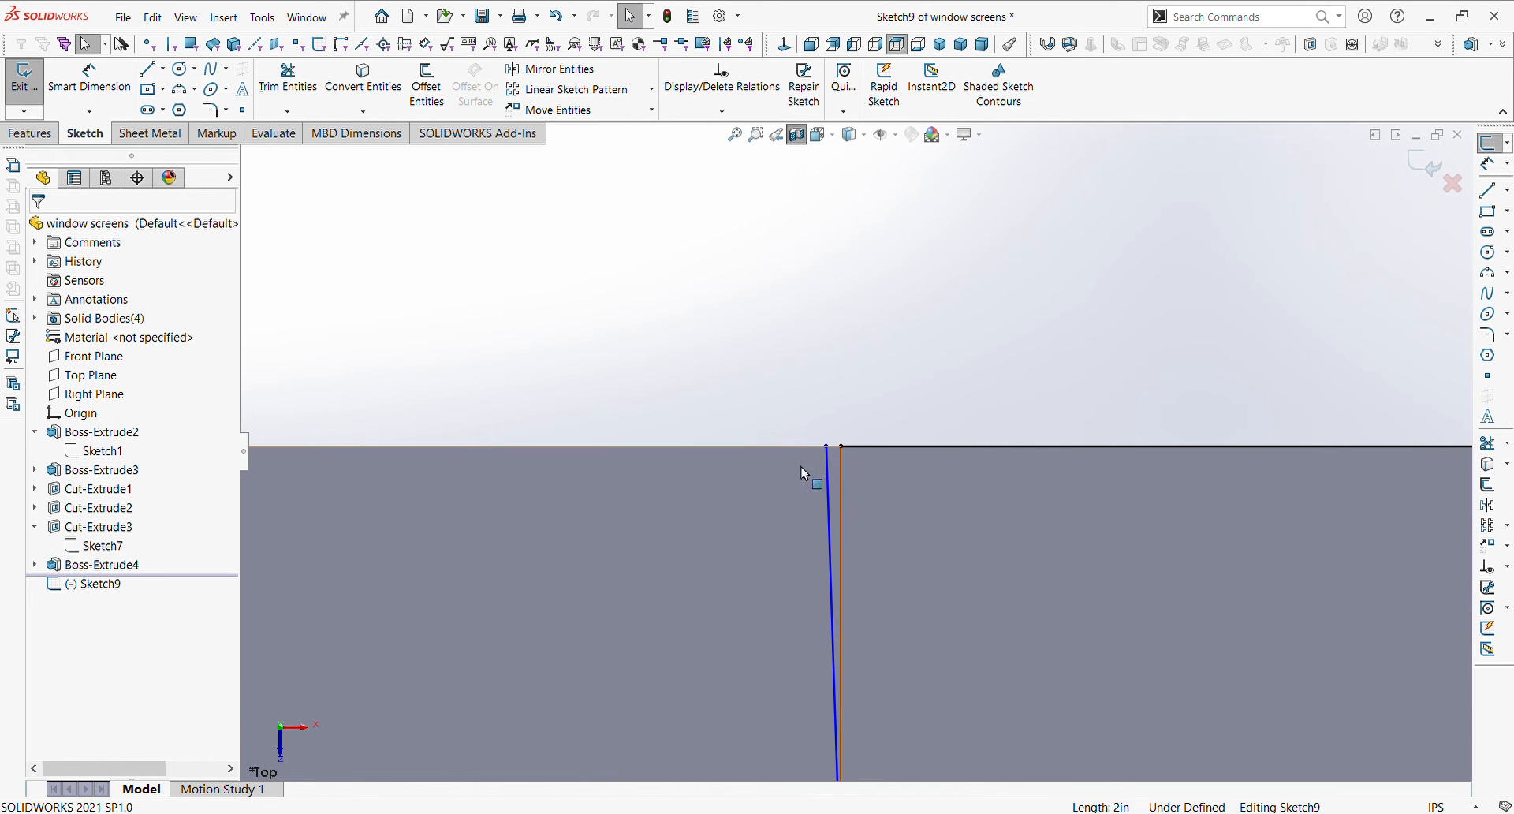
click(827, 447)
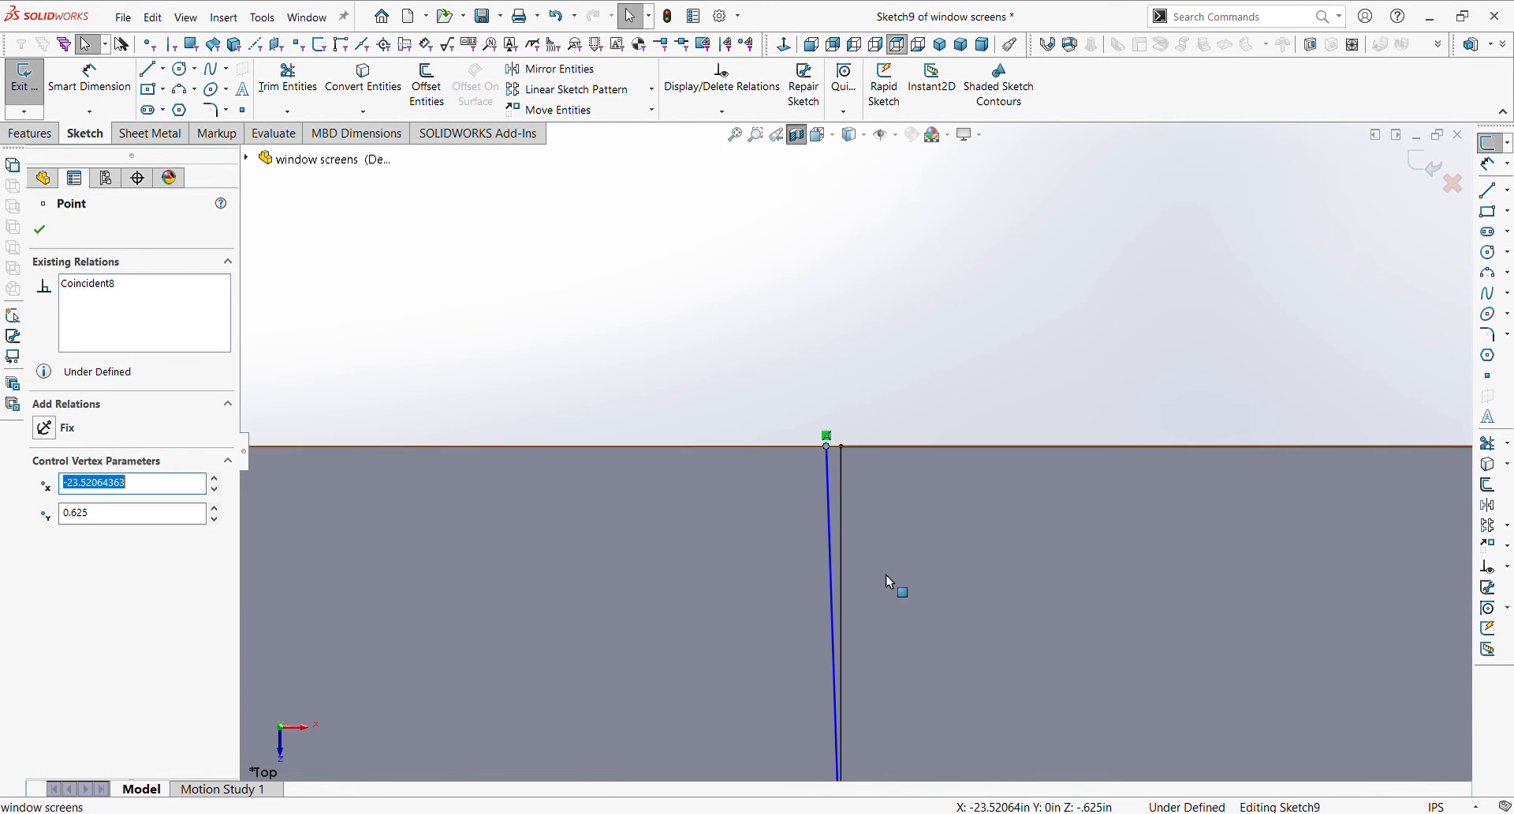
ctrl+click(841, 446)
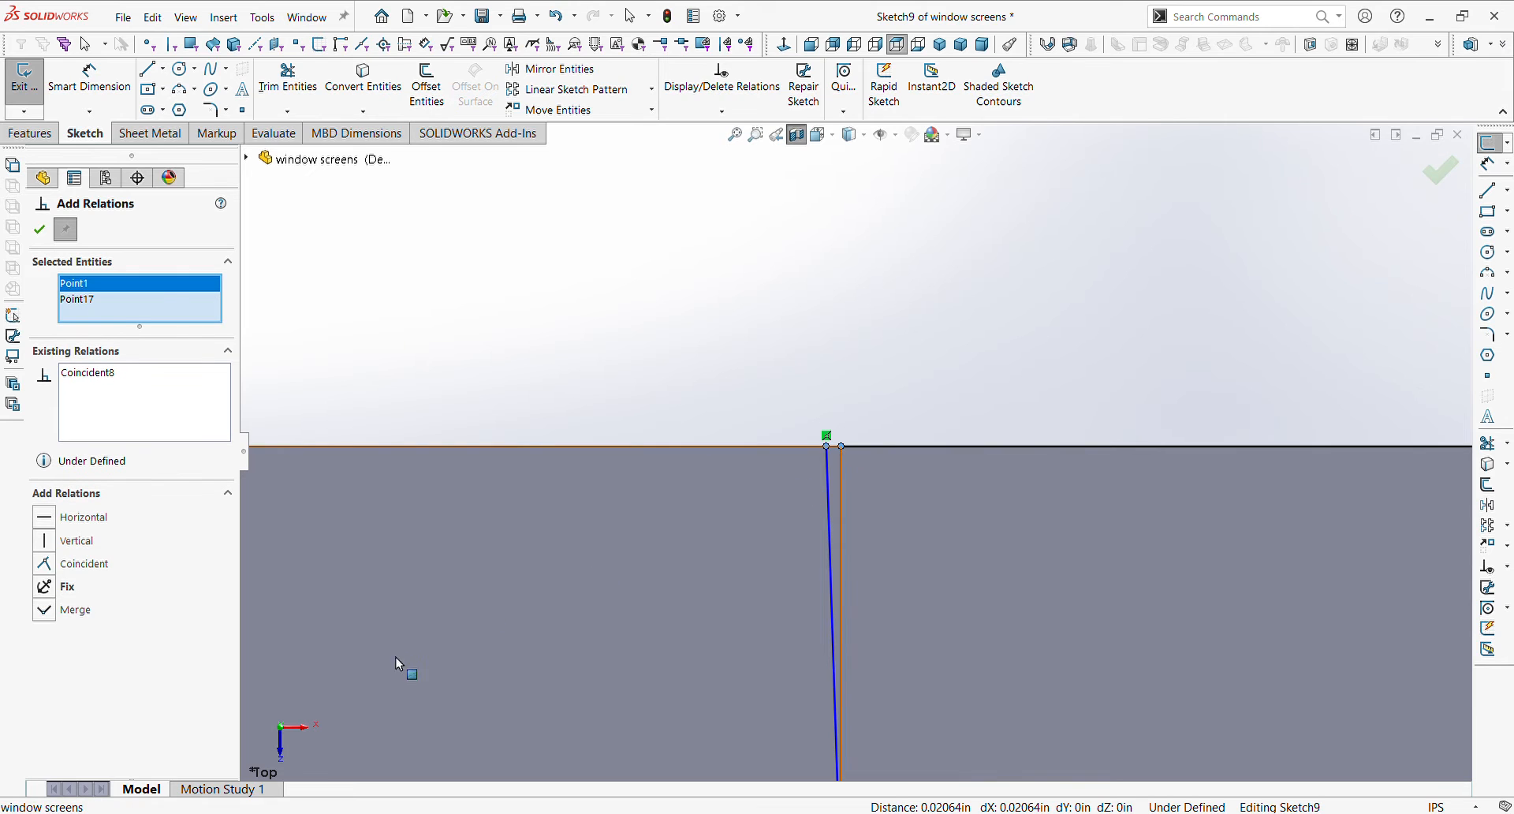
click(50, 612)
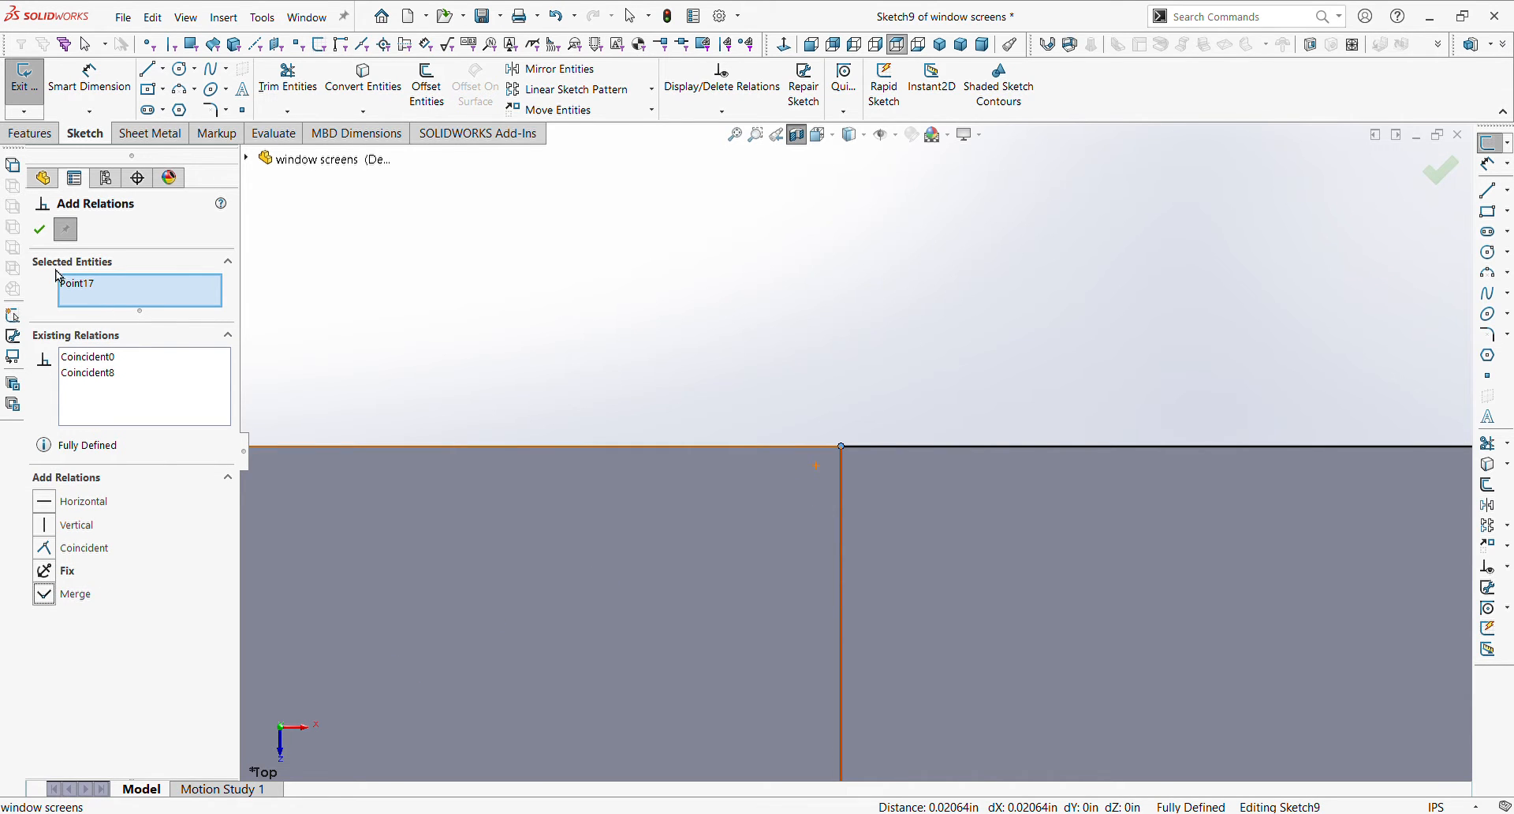
click(38, 230)
- Turn off the section view to show the full frame around the stepped sketch profile
scroll(1443, 601, up, 5)
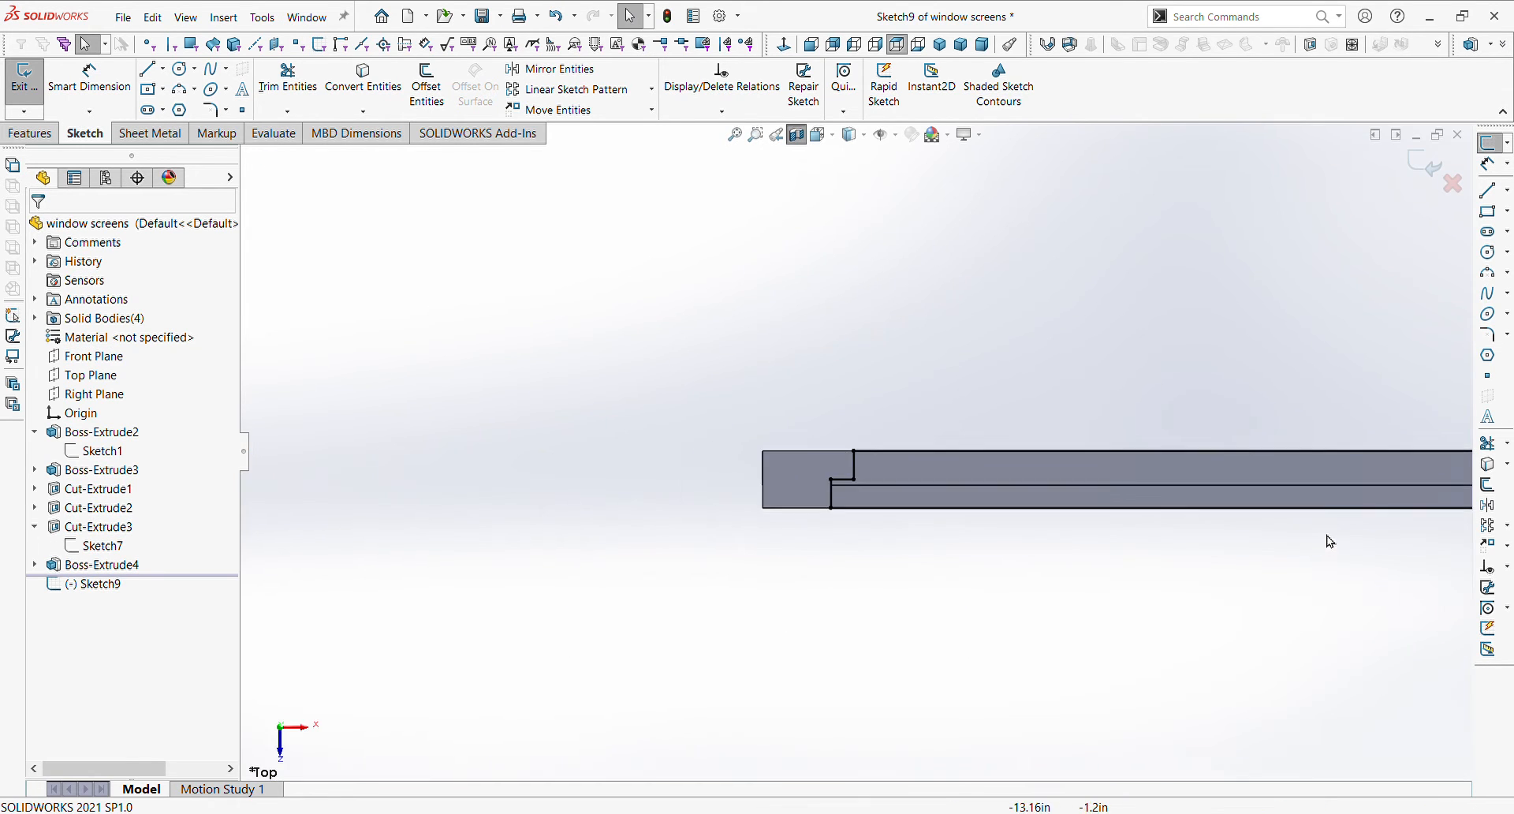
middle_drag(1331, 542, 1051, 505)
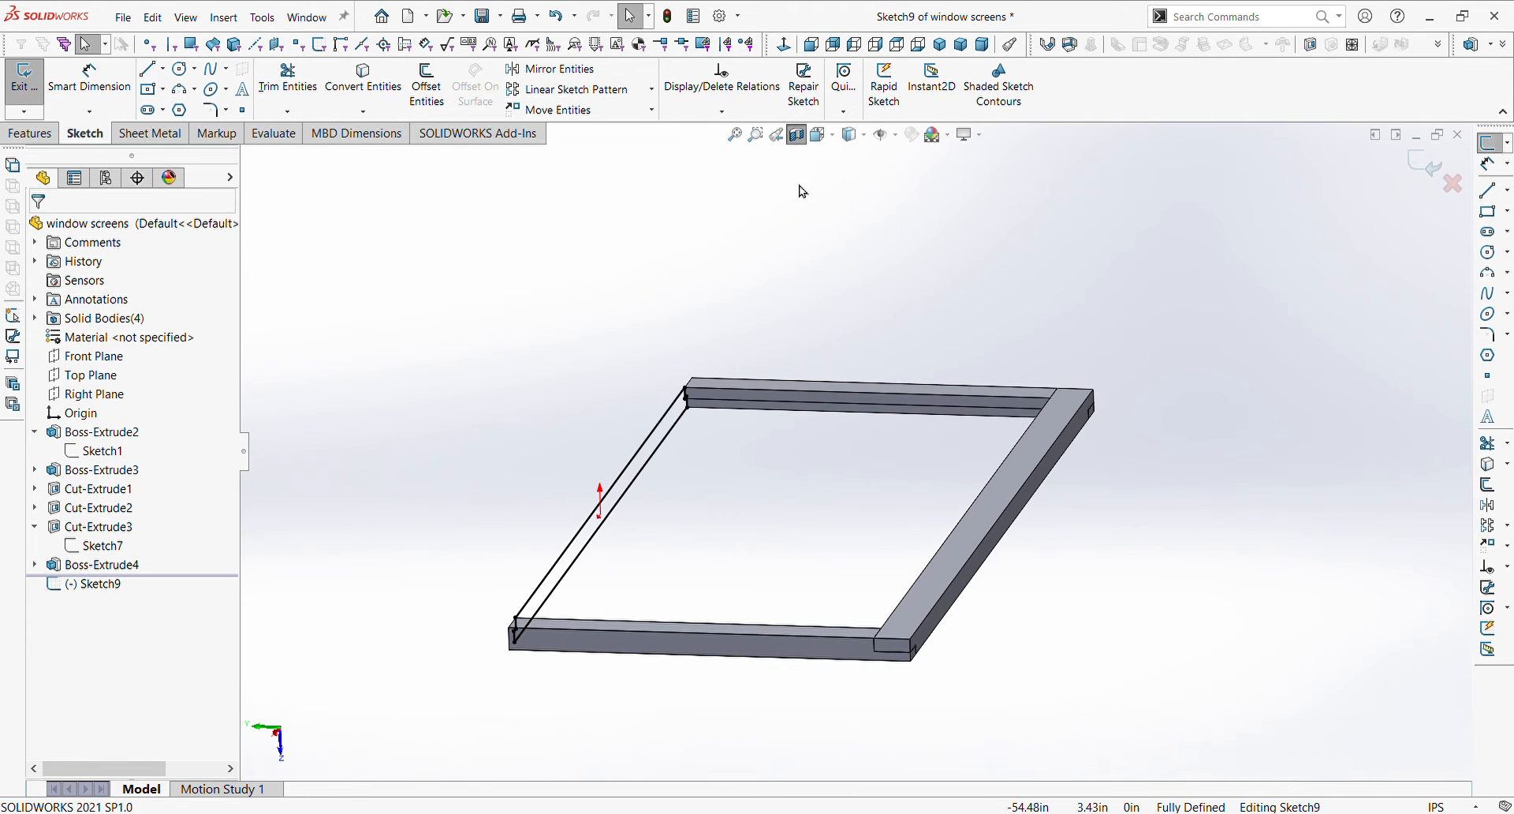
middle_drag(799, 153, 869, 590)
scroll(594, 473, down, 10)
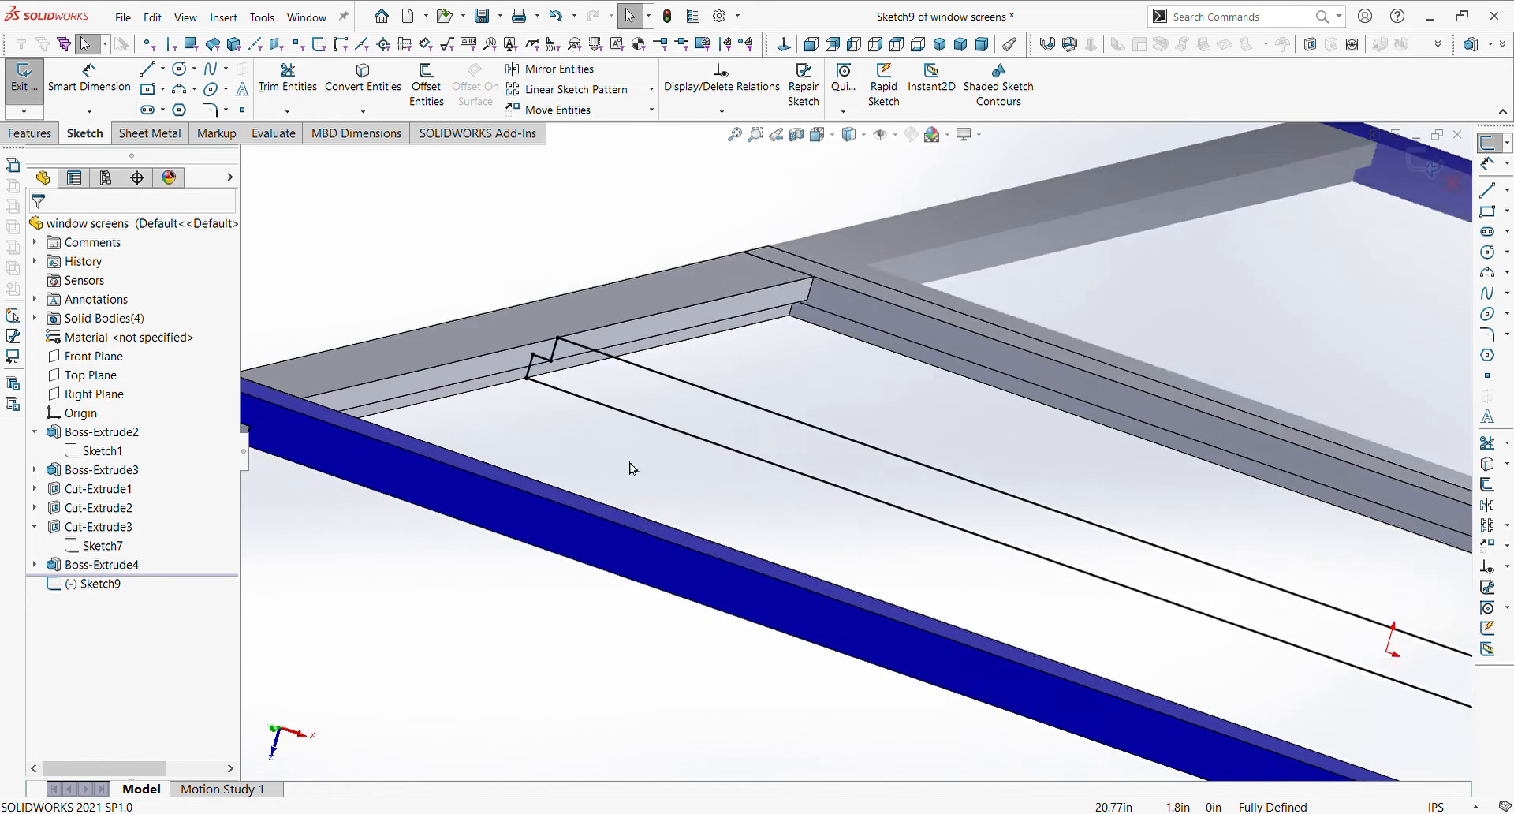
scroll(565, 371, up, 5)
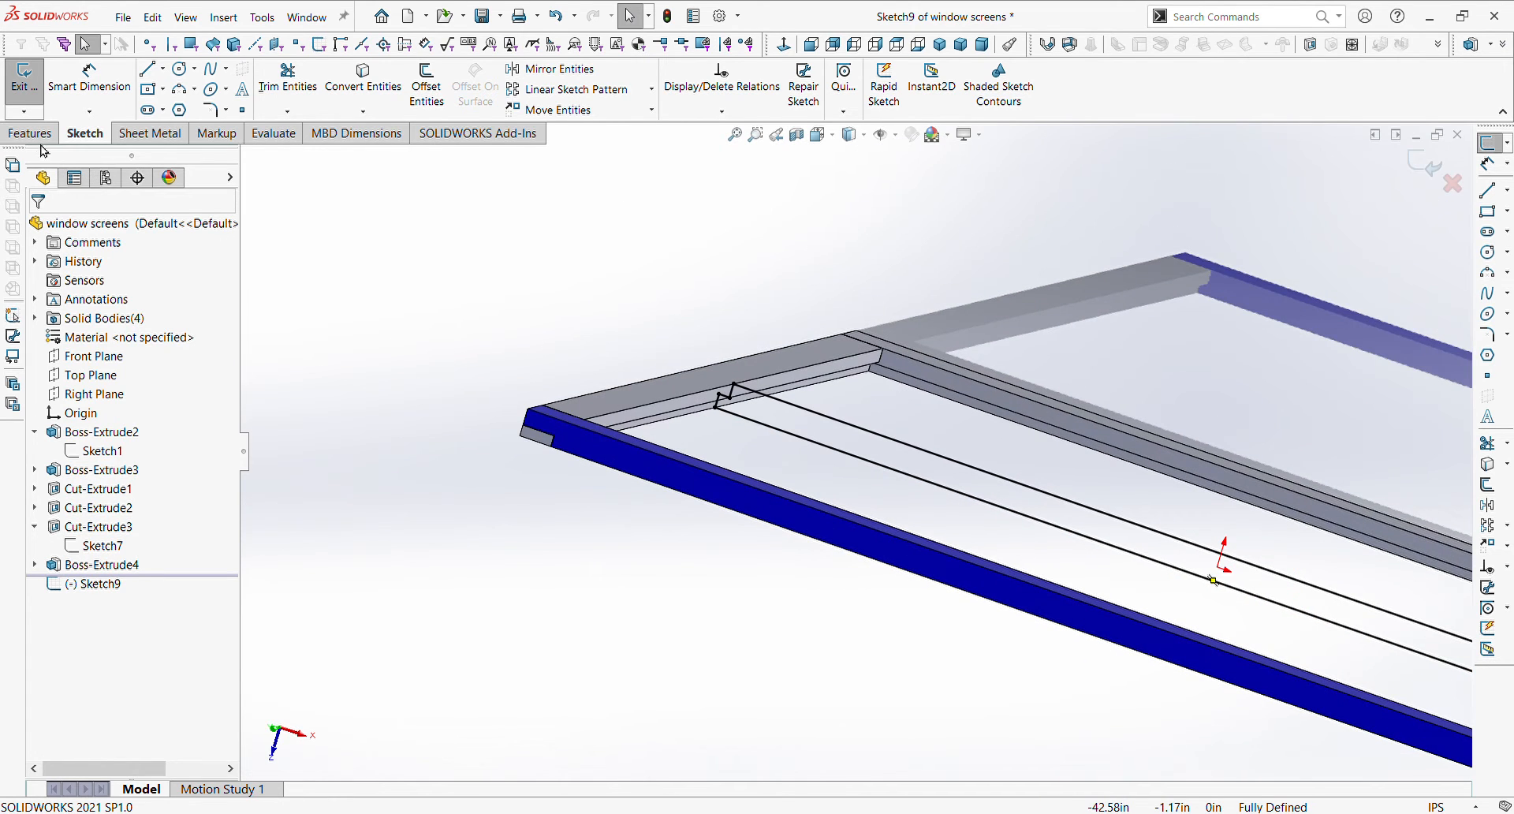
- Start a boss extrusion of the stepped crossbar profile from its sketch plane with the Mid Plane end condition
click(35, 133)
click(30, 87)
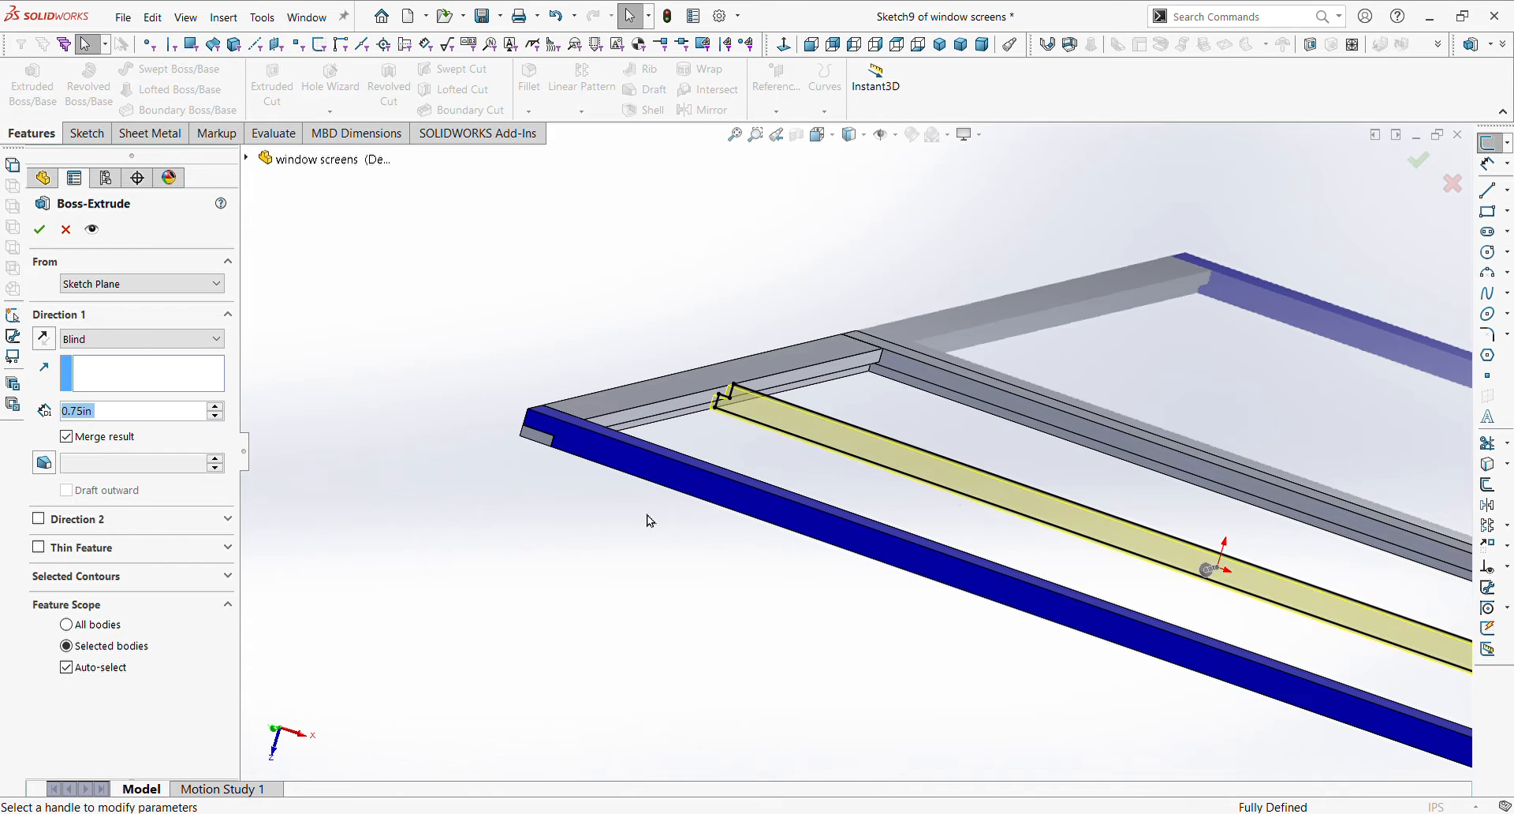
middle_drag(909, 517, 847, 554)
scroll(588, 518, up, 4)
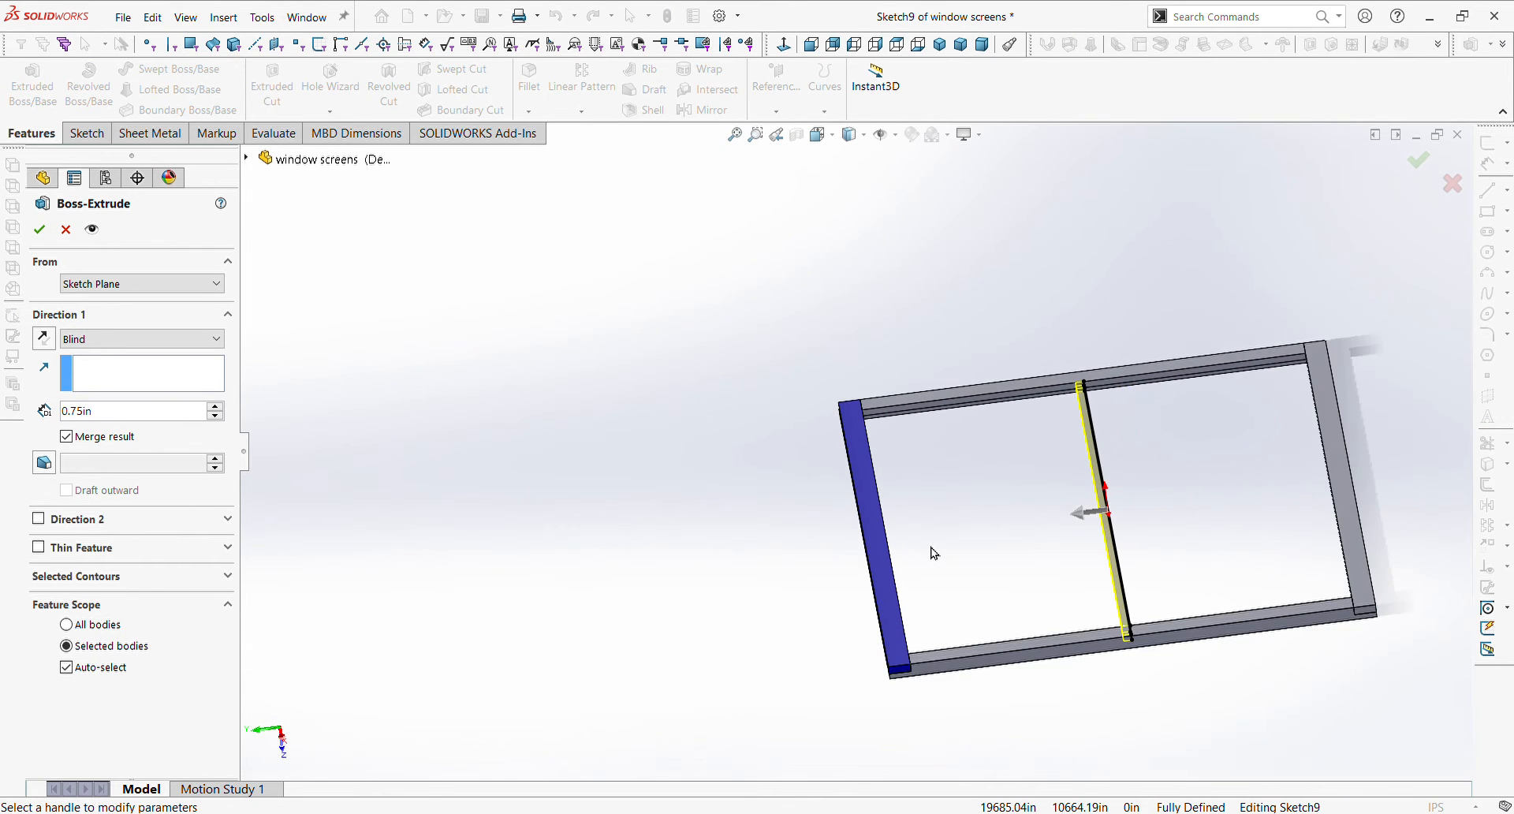
scroll(1053, 563, down, 3)
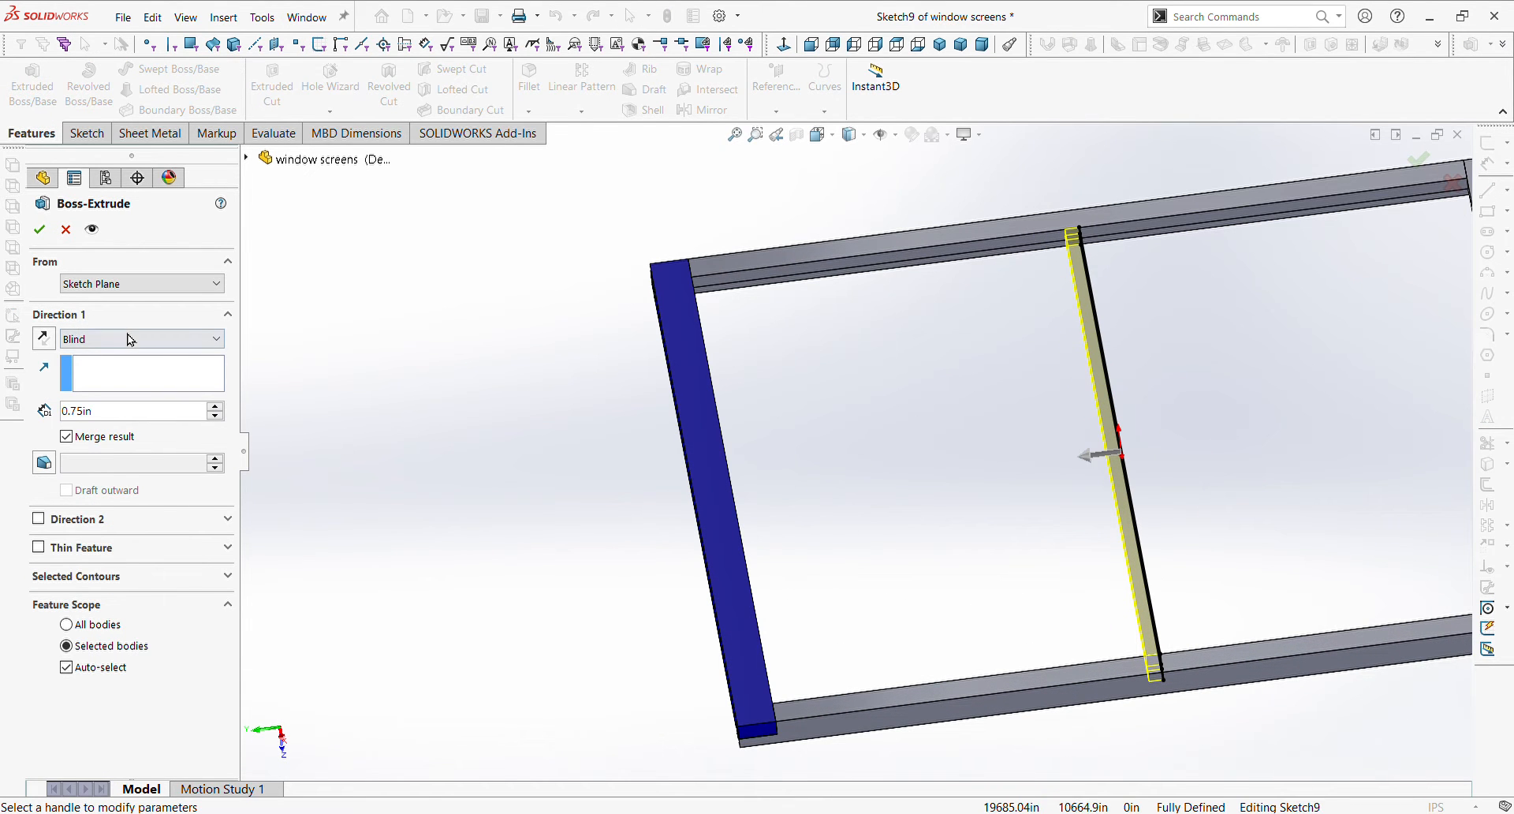
click(141, 449)
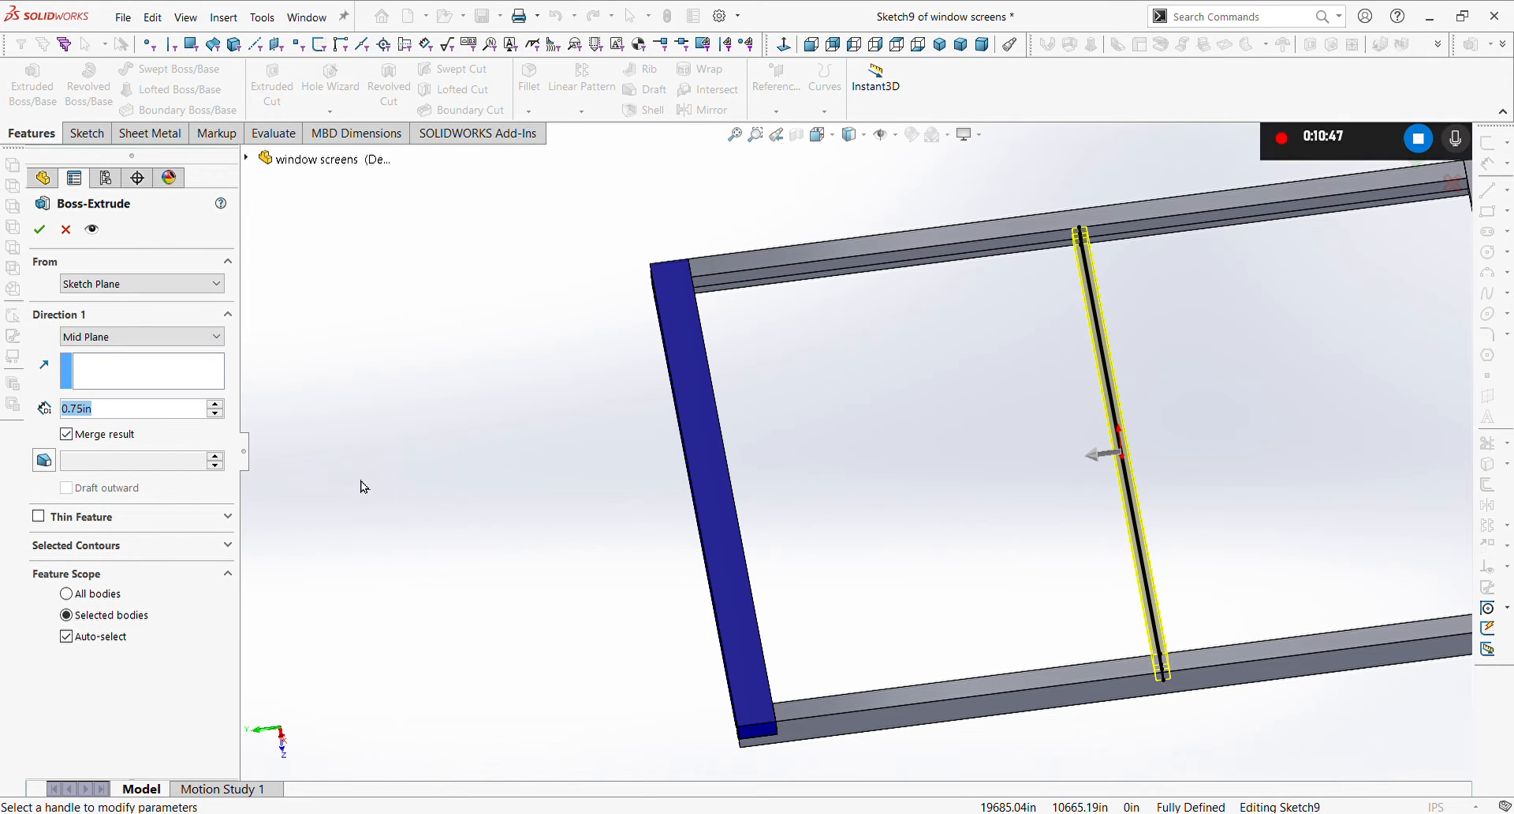
- Set the centre bar's mid-plane extrusion depth to 1.00 in and finish the extrusion
scroll(363, 488, up, 1)
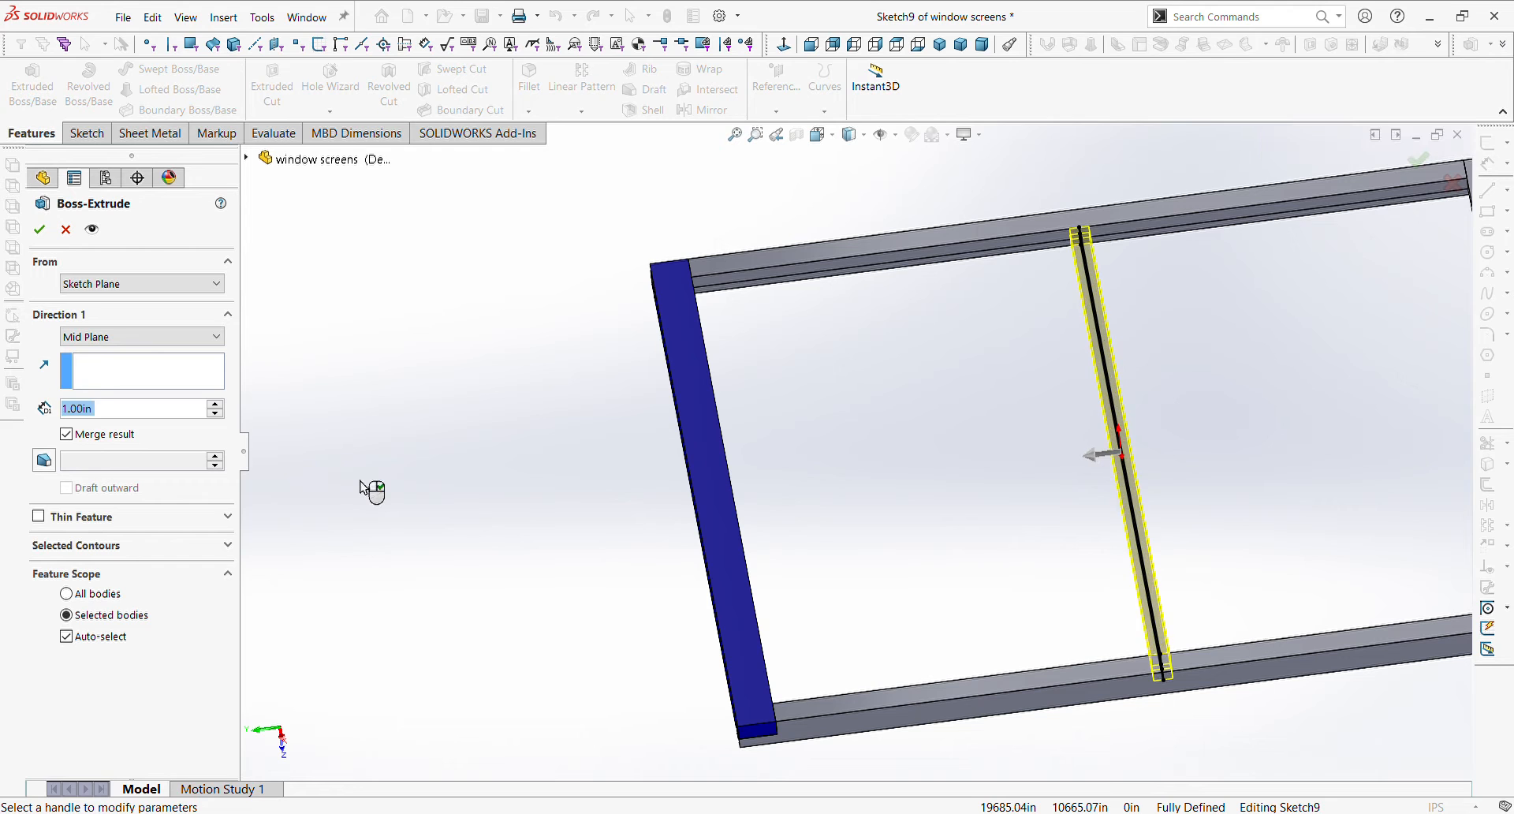
click(39, 230)
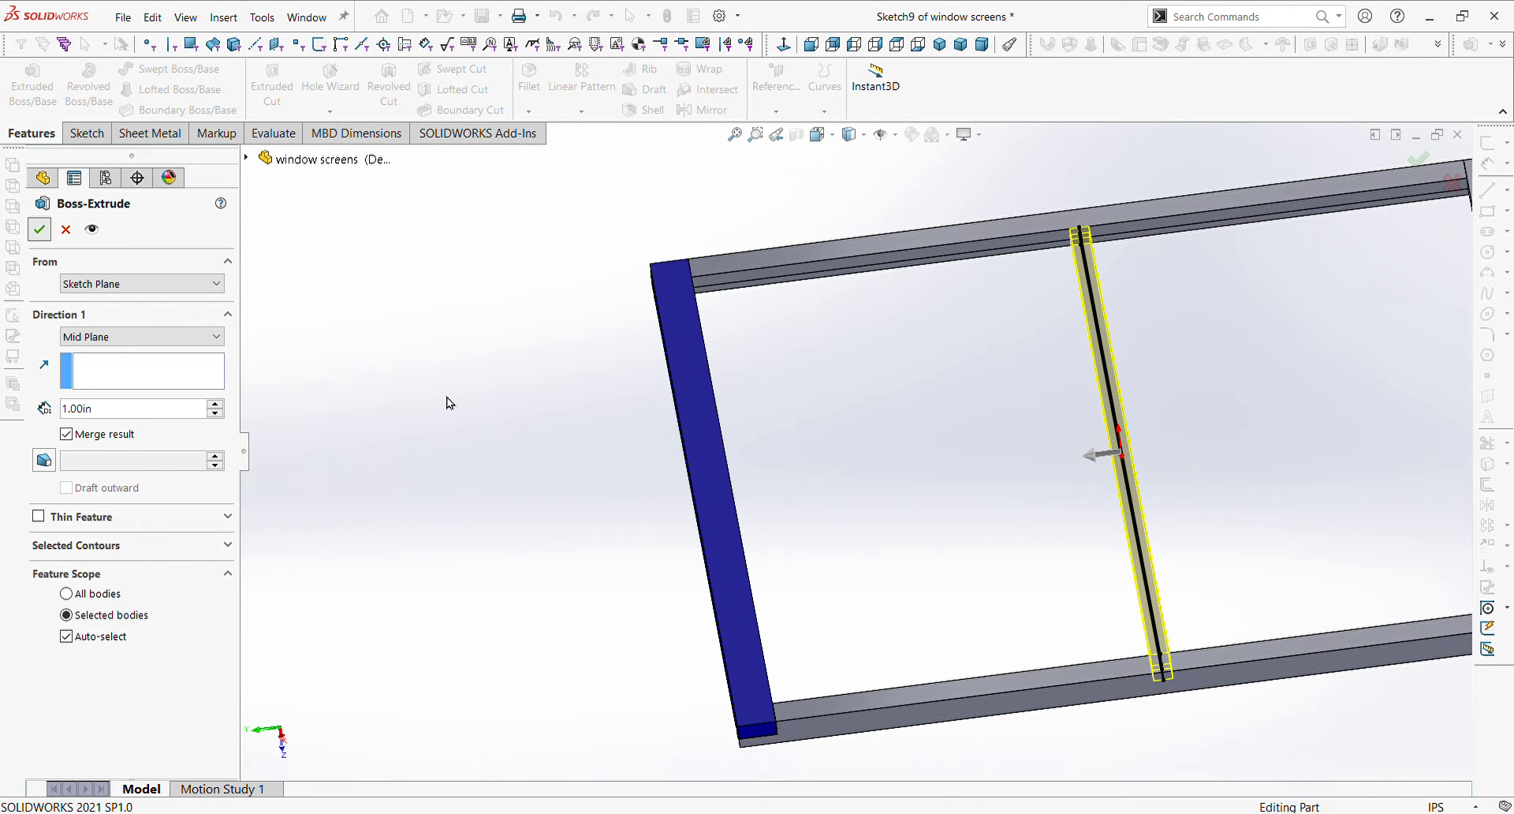
scroll(1025, 252, down, 3)
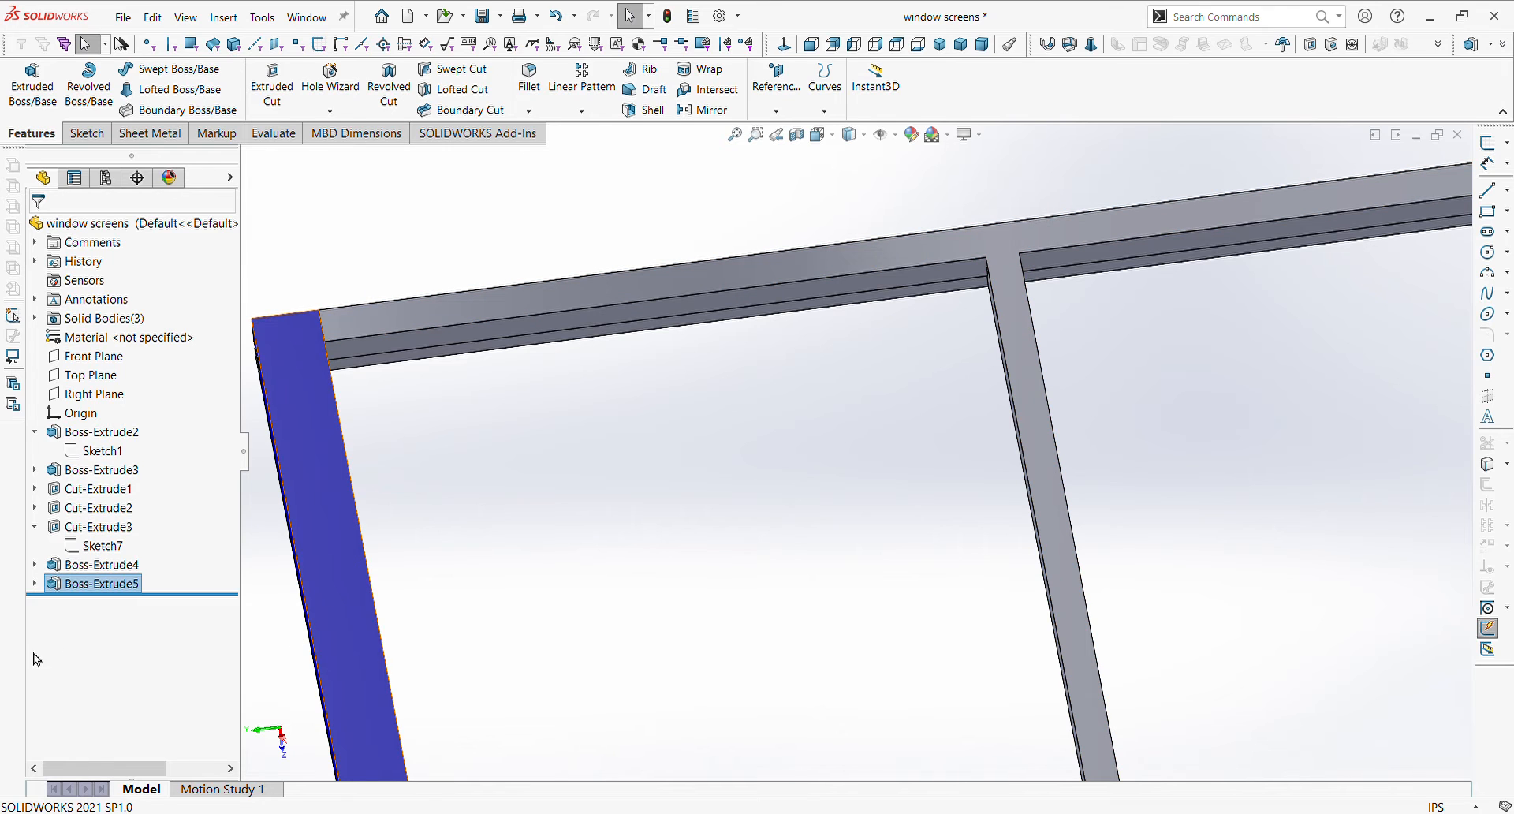
- Edit the centre bar's extrusion to turn off Merge result, keeping the bar as a separate body
click(76, 587)
click(87, 471)
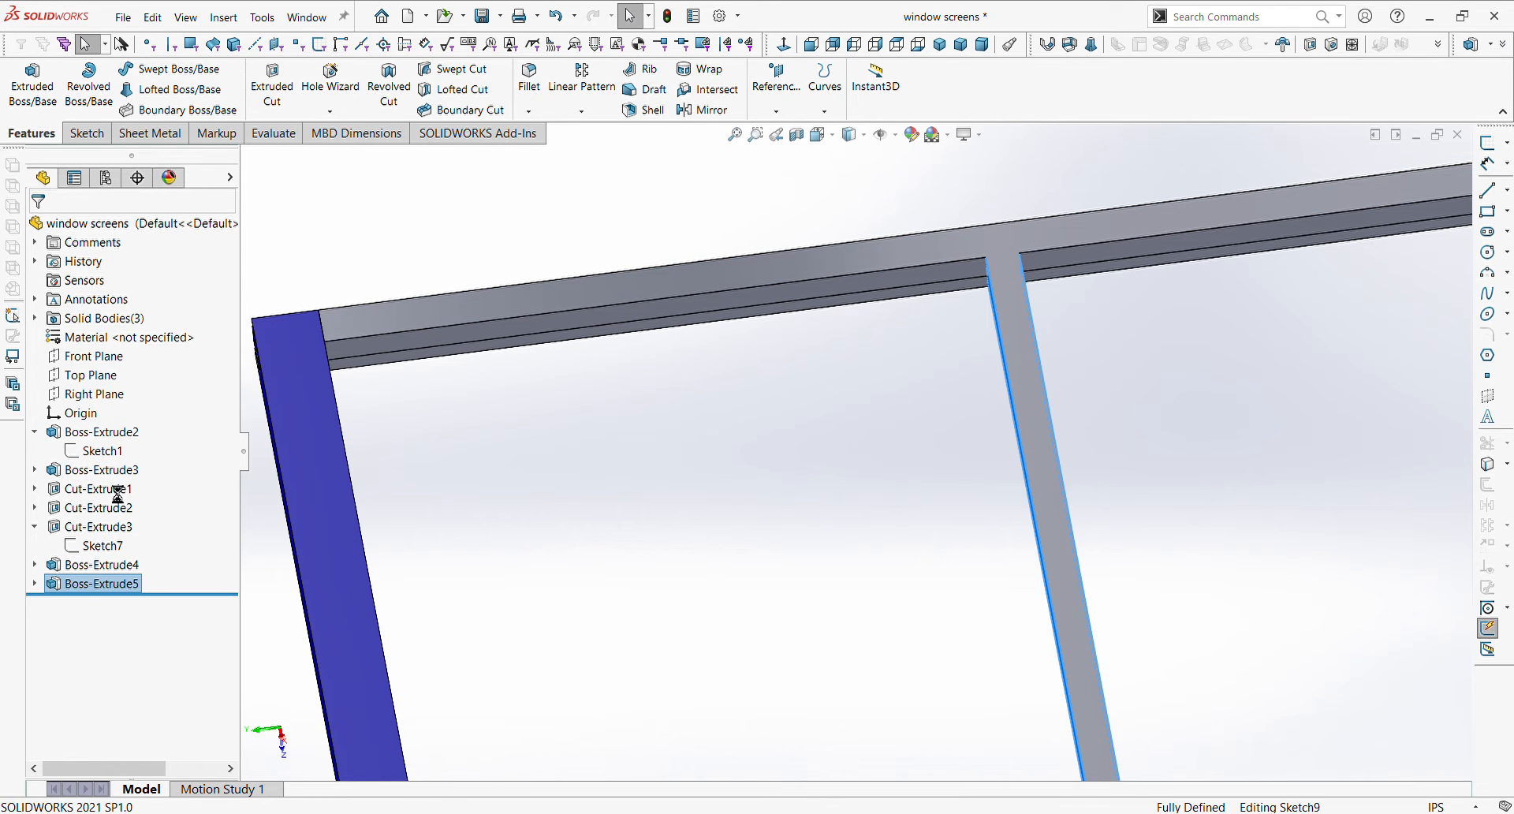
click(79, 435)
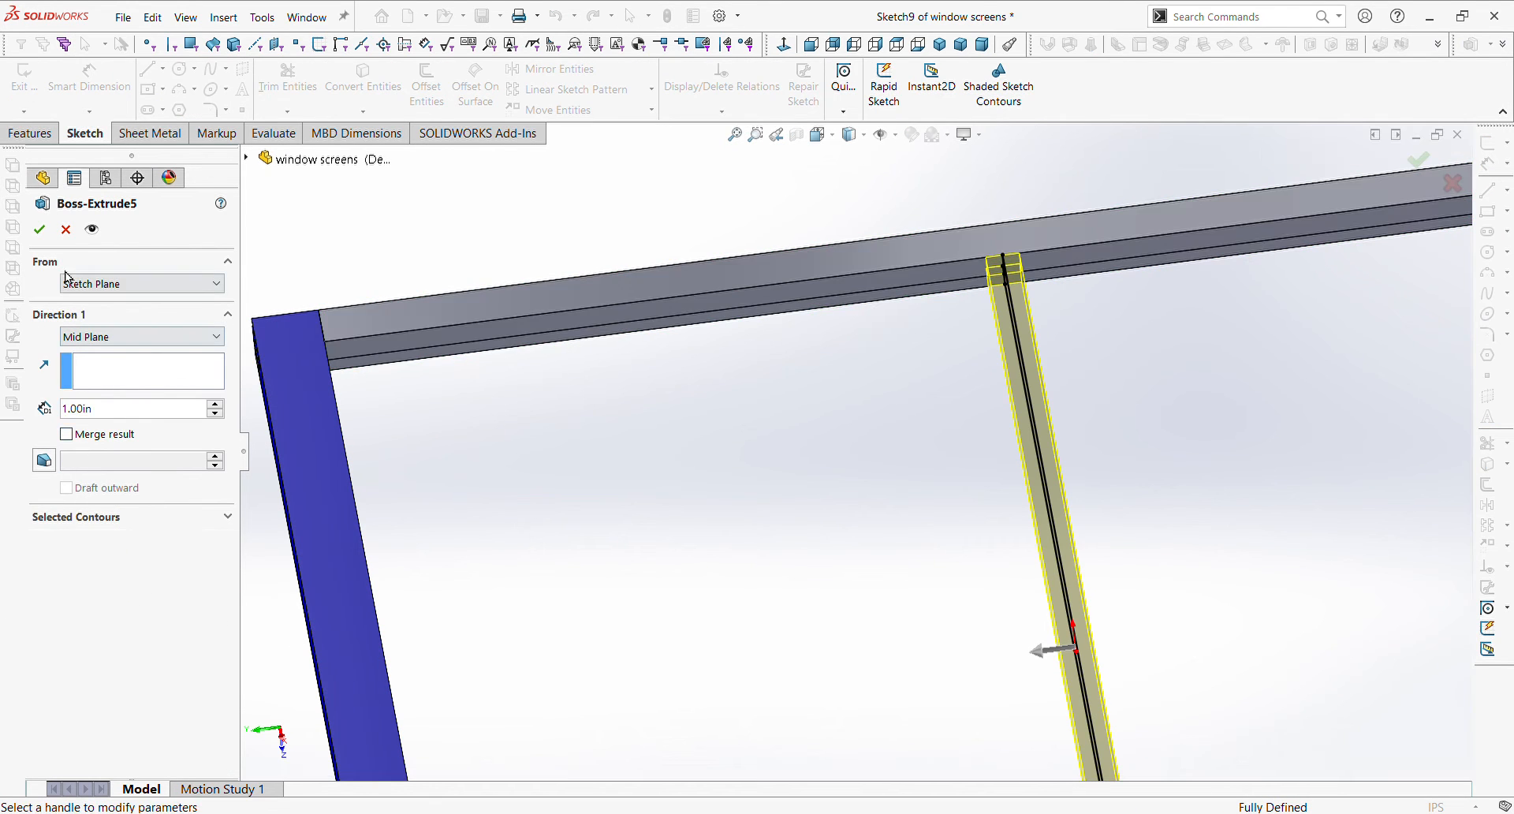
click(40, 231)
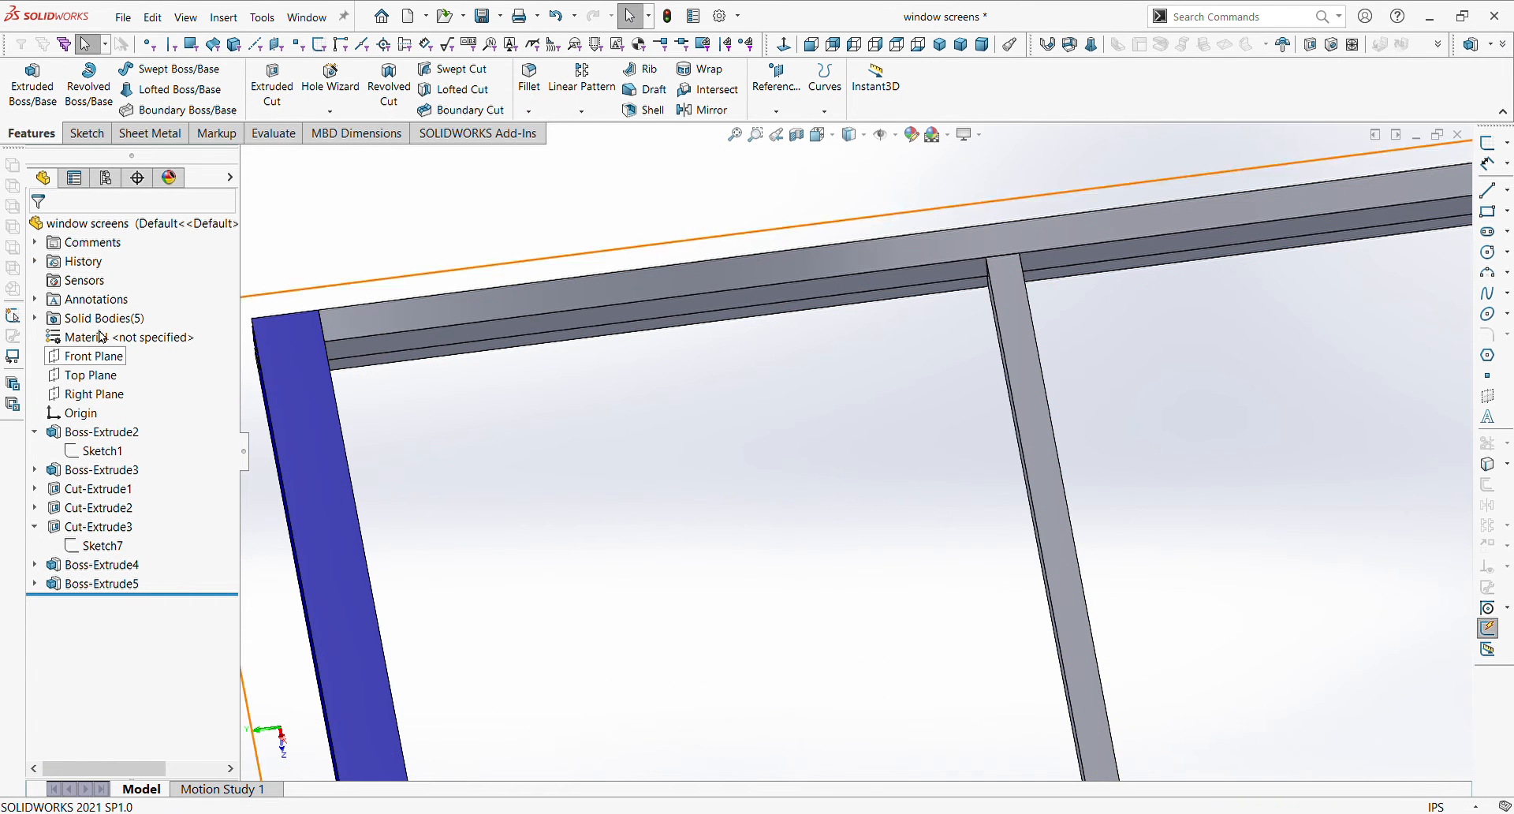
- List the part's solid bodies and examine the frame, its corner joints and the centre bar from several angles
click(34, 318)
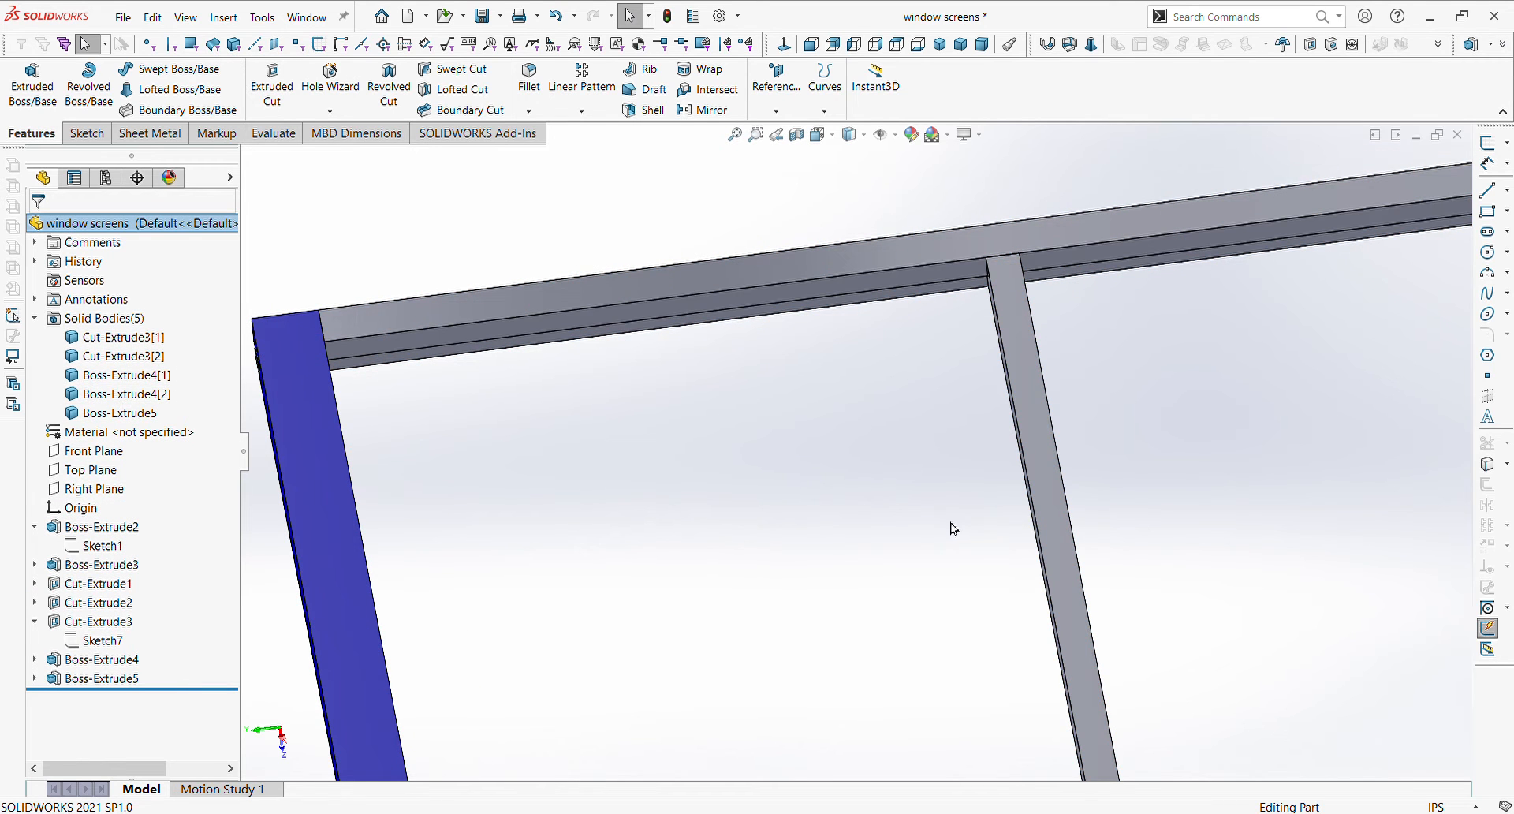
scroll(954, 527, up, 5)
middle_drag(998, 573, 976, 547)
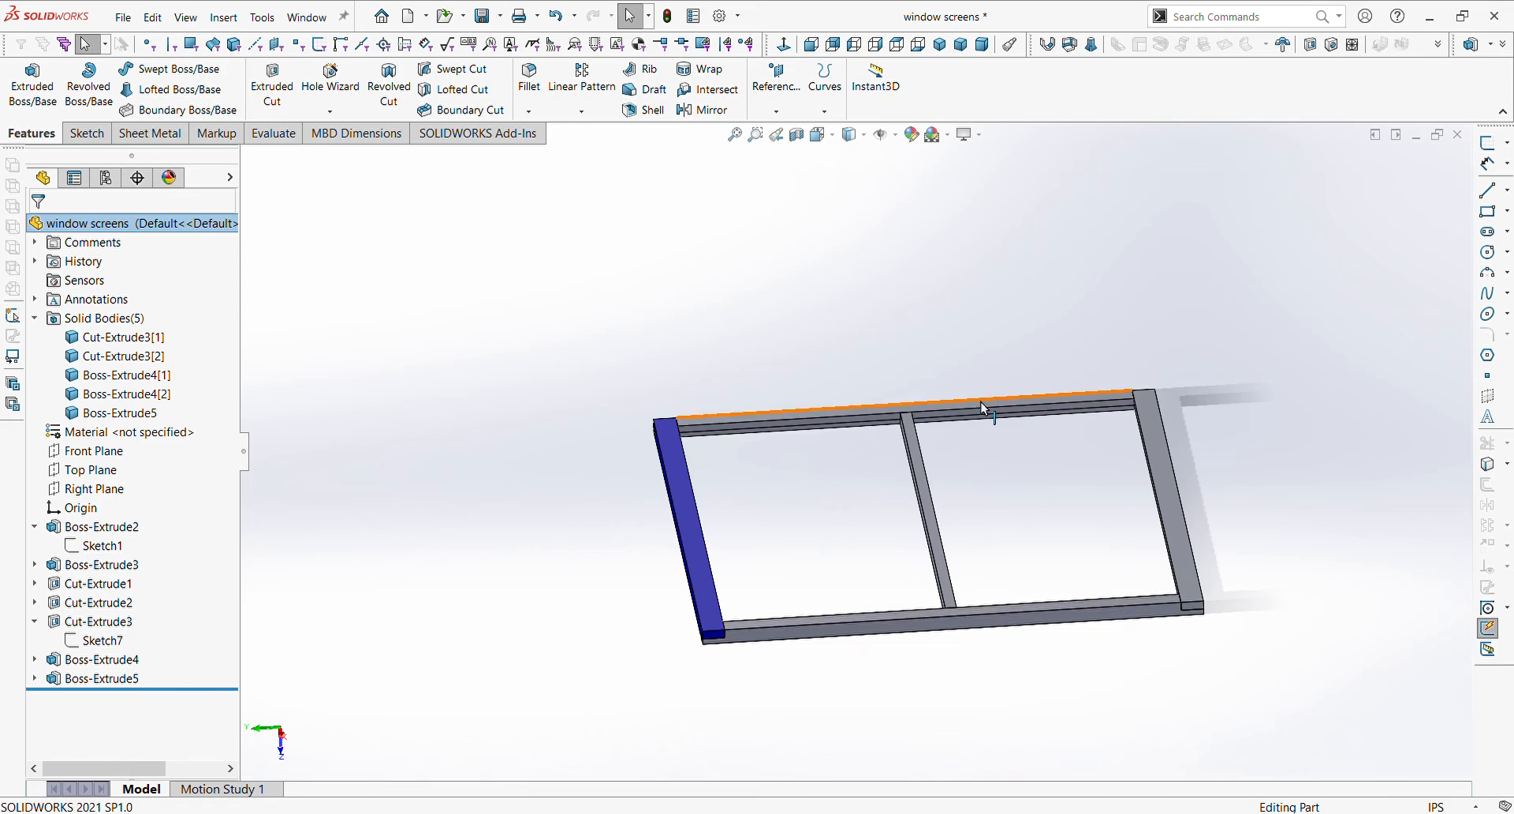
middle_drag(983, 408, 1196, 527)
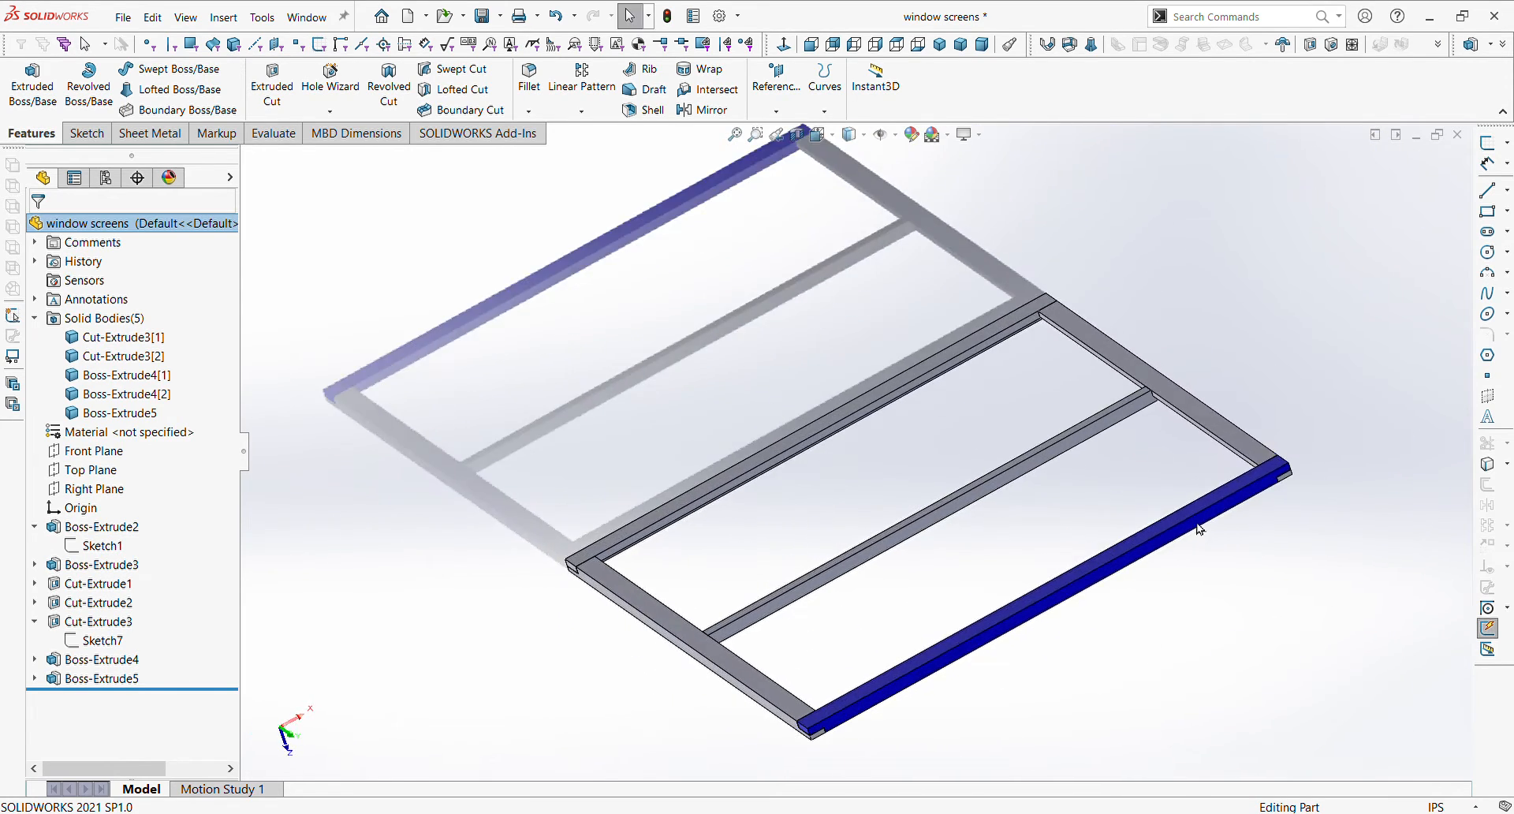
scroll(848, 509, down, 5)
scroll(885, 585, up, 4)
scroll(957, 534, down, 5)
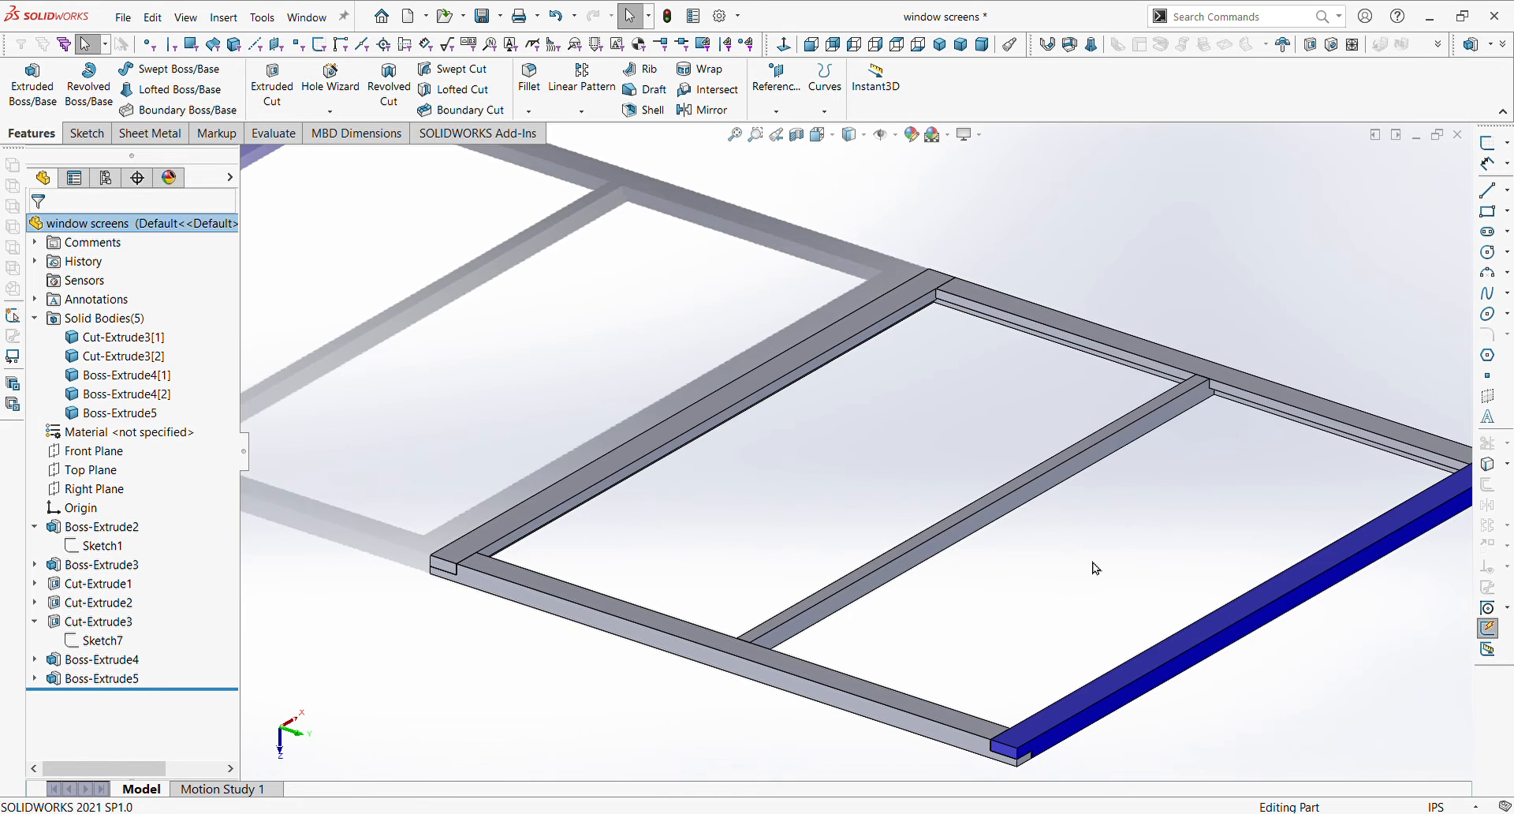
scroll(1058, 547, up, 3)
scroll(1054, 558, down, 2)
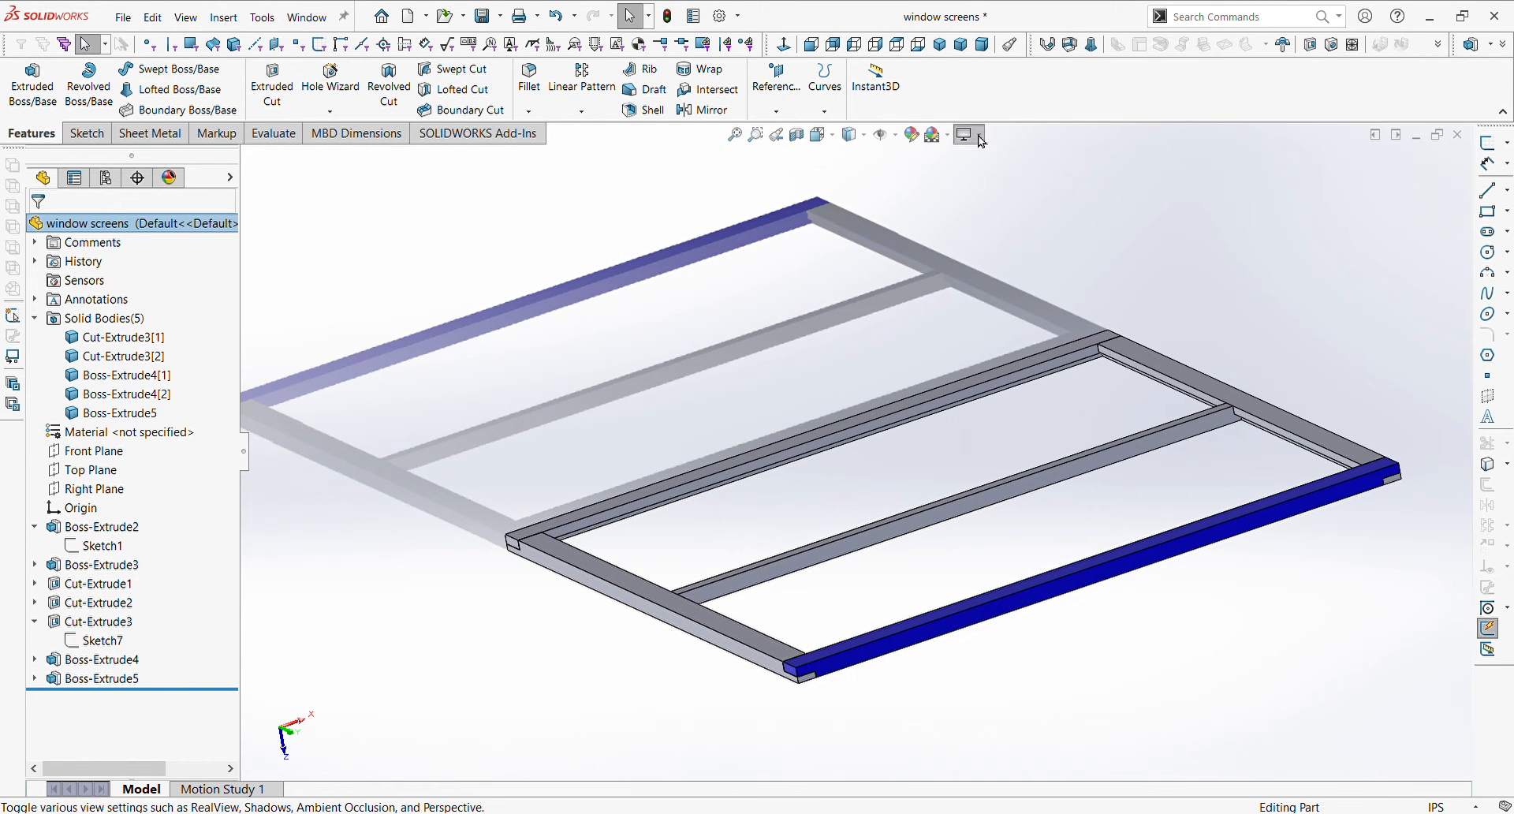
- Turn off the mirrored floor reflection of the frame in the display settings
key(ctrl+s)
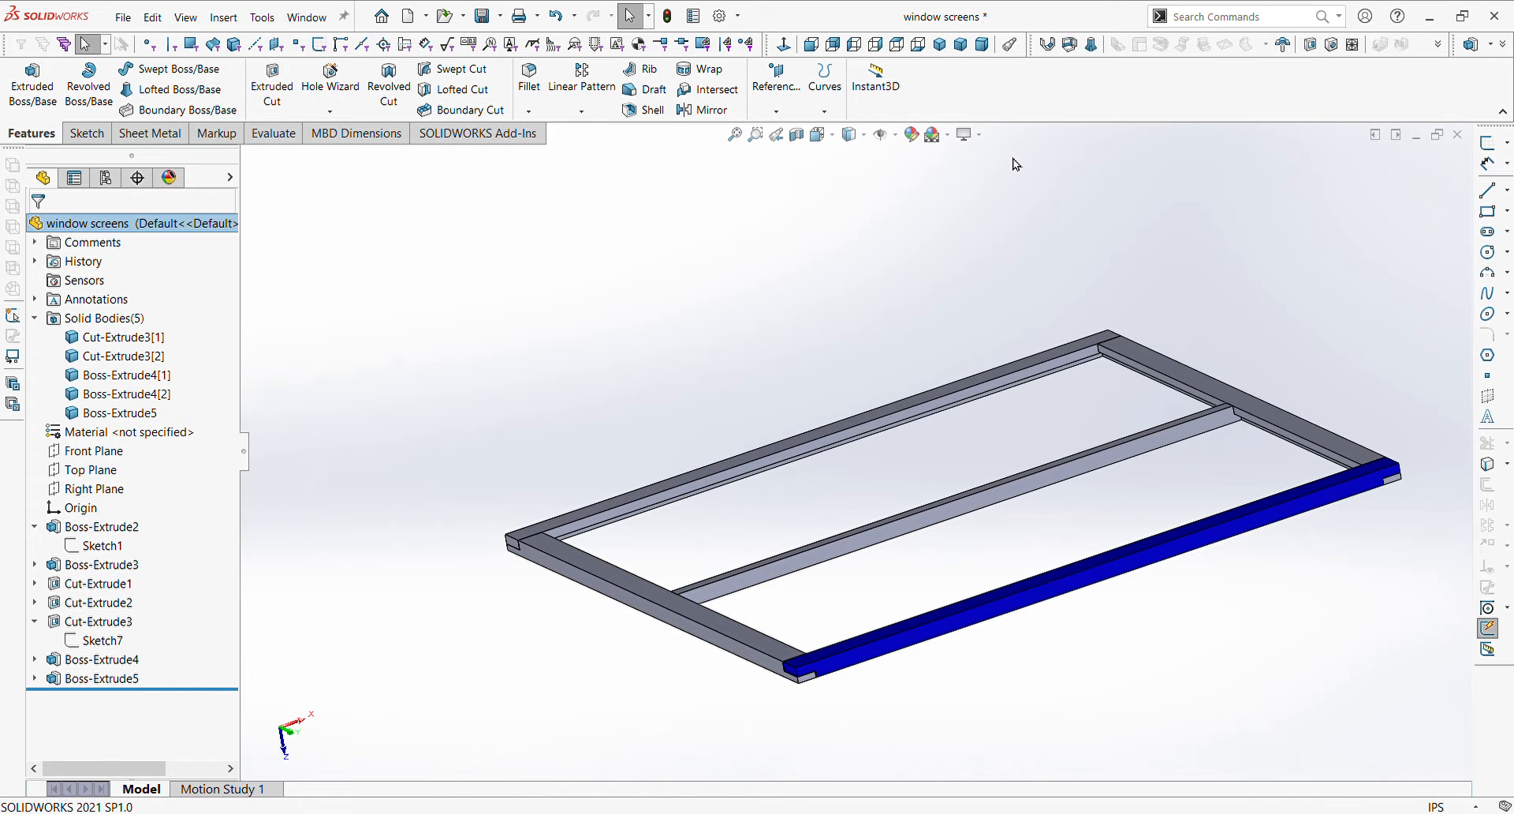
scroll(1161, 500, down, 3)
middle_drag(1161, 500, 935, 545)
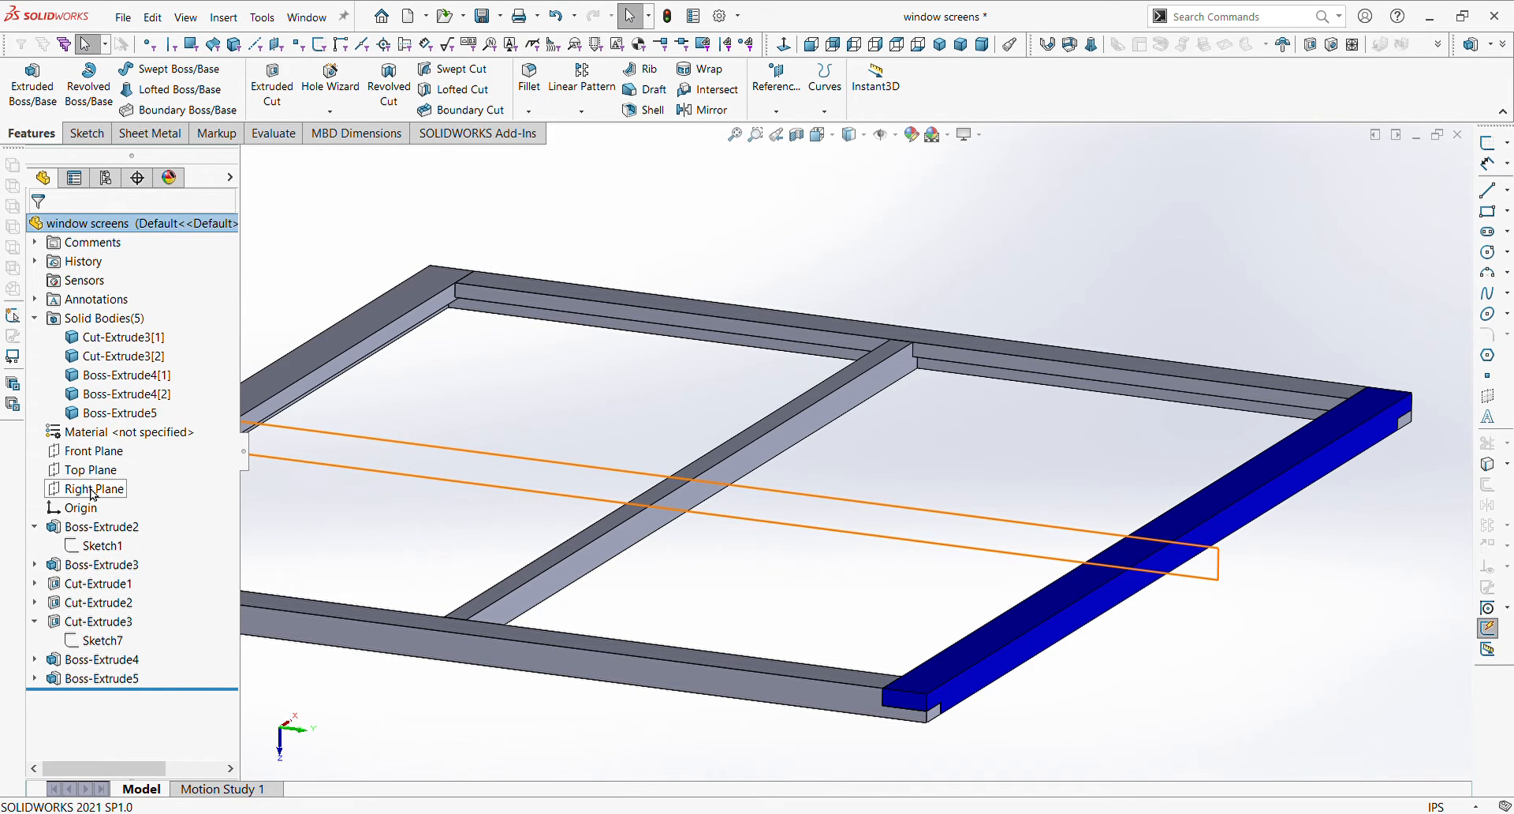
middle_drag(844, 561, 567, 511)
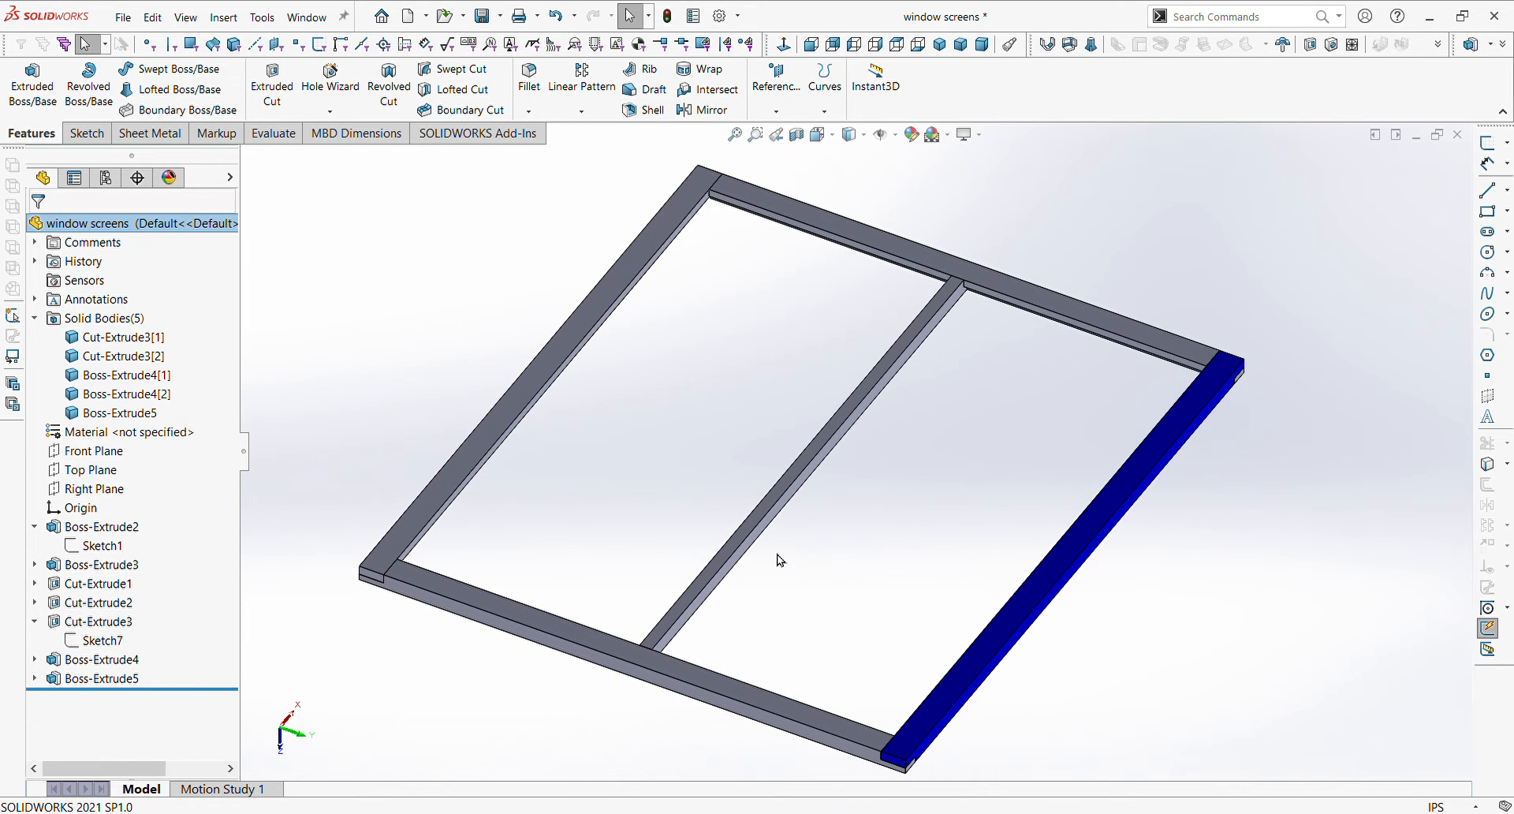
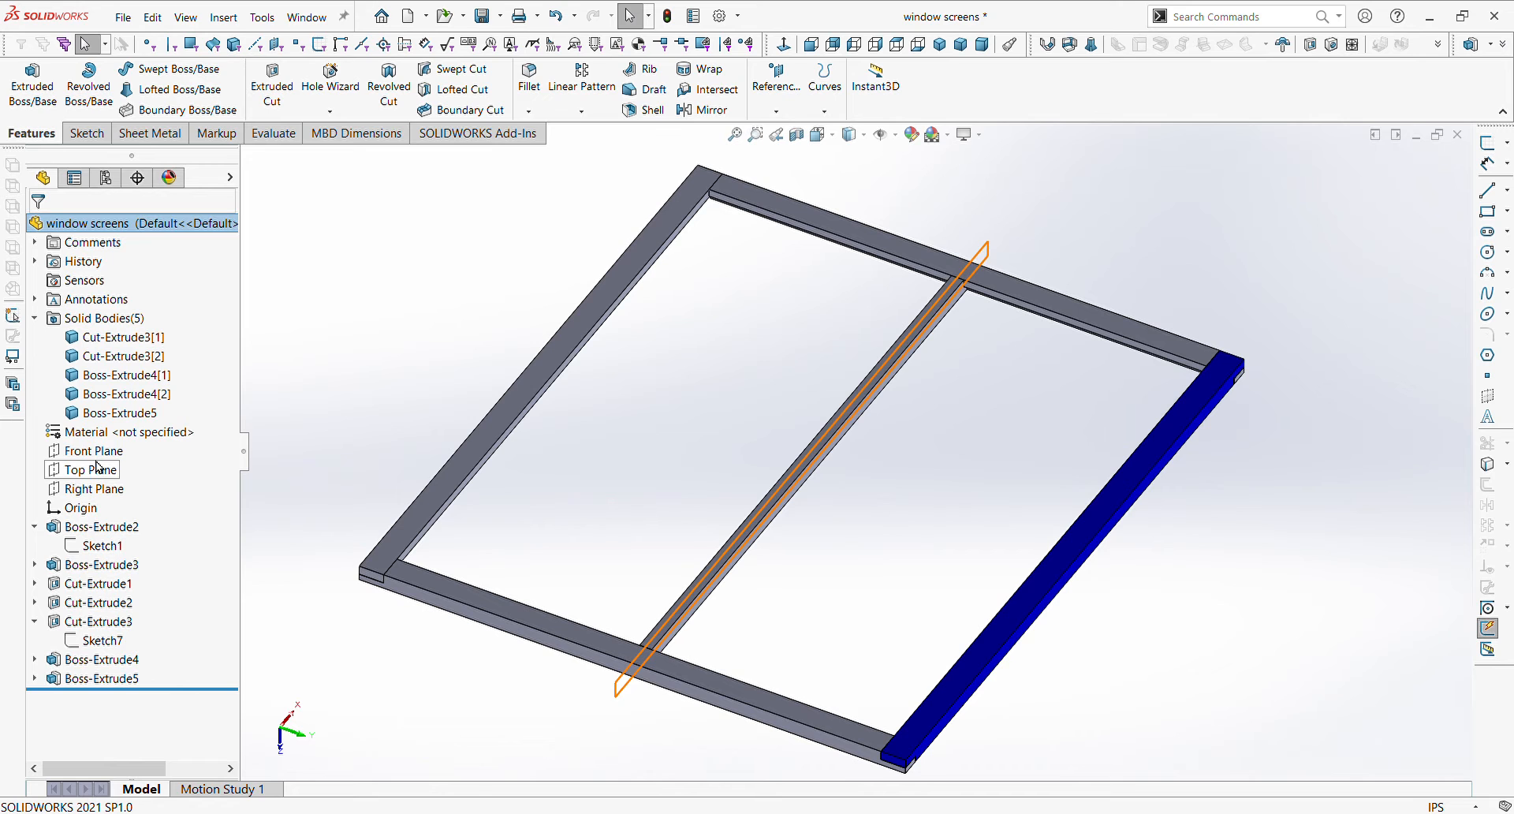
- Start a new sketch on the Front Plane
click(100, 460)
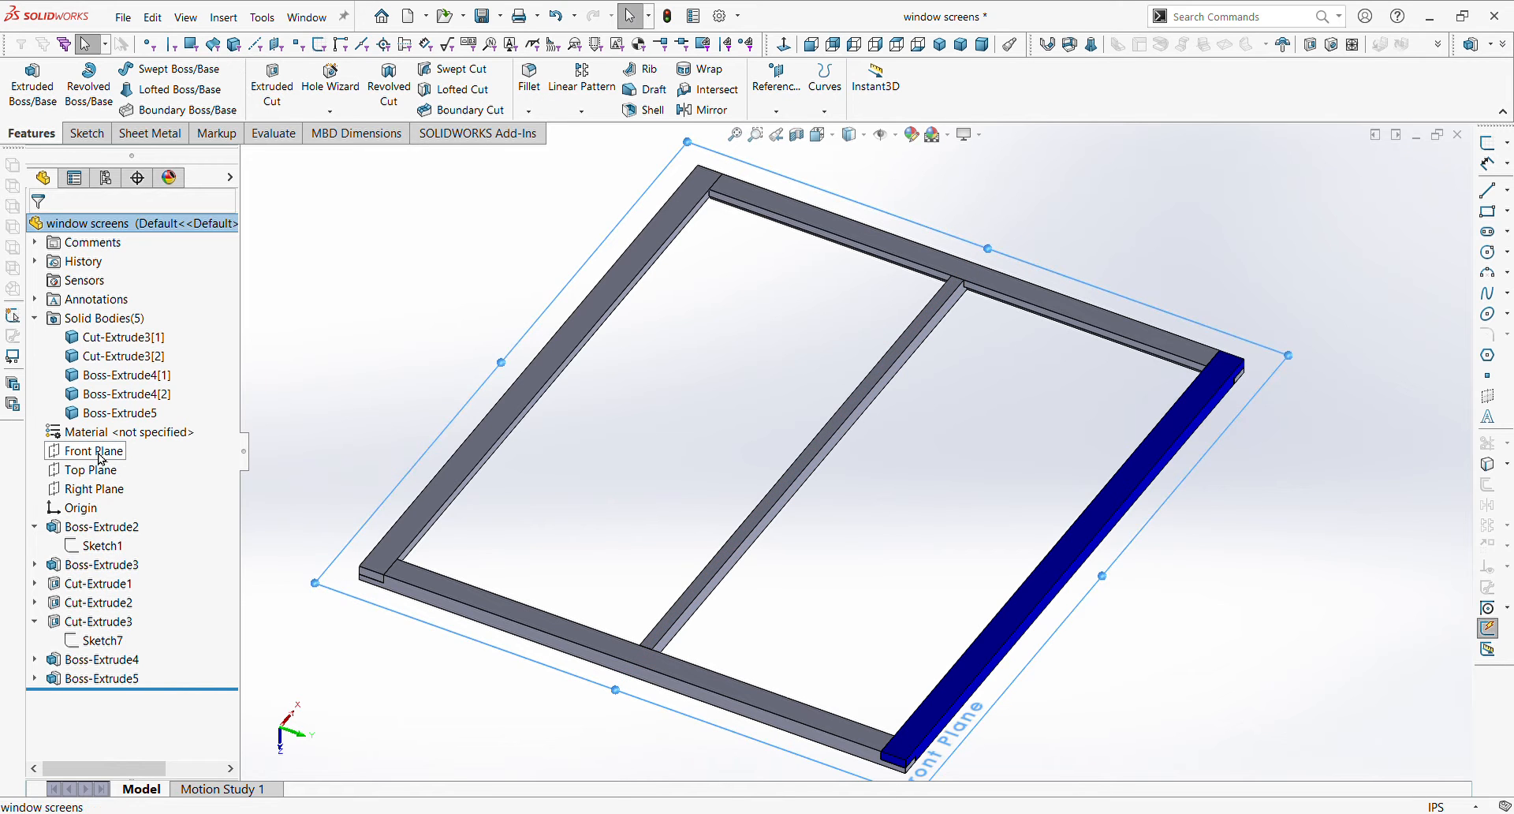
click(112, 438)
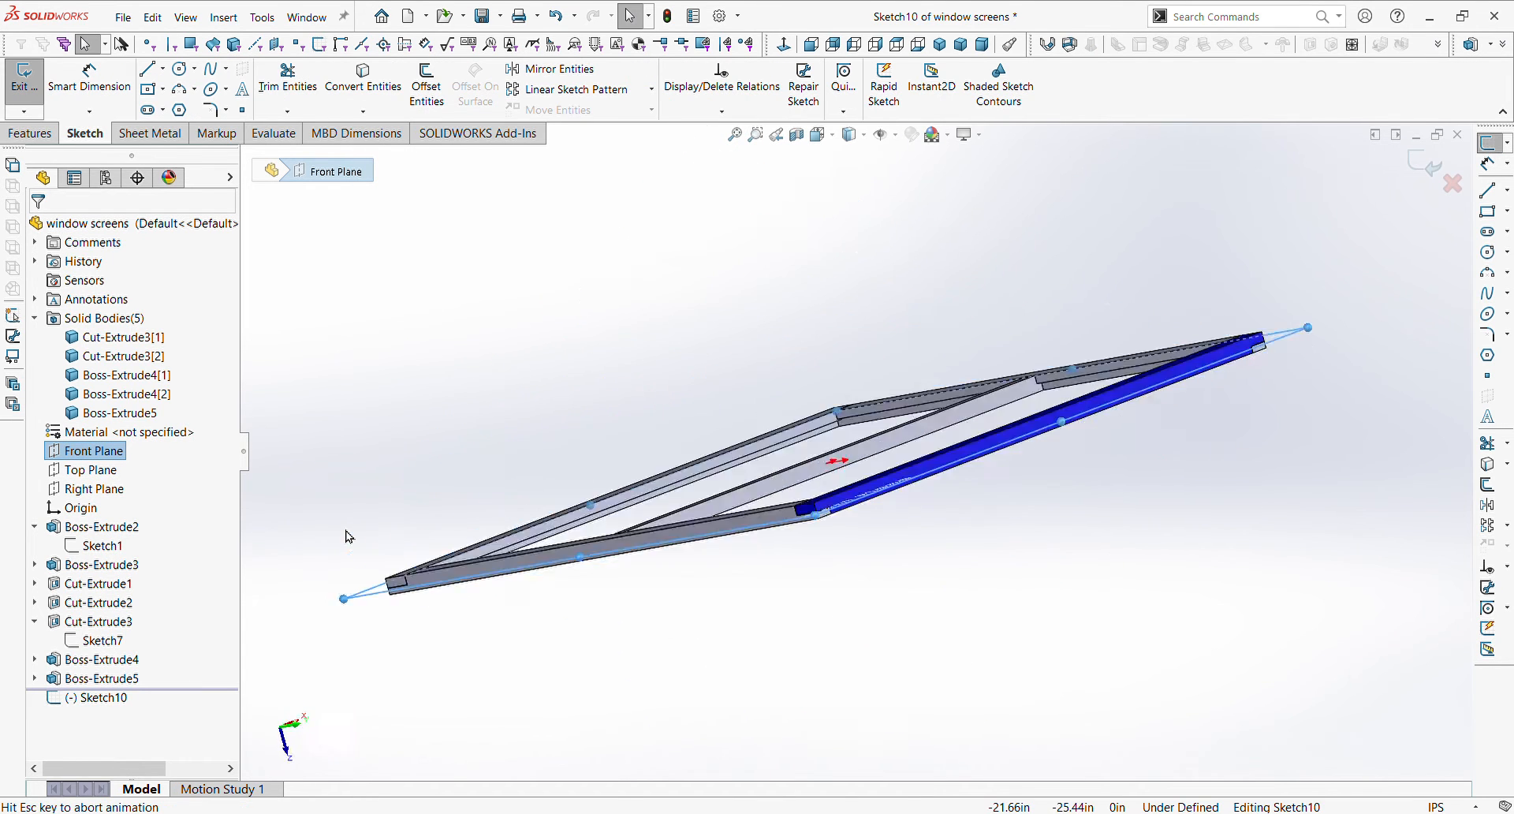
click(1276, 496)
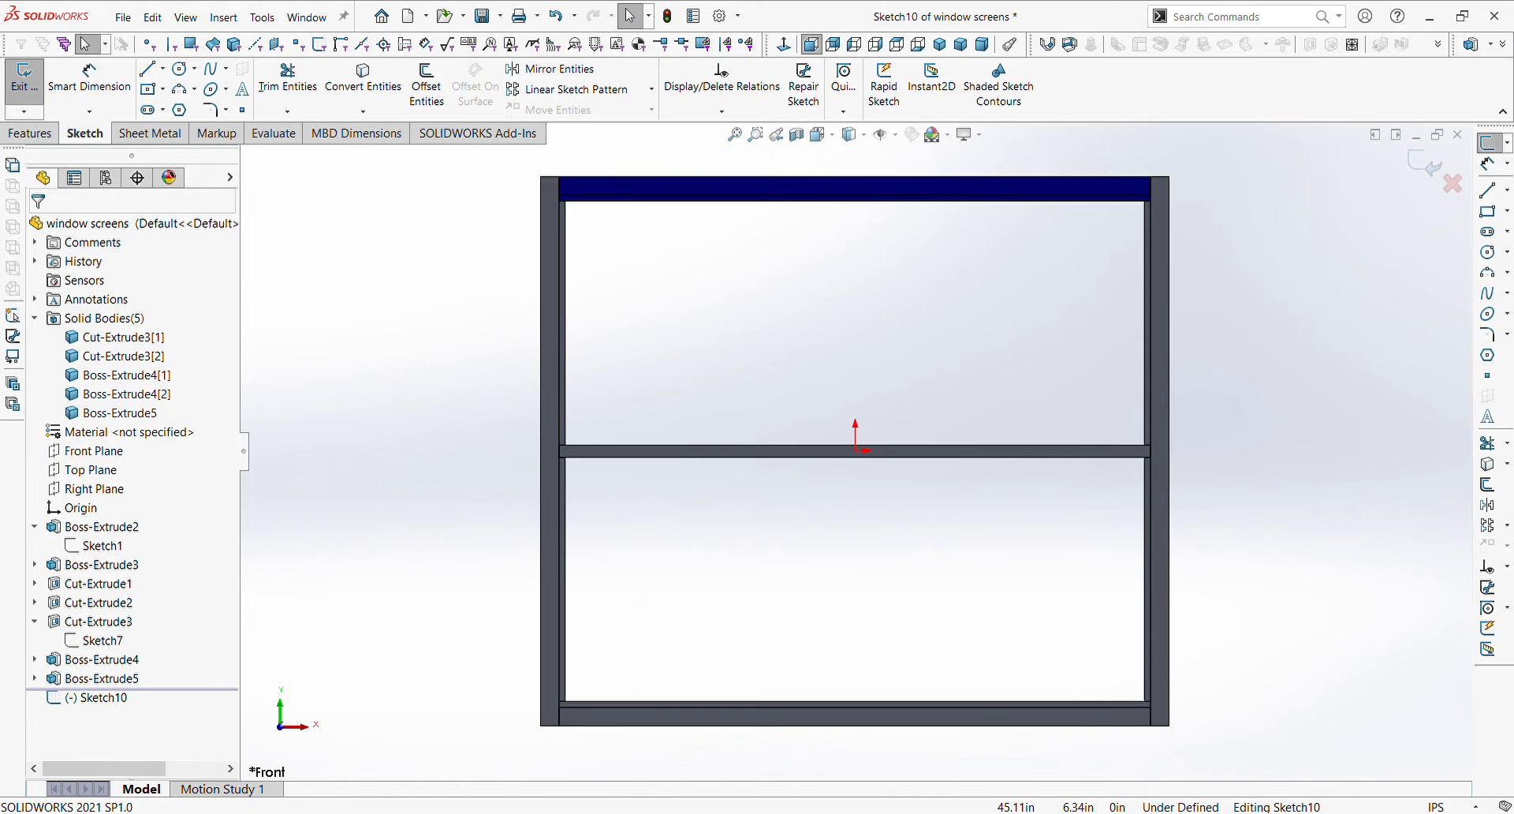
click(1488, 192)
scroll(680, 251, down, 5)
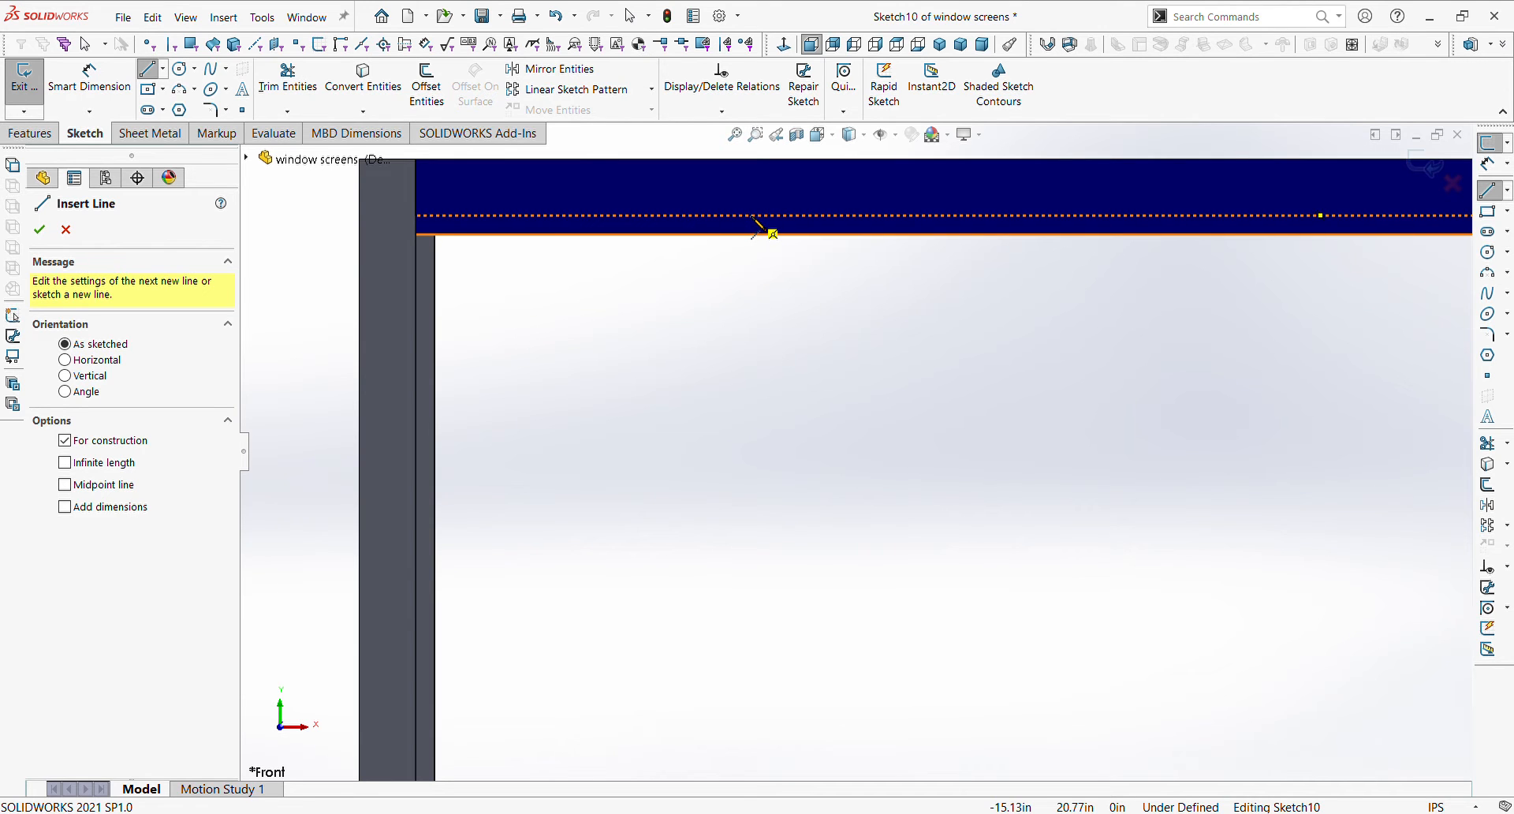
scroll(876, 611, up, 5)
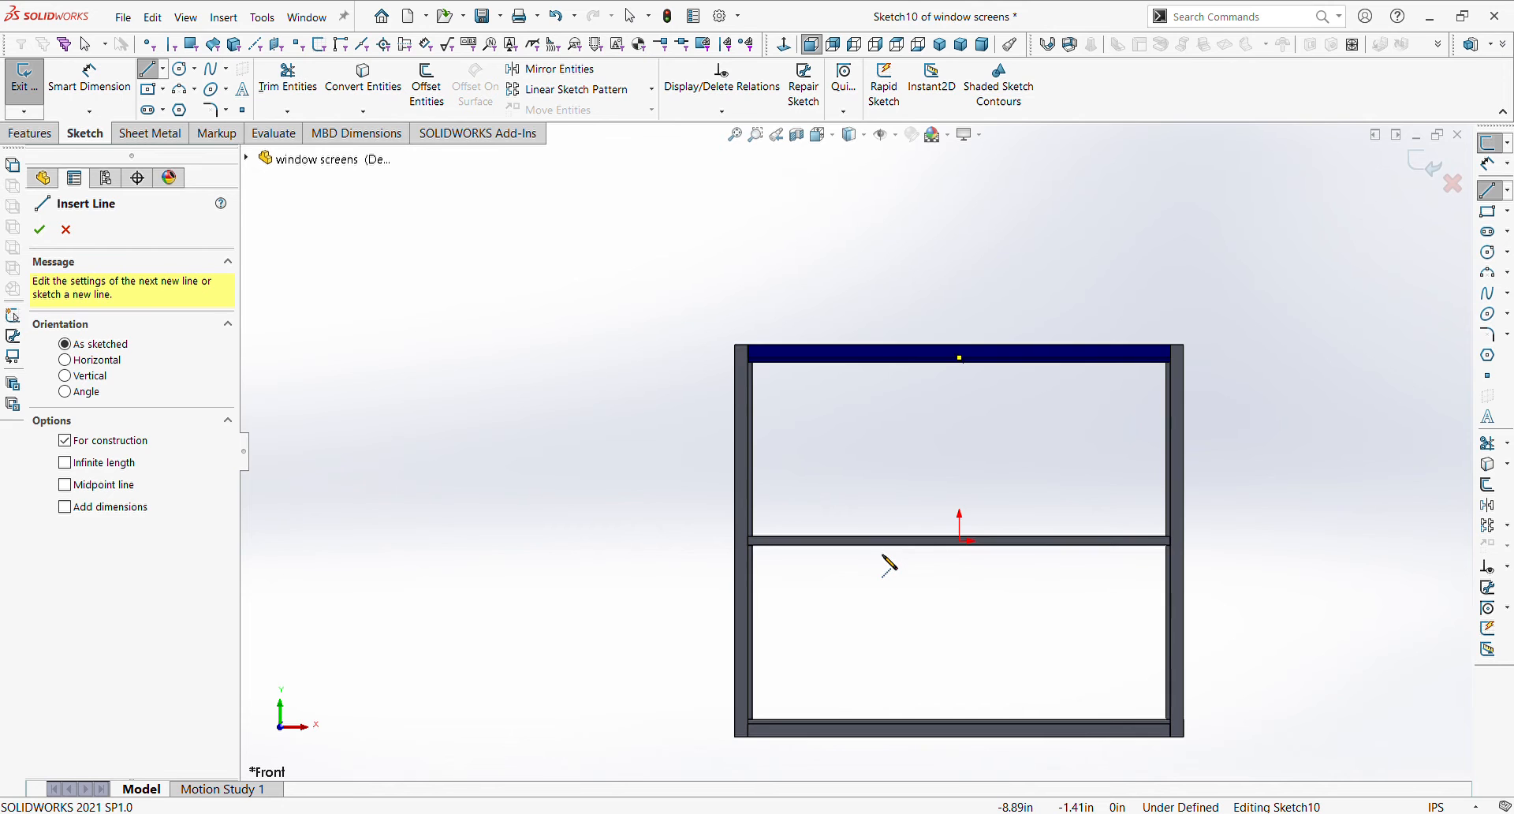
middle_drag(897, 439, 1008, 125)
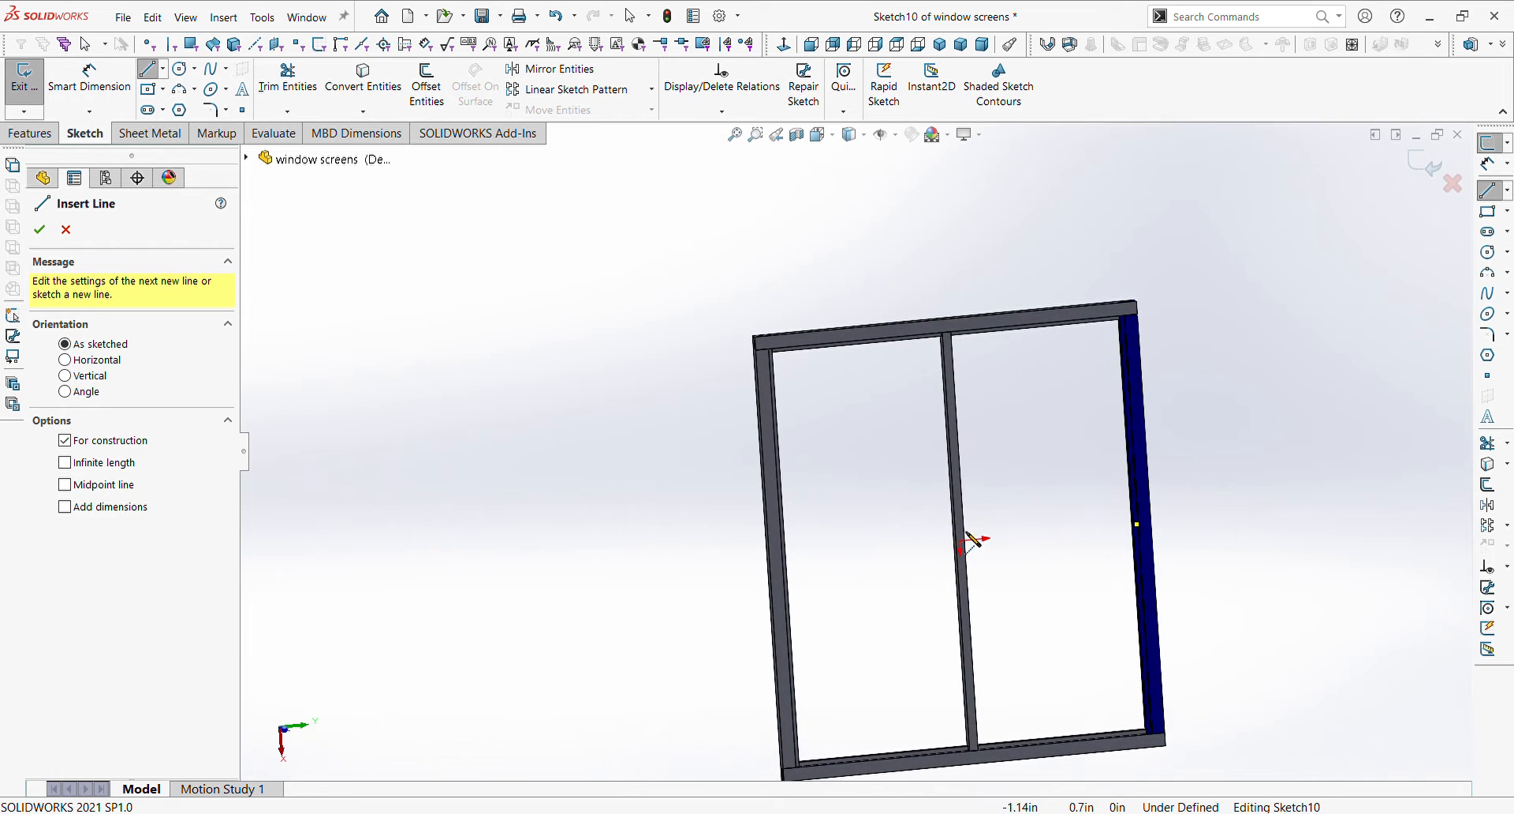
scroll(974, 544, down, 3)
key(Escape)
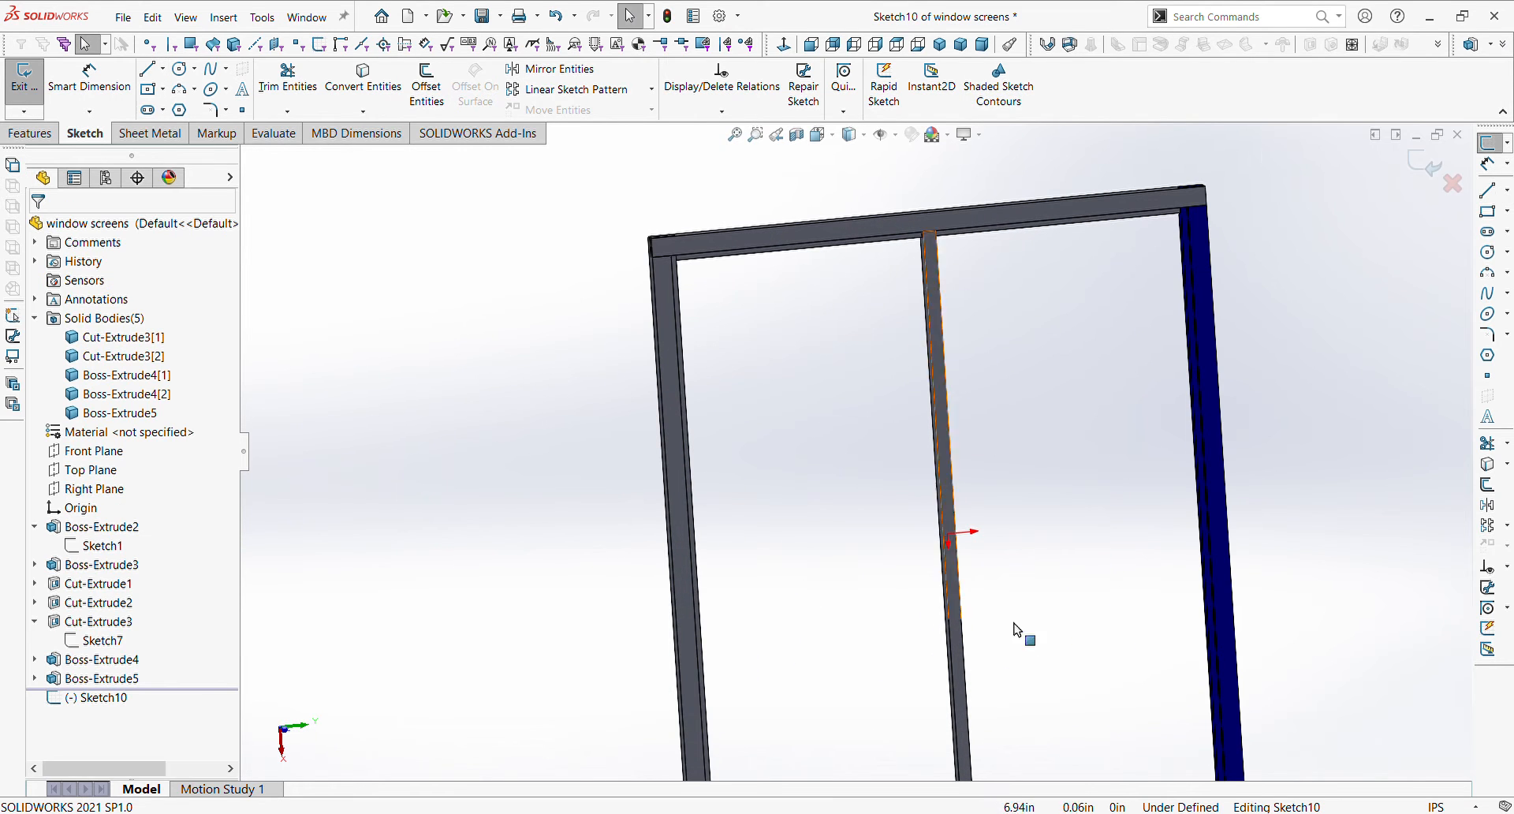
scroll(1023, 627, up, 4)
middle_drag(1023, 614, 1021, 482)
key(ctrl+1)
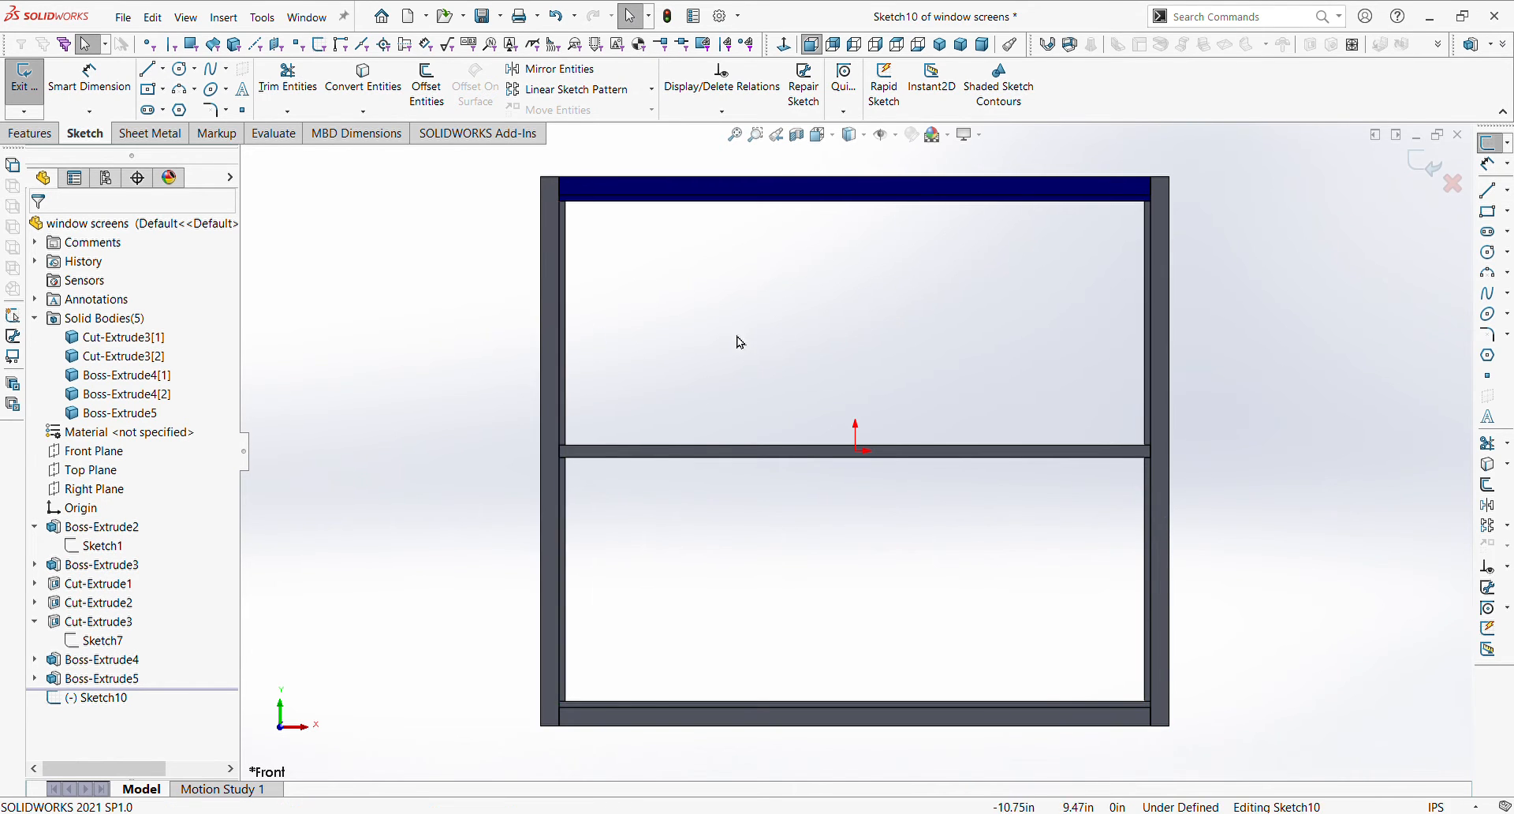
- Sketch three end-to-end horizontal construction lines across the frame's full width between its outer side edges, about 11 in above the origin
right_drag(994, 349, 568, 345)
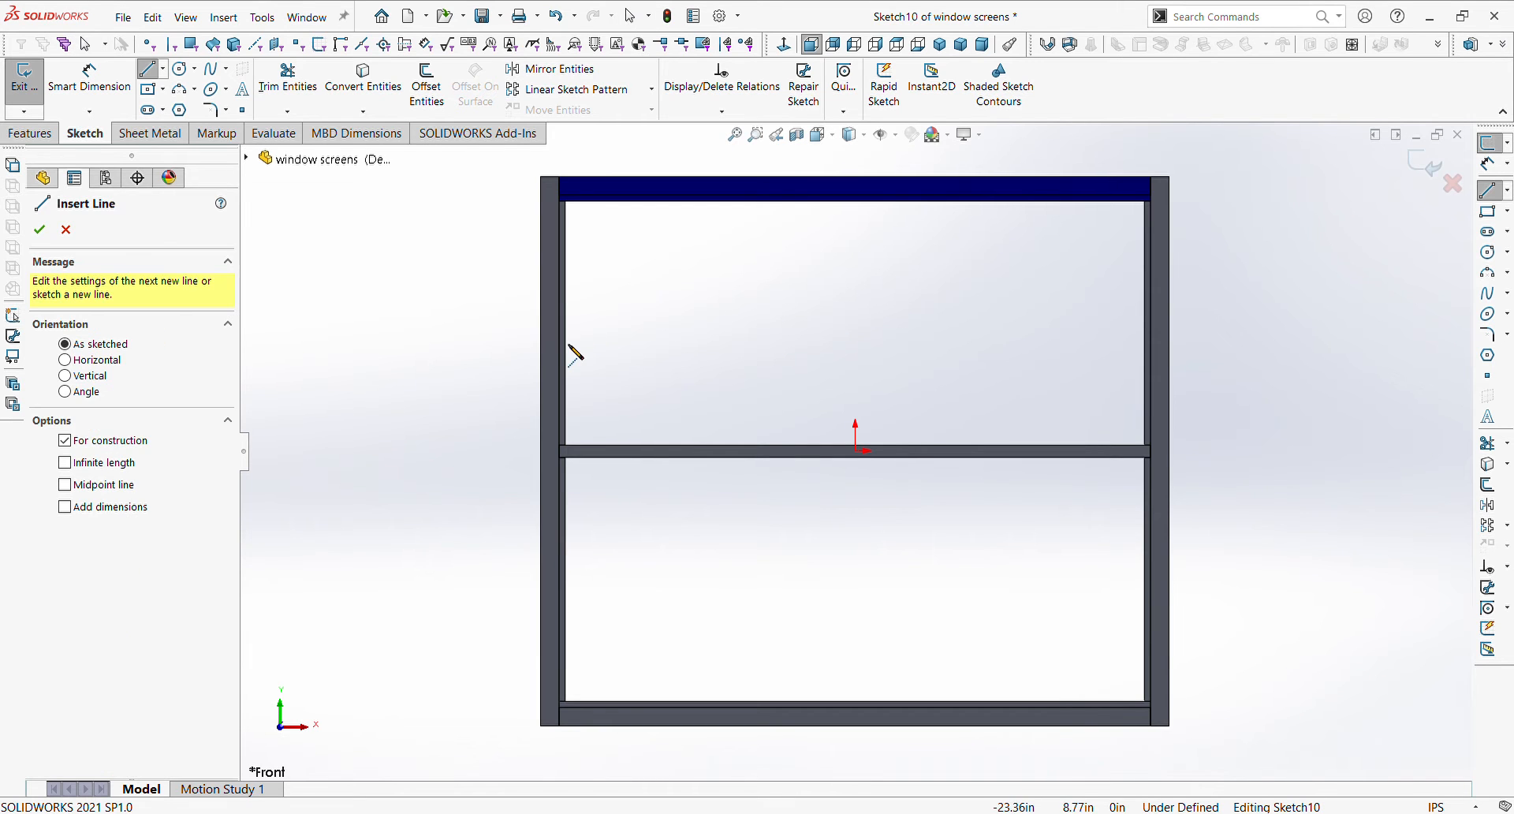
click(541, 315)
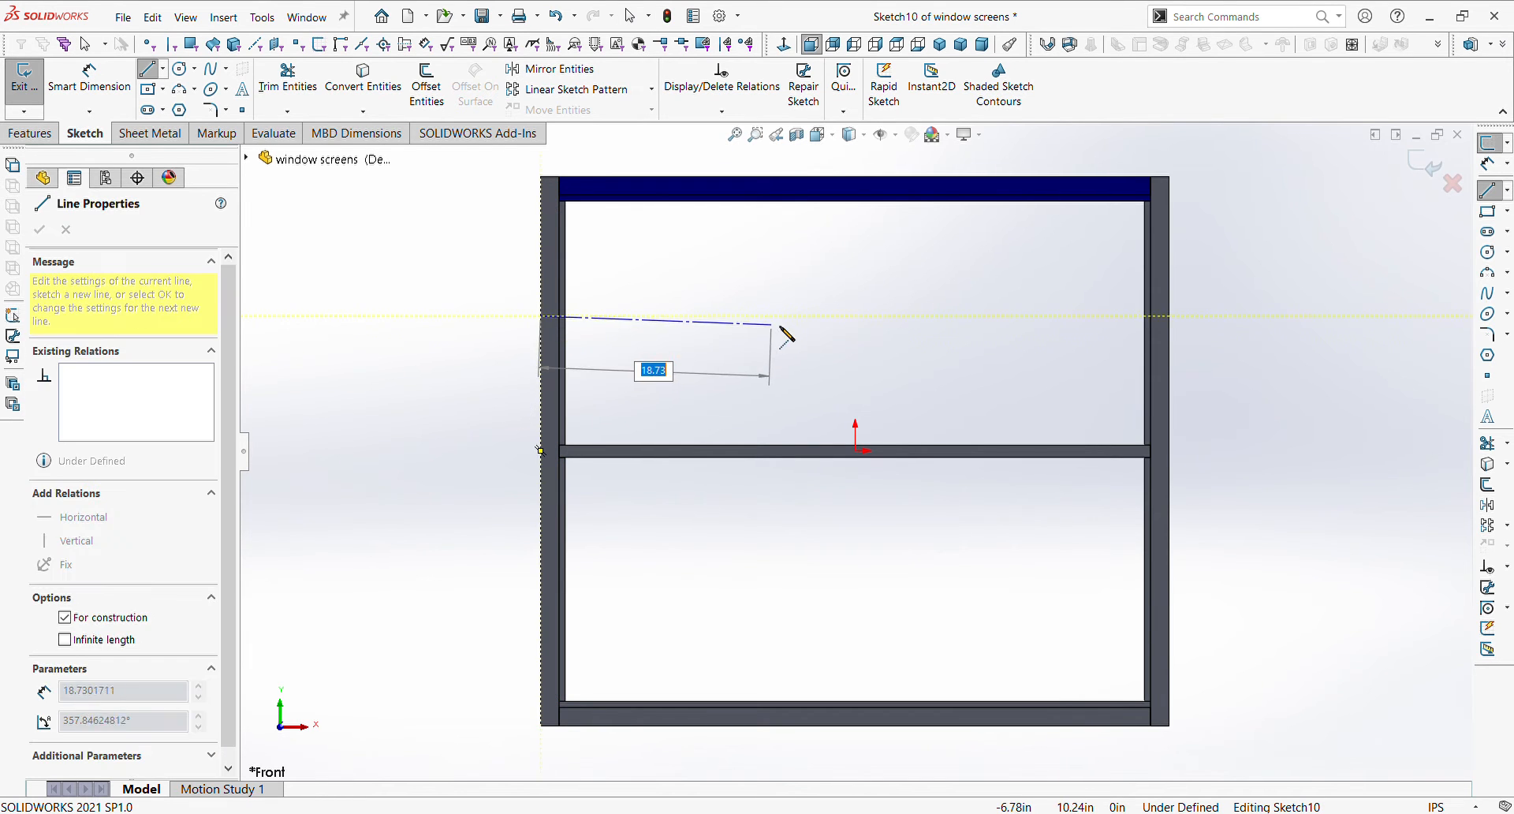
click(966, 316)
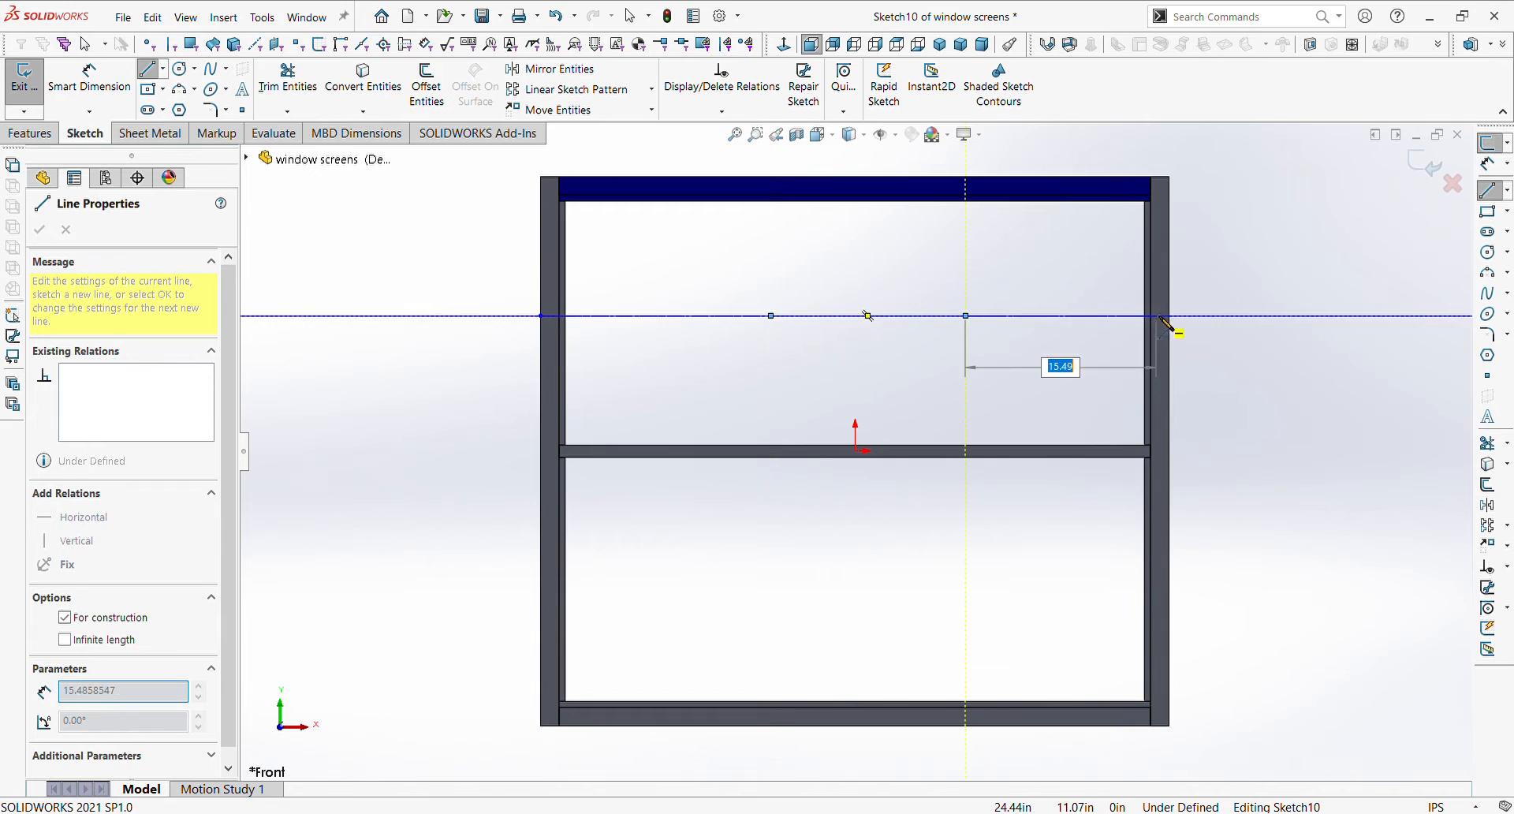
double_click(1171, 317)
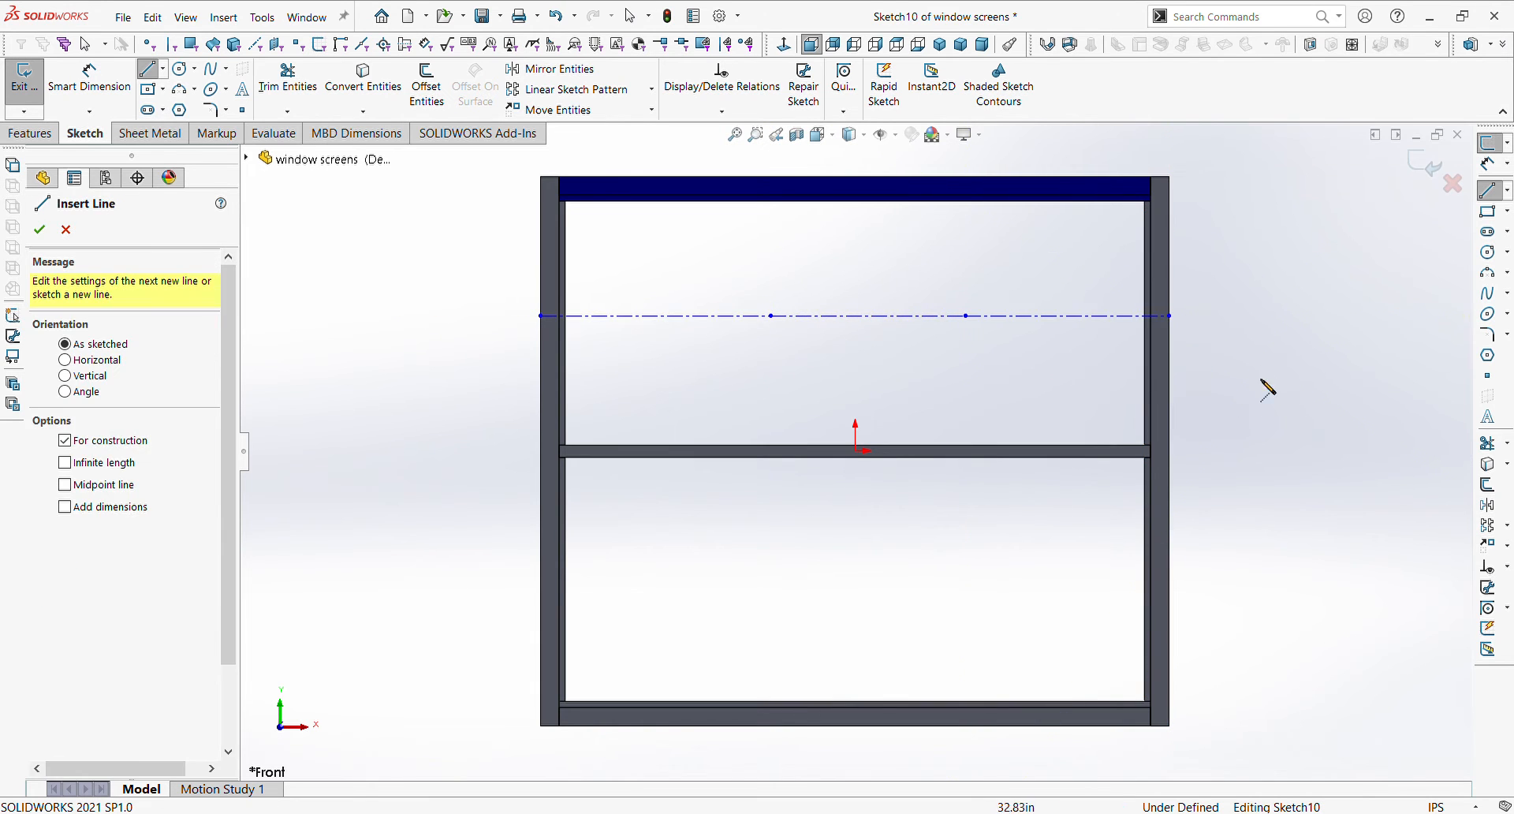
key(Escape)
- Apply an Equal relation to the three construction lines and exit the sketch
click(1057, 319)
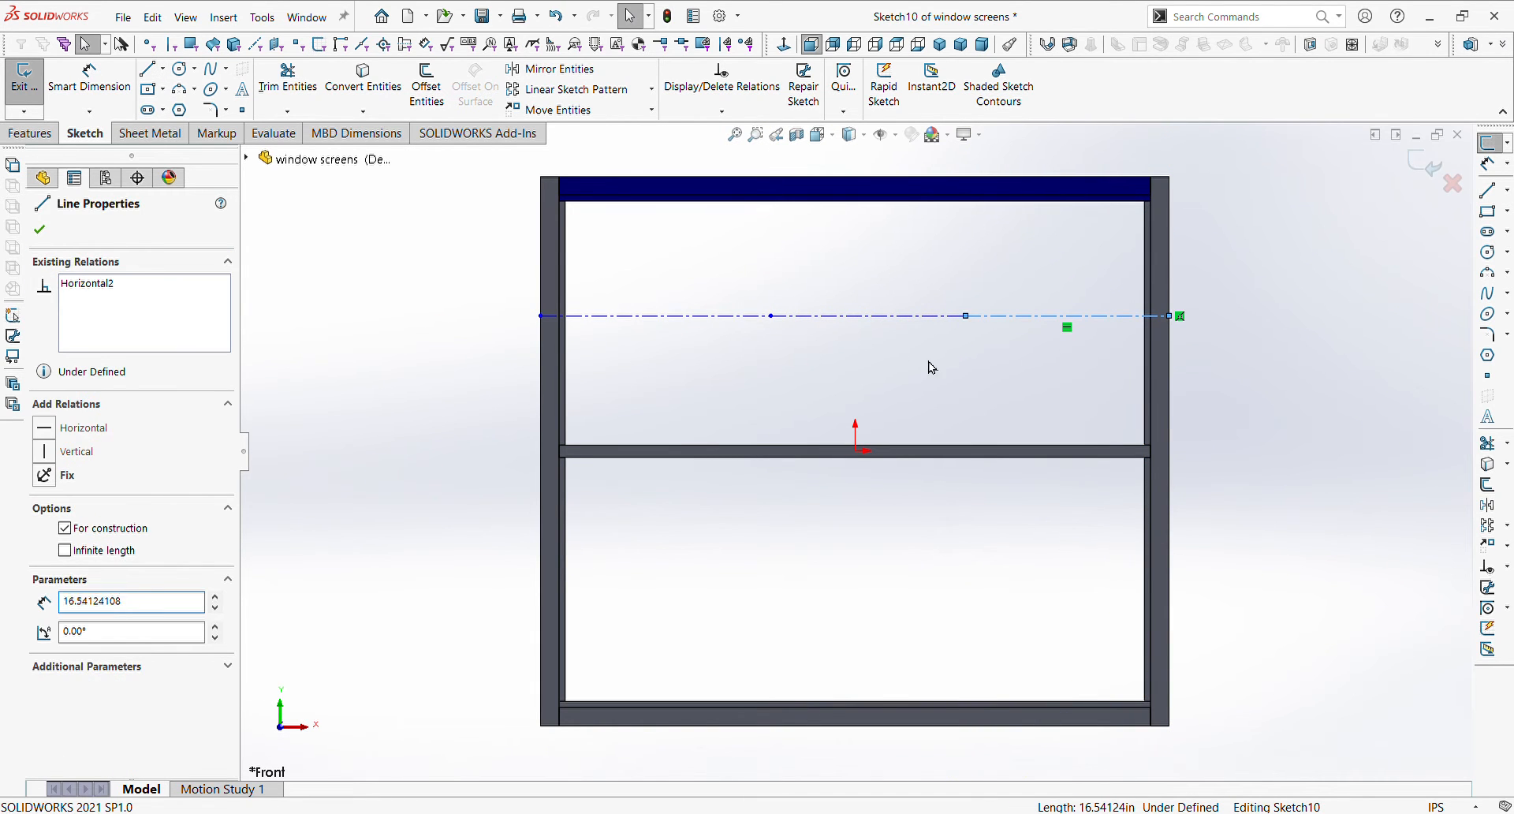
ctrl+click(862, 317)
ctrl+click(753, 318)
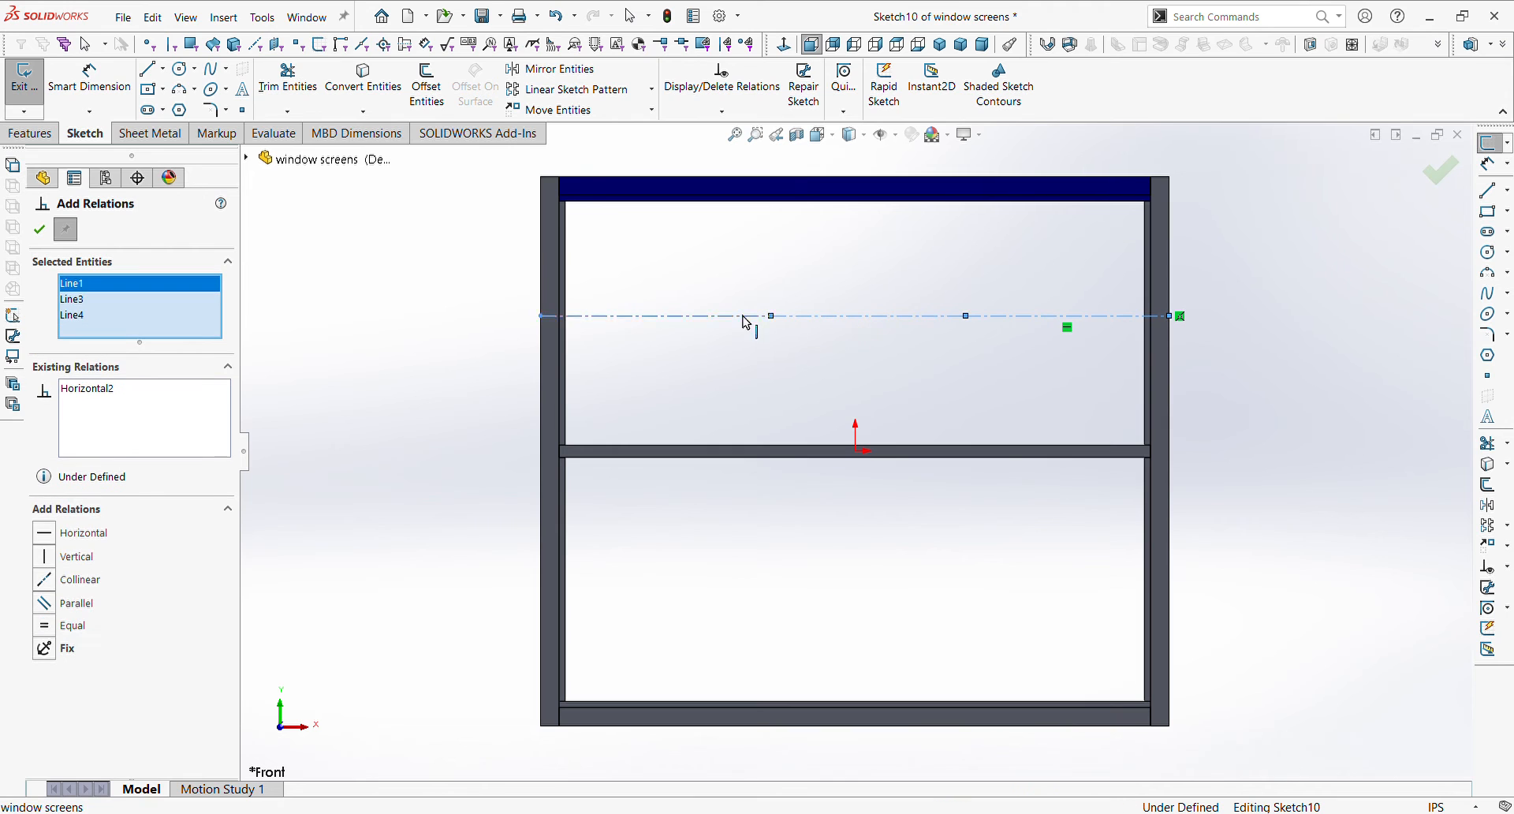
click(44, 626)
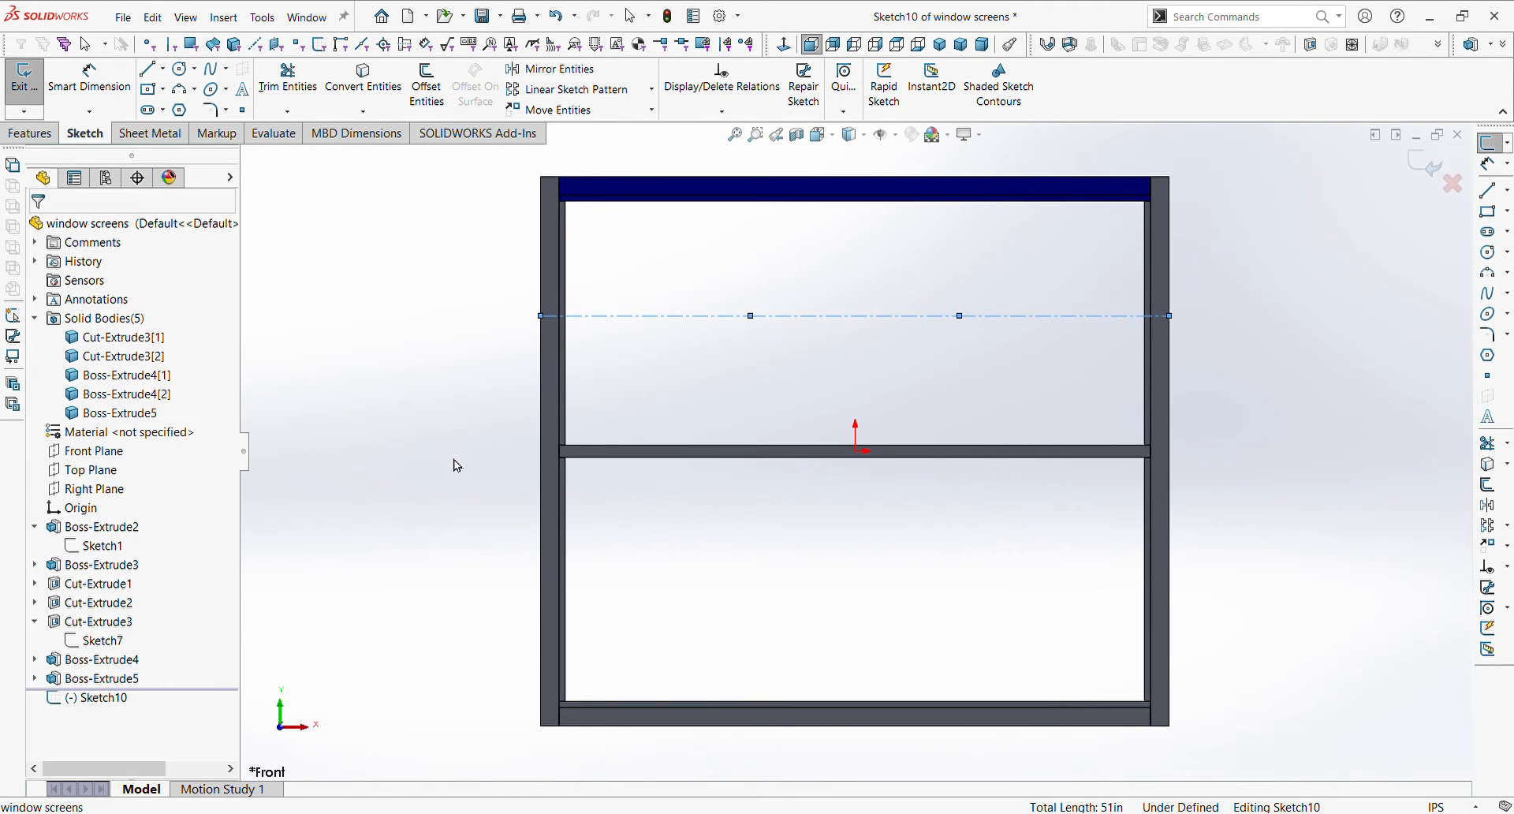
click(39, 230)
middle_drag(878, 574, 833, 609)
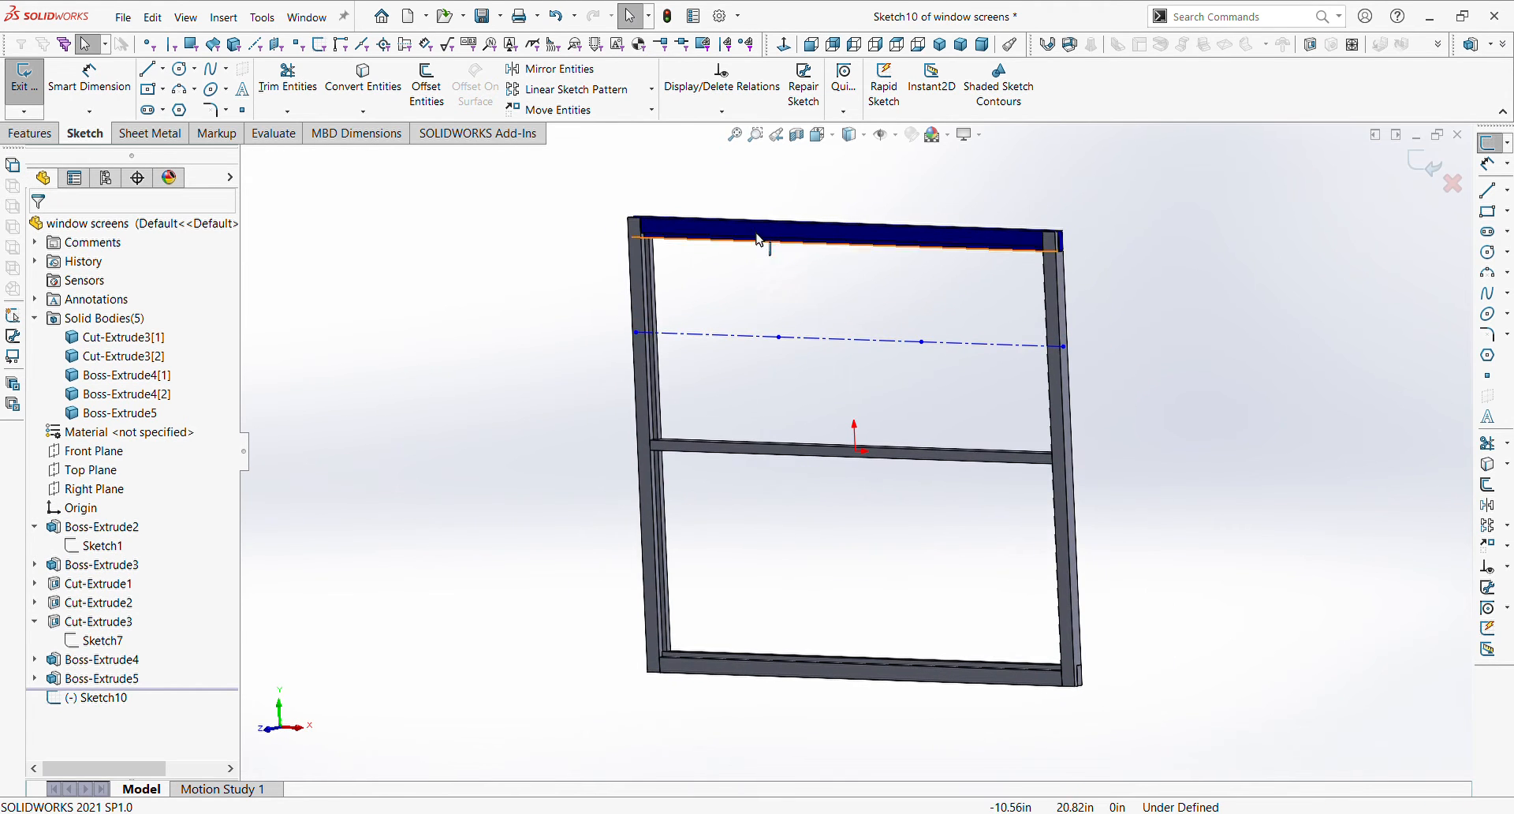
click(667, 16)
- Create a reference plane perpendicular to the first construction line, through its inner endpoint at one third of the frame's width
scroll(805, 365, down, 4)
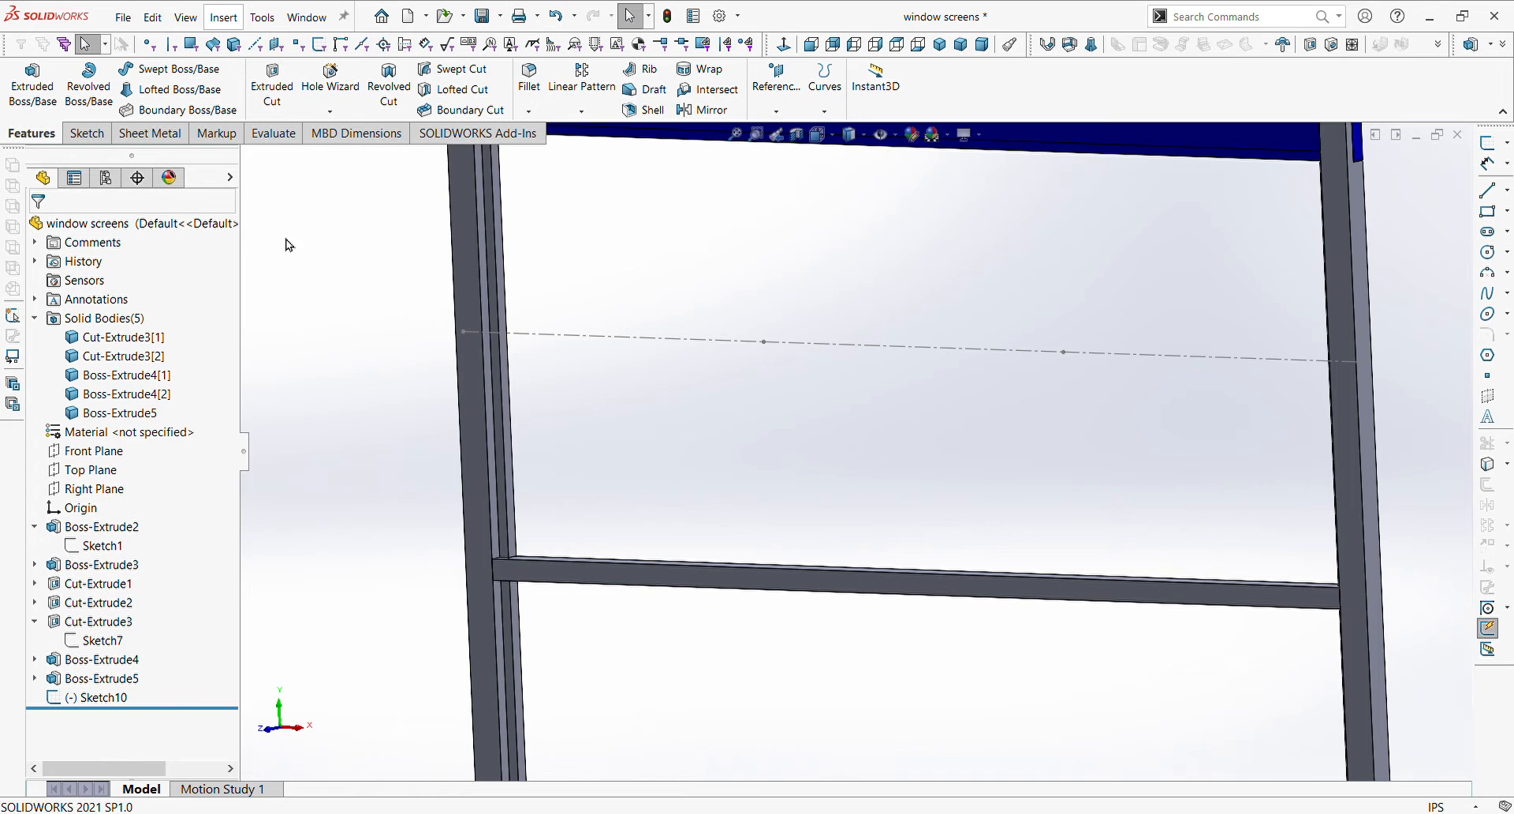
click(464, 236)
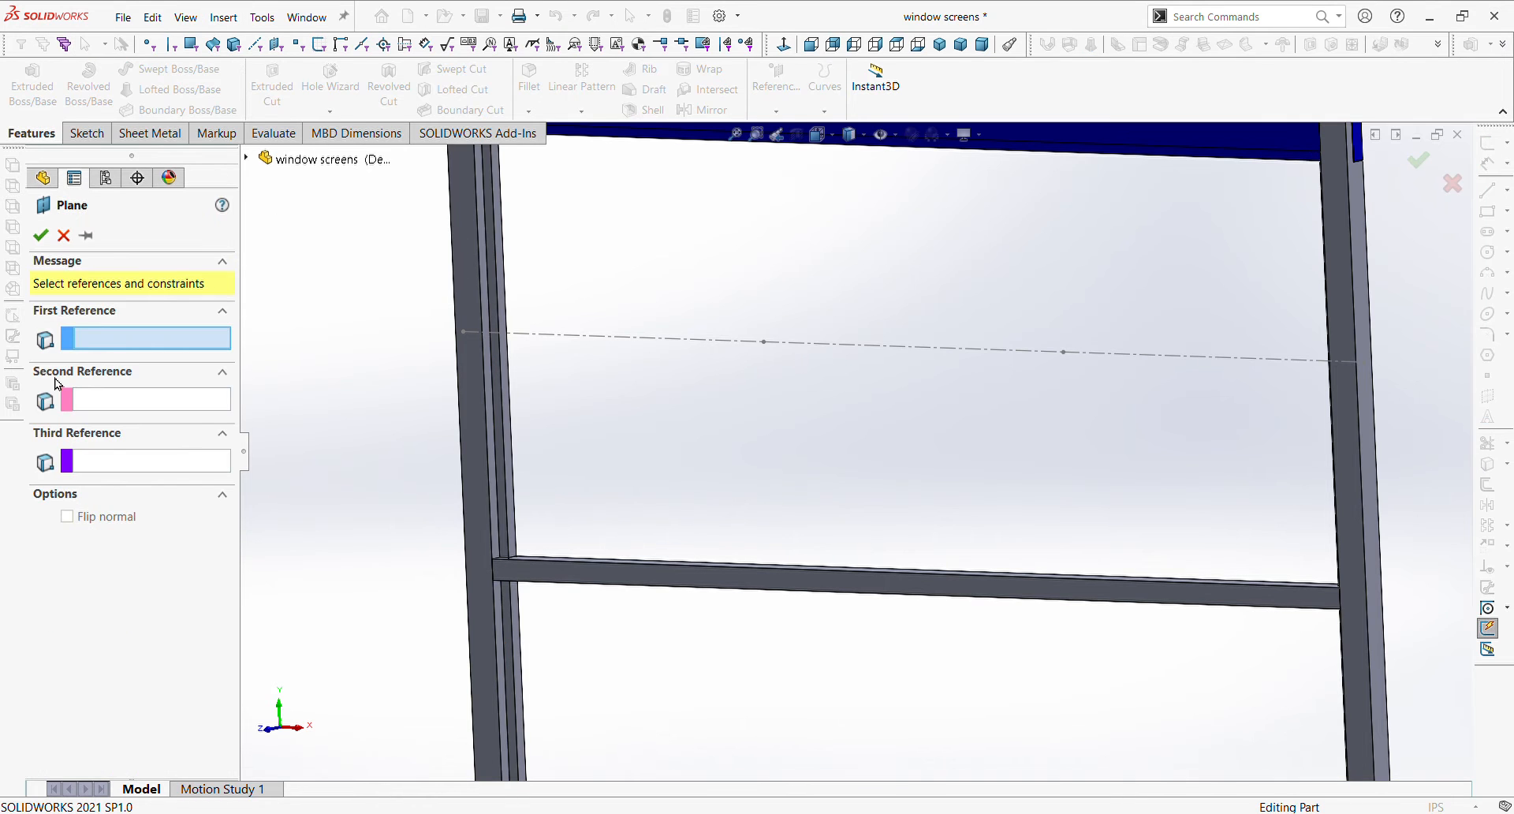
click(700, 344)
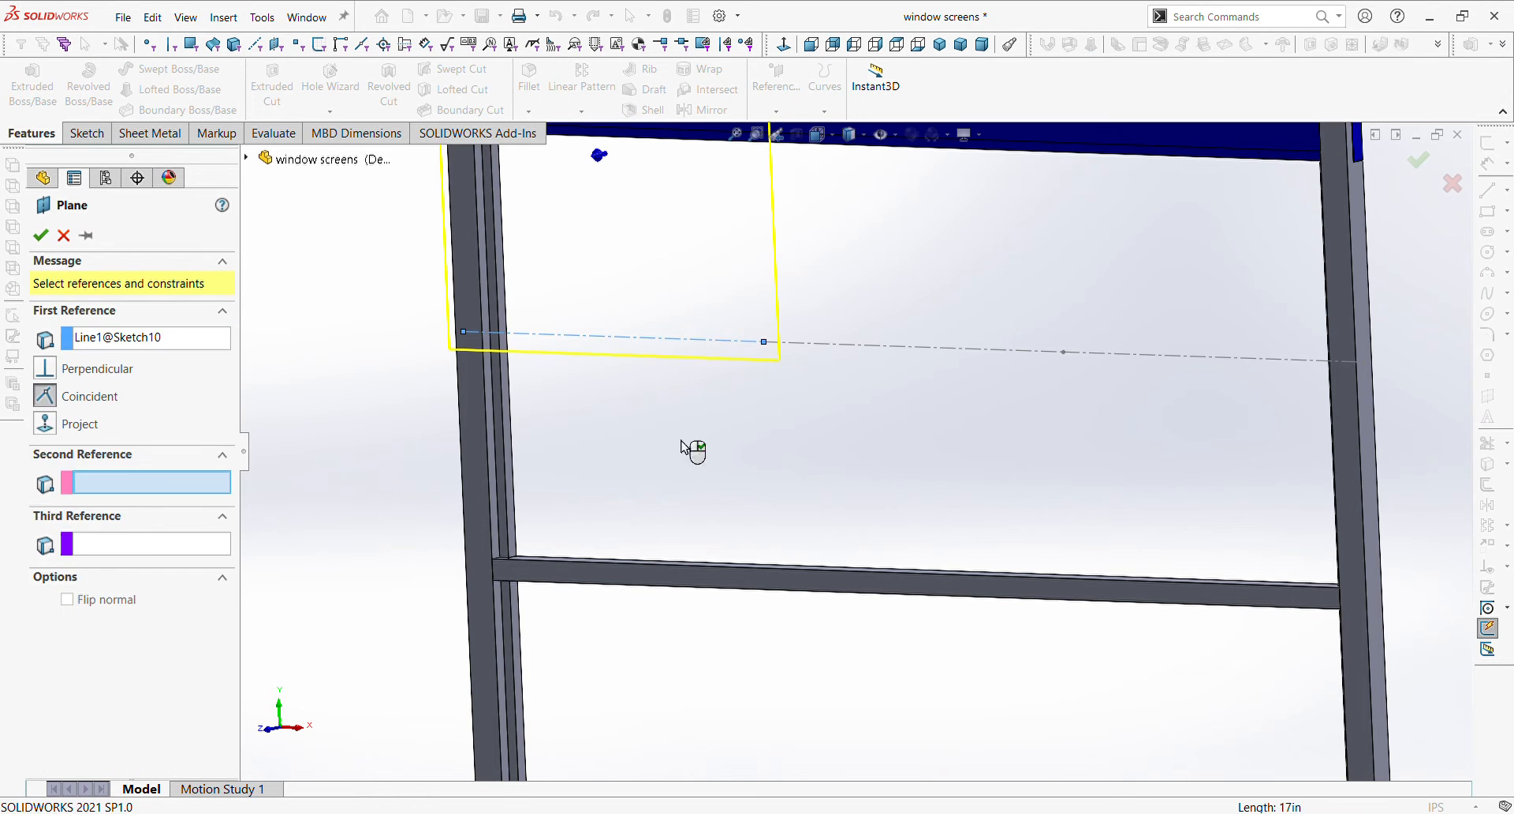
click(764, 343)
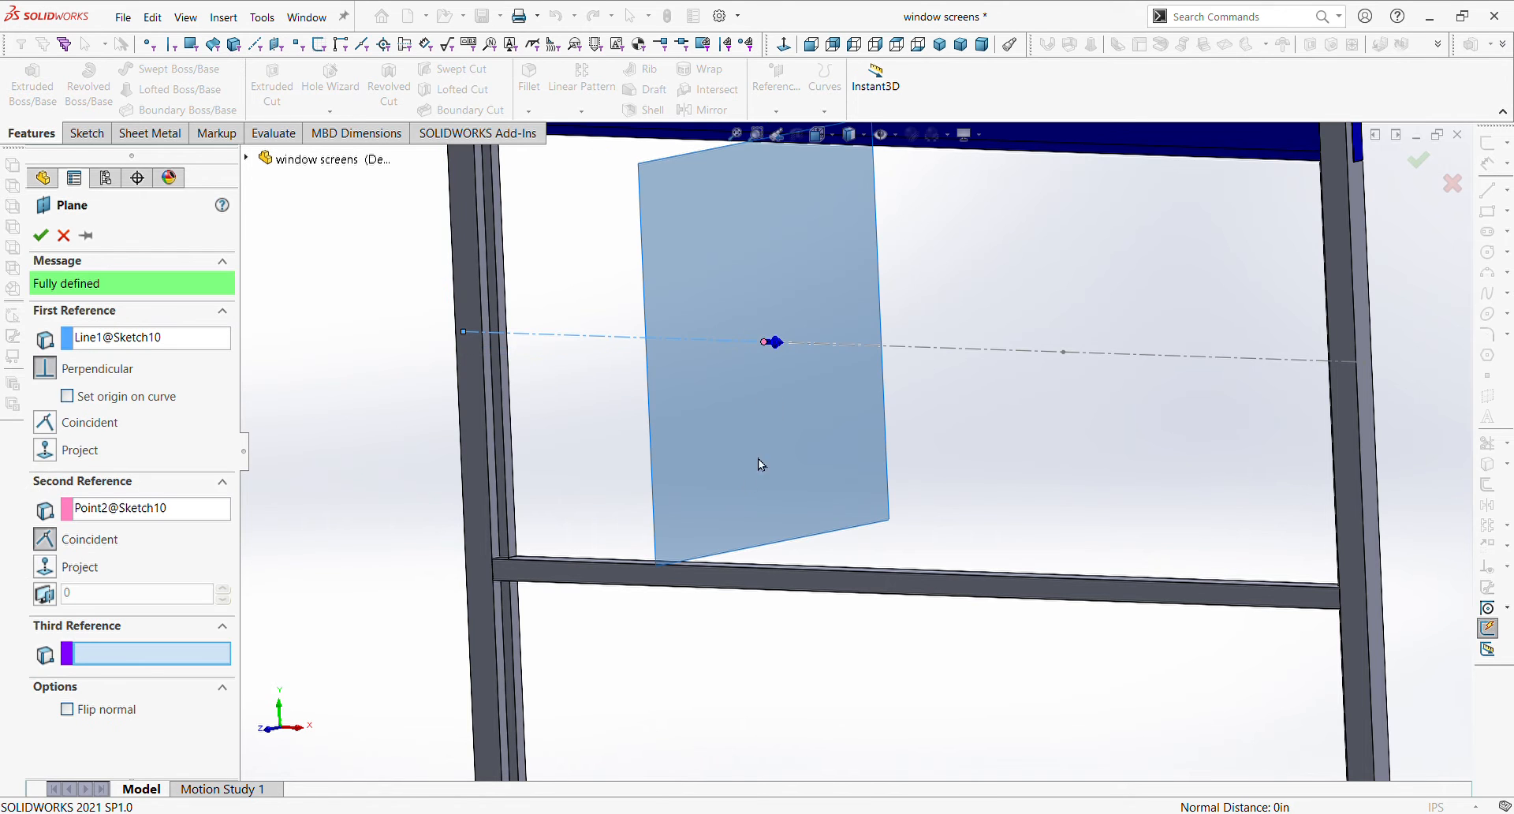
click(40, 235)
scroll(946, 467, up, 5)
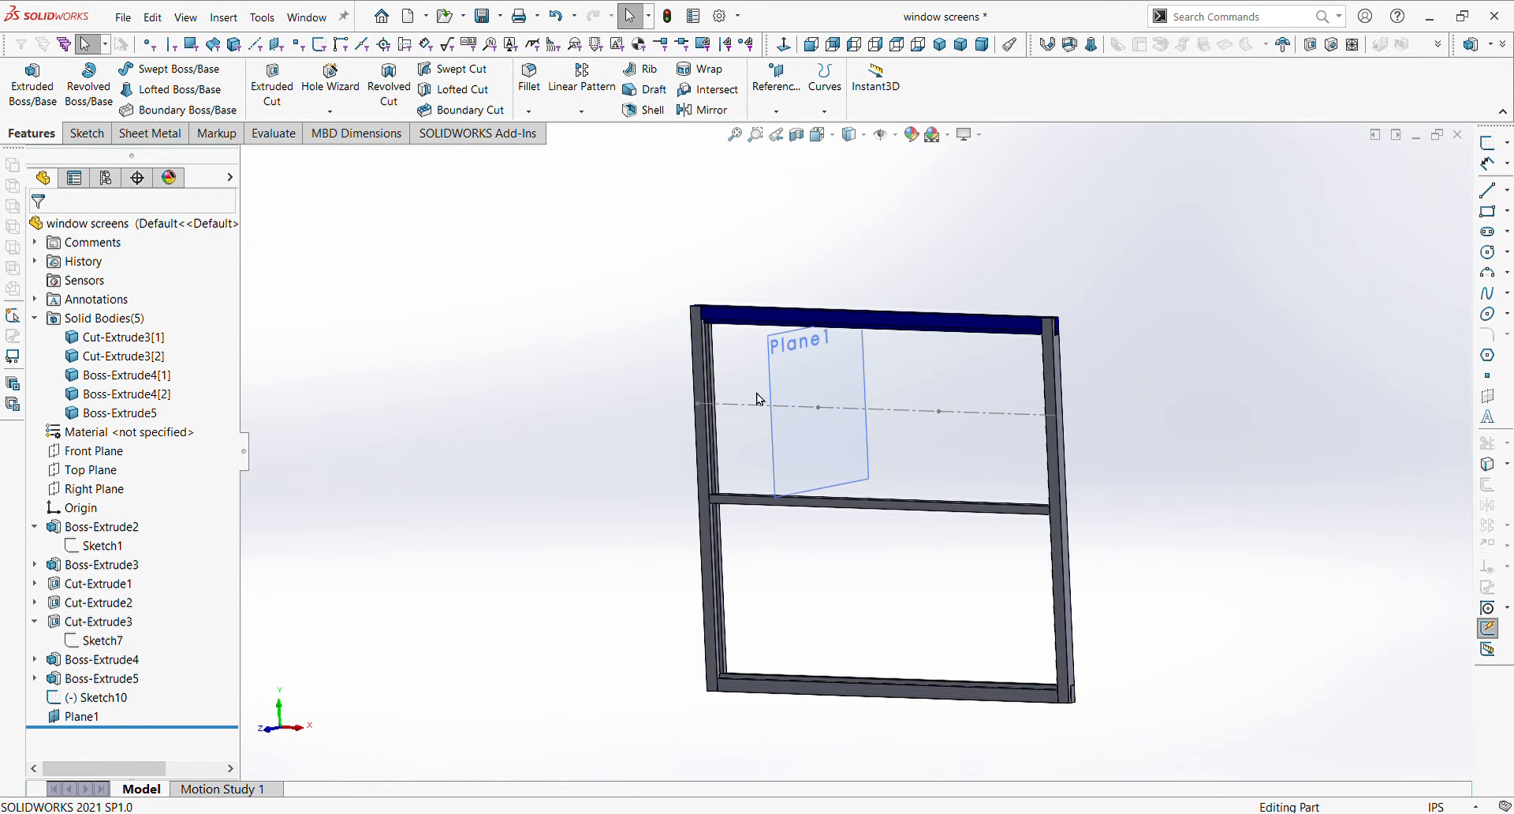
click(1049, 423)
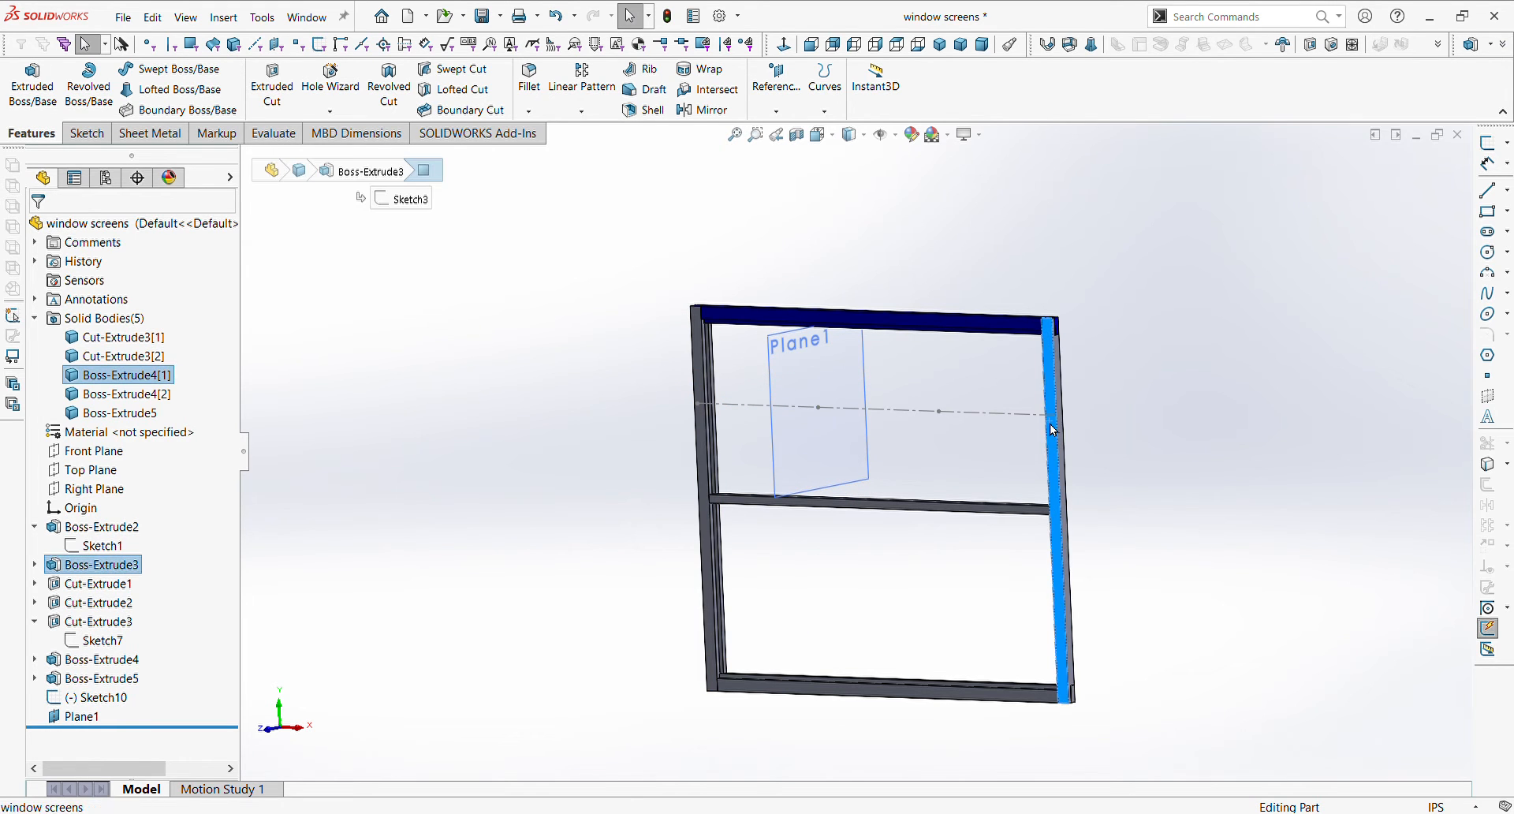
click(746, 388)
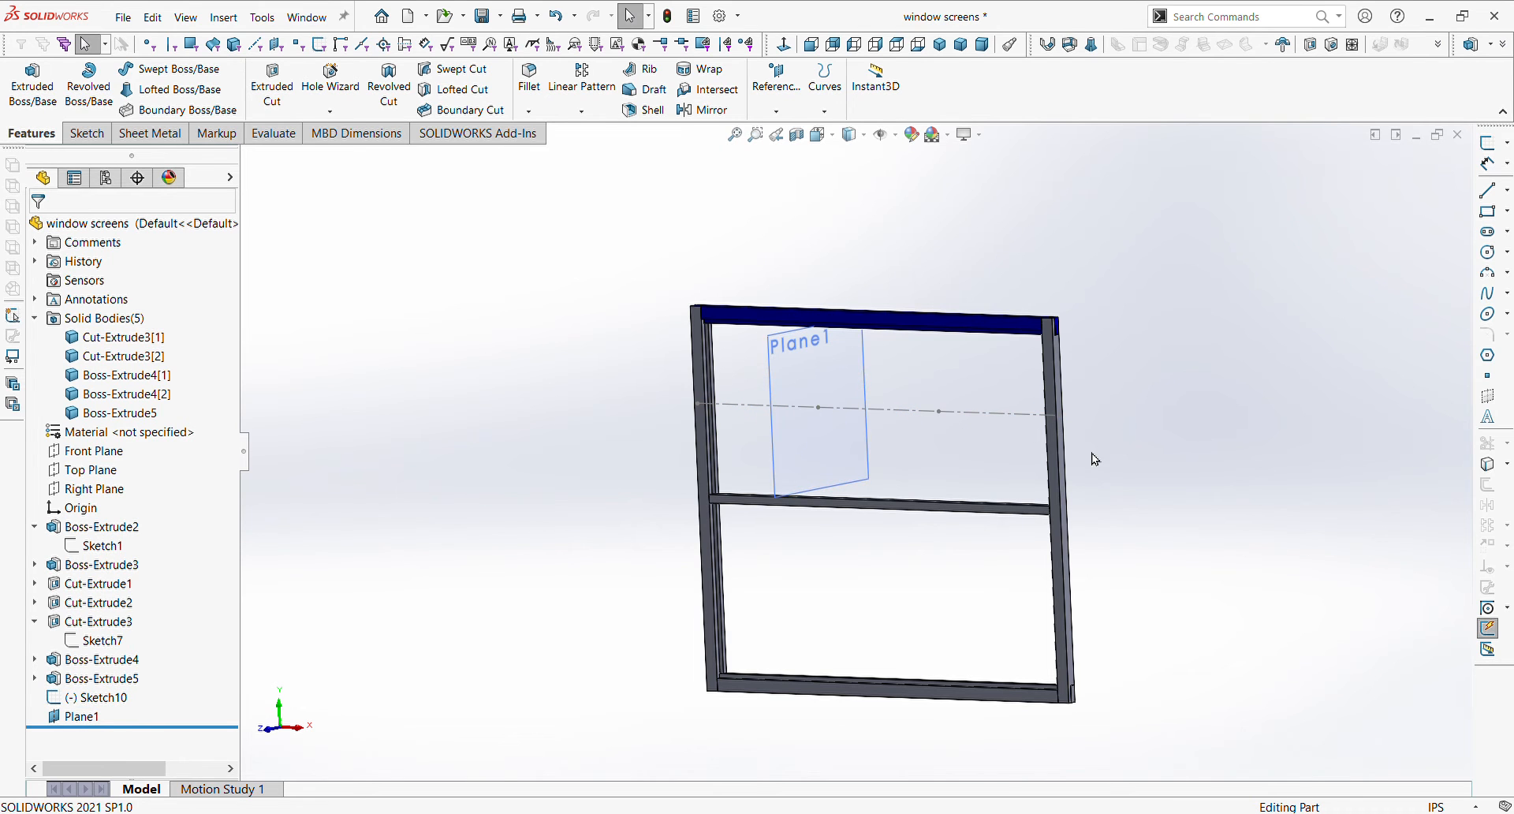
scroll(833, 433, down, 4)
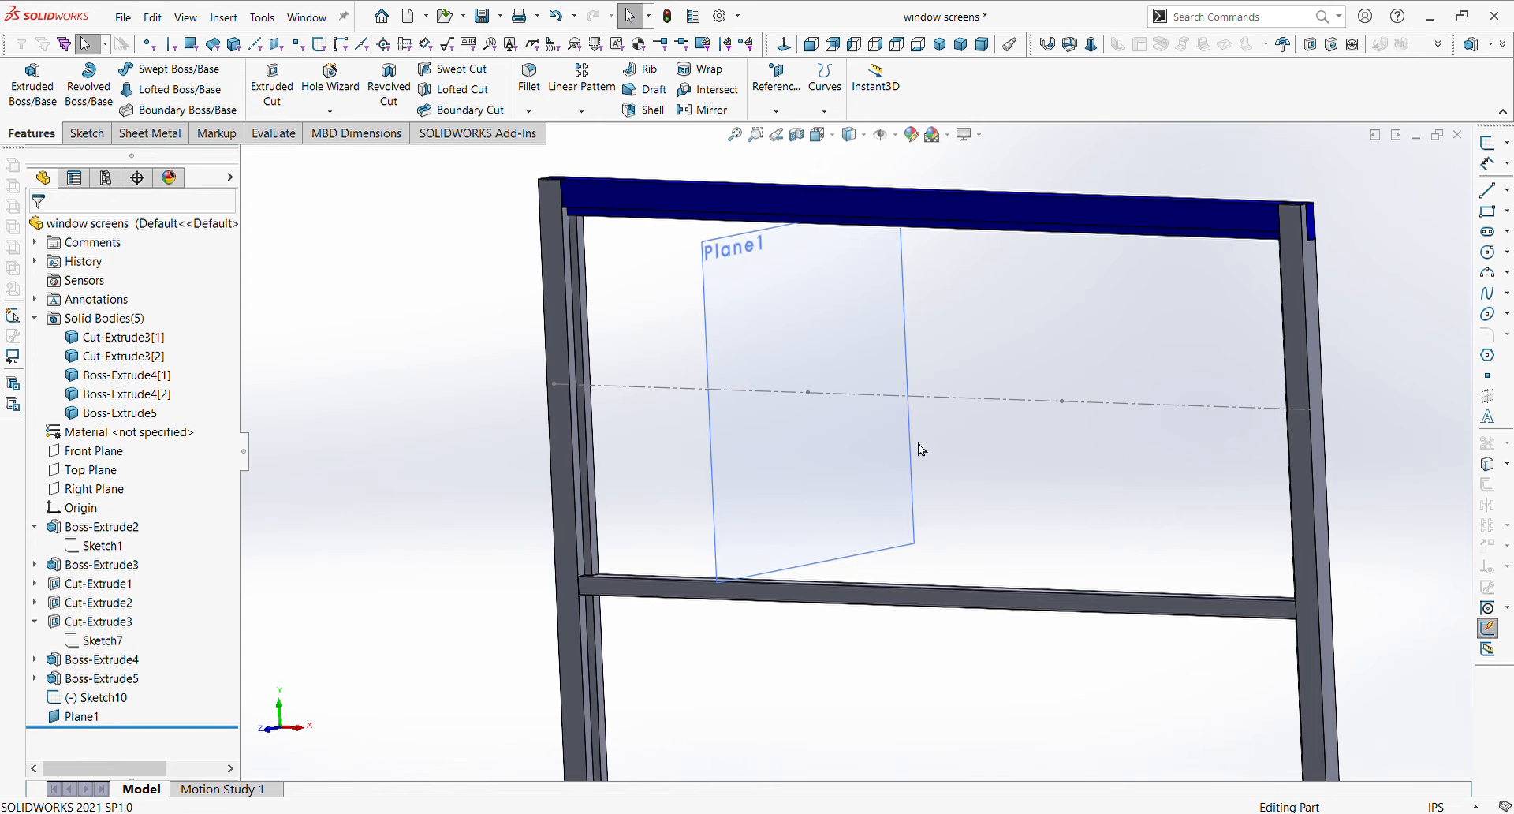
scroll(1092, 483, up, 3)
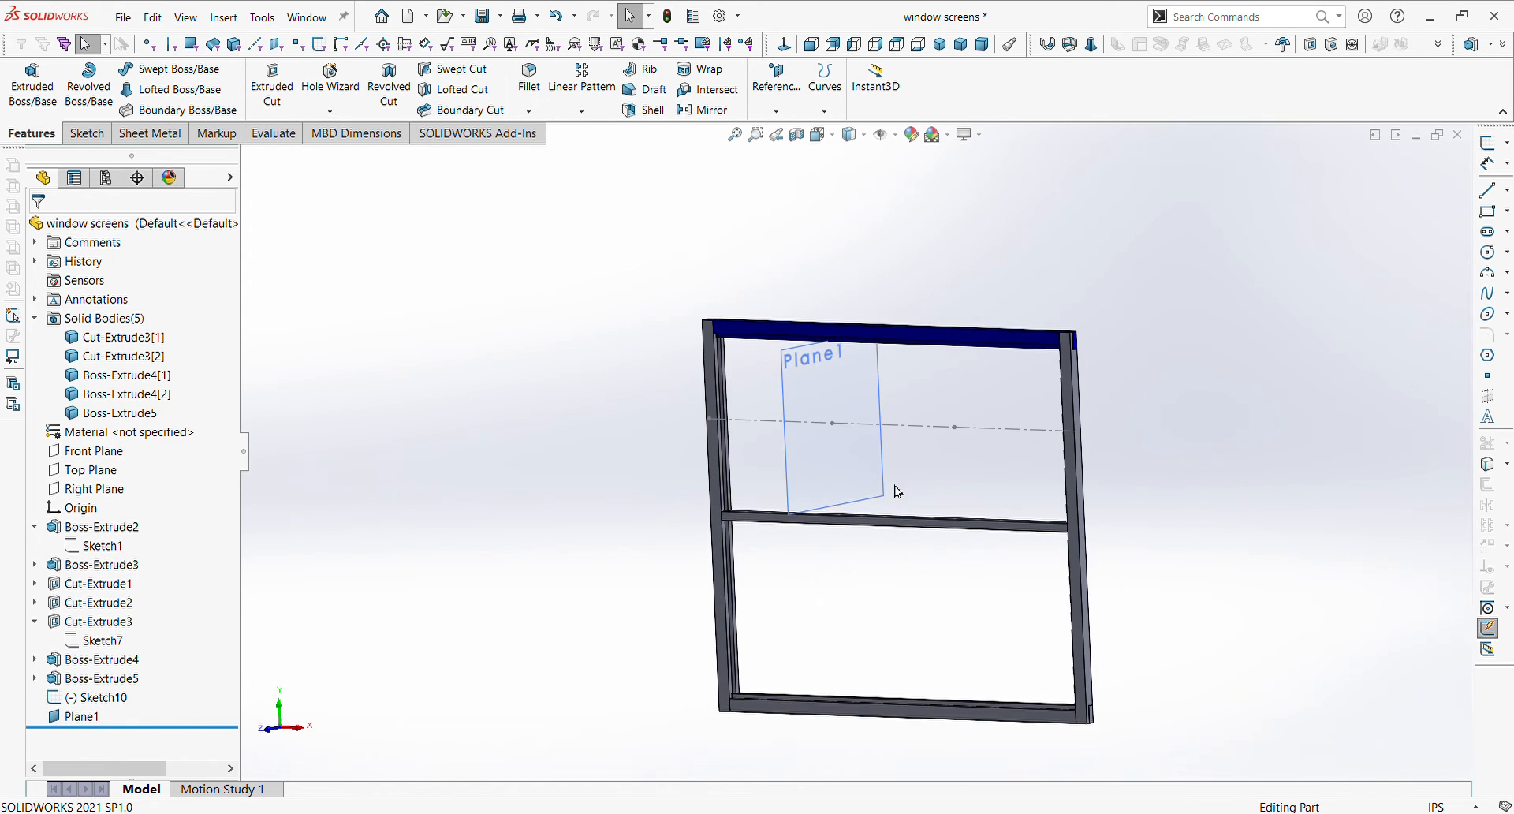
- Start a sketch on Plane1, section the model at that plane, and view it from the side
click(828, 476)
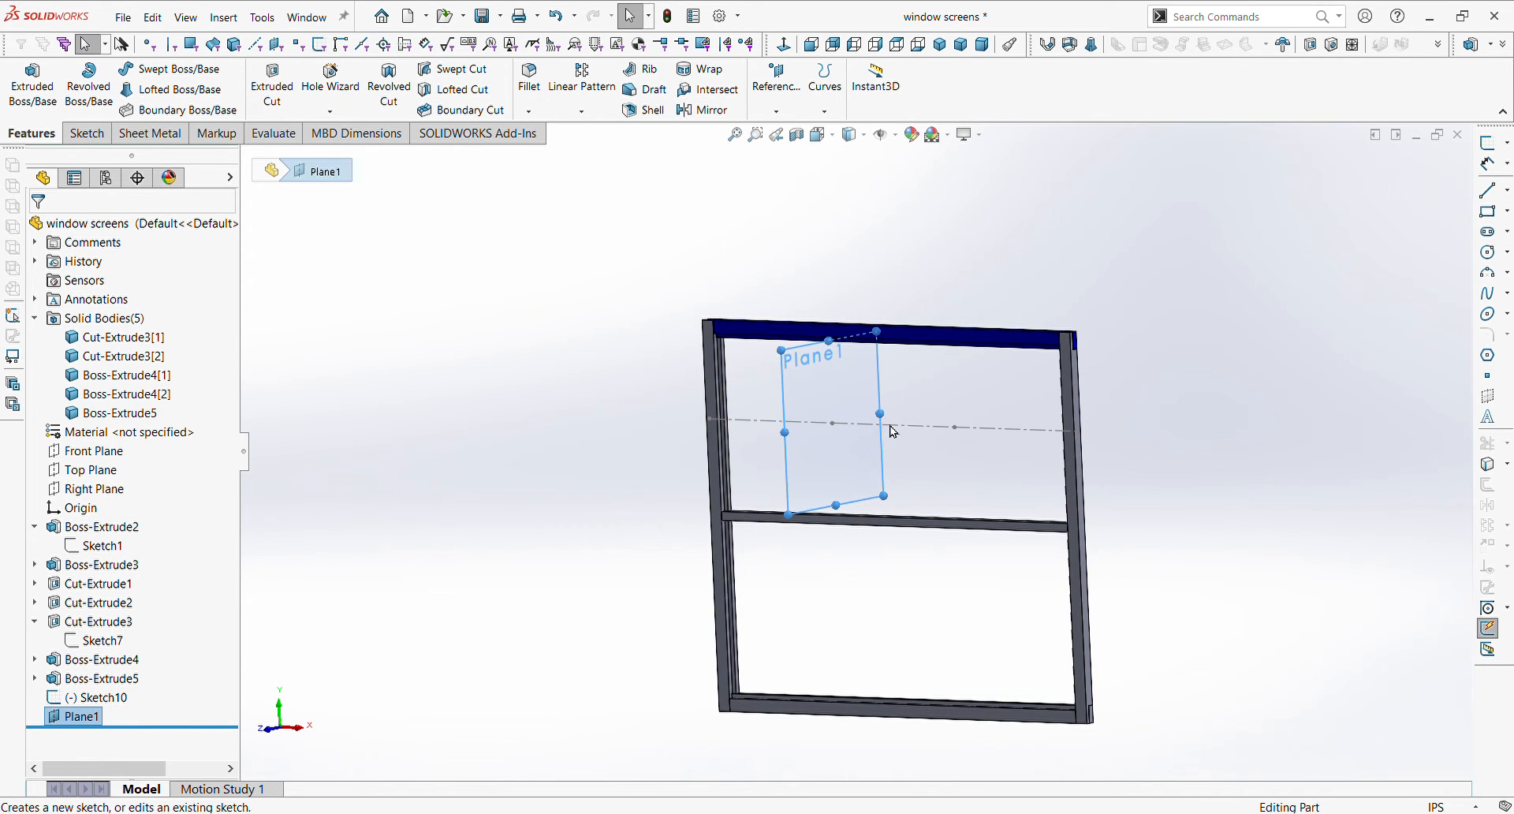
click(890, 425)
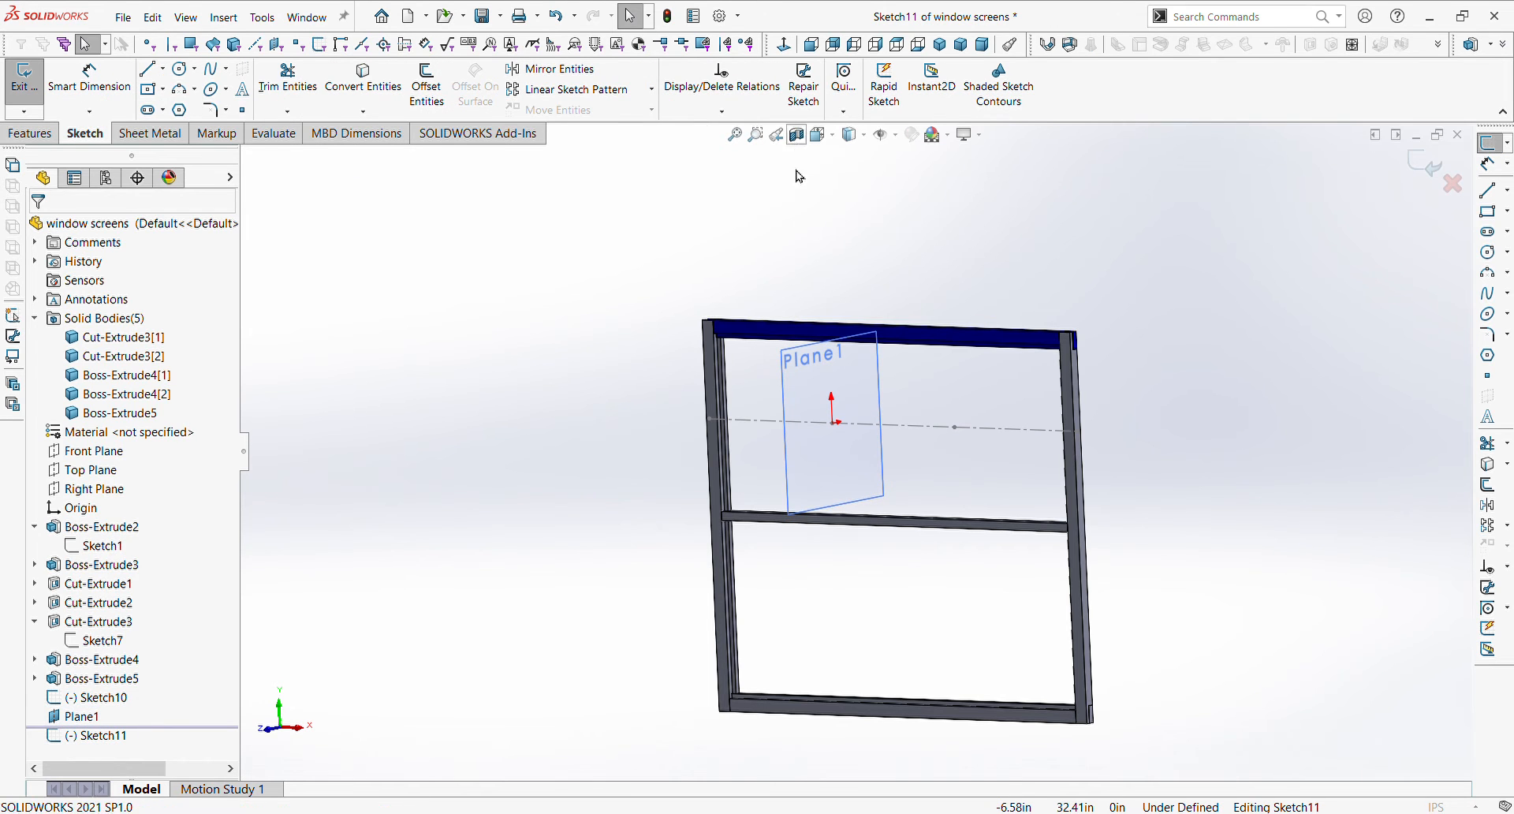
click(797, 134)
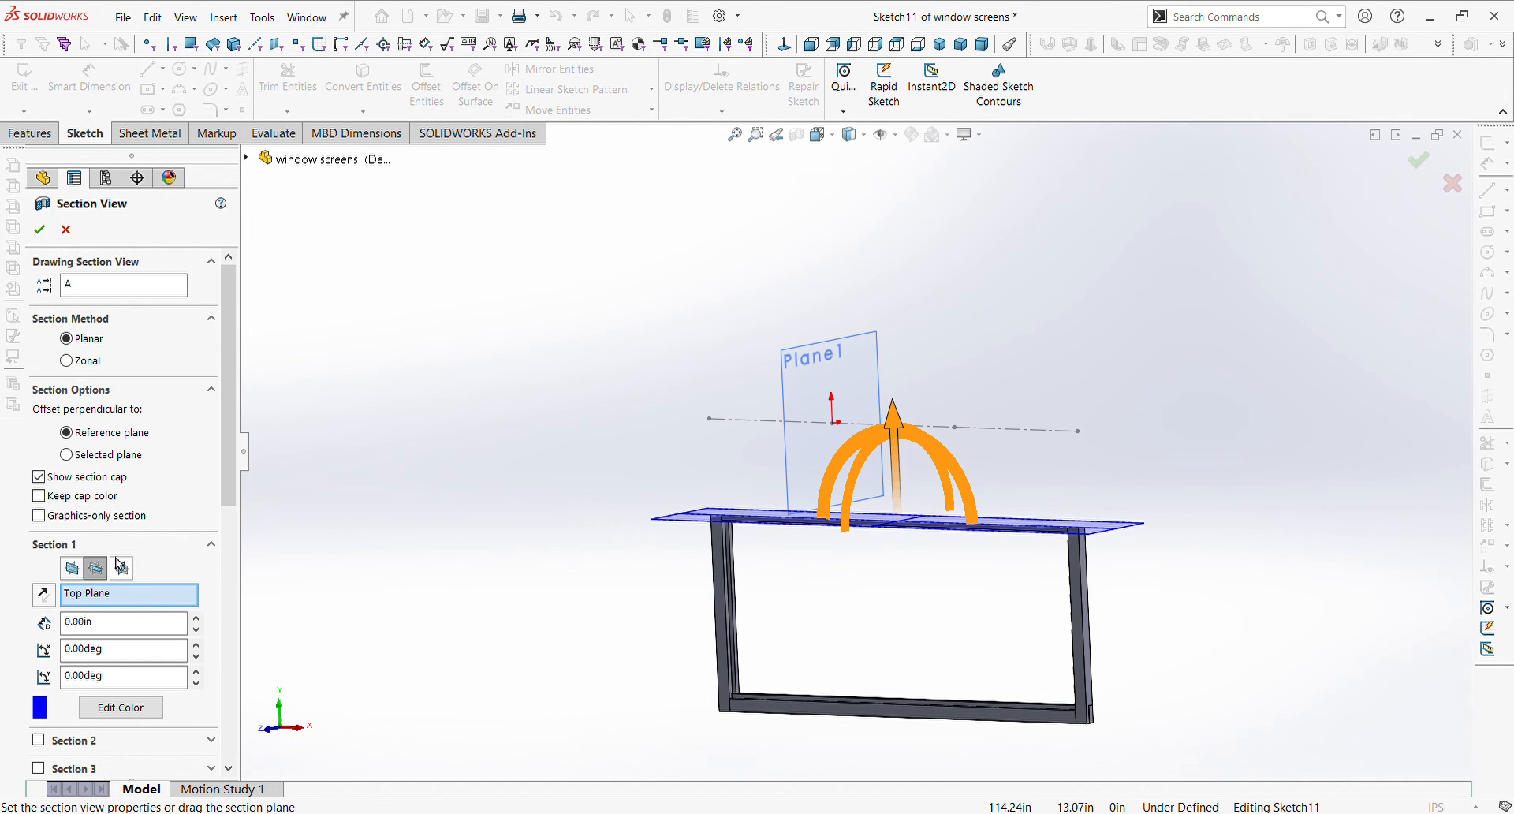
click(247, 159)
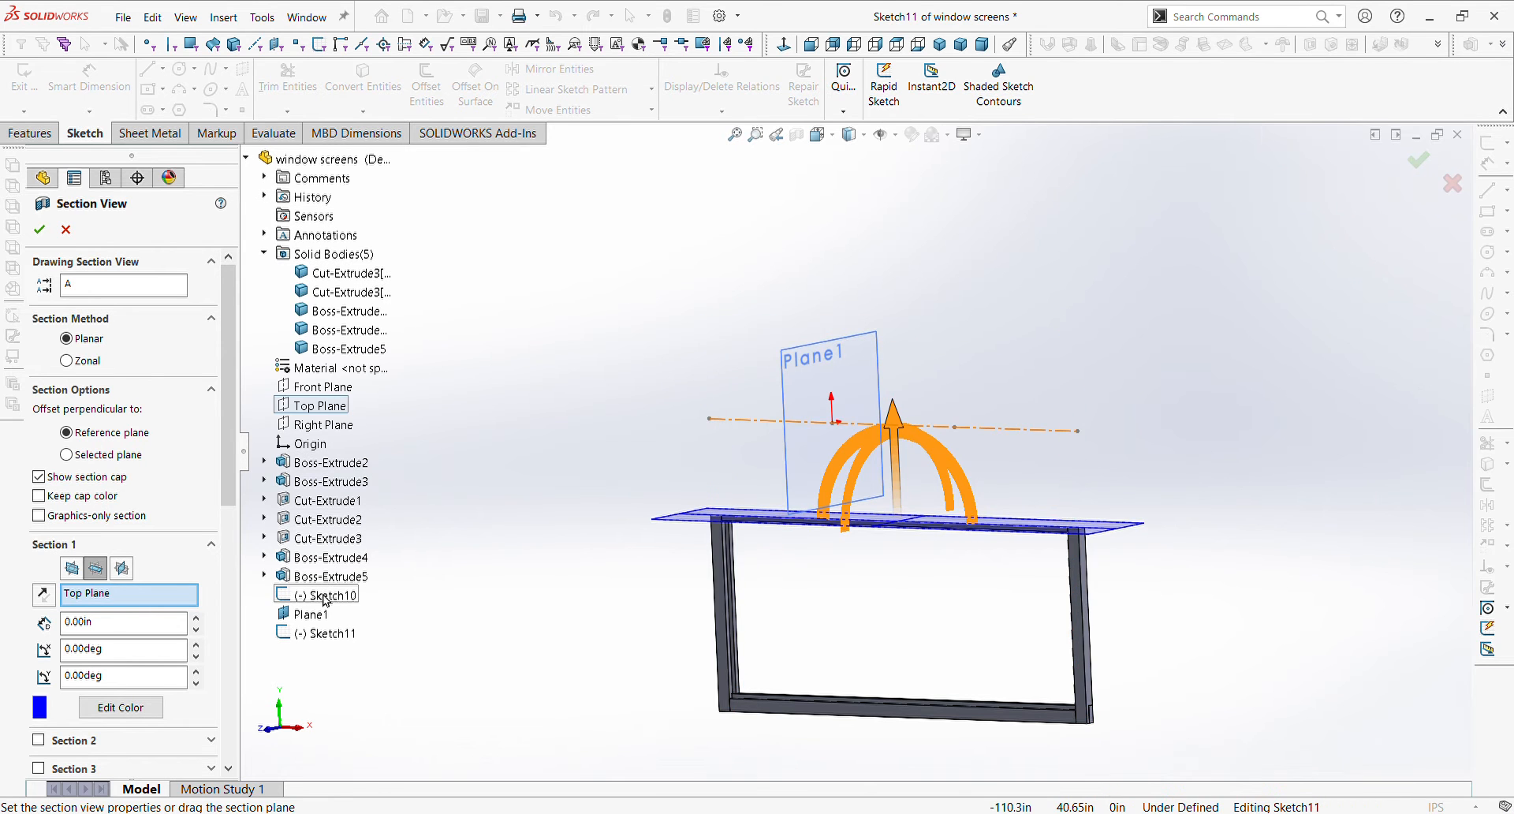
click(320, 613)
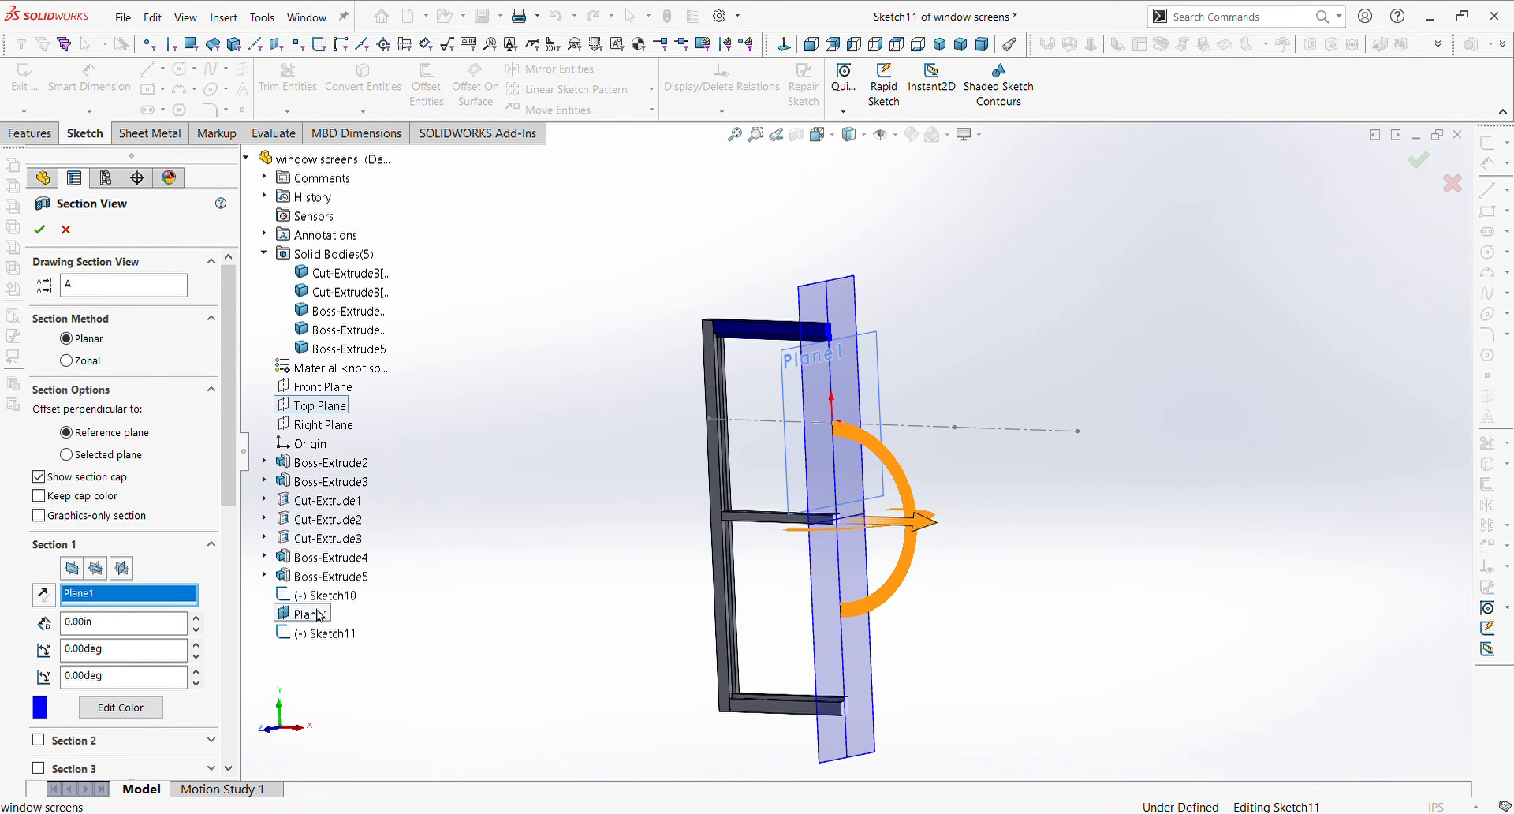
click(39, 230)
scroll(861, 467, down, 4)
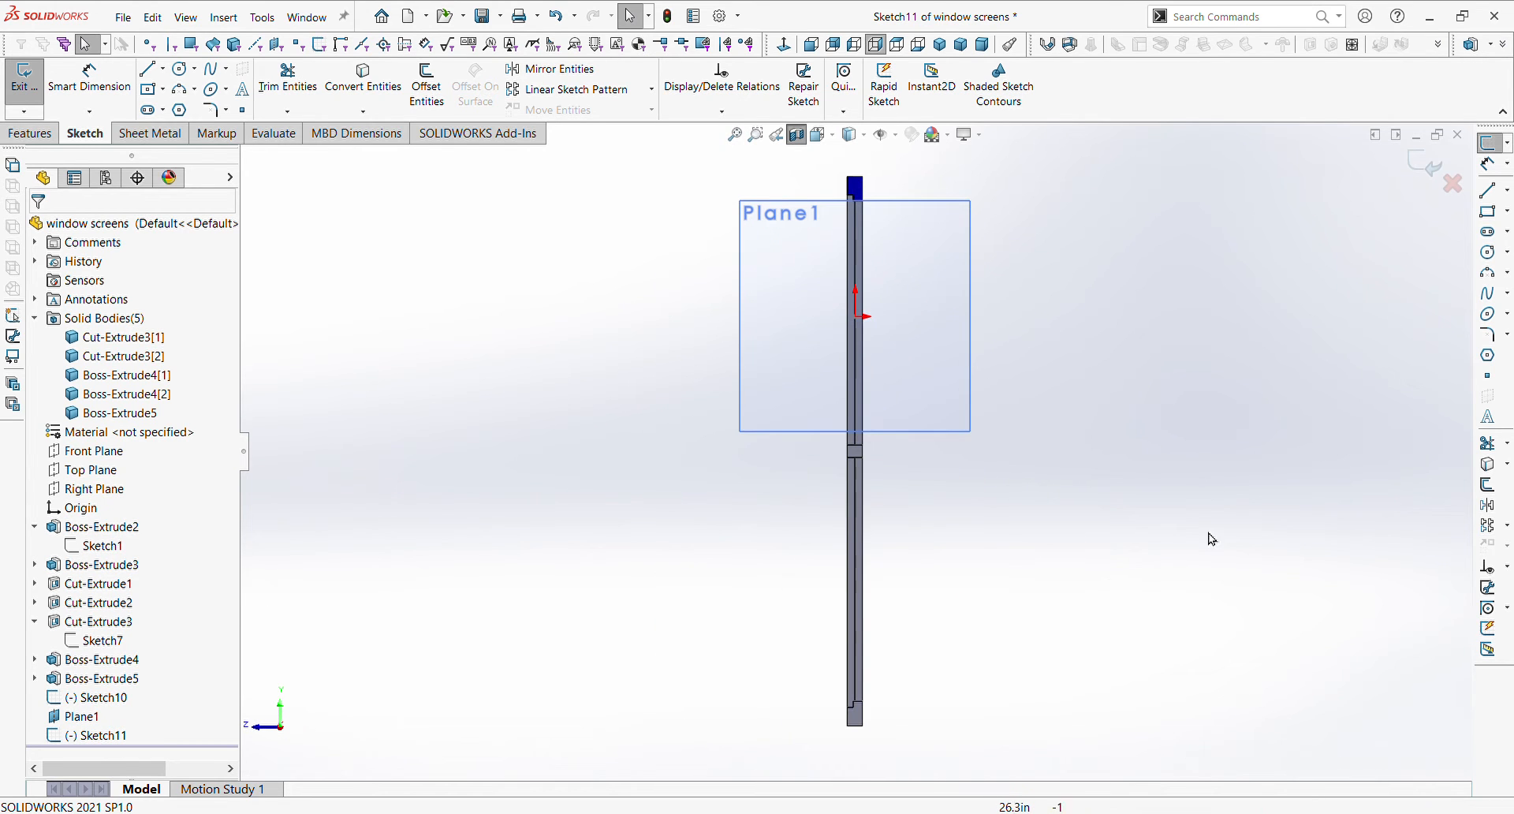
- Sketch the vertical bar profile's upper lines from the top rail's front corner, partway along its top edge, down to the rabbet level and across to the back edge
click(1488, 190)
scroll(906, 229, down, 8)
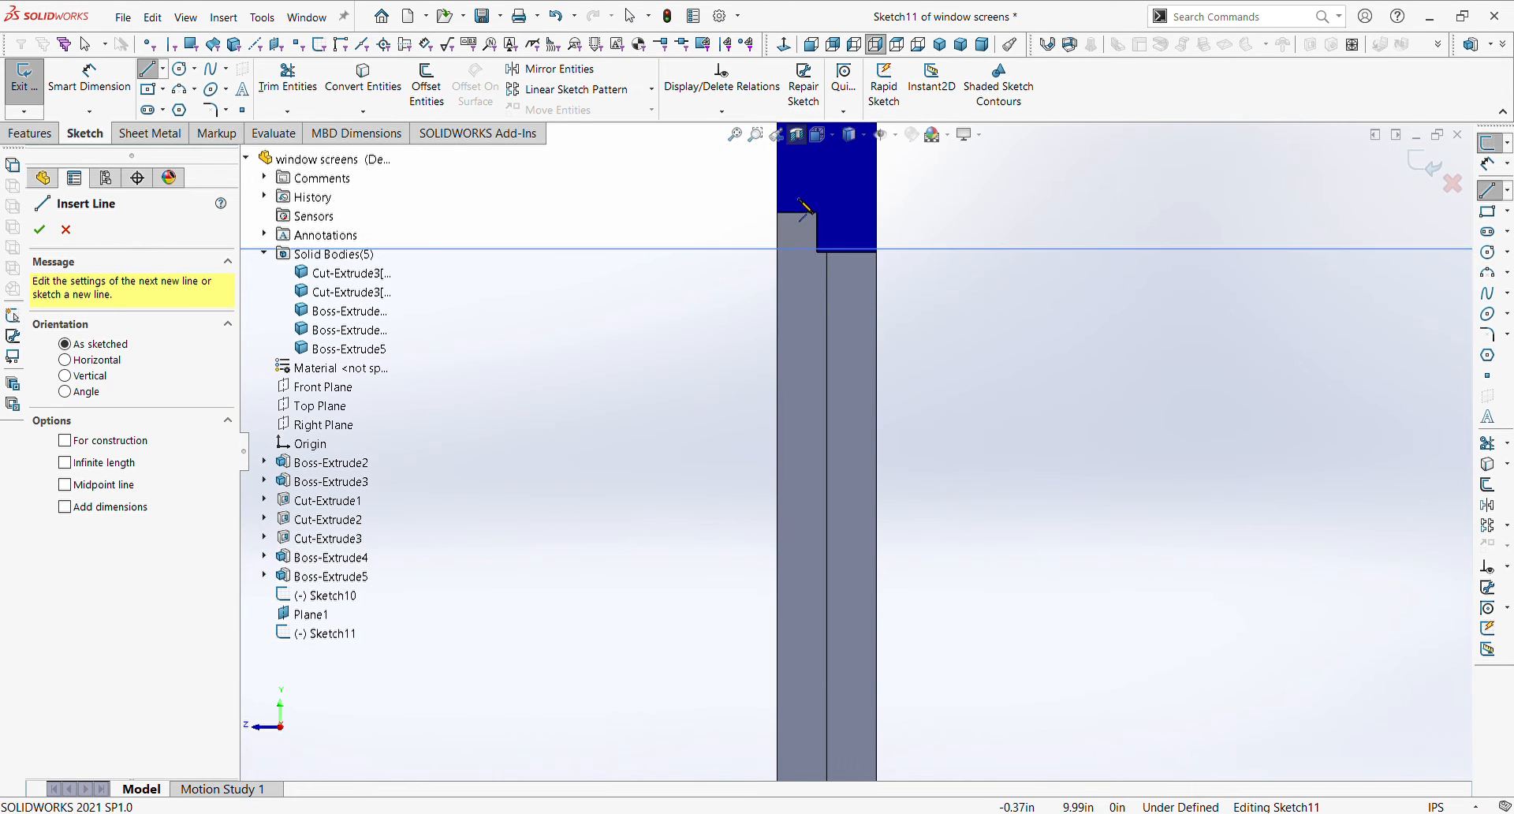
scroll(851, 238, up, 3)
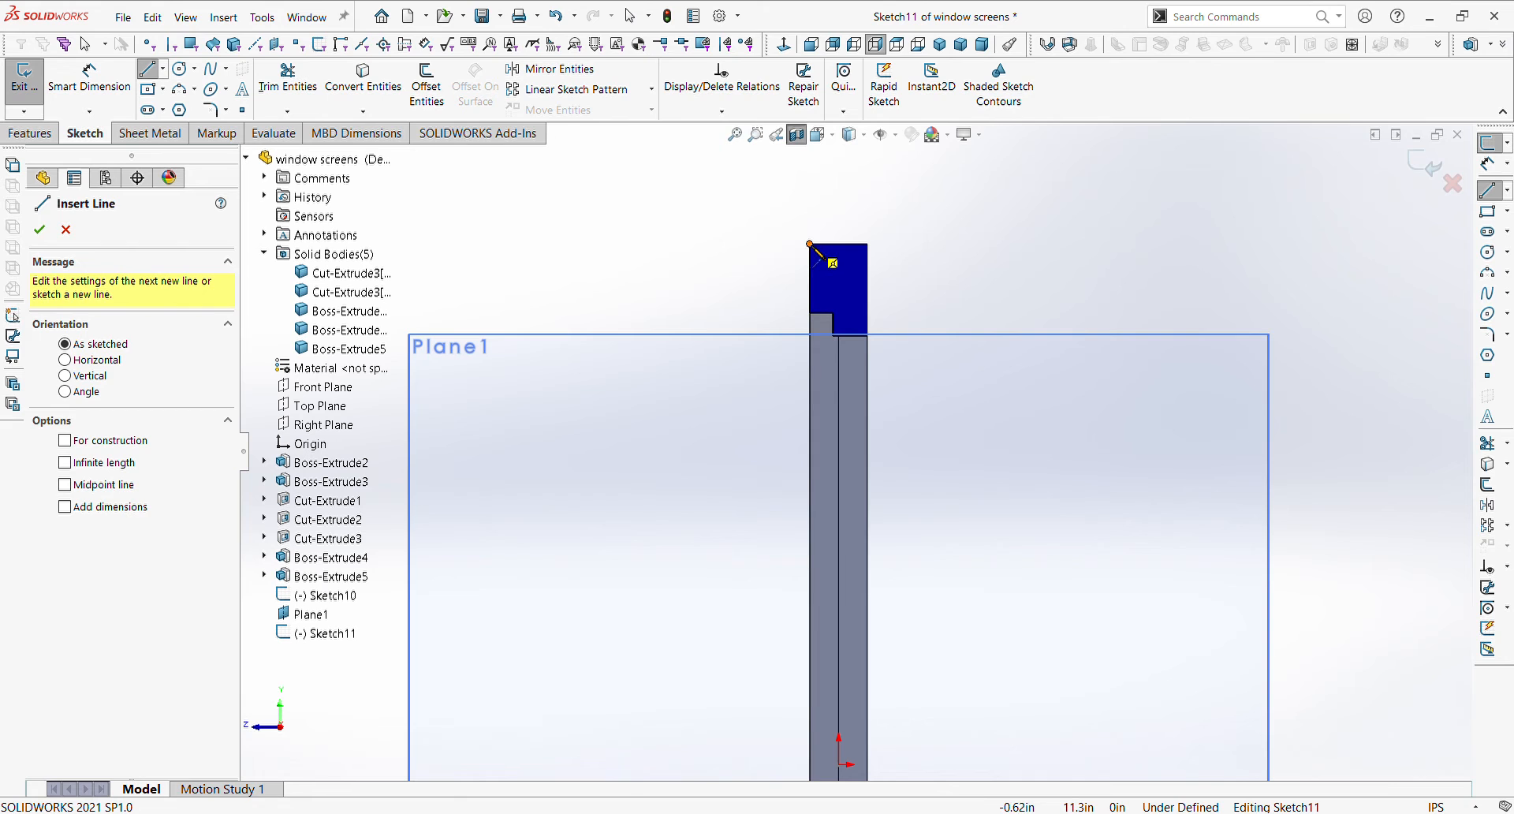
click(812, 243)
scroll(837, 245, down, 2)
scroll(859, 241, down, 1)
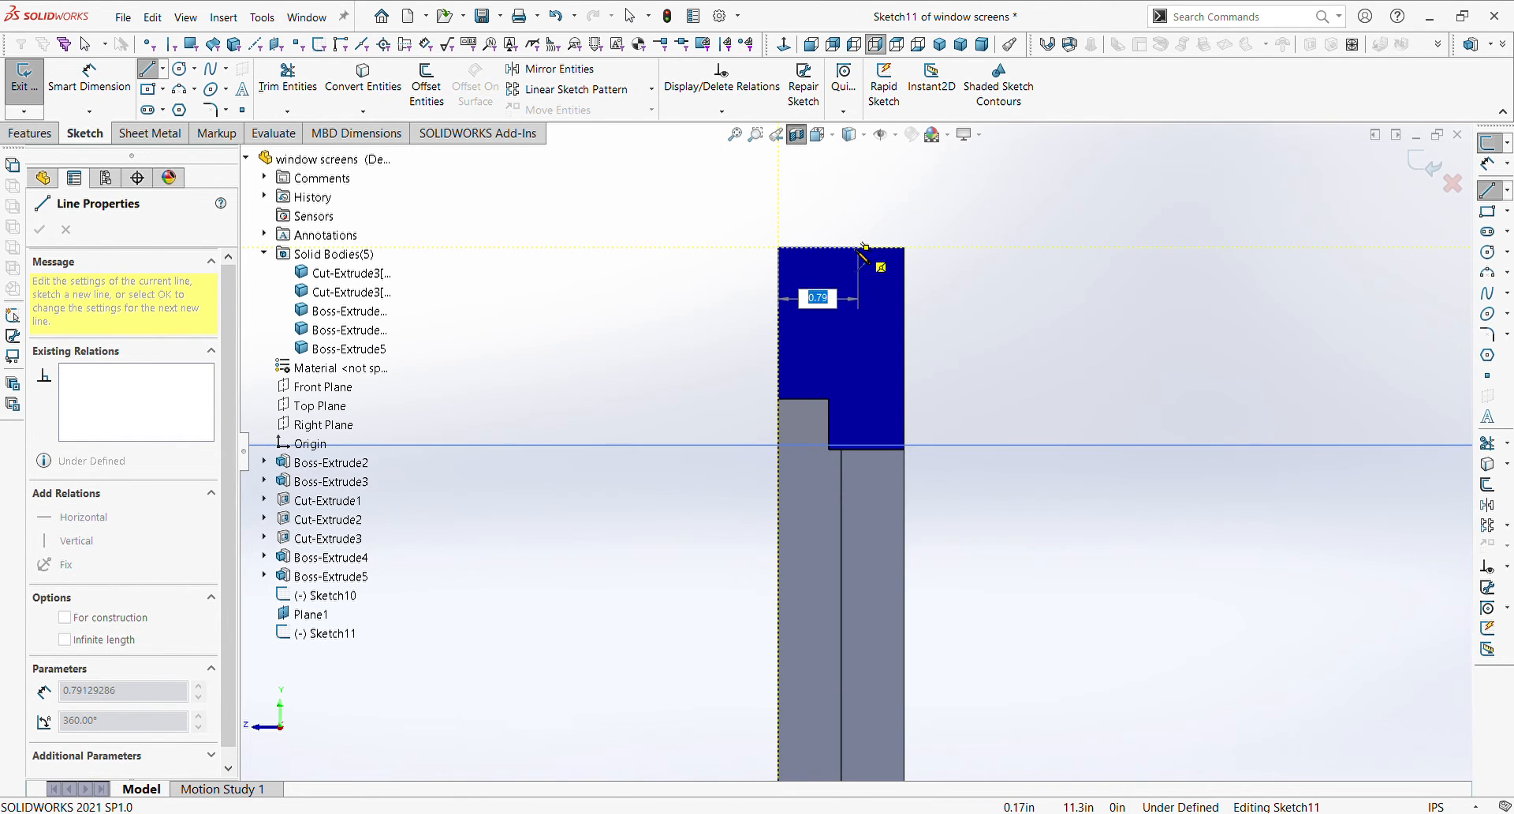
click(853, 247)
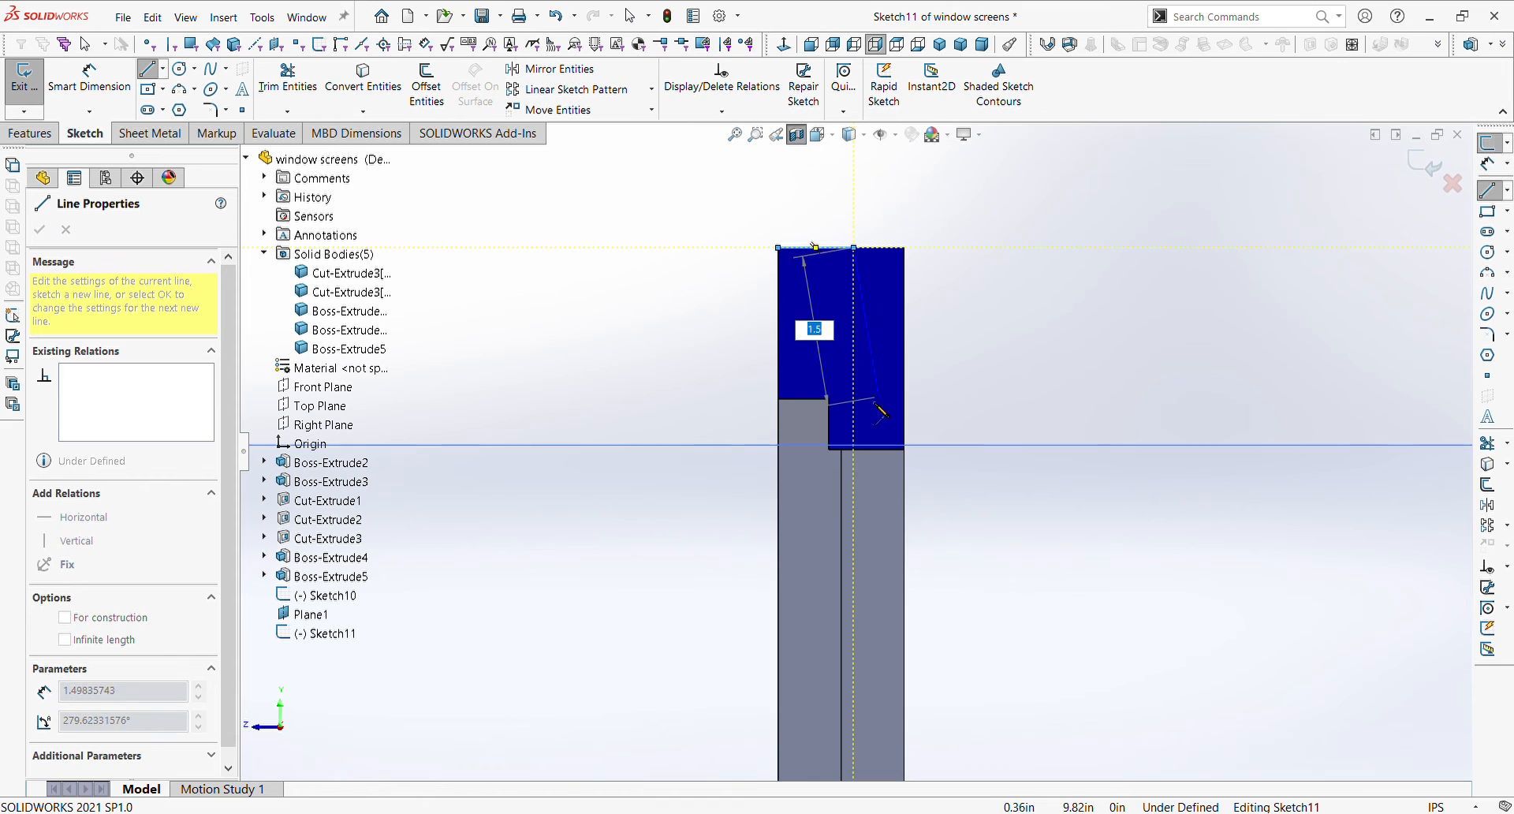
click(828, 449)
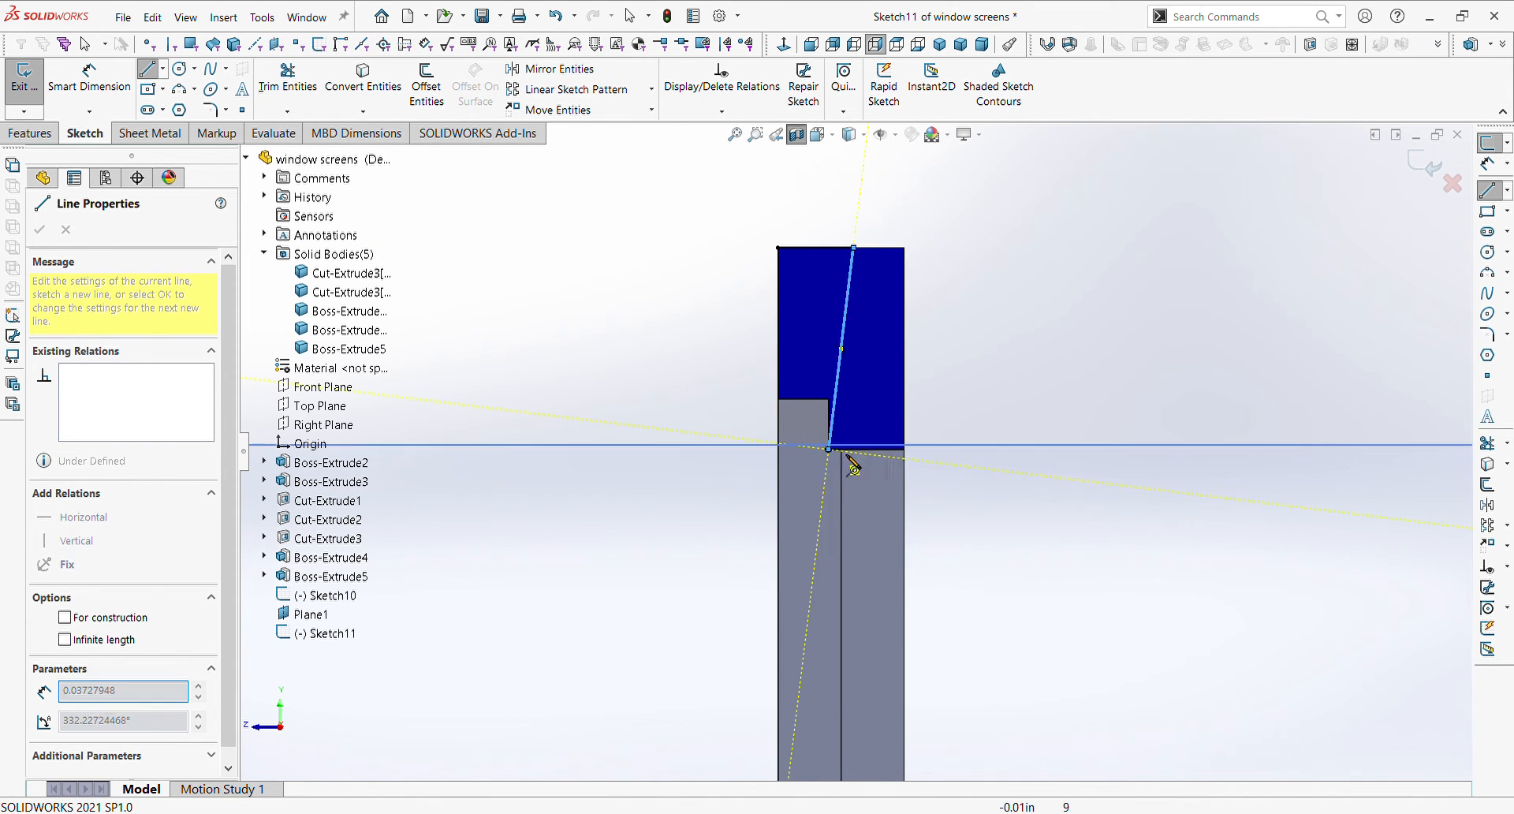
click(905, 449)
- Close the profile down the back edge to the bottom rail, 0.75 in across its top, down to its underside, and back up the frame's front edge
scroll(941, 547, up, 14)
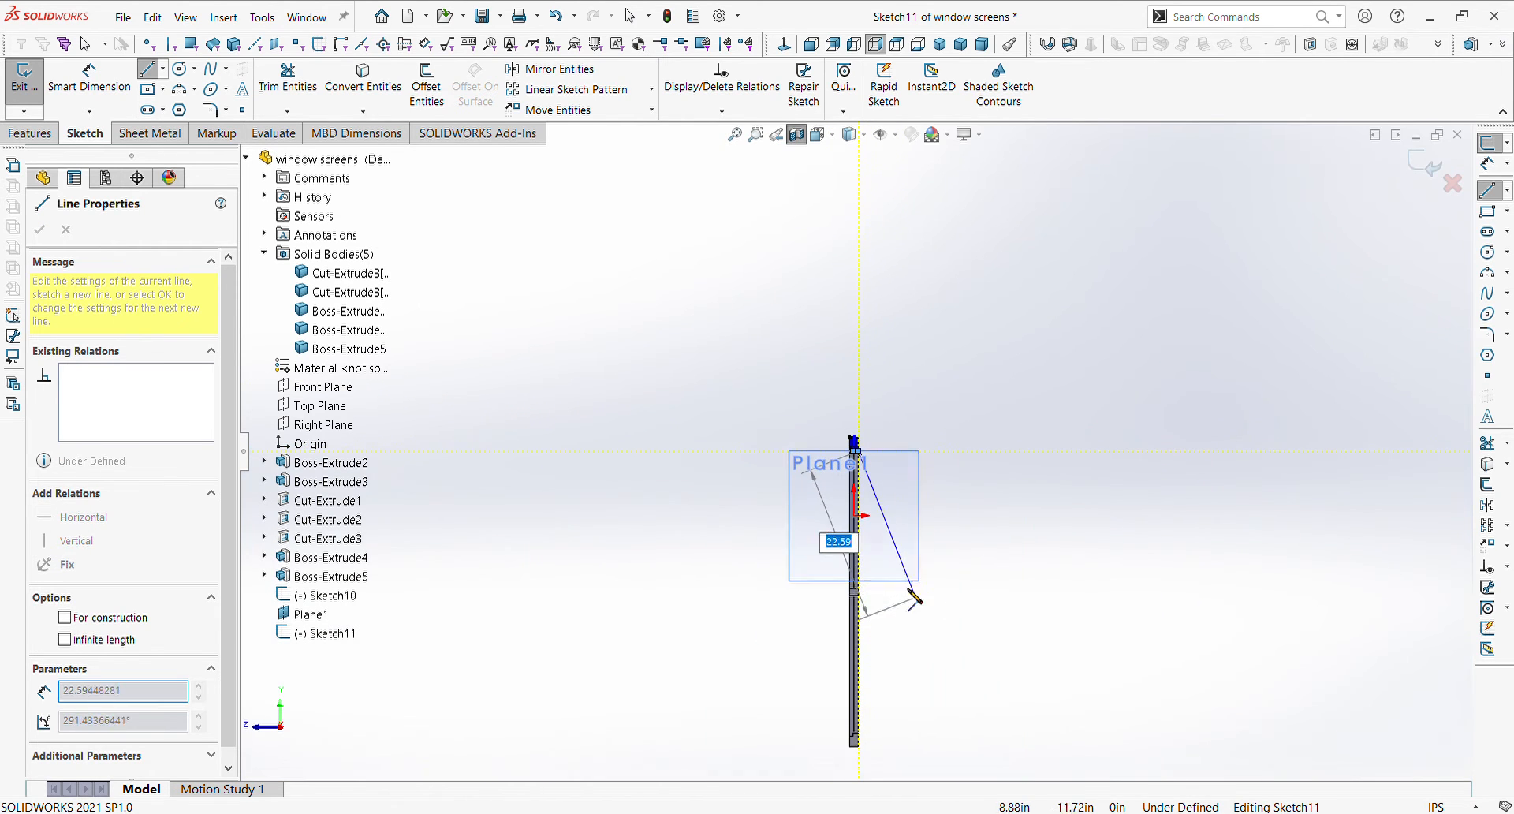
scroll(895, 621, down, 1)
scroll(852, 631, down, 12)
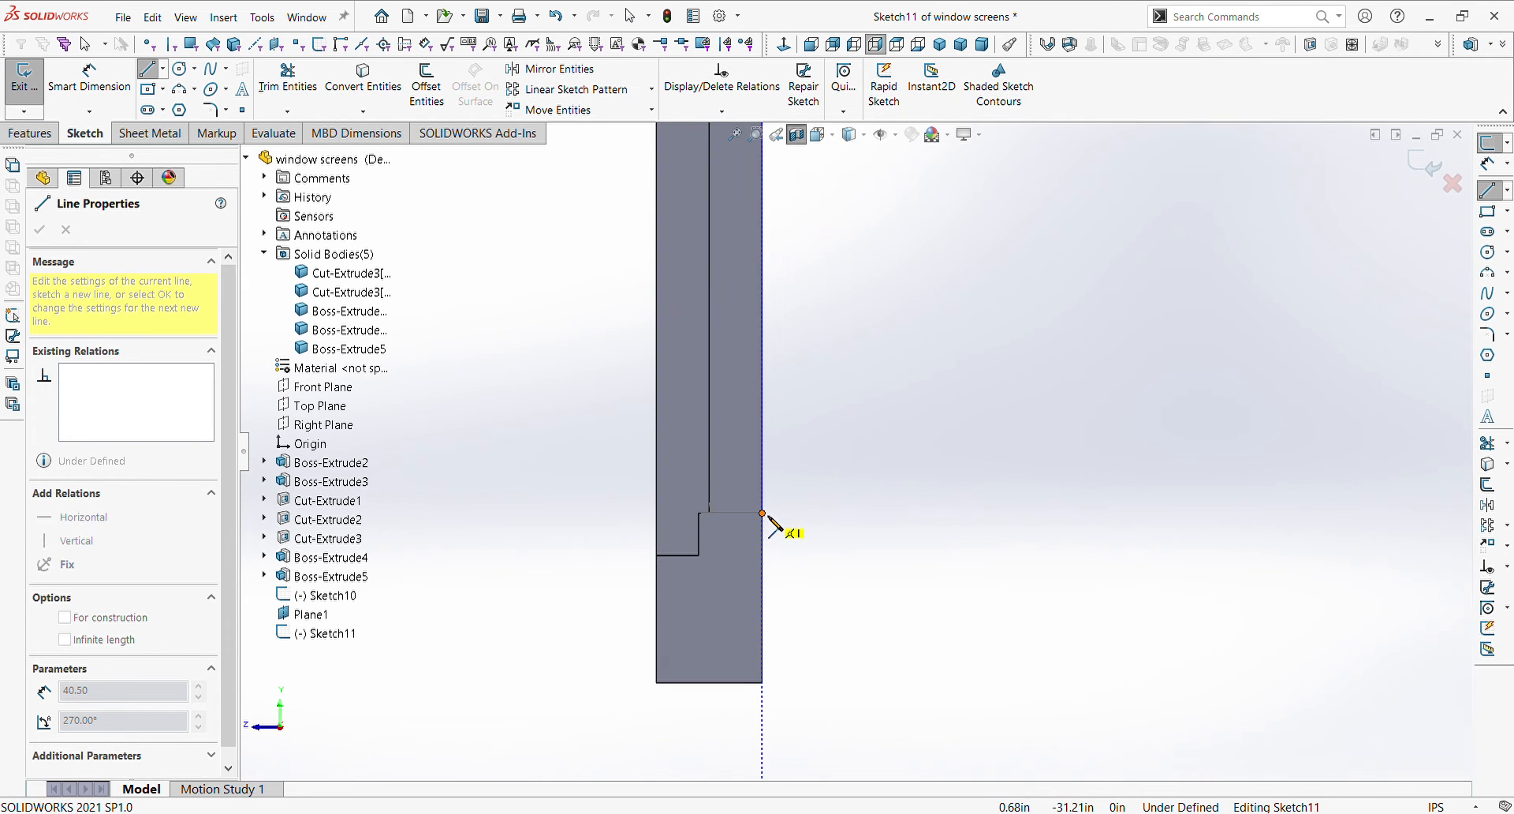
click(762, 514)
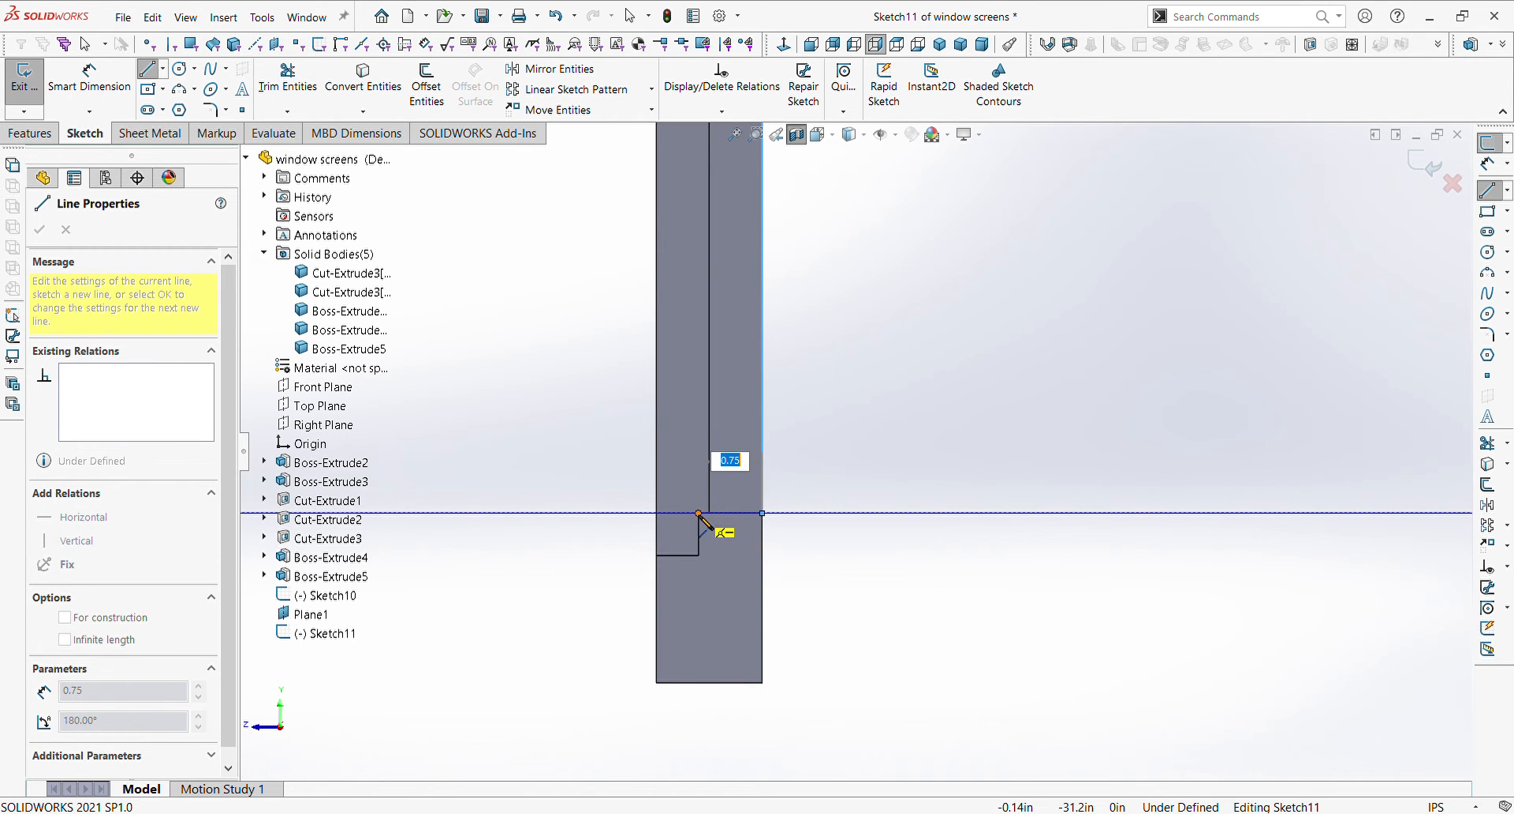
click(699, 514)
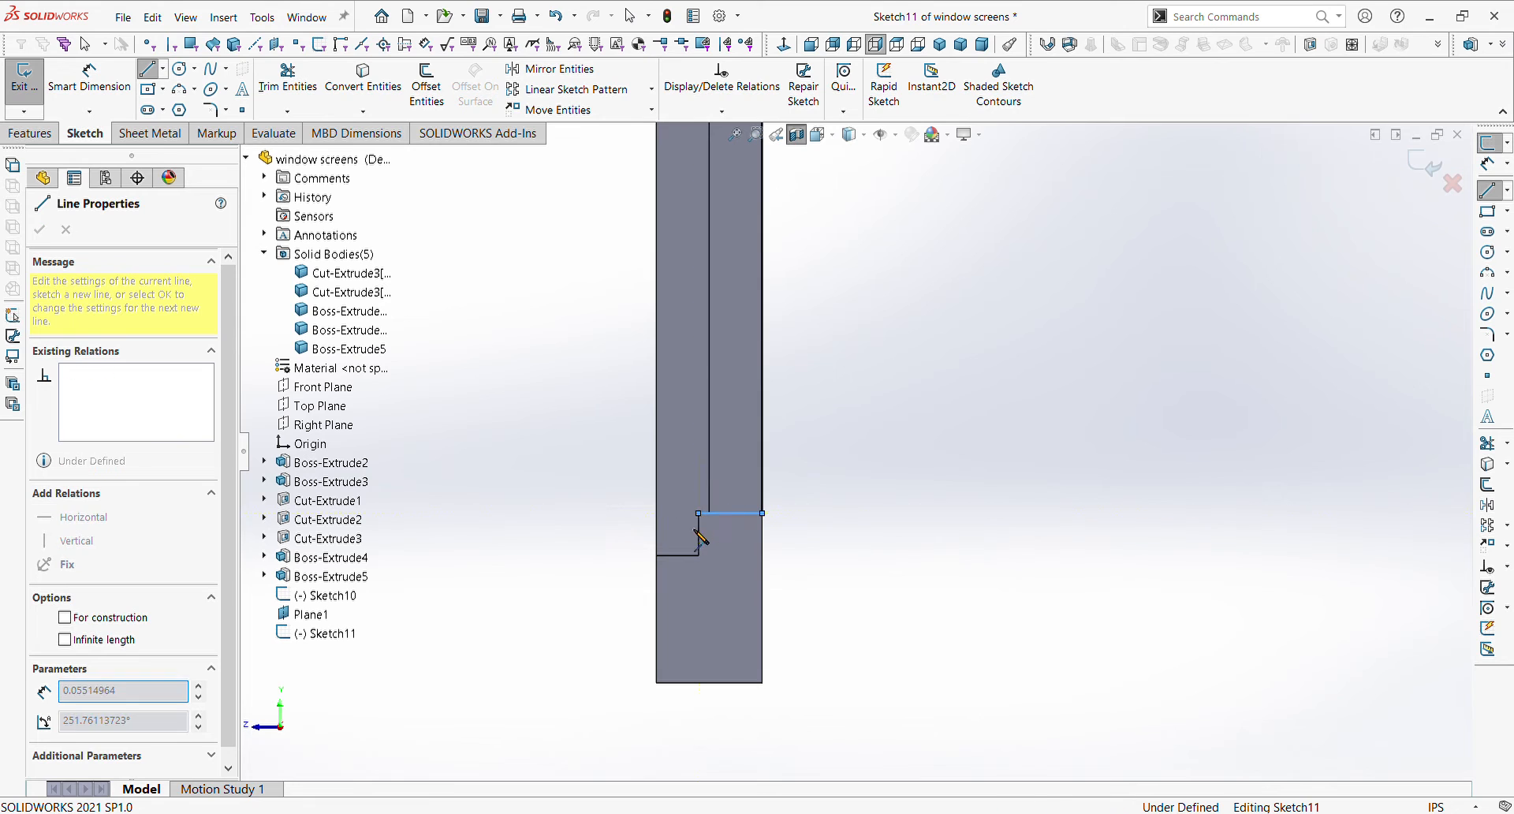
click(698, 683)
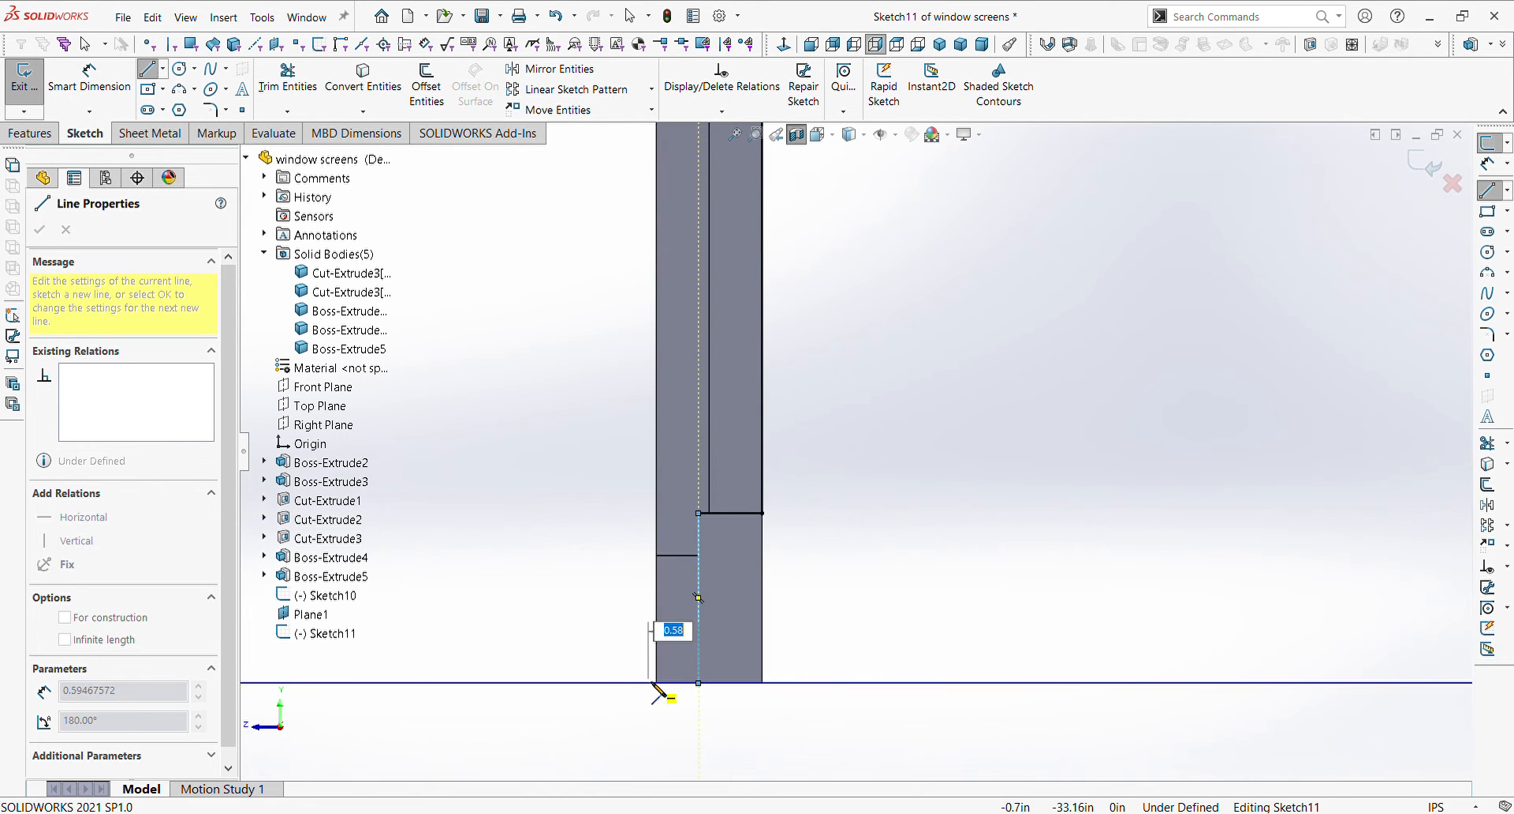
middle_drag(661, 684, 860, 208)
scroll(860, 208, down, 5)
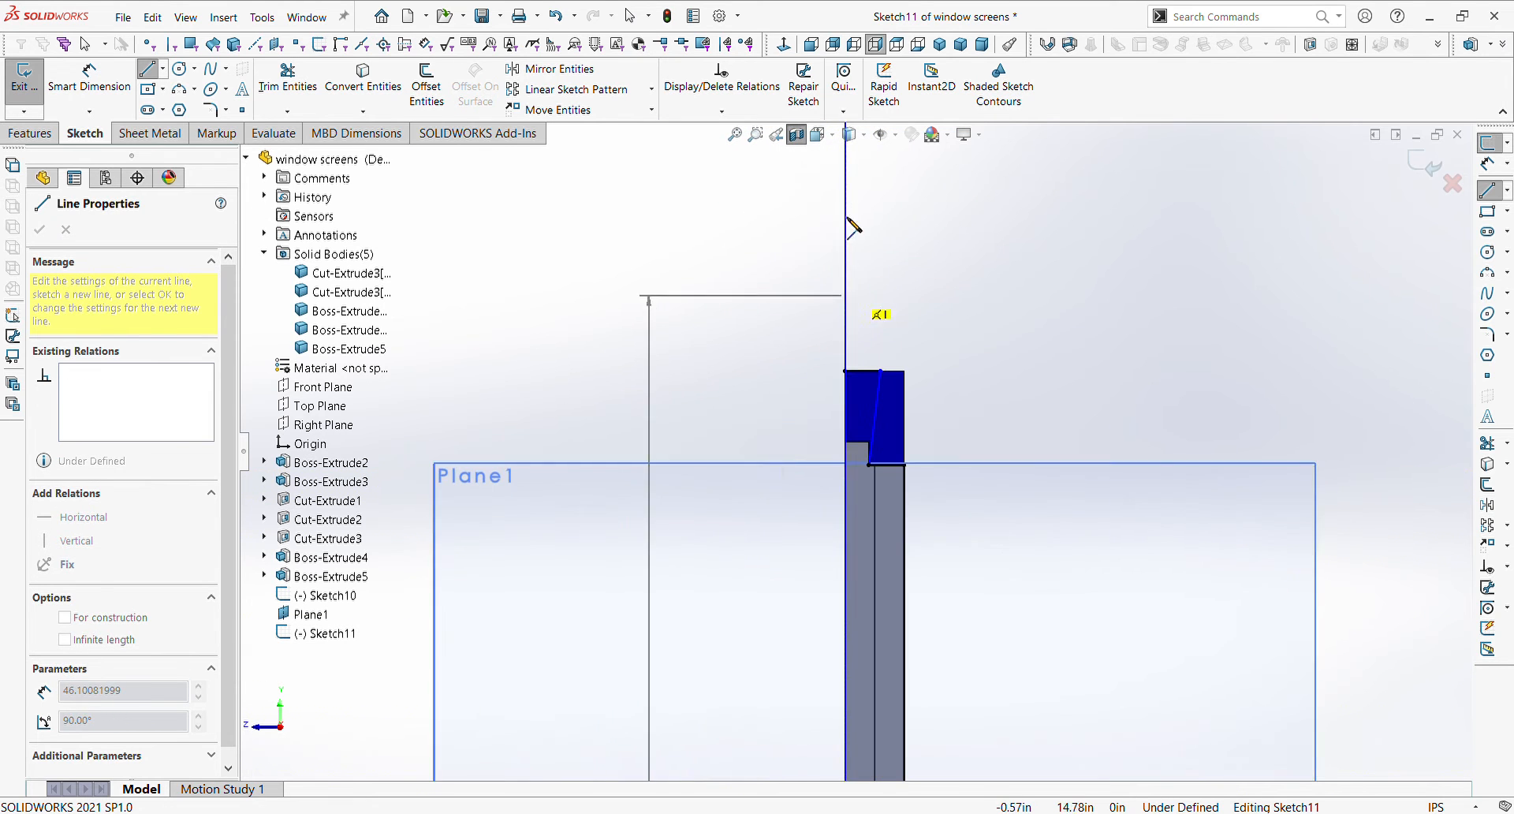
click(845, 370)
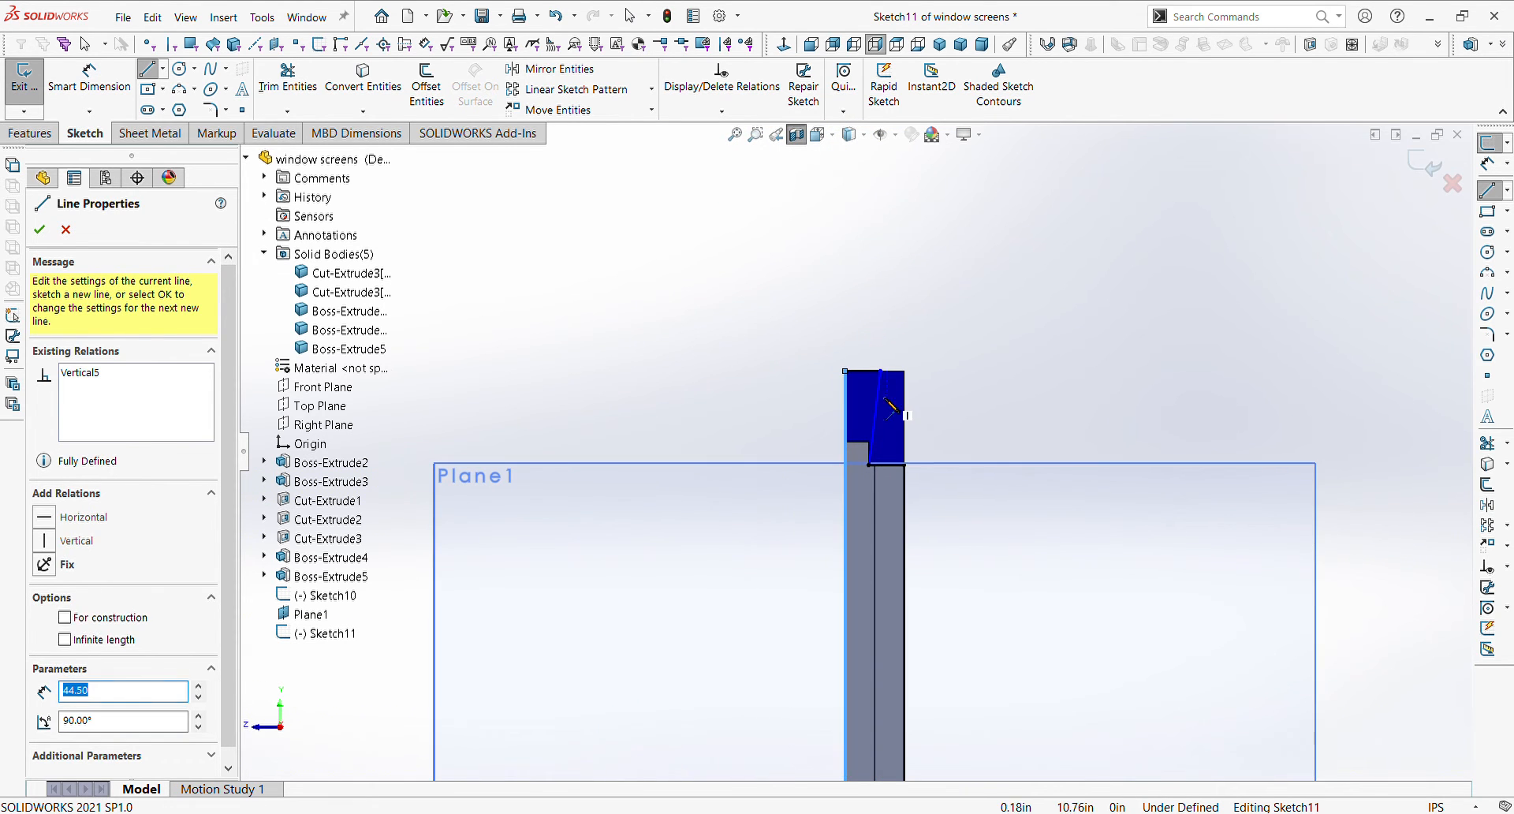
- Apply a Vertical relation to the slanted line at the upper end of the profile
key(Escape)
click(878, 403)
click(938, 306)
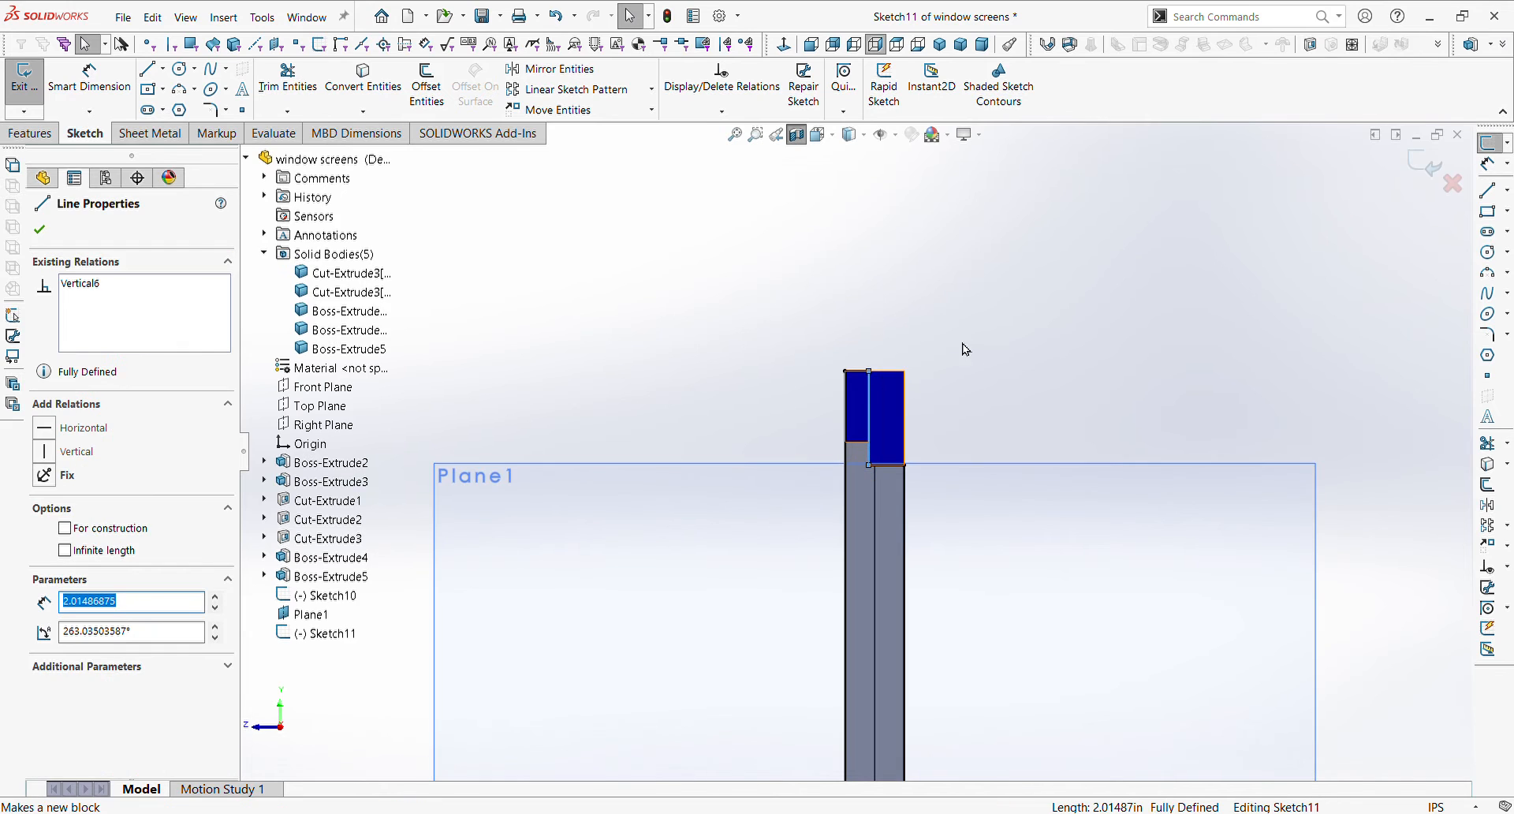
click(963, 348)
- Extrude the vertical bar profile 1 in Mid Plane as a separate body without merging, and turn off the section view
scroll(877, 466, down, 2)
scroll(862, 498, up, 9)
scroll(875, 671, up, 3)
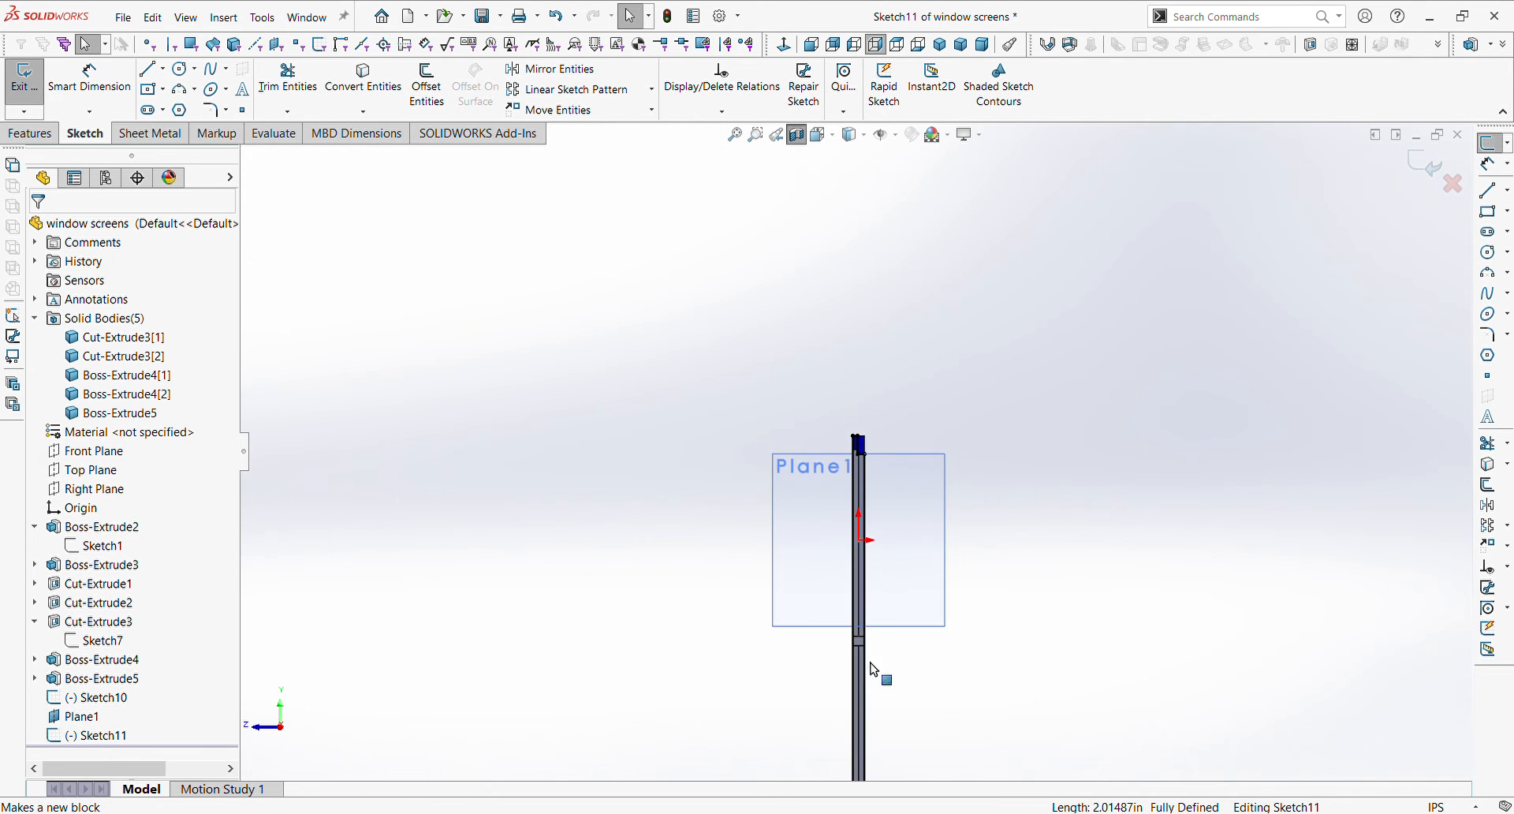
scroll(874, 714, down, 8)
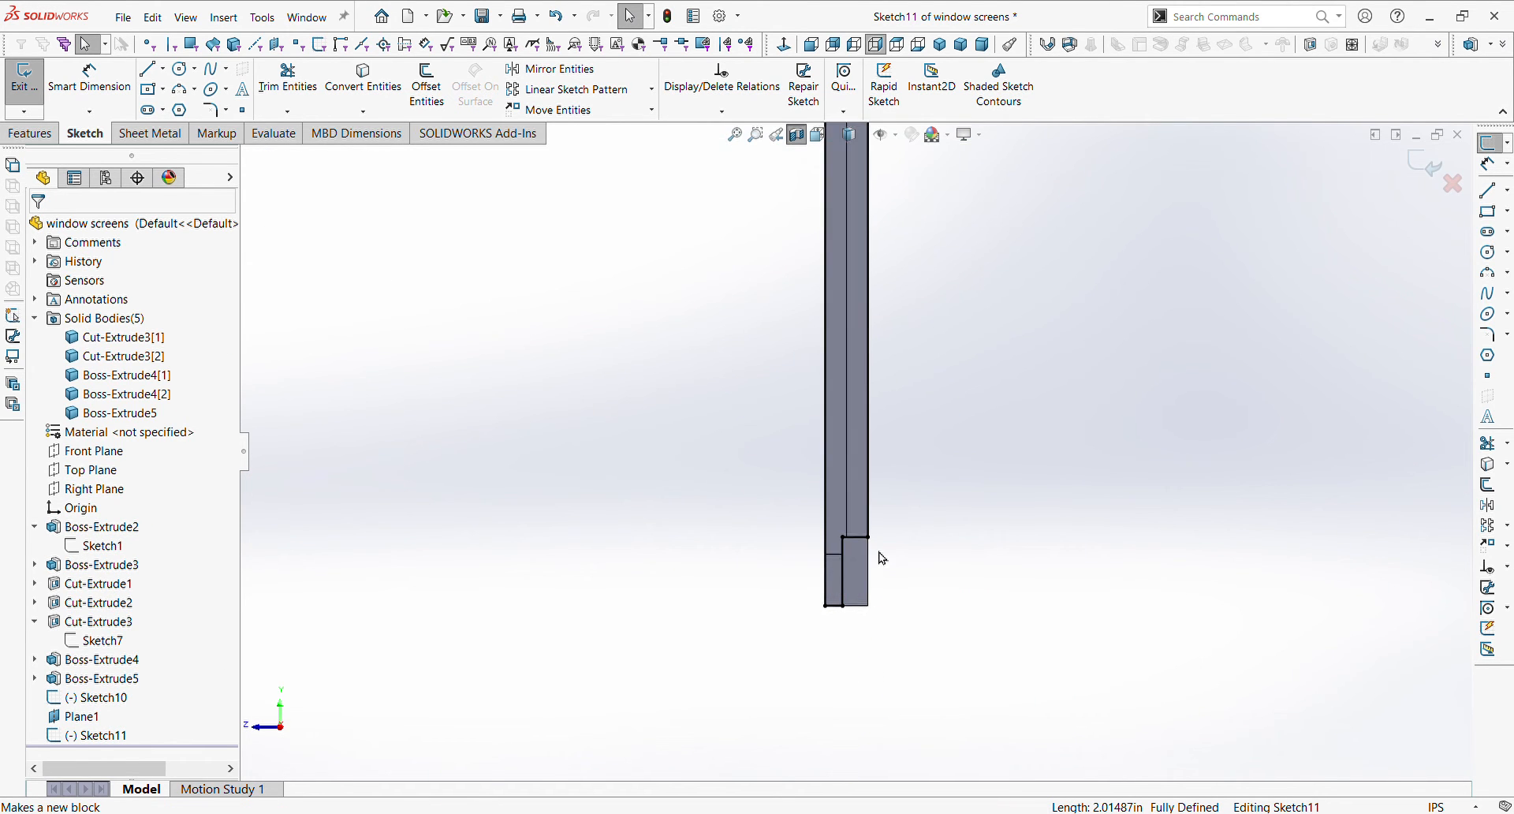
middle_drag(882, 386, 1021, 298)
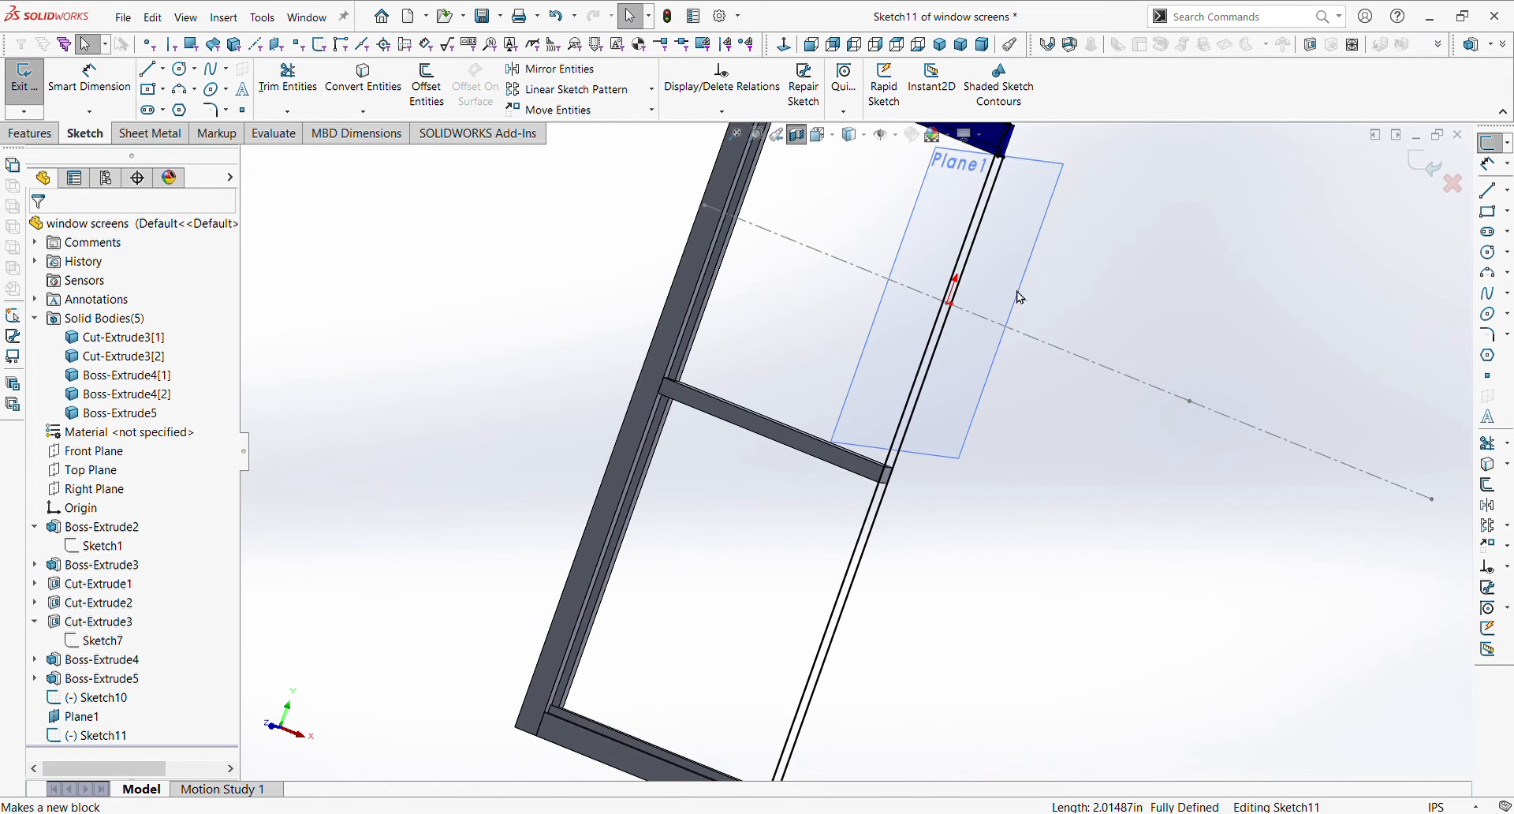
click(23, 136)
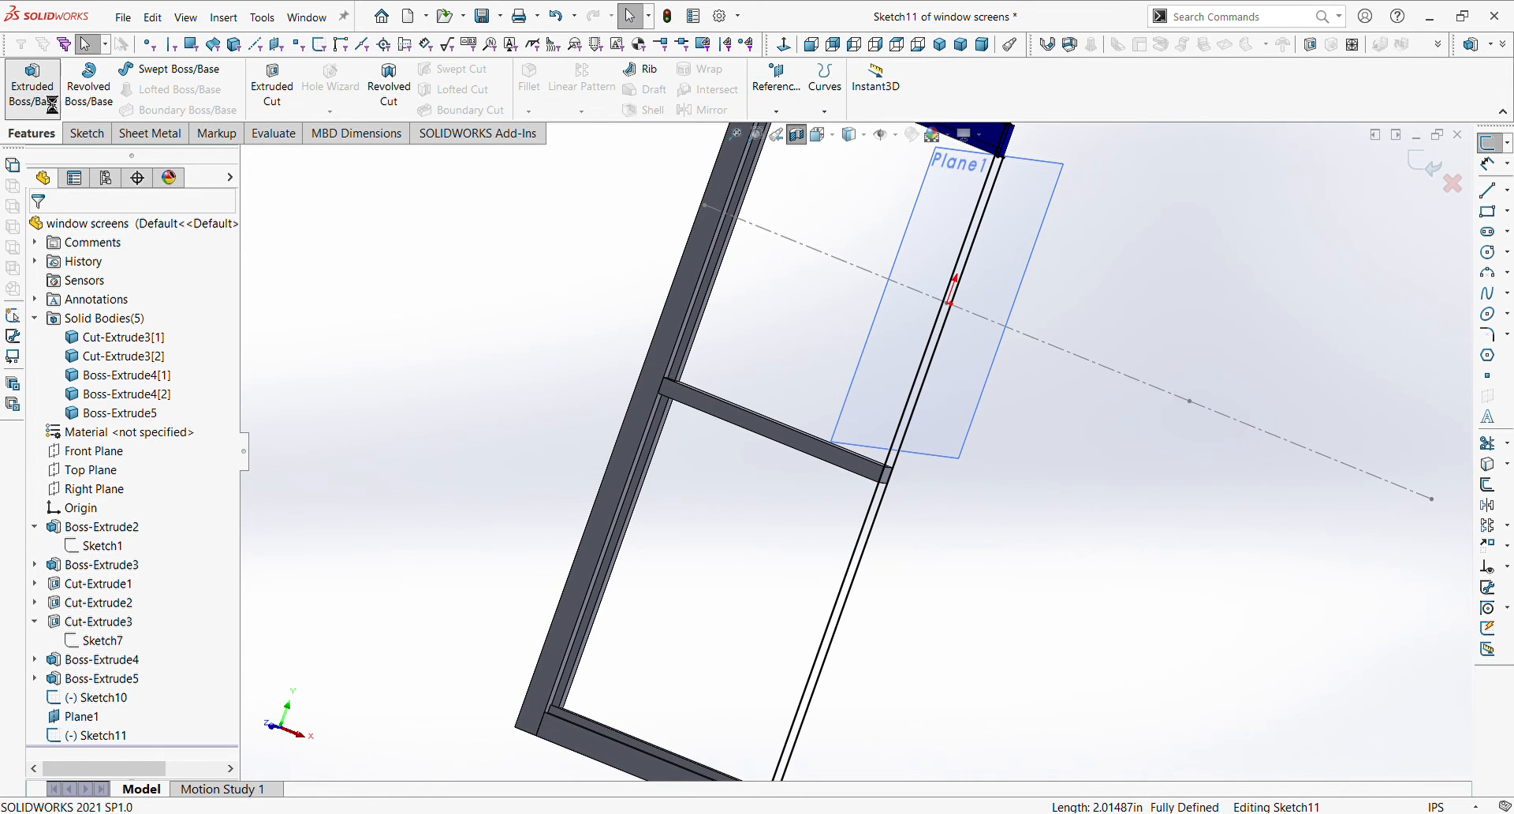
click(32, 79)
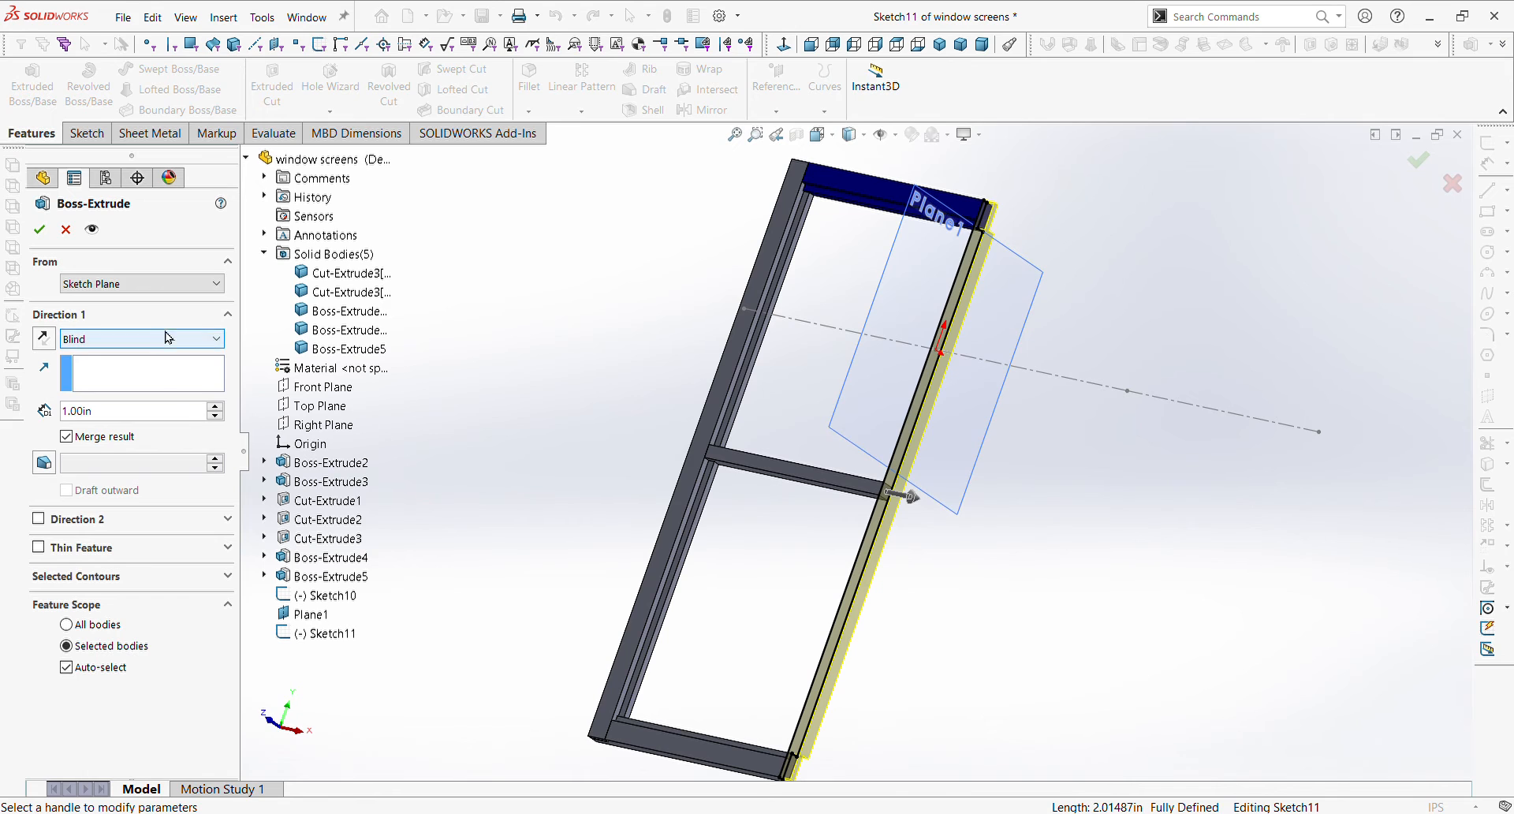
click(182, 453)
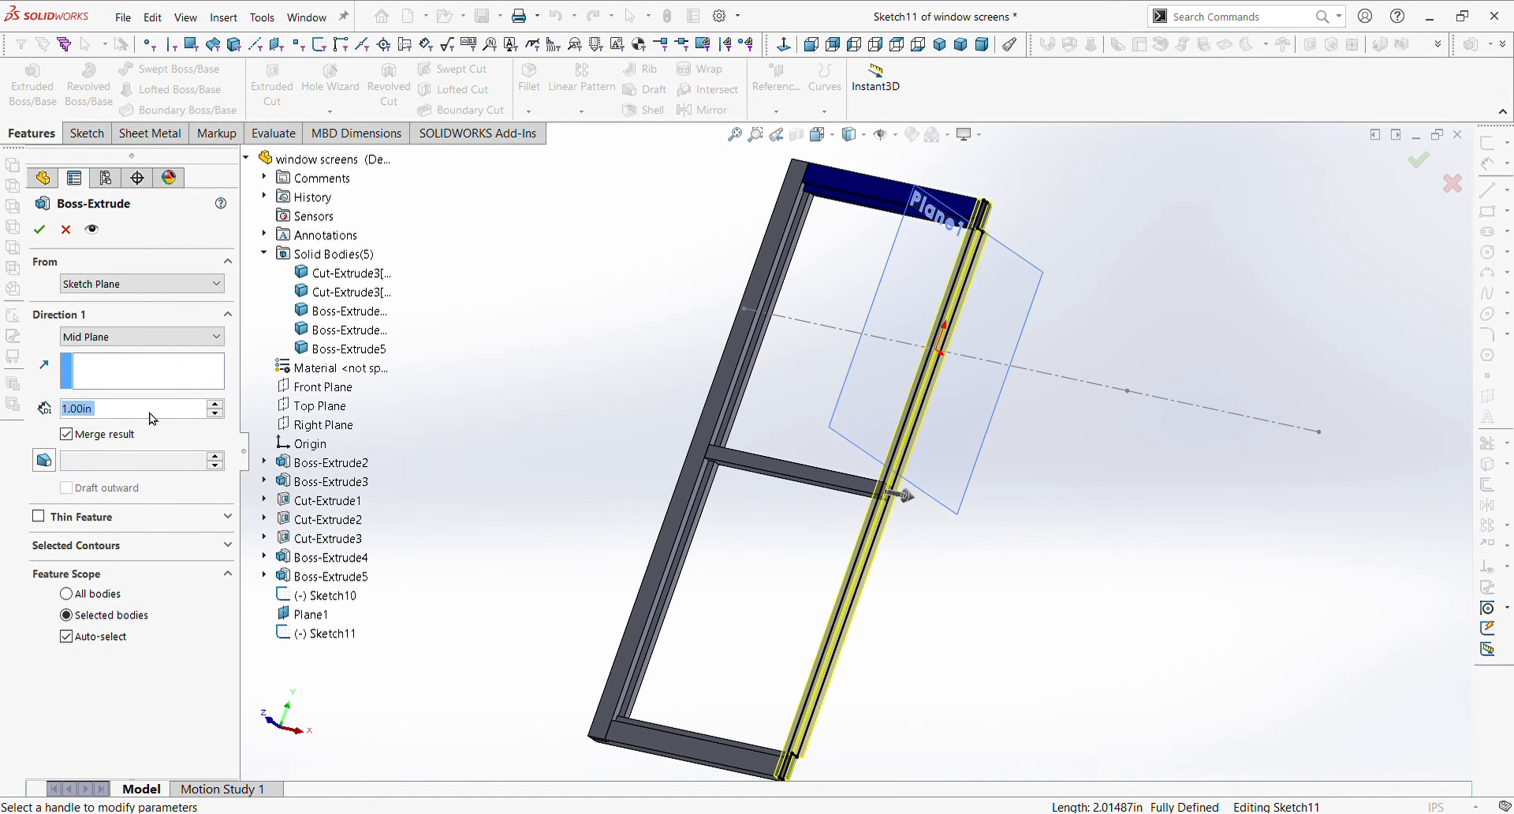
click(120, 433)
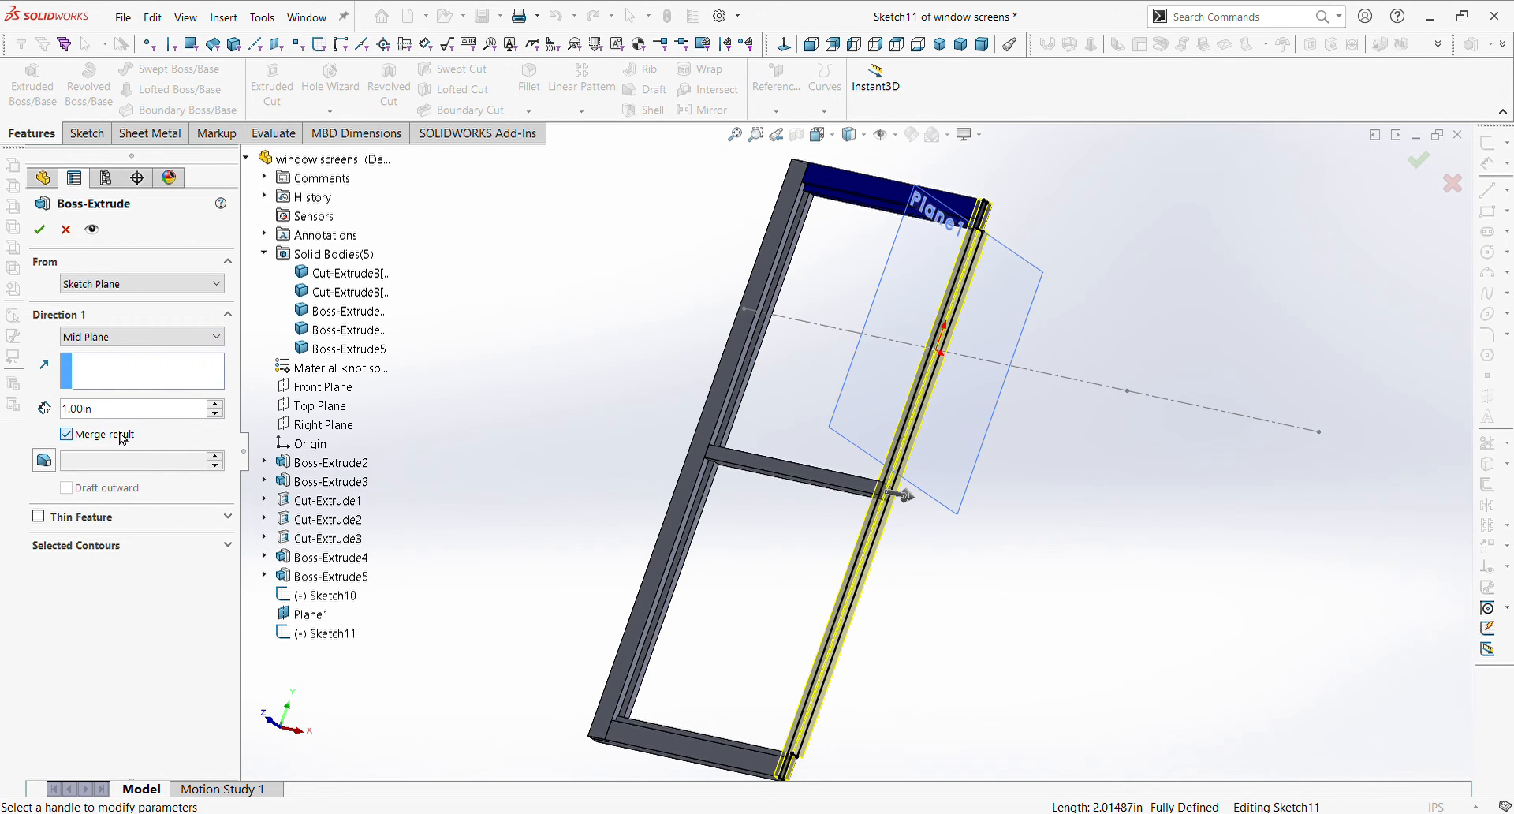
click(38, 229)
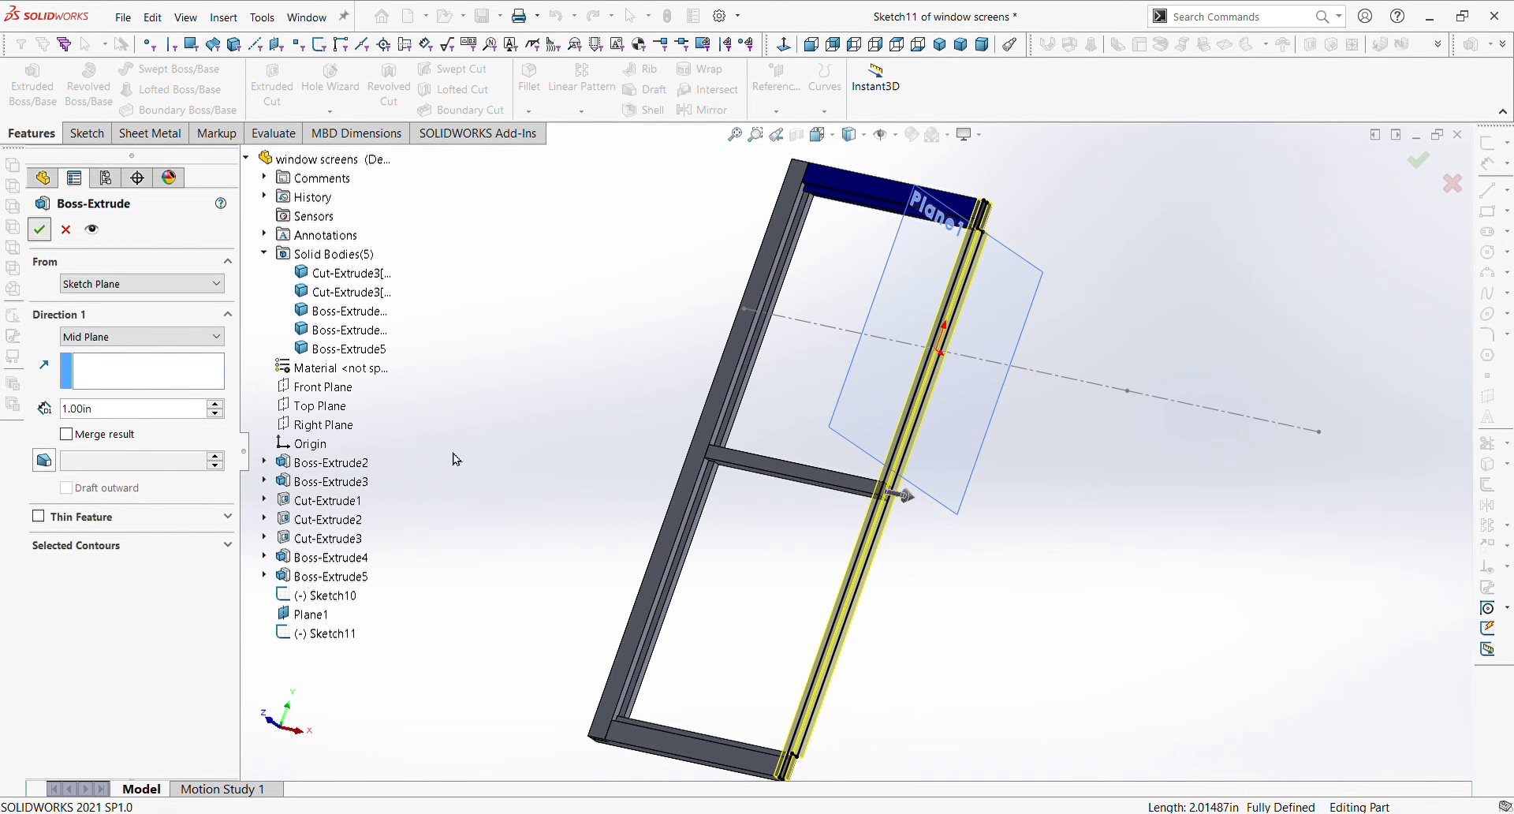
click(777, 148)
- Inspect where the new vertical bar crosses the centre bar and meets the top rail
scroll(928, 458, down, 5)
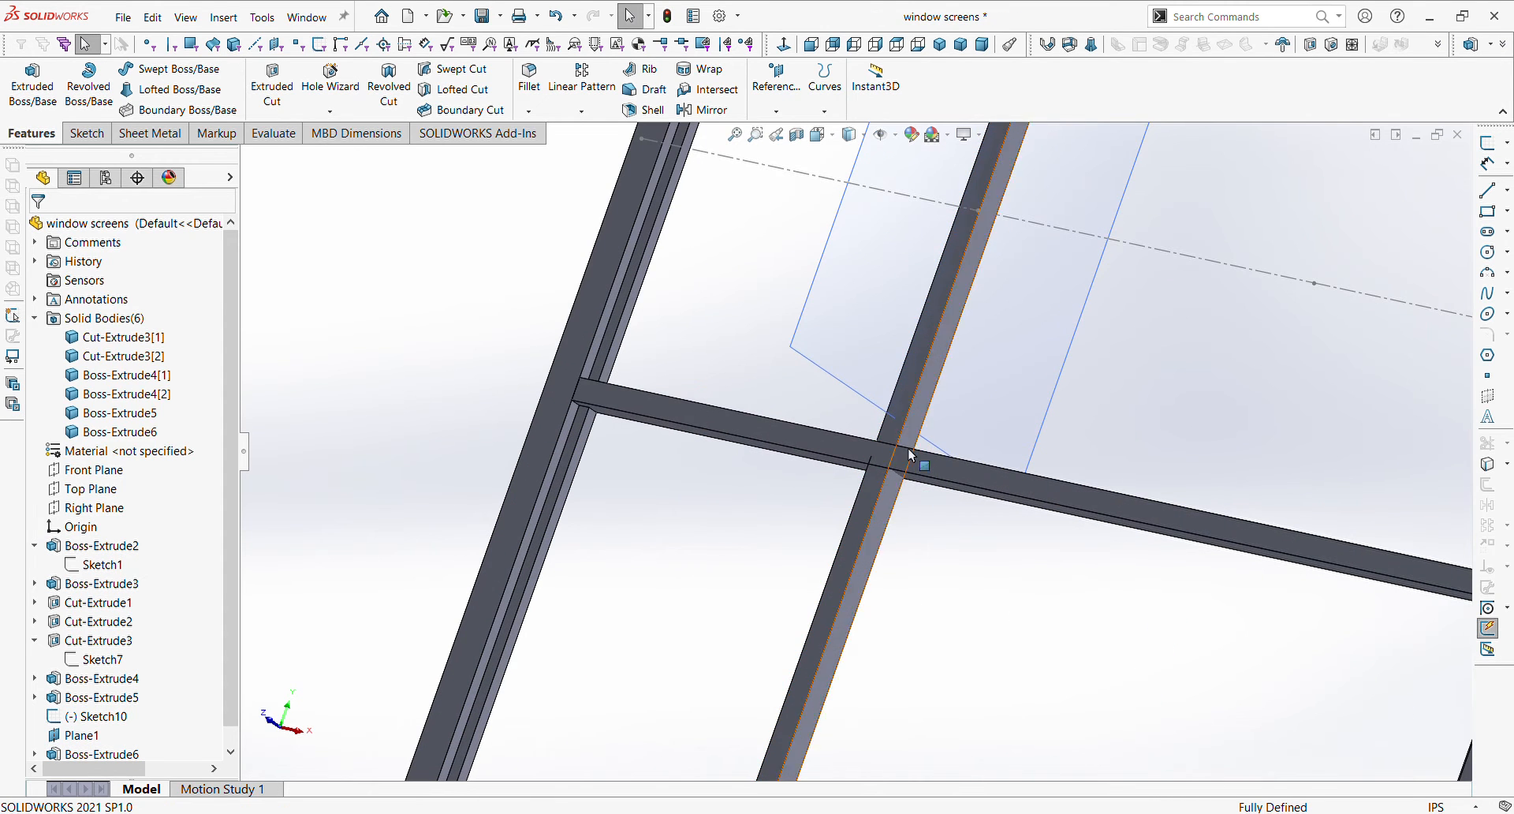
scroll(899, 452, up, 1)
scroll(990, 520, up, 4)
scroll(983, 331, down, 2)
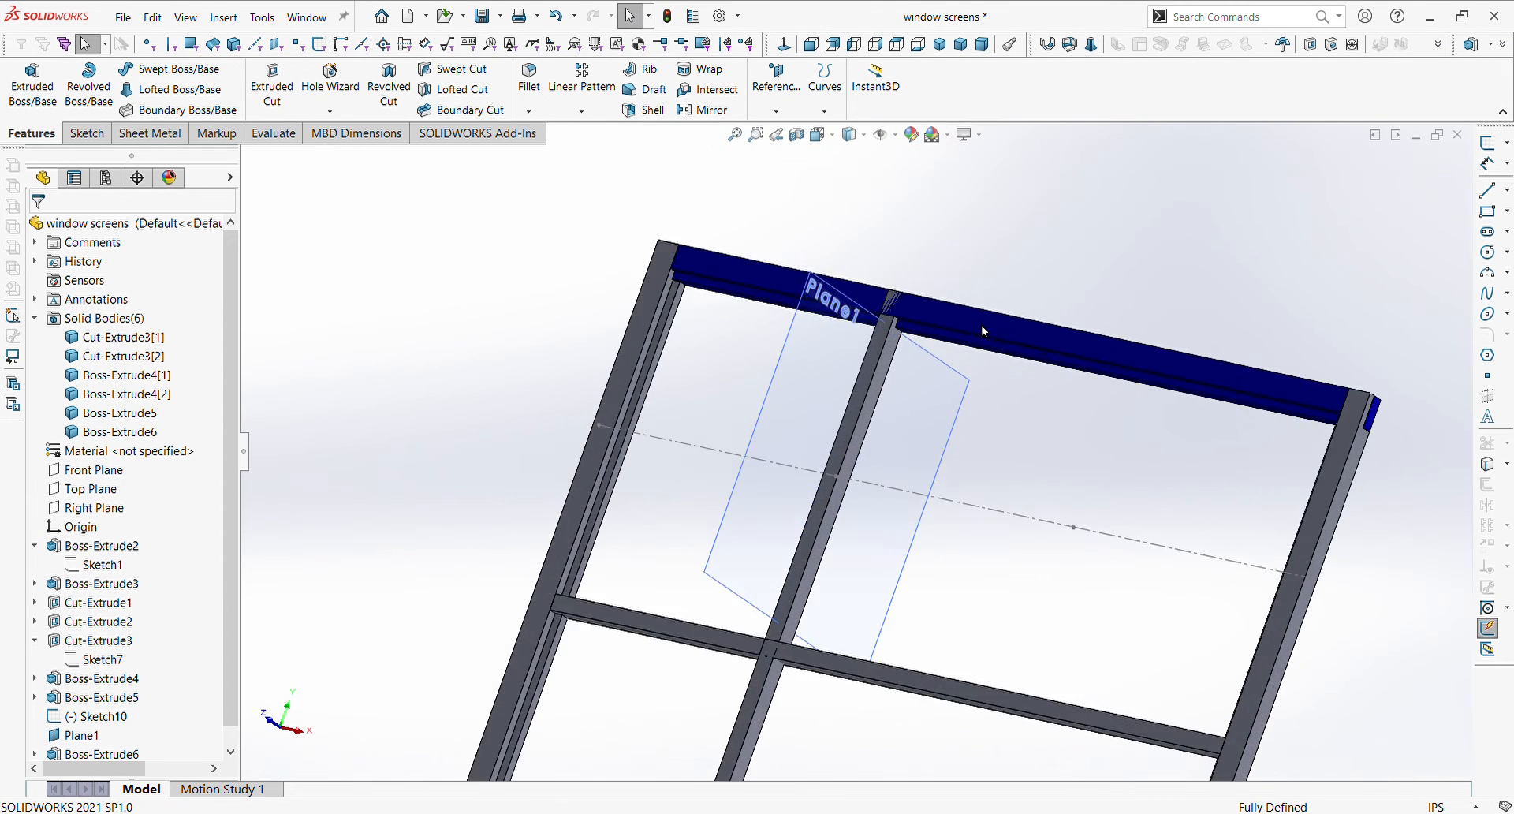
scroll(981, 325, down, 4)
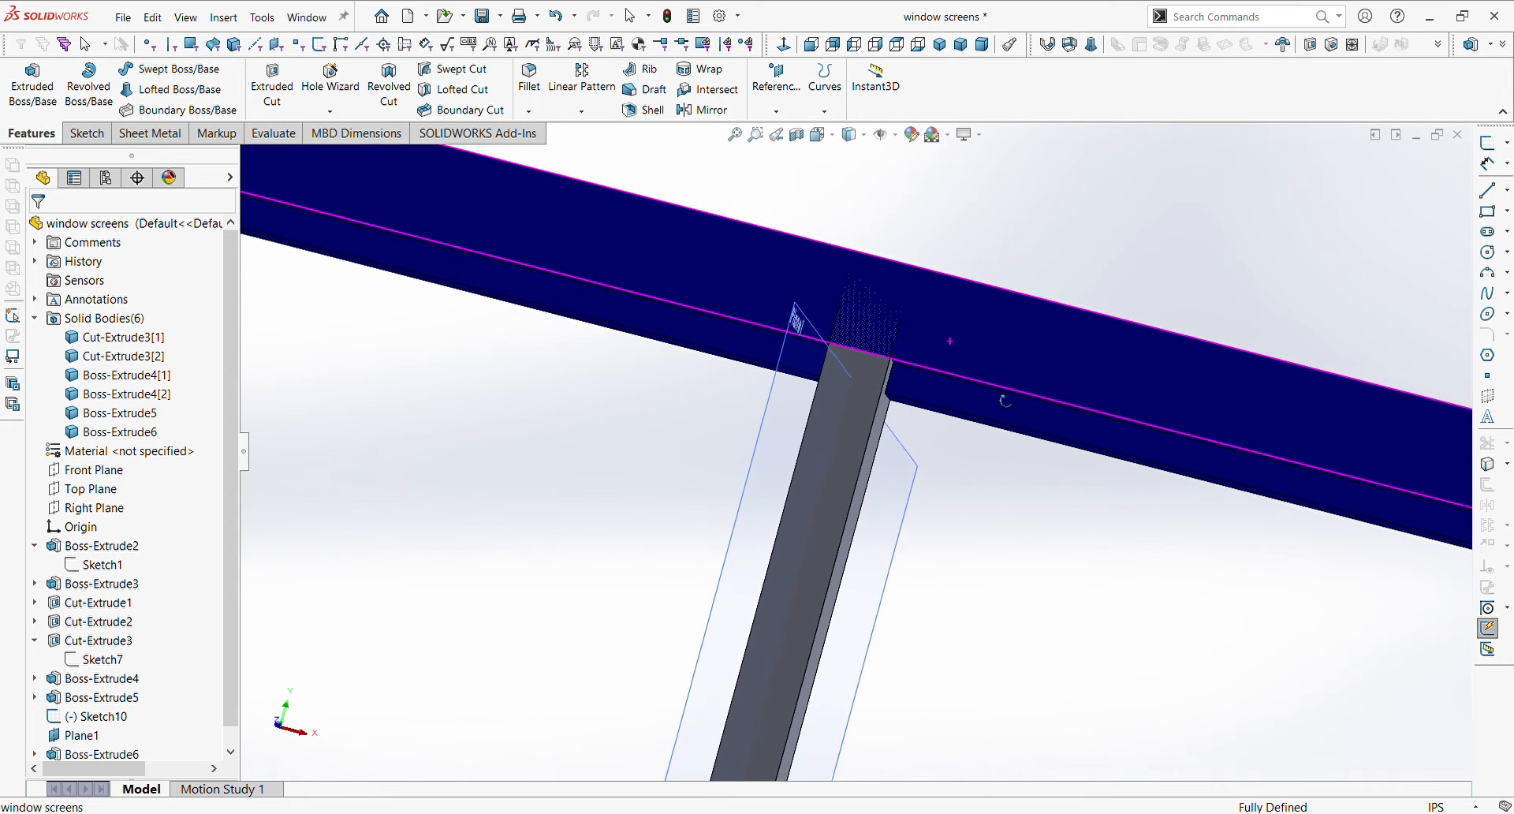
scroll(1004, 400, up, 6)
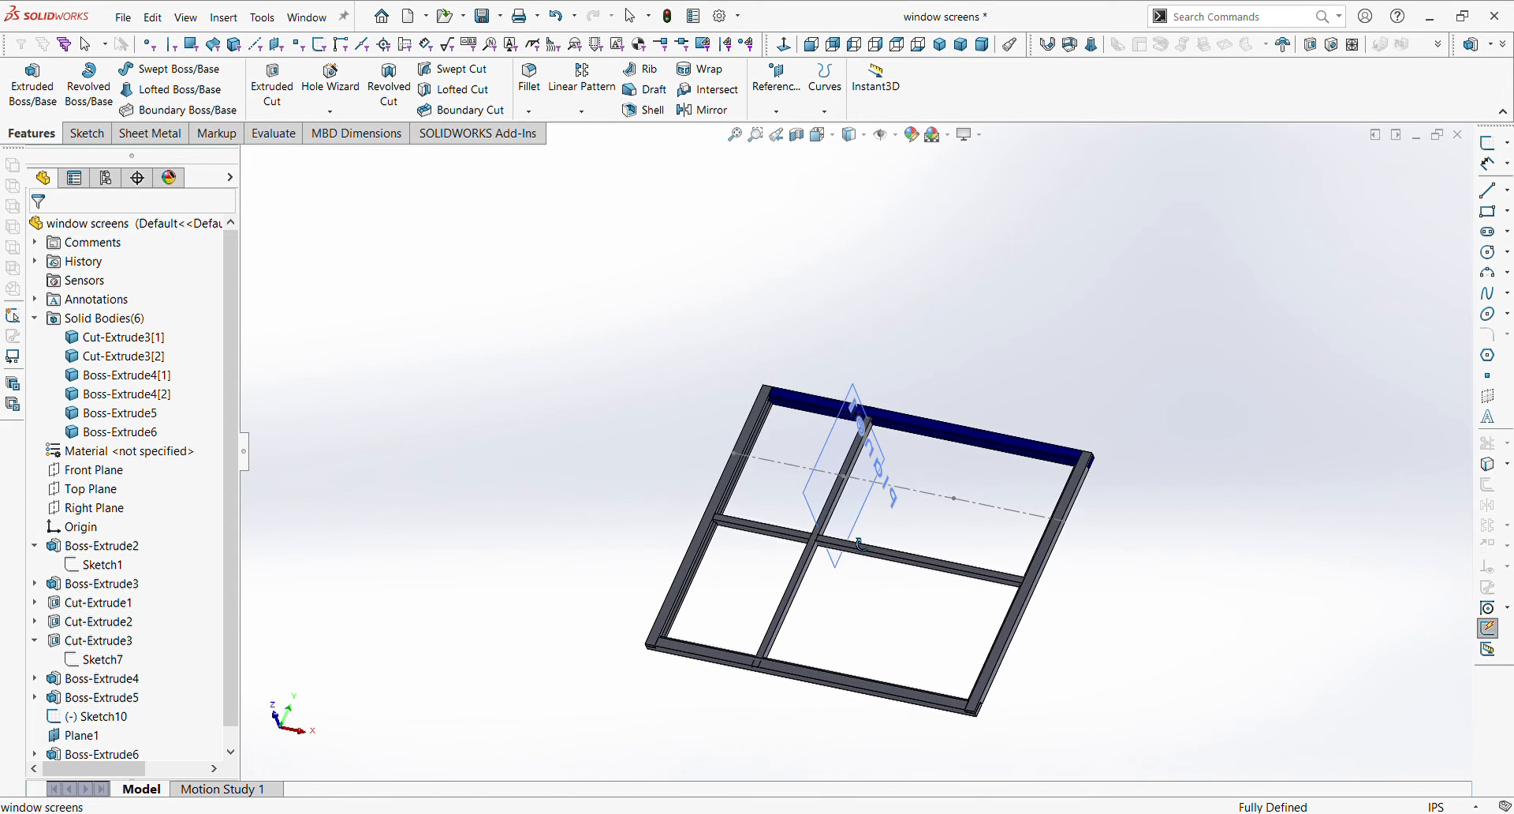
mouse_move(860, 544)
middle_down()
mouse_move(830, 537)
mouse_move(843, 531)
middle_up()
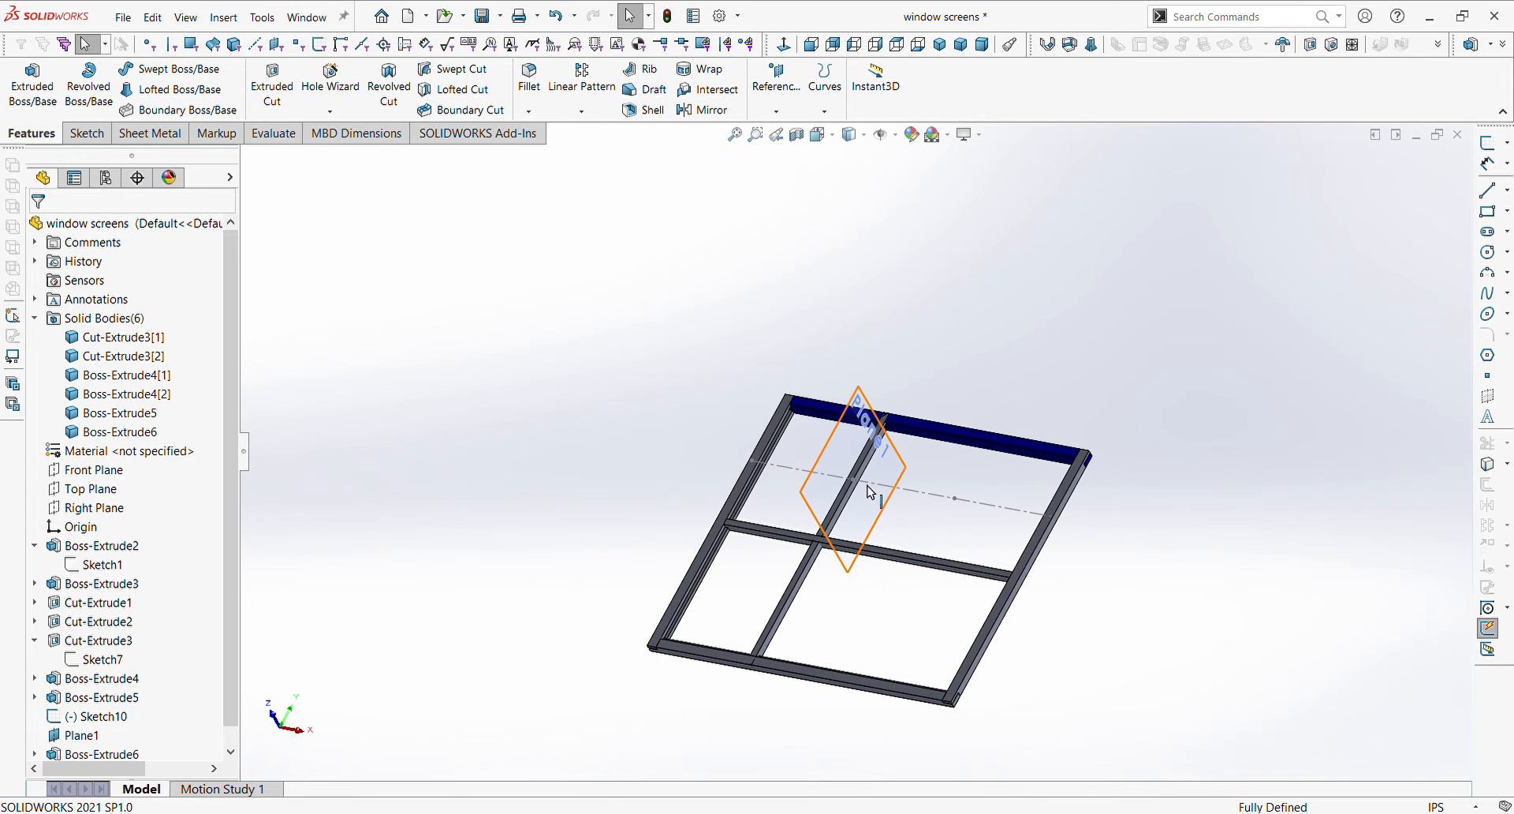
scroll(872, 489, down, 3)
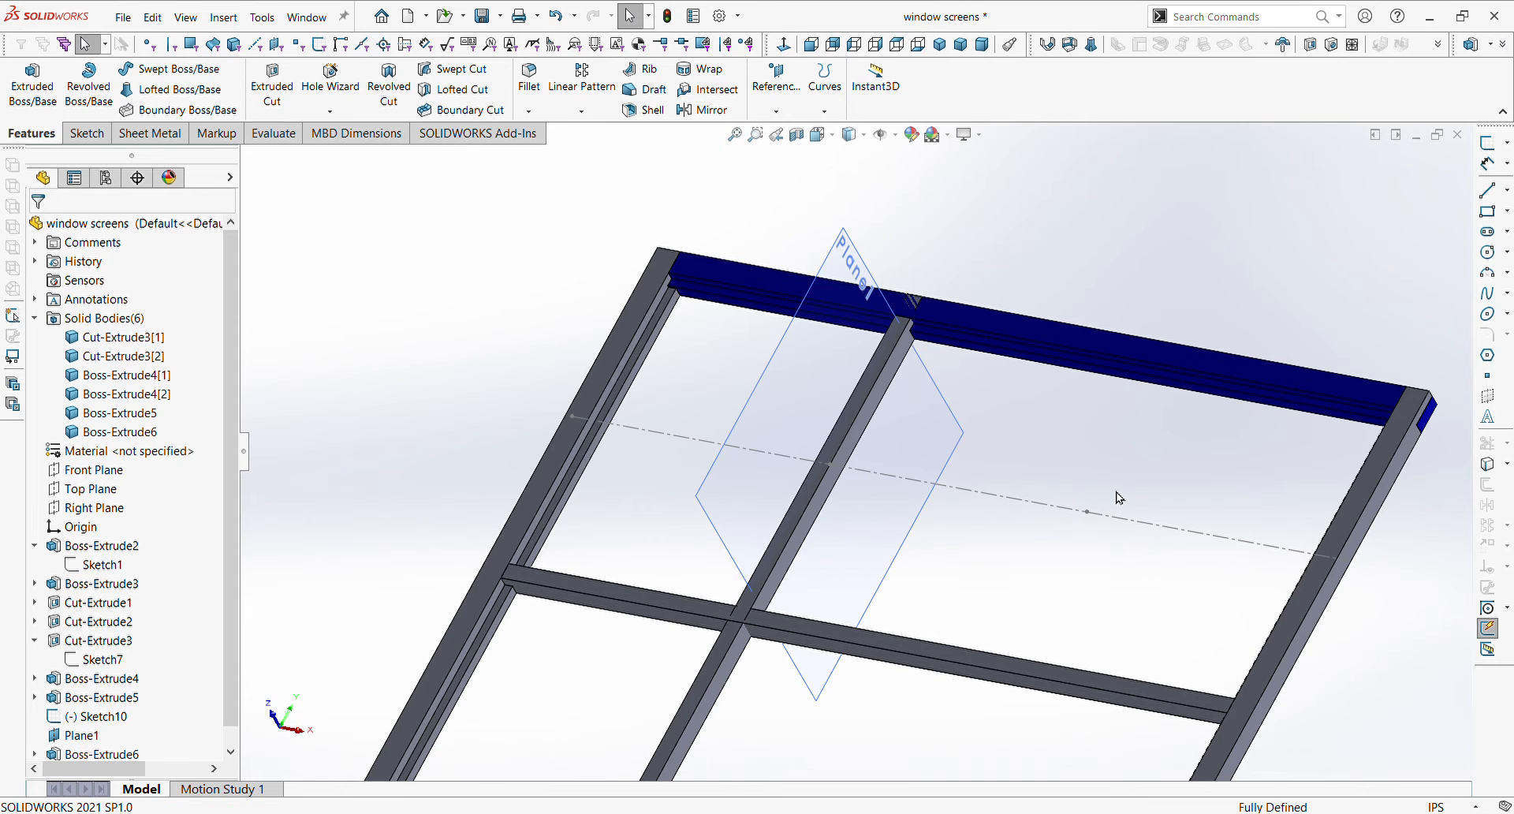
- Make one copy of the vertical bar body, translated from the first one-third point of Sketch10's line to the second
click(885, 382)
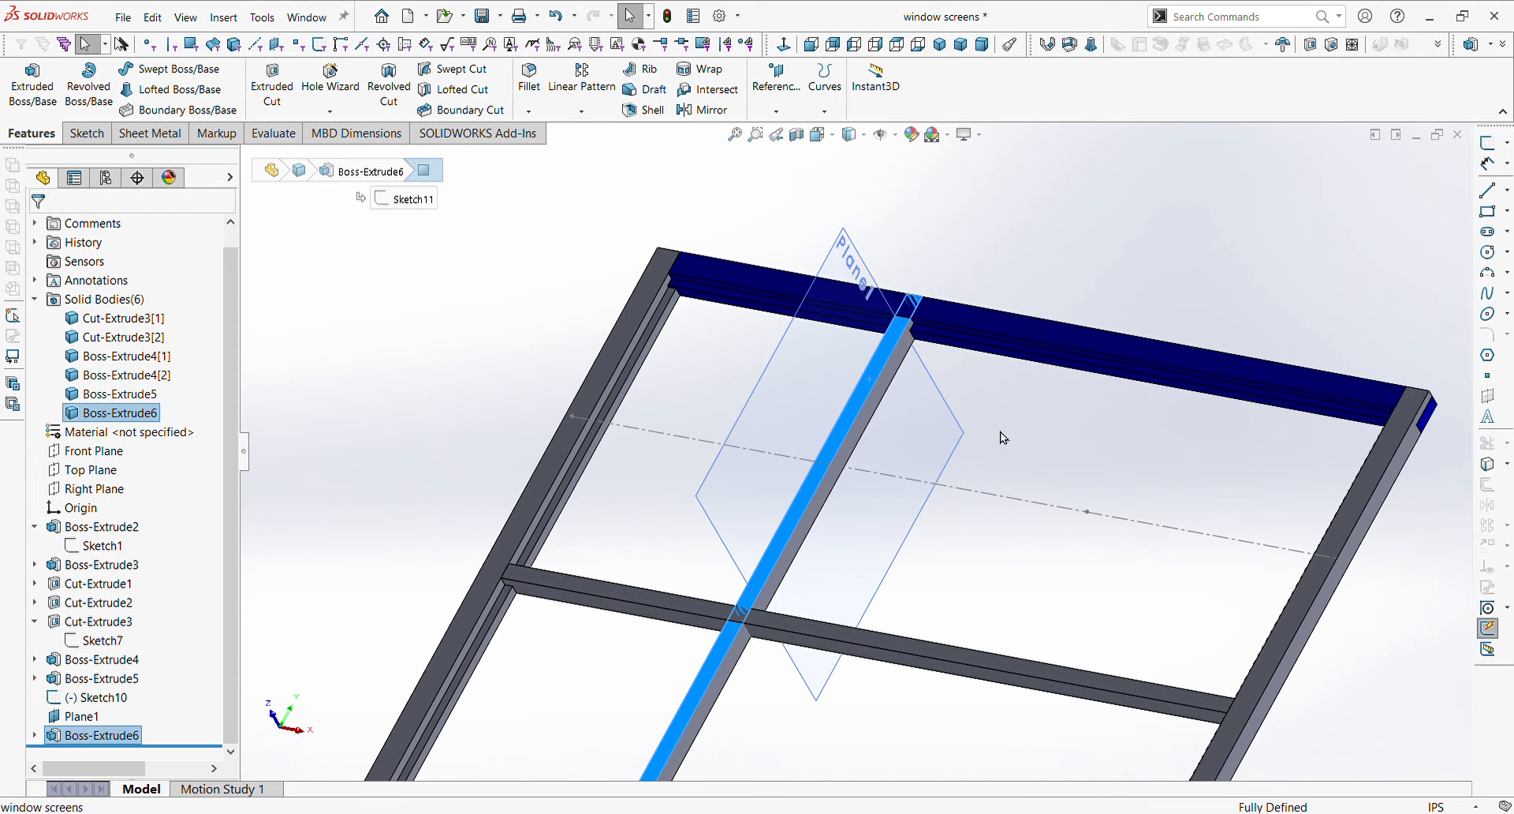
click(720, 390)
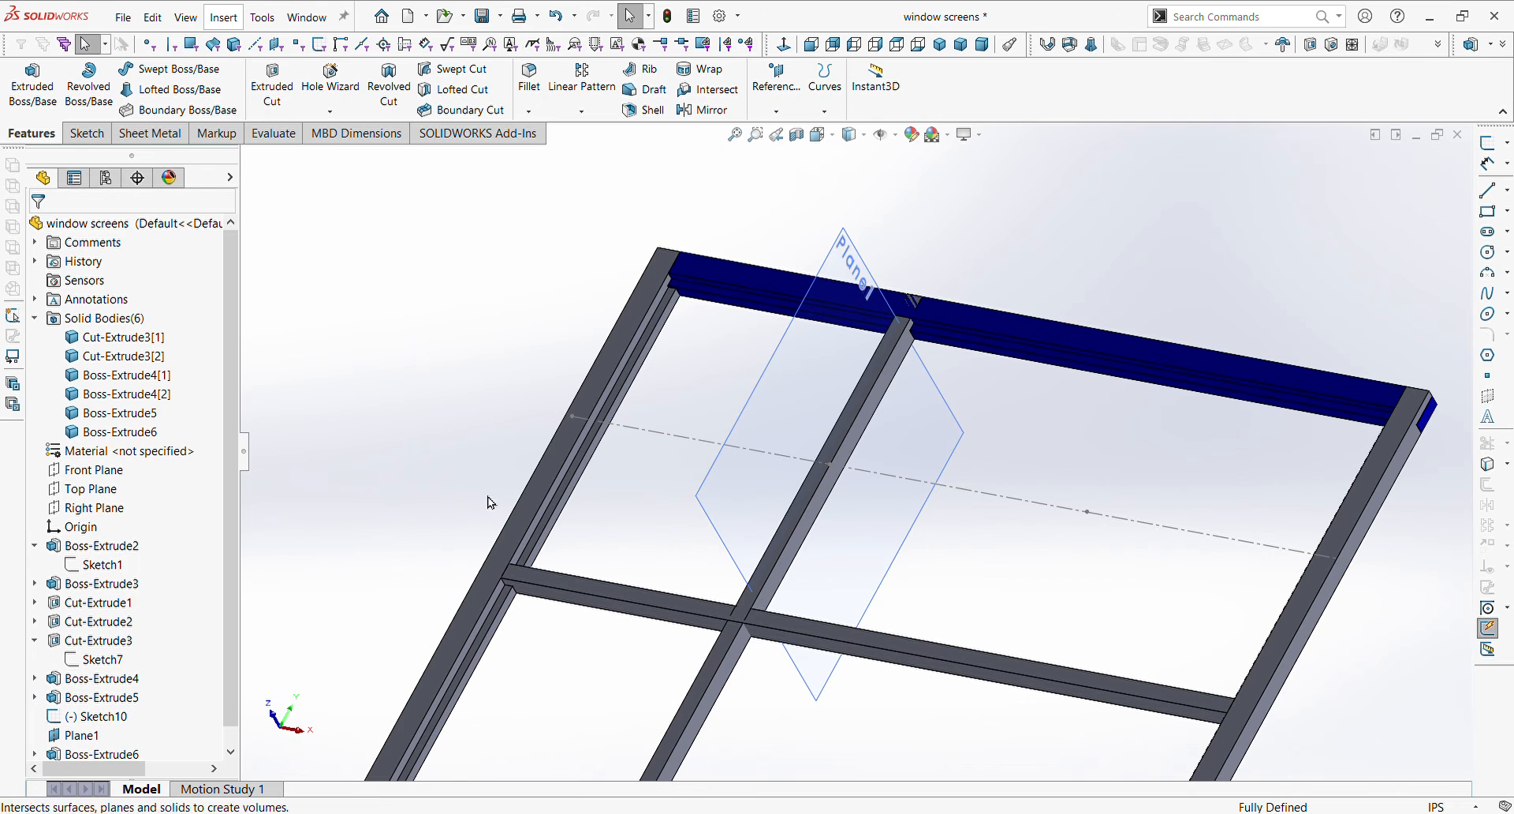
click(493, 528)
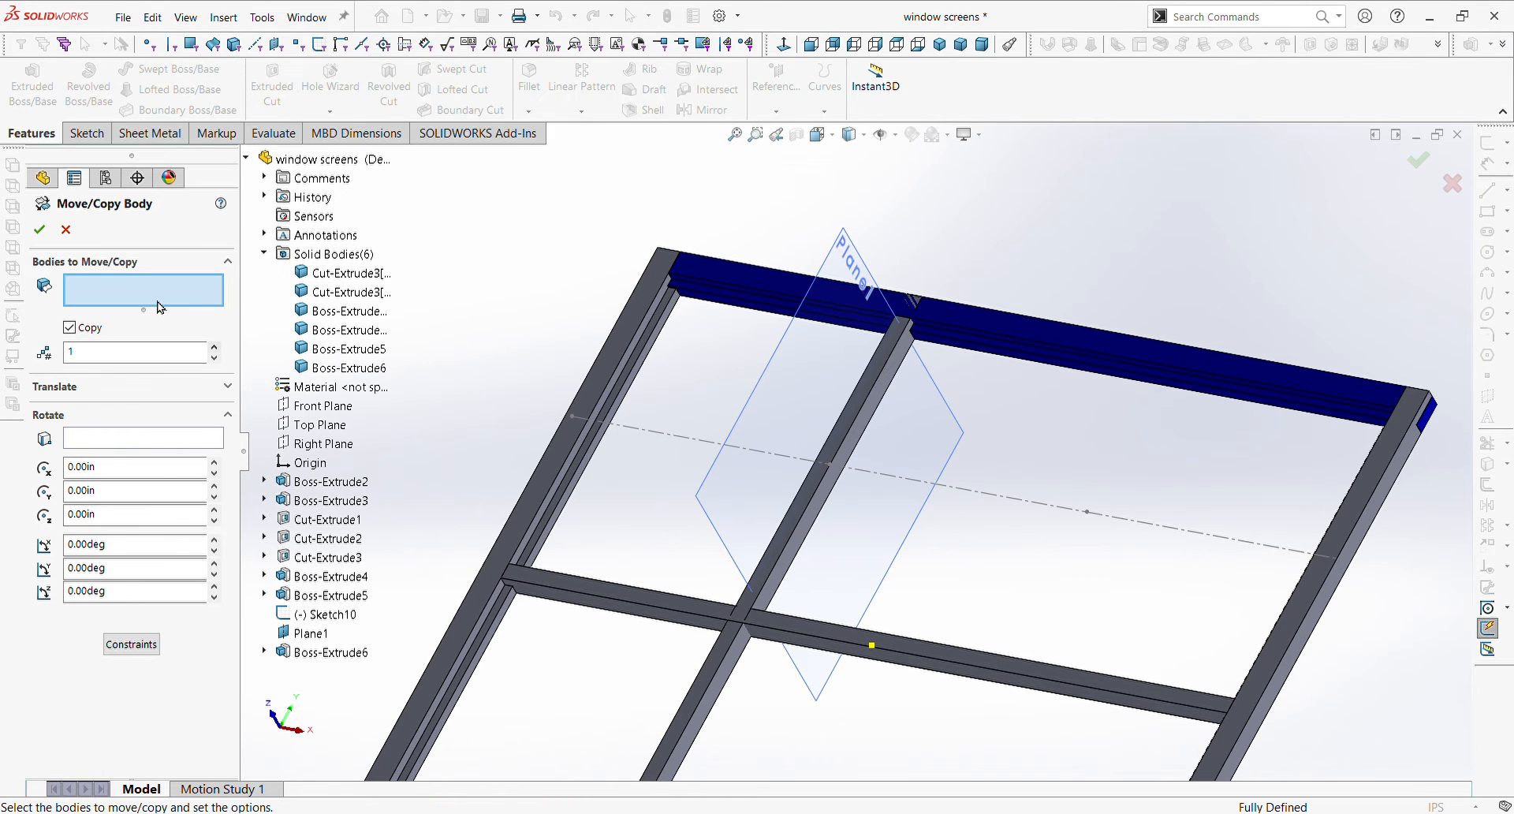
click(857, 415)
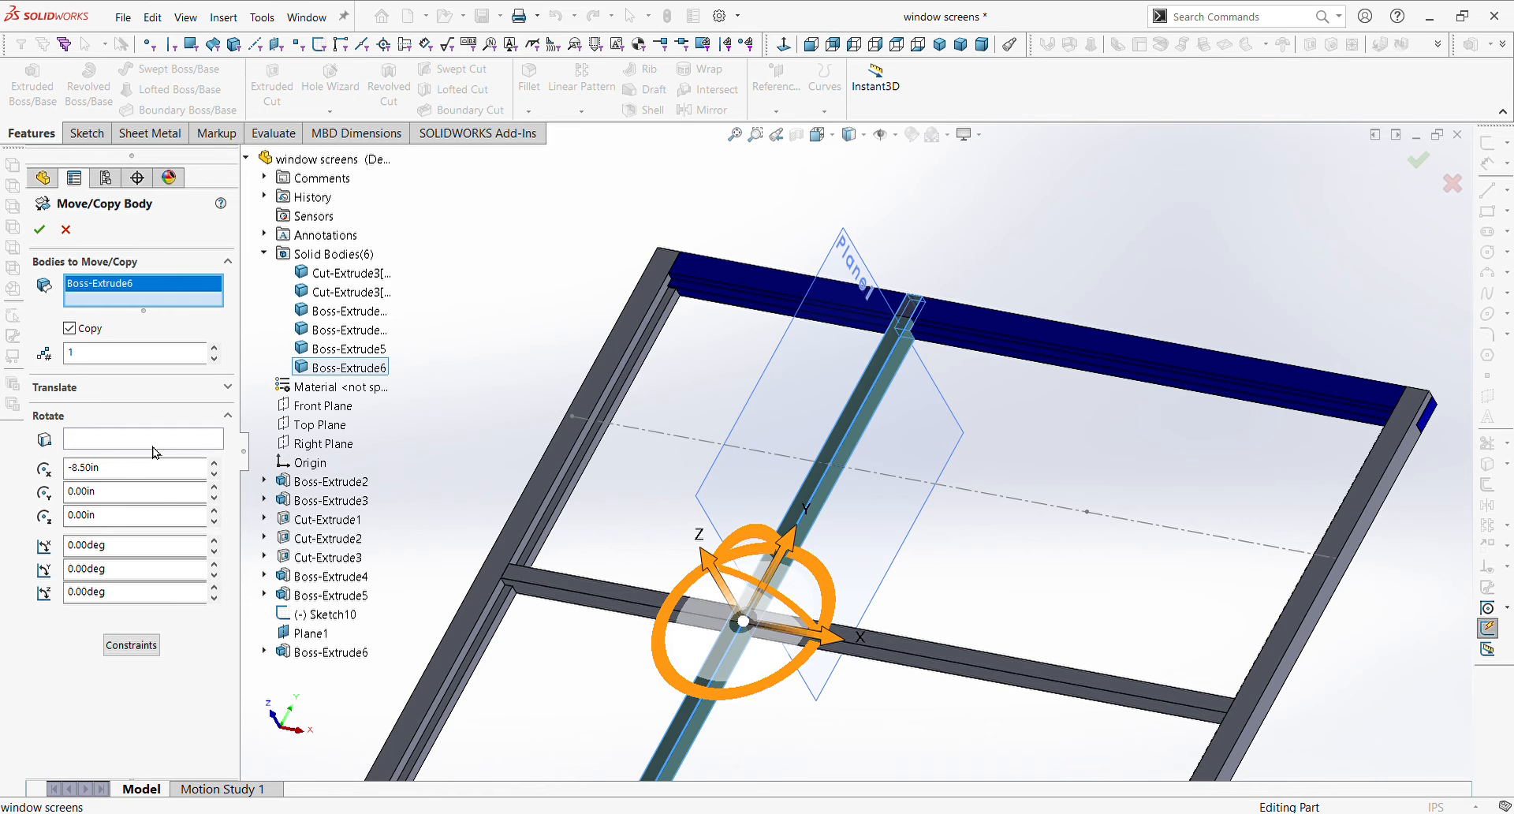
click(229, 388)
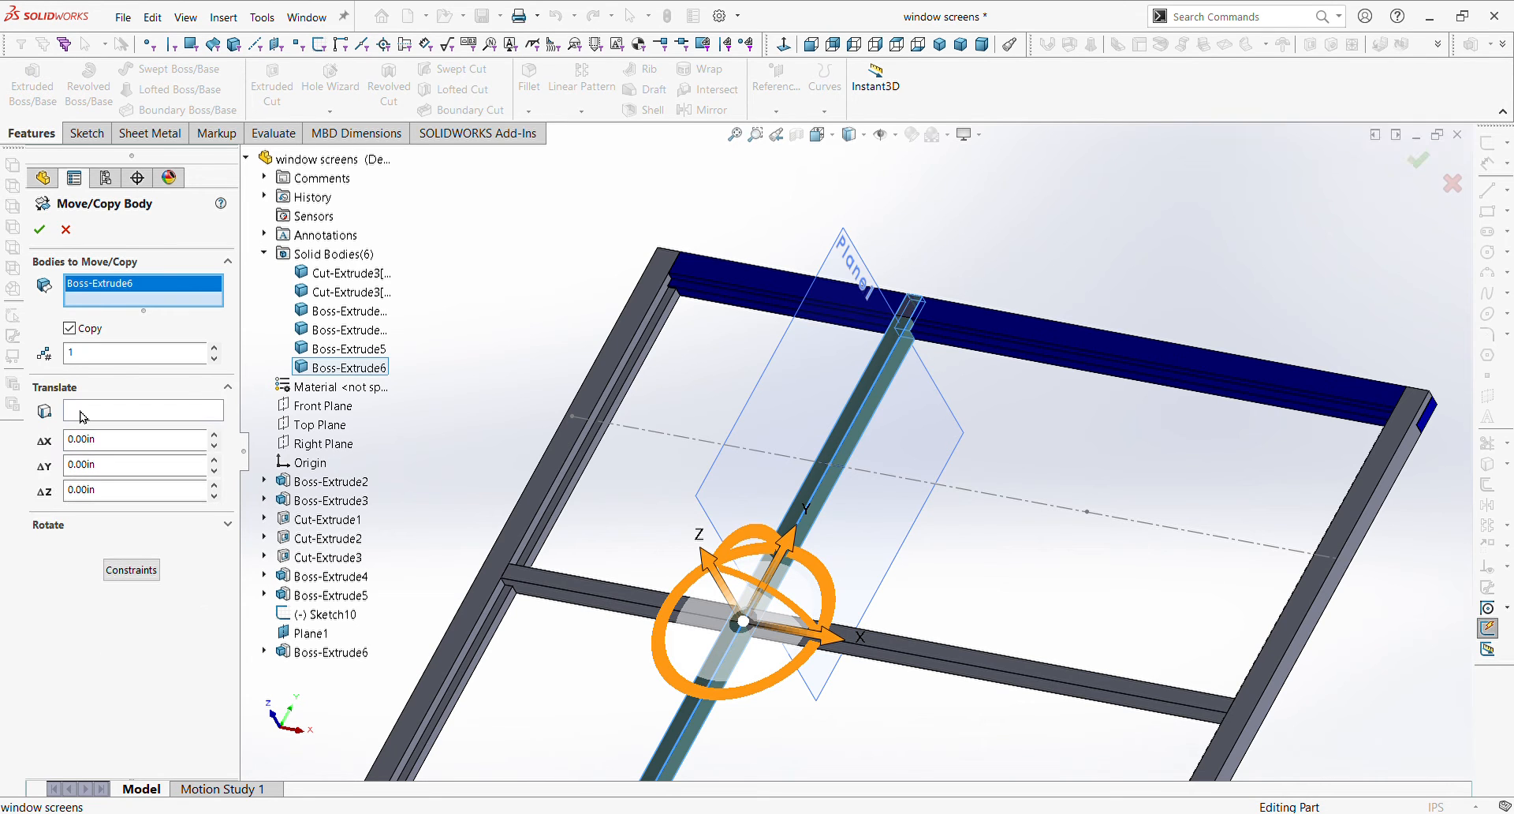
click(831, 466)
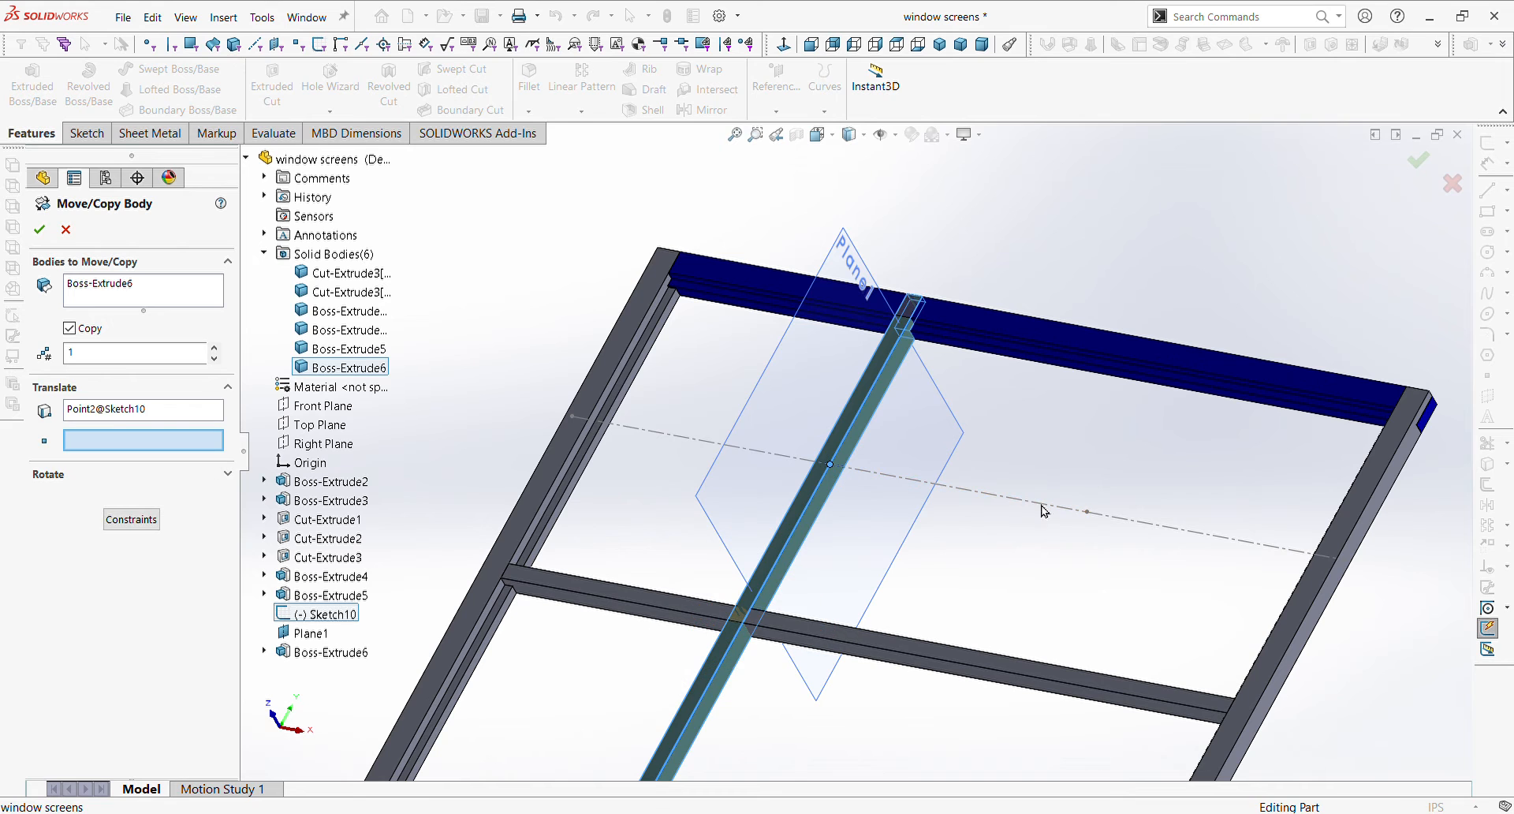
click(1089, 513)
click(39, 228)
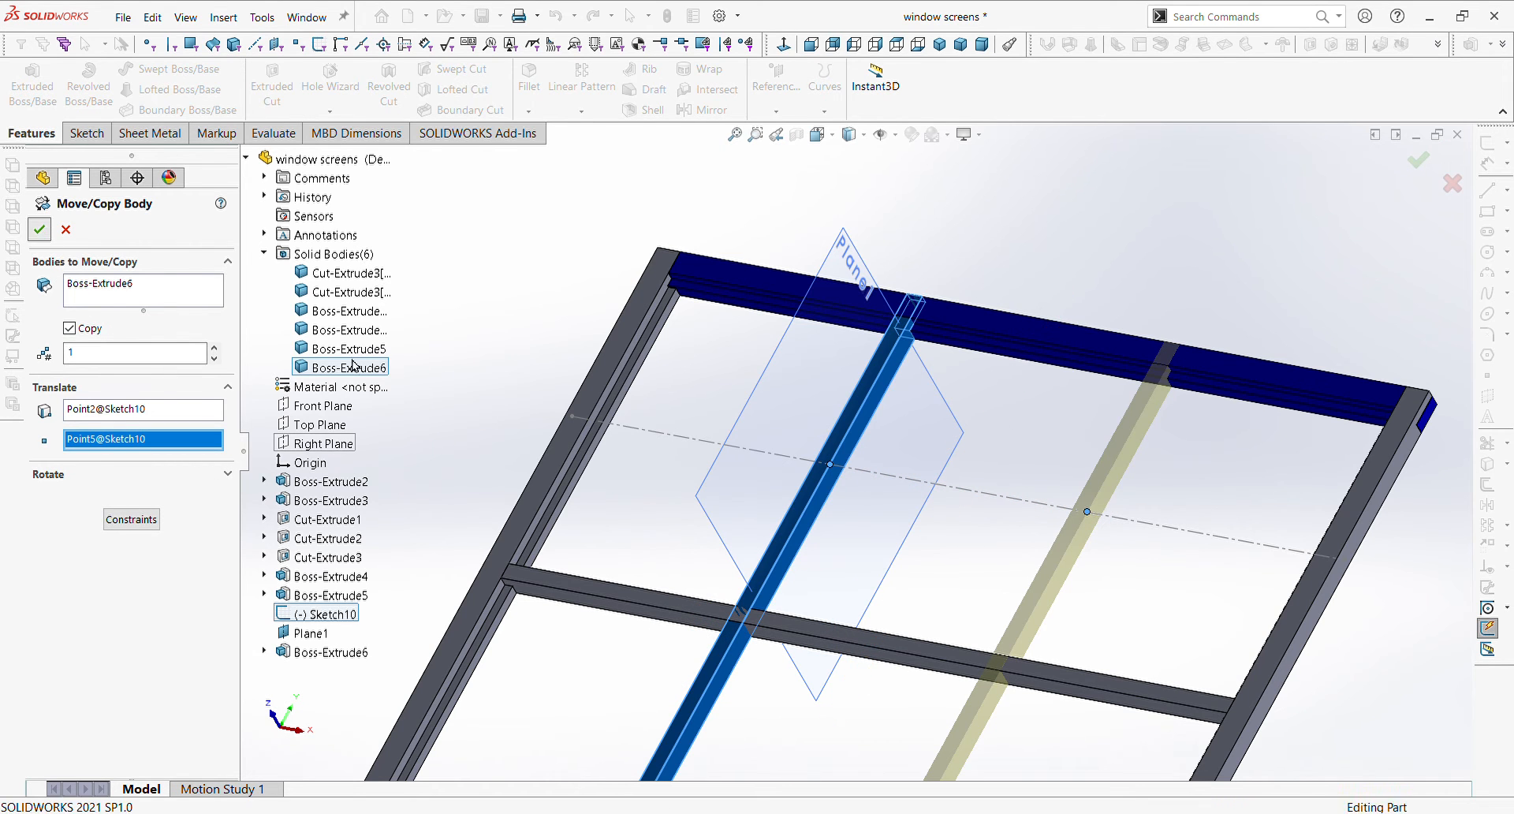
- Hide Plane1 and the construction line sketch, Sketch10
scroll(816, 450, up, 5)
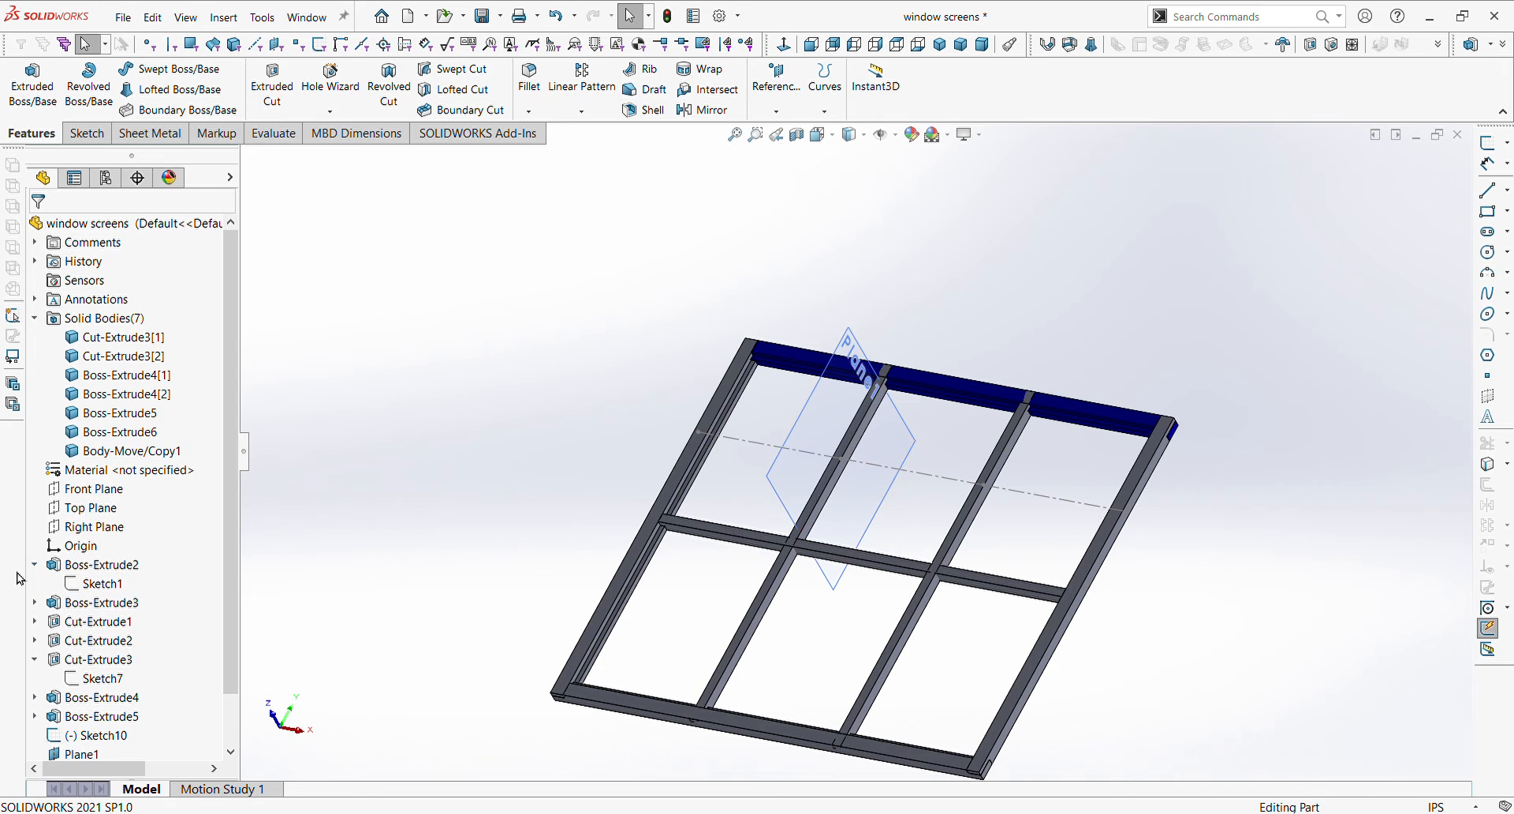
scroll(63, 646, down, 1)
click(96, 699)
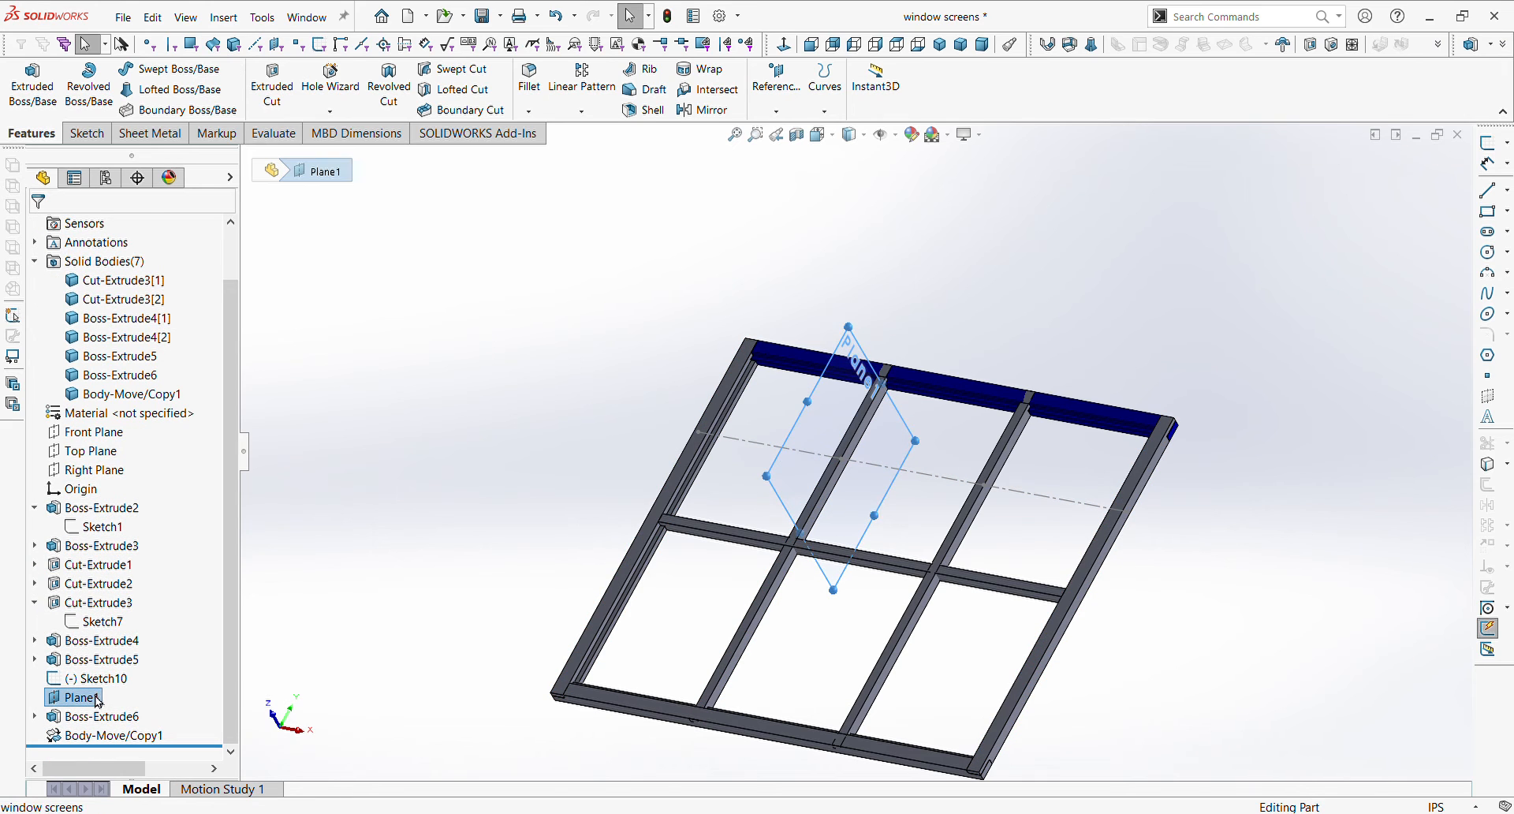
click(118, 679)
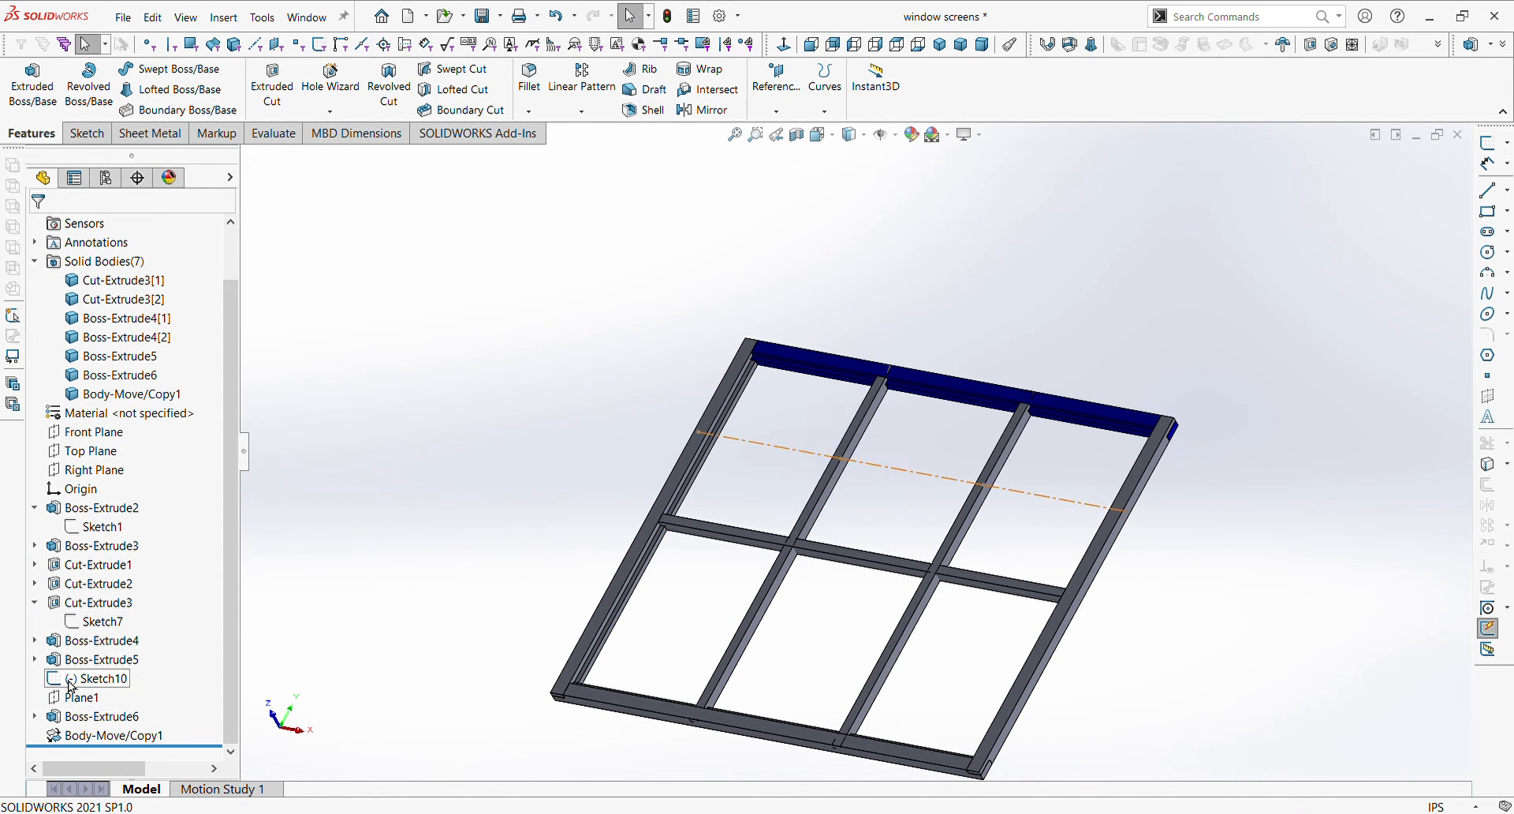
click(77, 658)
- Inspect how both vertical bars overlap the top rail, the centre bar and the bottom rail
scroll(1036, 517, up, 3)
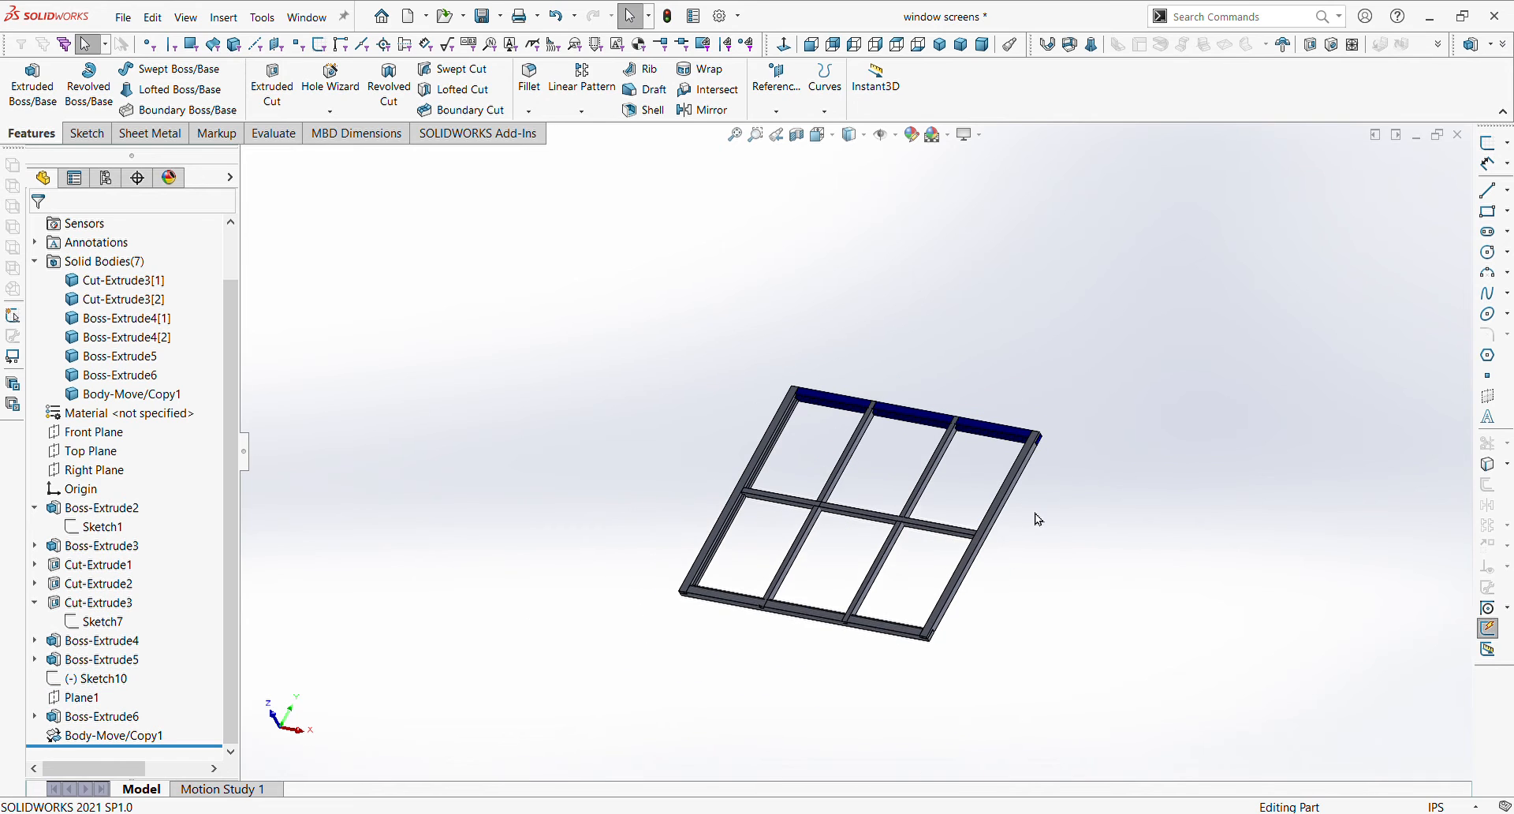
scroll(977, 521, down, 4)
middle_drag(933, 391, 813, 497)
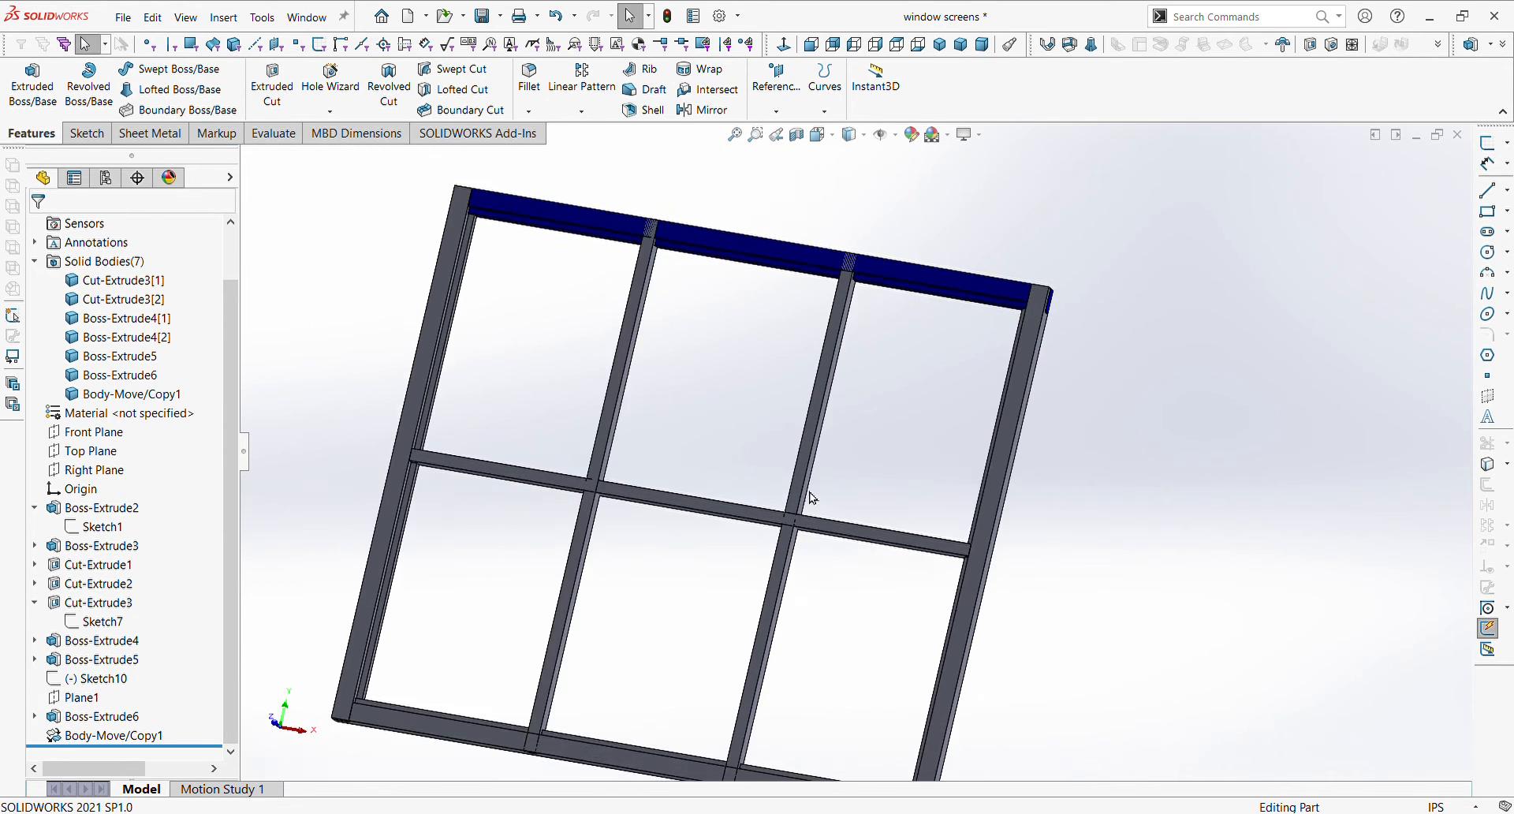
scroll(676, 288, down, 5)
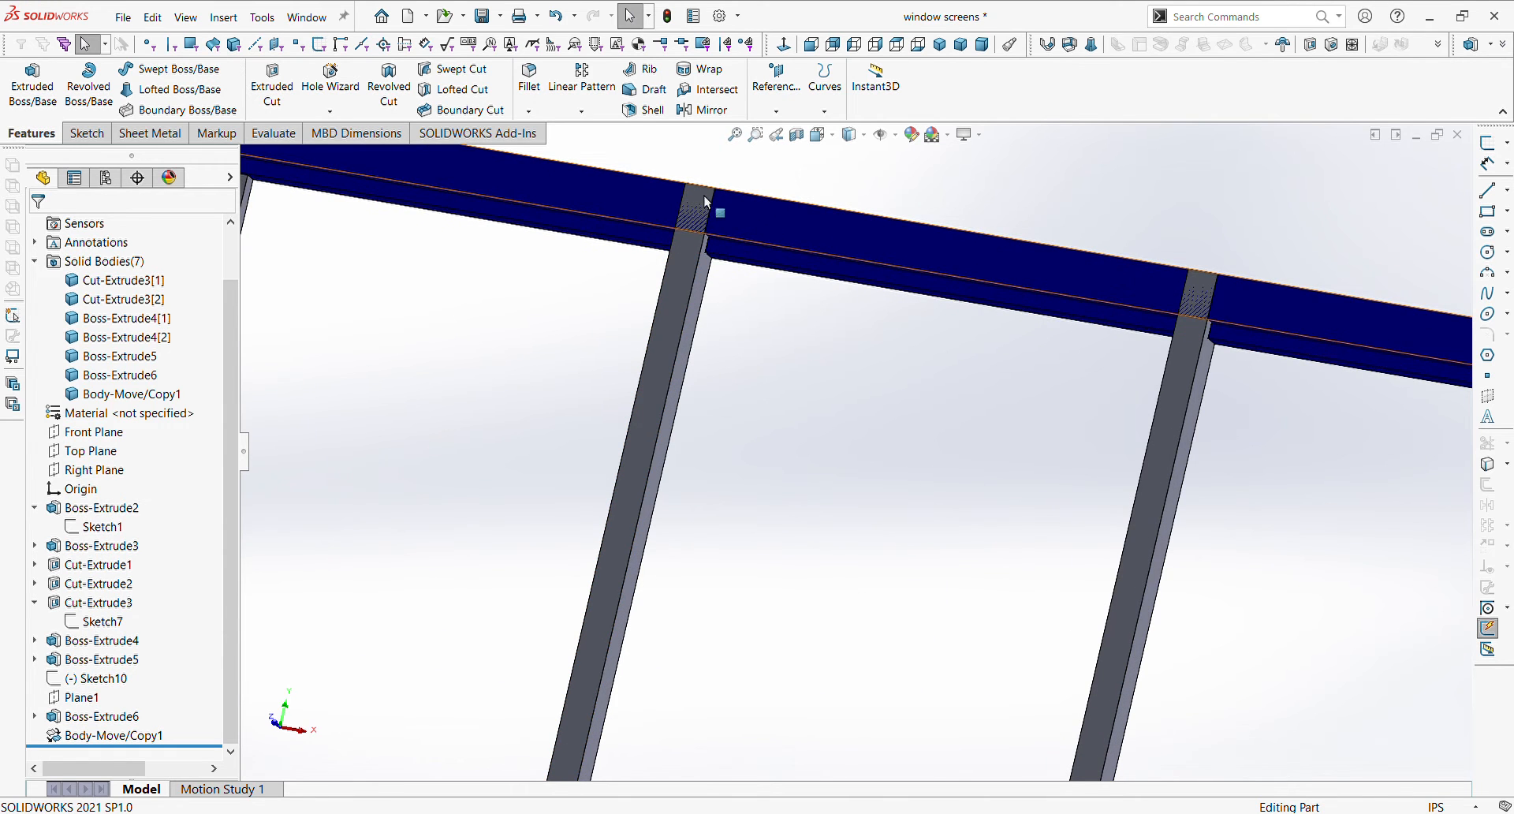
scroll(1120, 461, up, 5)
scroll(867, 497, down, 3)
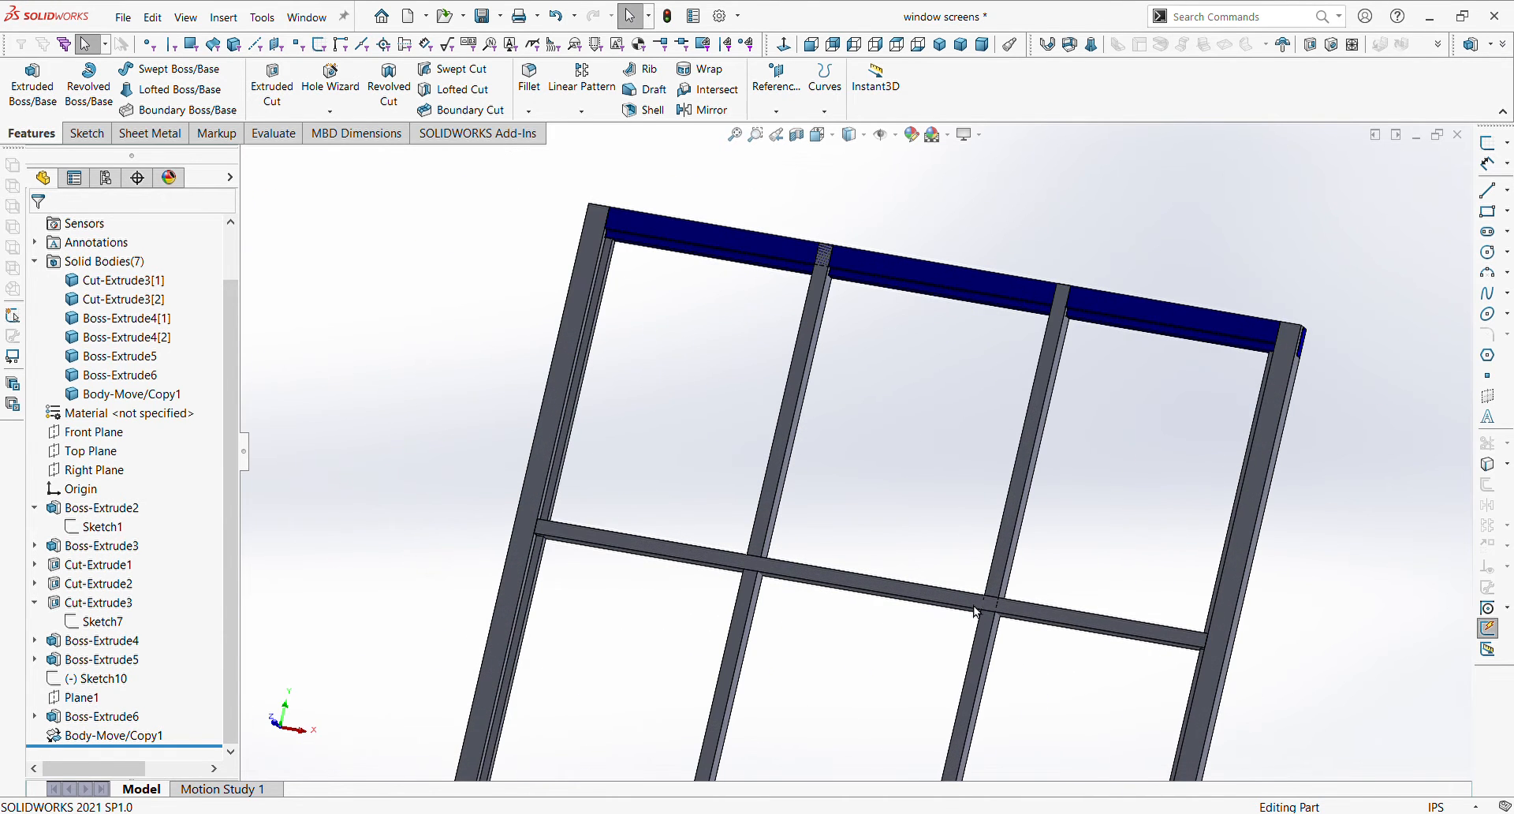
scroll(977, 703, up, 3)
scroll(879, 636, down, 4)
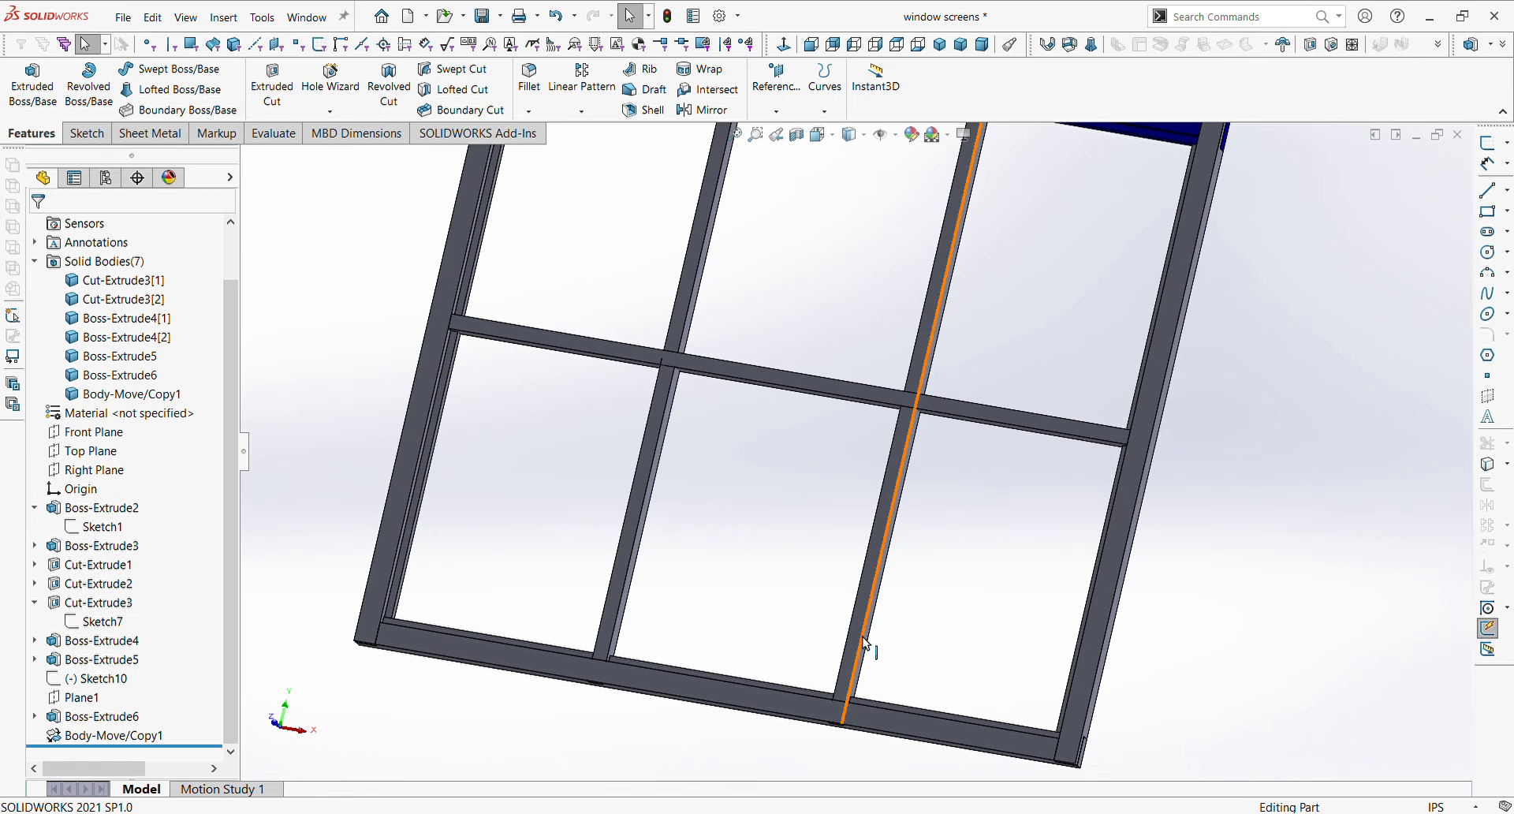
click(864, 654)
click(864, 656)
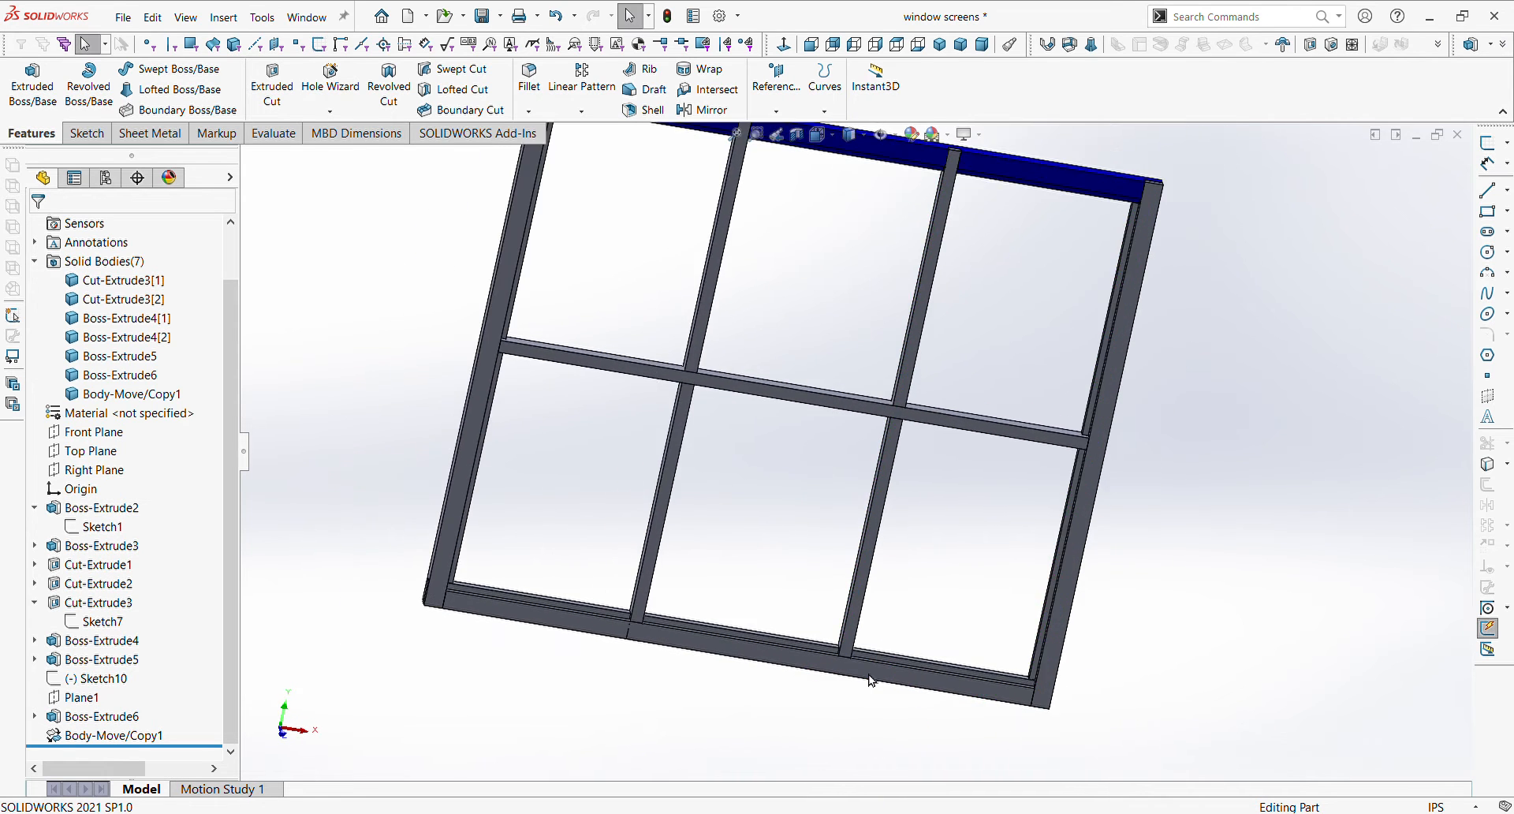
scroll(834, 666, down, 2)
scroll(834, 667, up, 2)
scroll(750, 574, down, 1)
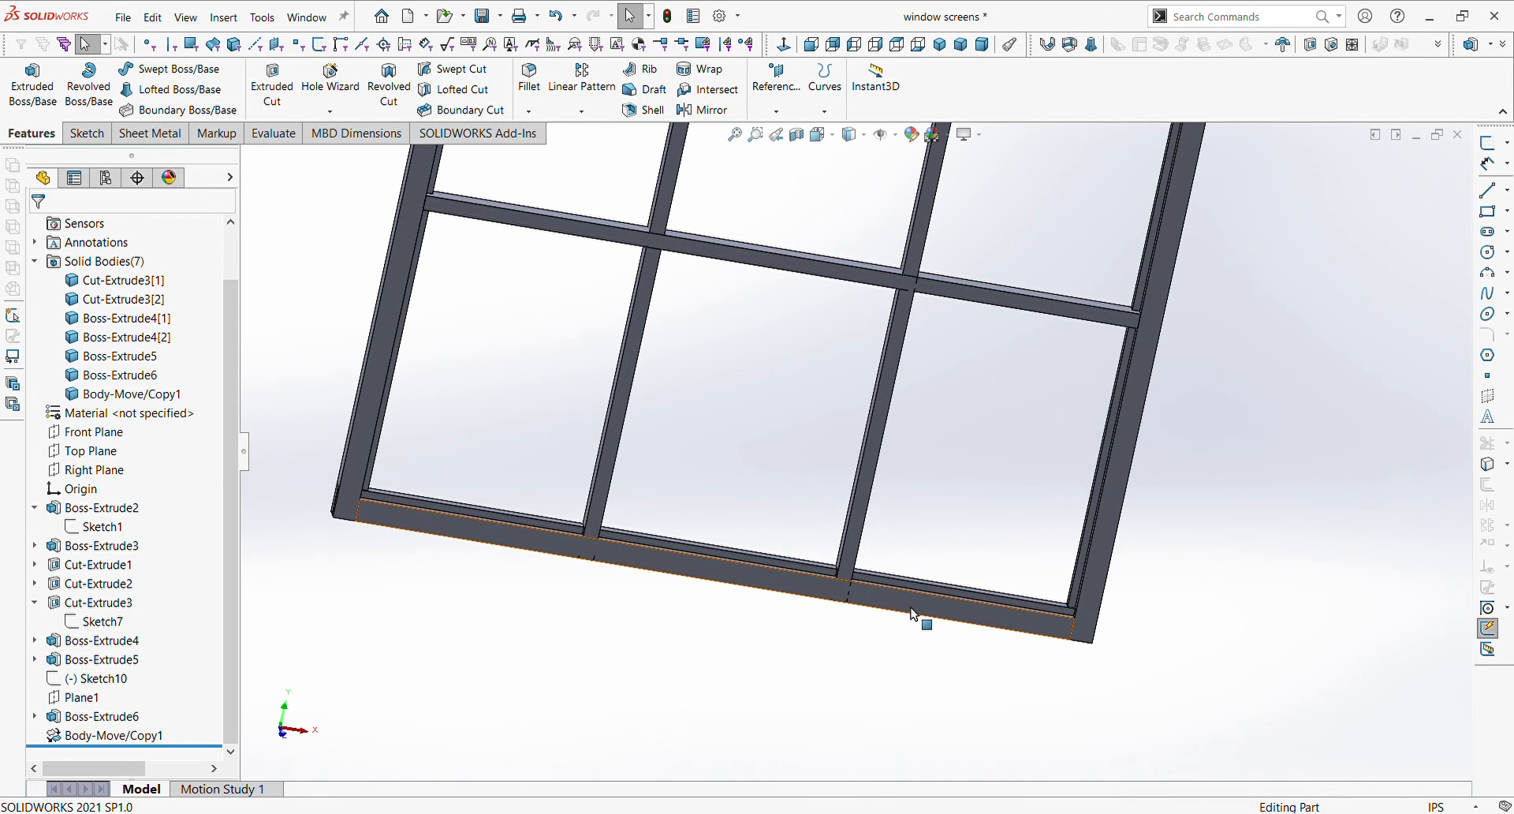
- Start a sketch on the bottom rail's front face and view it straight on
click(912, 616)
click(984, 563)
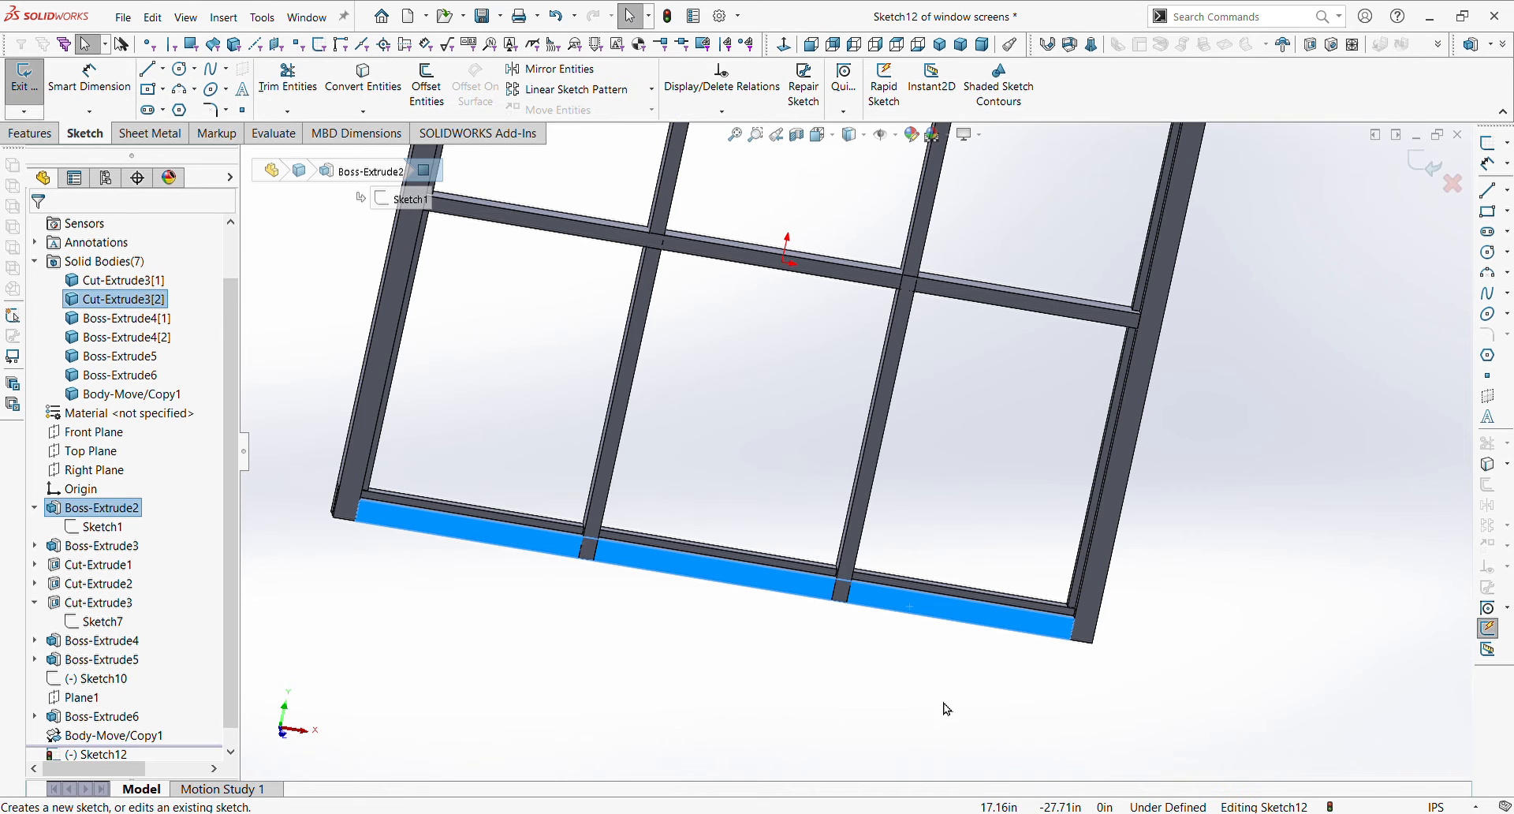
key(ctrl+8)
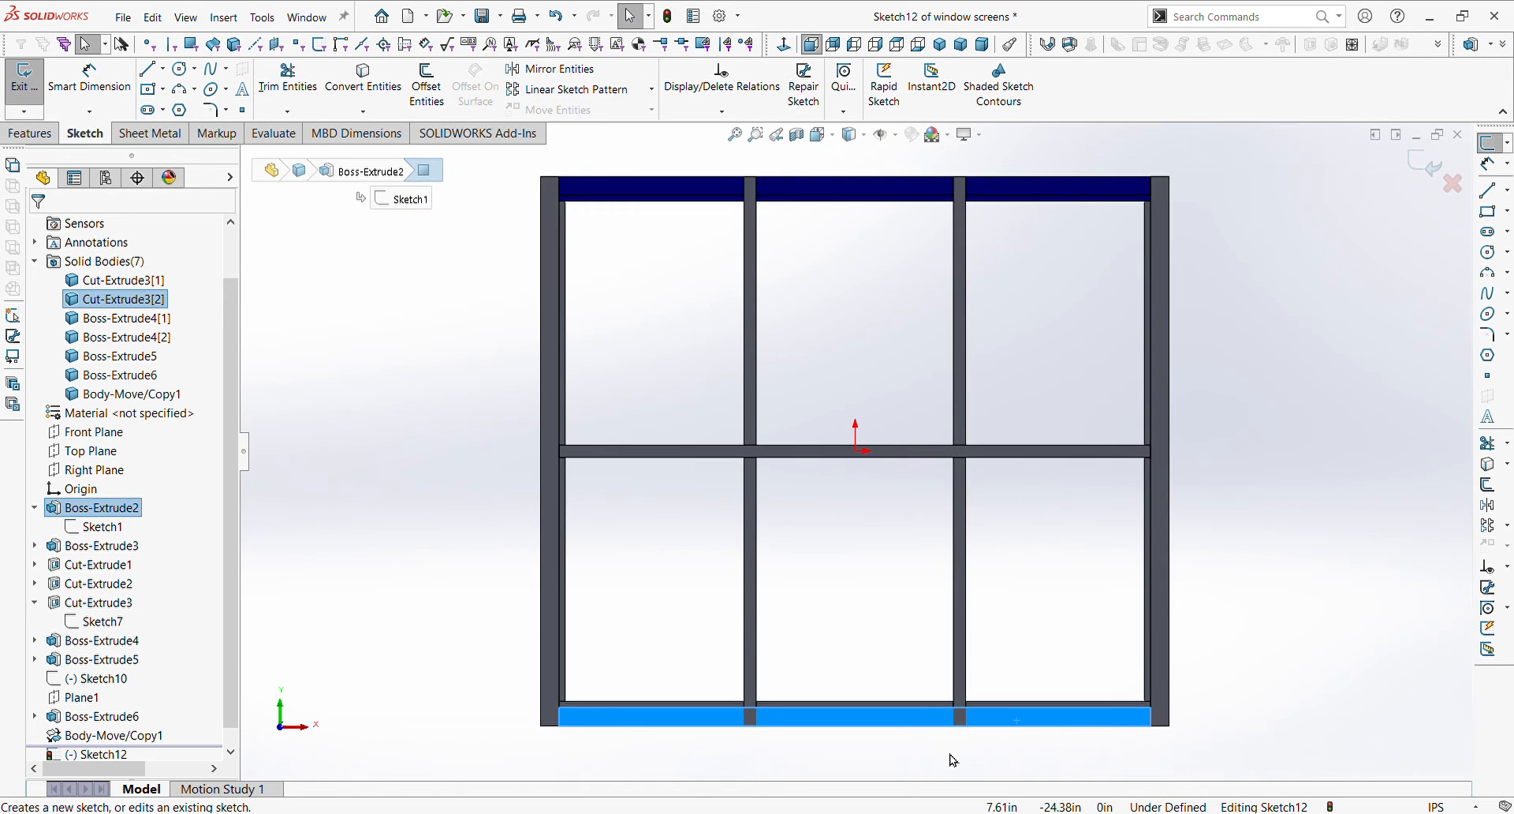
click(953, 759)
scroll(950, 725, down, 5)
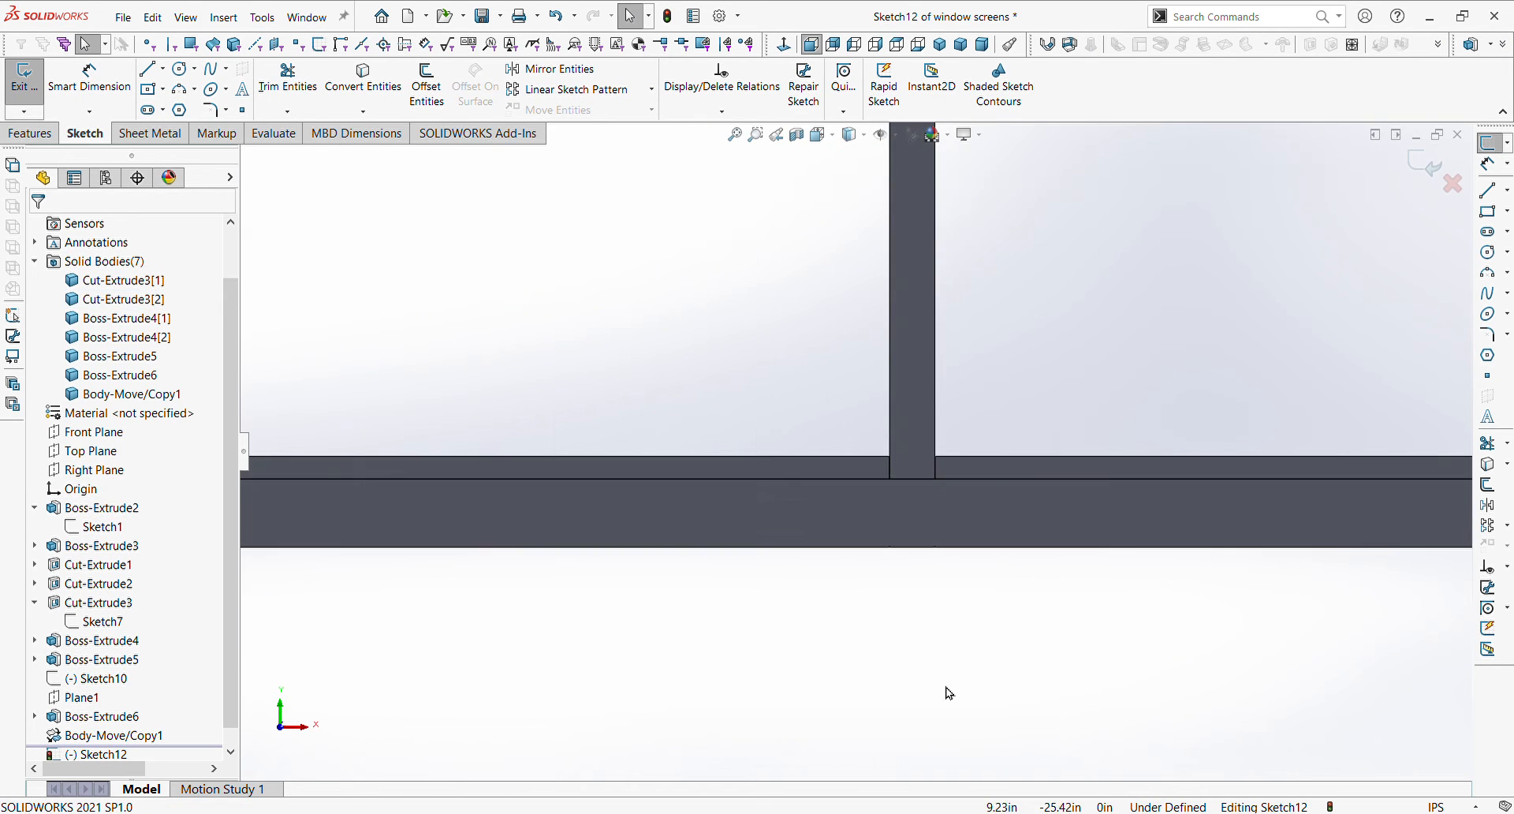
click(1489, 212)
scroll(1055, 463, down, 3)
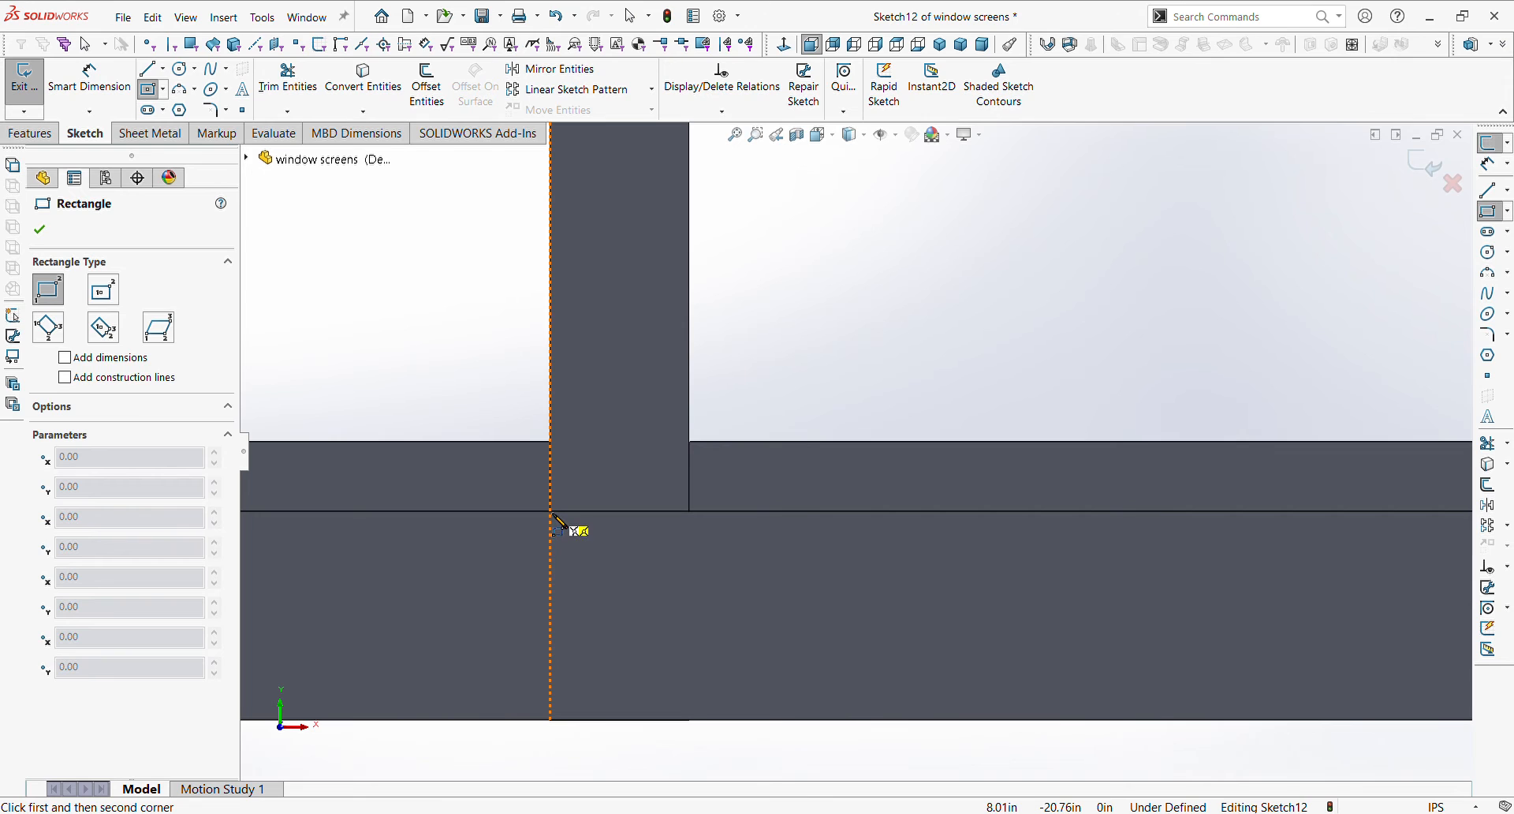
click(552, 512)
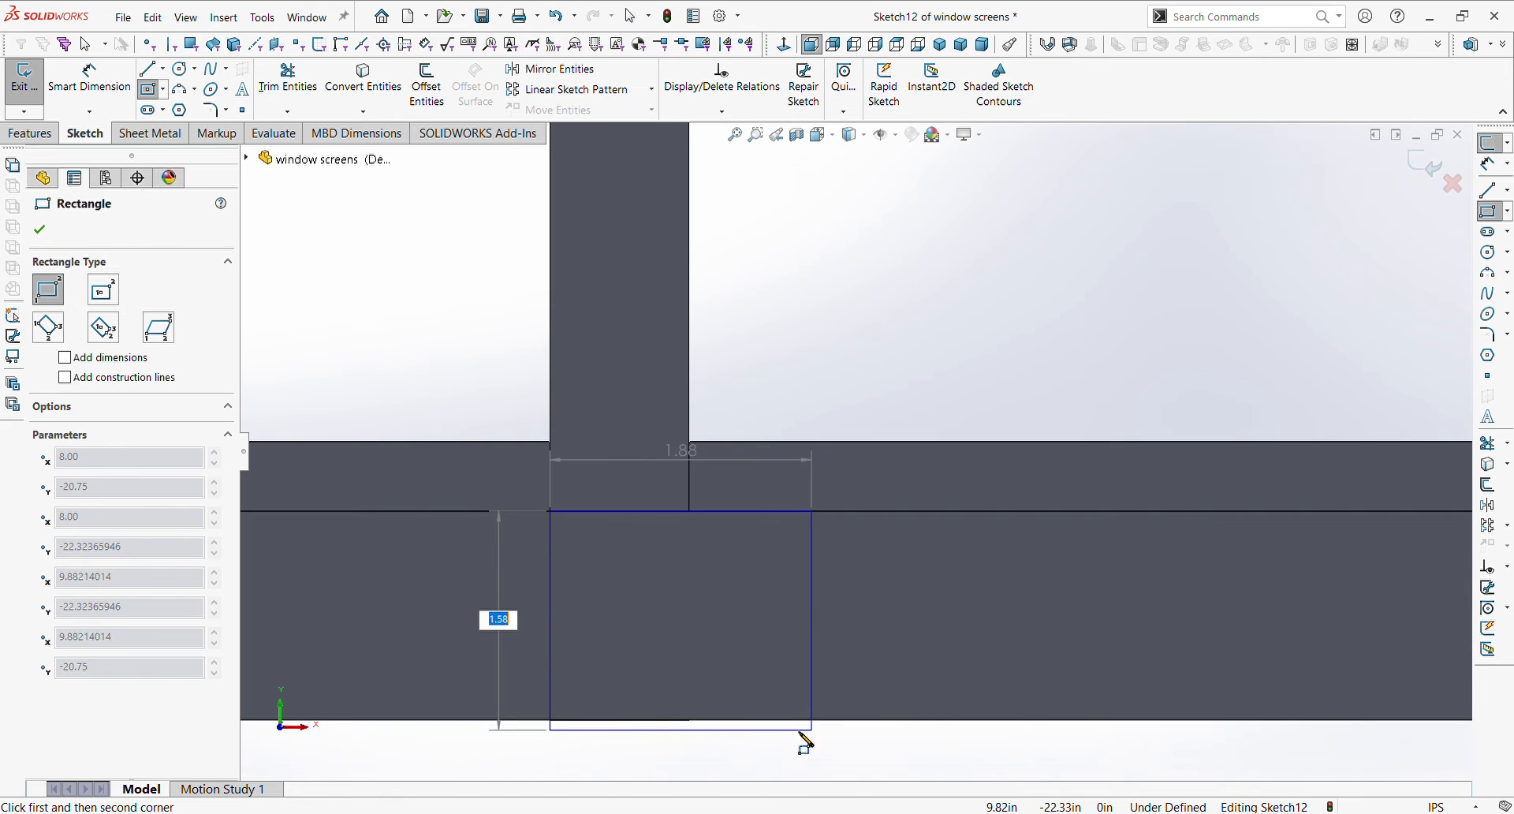
mouse_move(841, 712)
middle_down()
mouse_move(844, 581)
mouse_move(833, 602)
mouse_move(888, 602)
mouse_move(913, 548)
middle_up()
scroll(833, 611, up, 3)
key(Escape)
scroll(743, 533, up, 1)
scroll(745, 534, down, 2)
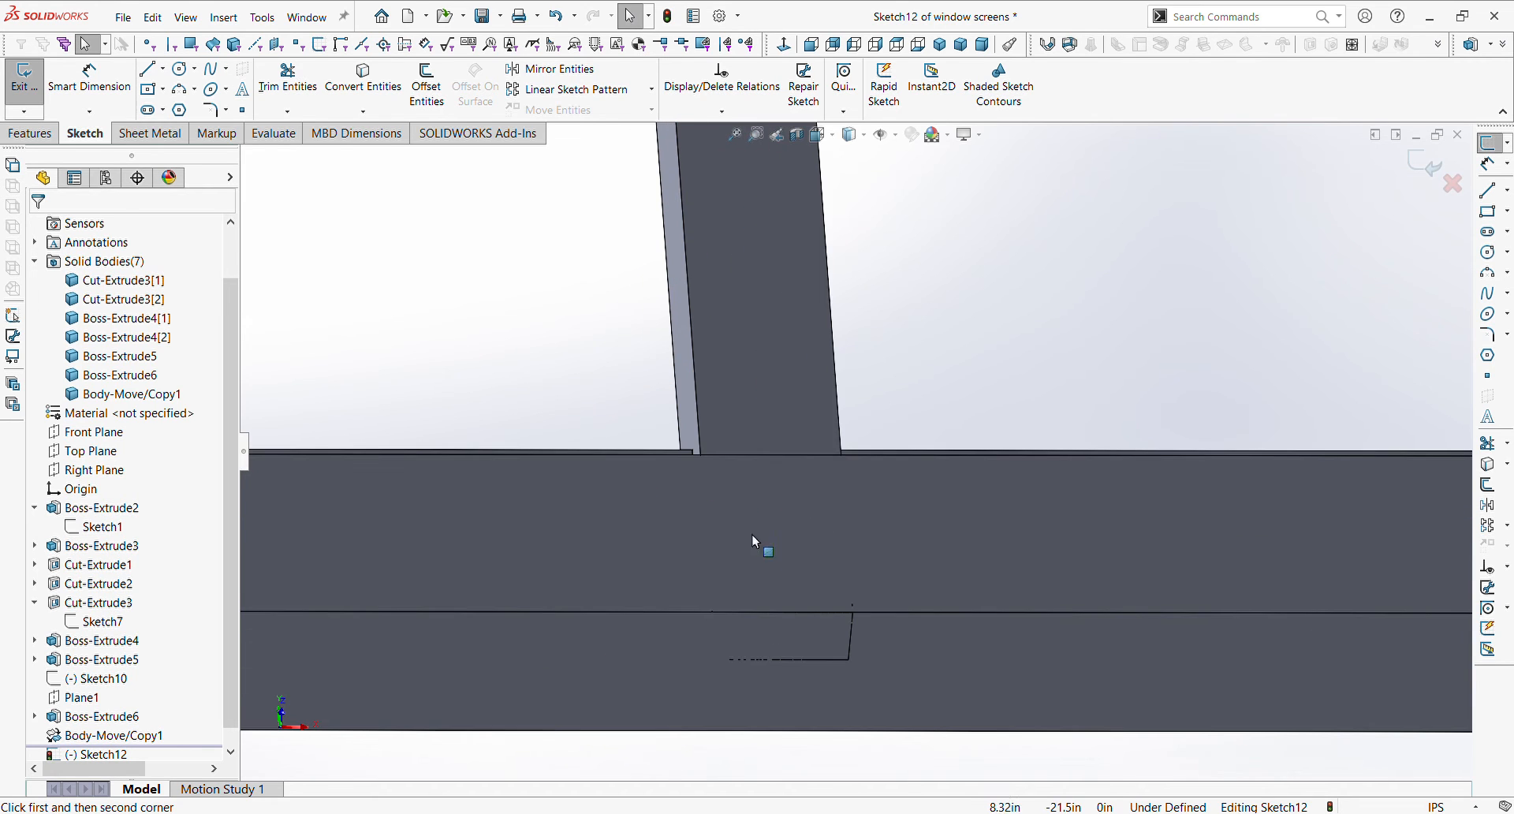
click(899, 557)
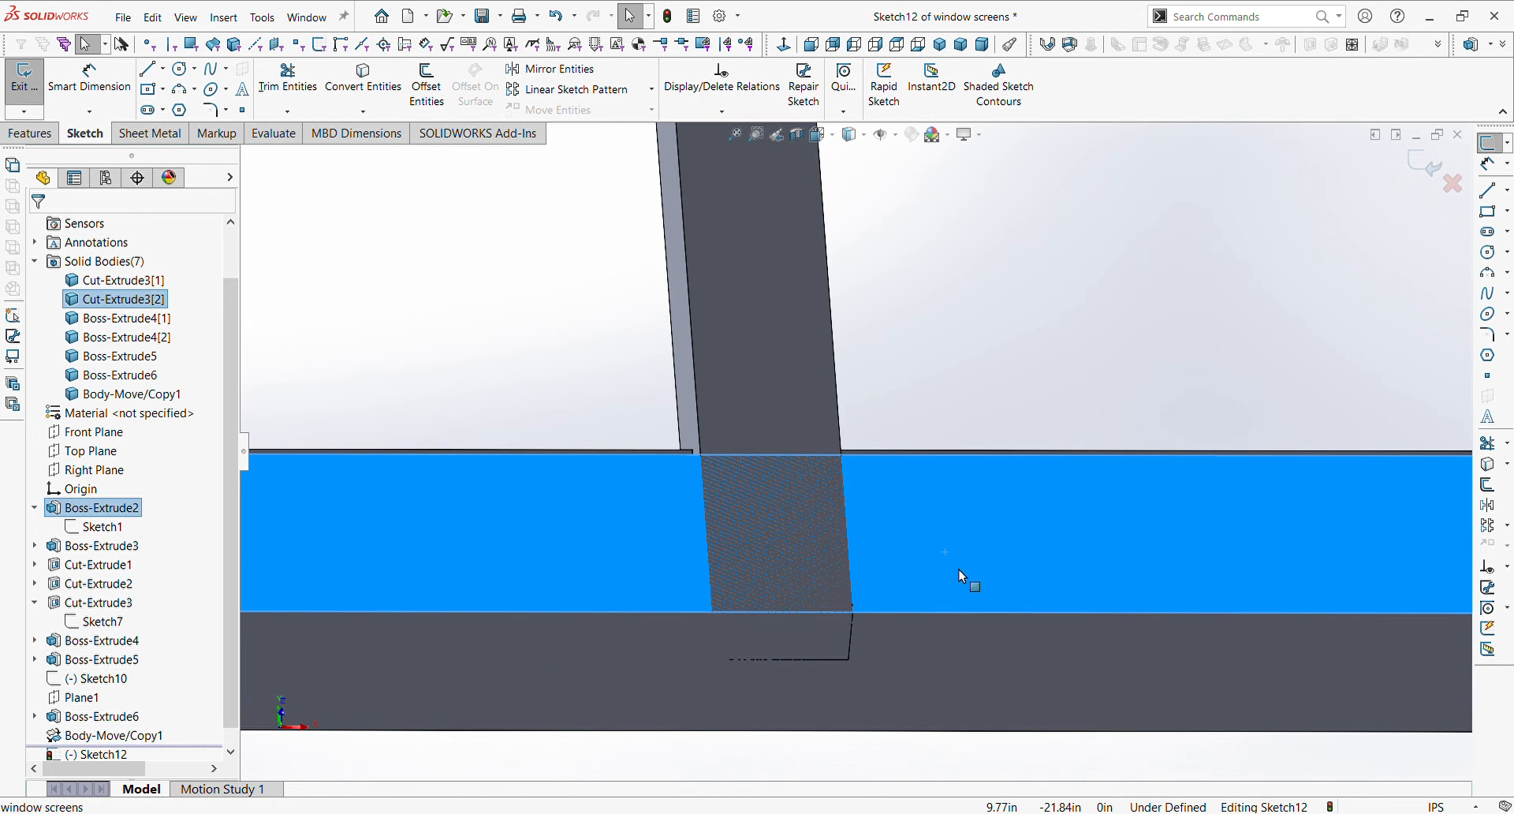
click(987, 430)
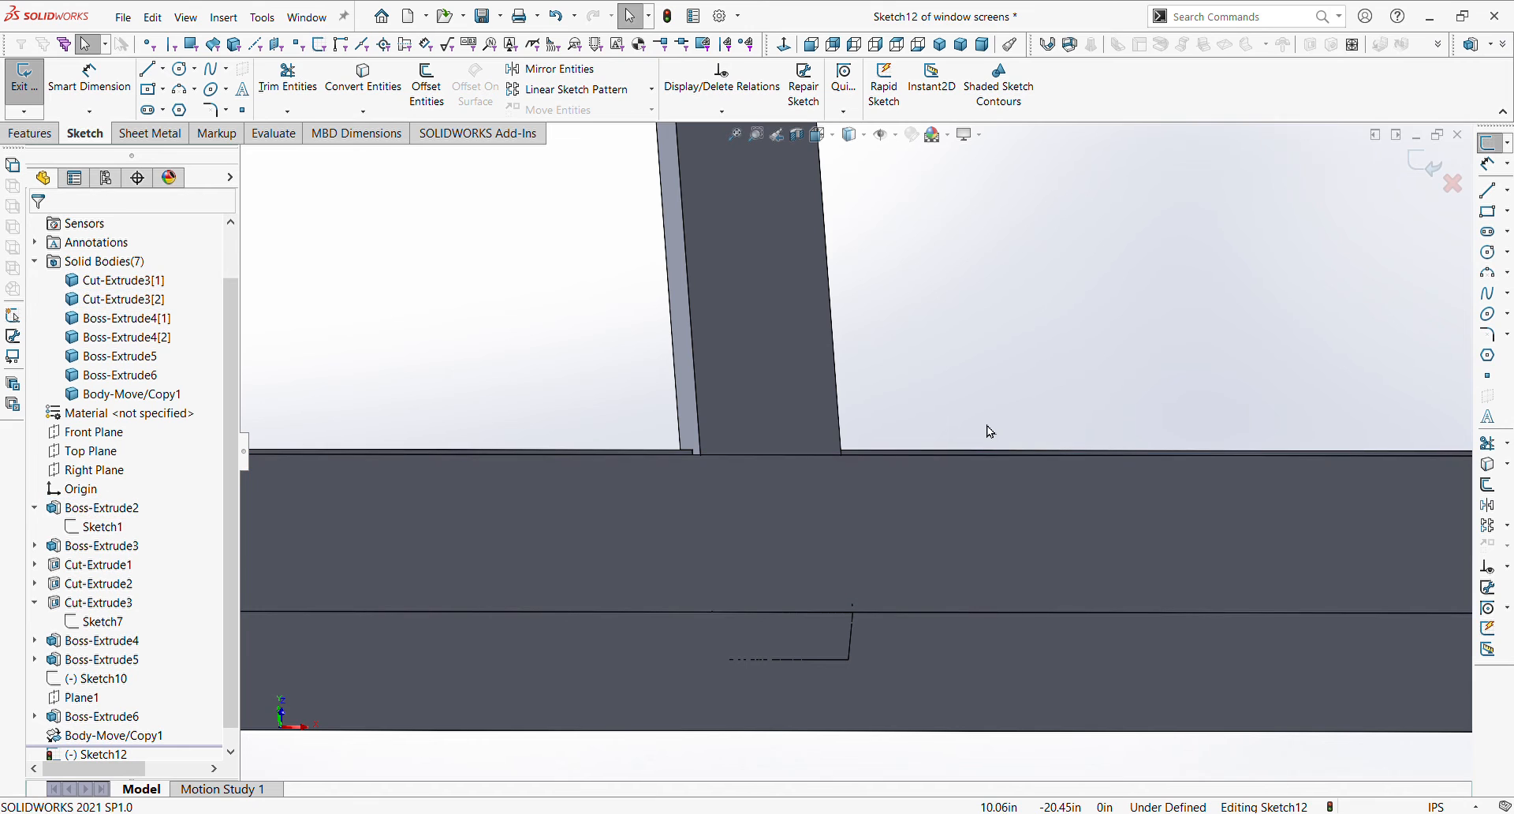
- Sketch a corner rectangle about 1 in wide across the right-hand vertical bar, a little above the bottom rail
key(ctrl+1)
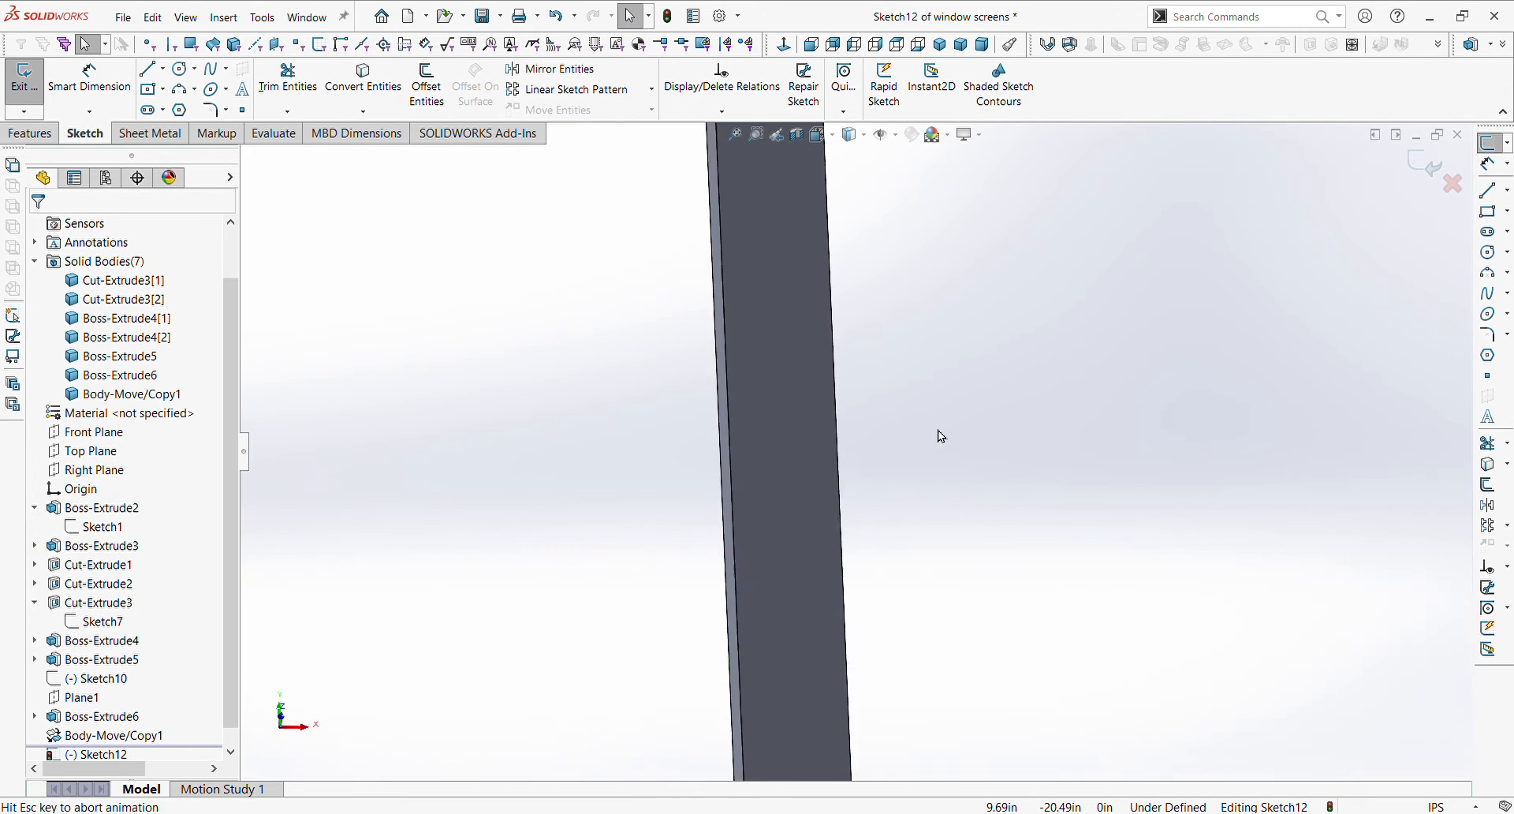
scroll(1048, 665, down, 4)
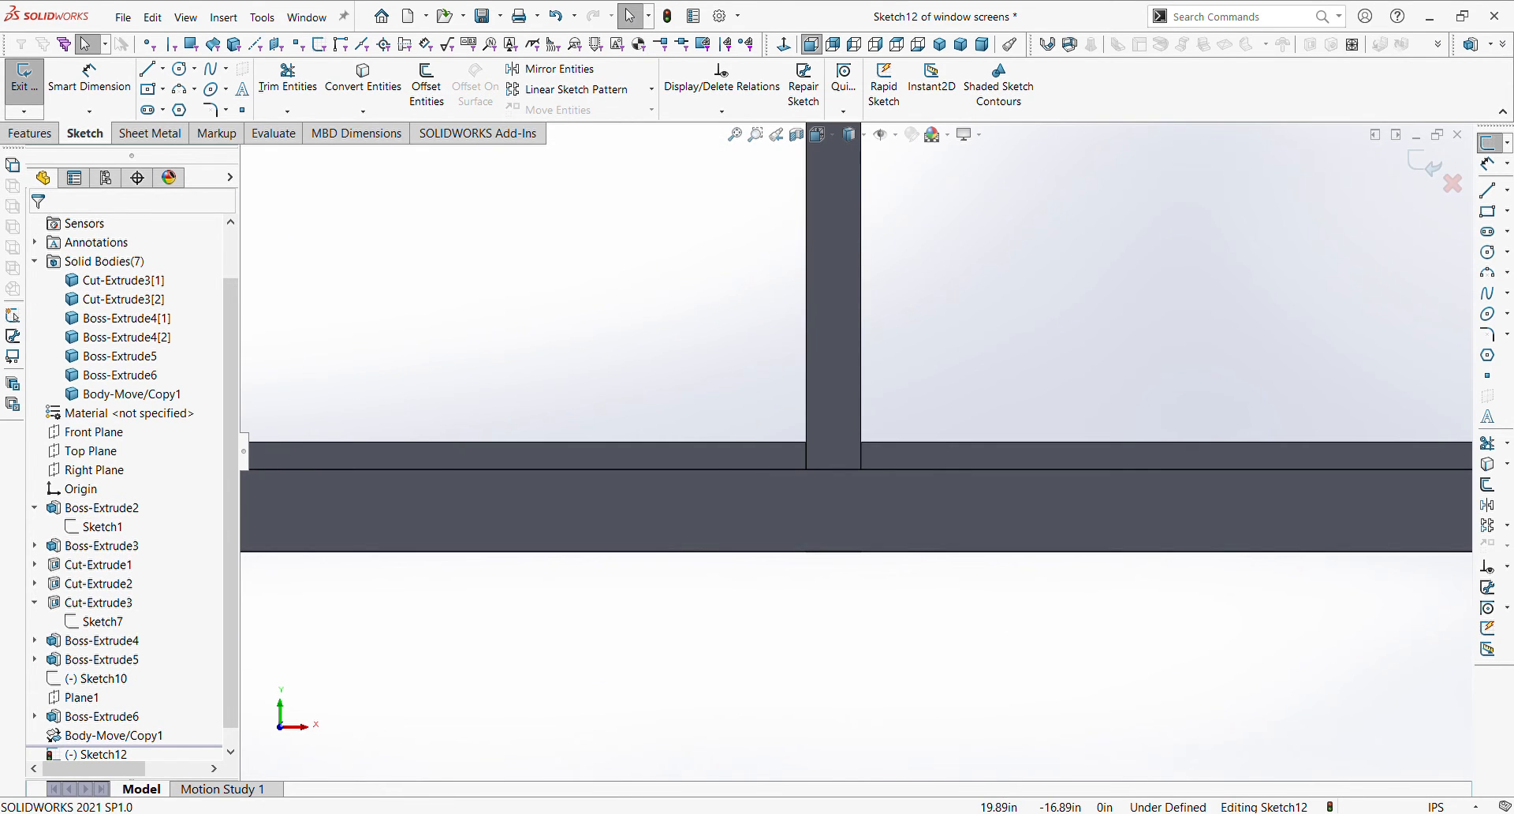
click(1488, 211)
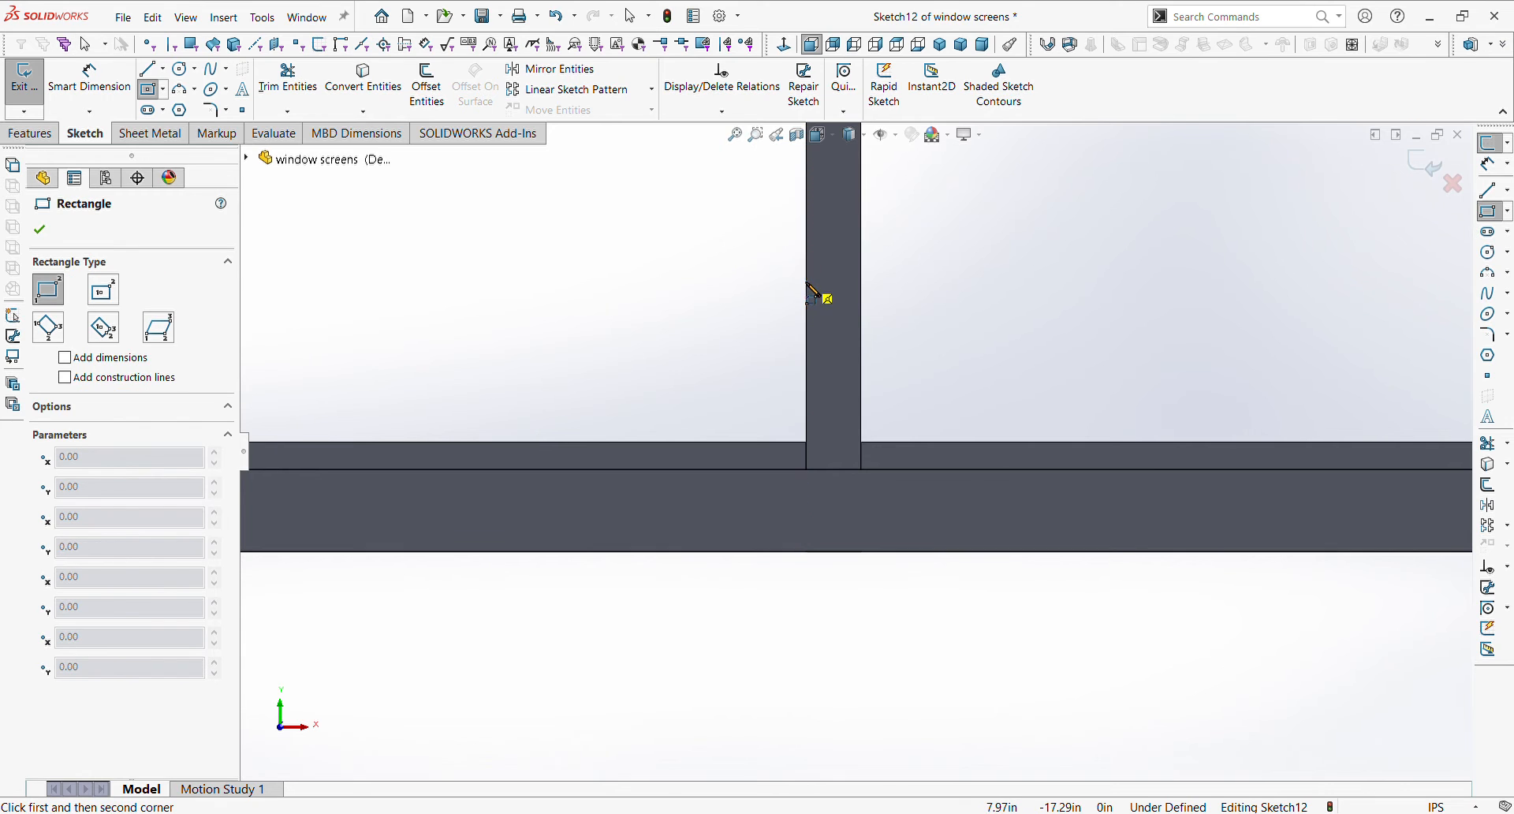
click(805, 281)
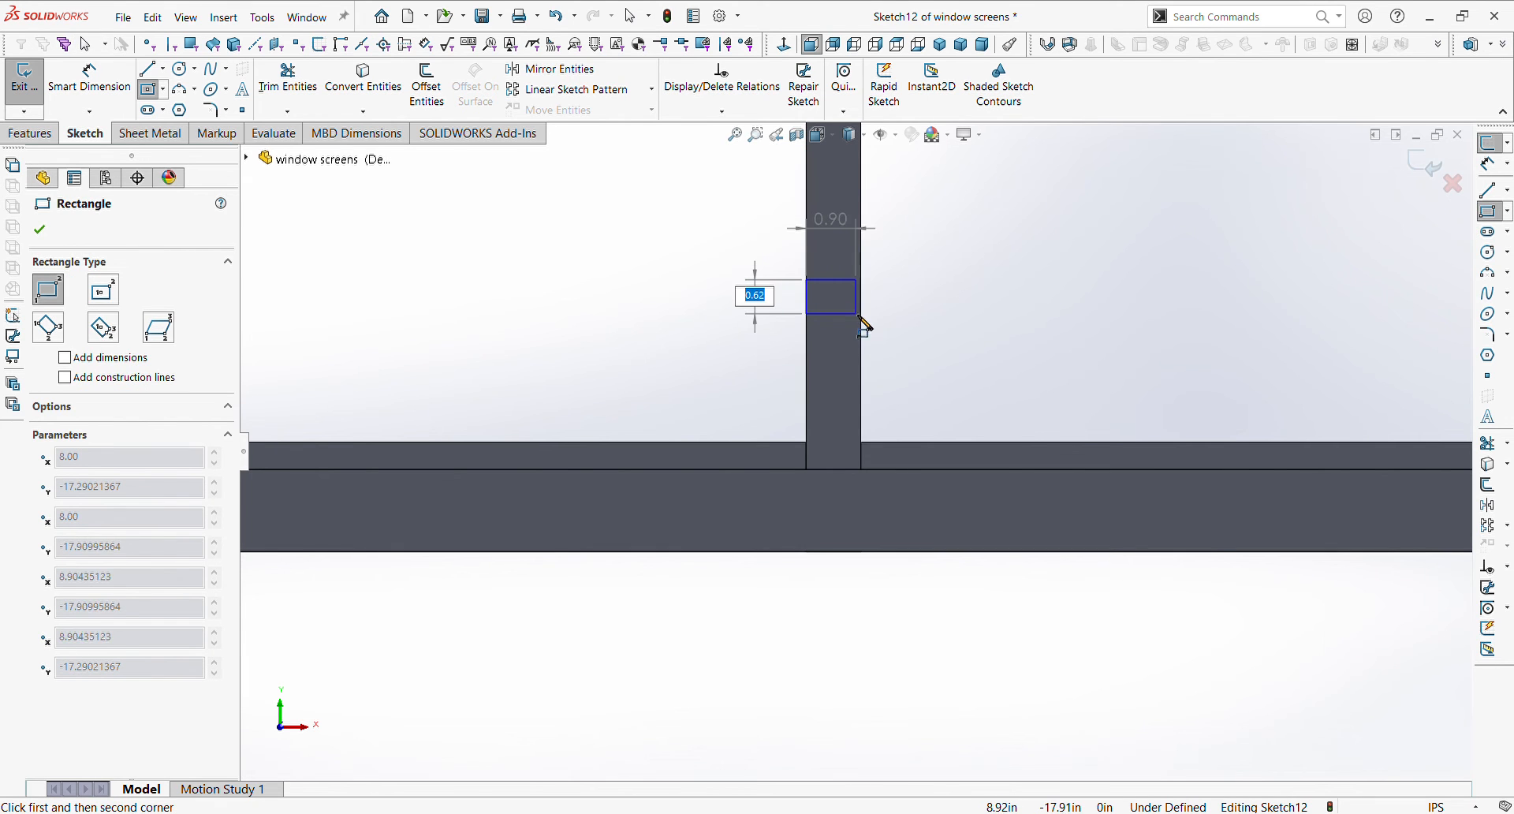
click(862, 369)
key(Escape)
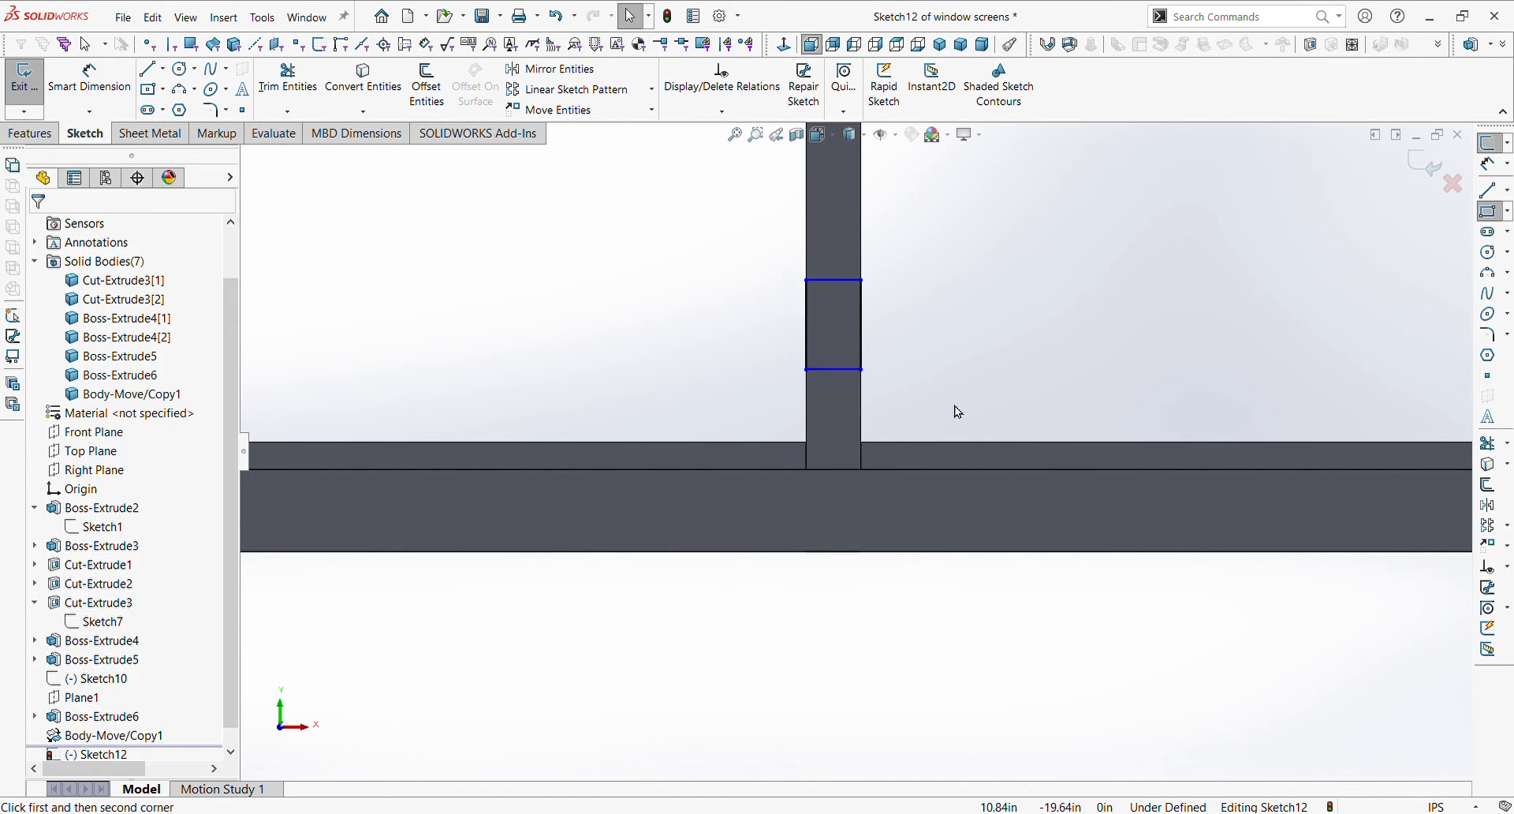
- Stretch the rectangle's bottom end below the bottom rail and lower its top line to just above the rail
drag(862, 375, 898, 634)
click(1026, 663)
scroll(851, 312, down, 2)
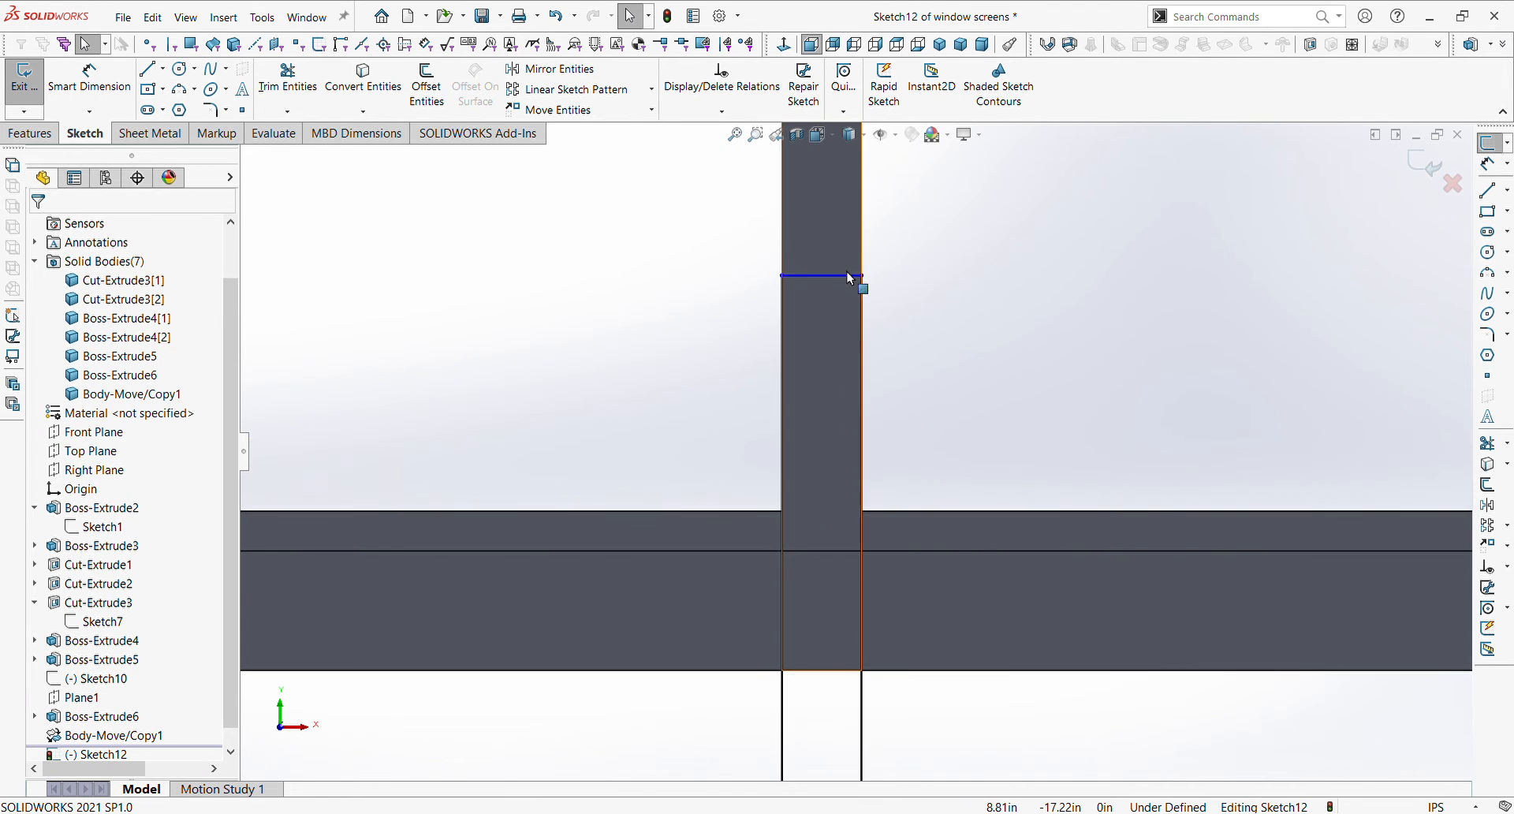
drag(845, 276, 852, 541)
drag(843, 440, 843, 441)
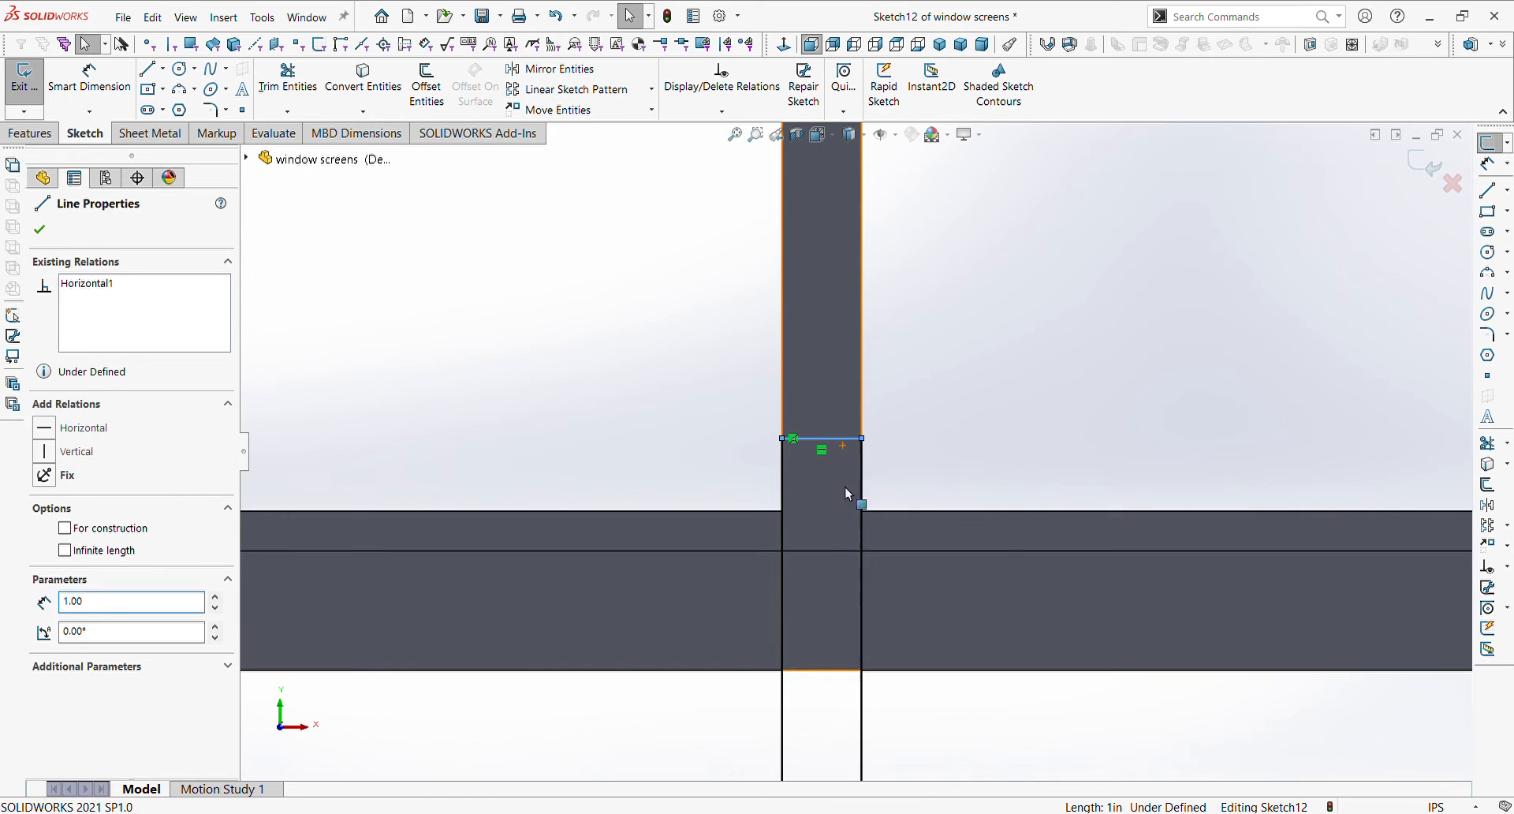
- Try a Perpendicular relation between the rectangle's top line and the upper edge of the bottom rail's front face, and delete it
key(a)
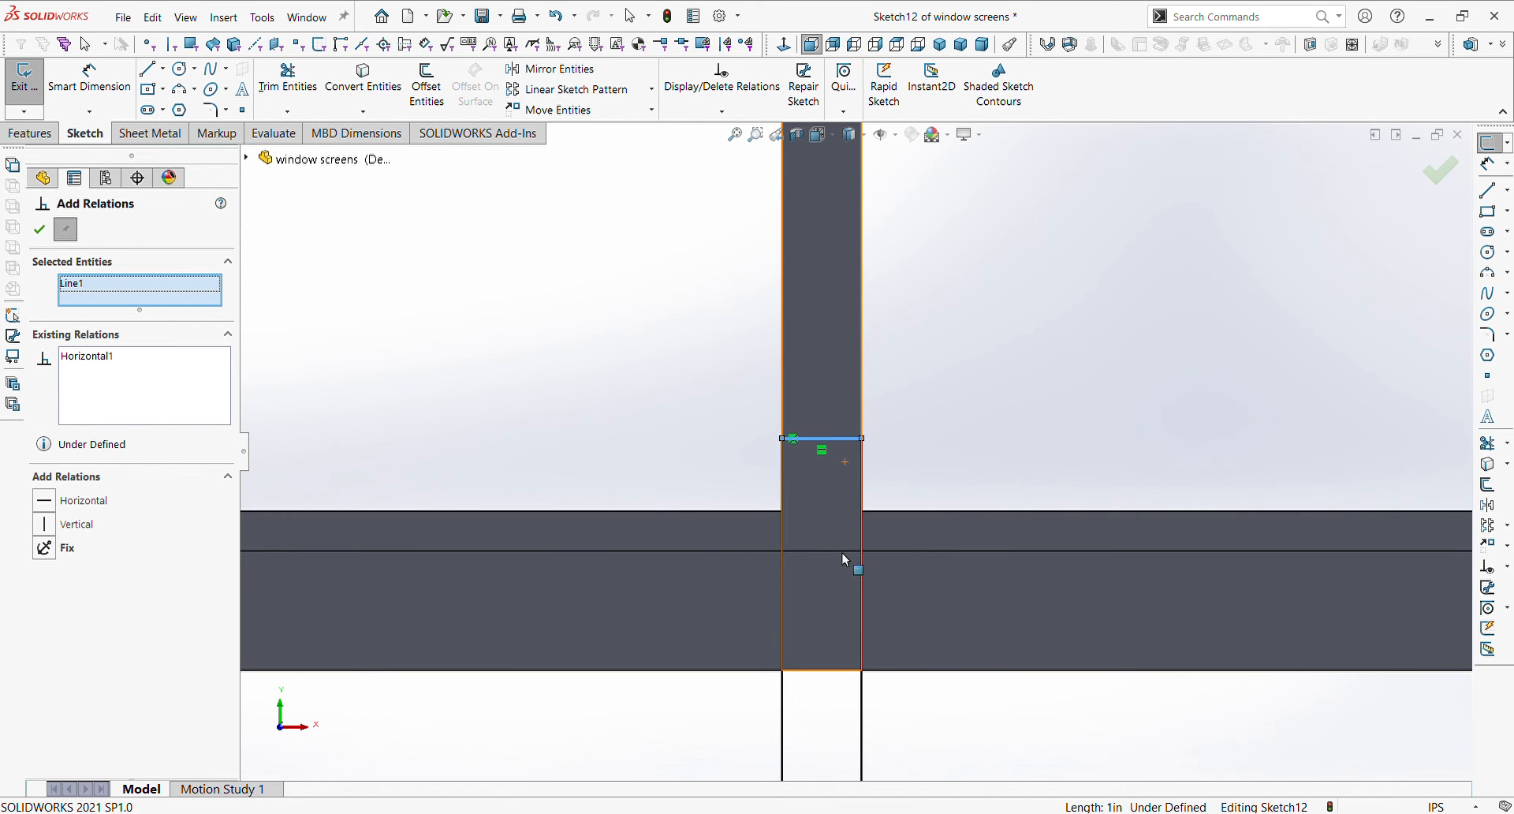
mouse_move(842, 552)
middle_down()
mouse_move(746, 571)
mouse_move(760, 581)
middle_up()
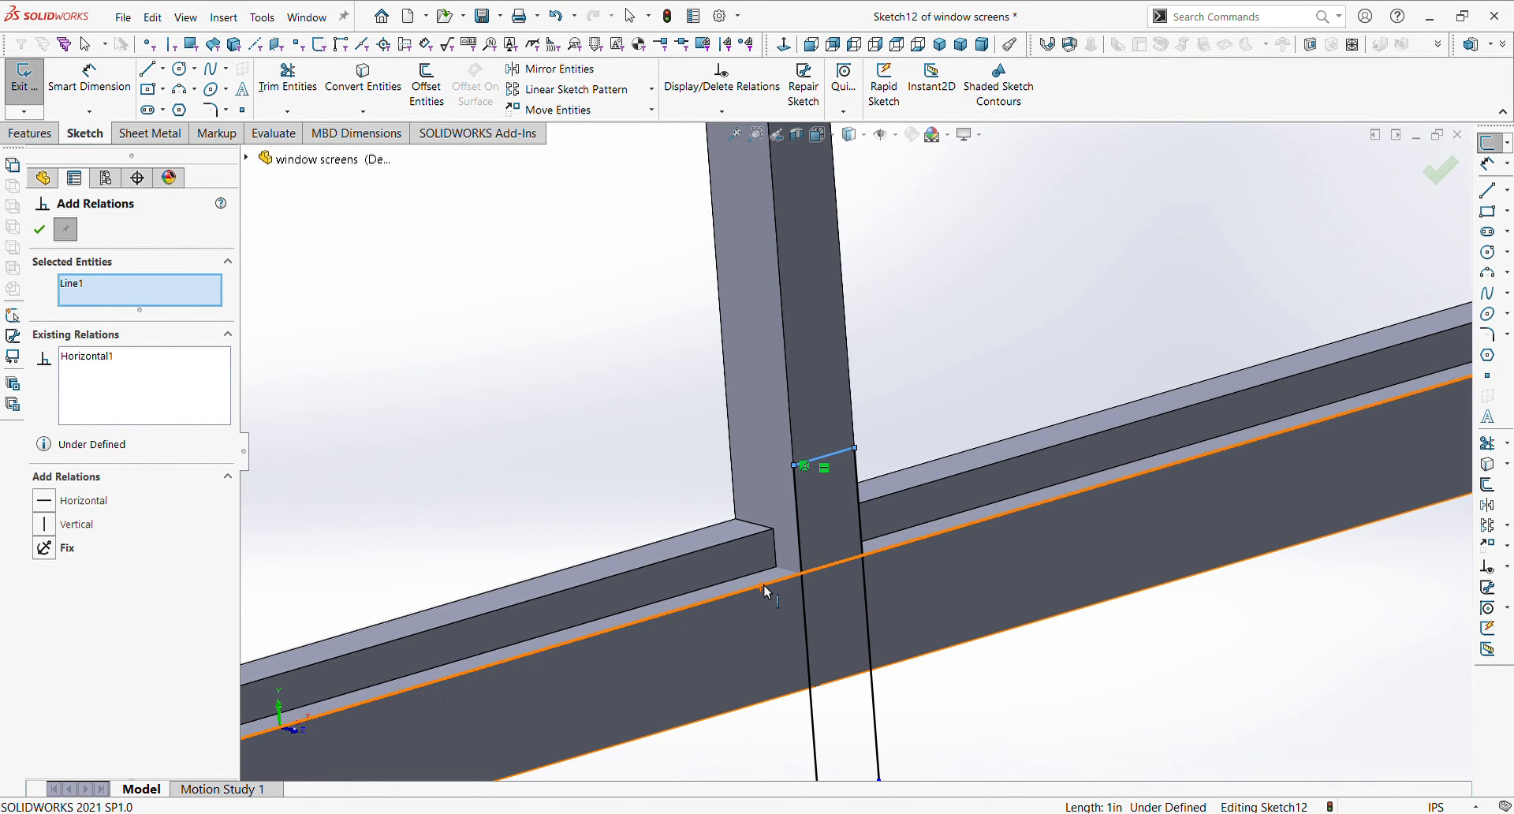
click(763, 584)
click(68, 540)
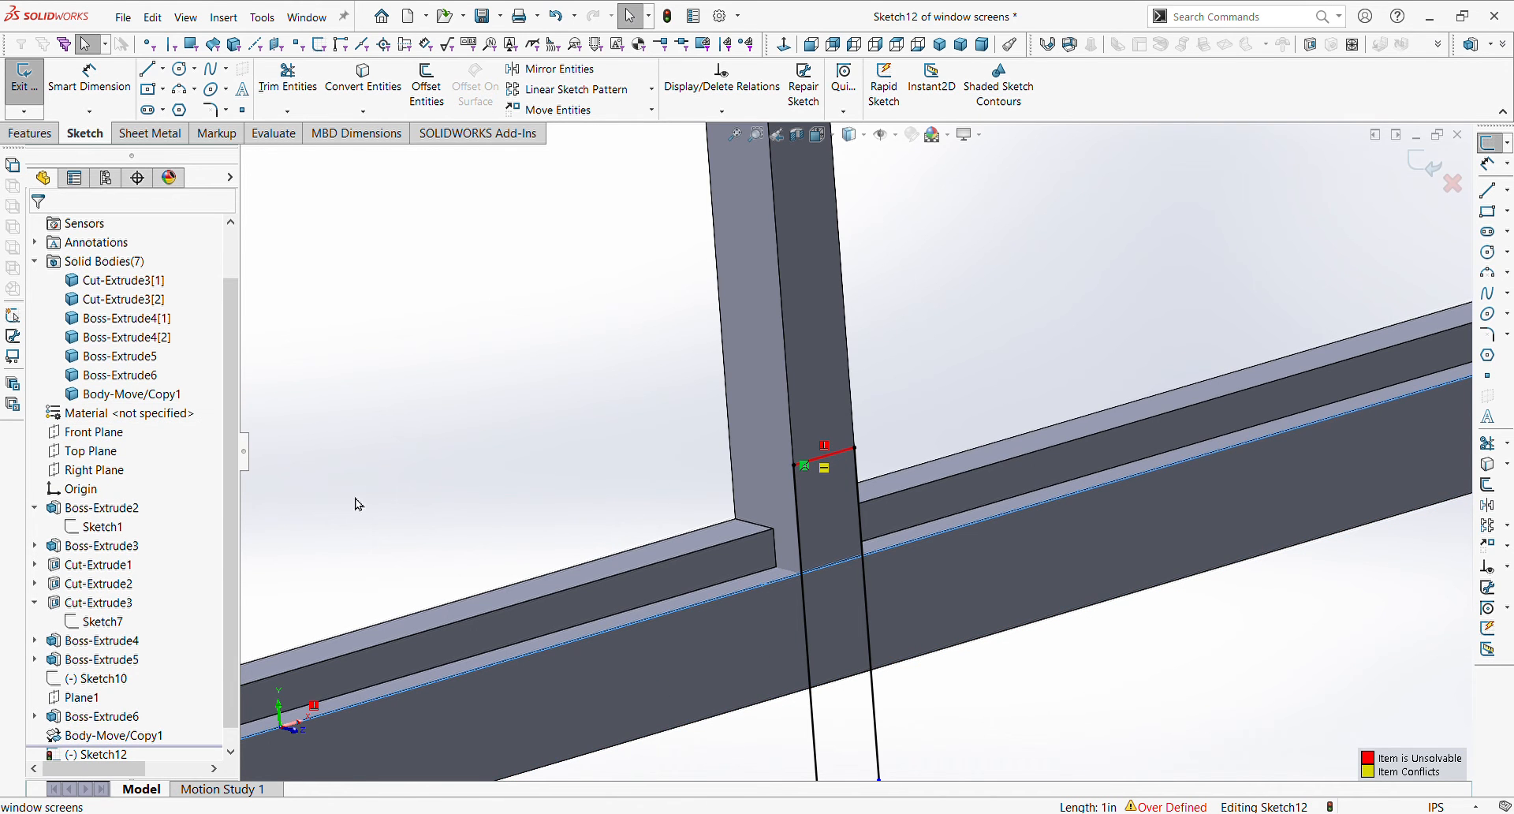
click(843, 455)
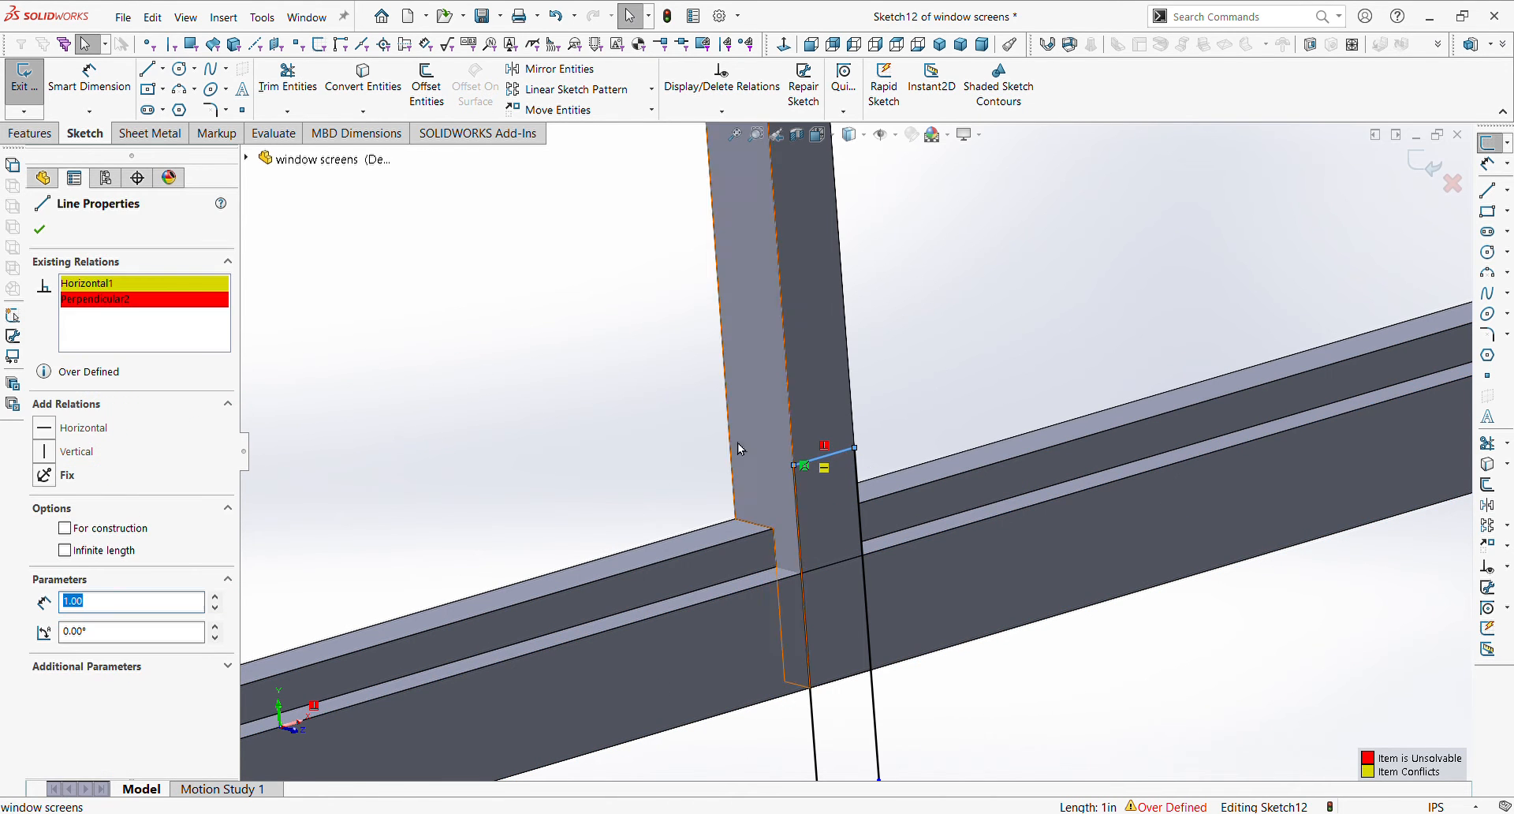
click(128, 304)
key(Delete)
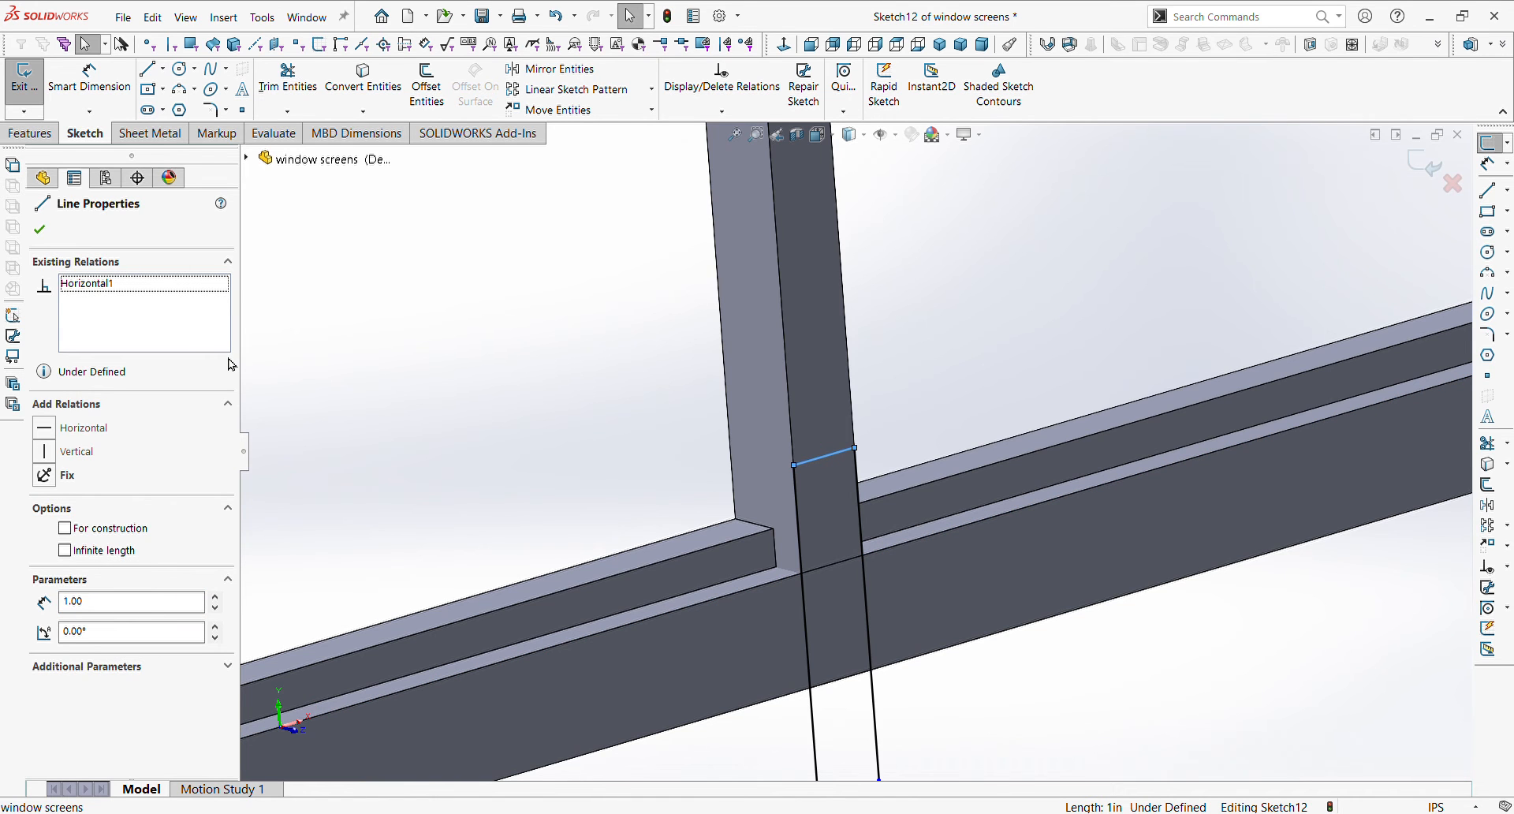
key(Escape)
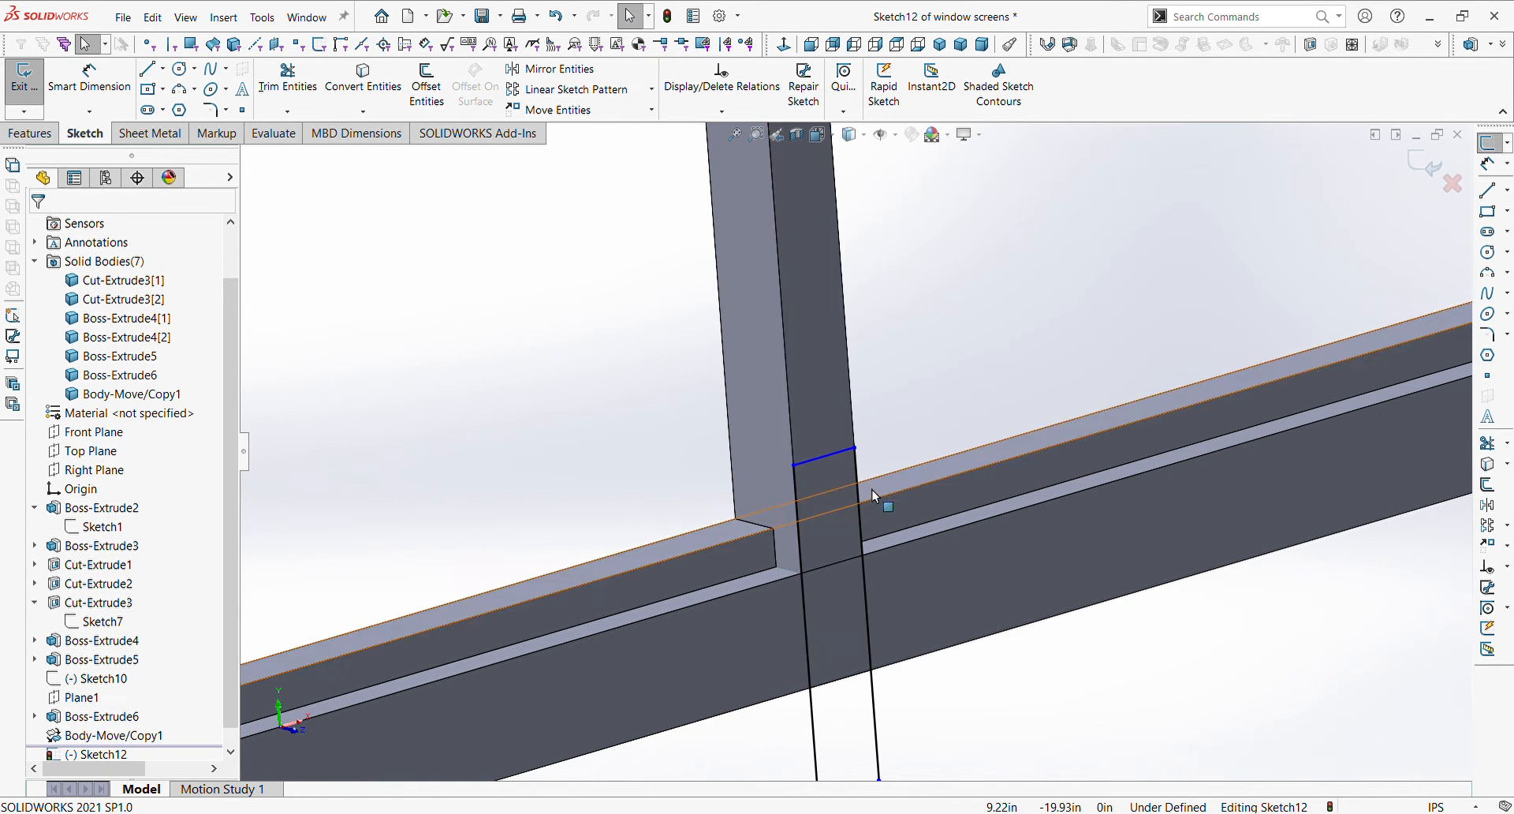
- Make the rectangle's top line collinear with the upper edge of the bottom rail's front face
click(825, 455)
key(a)
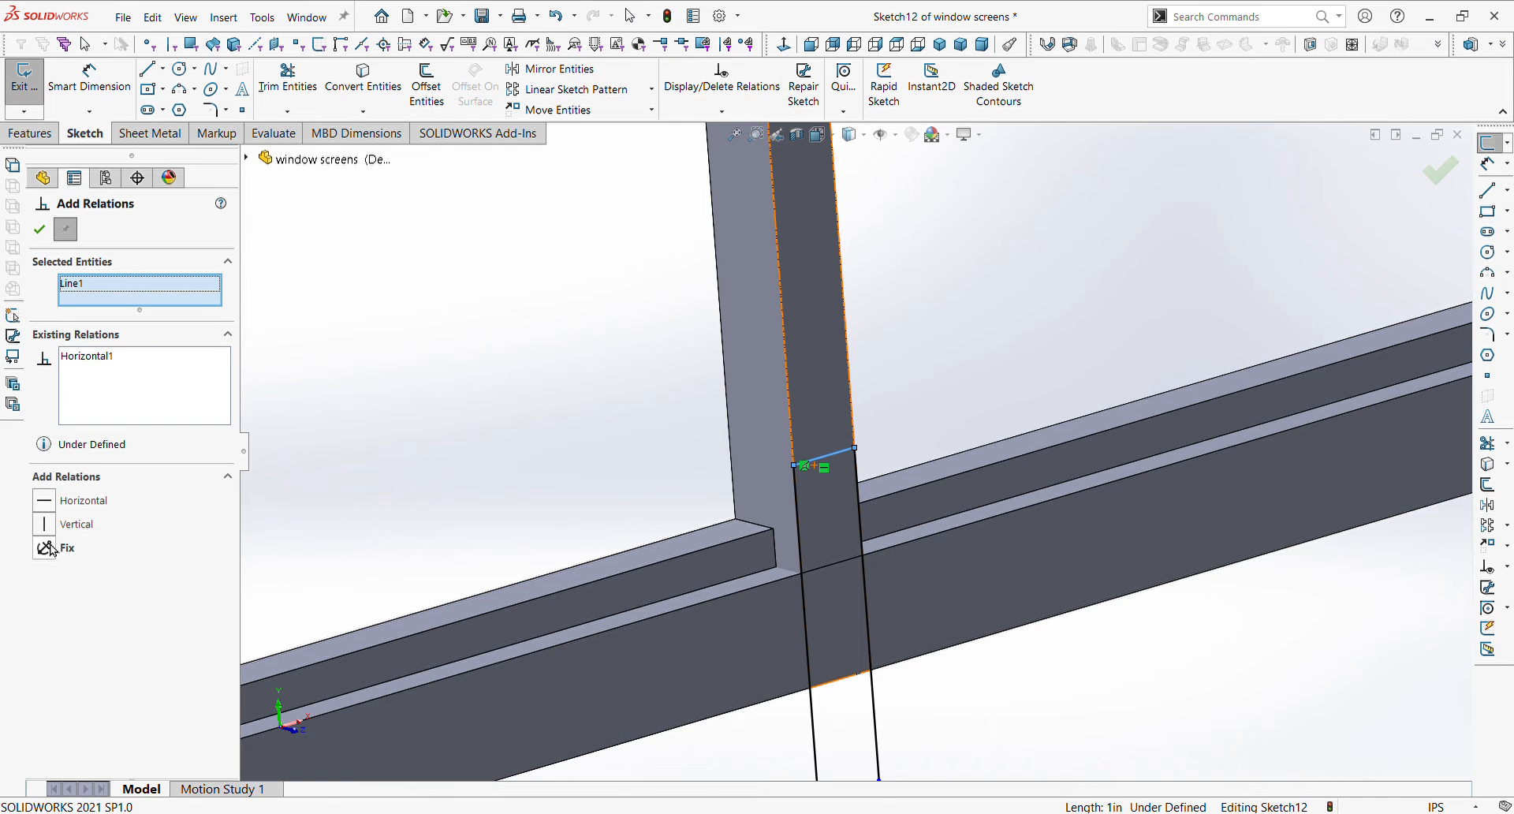
click(768, 584)
click(45, 517)
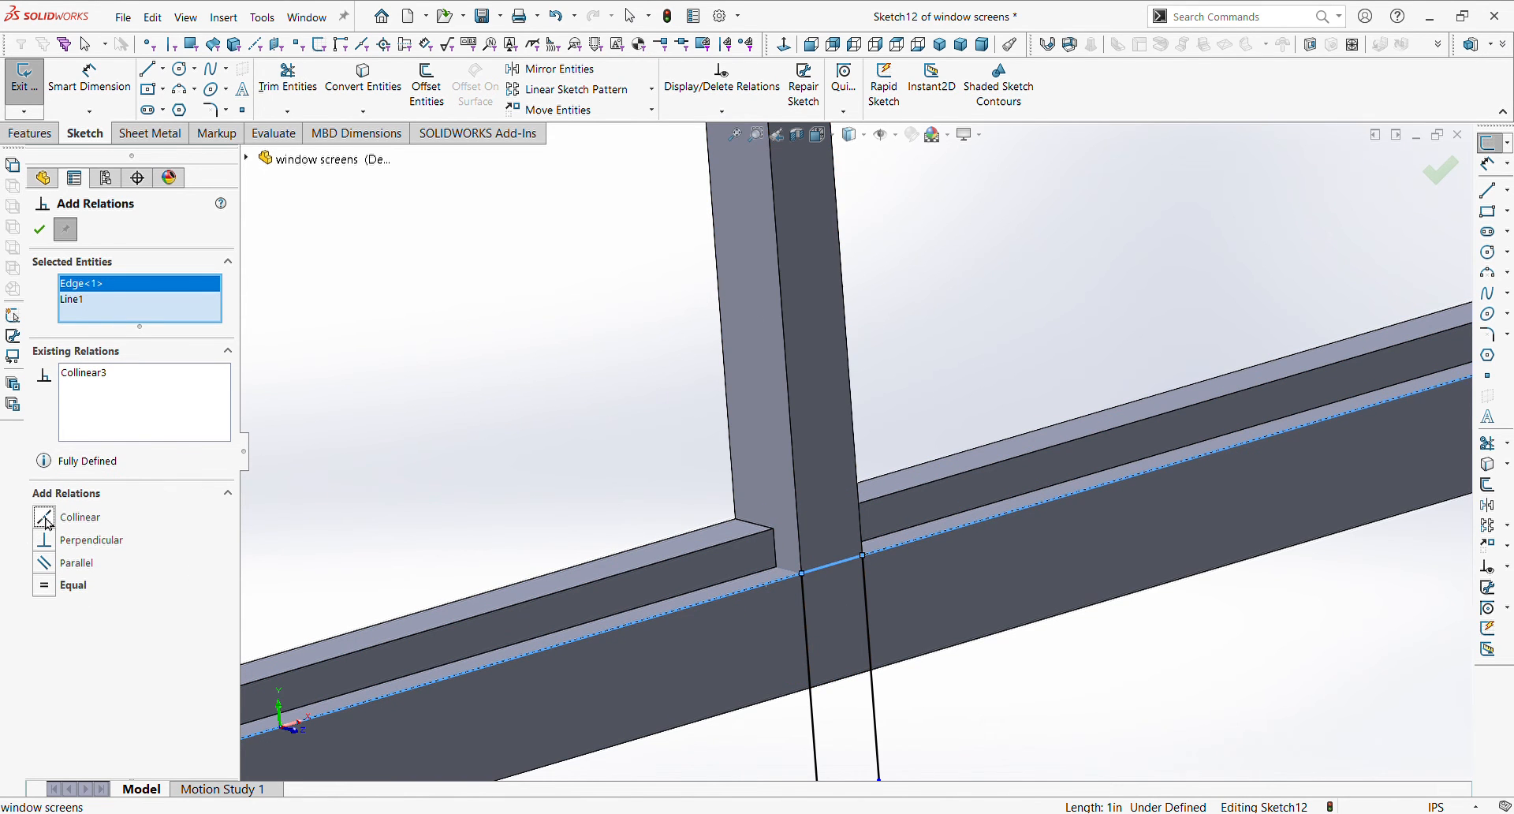
click(39, 229)
- Make the rectangle's bottom line collinear with the lower edge at the bottom rail
scroll(866, 580, up, 3)
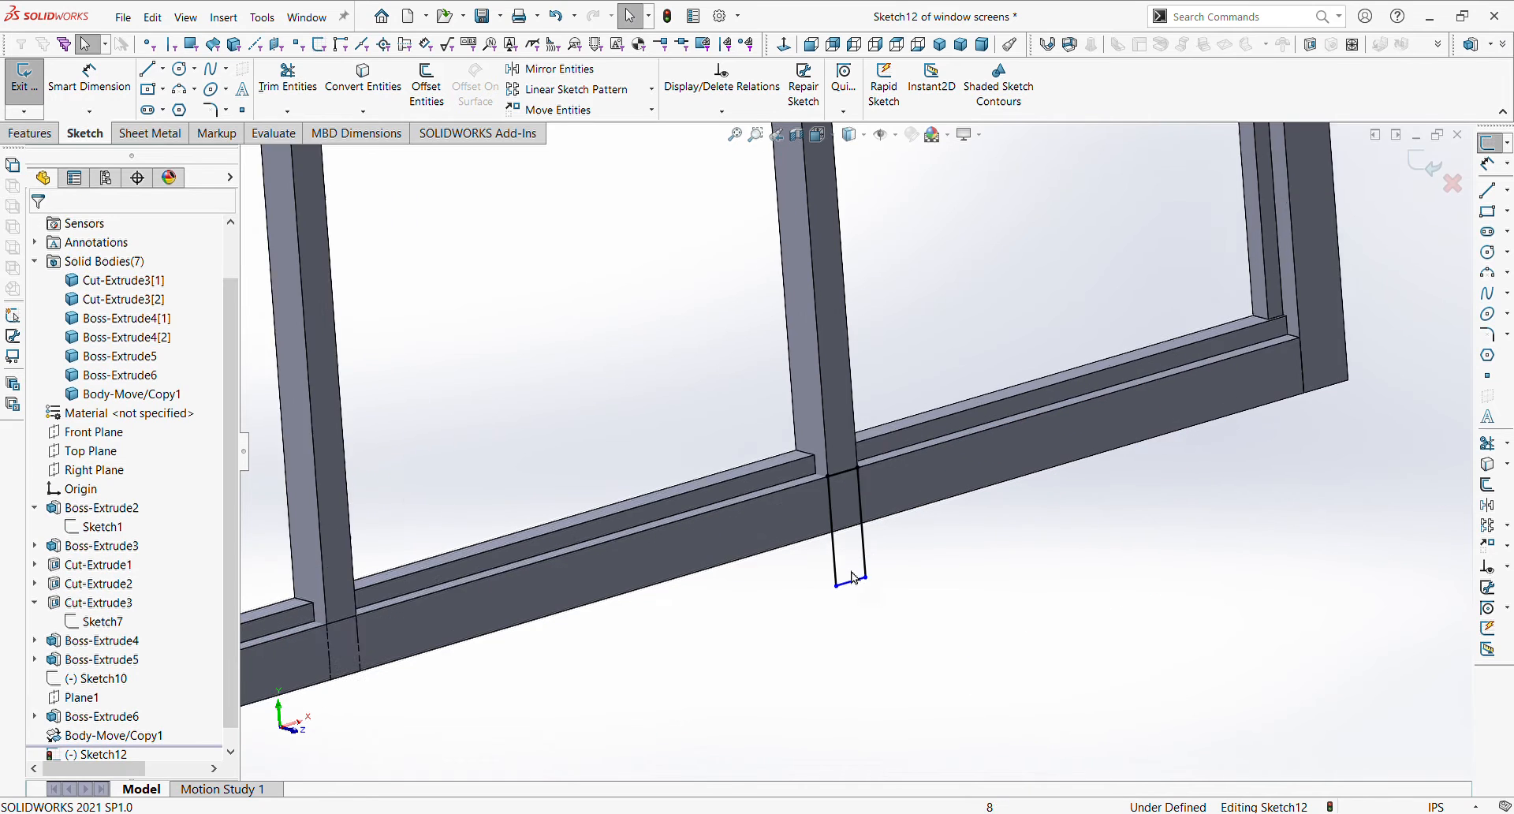
scroll(866, 579, down, 3)
click(866, 581)
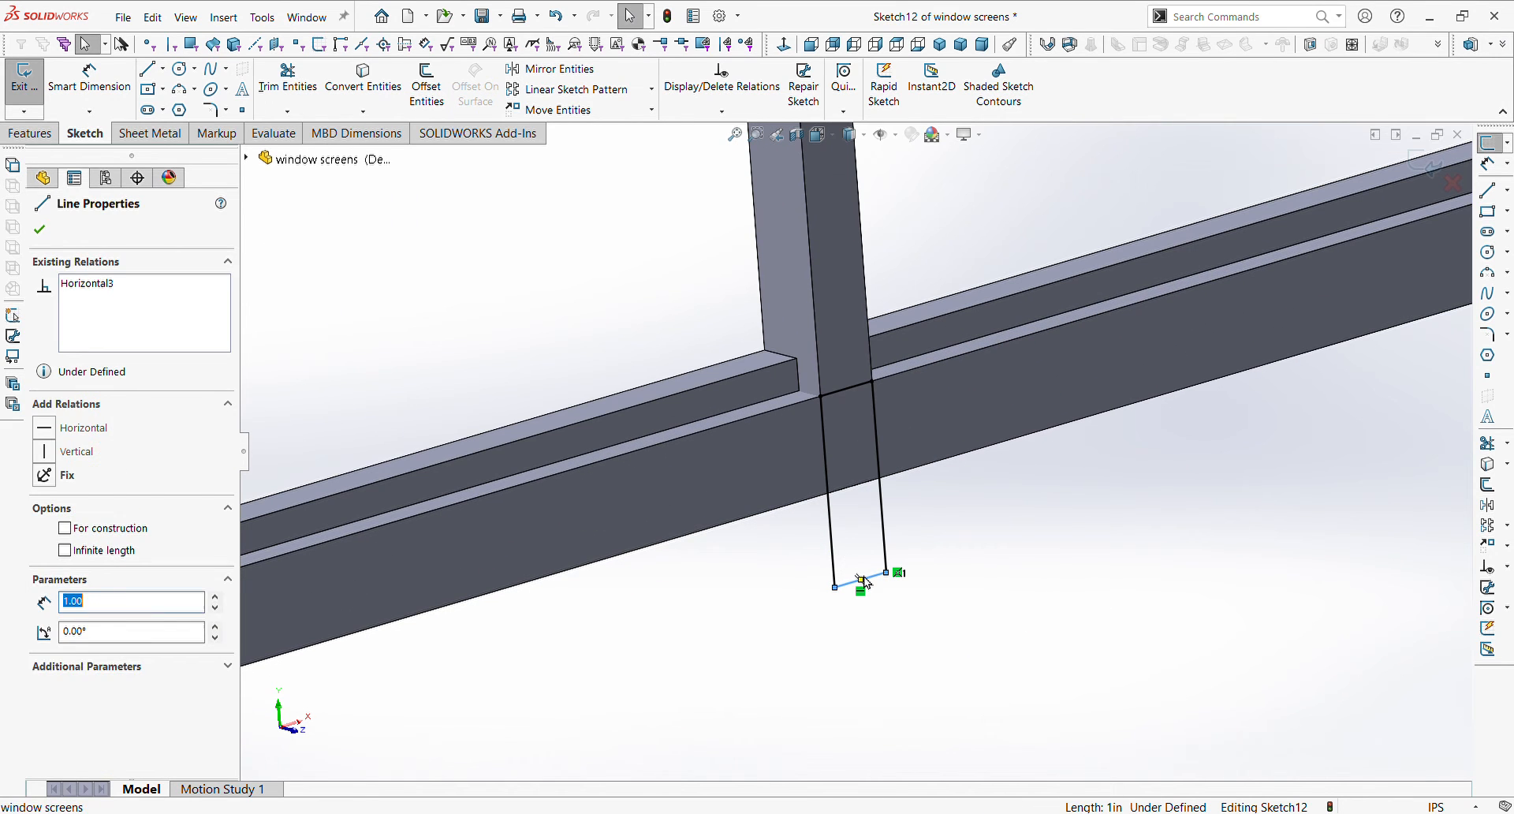
click(861, 492)
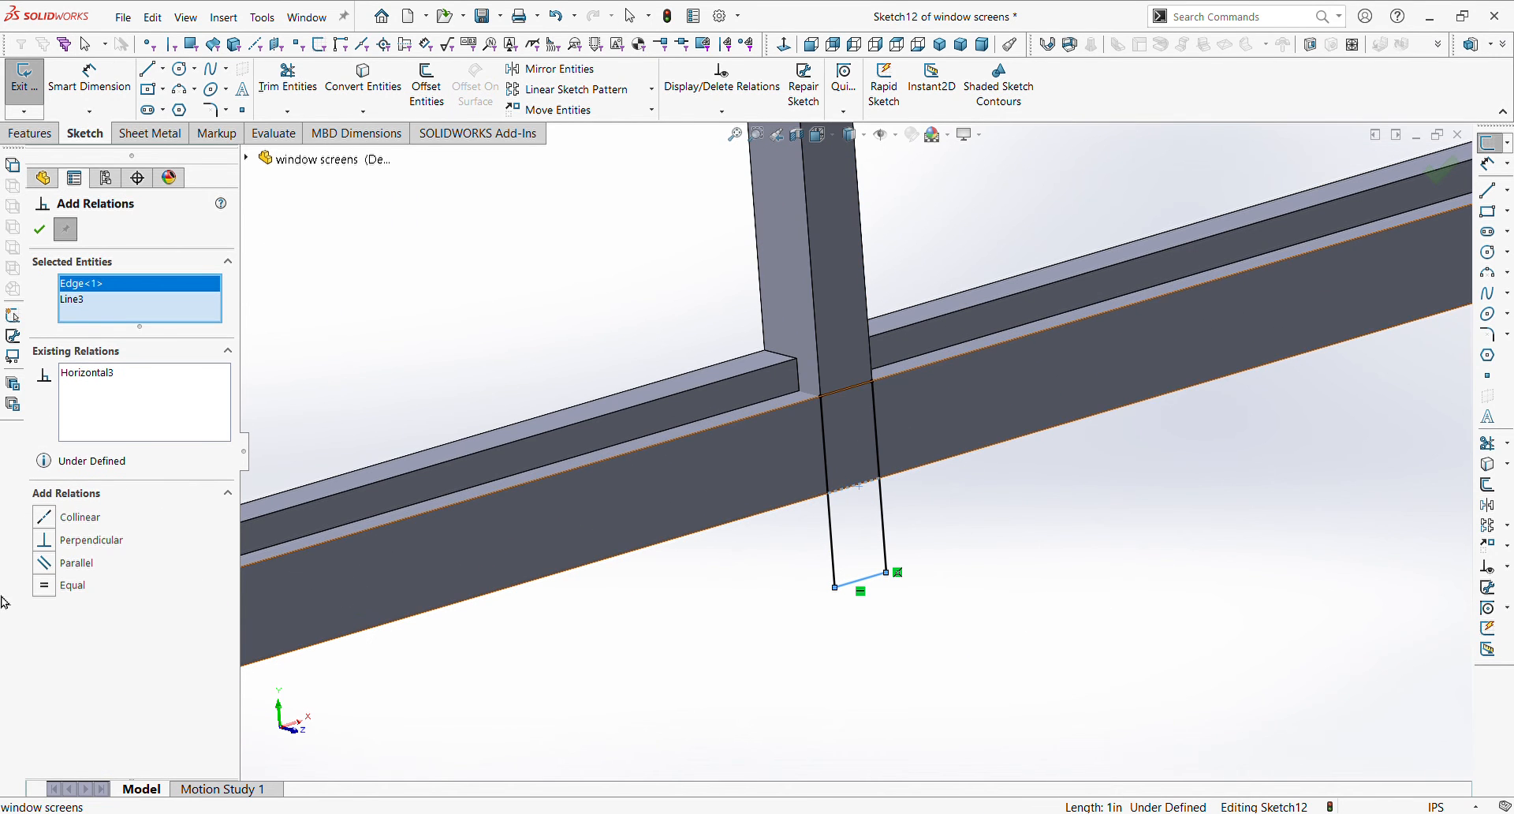
click(58, 525)
click(38, 229)
scroll(1017, 588, up, 5)
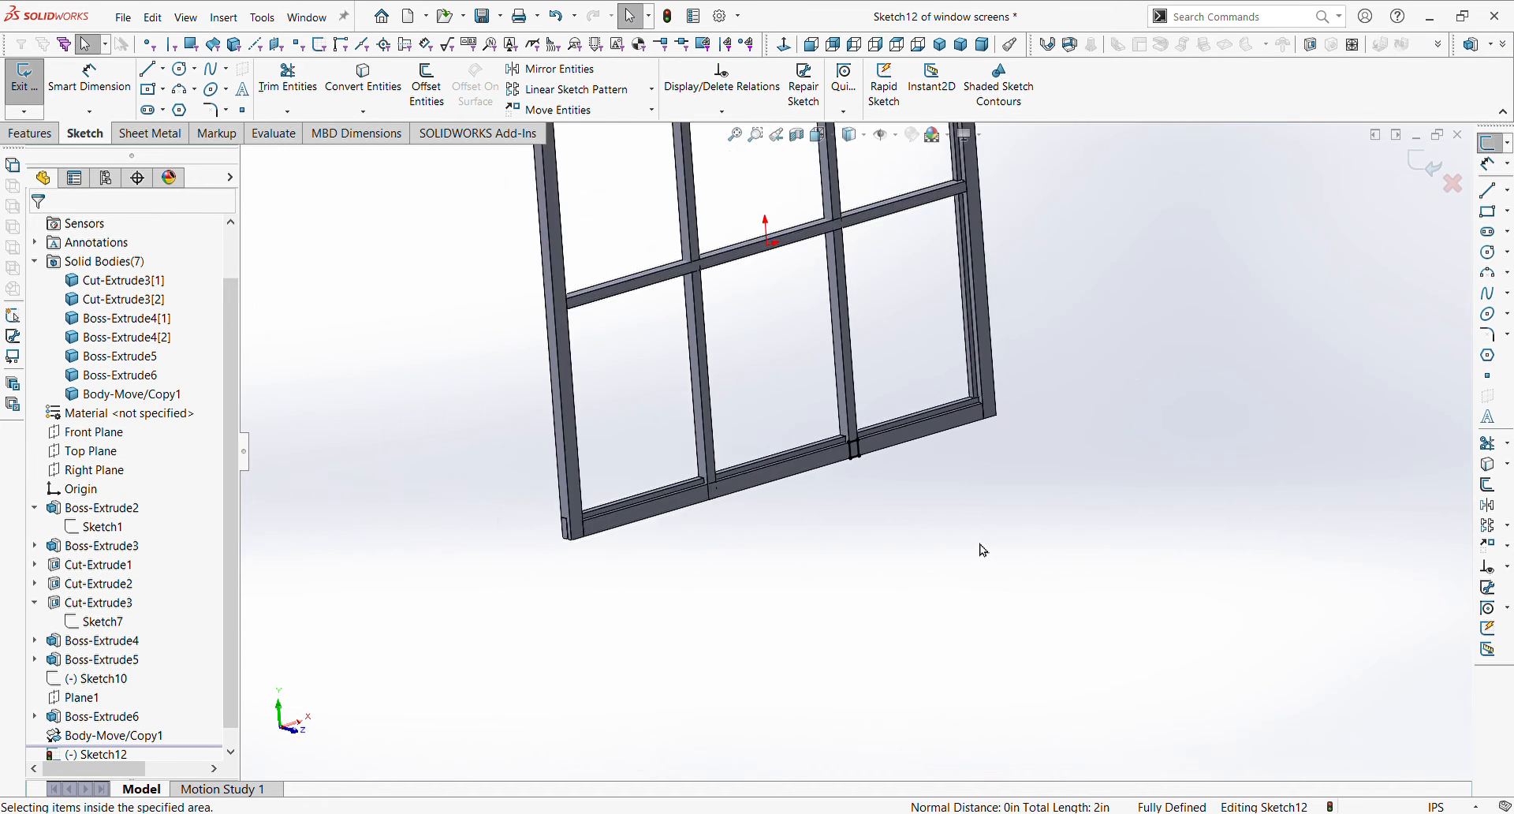
- Sketch a construction line about 14.85 in long from the origin down into the frame's lower middle opening
middle_drag(981, 549, 882, 493)
key(ctrl+1)
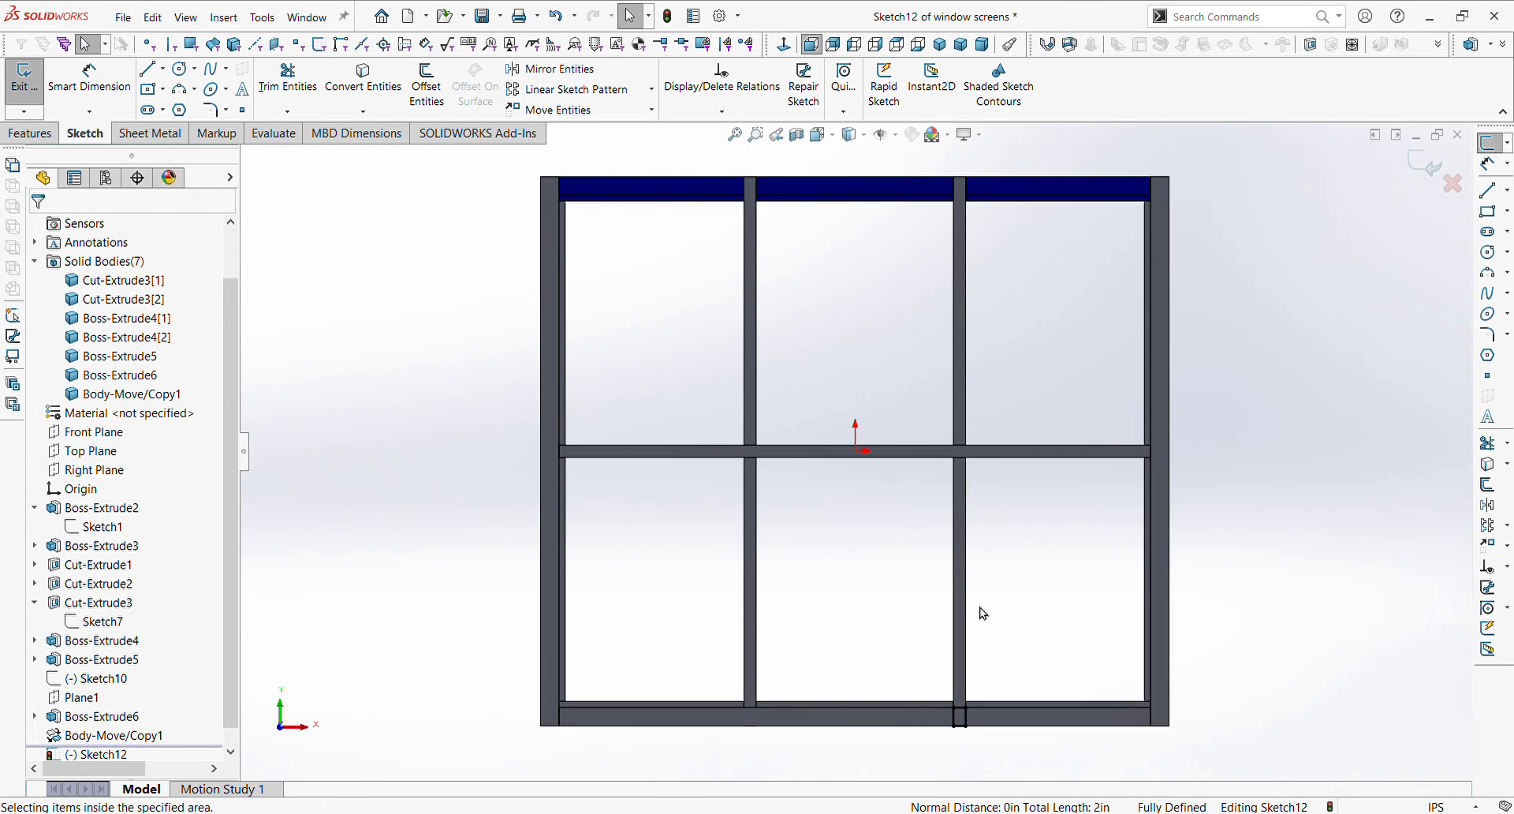
key(l)
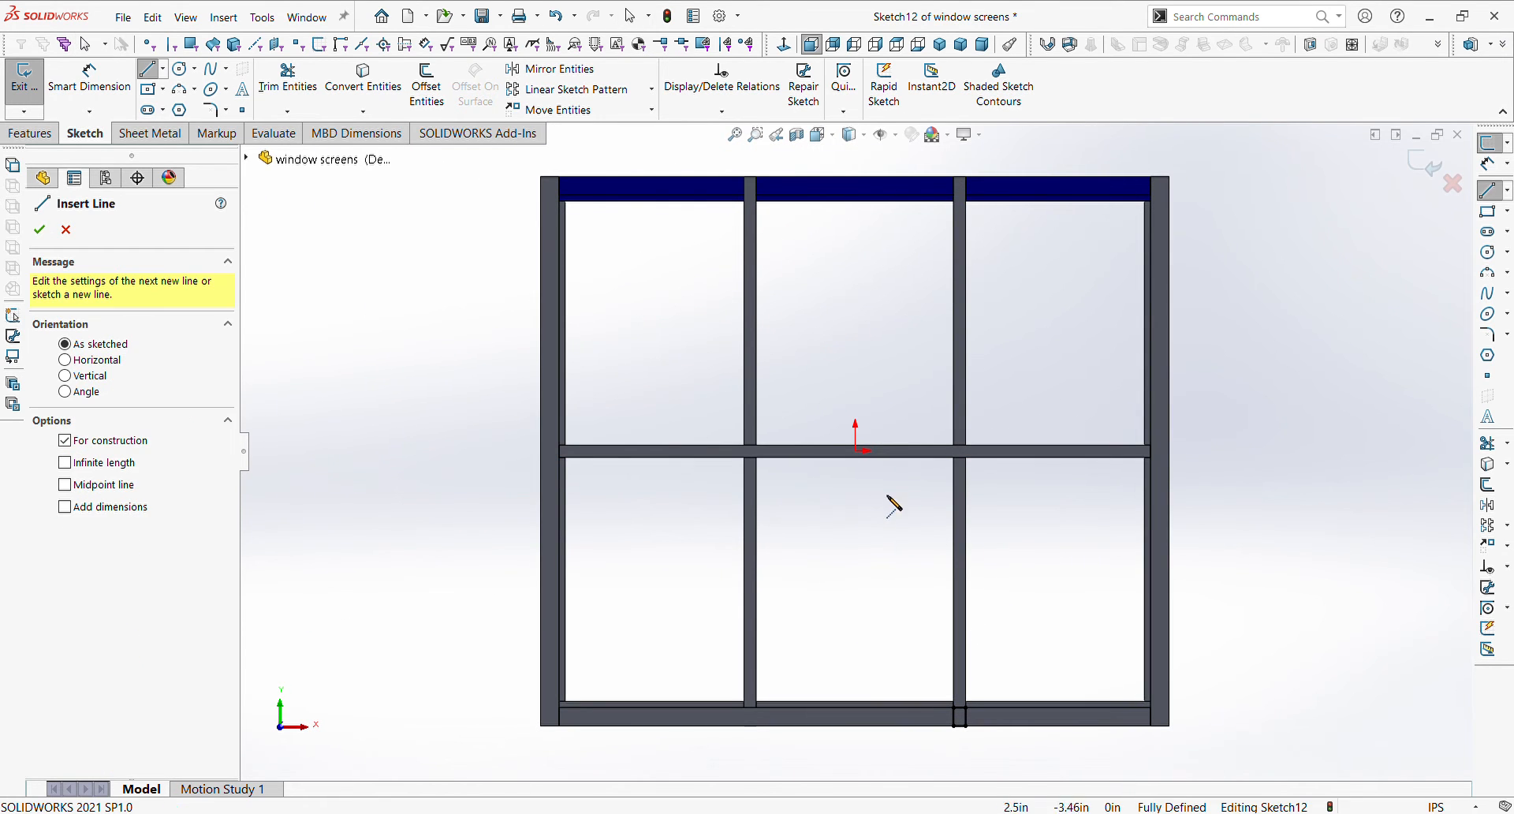
click(856, 451)
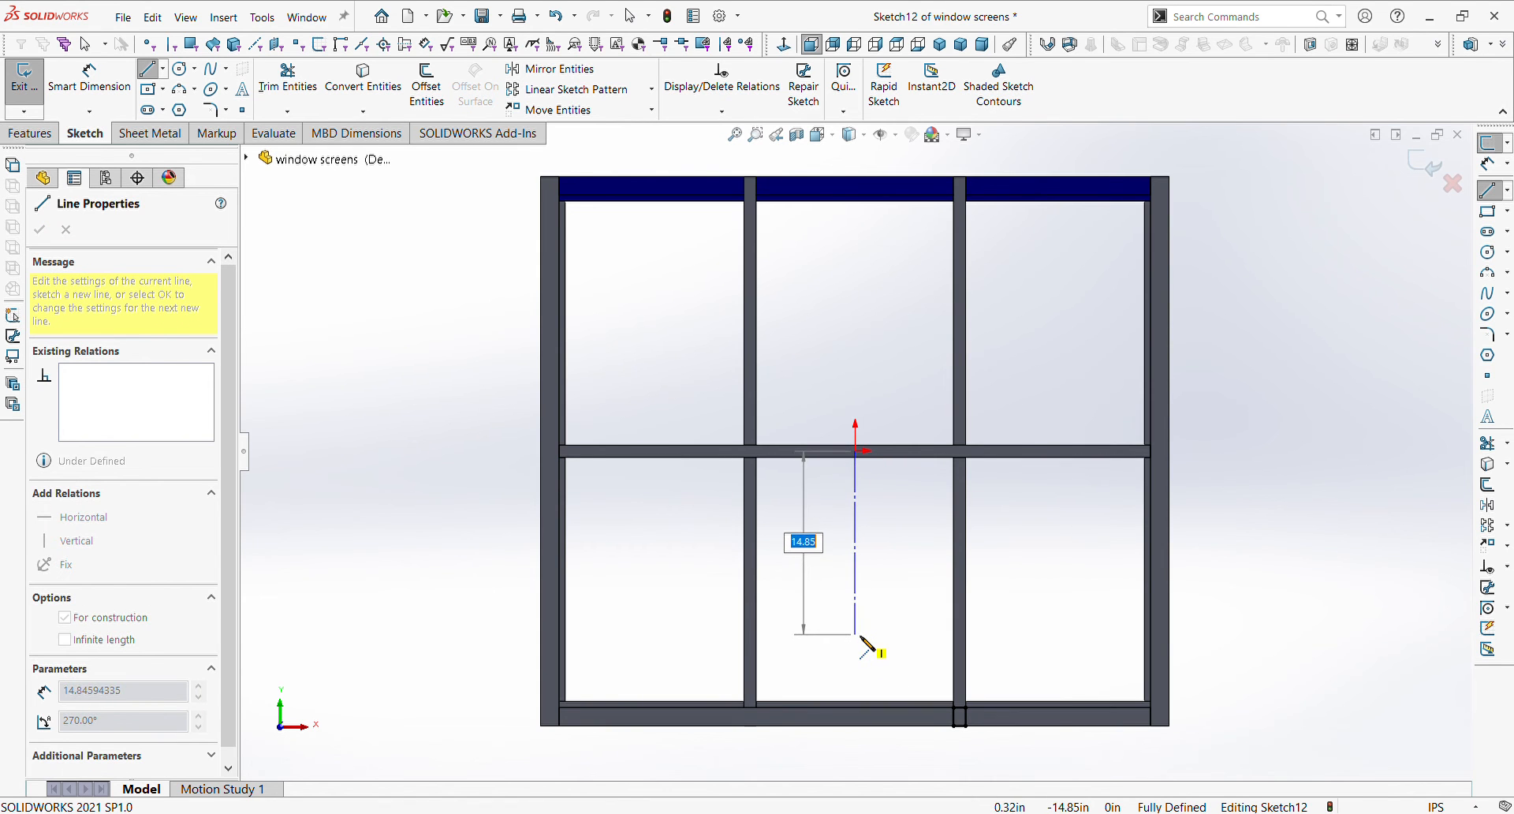
click(860, 635)
key(Escape)
key(Escape)
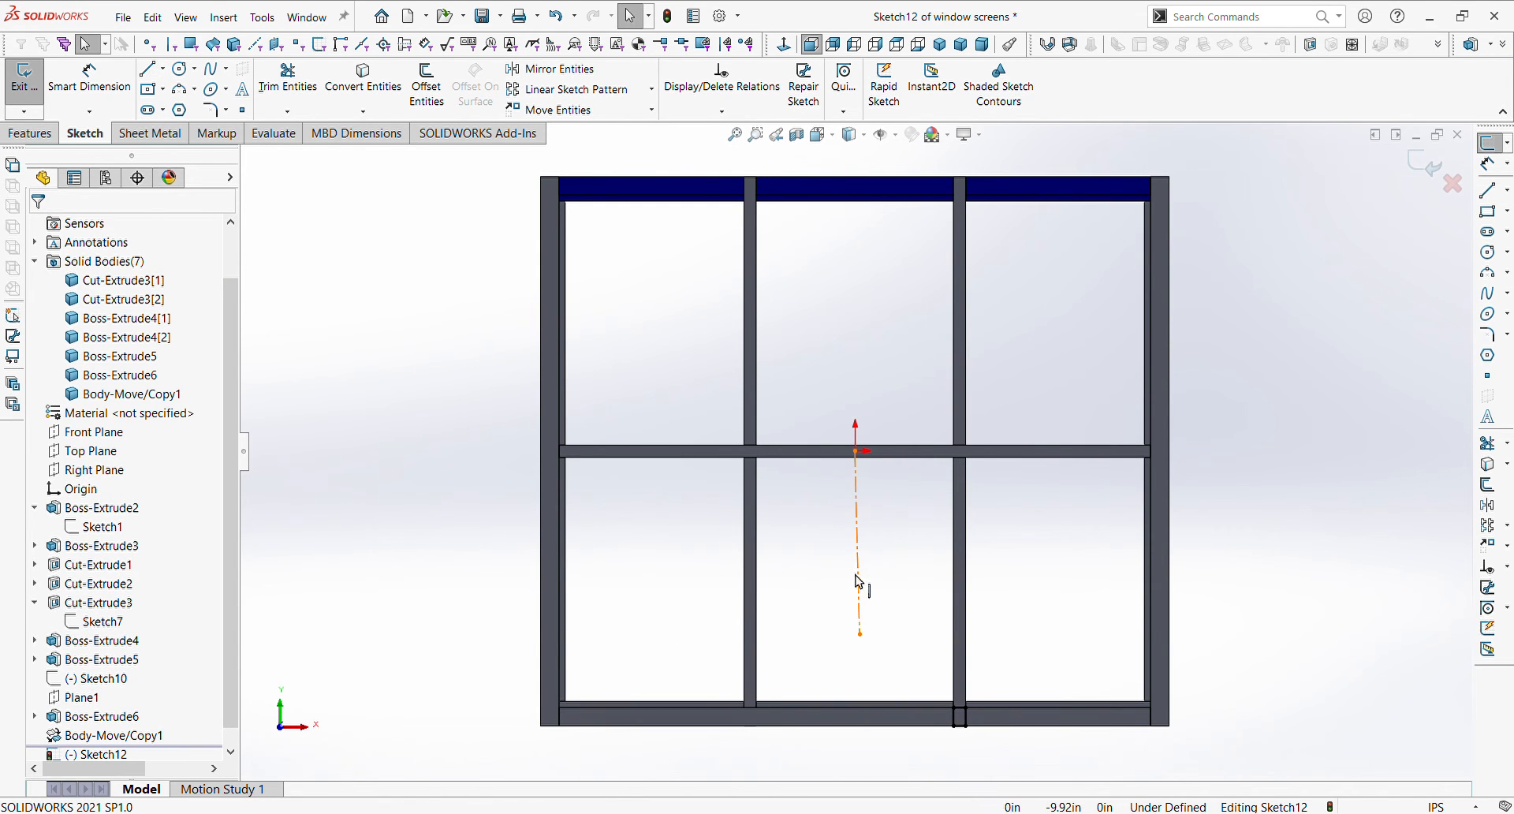
- Make the construction line vertical and extend its lower end past the bottom rail, to about 27 in long
click(860, 619)
click(936, 510)
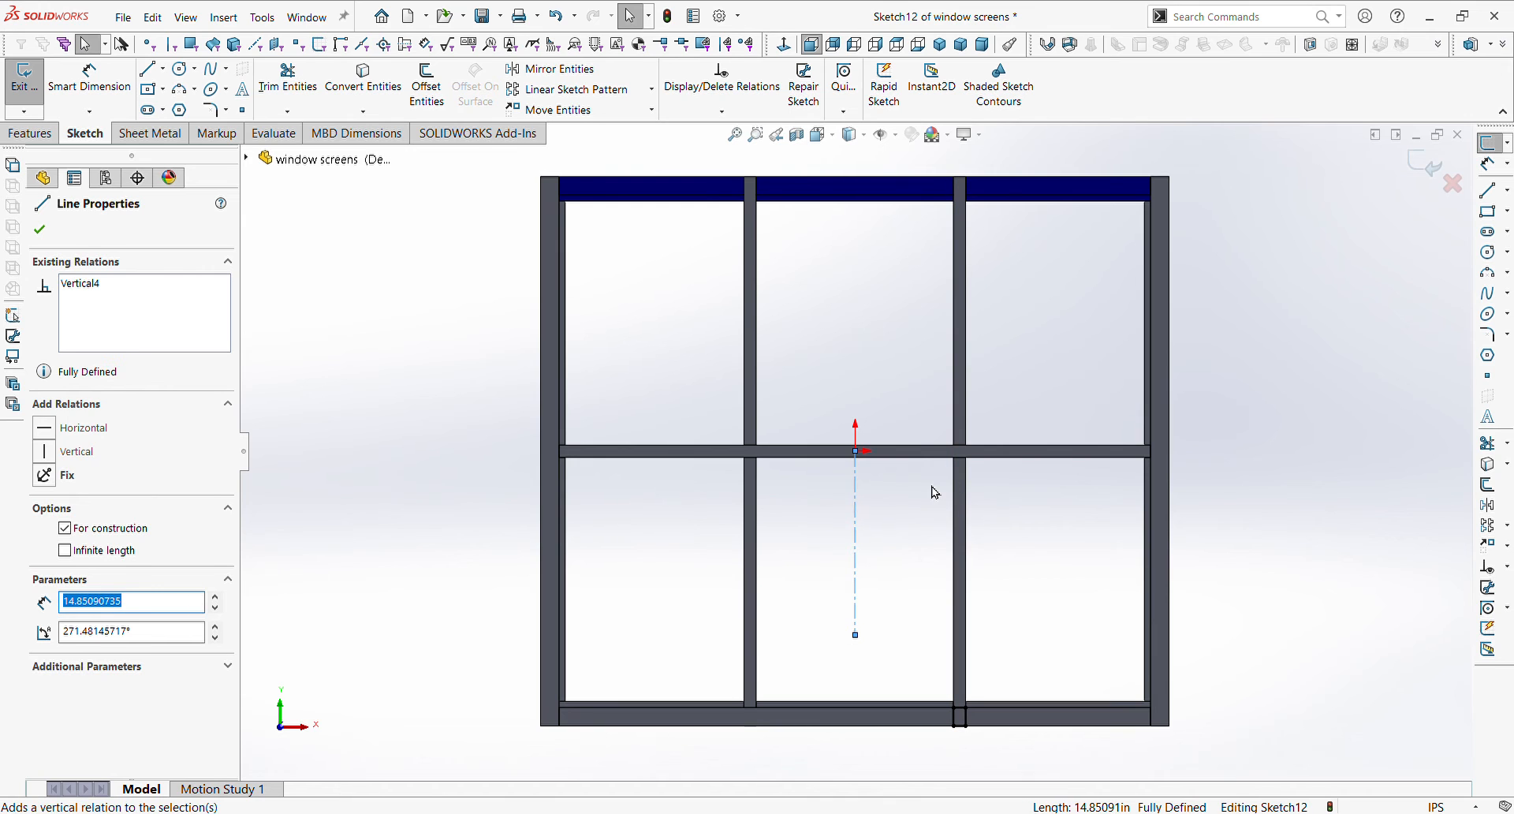
key(Escape)
drag(857, 636, 872, 797)
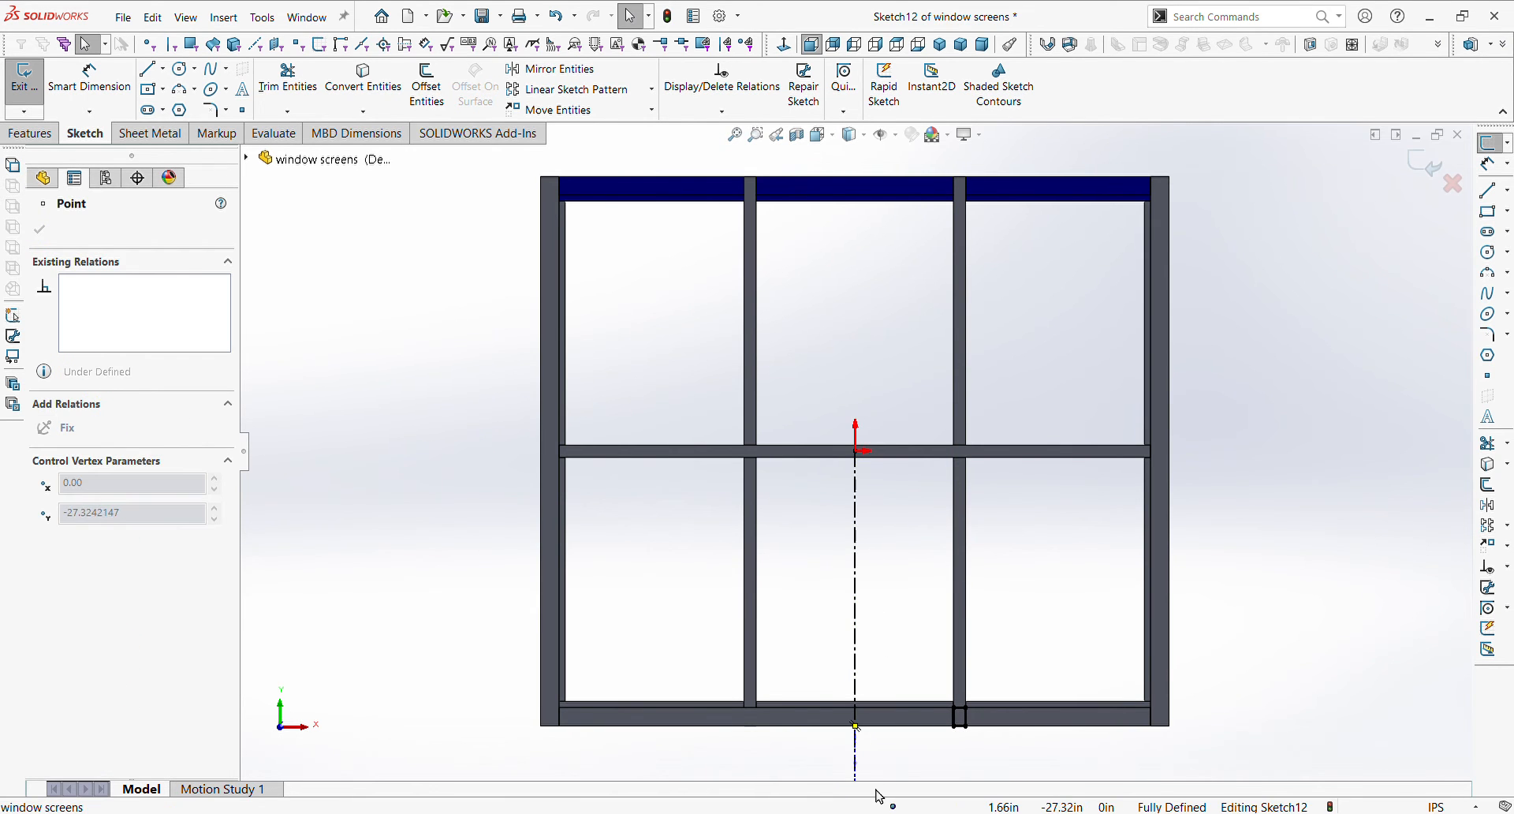
key(Escape)
- Sketch a horizontal construction line from the origin along the centre bar to beyond the frame's right-hand stile
key(l)
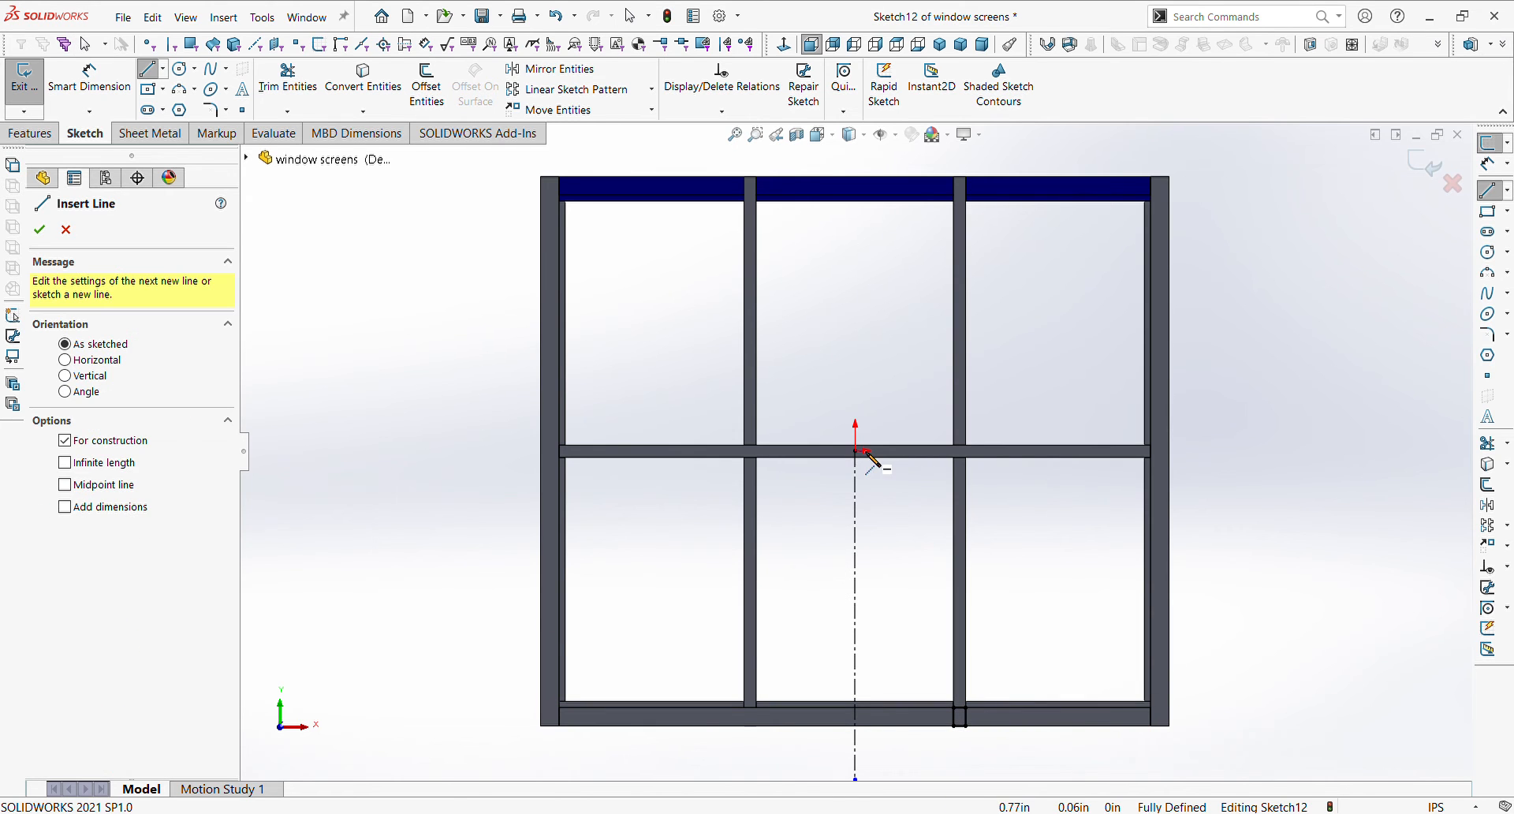
mouse_move(856, 451)
mouse_down()
mouse_move(875, 470)
mouse_move(1362, 473)
mouse_move(1341, 513)
mouse_move(1344, 451)
mouse_up()
key(Escape)
scroll(974, 659, up, 3)
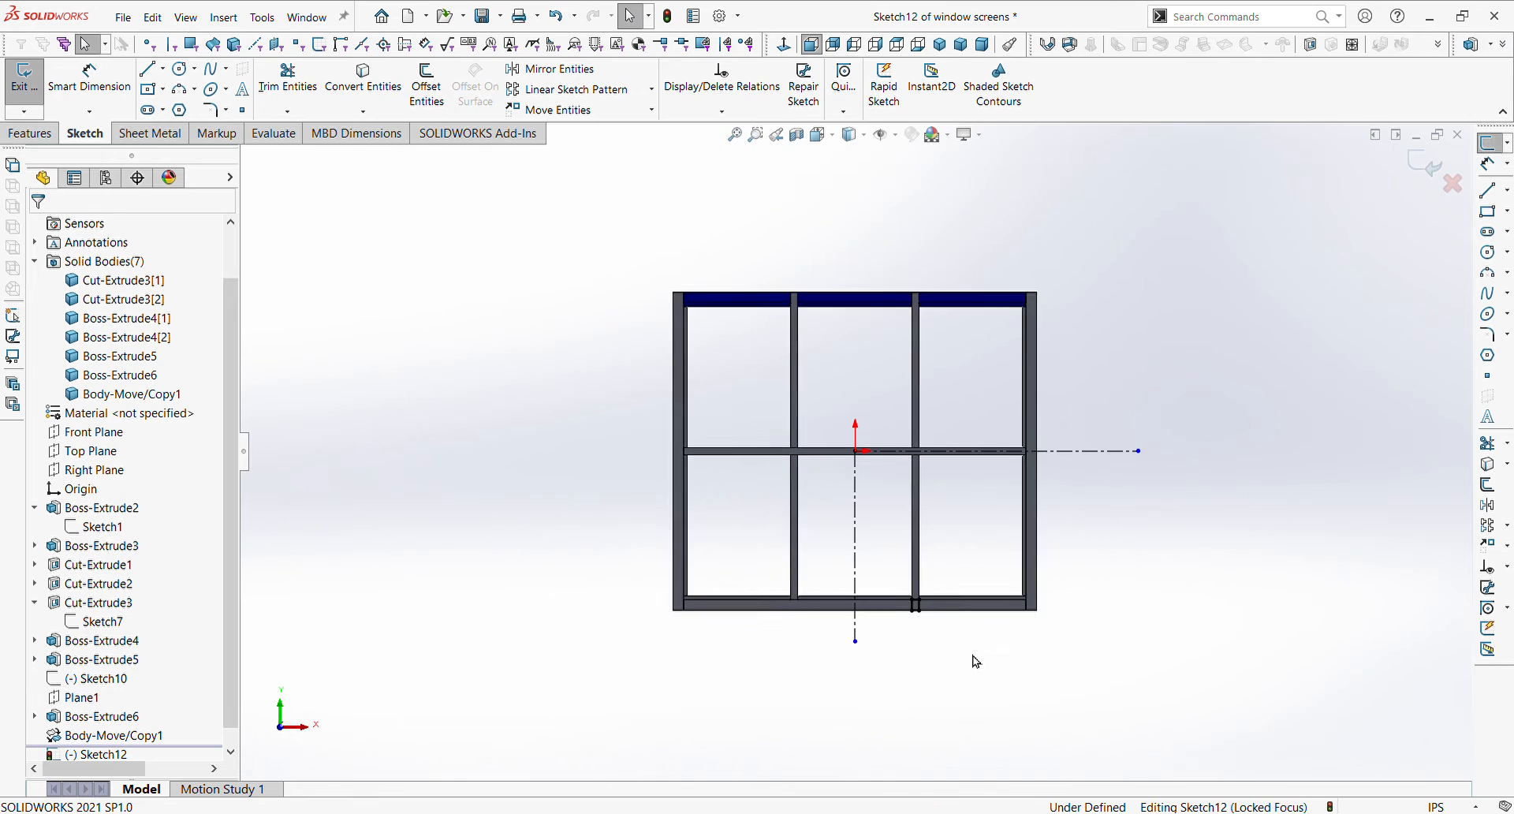
- Mirror the four lines of the bottom-rail joint rectangle about the horizontal construction line onto the top rail
scroll(962, 599, down, 5)
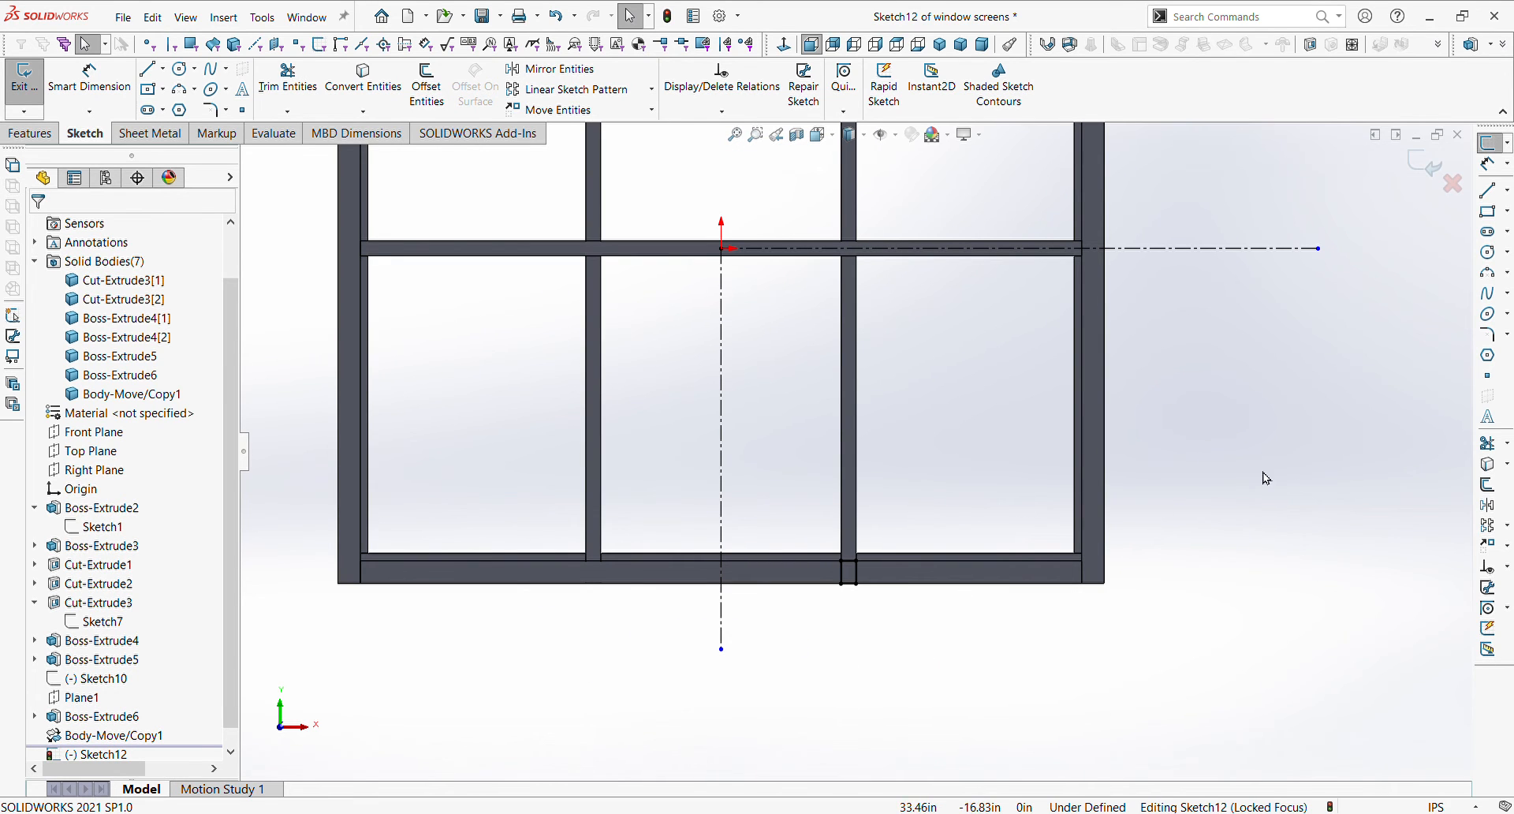
click(1488, 526)
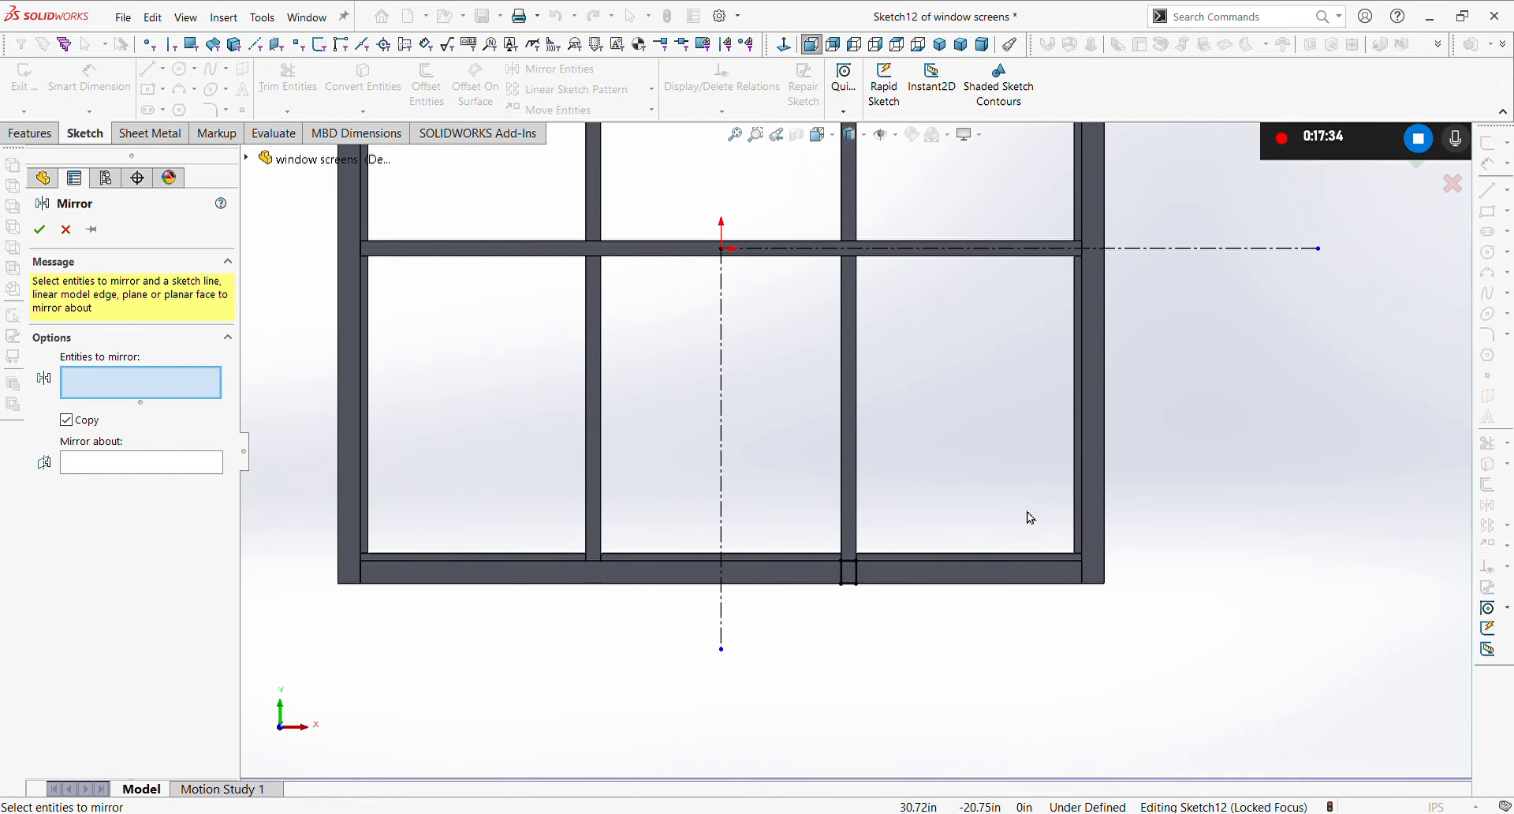
scroll(1024, 562, up, 3)
drag(847, 492, 914, 571)
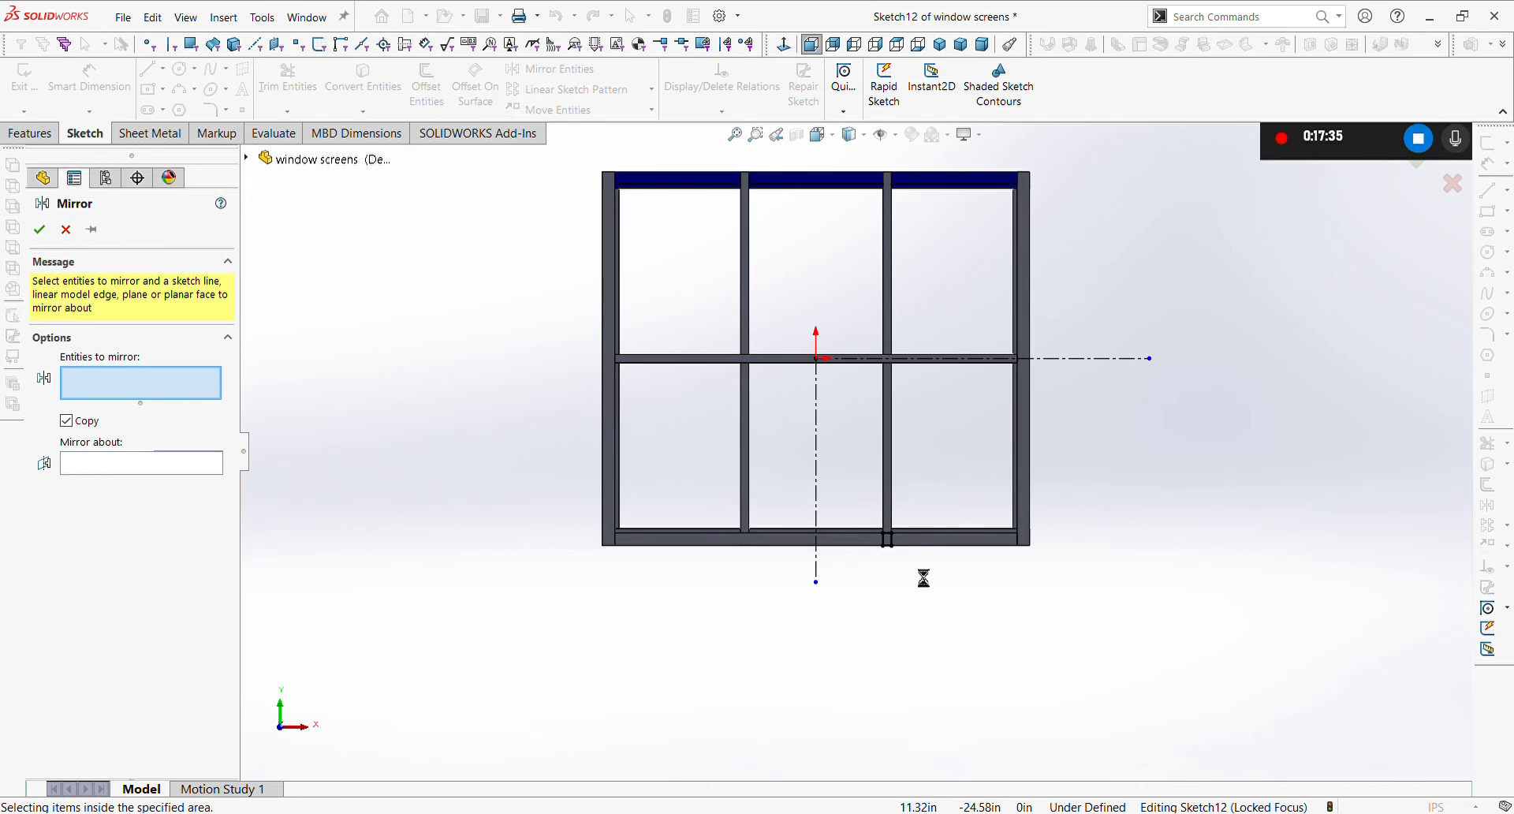
click(69, 511)
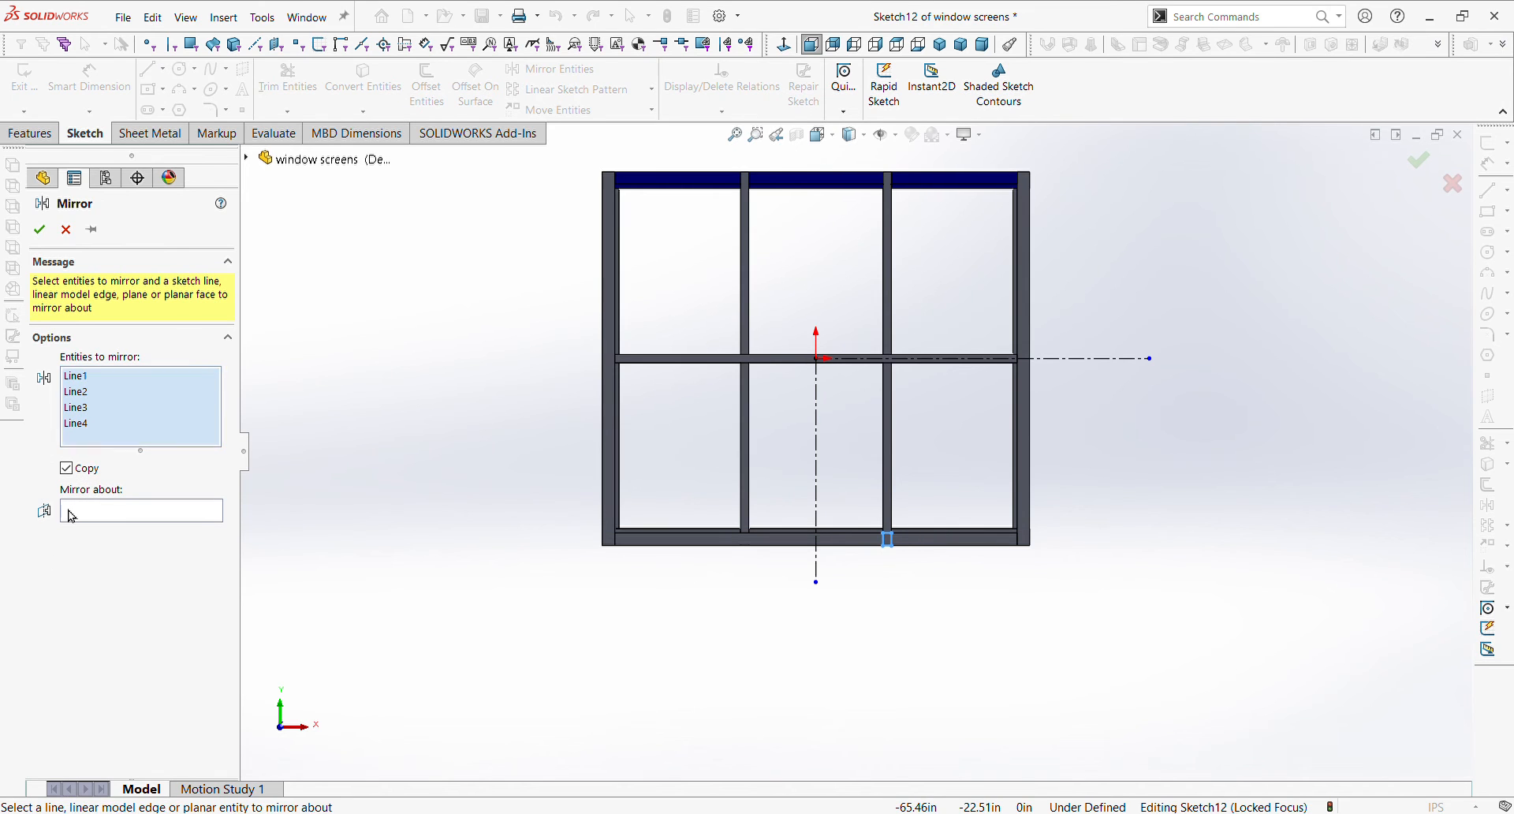
click(1138, 360)
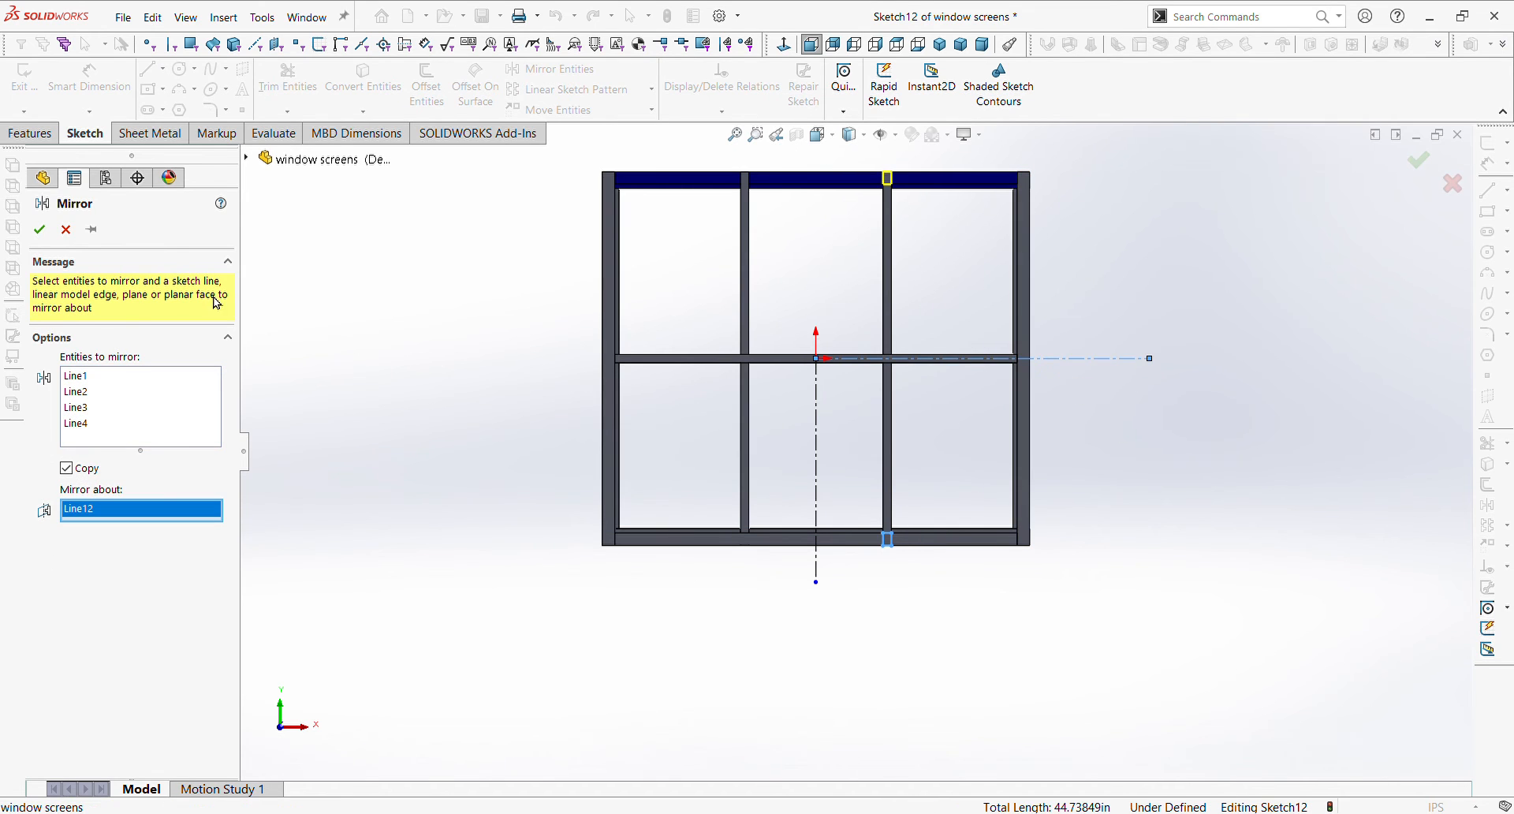
click(38, 229)
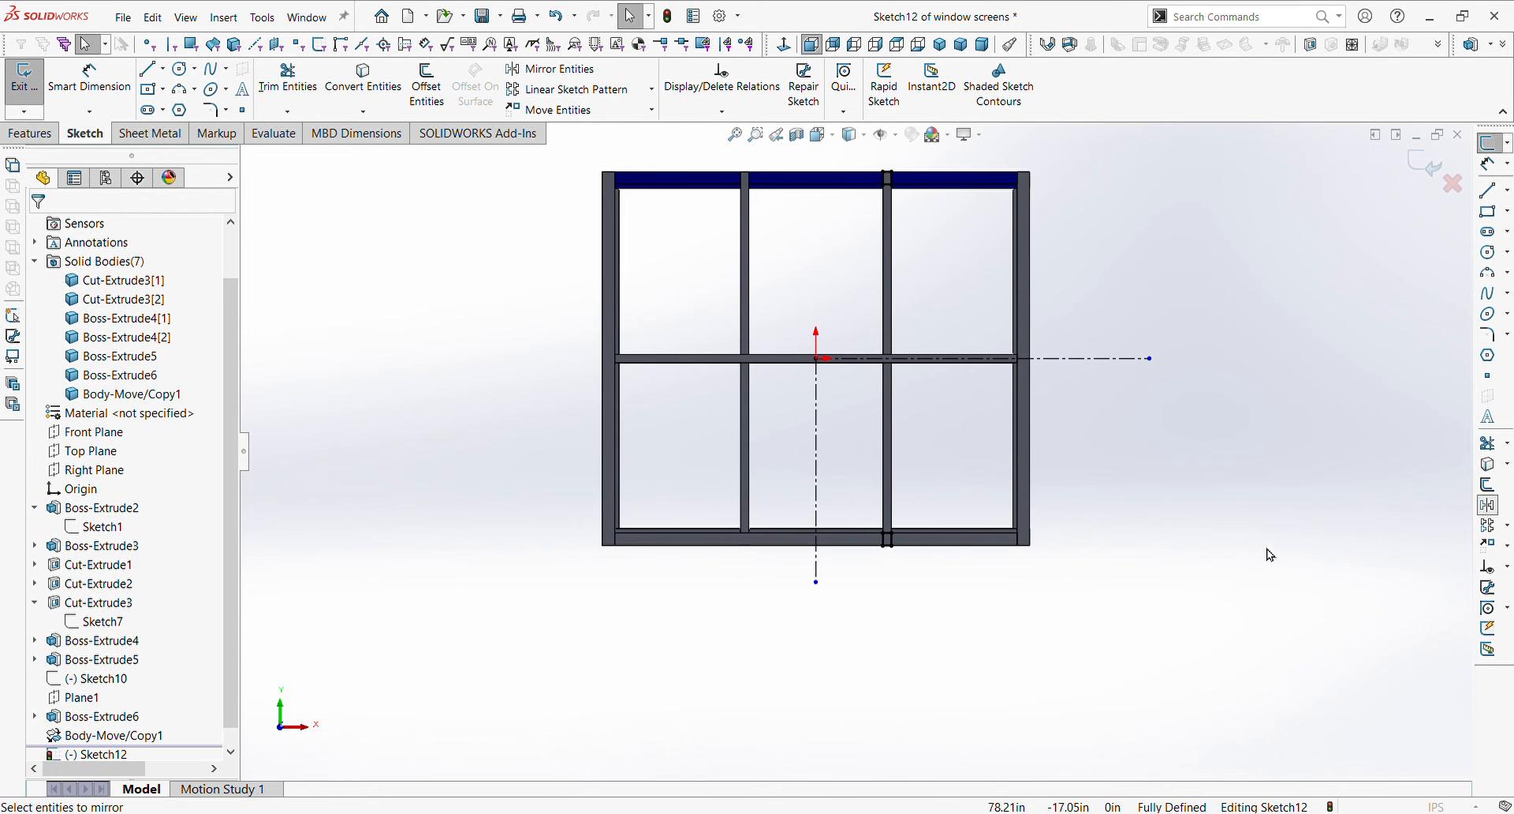
- Mirror both joint rectangles on the right-hand vertical bar about the vertical construction line onto the left-hand bar
drag(862, 513, 936, 591)
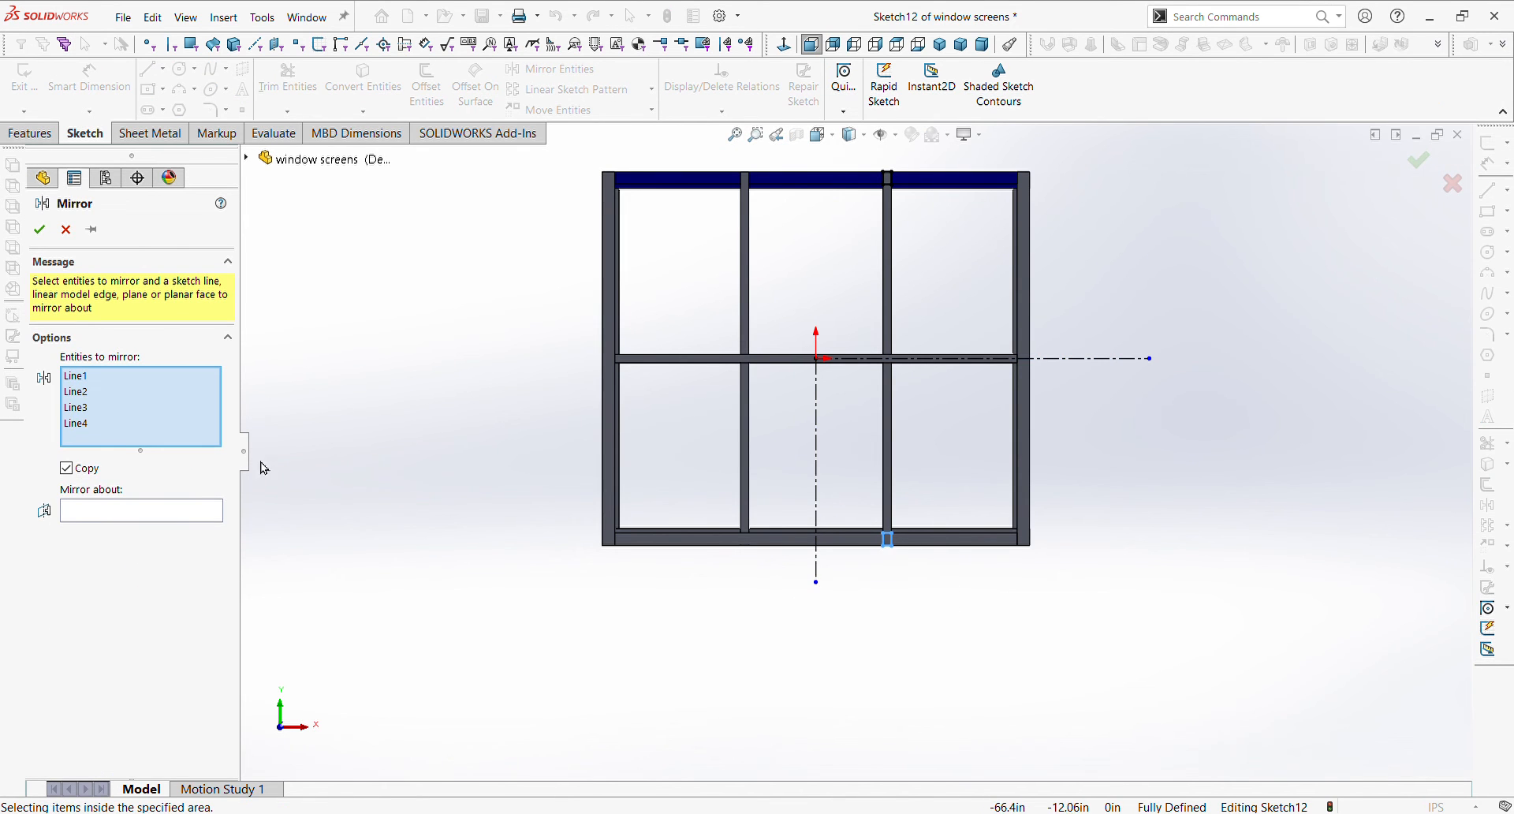
click(187, 513)
click(151, 407)
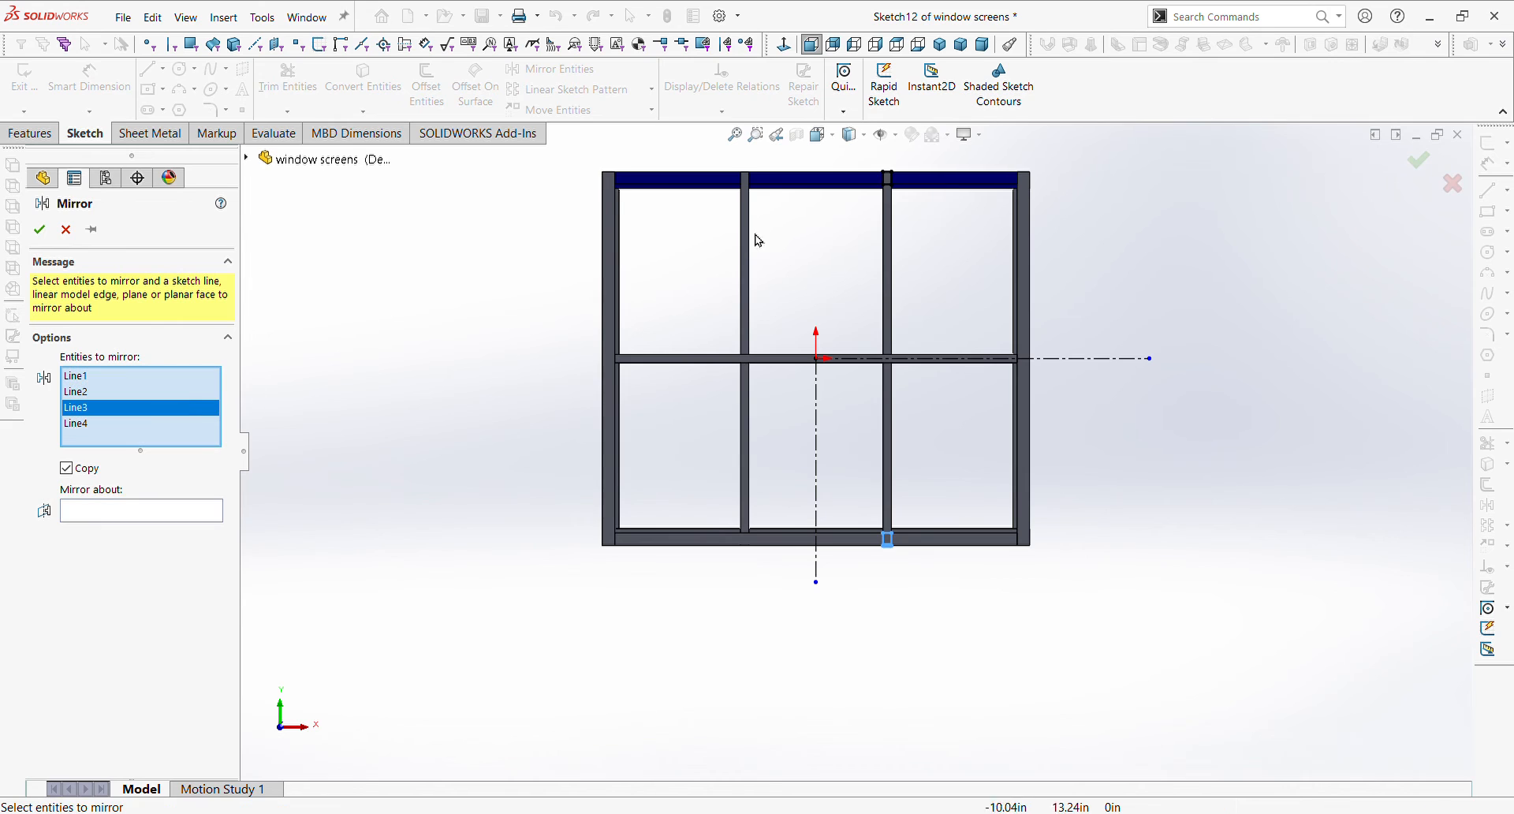
drag(923, 221, 923, 223)
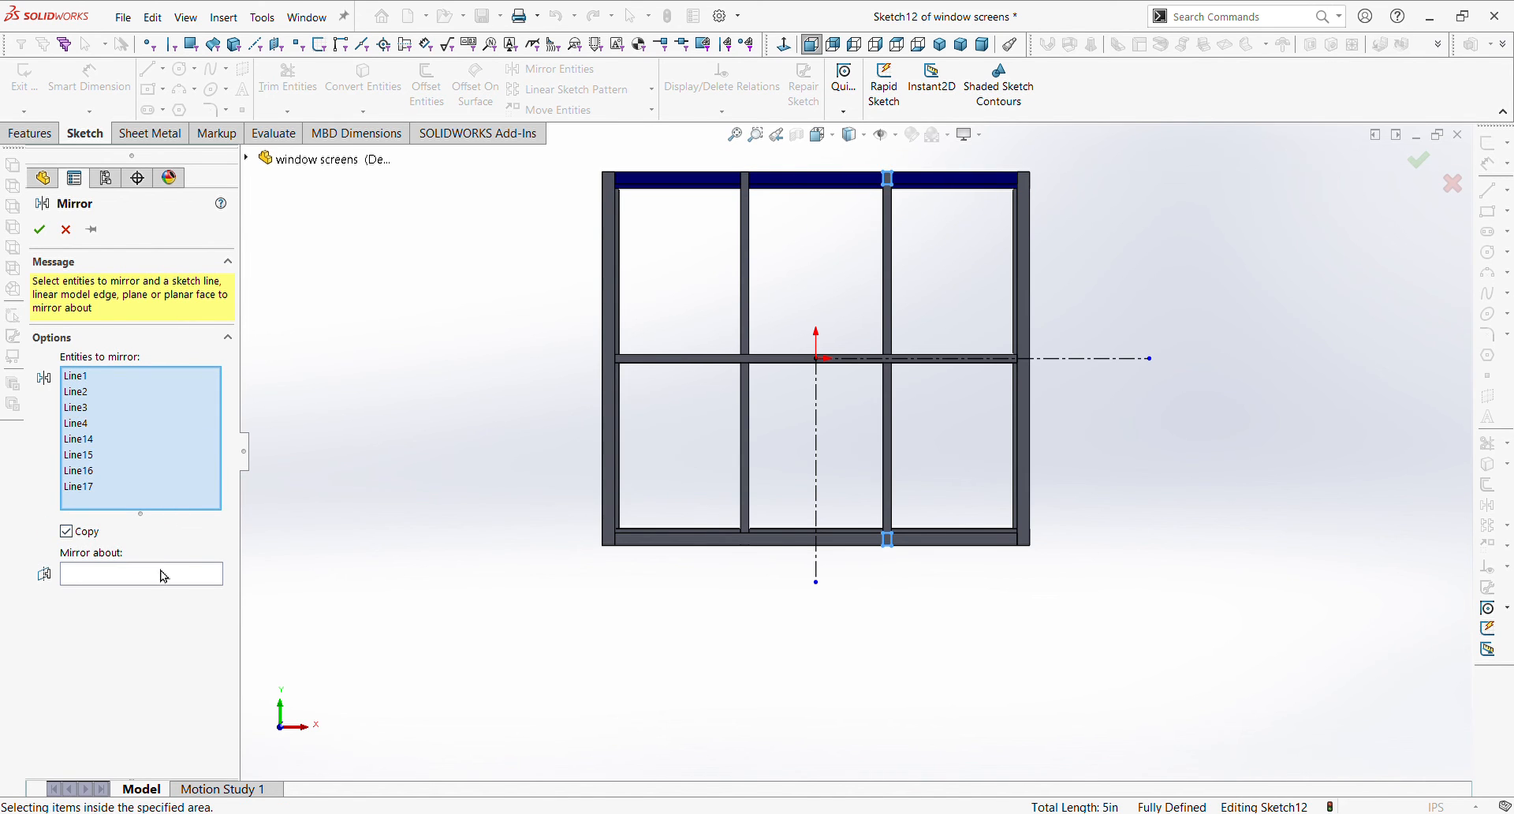
click(163, 576)
click(732, 513)
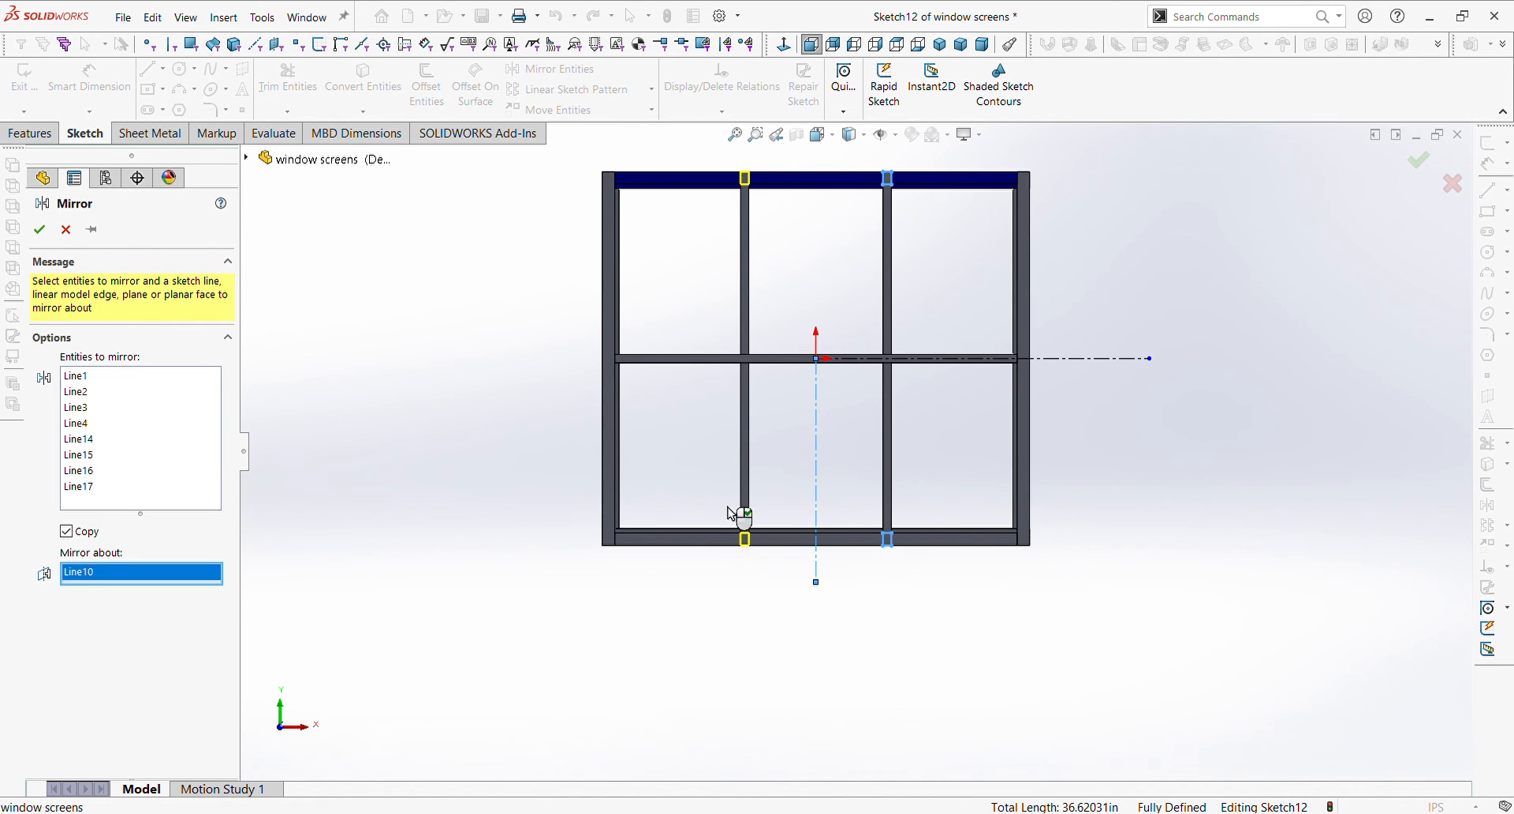
click(39, 229)
- Set up an extruded cut of the joint rectangles with the Up To Surface end condition, ending at the top rail's recessed face
scroll(869, 478, down, 5)
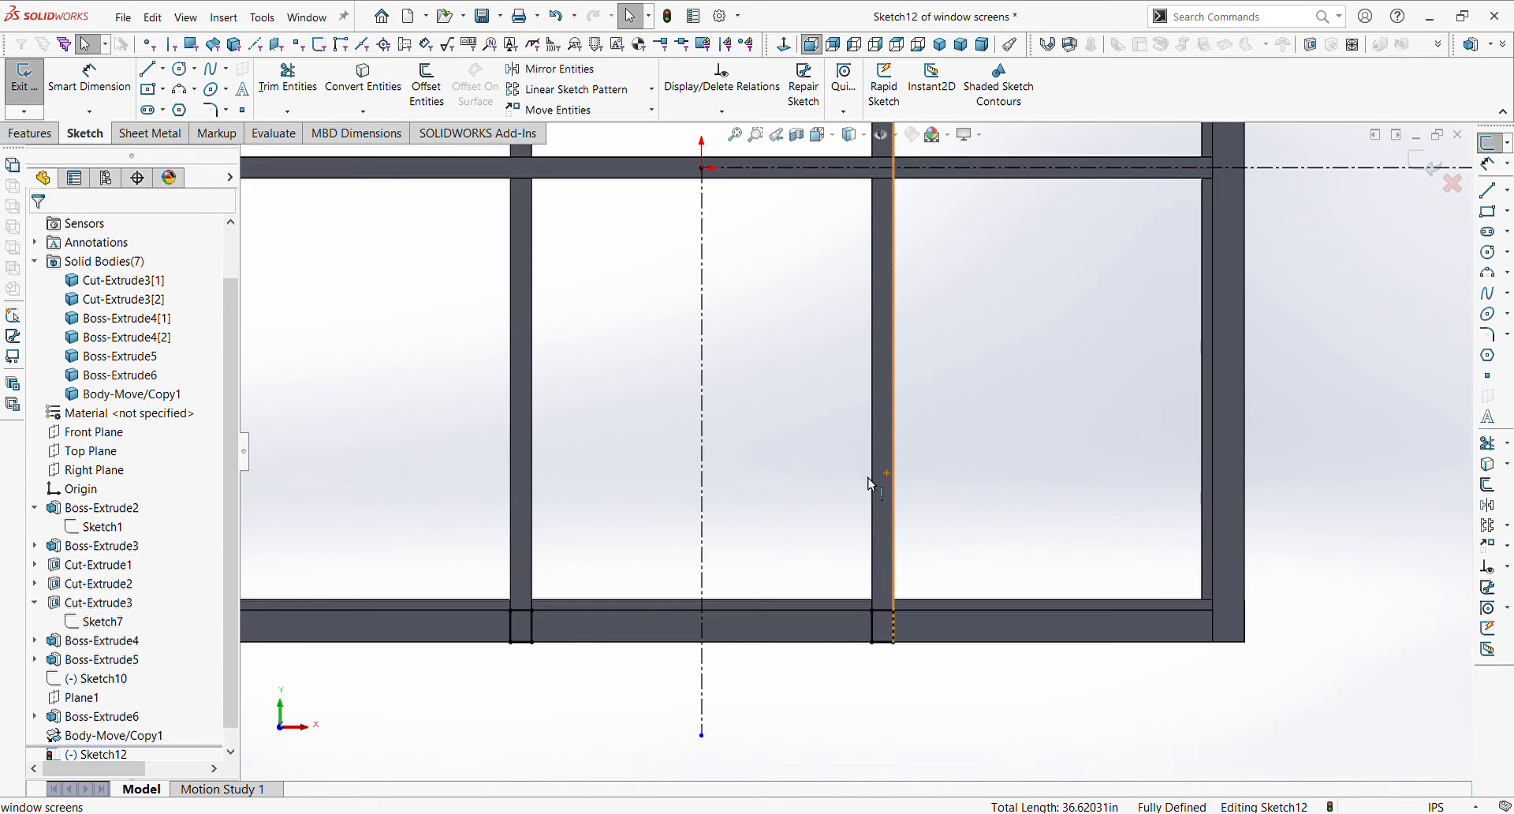
middle_drag(868, 477, 836, 548)
scroll(828, 493, up, 5)
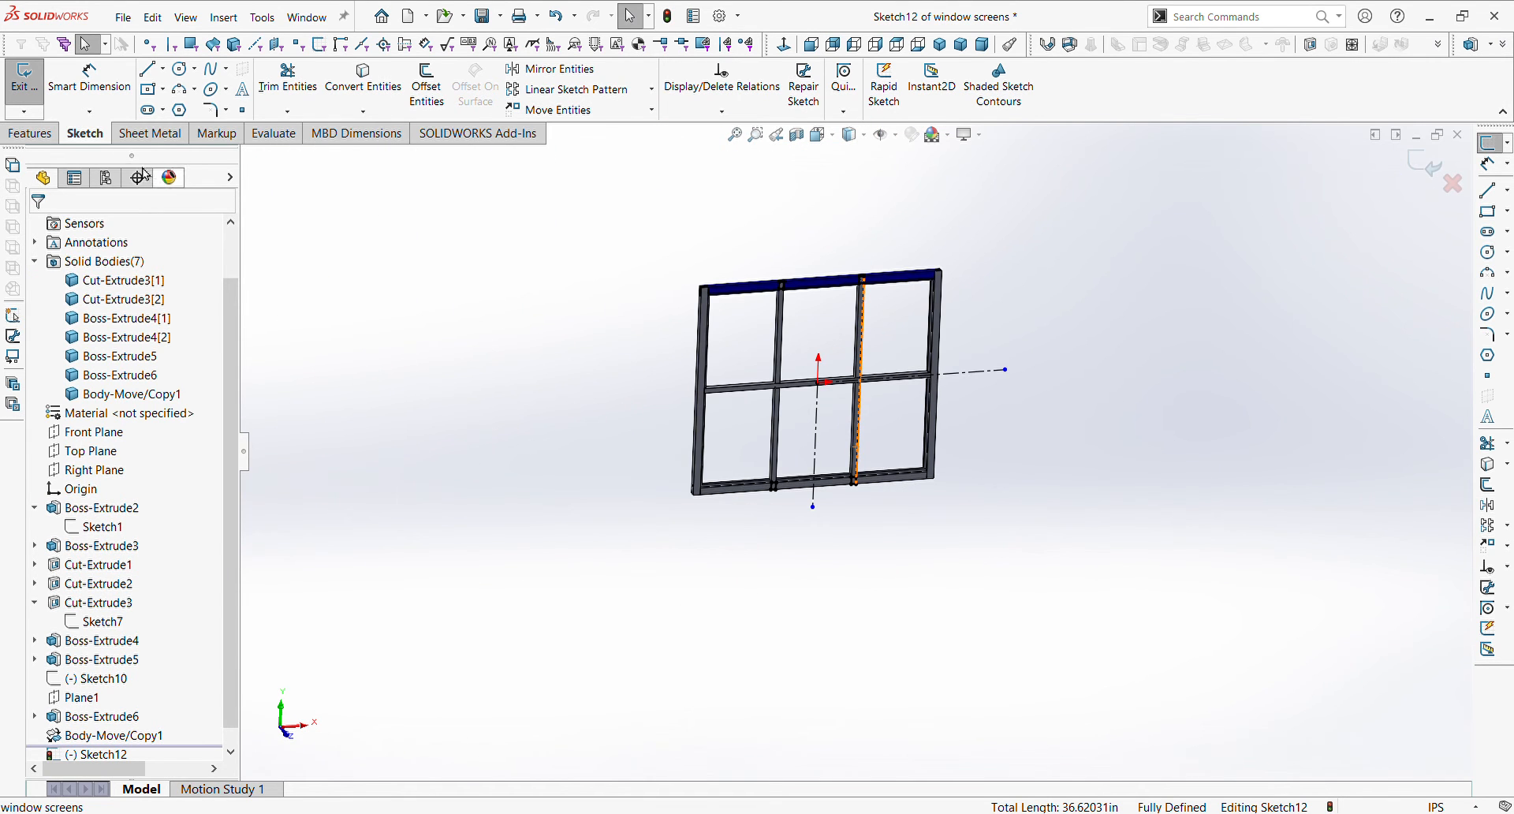
click(24, 140)
click(272, 82)
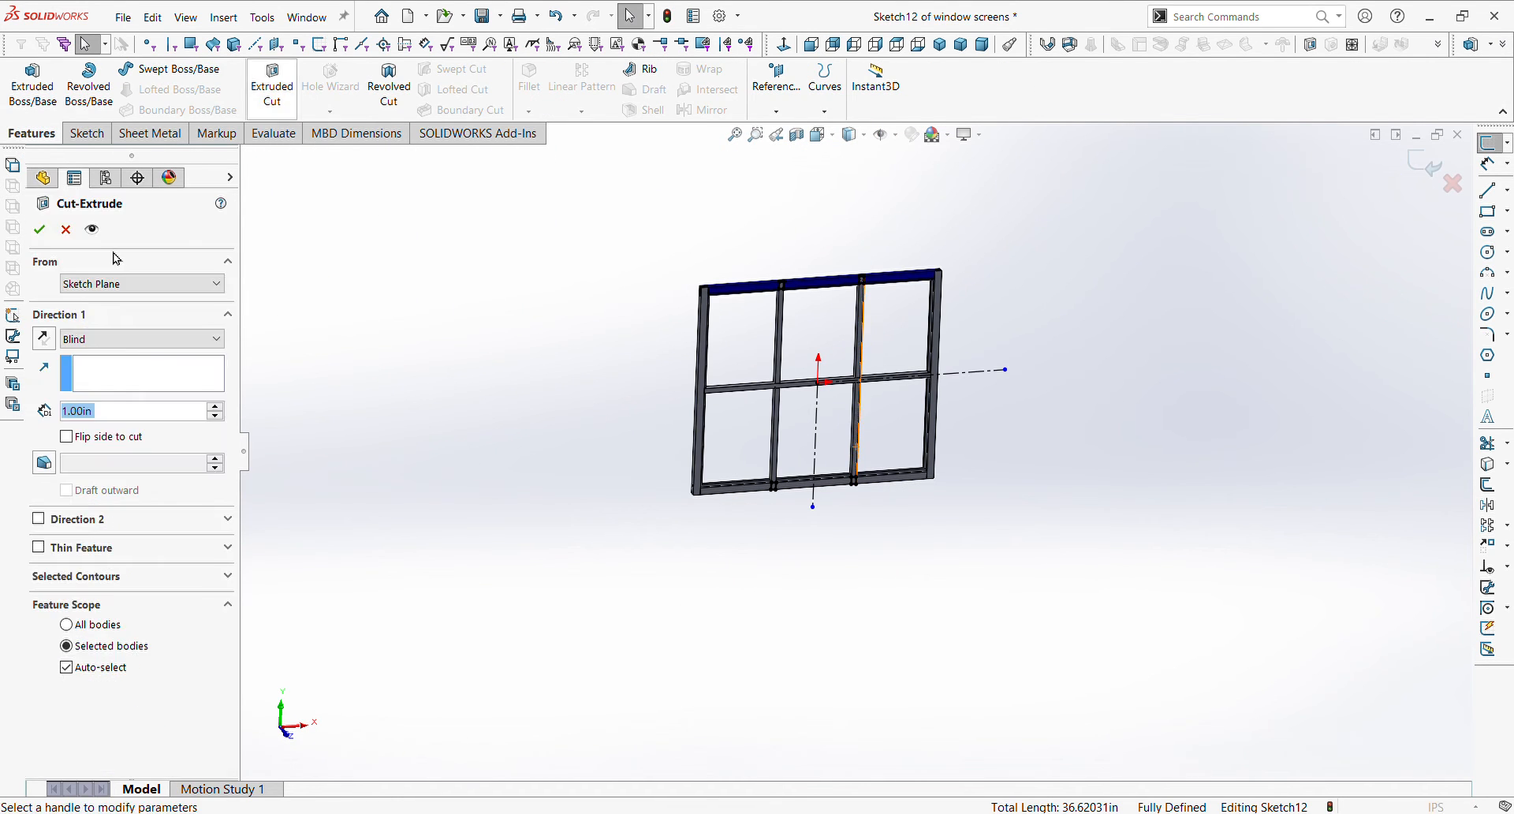
click(158, 340)
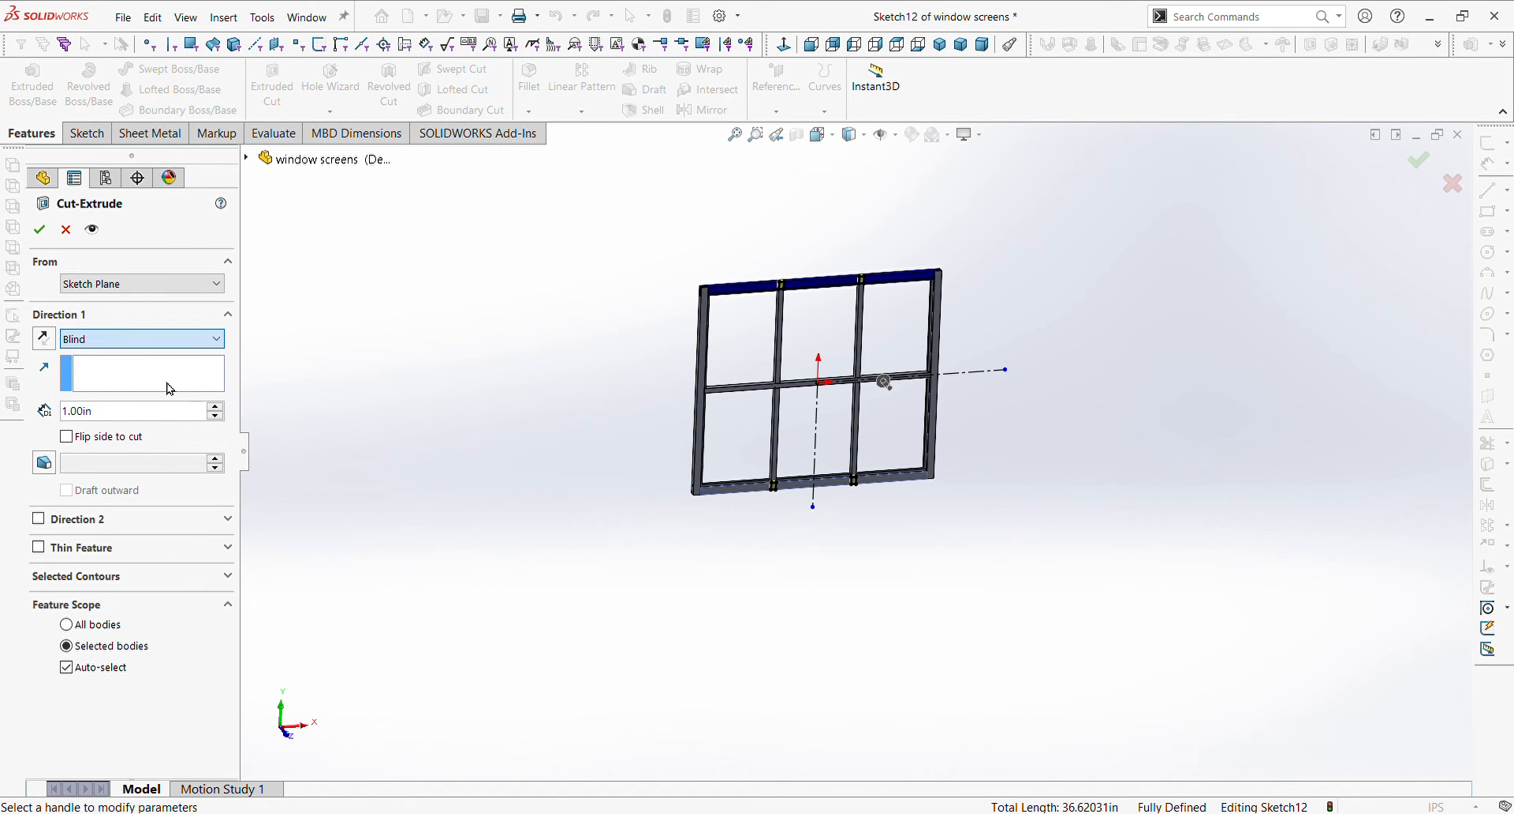
click(160, 426)
scroll(838, 361, down, 5)
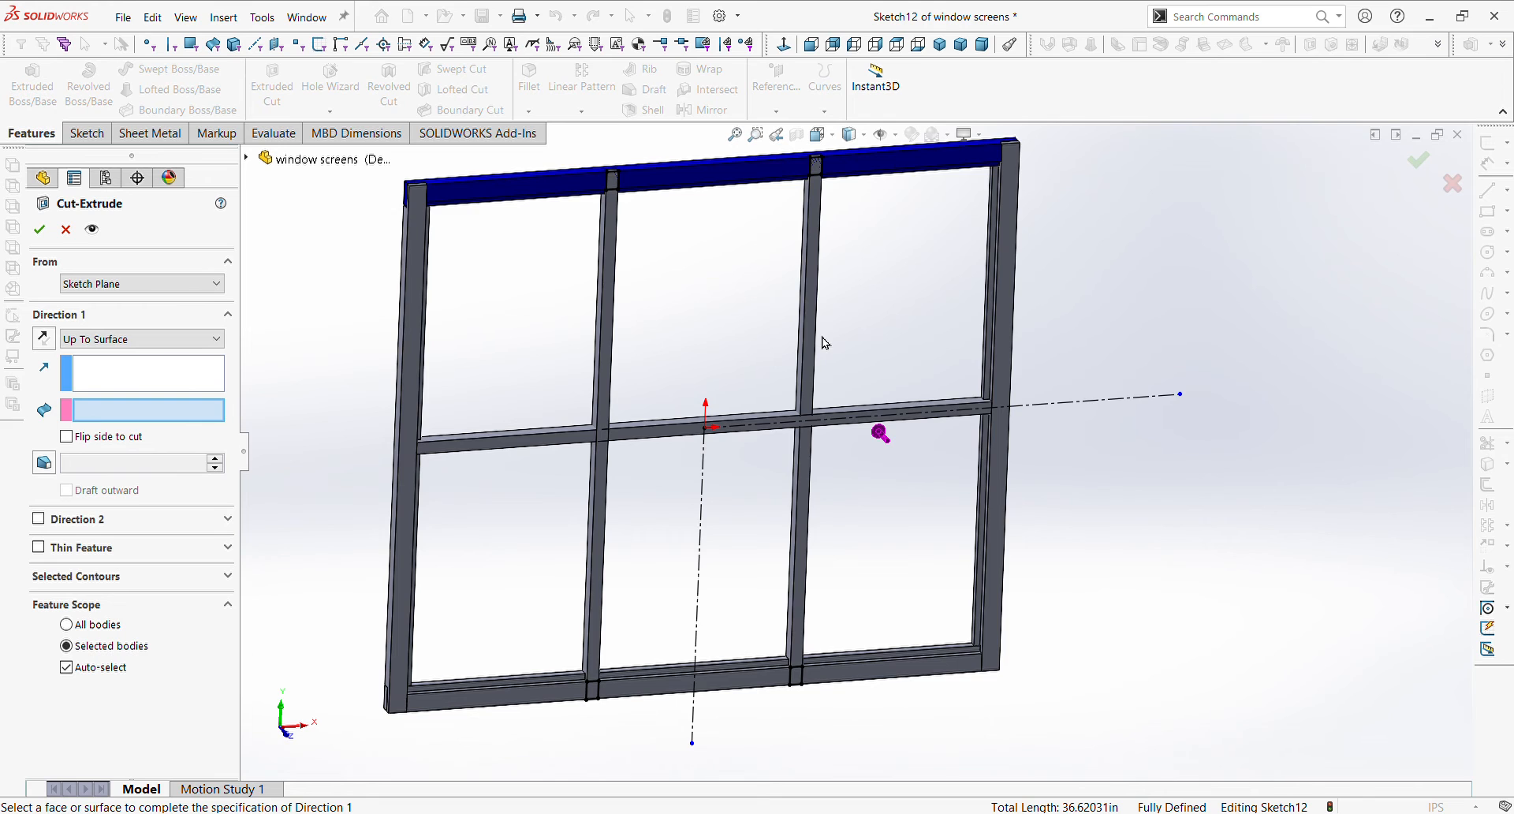
scroll(825, 343, down, 8)
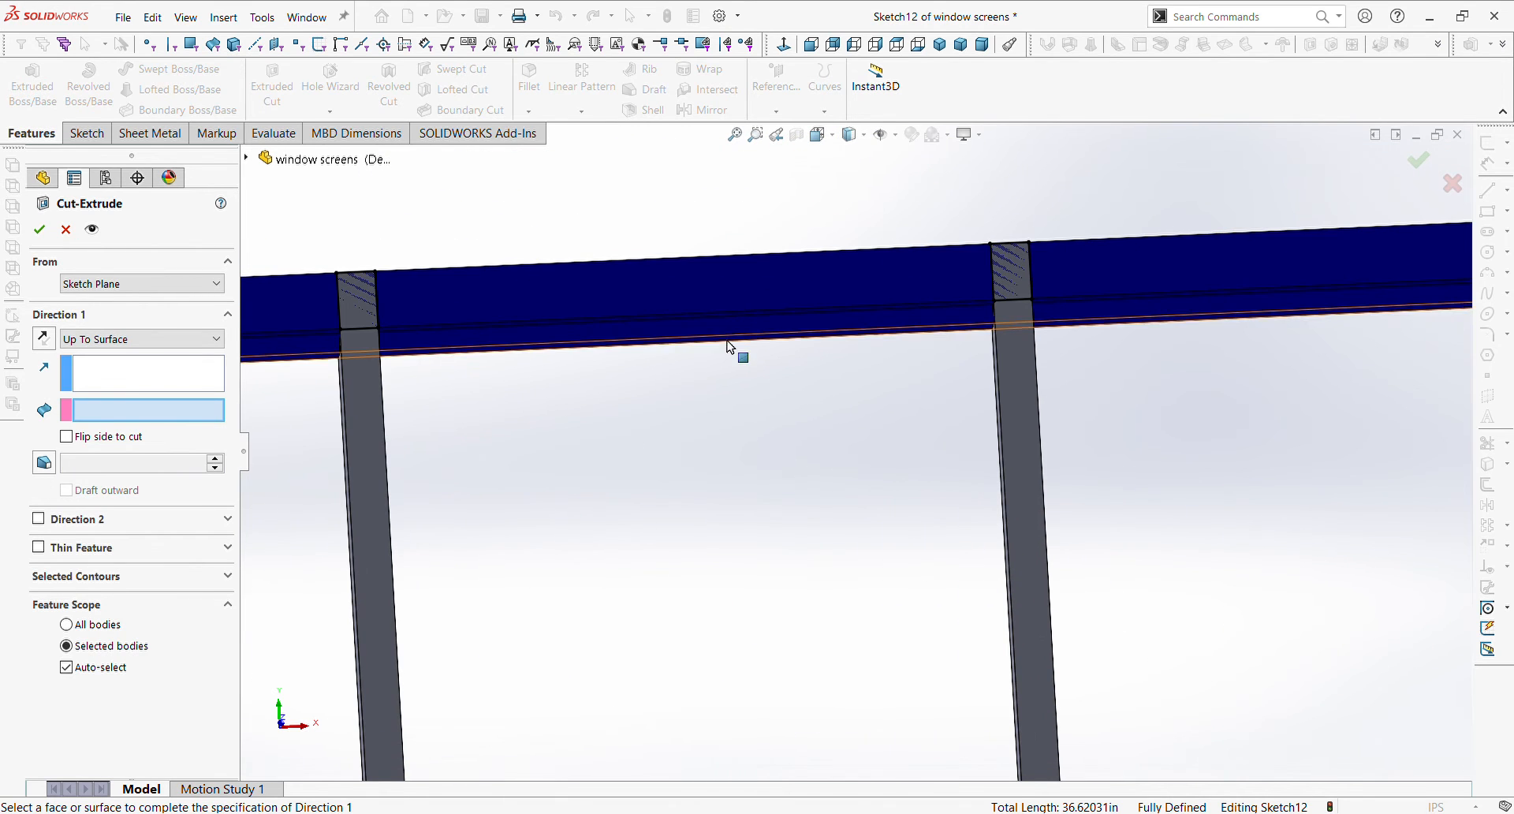
click(737, 333)
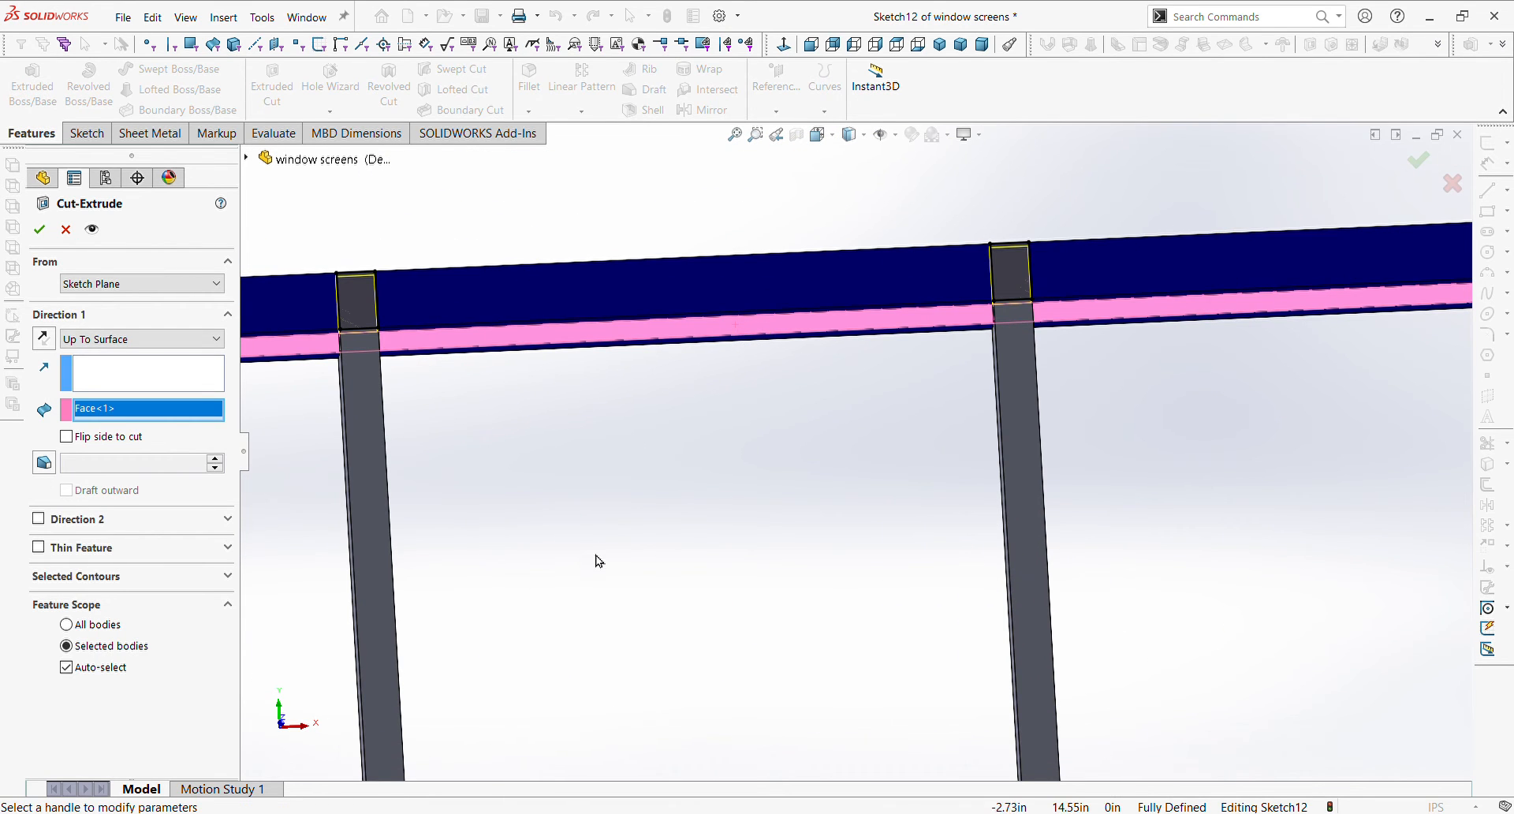
- Turn off automatic body selection, restrict the cut to the top and bottom rail bodies, and finish it
click(101, 669)
click(508, 308)
scroll(623, 509, up, 5)
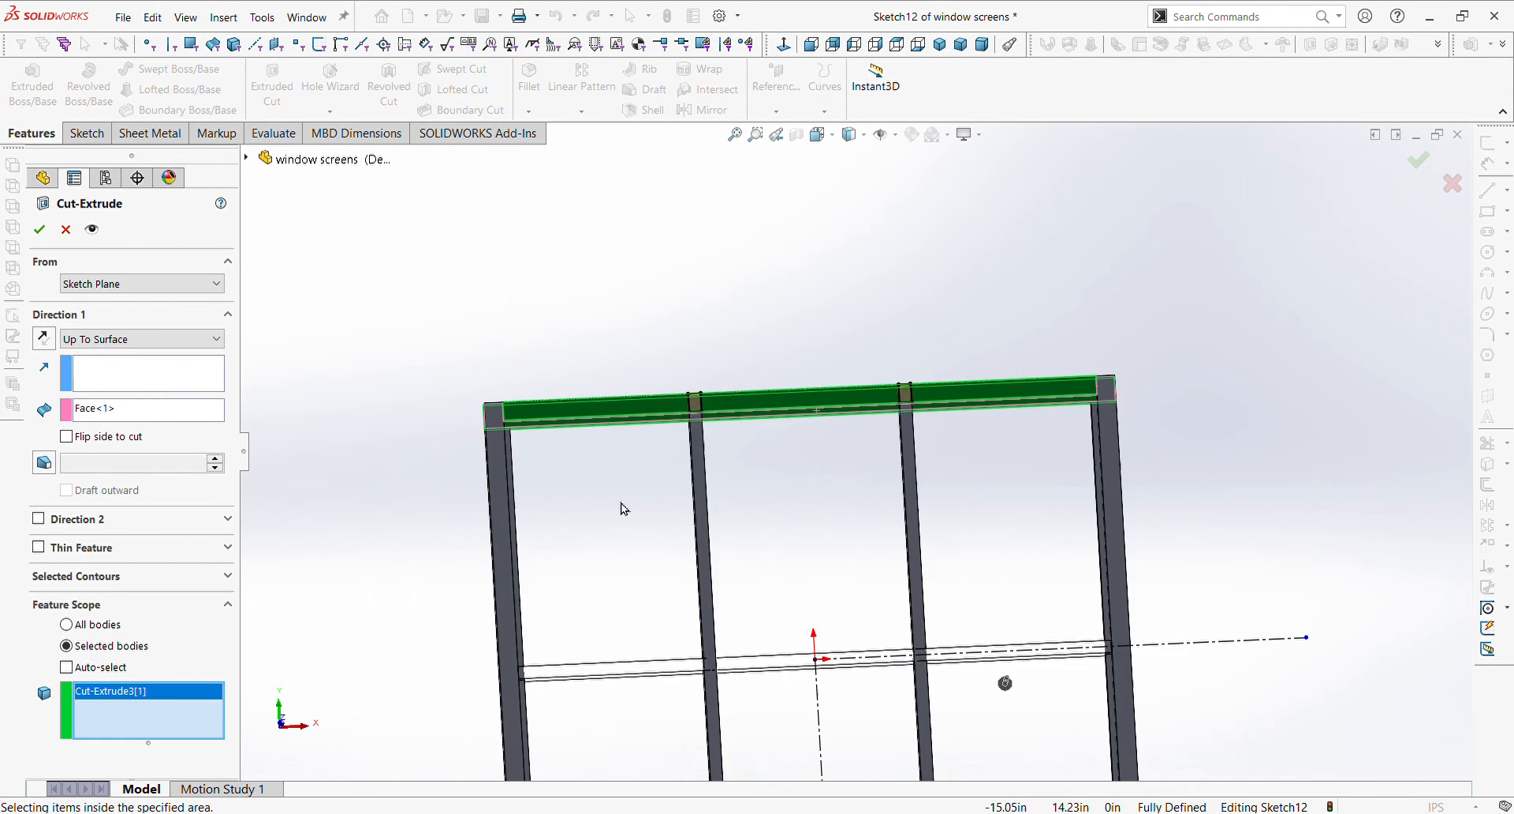
scroll(623, 508, up, 4)
scroll(844, 593, down, 4)
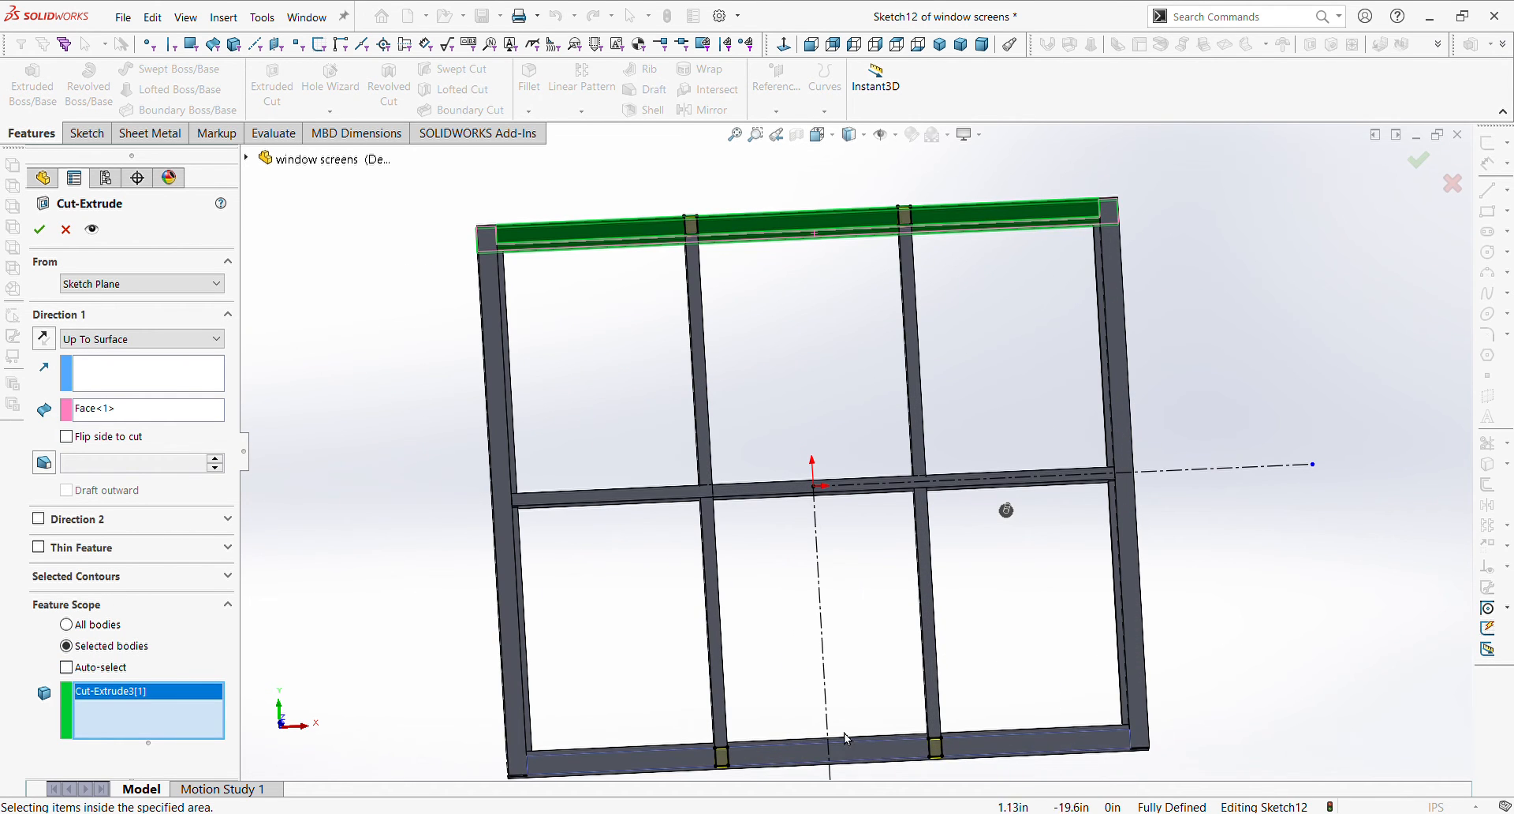
click(1068, 753)
click(39, 228)
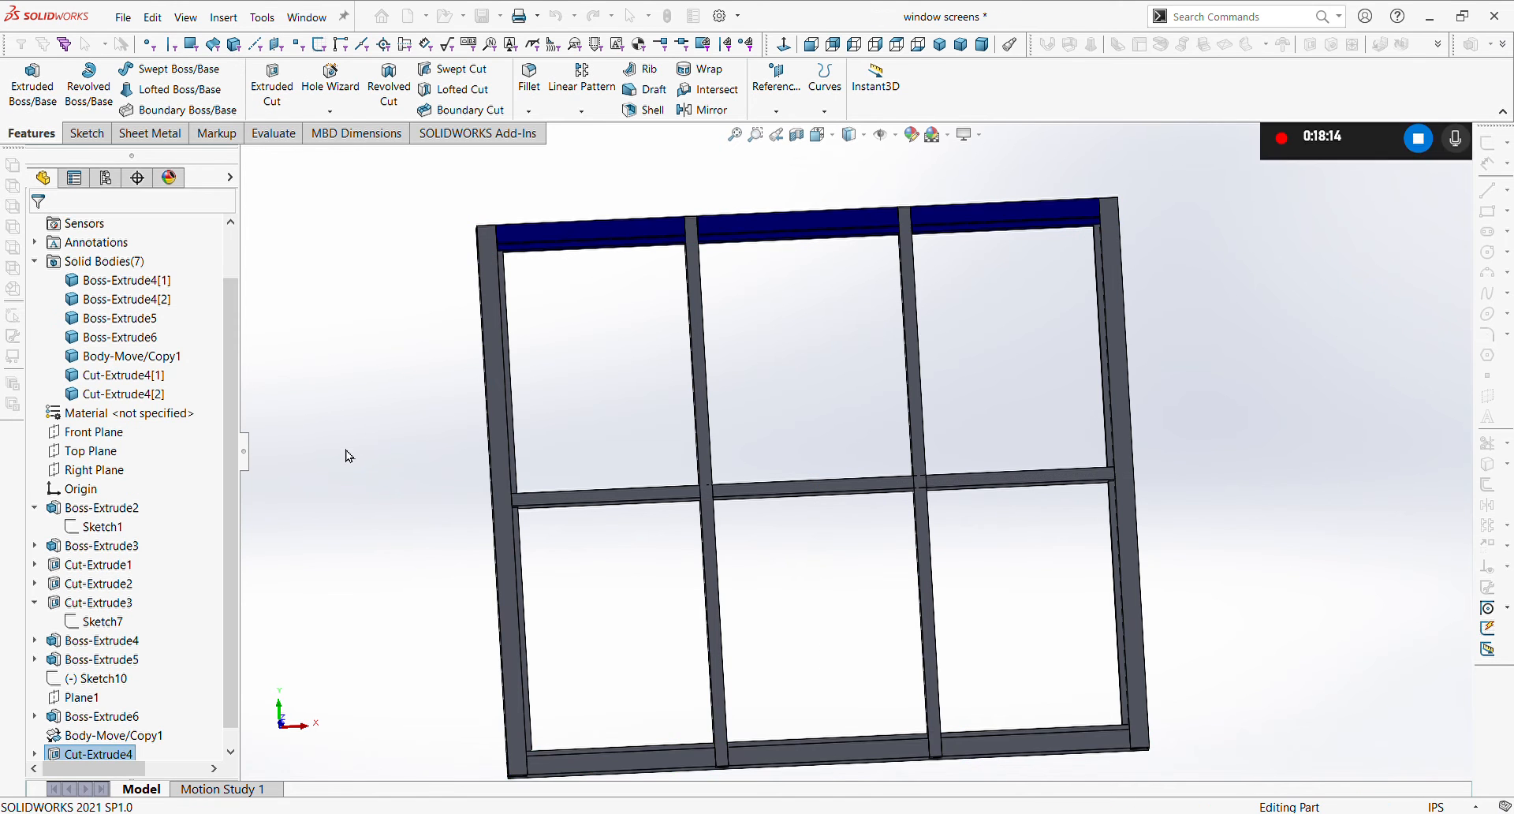
- Isolate the bottom rail body to examine its notches from behind, and return to the full frame
scroll(777, 616, down, 4)
scroll(780, 609, down, 5)
middle_drag(748, 533, 844, 499)
click(844, 499)
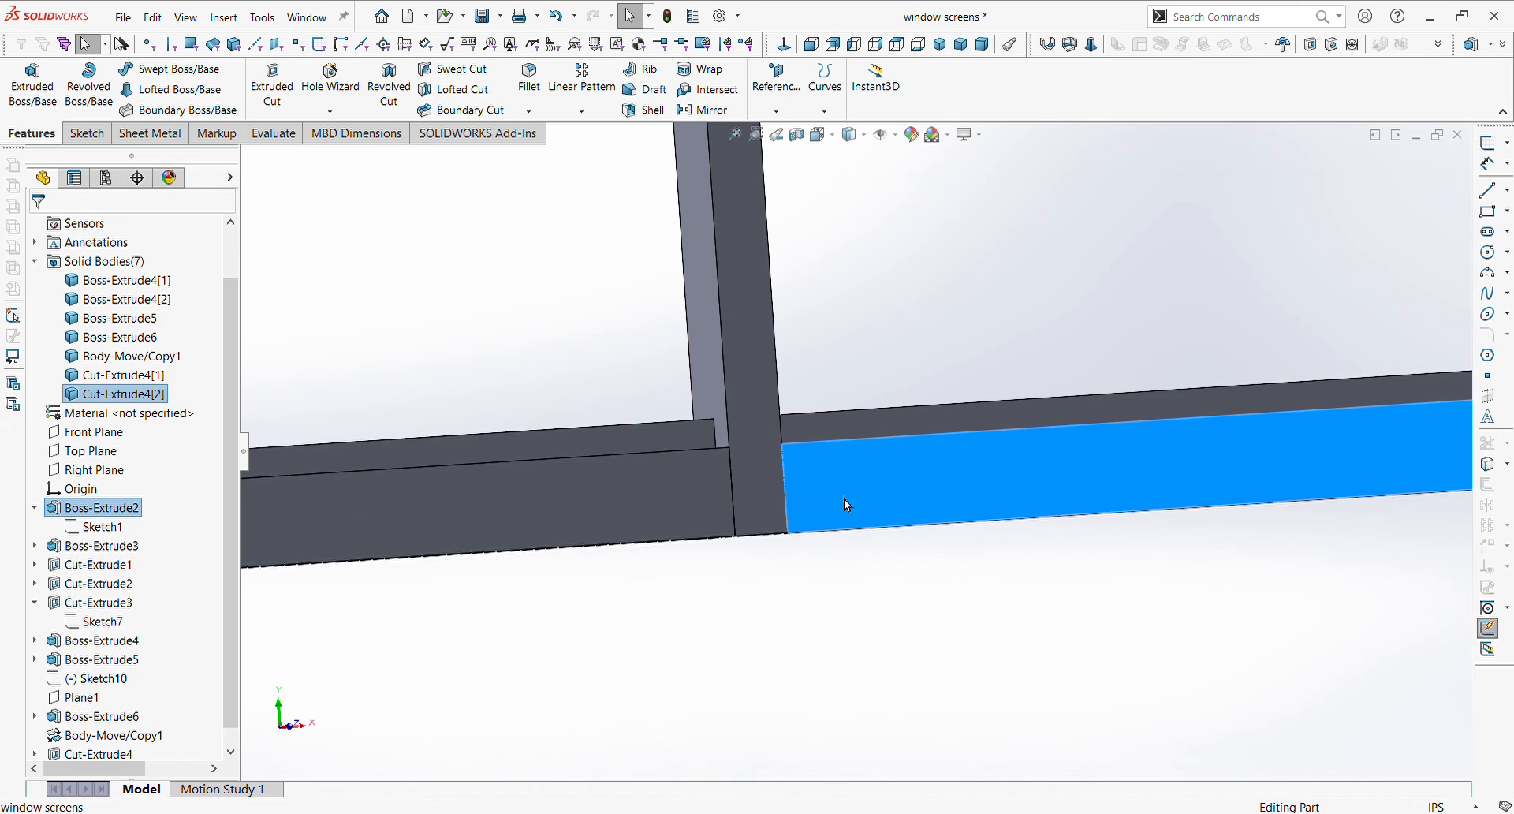
click(891, 752)
scroll(784, 471, up, 4)
middle_drag(835, 478, 1103, 473)
scroll(890, 418, up, 1)
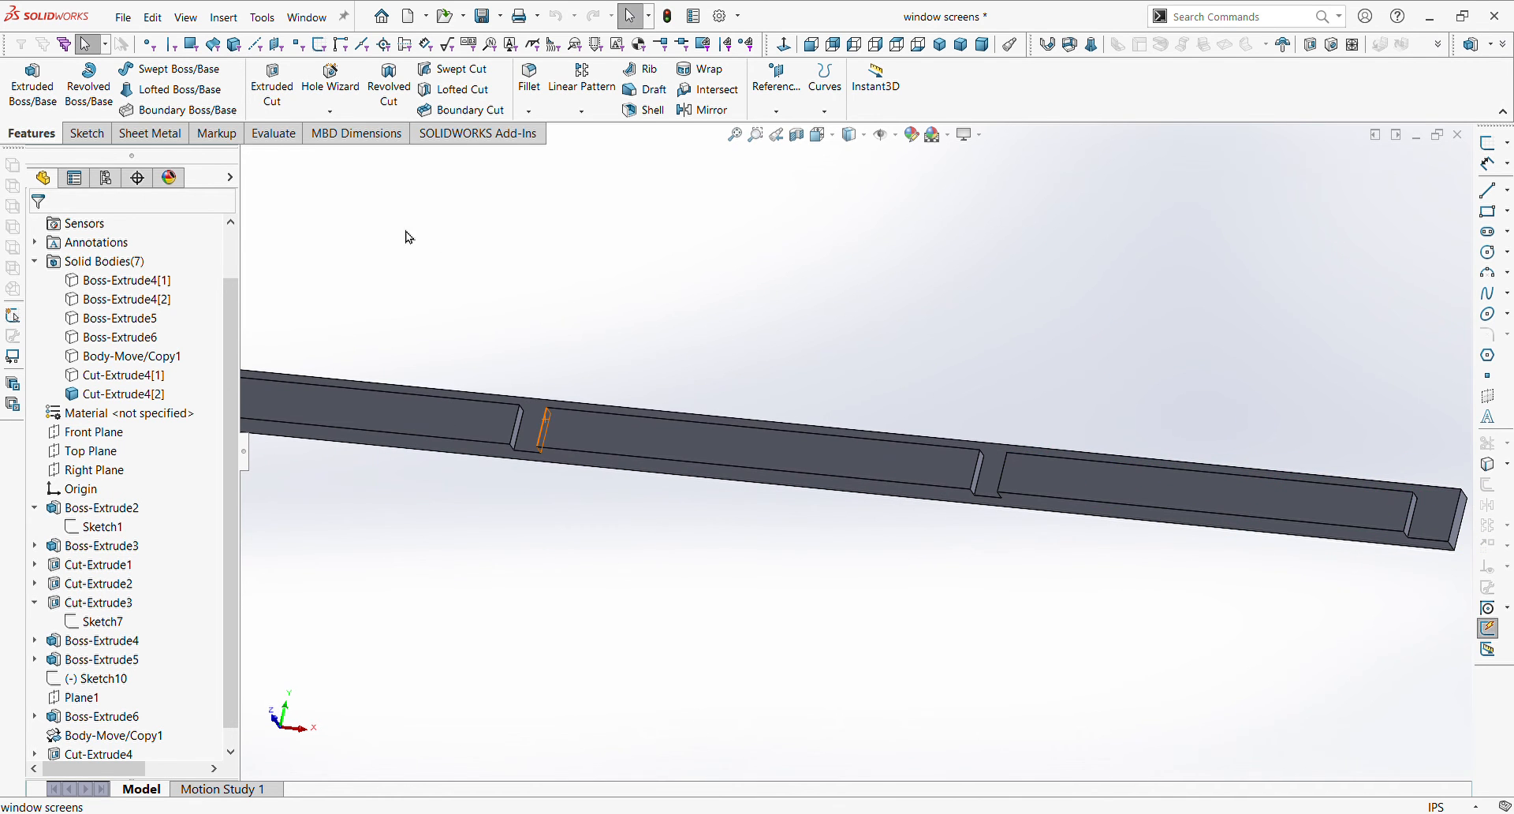
click(636, 309)
- Isolate the left-hand vertical bar to examine its stepped lower end, and return to the full frame
middle_drag(649, 381, 638, 410)
scroll(640, 395, up, 2)
scroll(645, 387, down, 4)
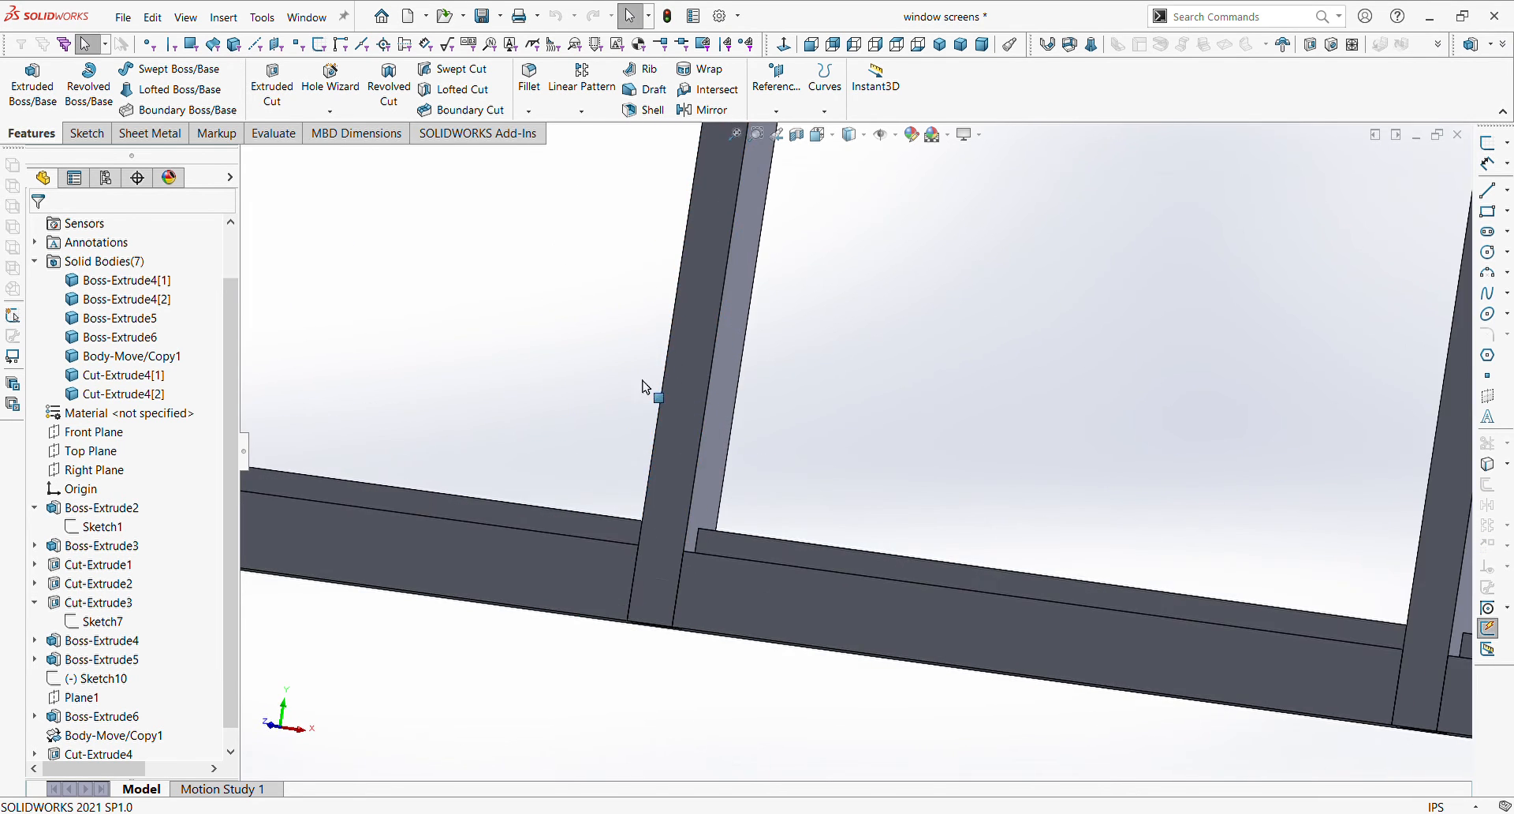
click(676, 444)
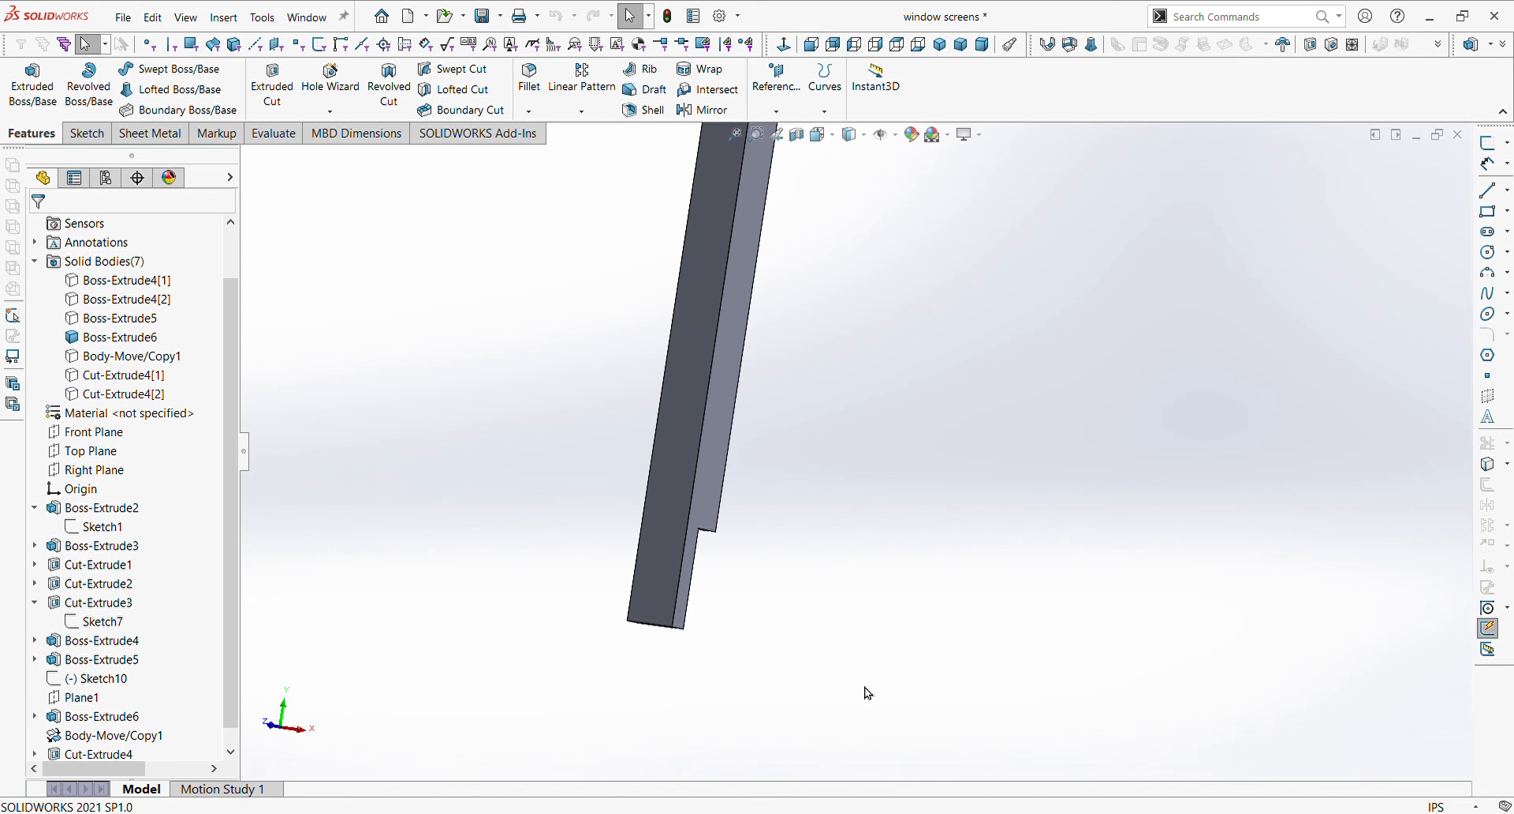
middle_drag(868, 693, 571, 294)
click(410, 248)
- Examine from several angles how the vertical bars seat in the notched bottom rail
scroll(680, 533, up, 5)
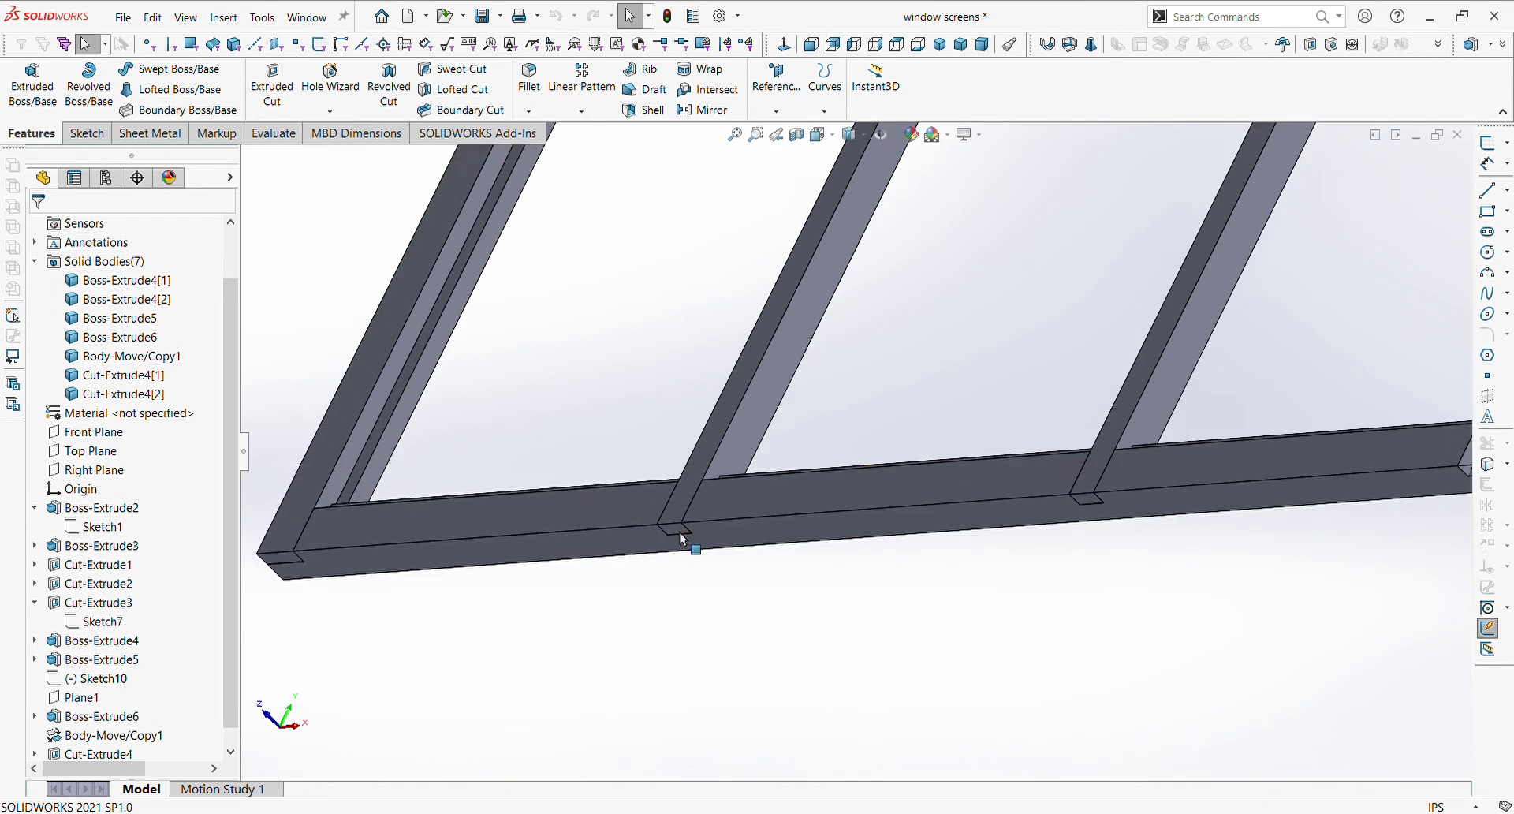
middle_drag(761, 489, 780, 568)
scroll(780, 568, down, 5)
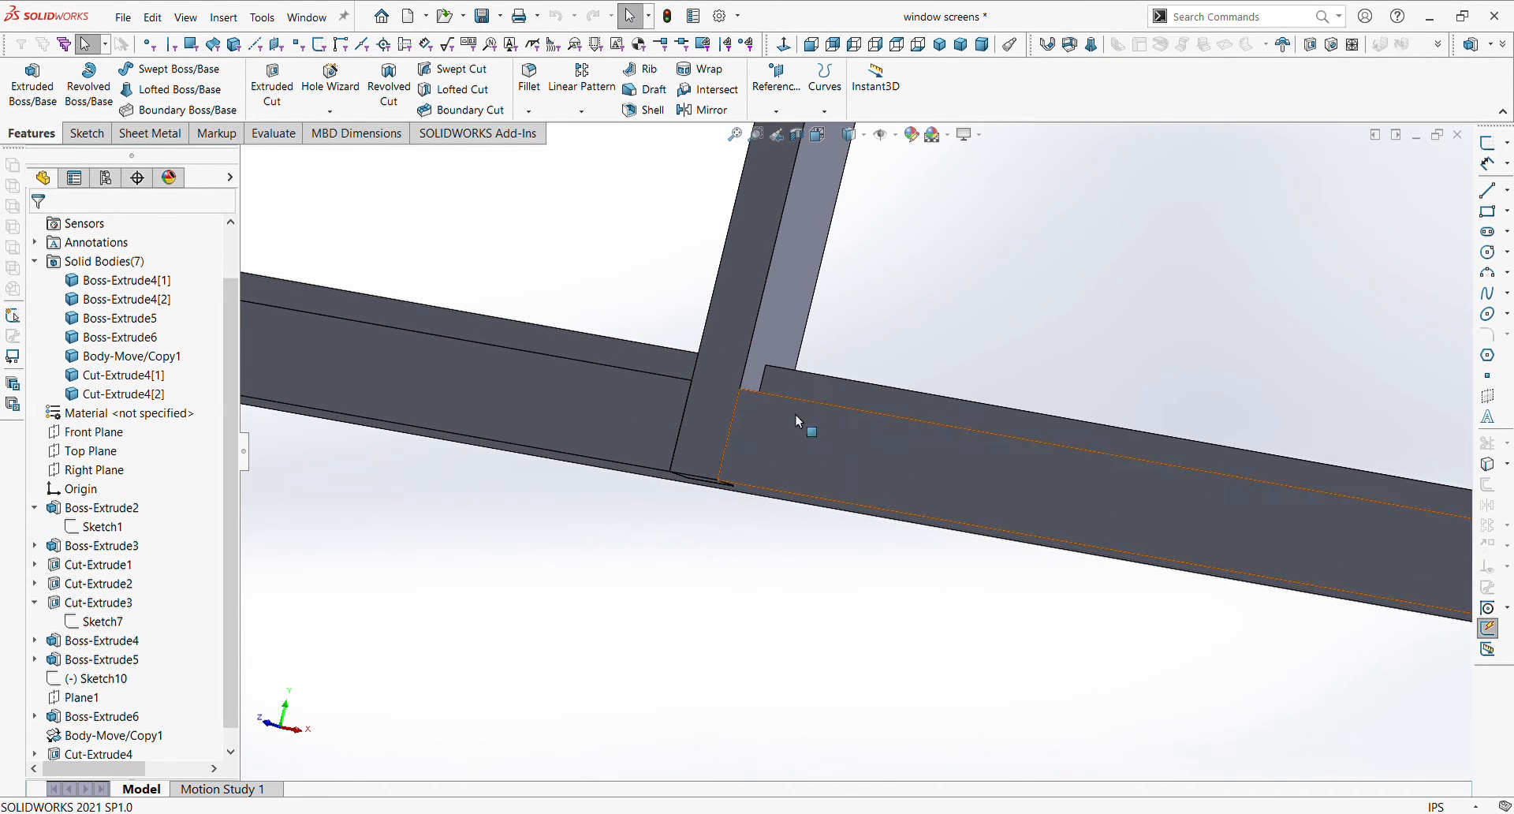
scroll(876, 513, up, 8)
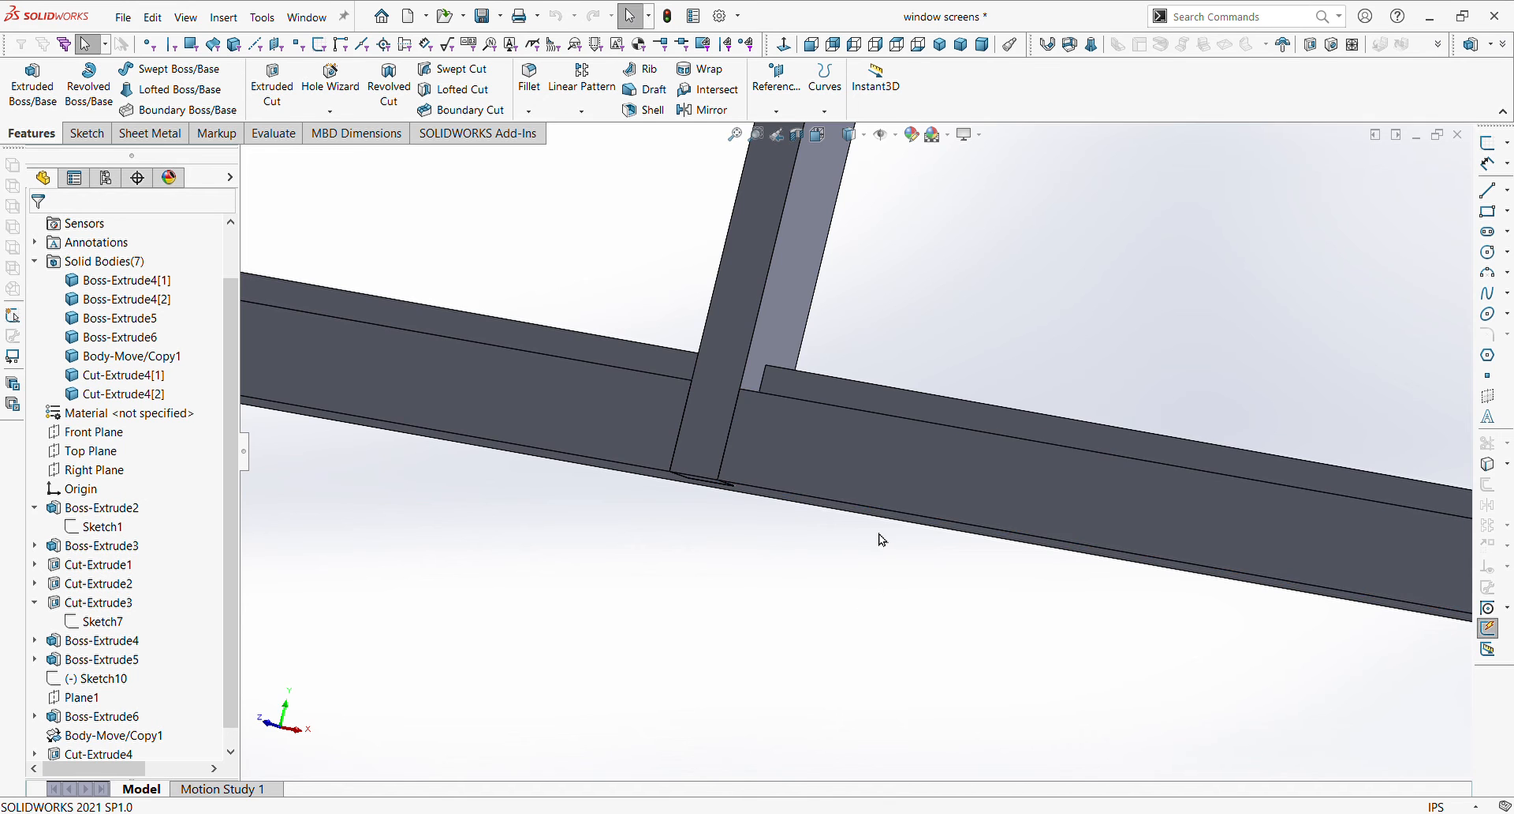
scroll(900, 320, down, 4)
scroll(901, 321, up, 5)
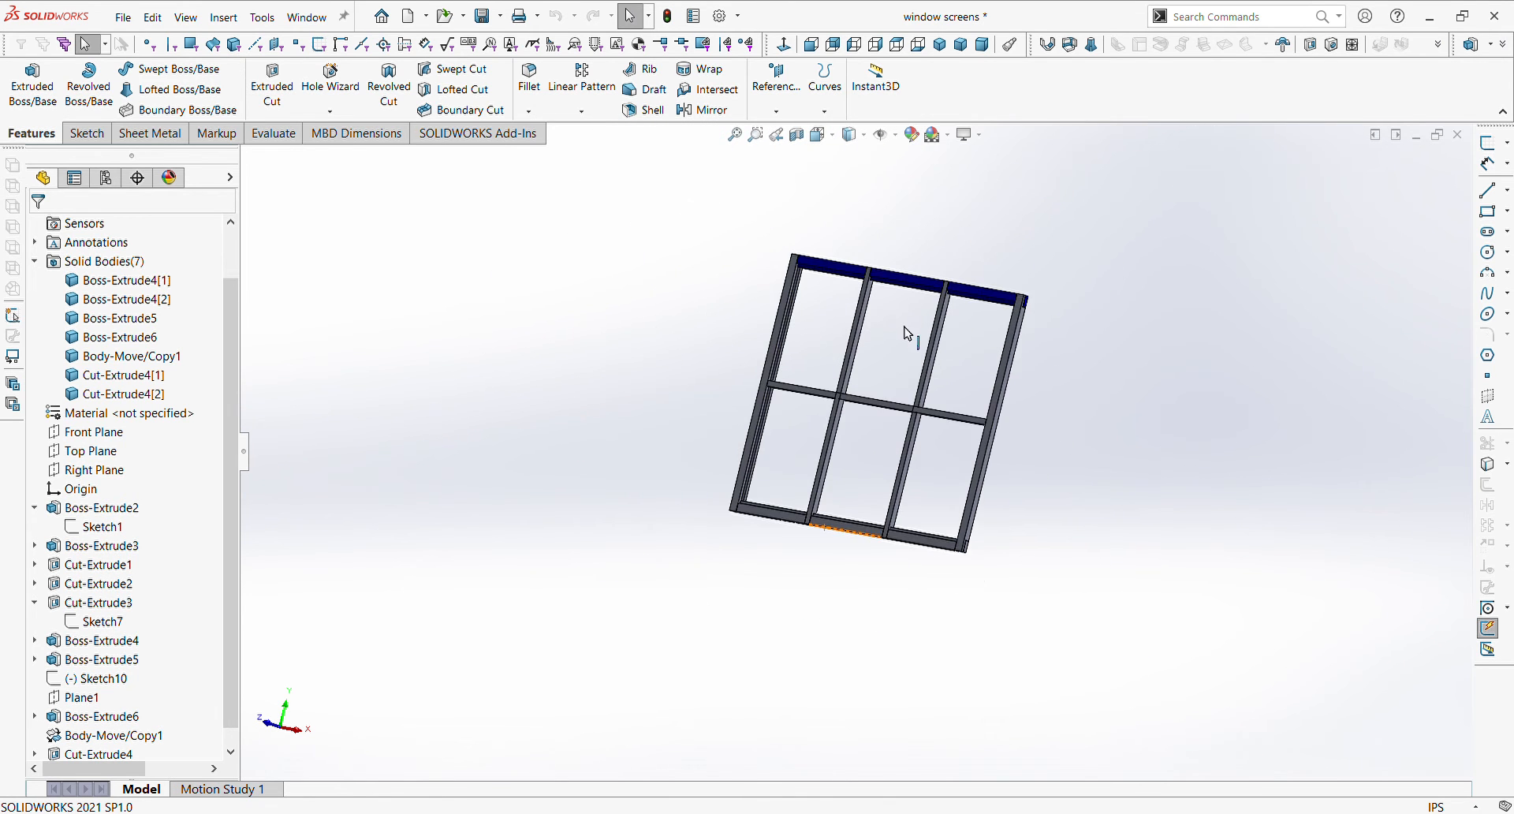
scroll(891, 524, down, 3)
scroll(769, 670, down, 3)
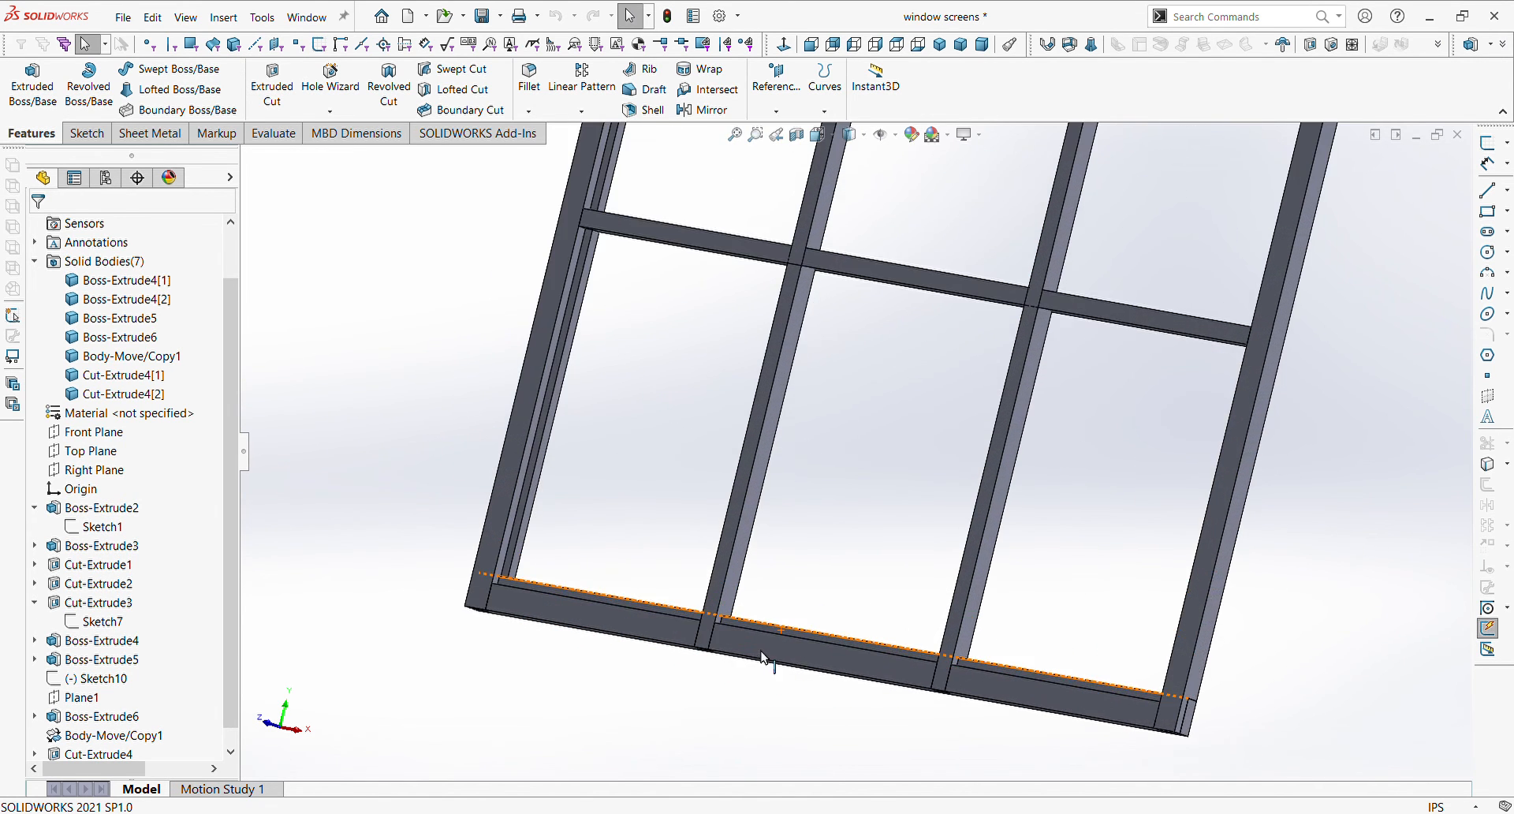
- Examine the overlap where the vertical bars cross the horizontal centre bar
middle_drag(751, 703, 666, 564)
scroll(666, 564, up, 2)
scroll(792, 462, down, 6)
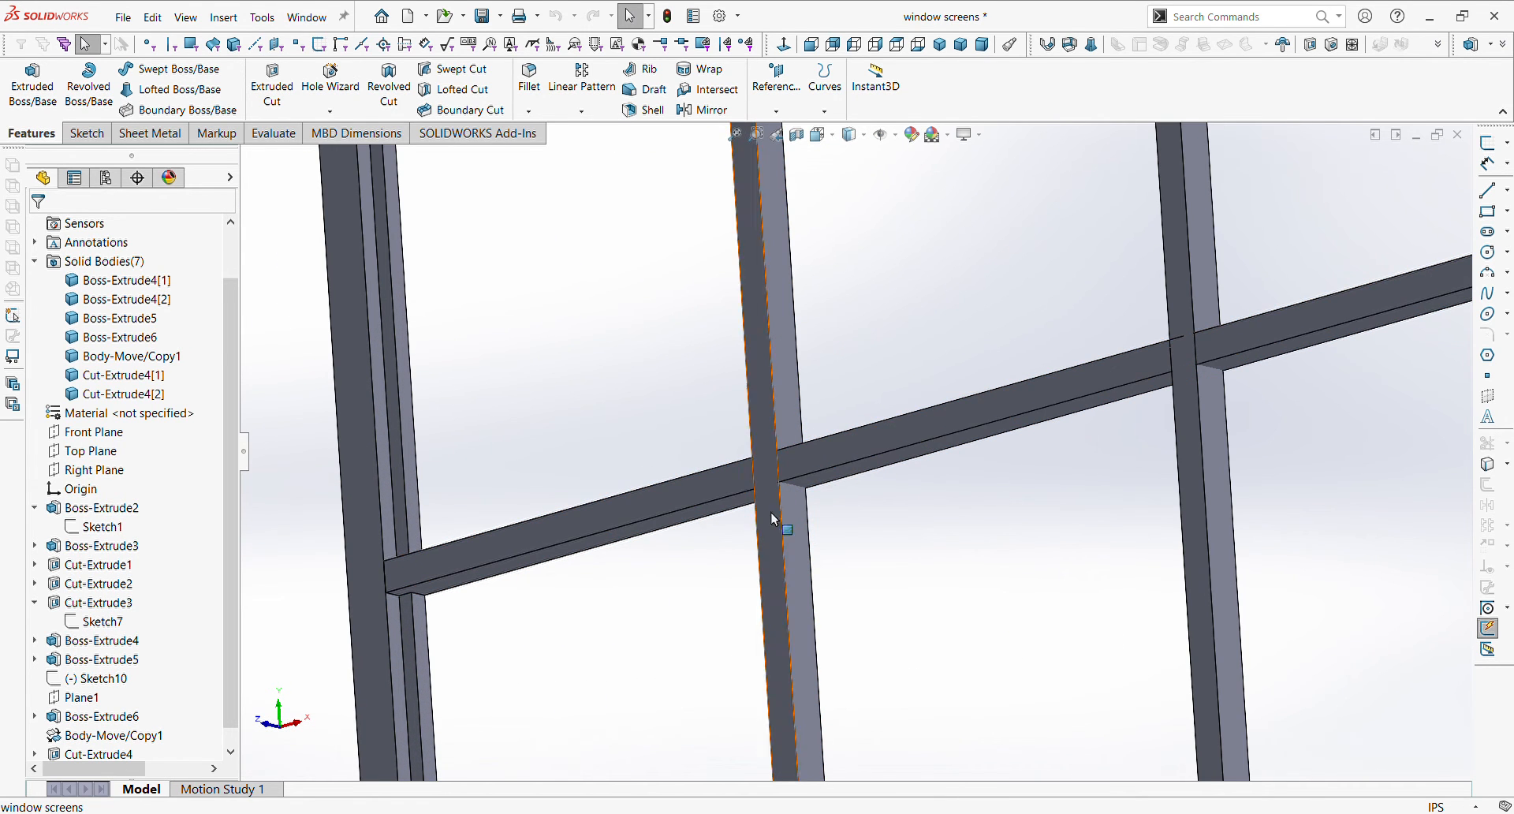
click(835, 456)
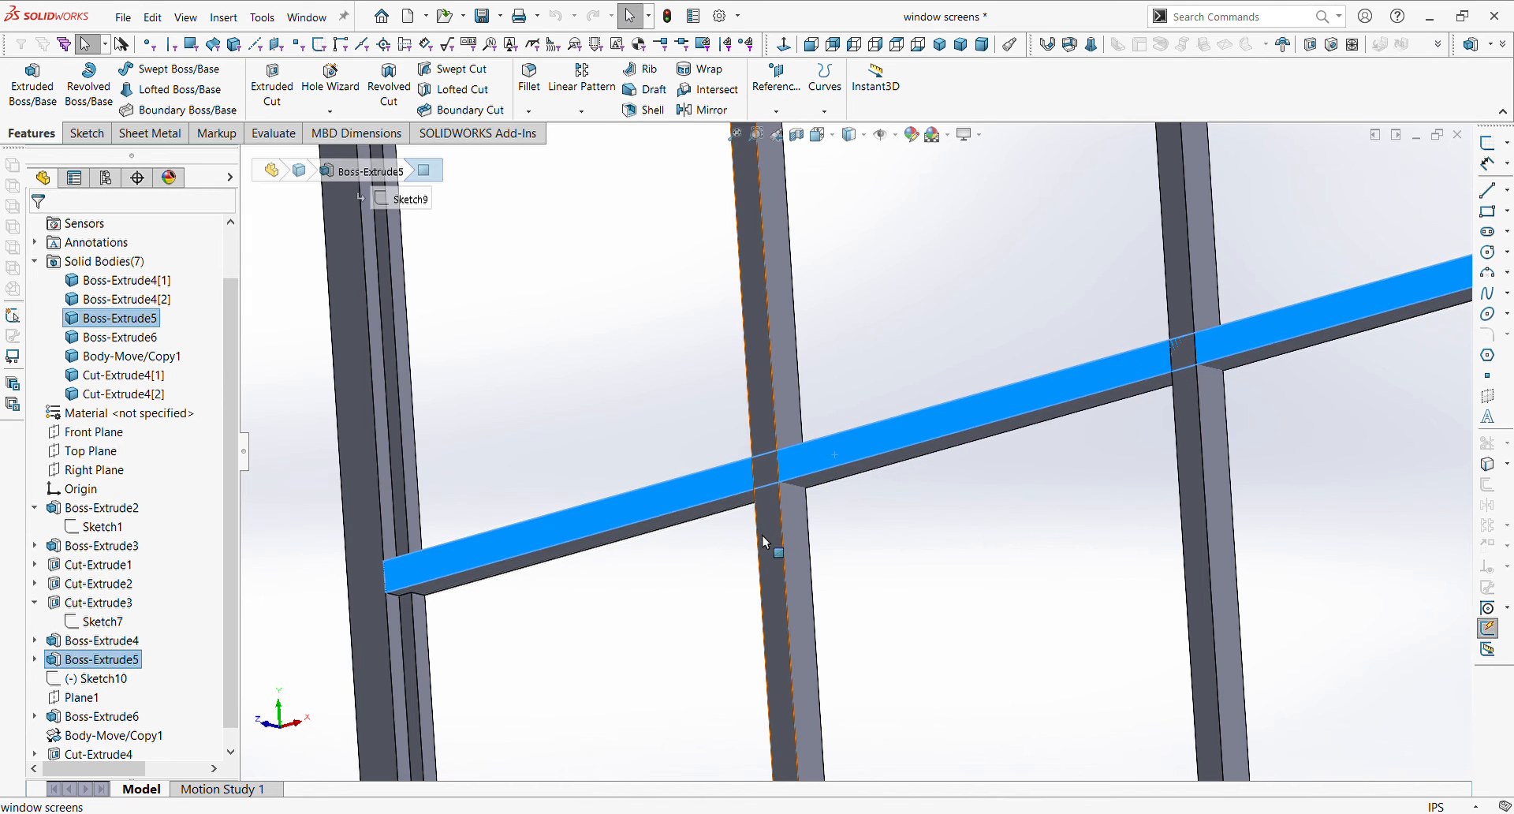
click(763, 537)
click(1012, 555)
scroll(872, 655, up, 5)
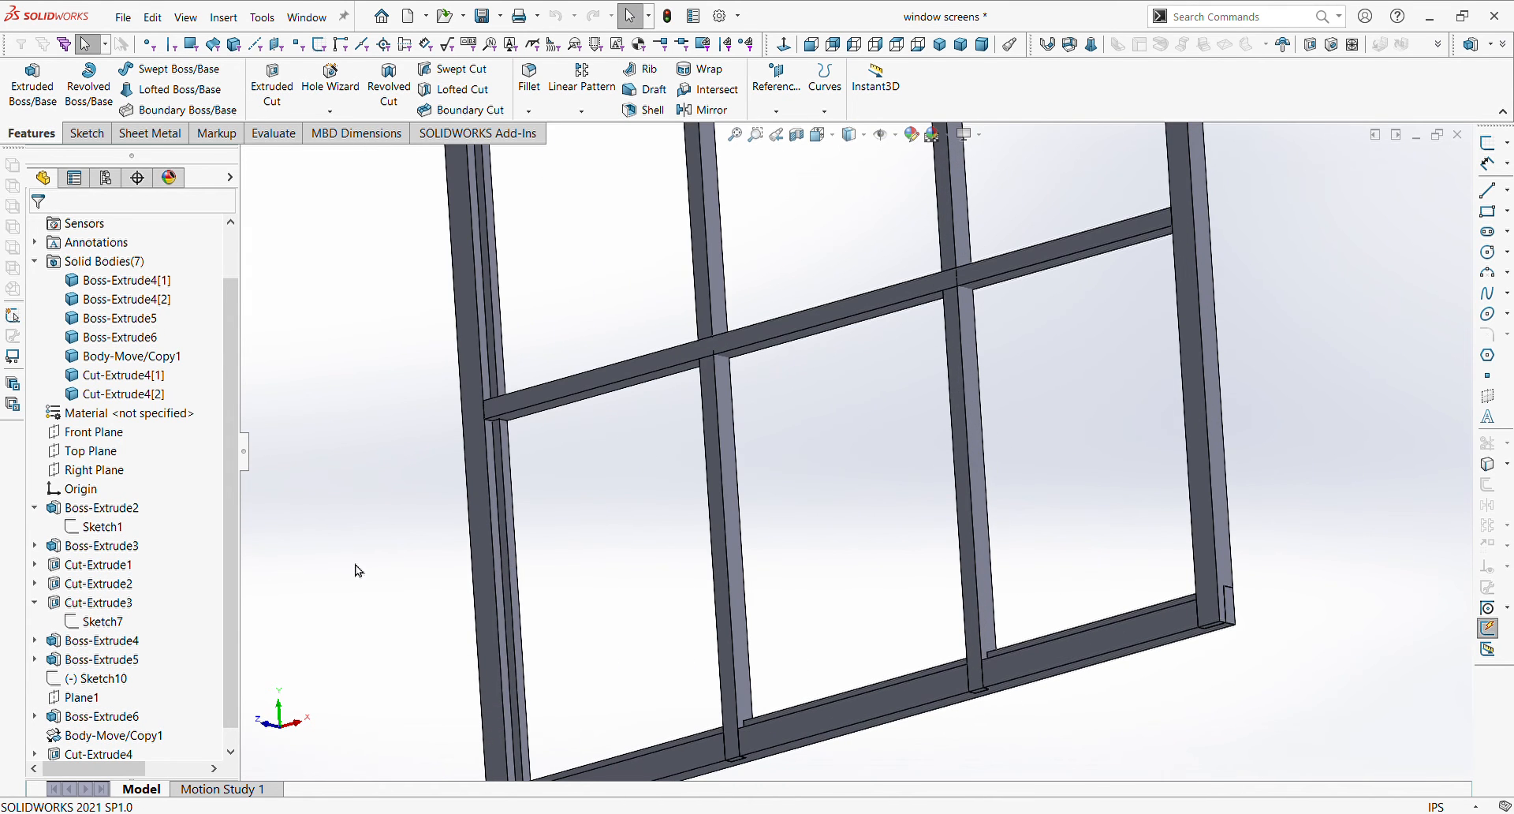
scroll(107, 753, down, 1)
- Reopen the sketch of the rail notch cut for editing at the crossing of the centre bar and right-hand vertical bar
click(101, 735)
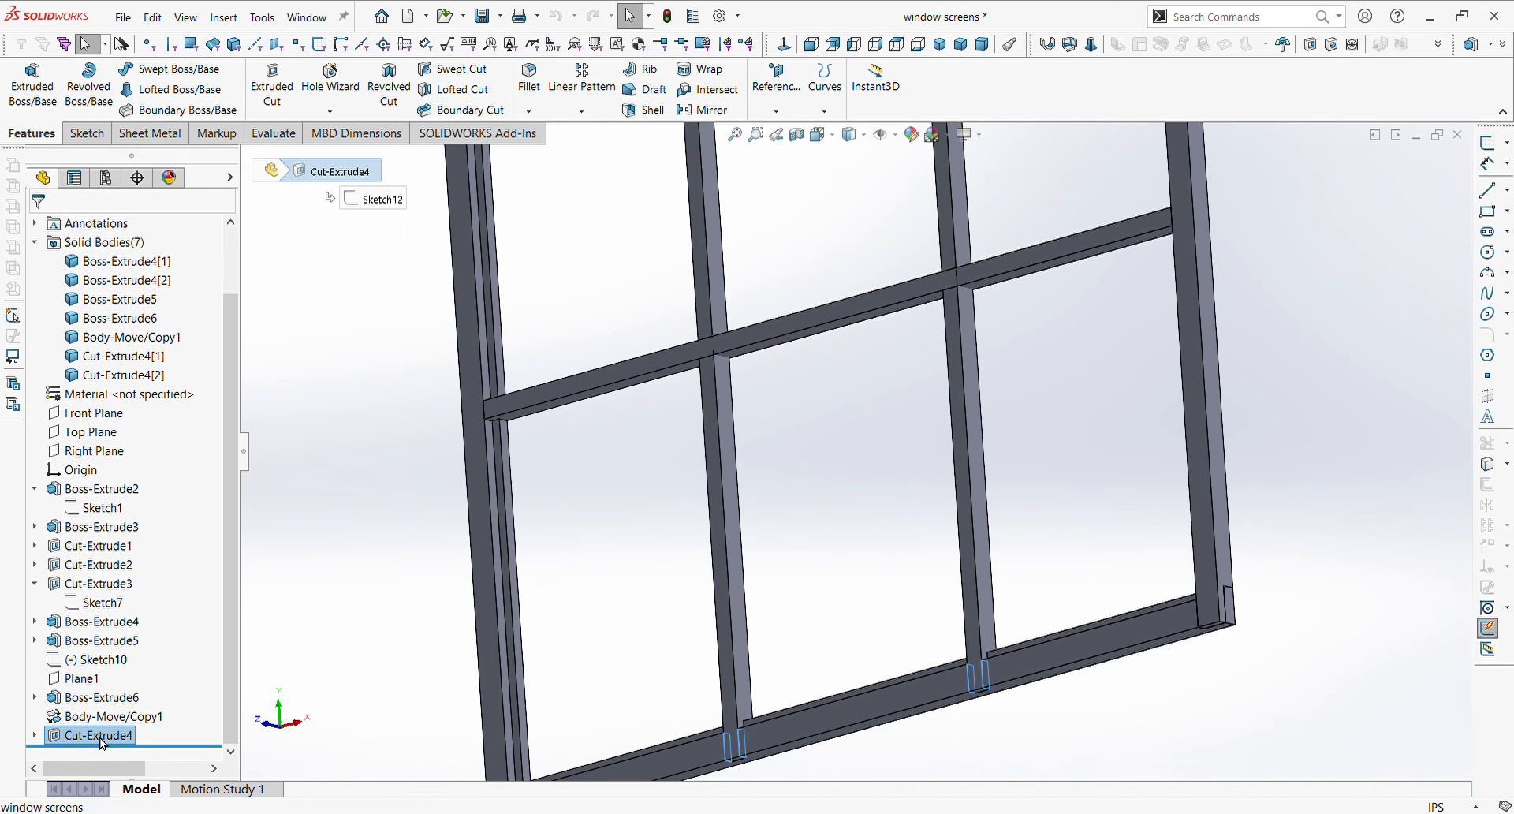
click(142, 697)
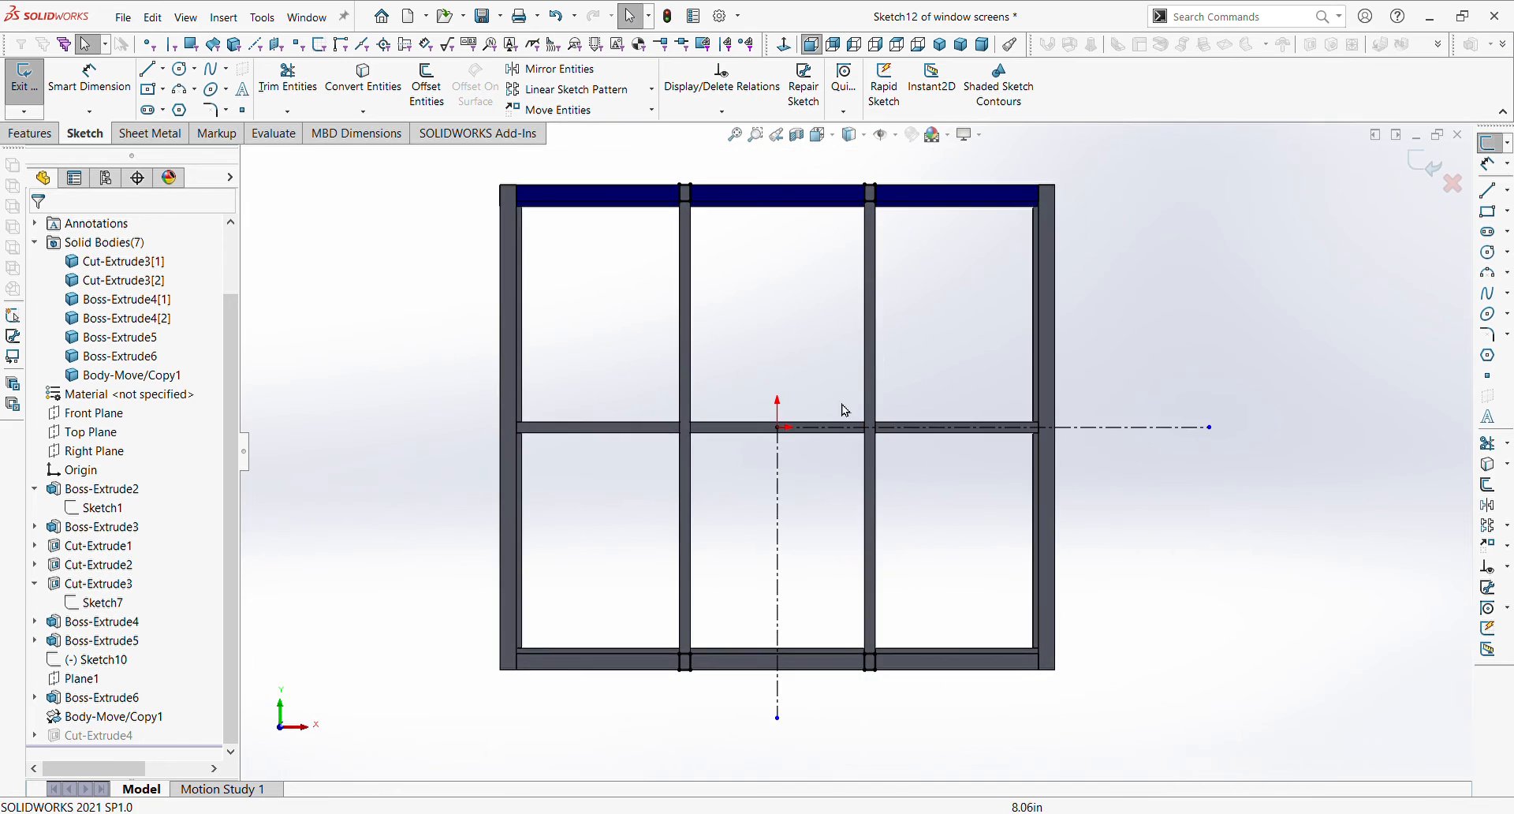
scroll(927, 442, down, 8)
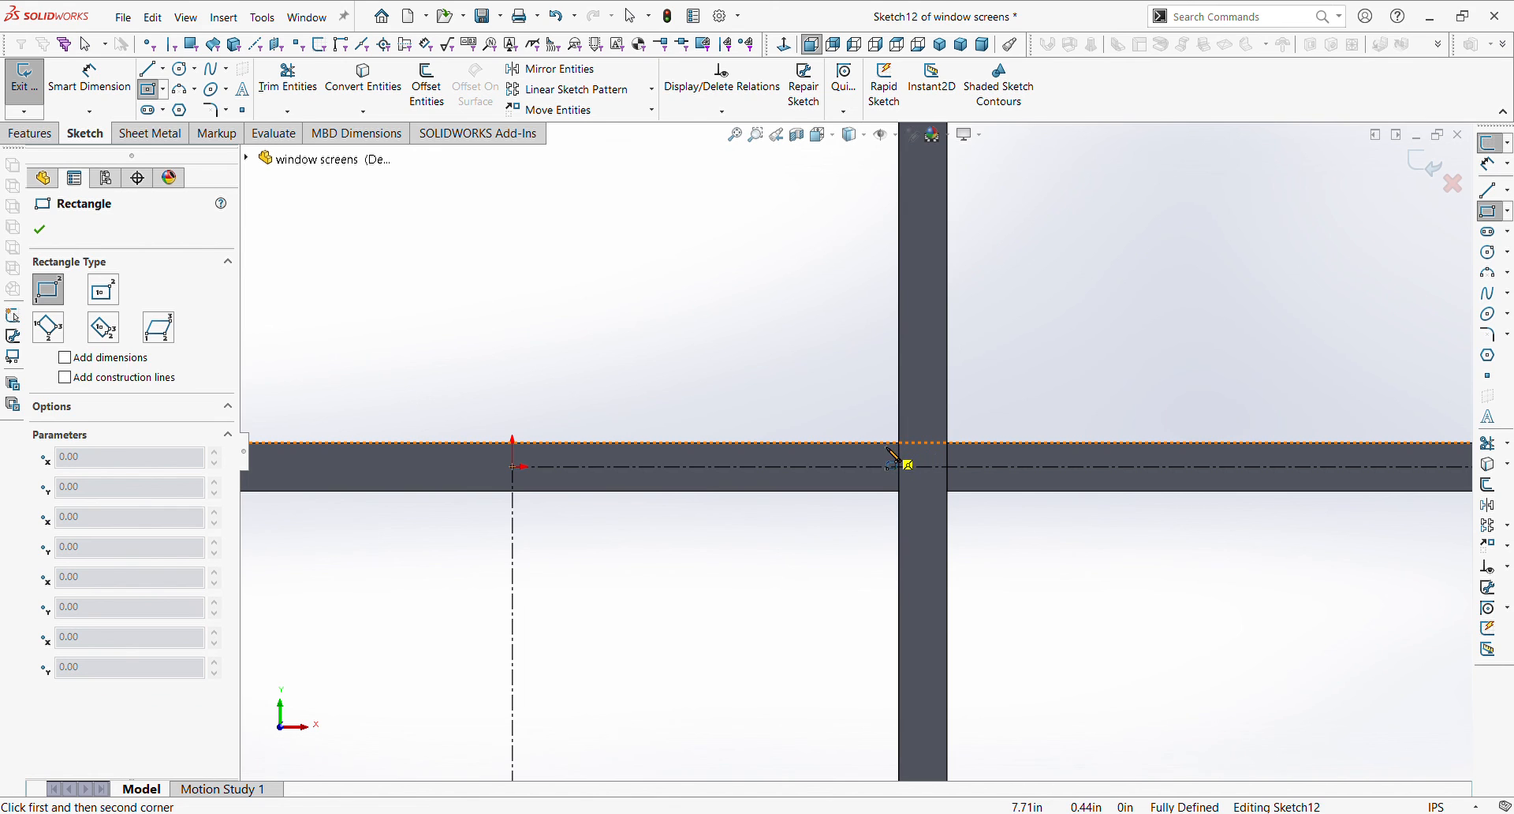
- Draw a corner rectangle over the crossing of the centre bar and the right-hand vertical bar, snapped to the bar edges
click(903, 446)
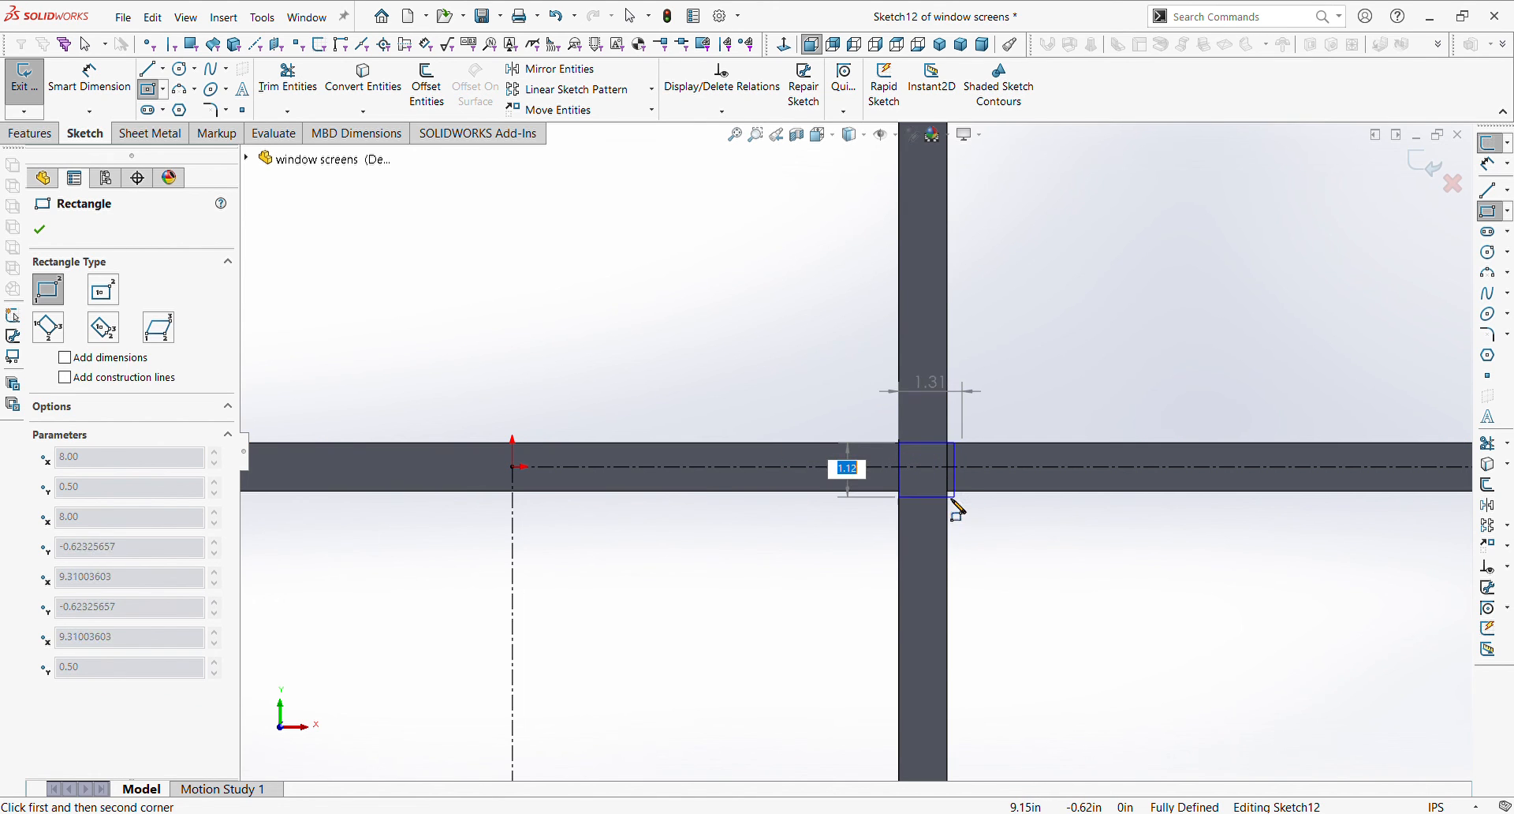
click(949, 493)
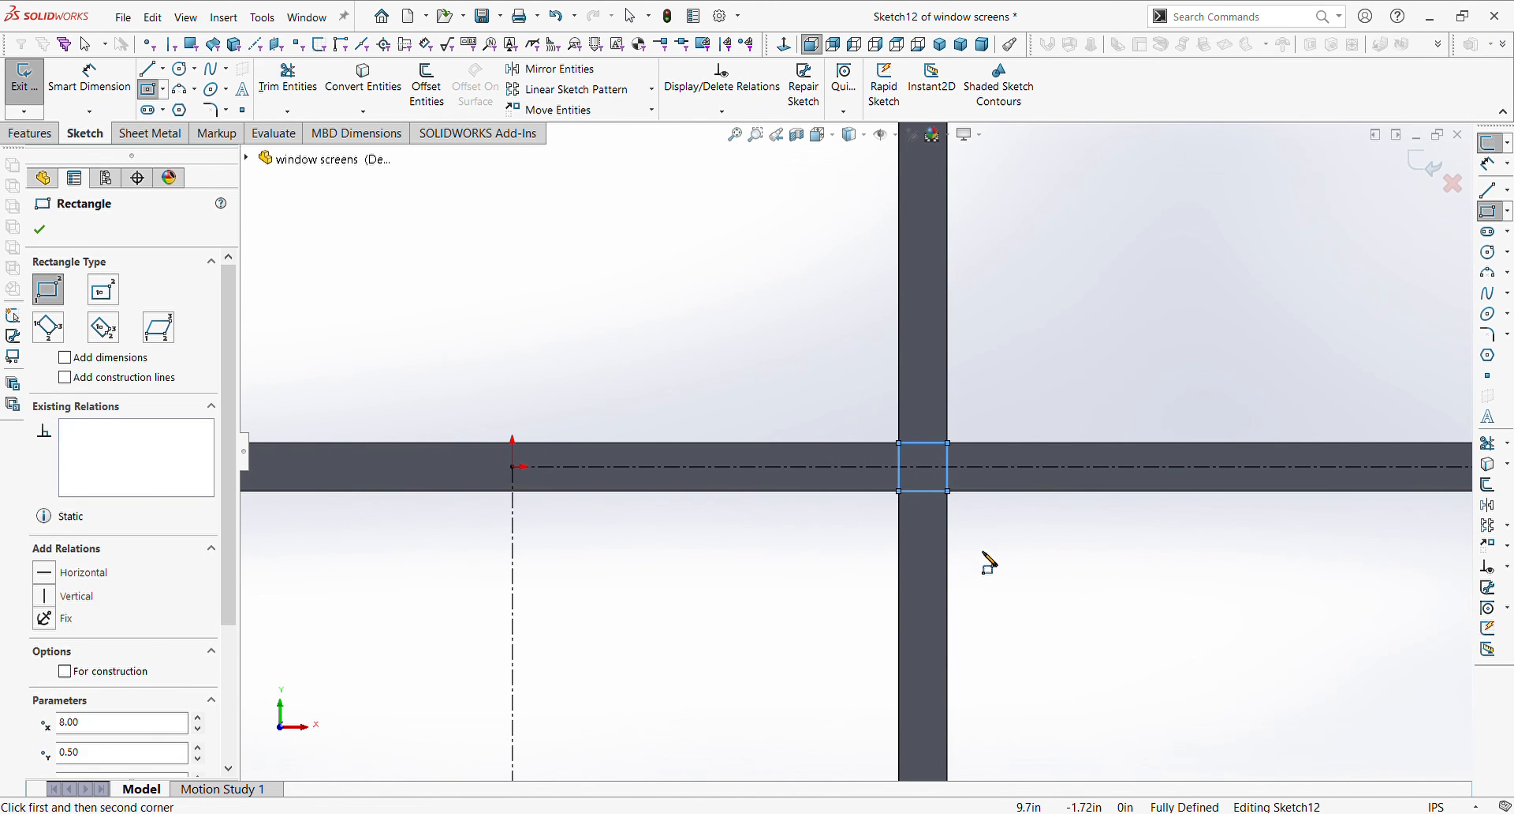
key(Escape)
scroll(694, 529, up, 5)
scroll(505, 467, down, 5)
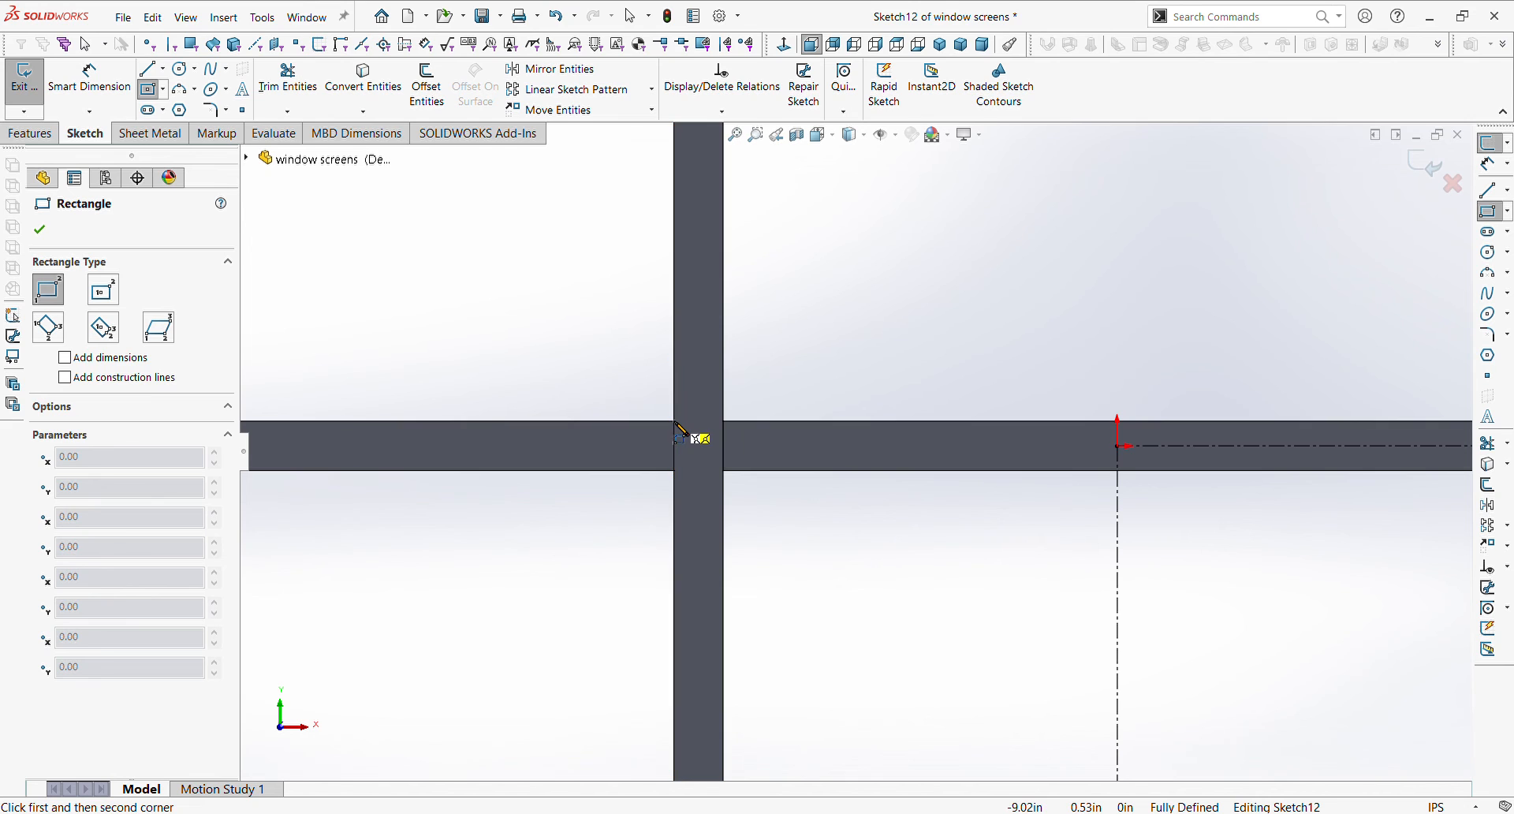
- Draw a 1 × 1 in corner rectangle over the crossing with the left-hand vertical bar, and exit the sketch with a rebuild
click(675, 422)
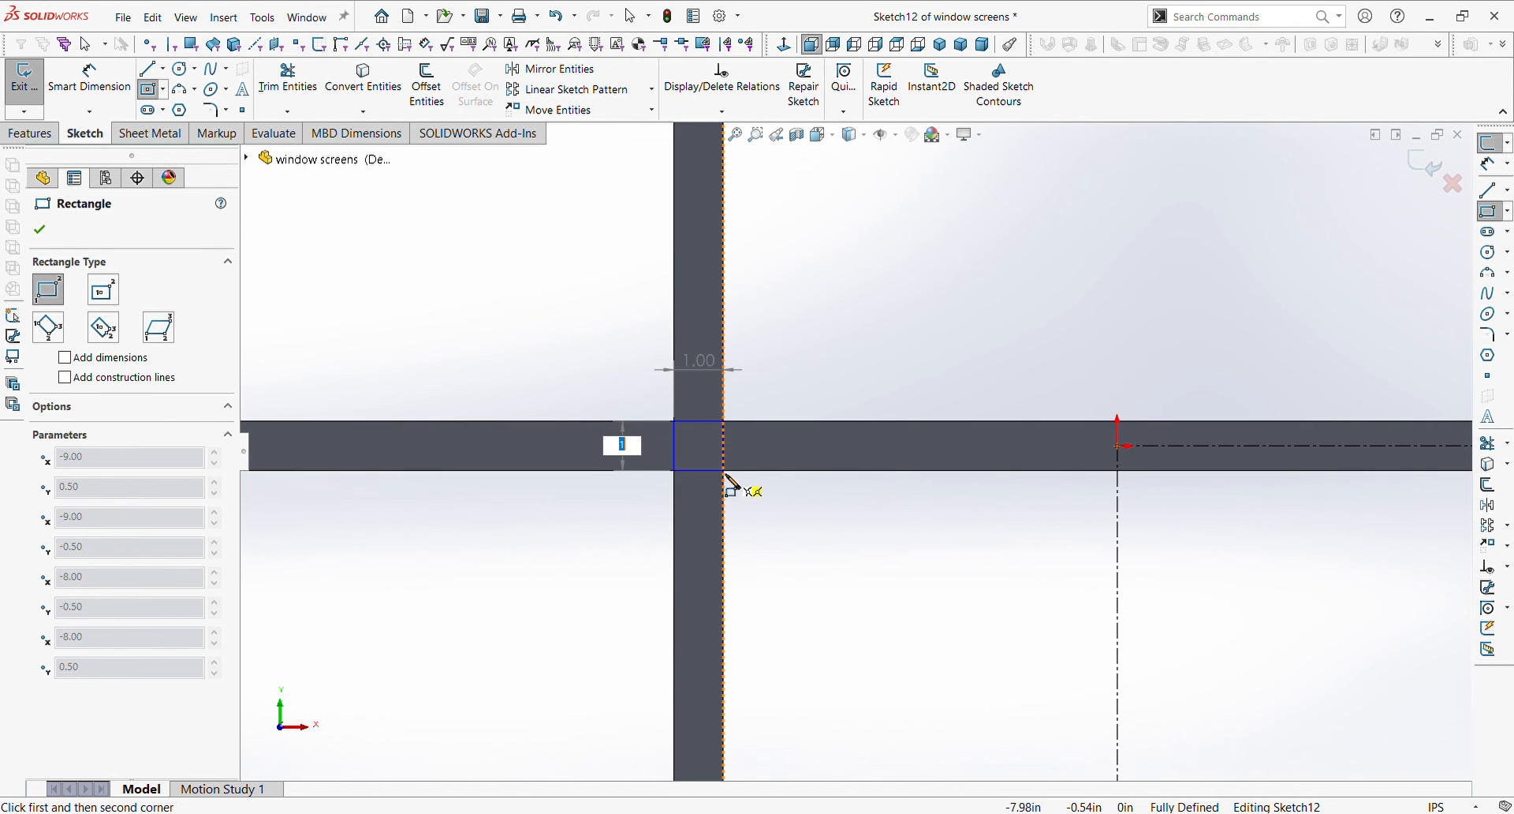
click(725, 475)
key(Escape)
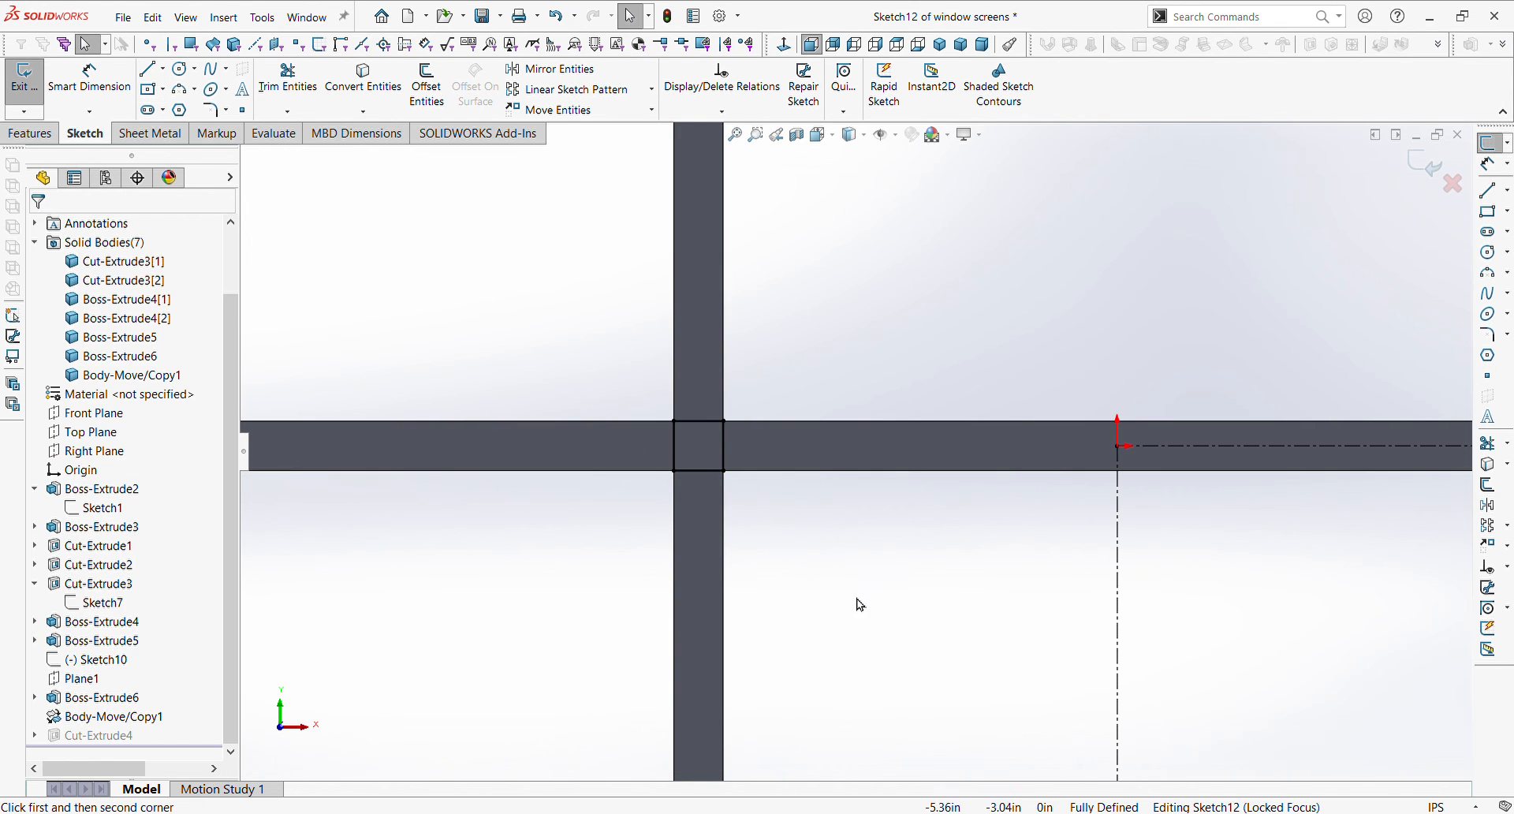
scroll(868, 599, up, 3)
scroll(1132, 528, up, 3)
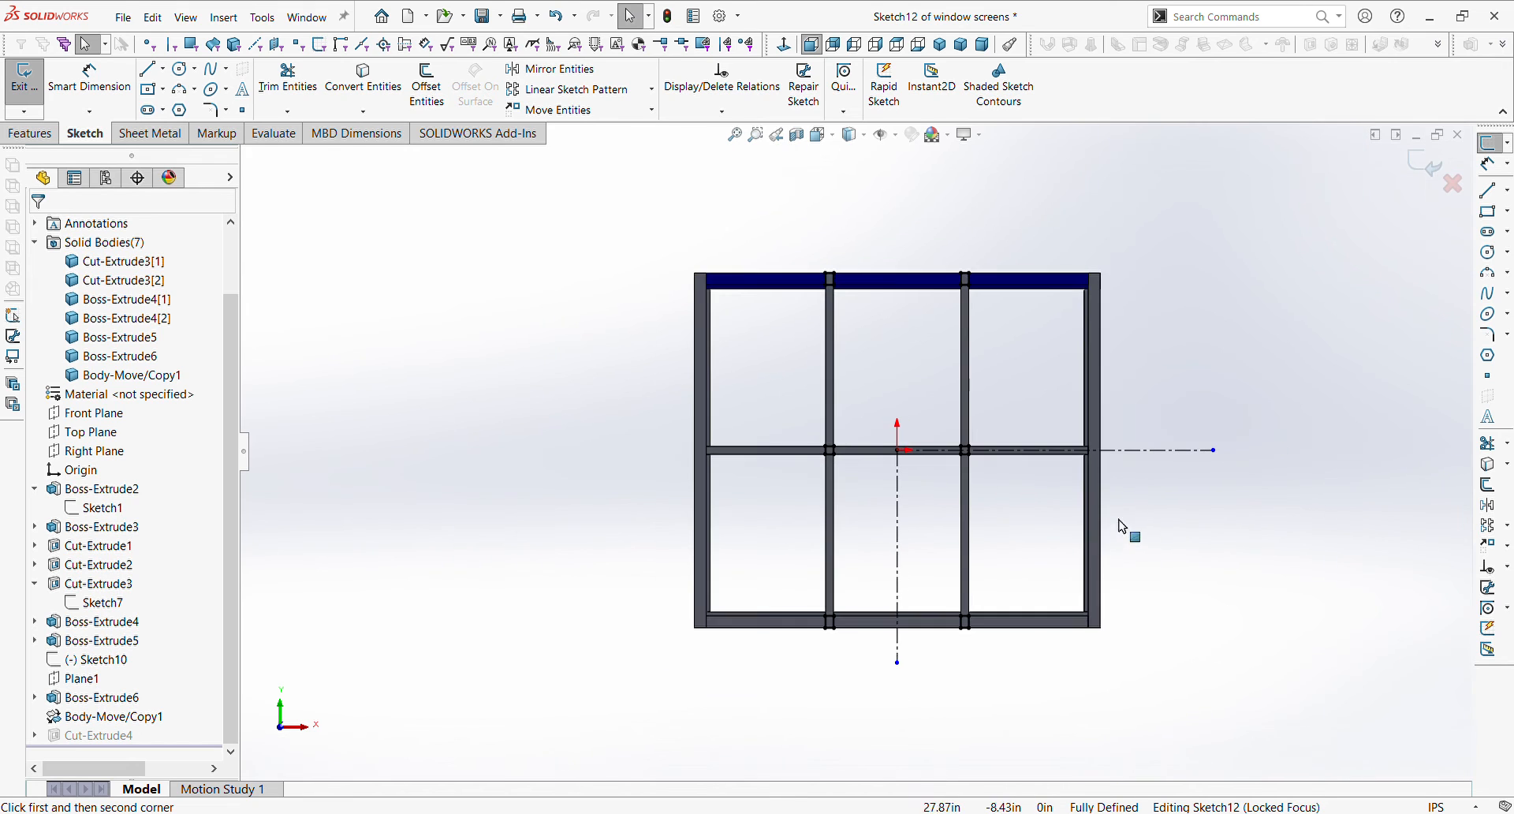
scroll(978, 525, down, 1)
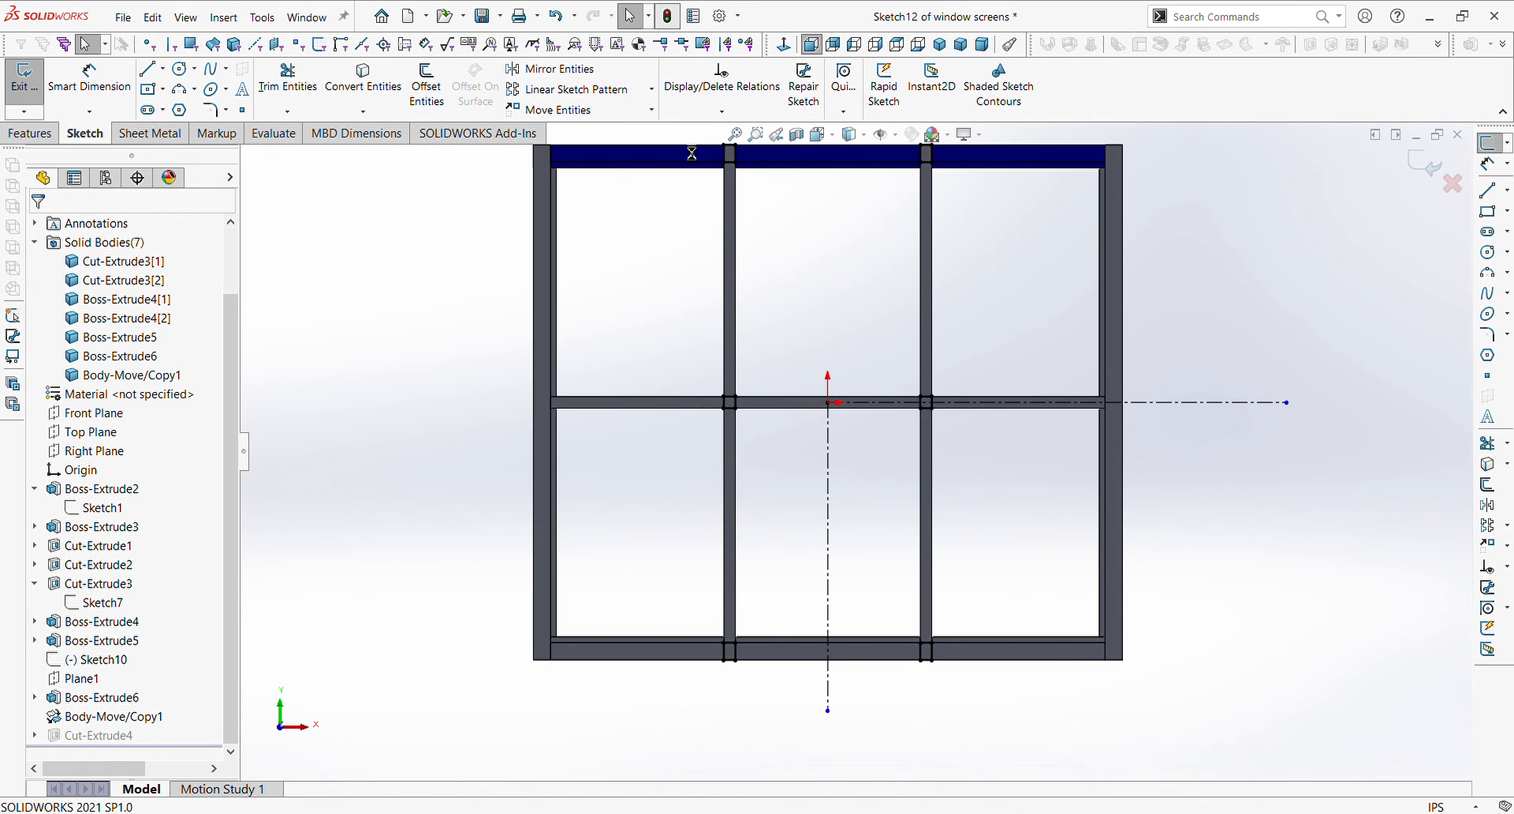
click(668, 15)
- Edit the rail notch cut feature so that its selected bodies also include the horizontal centre bar
scroll(741, 390, down, 3)
middle_drag(744, 427, 937, 497)
key(f)
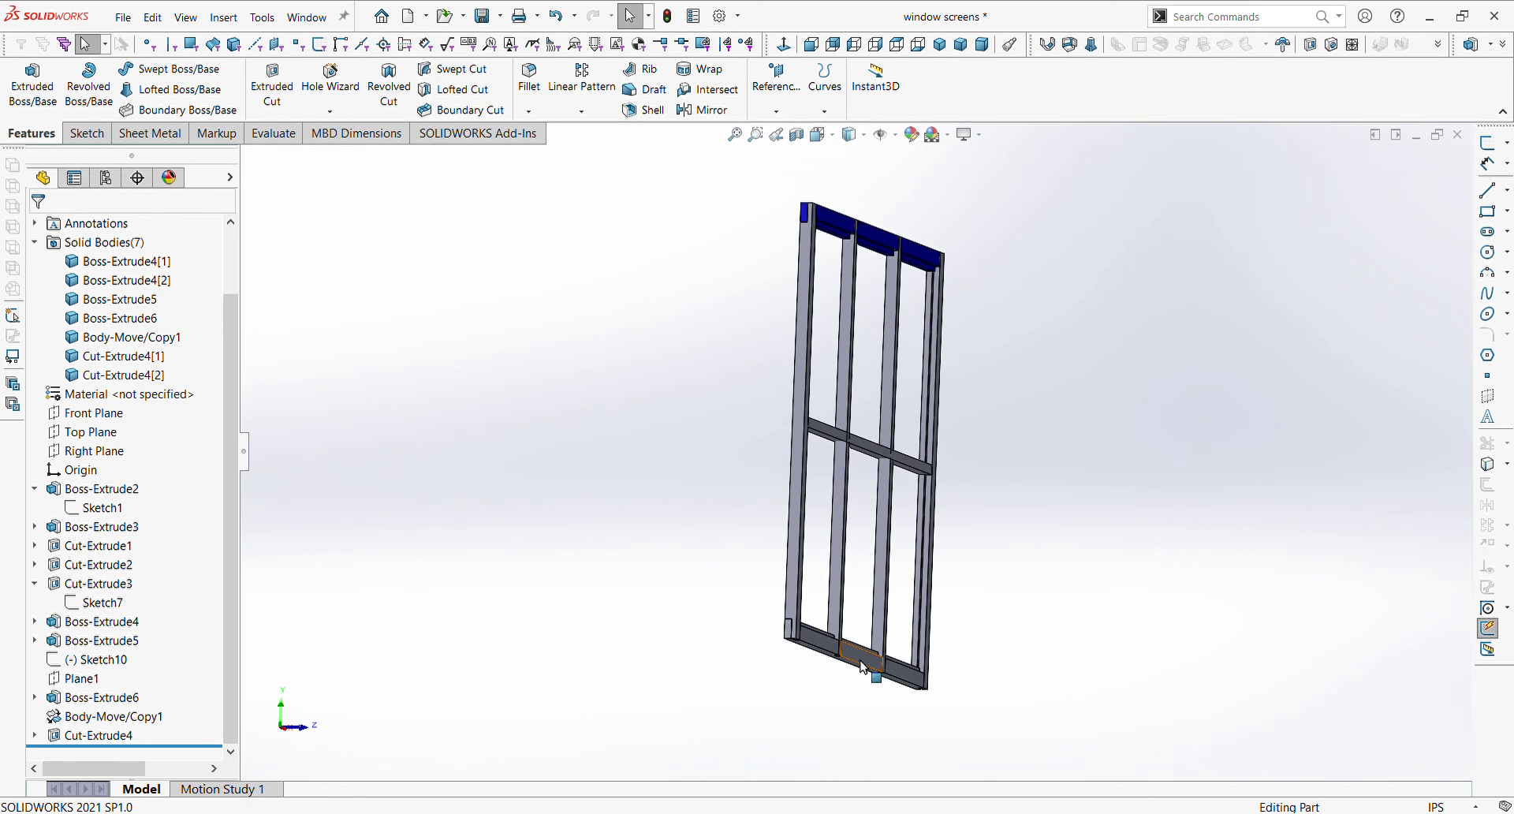
click(862, 667)
click(987, 281)
click(167, 735)
click(126, 701)
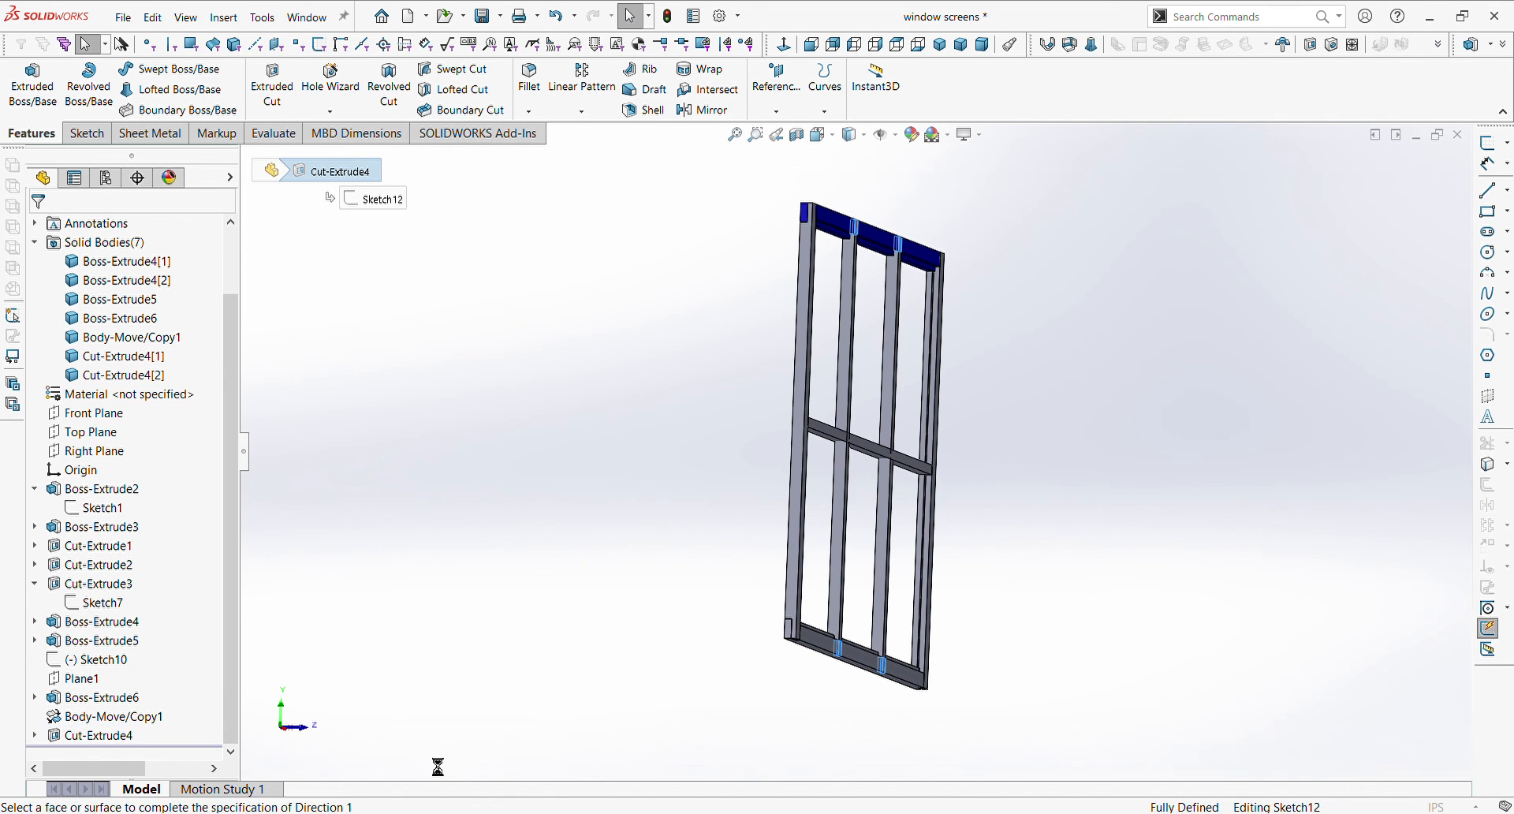
scroll(858, 454, down, 5)
scroll(841, 458, down, 3)
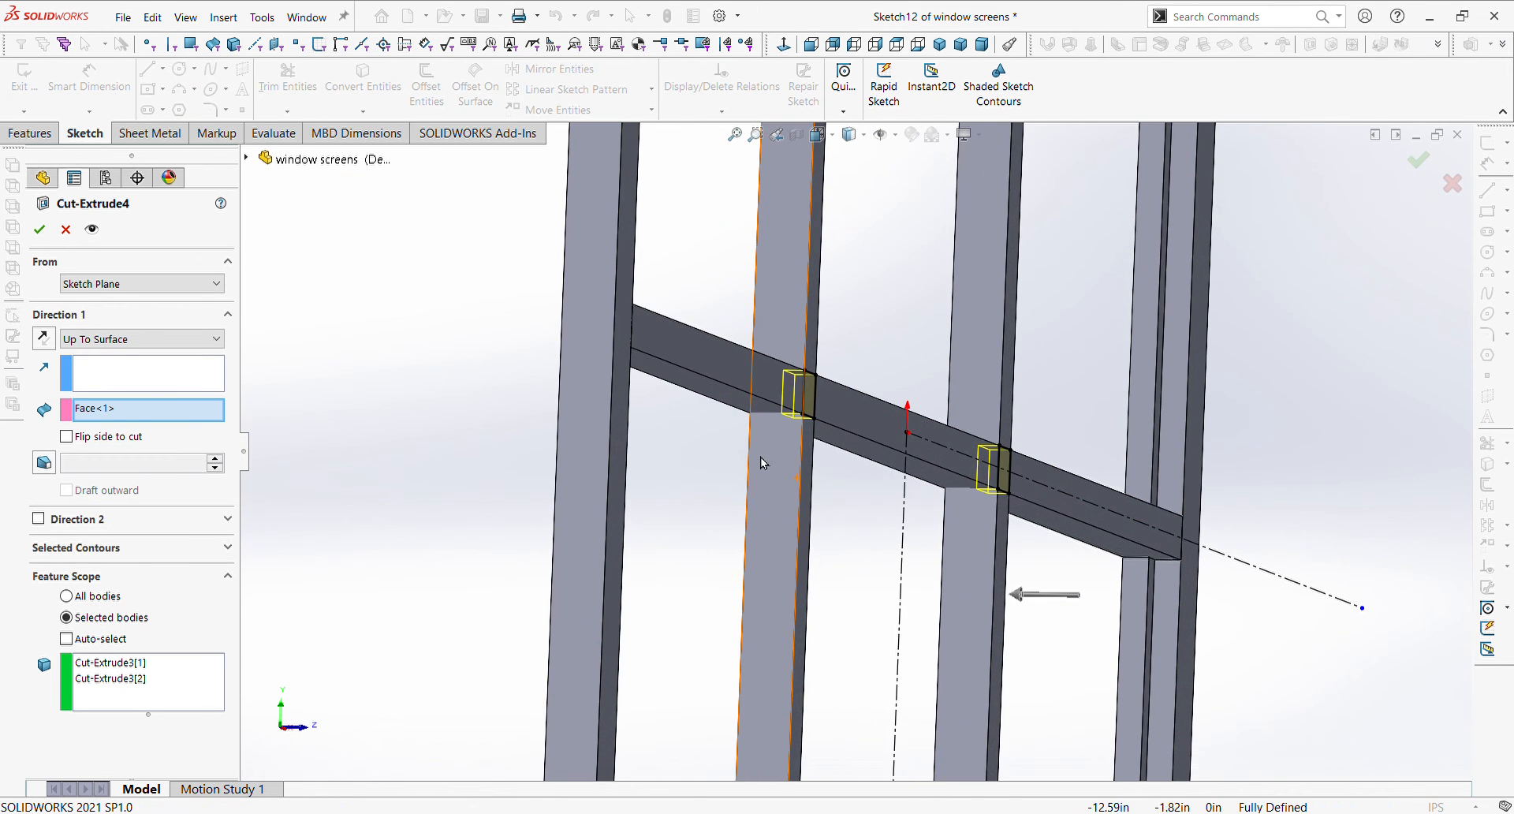
scroll(883, 473, up, 6)
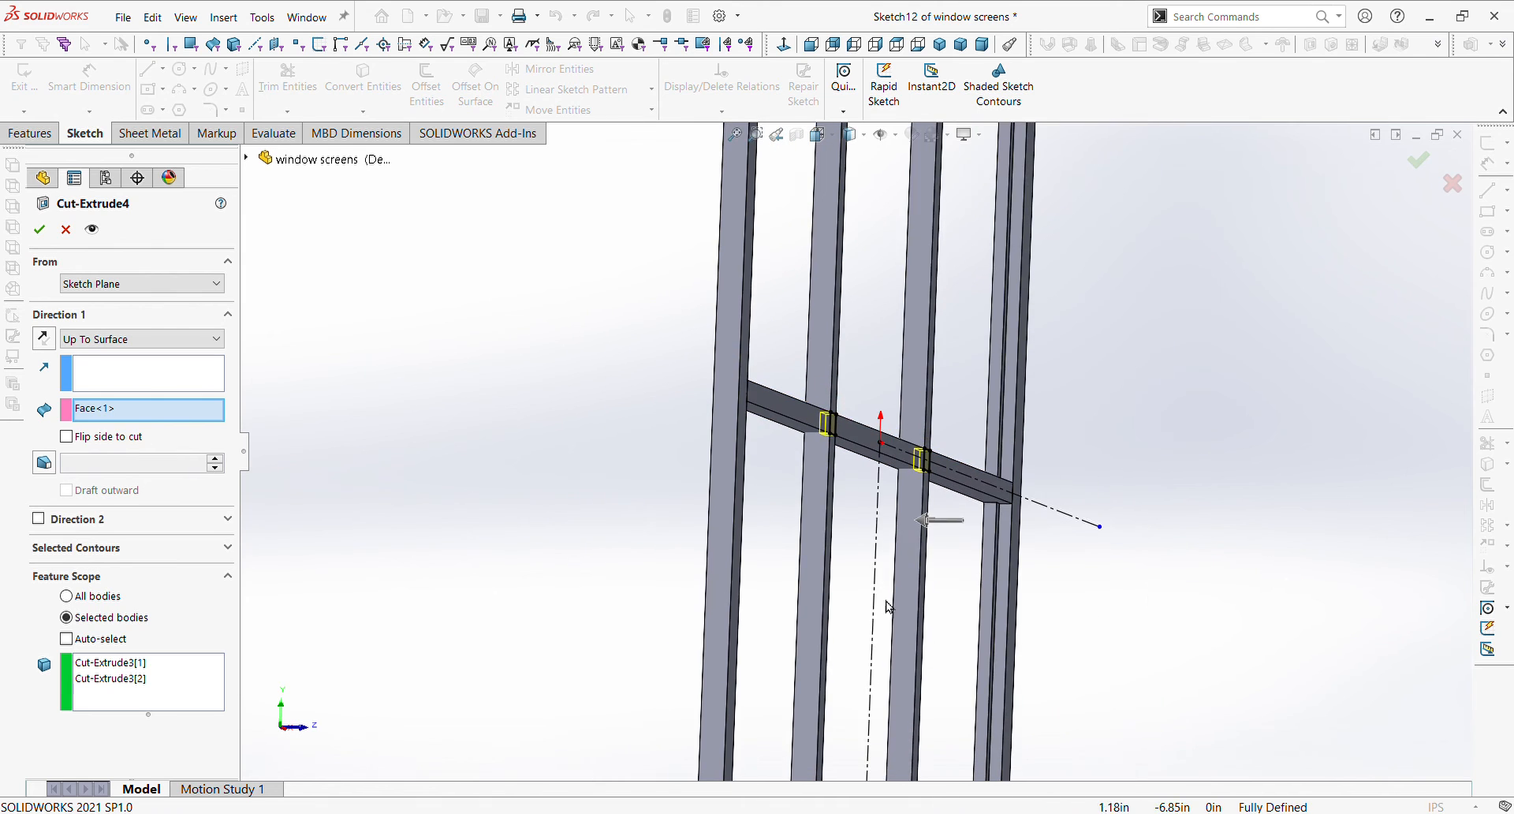
scroll(928, 634, down, 3)
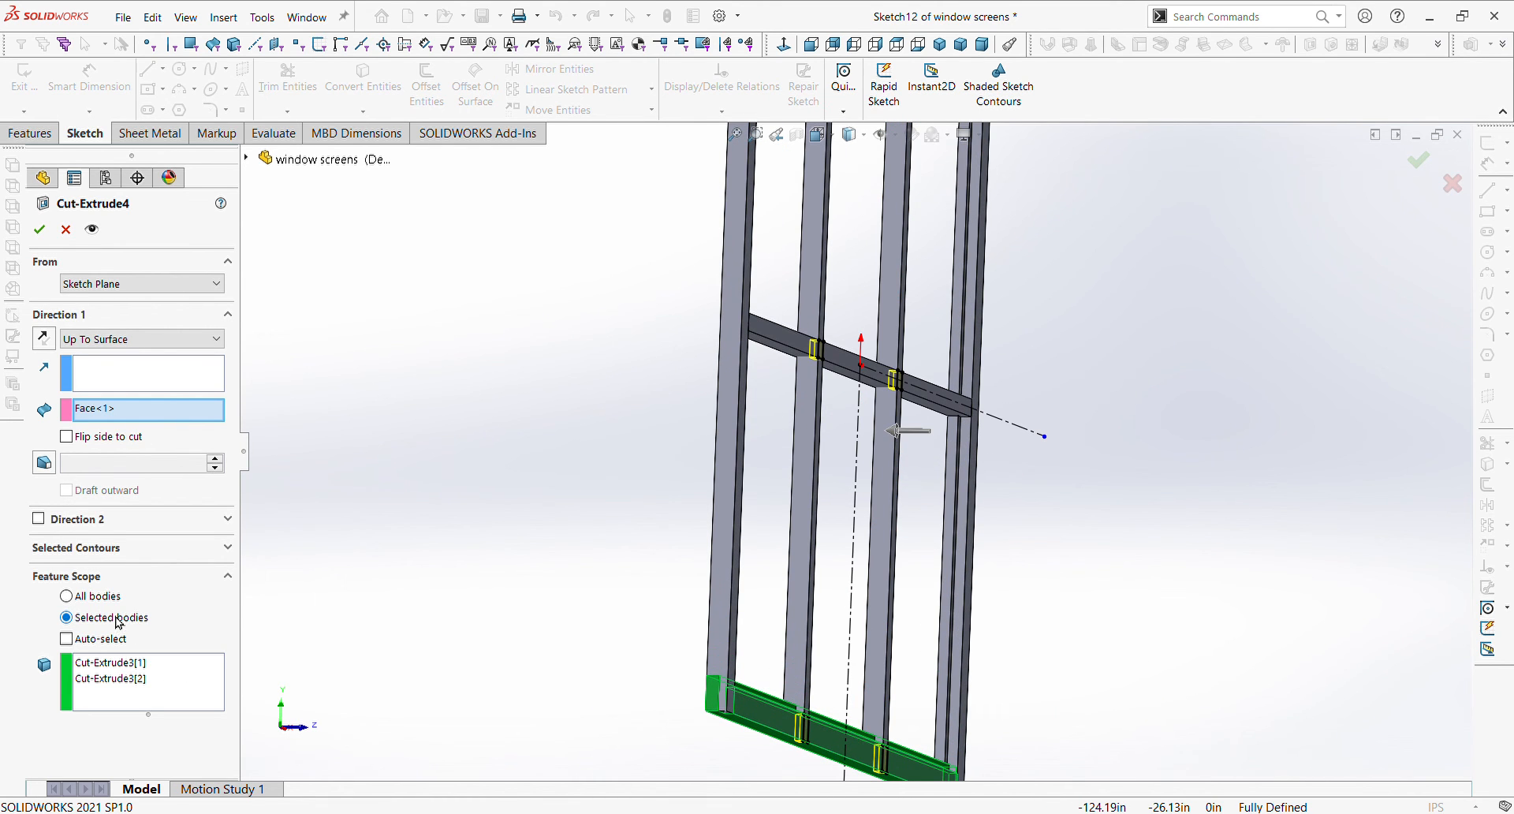
click(183, 694)
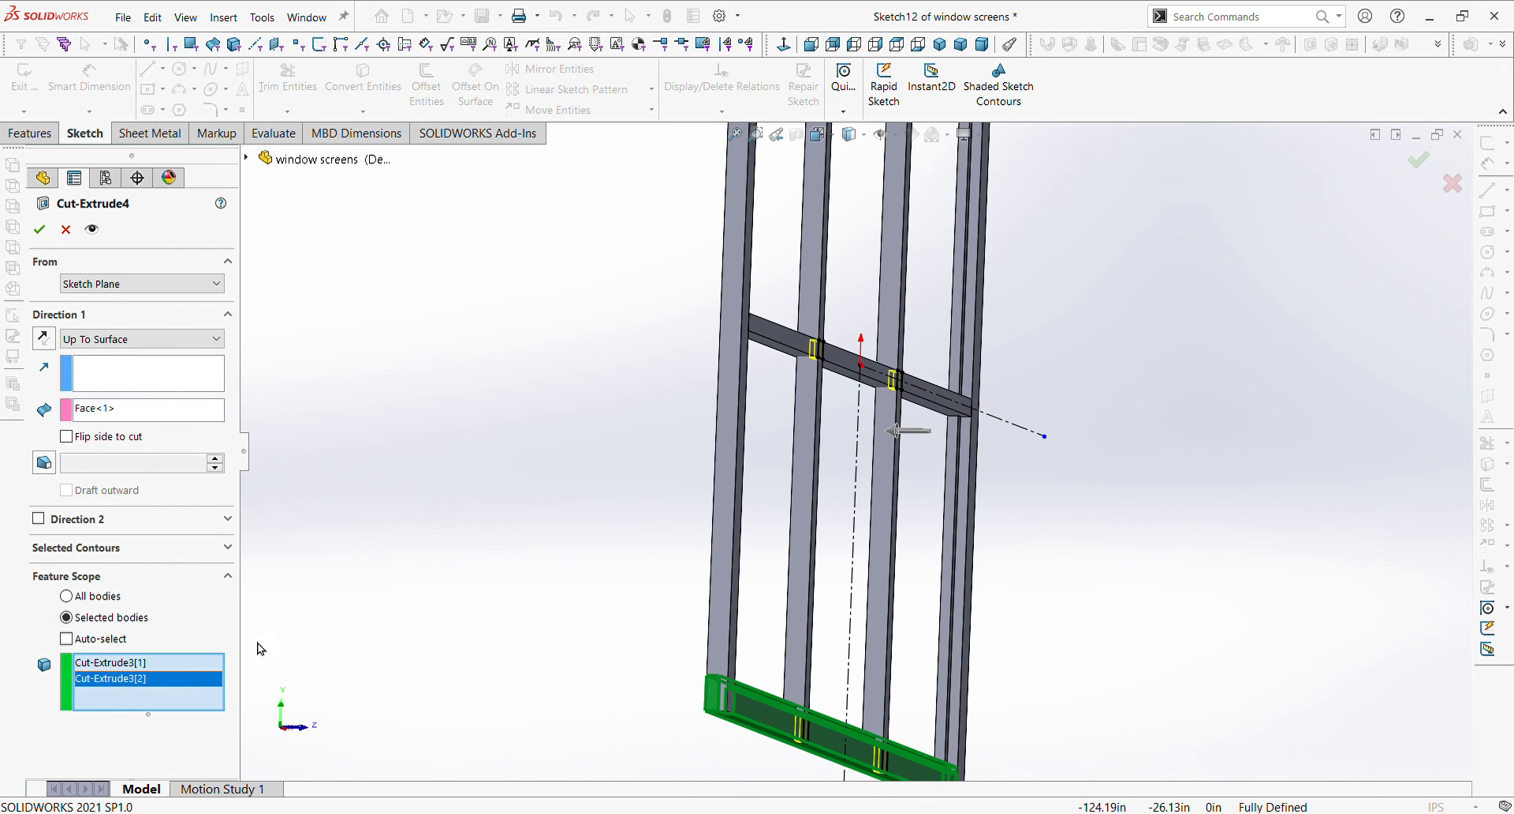
click(808, 347)
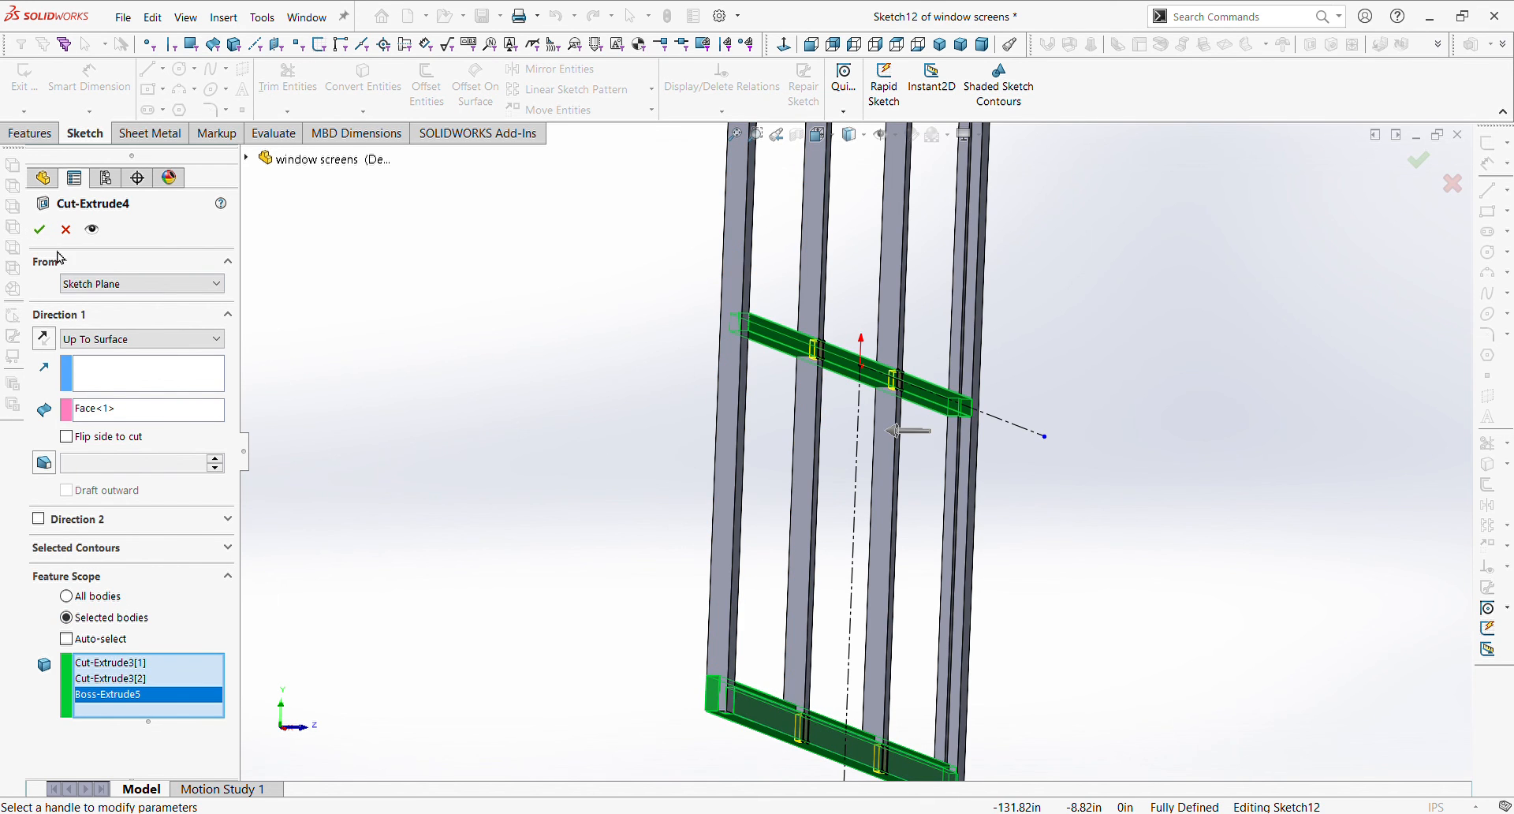
click(41, 230)
- Start a sketch on the back face of a vertical bar and draw 1 × 1 in rectangles over both crossings with the centre bar
scroll(766, 352, down, 5)
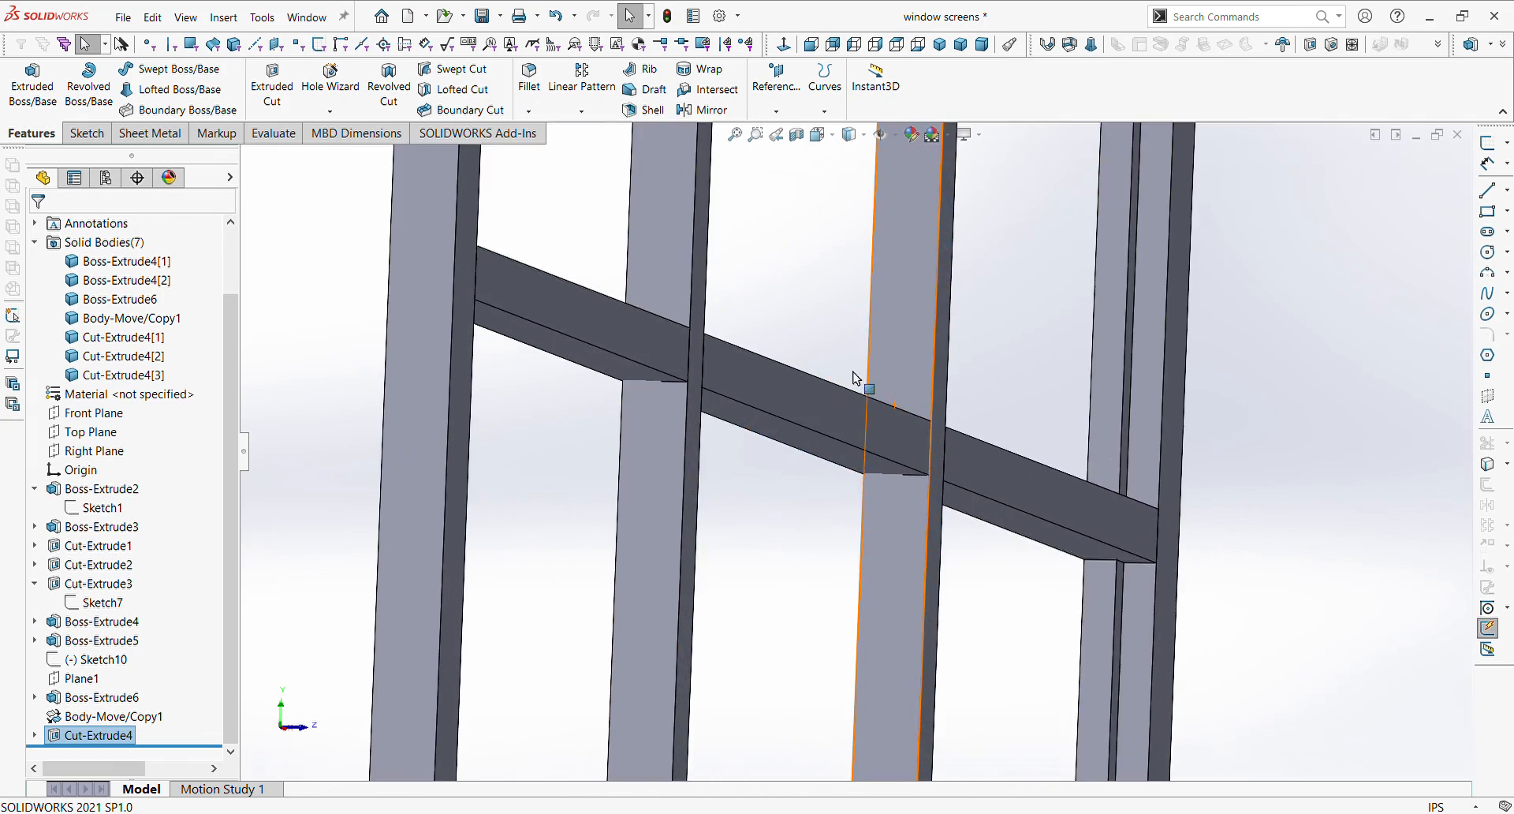
middle_drag(767, 352, 765, 445)
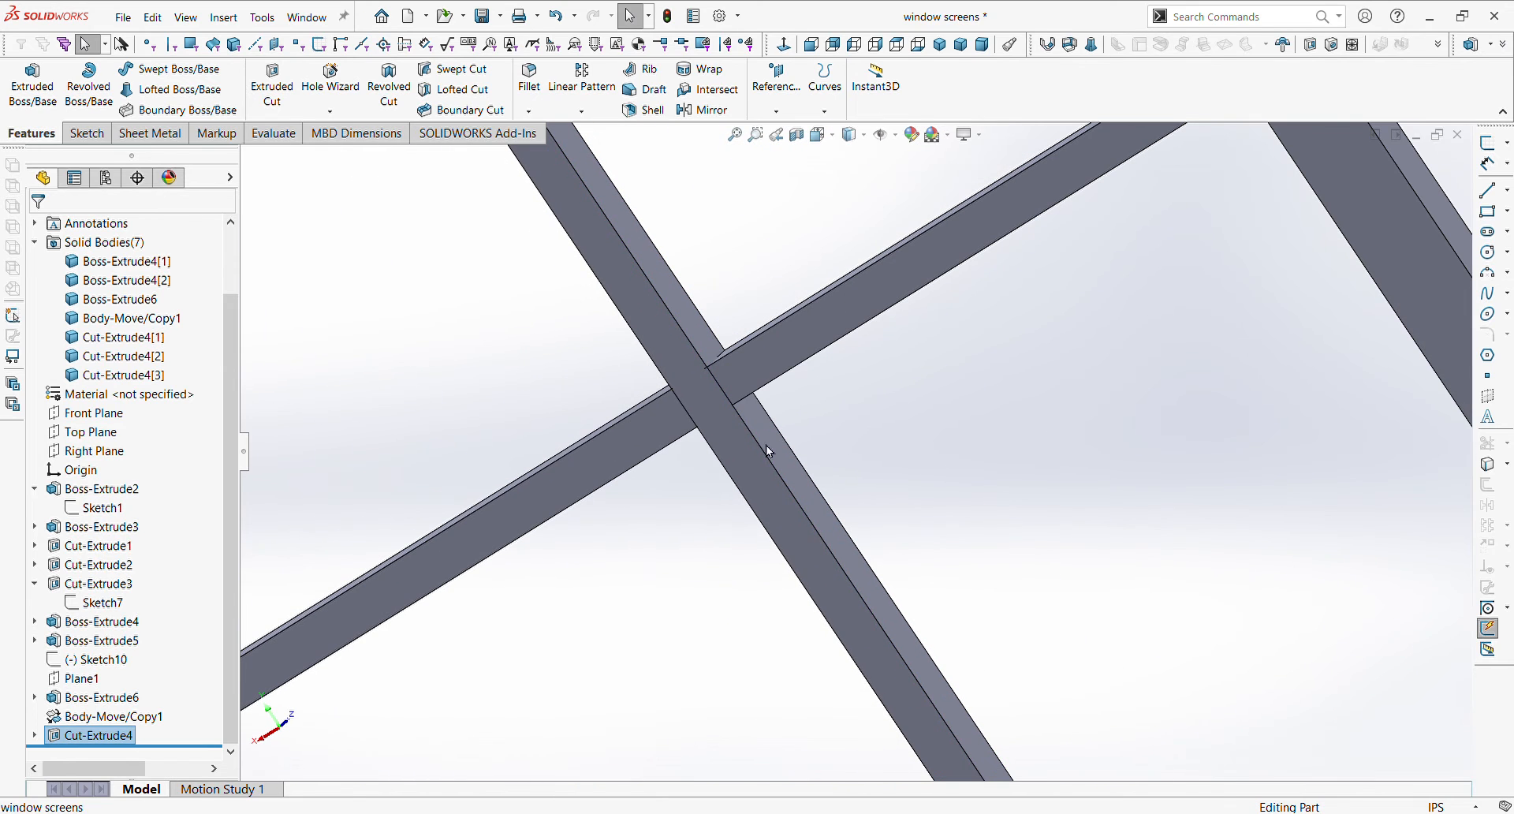
click(759, 490)
scroll(755, 505, up, 5)
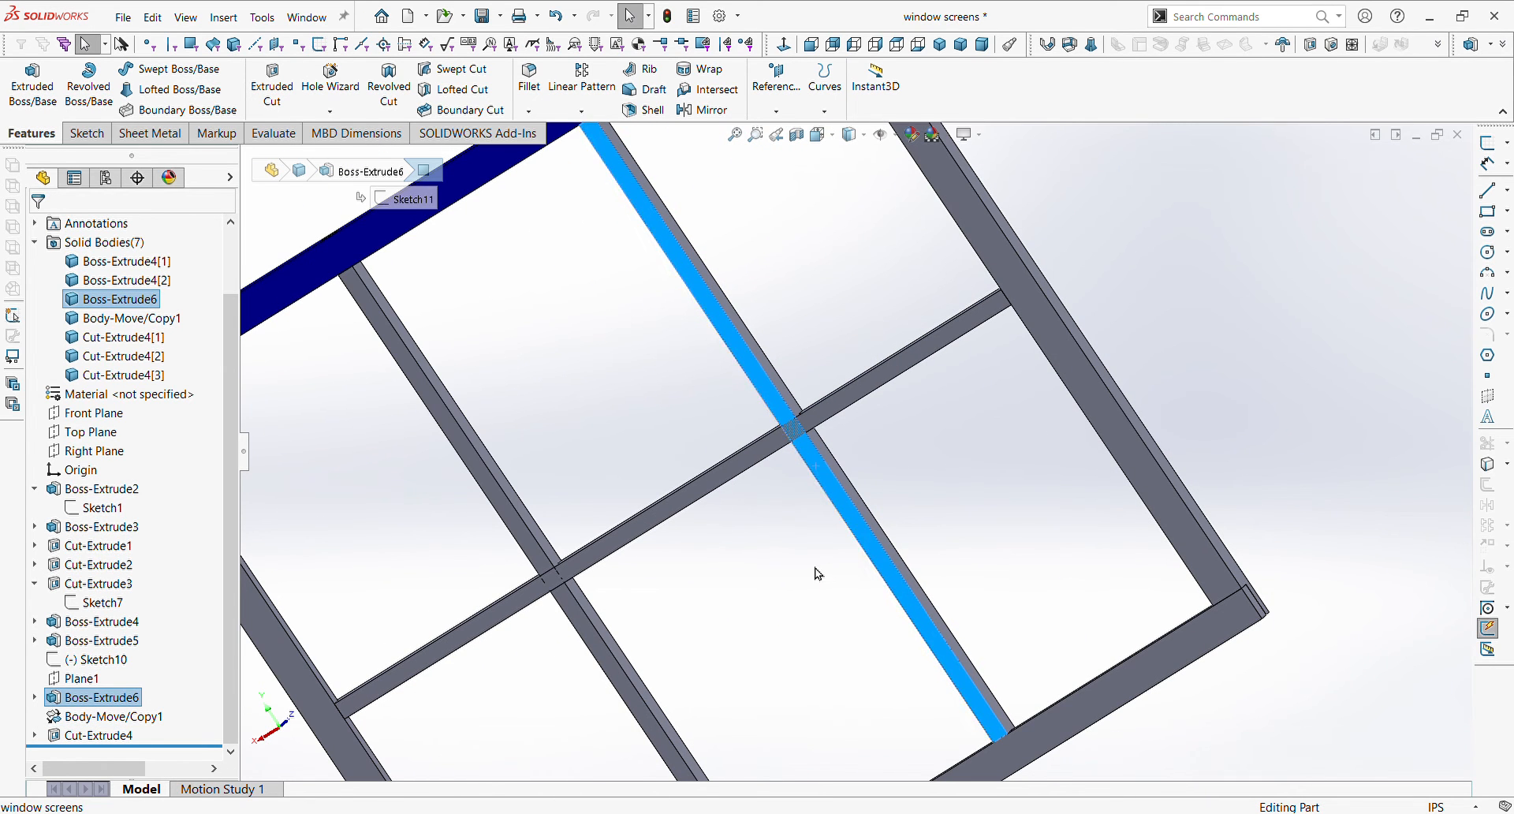
click(1506, 144)
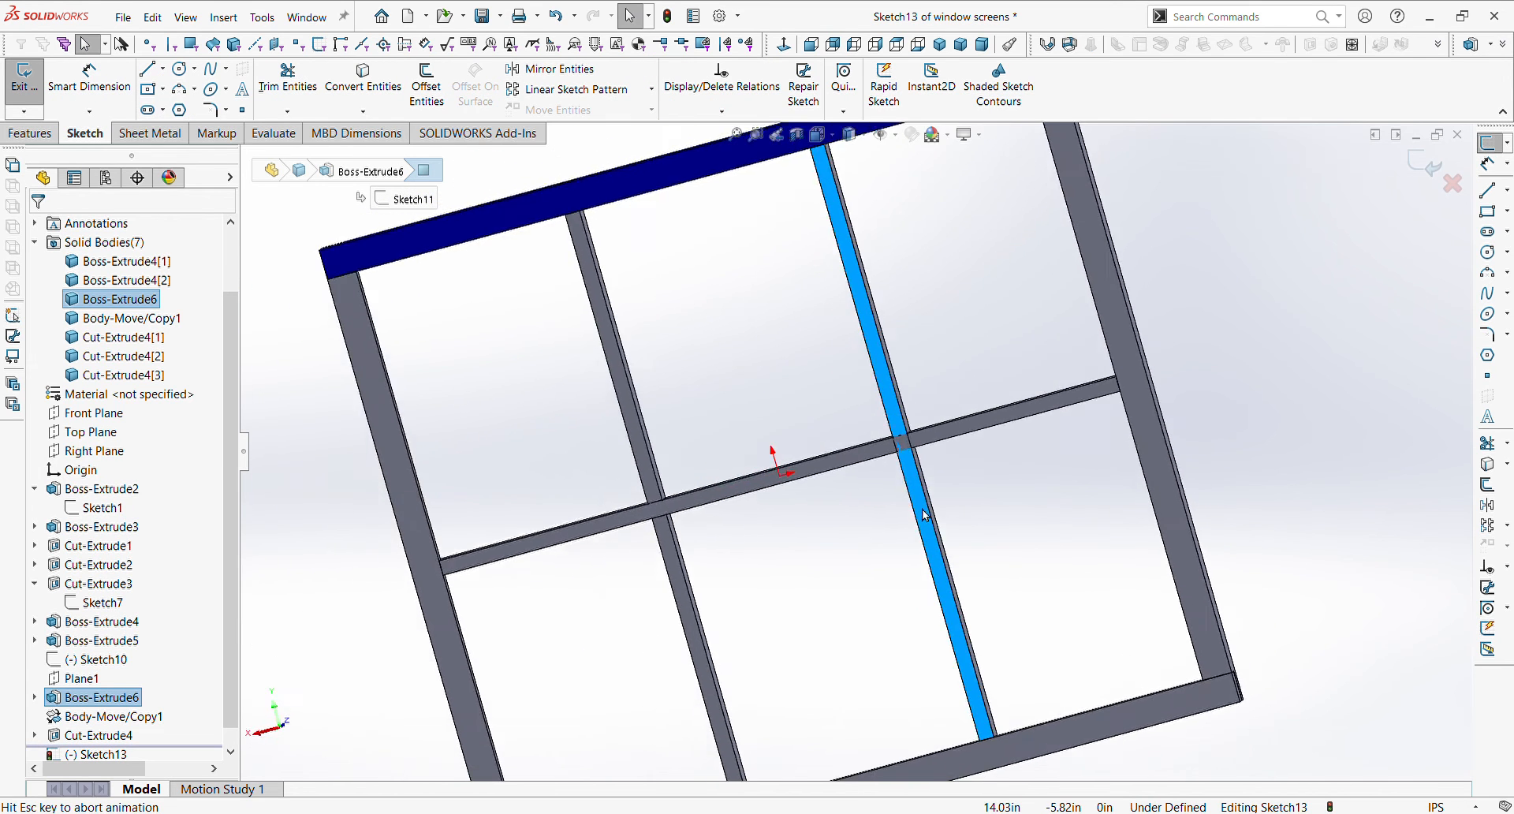
scroll(902, 516, down, 5)
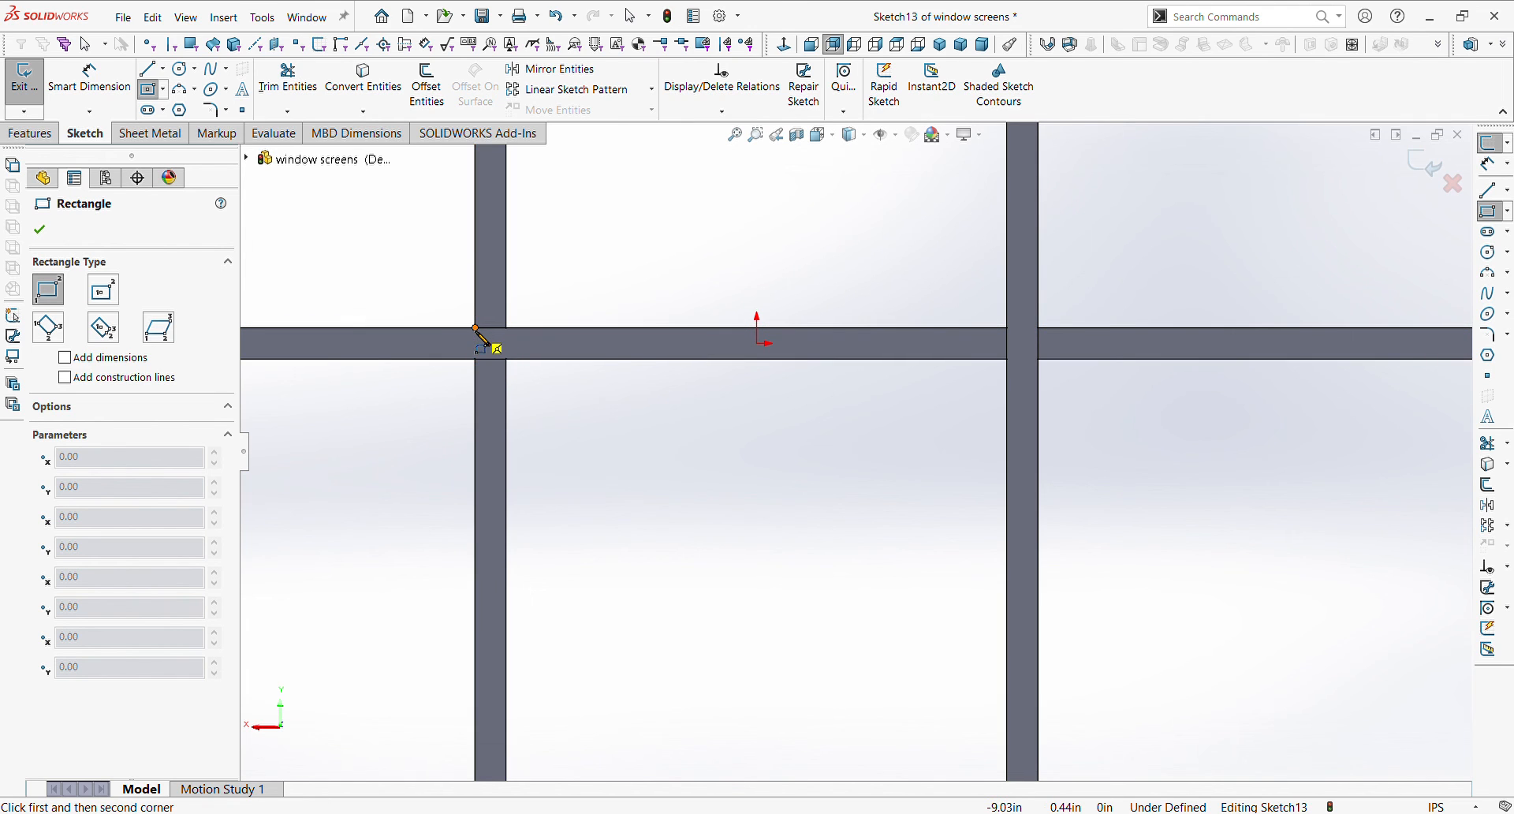
click(475, 327)
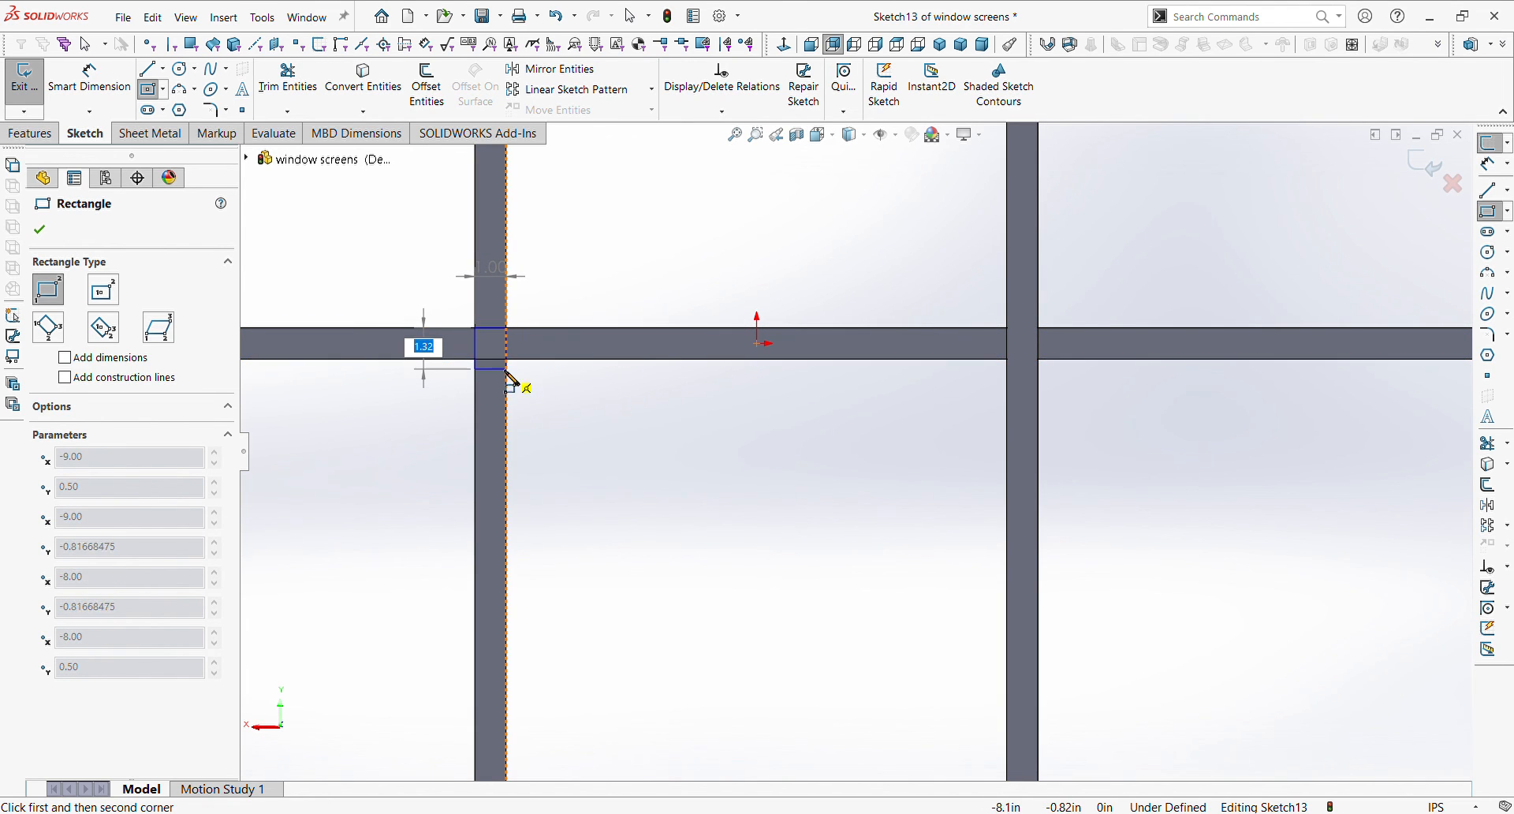
click(506, 360)
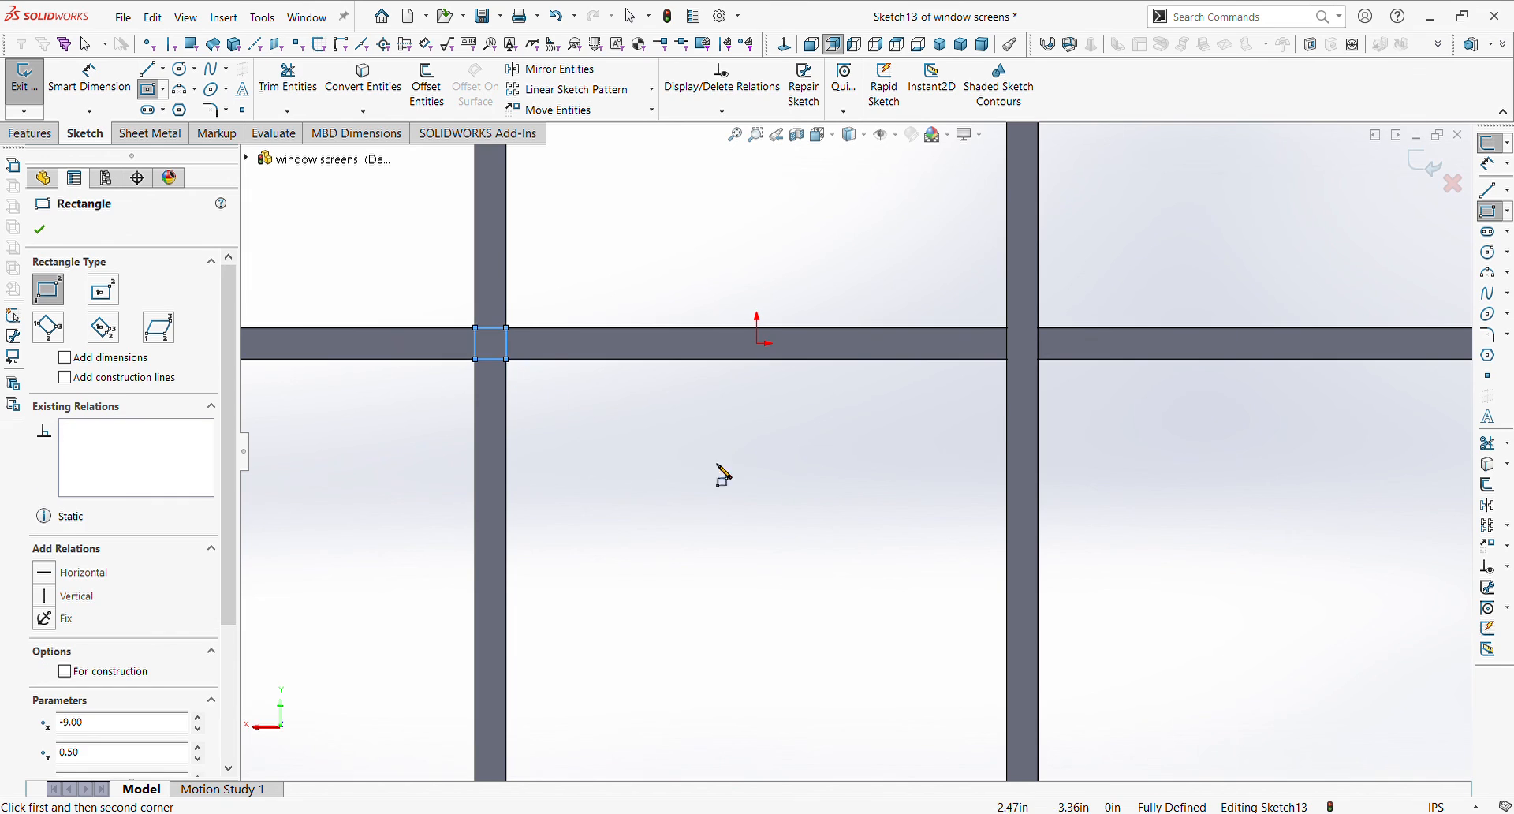
click(1007, 328)
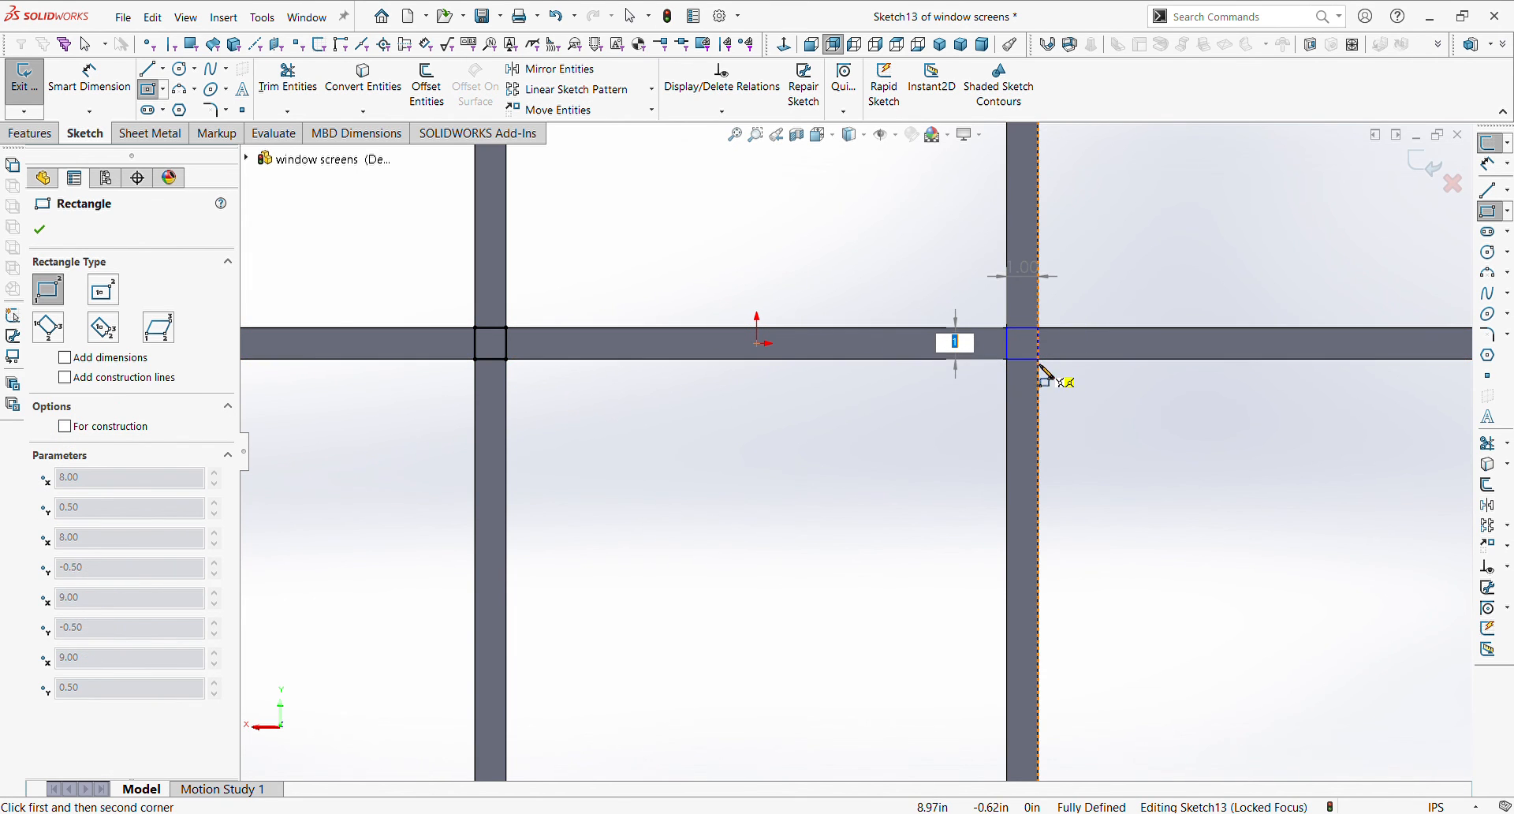
click(1038, 360)
key(Escape)
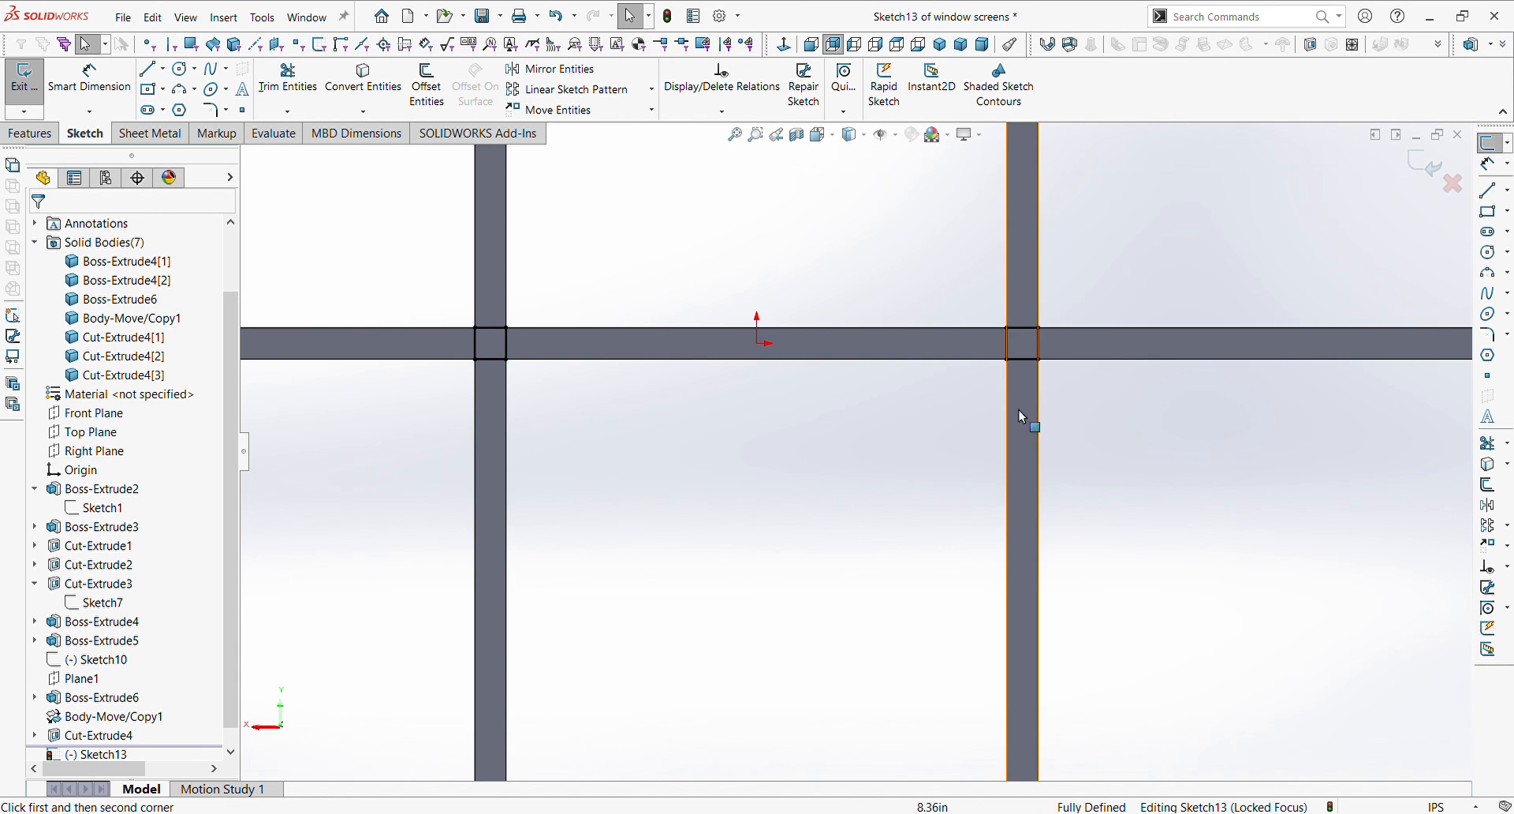
- Set up an extruded cut of the two crossing squares with Up To Surface, ending at the inner step face of the bottom rail
key(f)
middle_drag(1001, 427, 883, 456)
scroll(881, 449, down, 2)
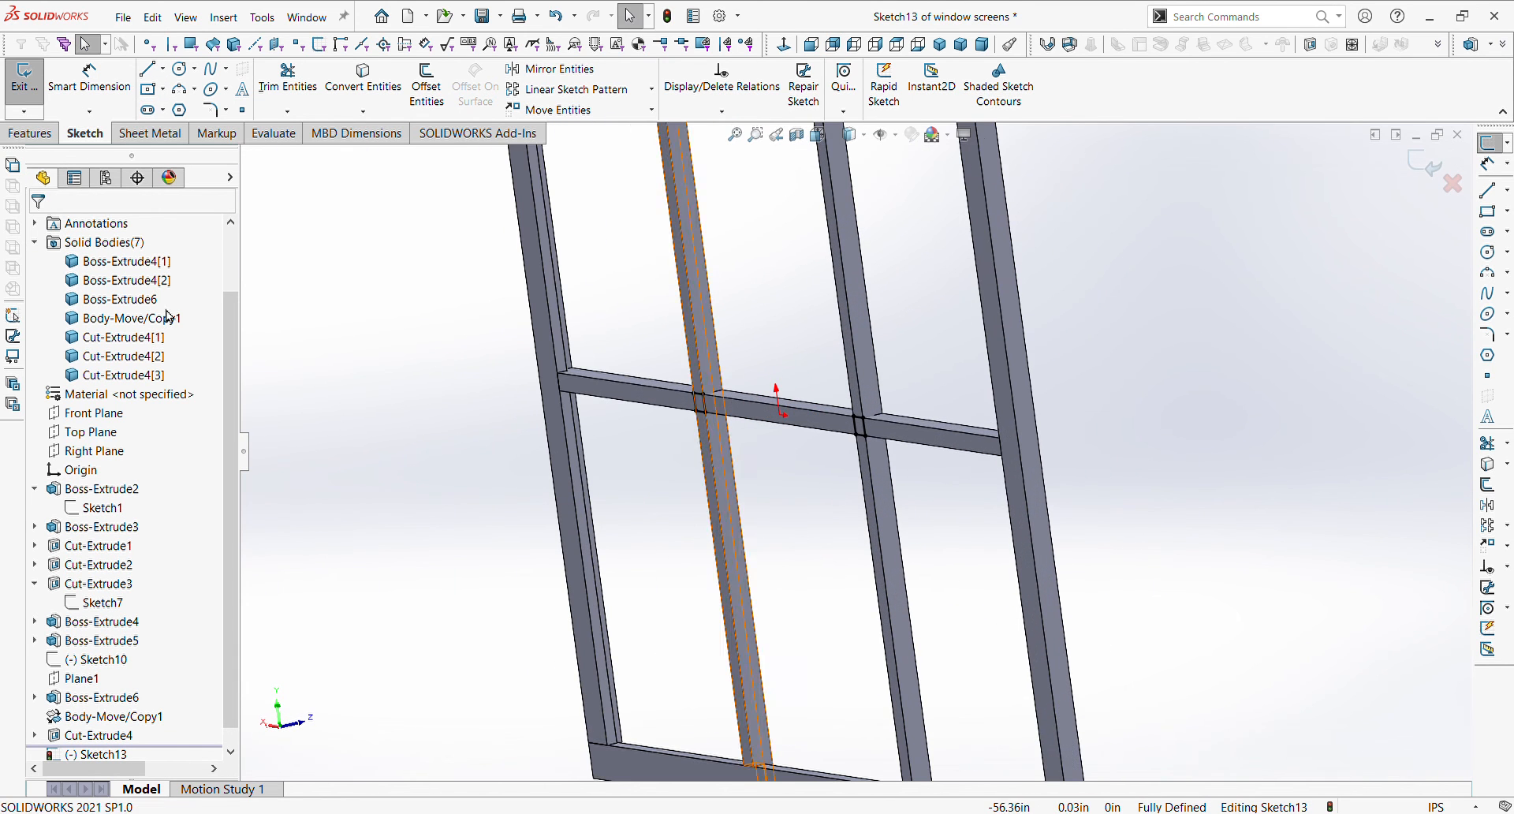
click(45, 136)
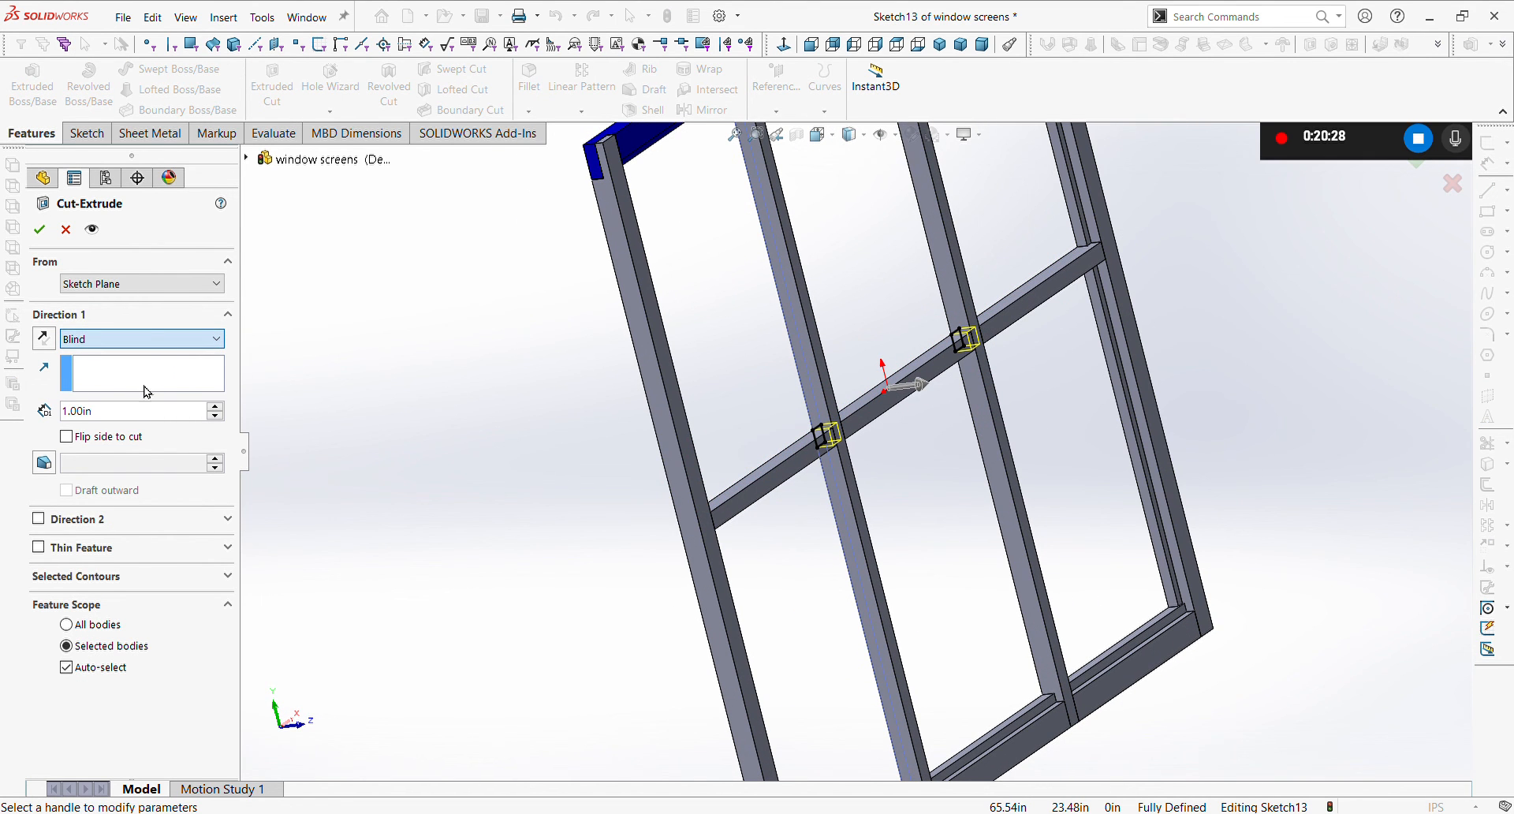
click(150, 421)
scroll(872, 445, down, 6)
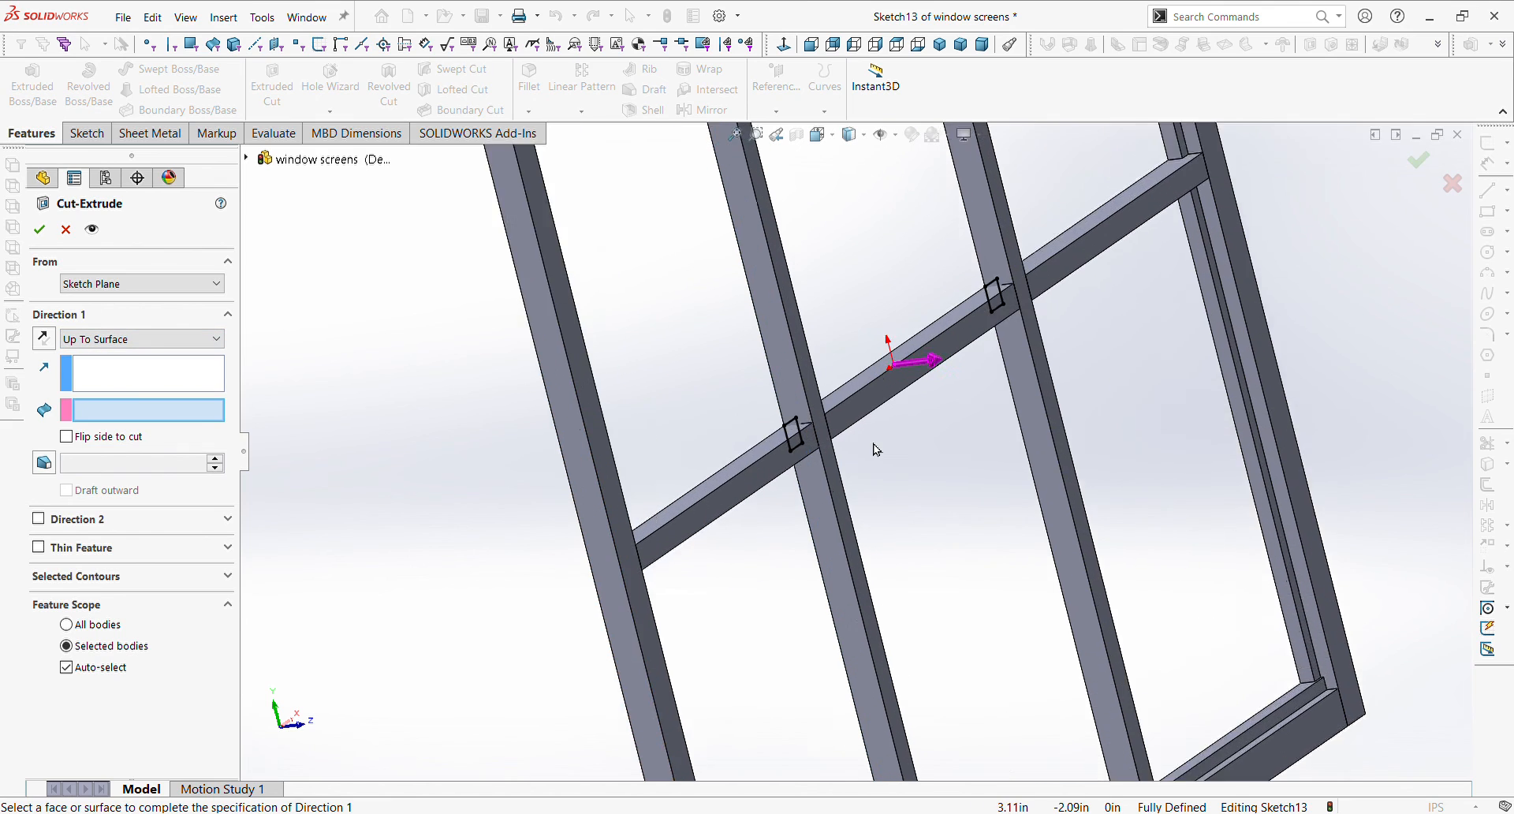
middle_drag(894, 482, 924, 563)
scroll(891, 500, up, 4)
scroll(1033, 565, down, 5)
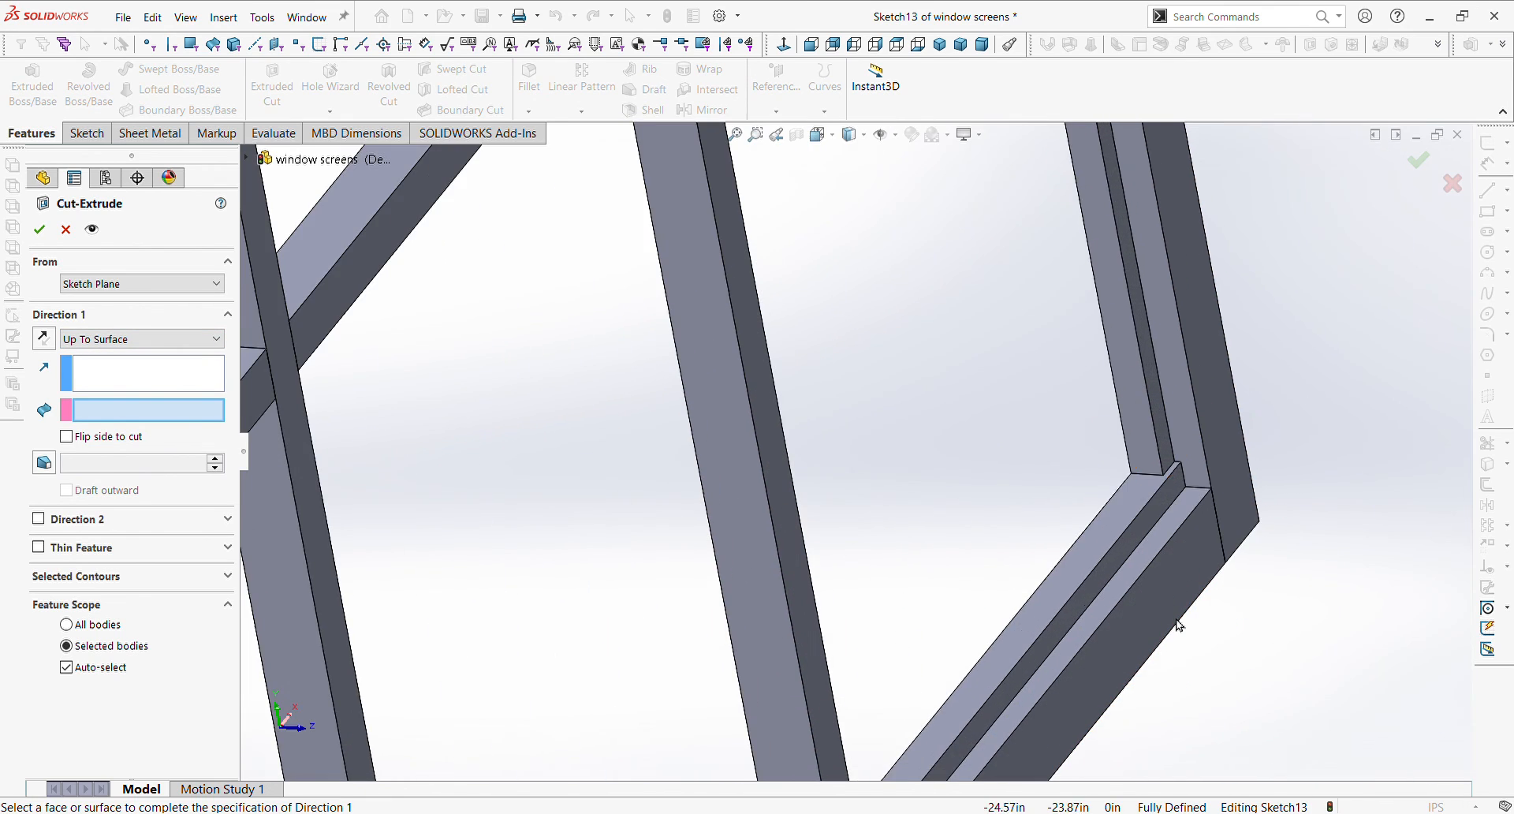
click(1102, 584)
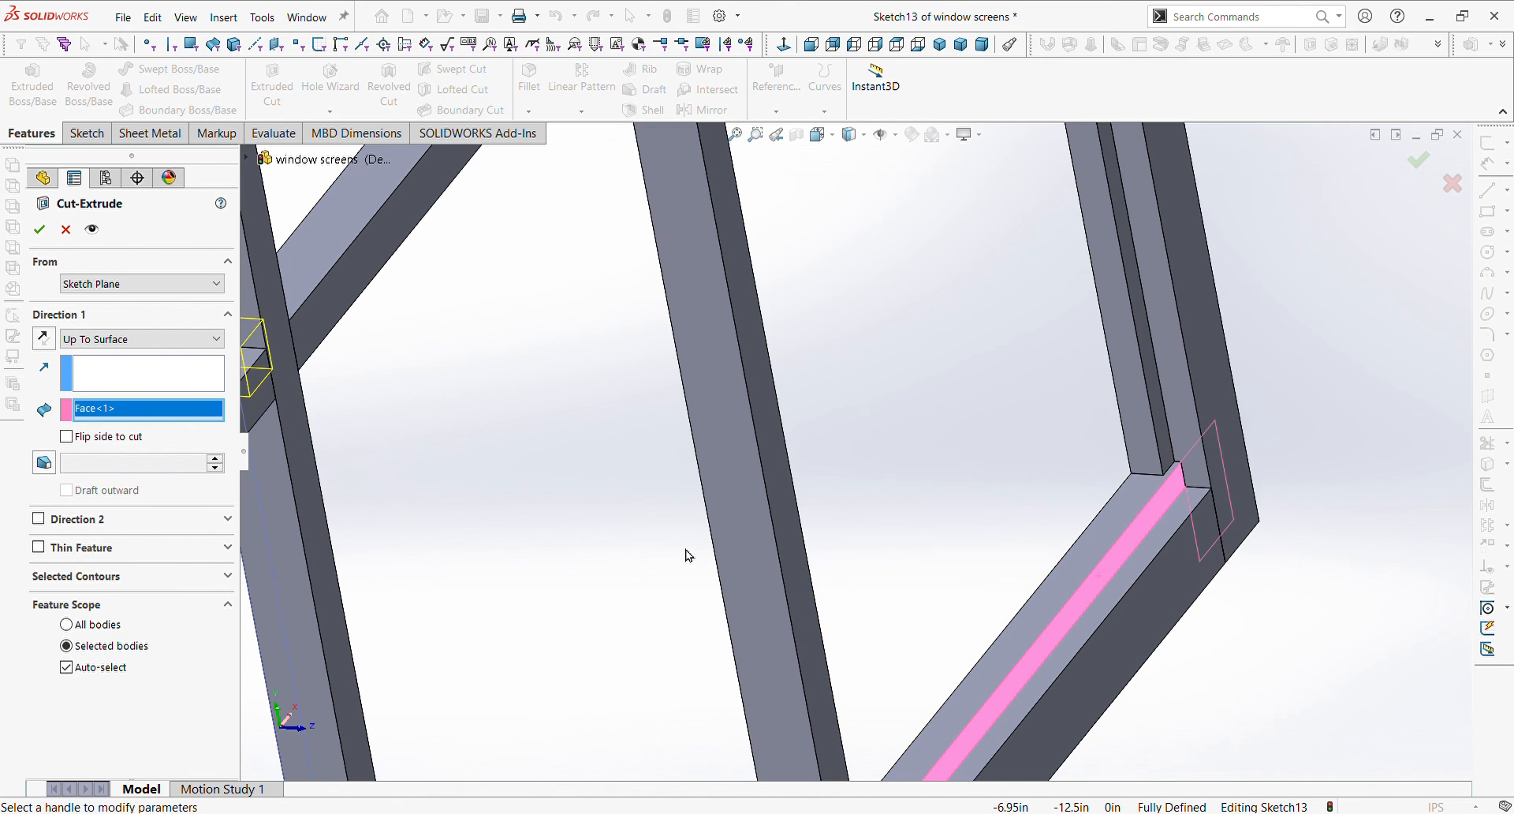
- Turn off automatic body selection, choose only the horizontal centre bar as the body to cut, and apply the cut
scroll(745, 467, up, 4)
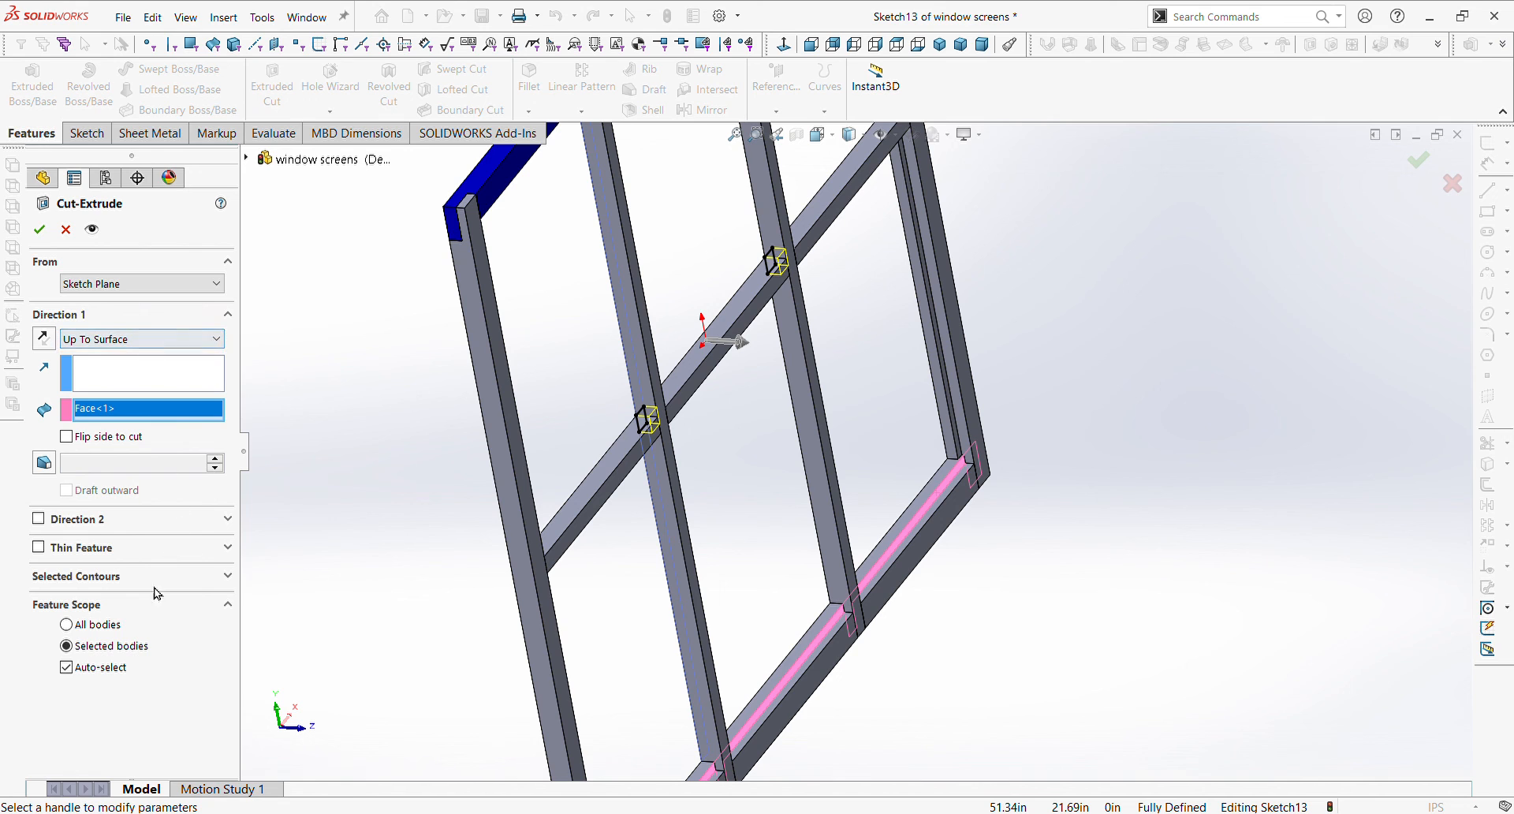
click(114, 670)
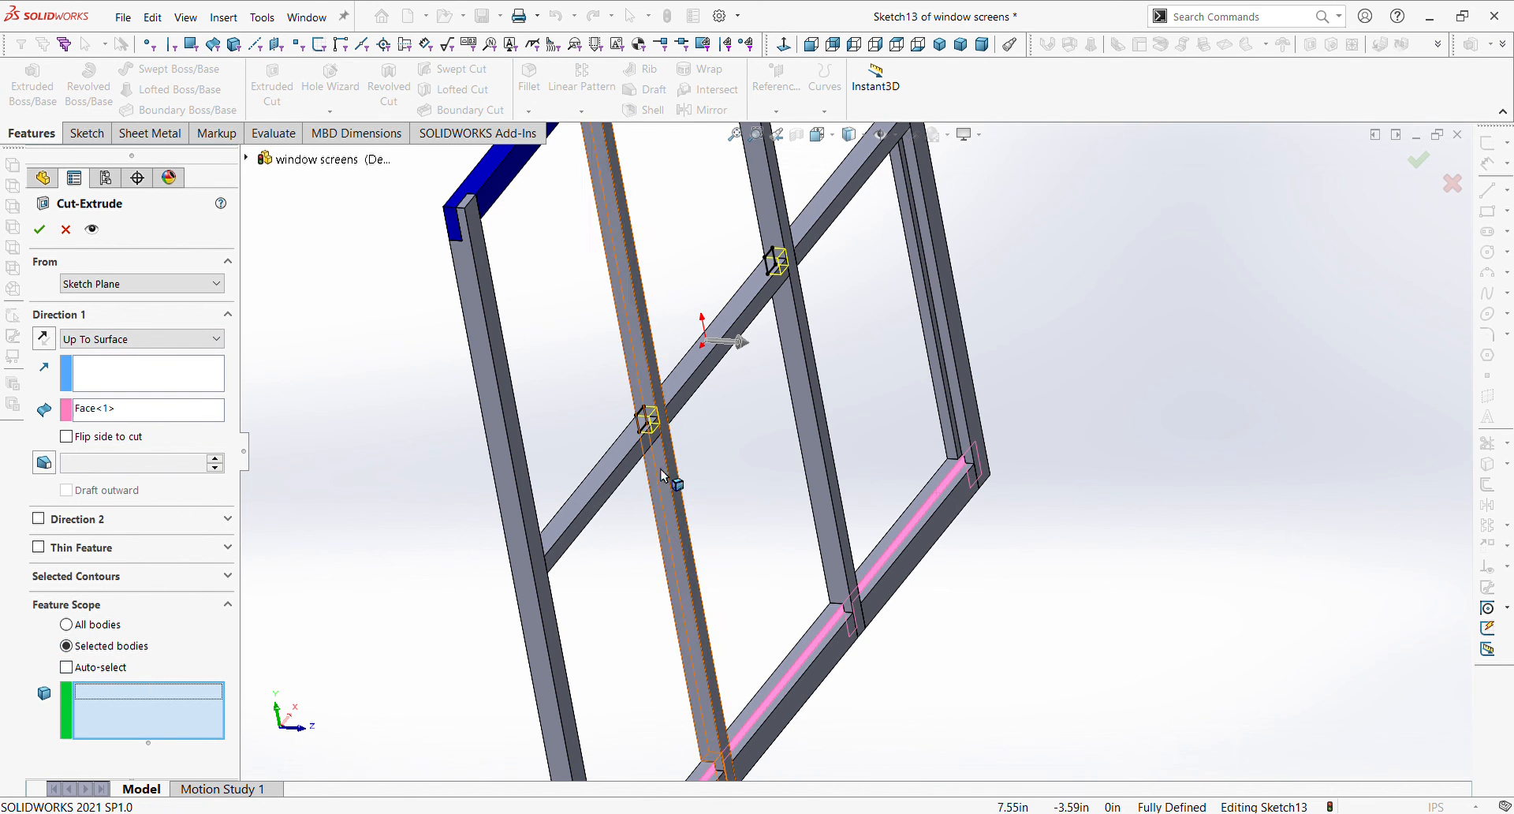
click(631, 358)
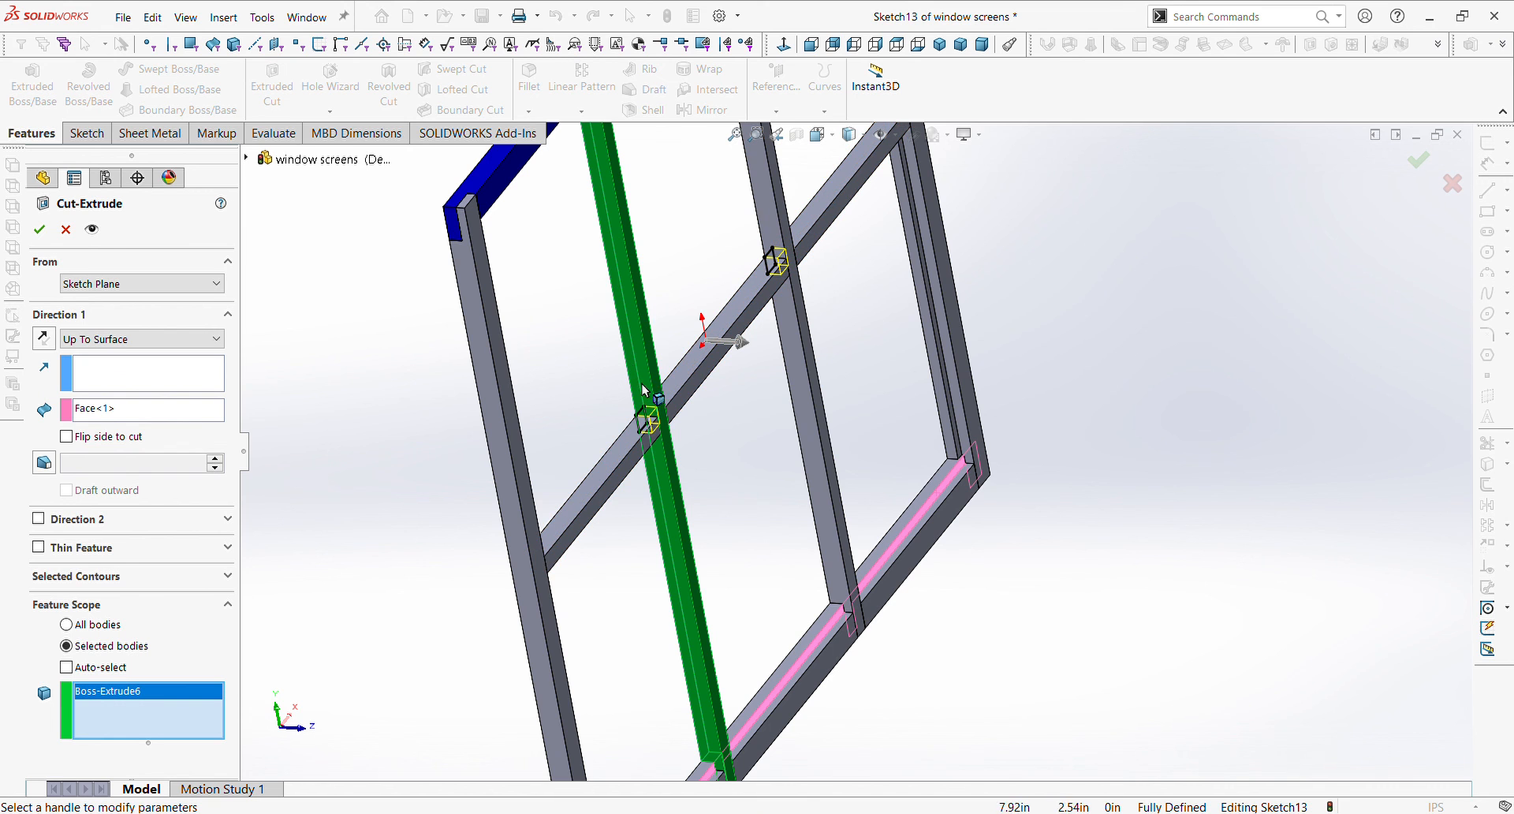
mouse_move(643, 389)
middle_down()
mouse_move(801, 433)
mouse_move(660, 391)
middle_up()
click(146, 719)
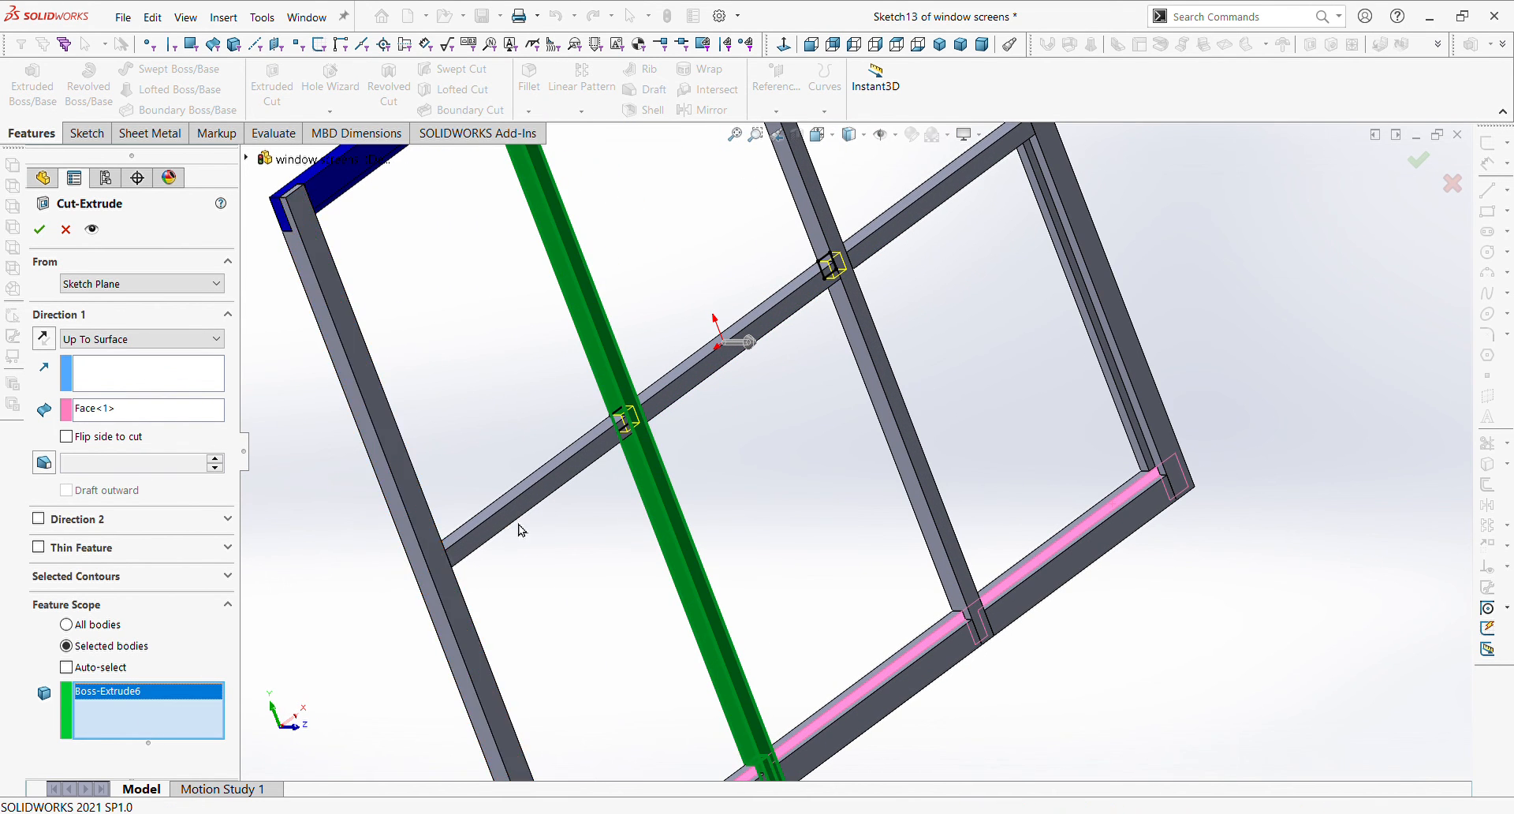
click(209, 732)
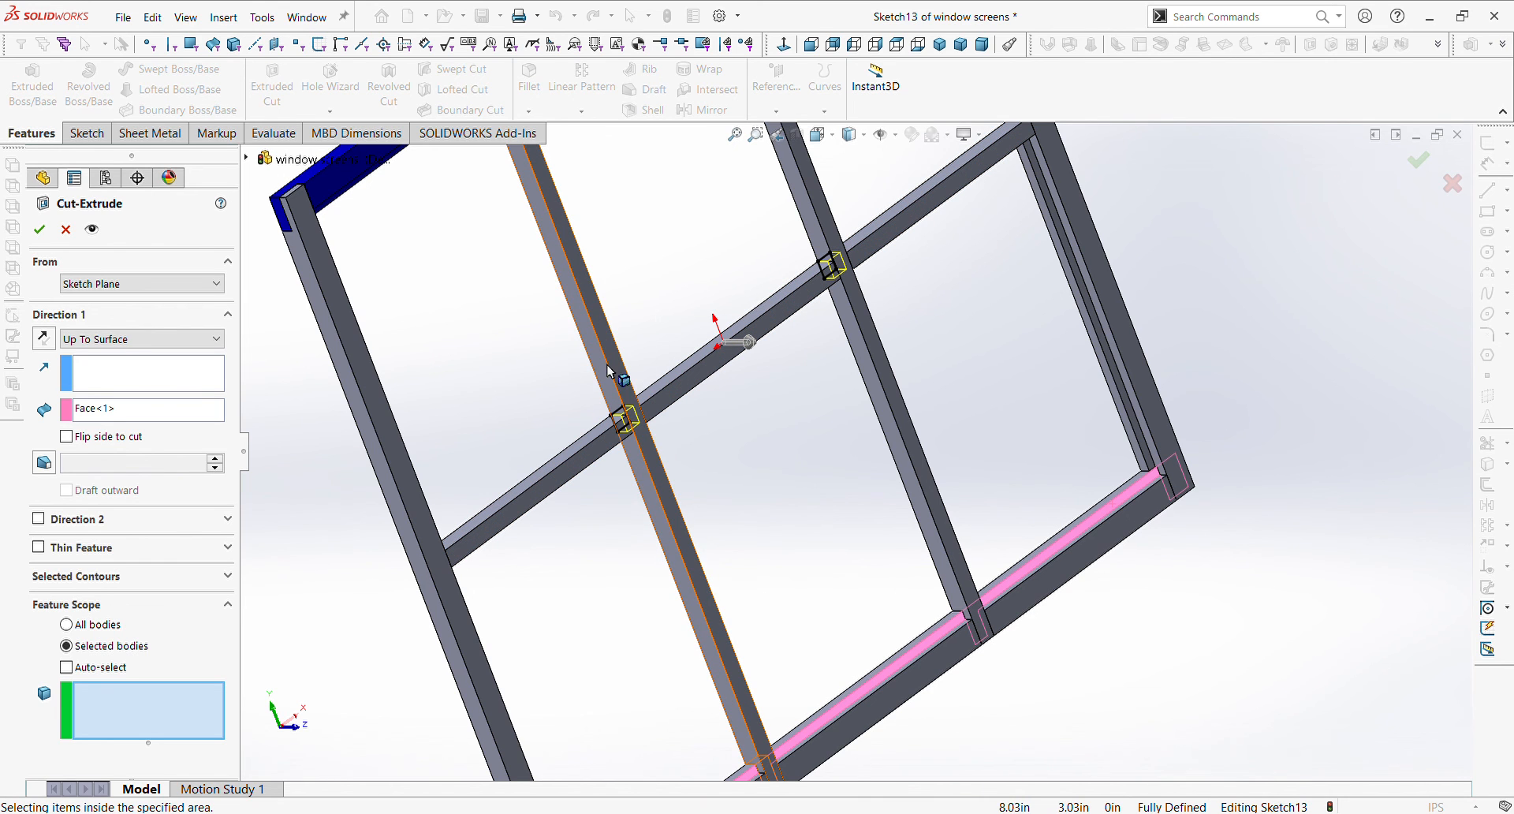
click(690, 379)
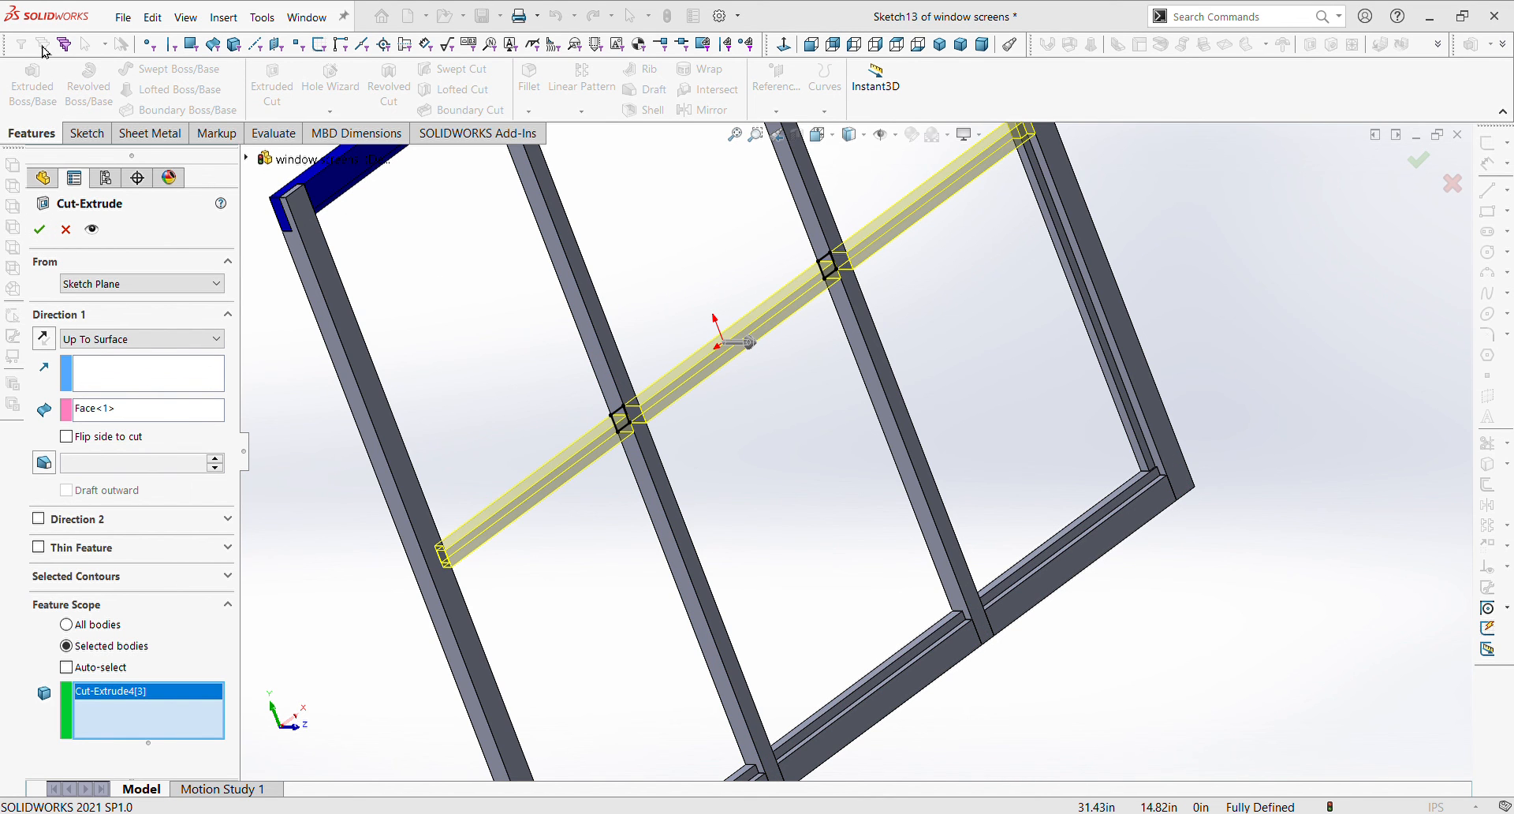
- Examine the cut crossing up close and select the centre bar face next to the vertical bar
middle_drag(923, 719, 882, 546)
key(Escape)
scroll(599, 394, down, 4)
click(639, 443)
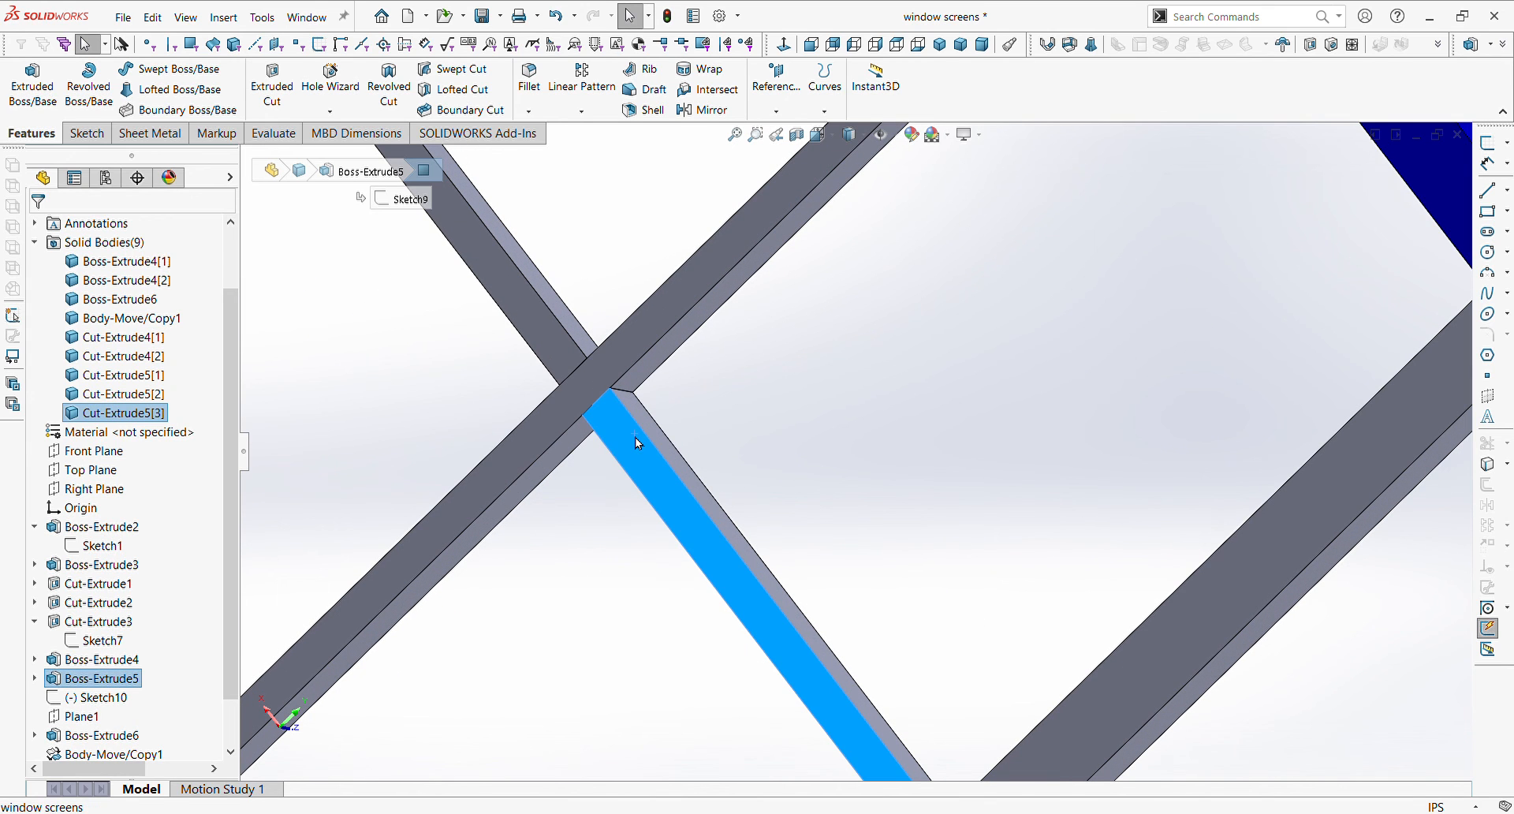
- Edit the crossing cut's feature scope, replacing the centre bar with the two vertical bars as the bodies to cut
scroll(612, 467, up, 4)
middle_drag(614, 468, 696, 491)
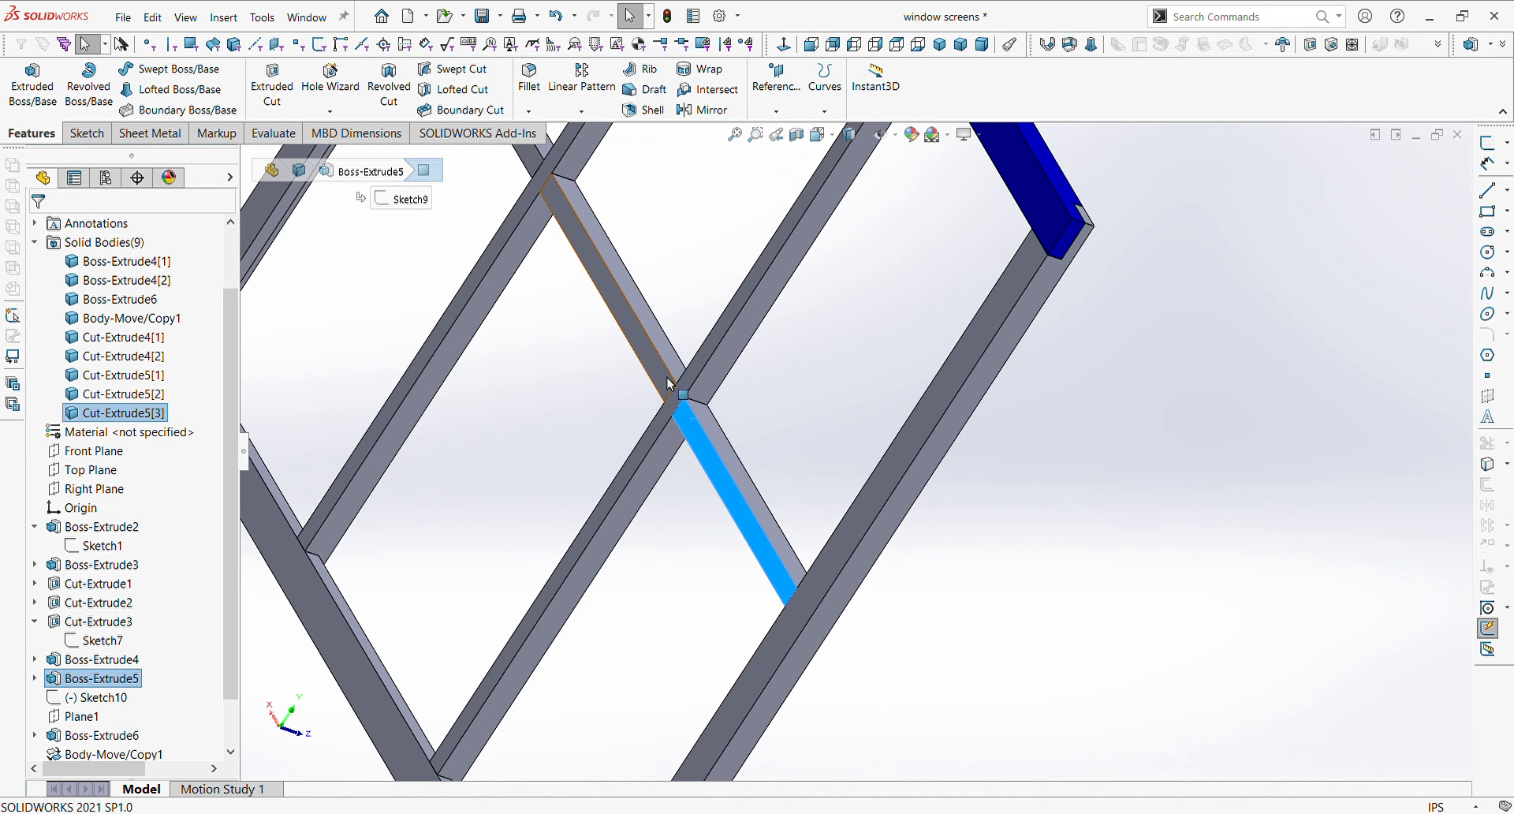
click(656, 371)
click(710, 575)
scroll(144, 700, down, 1)
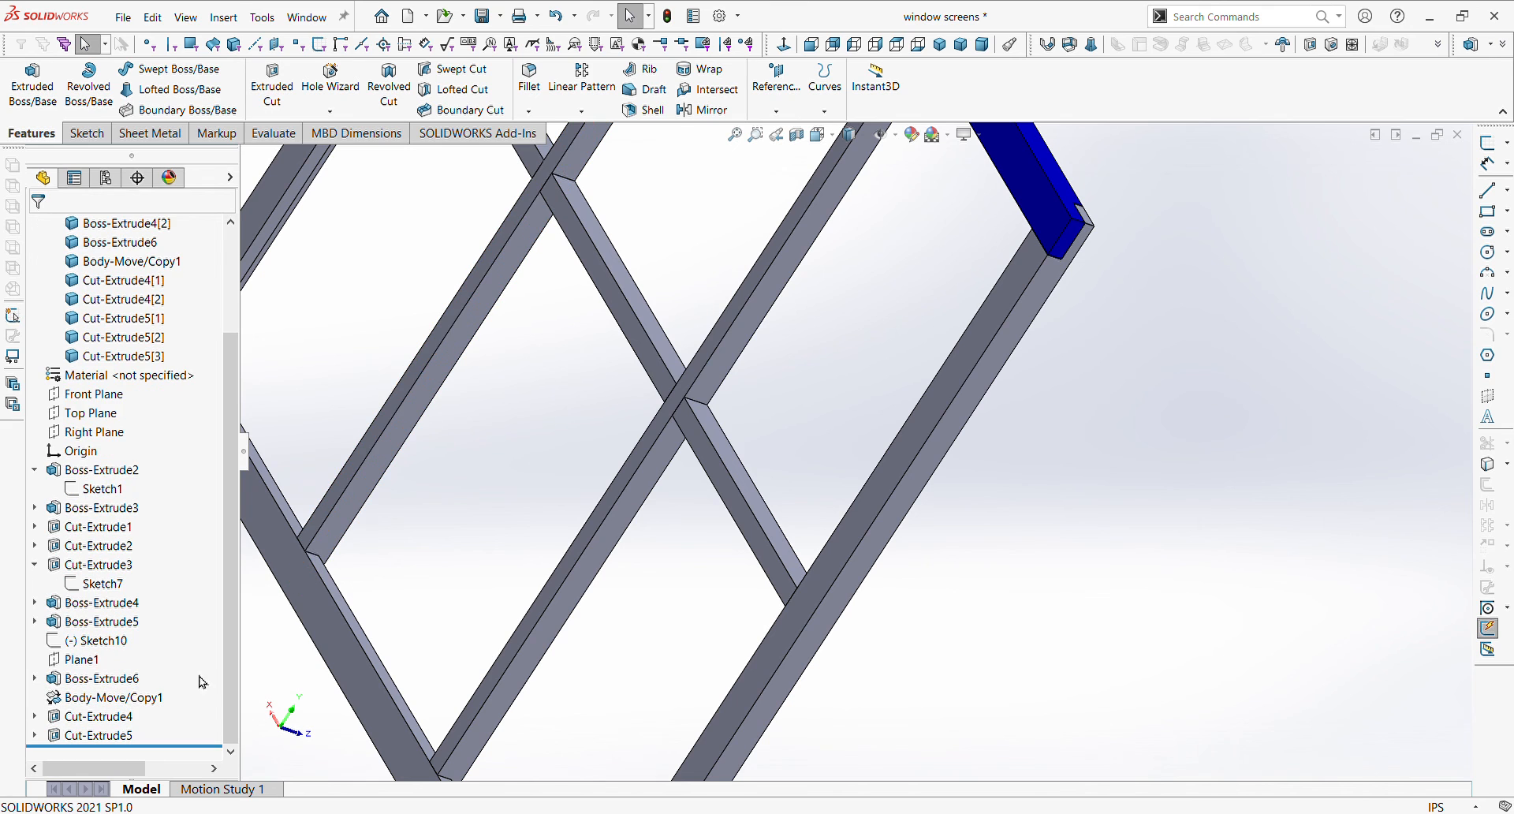
click(119, 735)
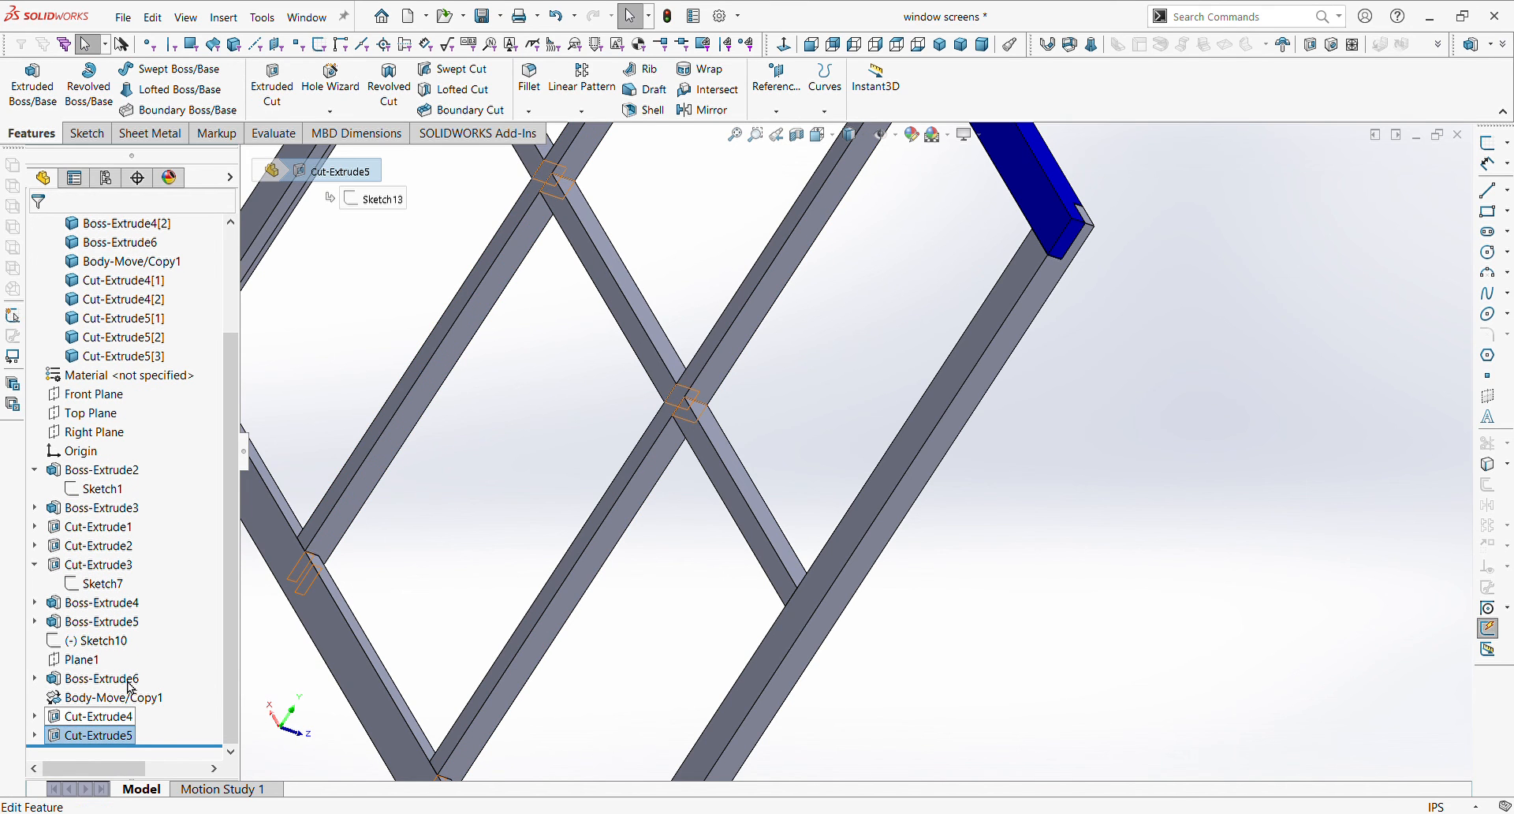
click(131, 687)
click(181, 688)
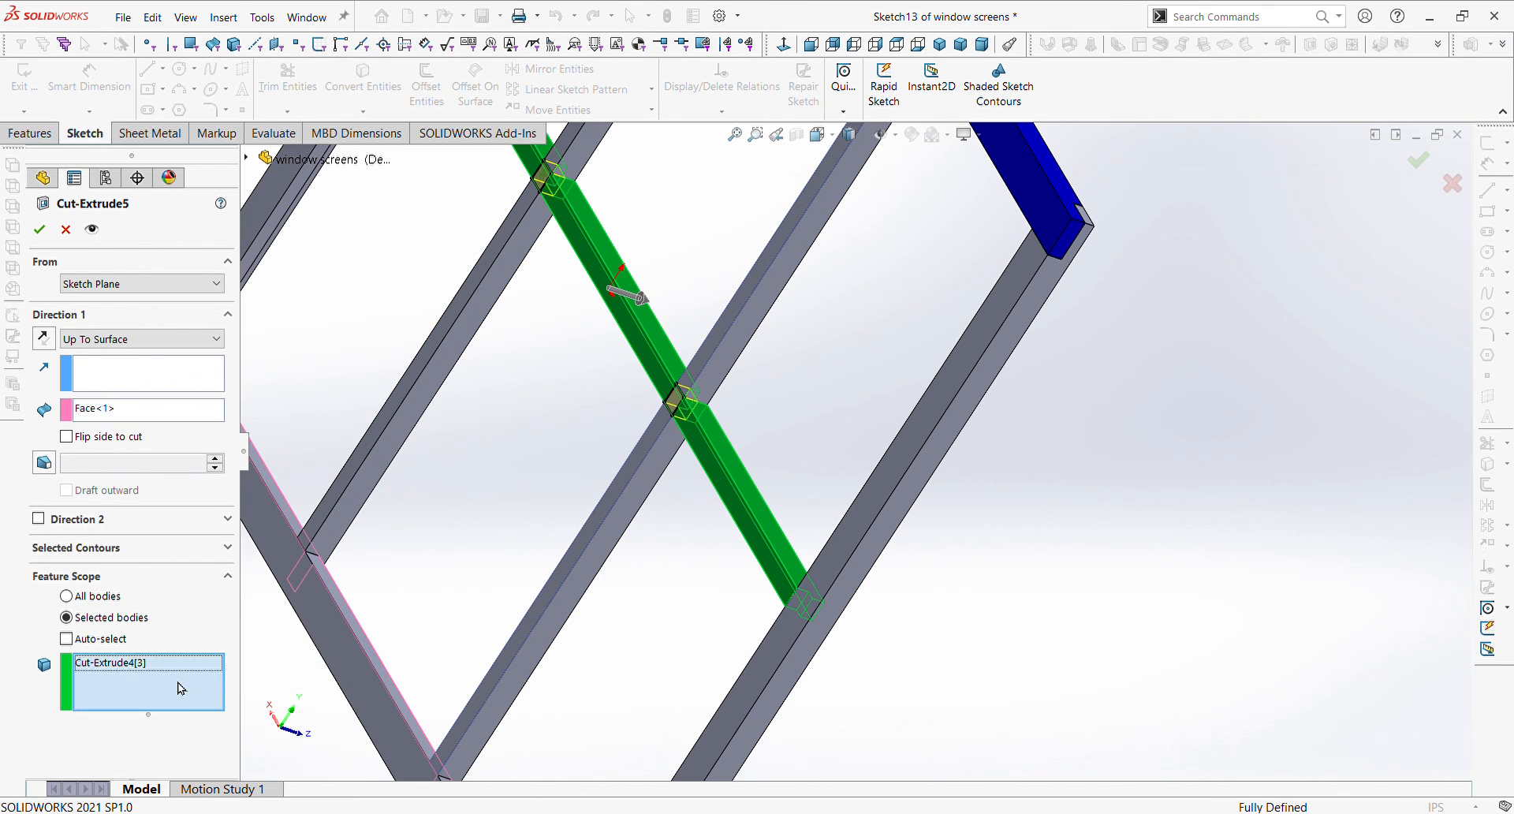
key(Delete)
click(591, 551)
click(439, 352)
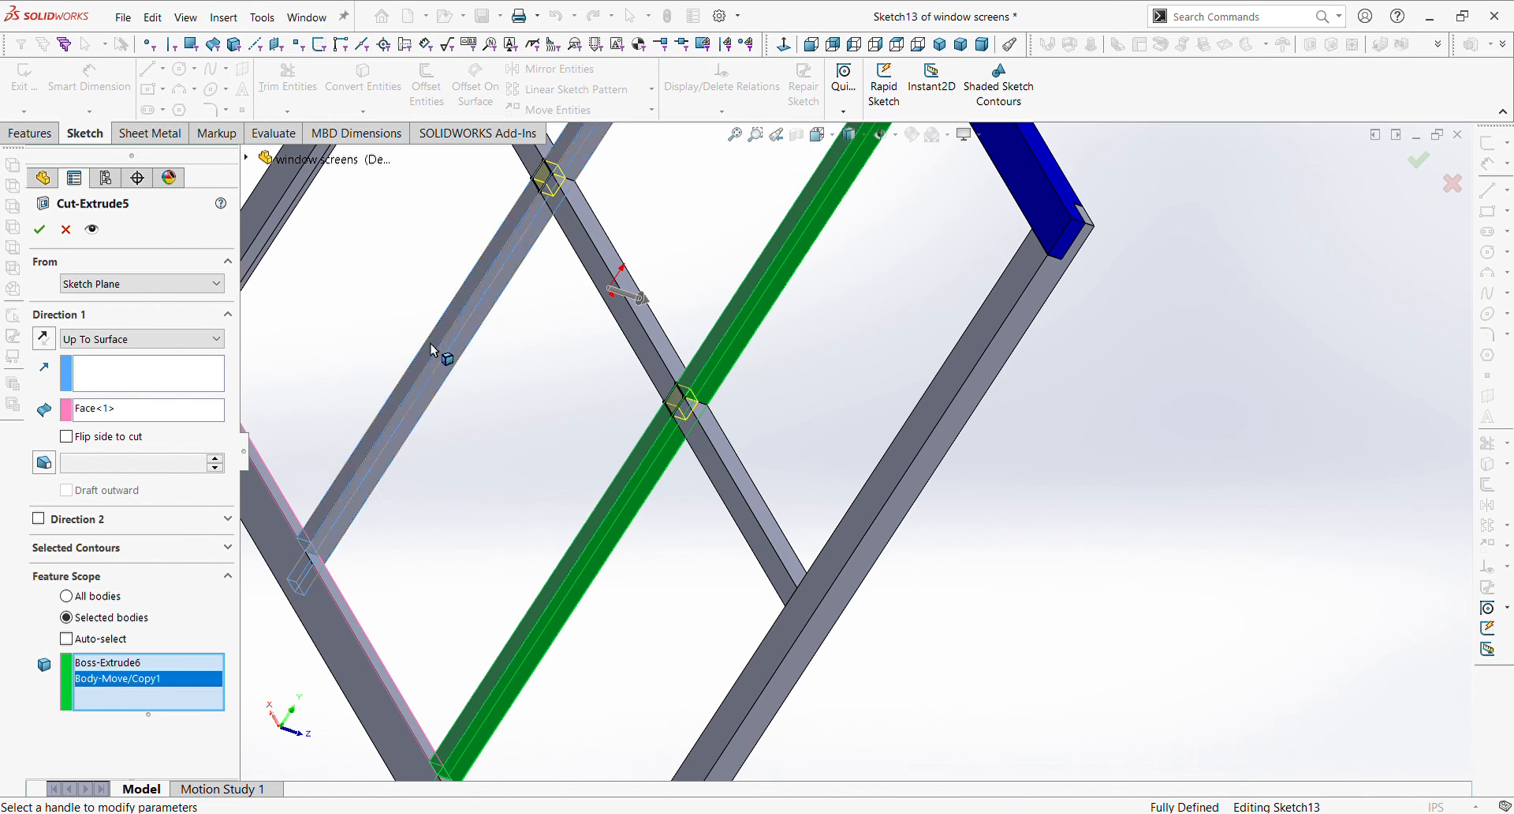
click(40, 230)
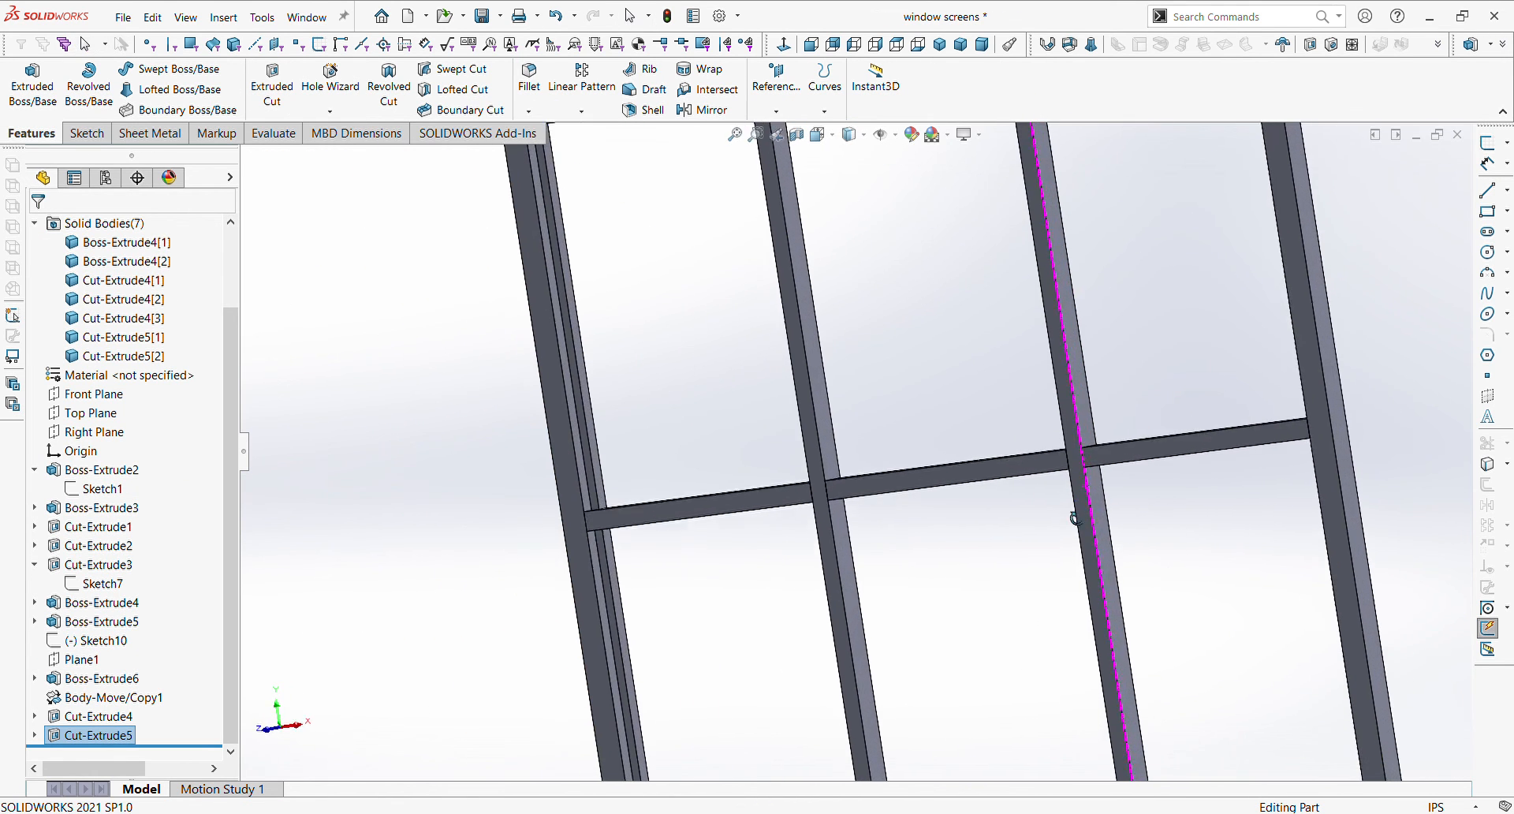
- Isolate the horizontal centre bar to examine its two crossing notches and end laps, and restore the full frame
click(1164, 454)
click(428, 598)
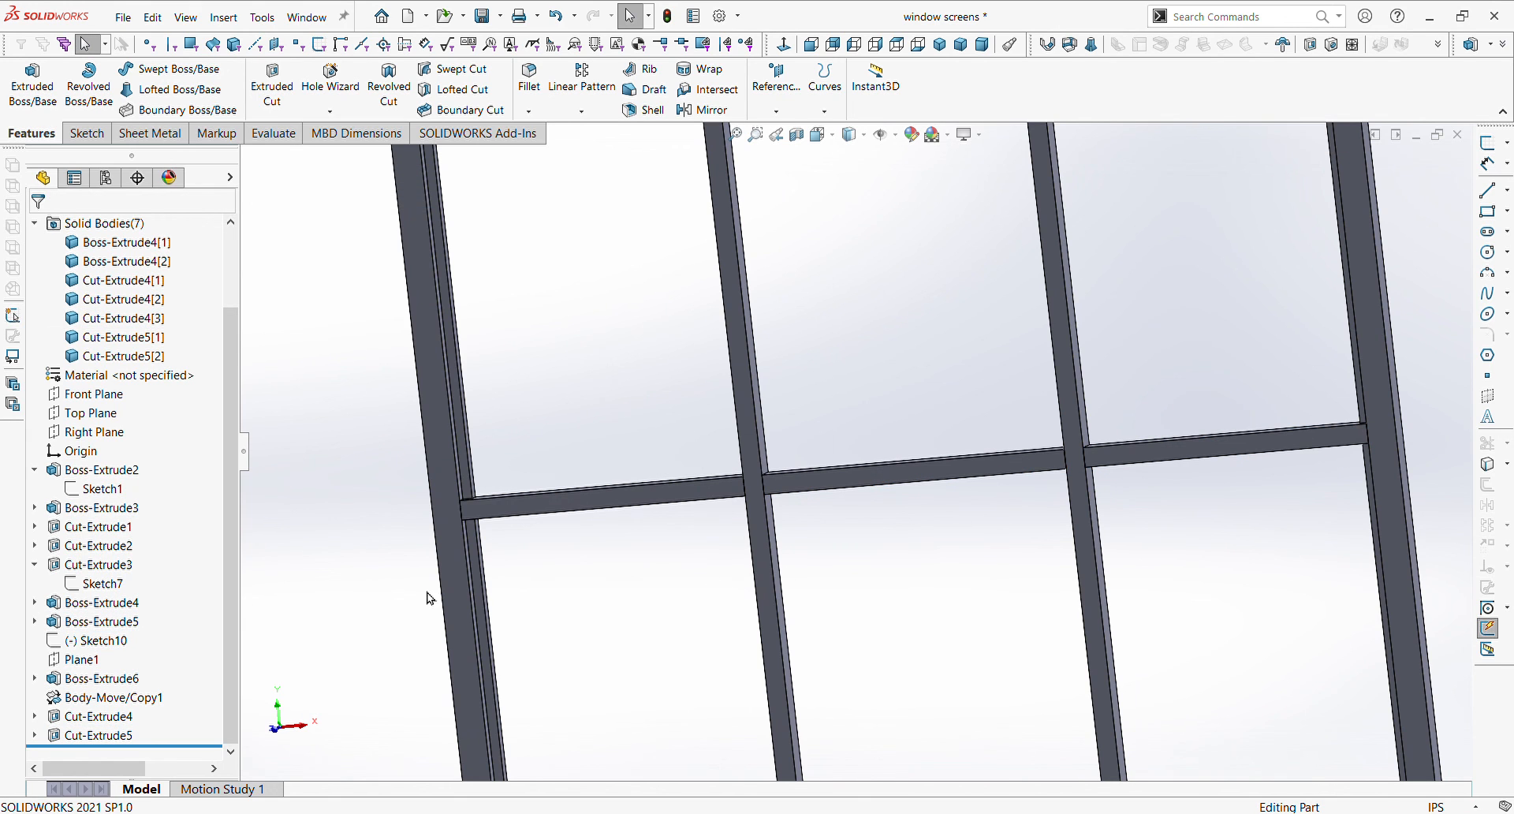
click(132, 735)
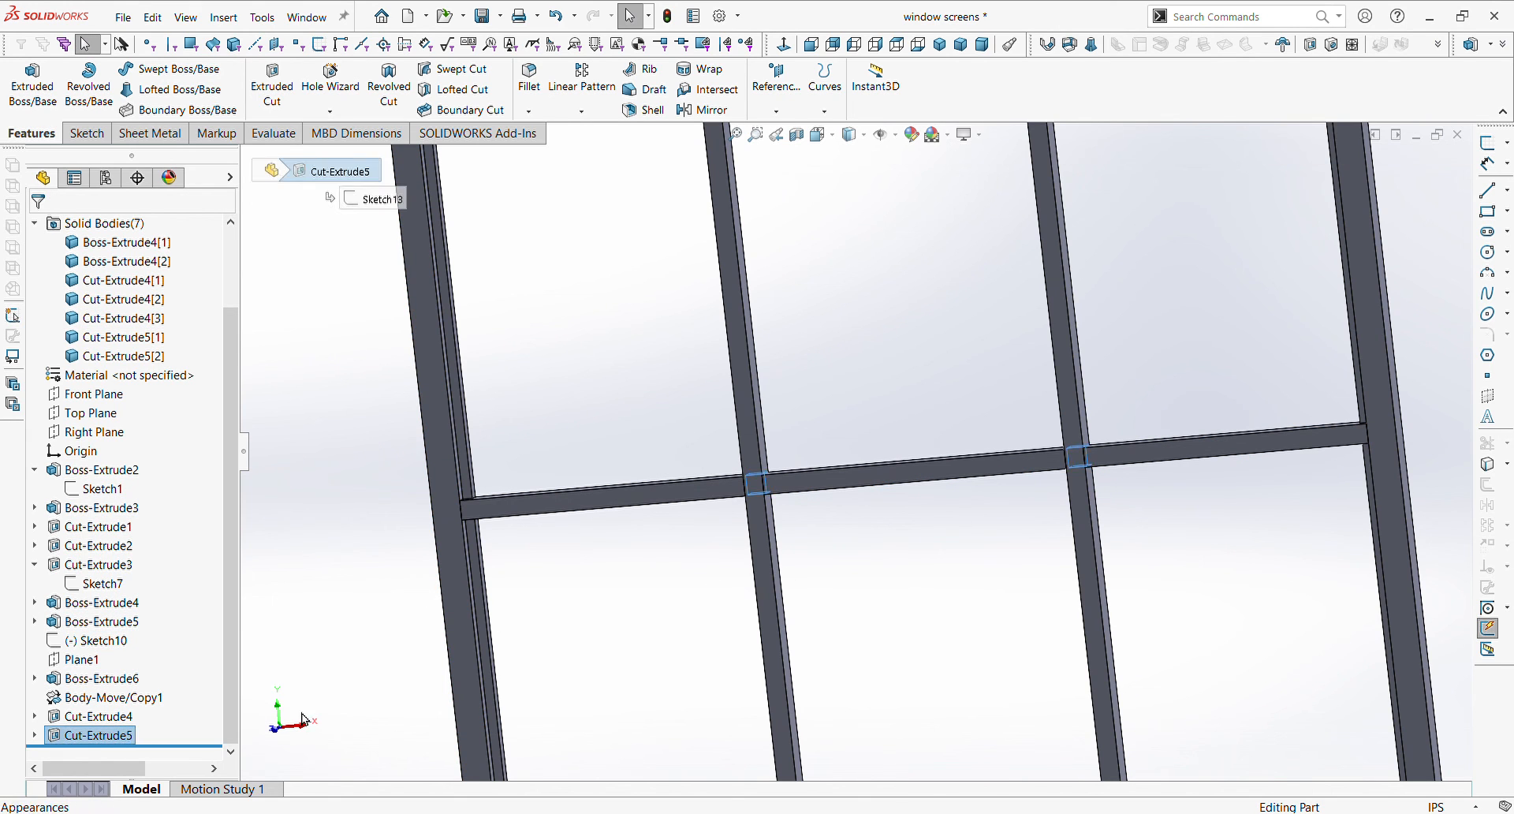
click(563, 497)
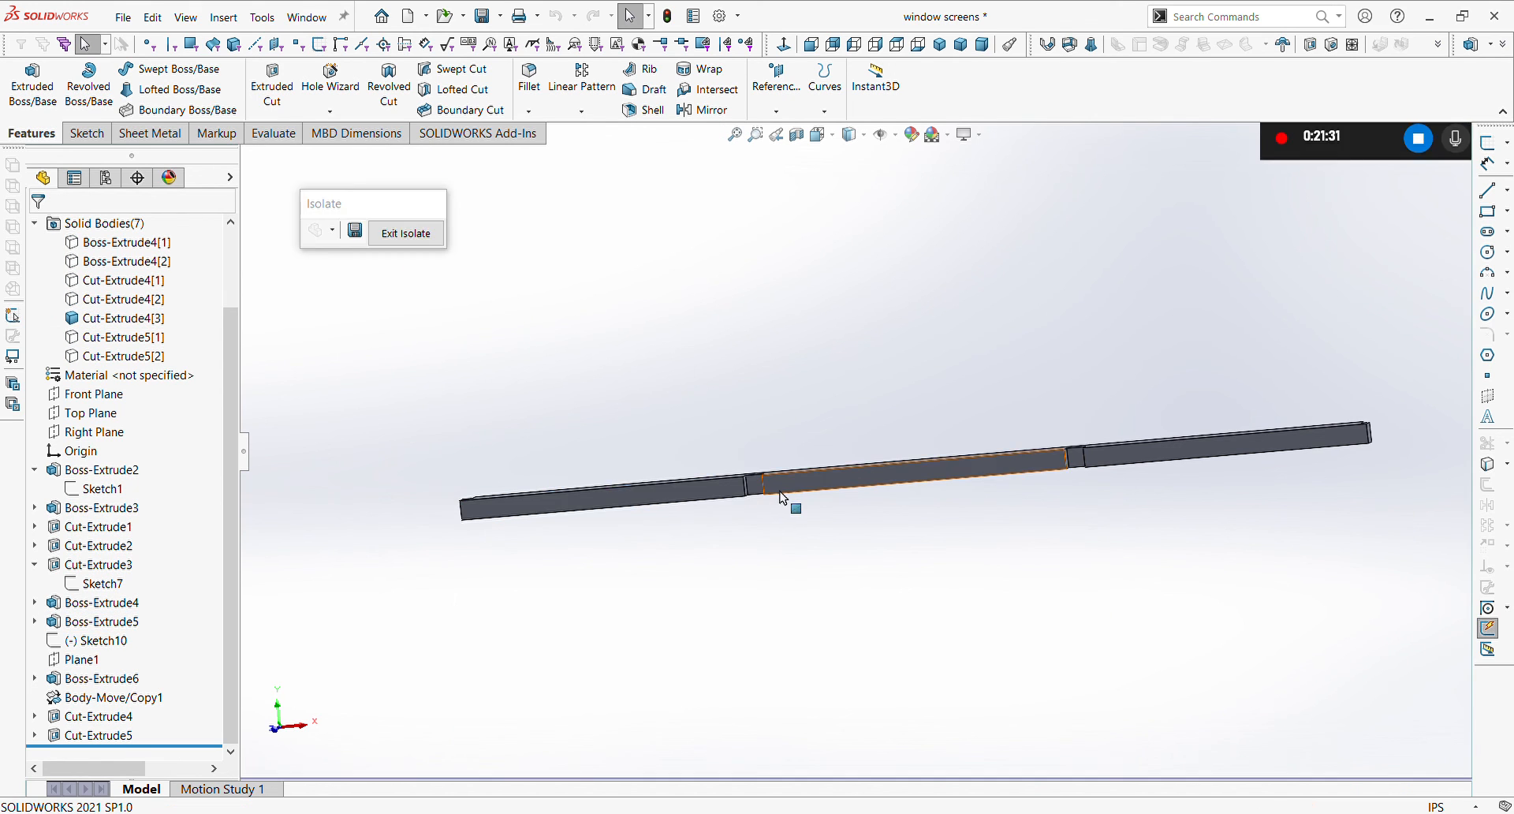
scroll(784, 503, down, 4)
middle_drag(795, 497, 883, 590)
scroll(883, 590, up, 3)
middle_drag(963, 477, 989, 544)
scroll(990, 544, up, 3)
scroll(1159, 420, down, 2)
middle_drag(1131, 475, 777, 404)
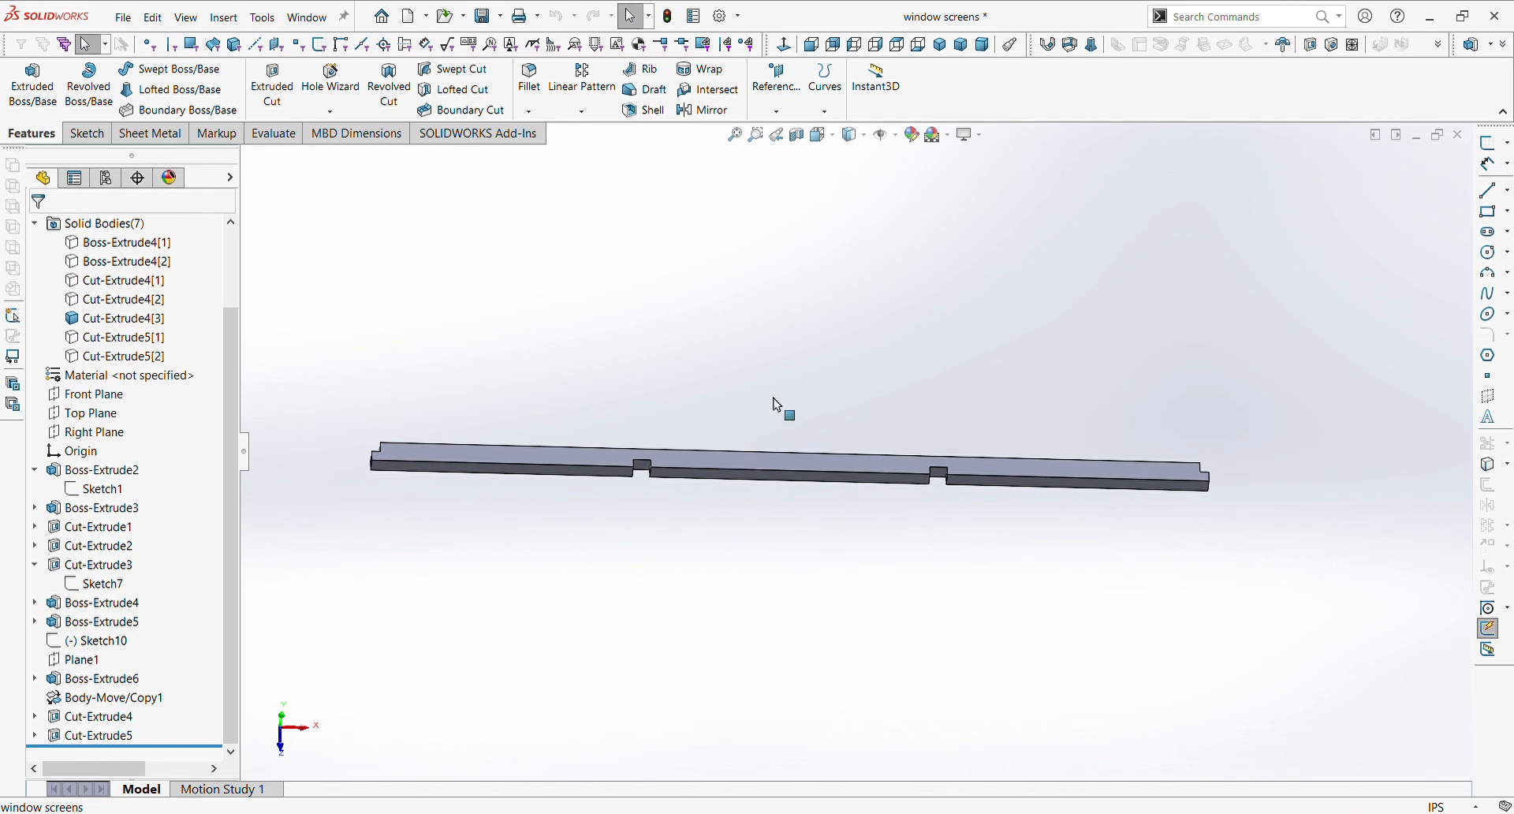
click(390, 230)
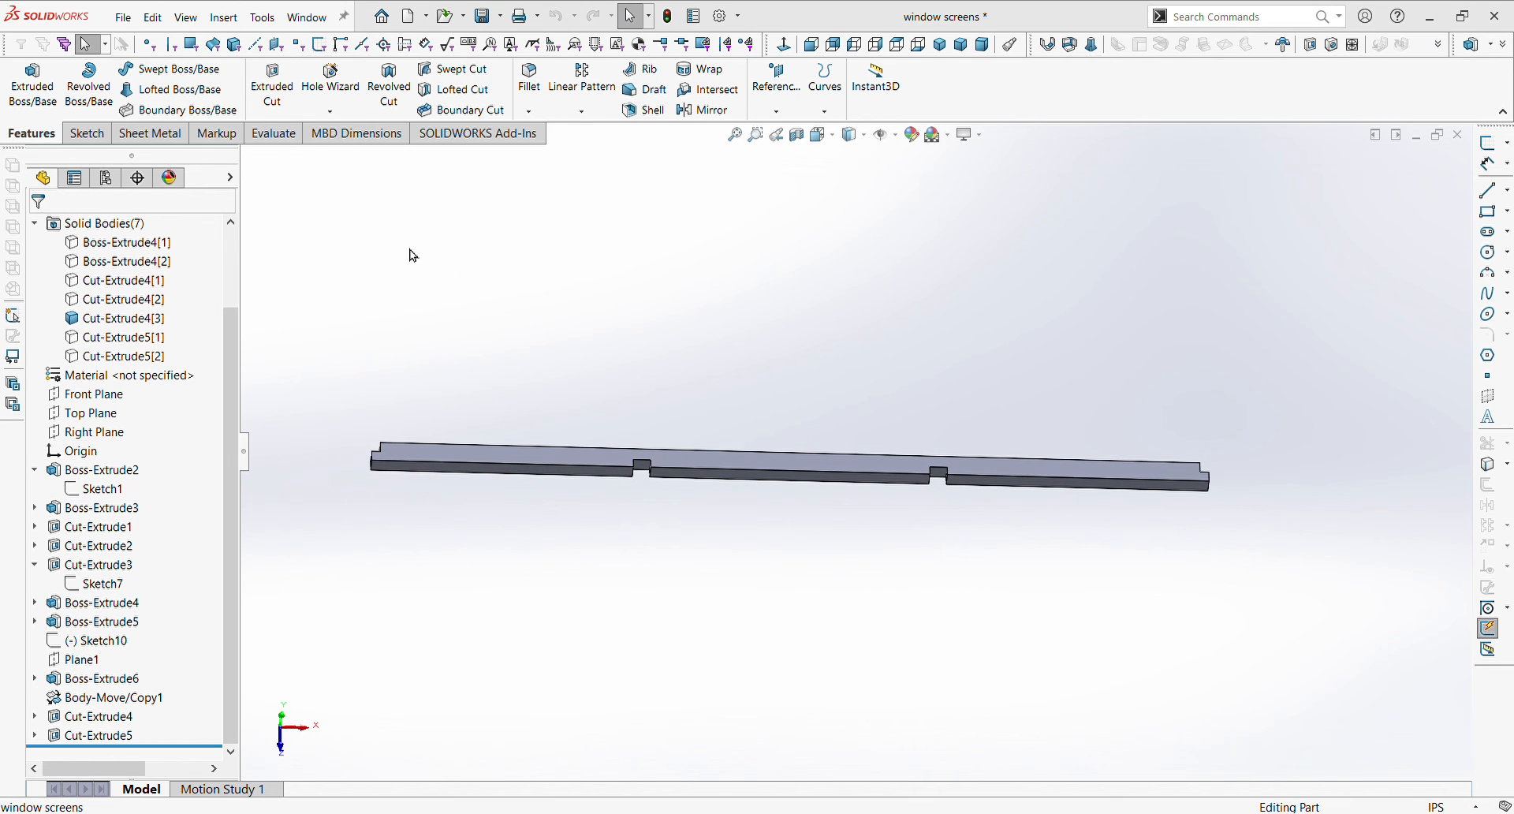
- Isolate one vertical bar to examine its centre notch and end laps
middle_drag(709, 541, 771, 575)
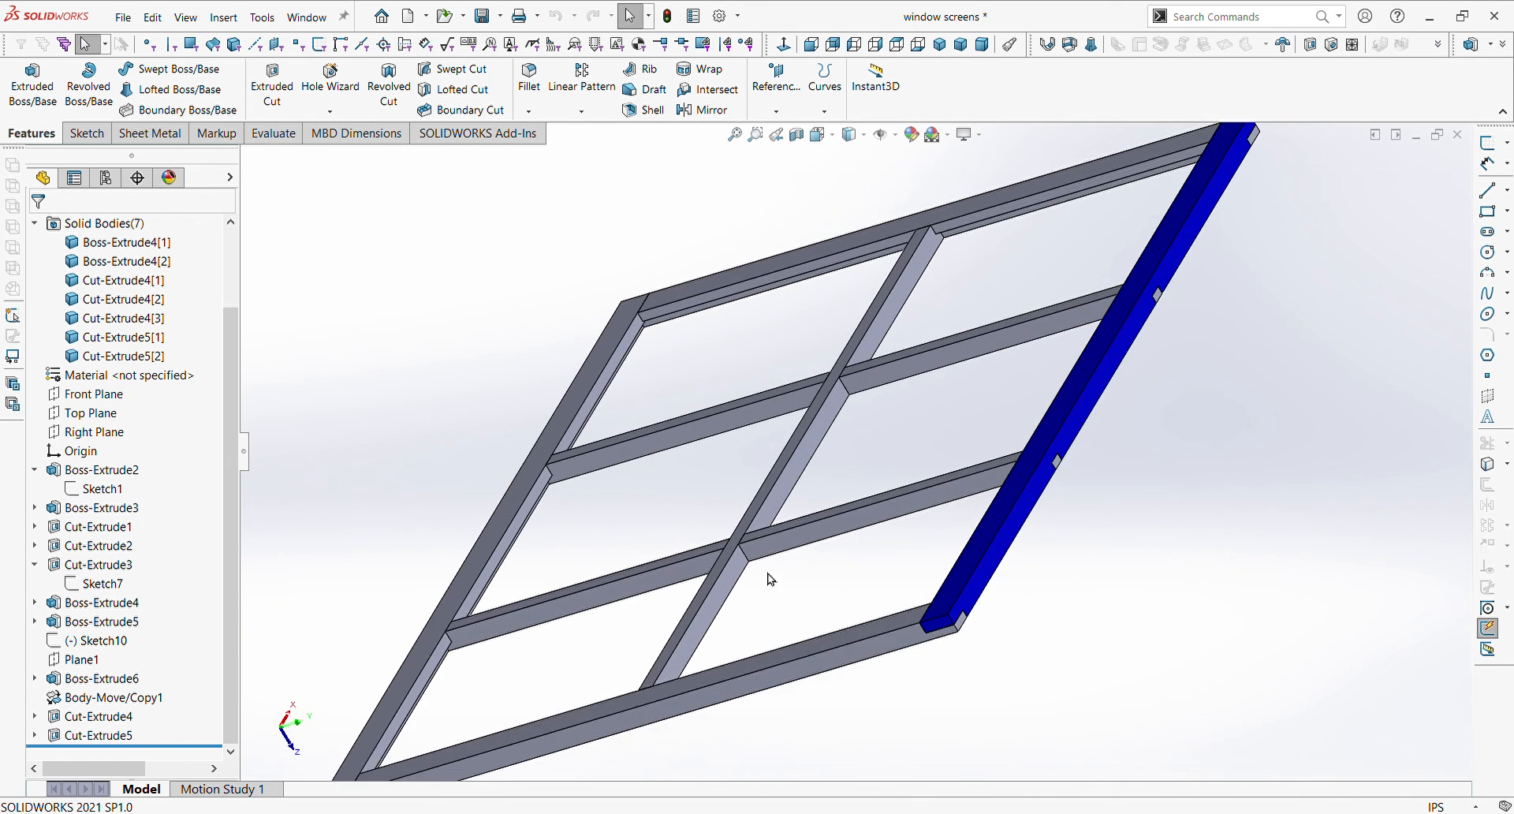
scroll(767, 542, down, 5)
click(766, 541)
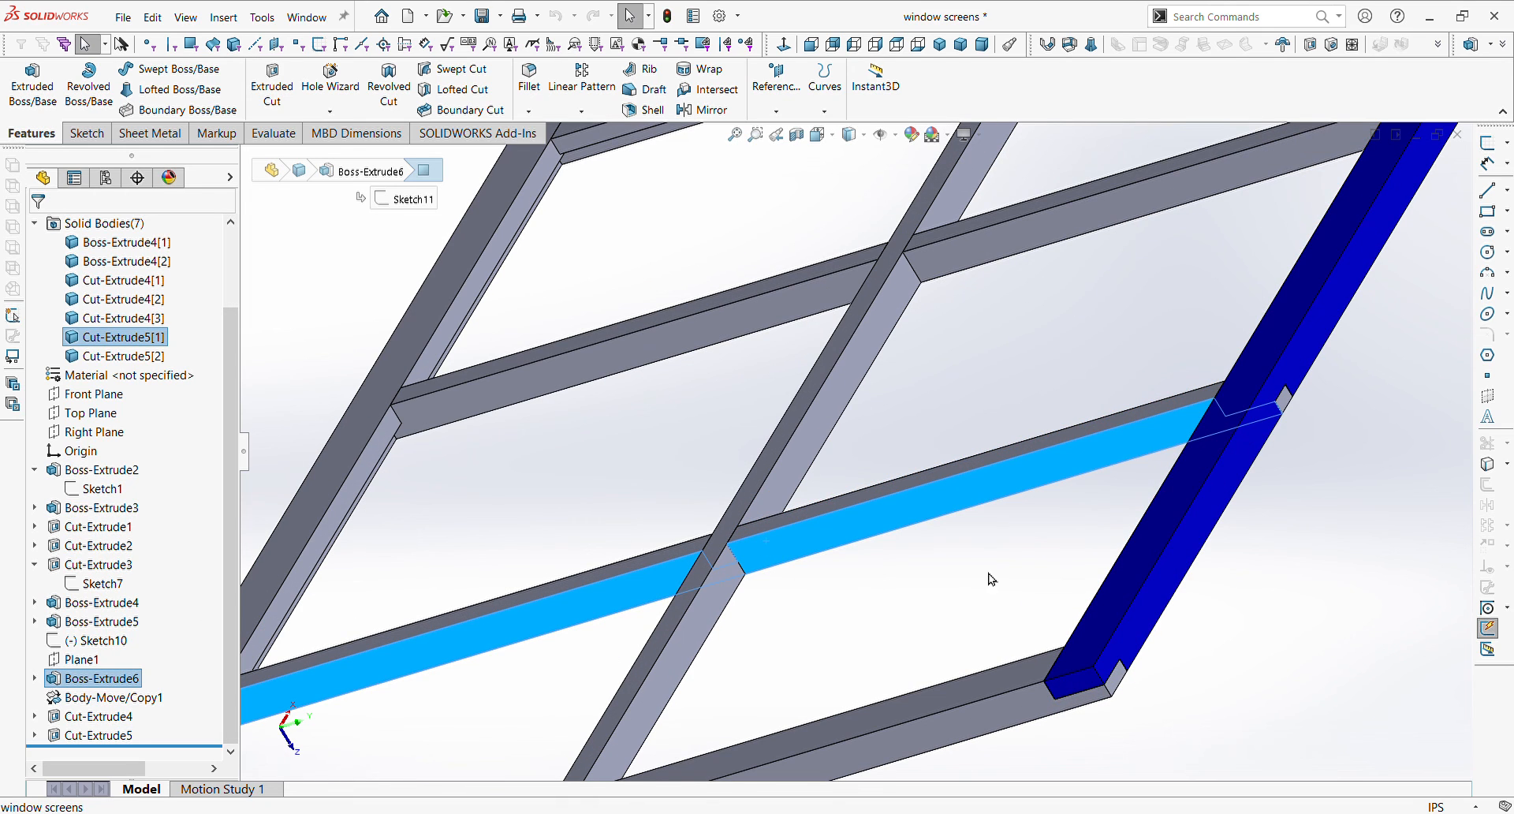
click(971, 749)
scroll(800, 557, down, 3)
scroll(800, 557, up, 3)
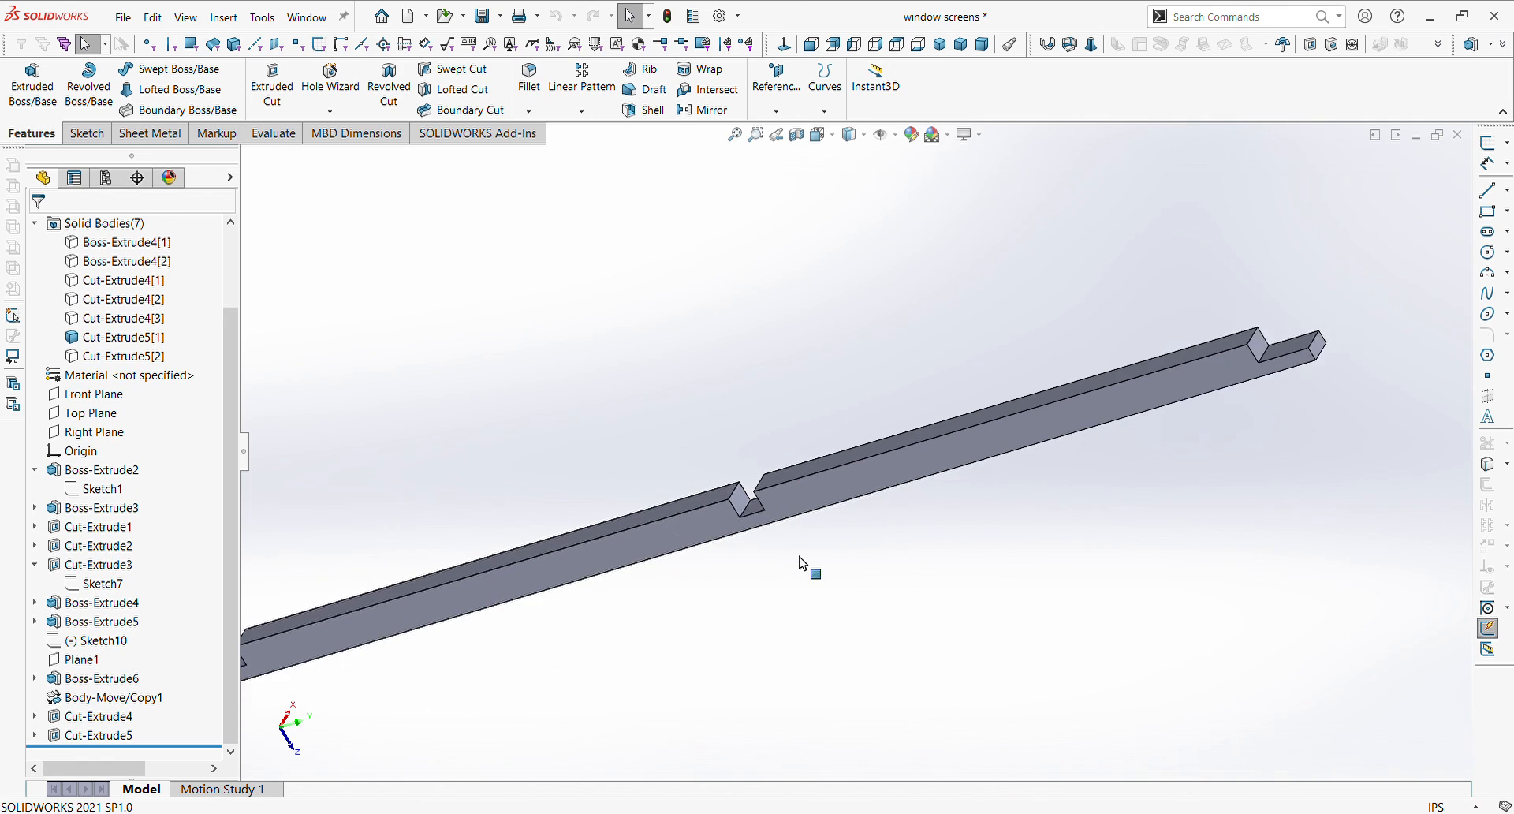
scroll(800, 557, up, 2)
middle_drag(806, 532, 756, 433)
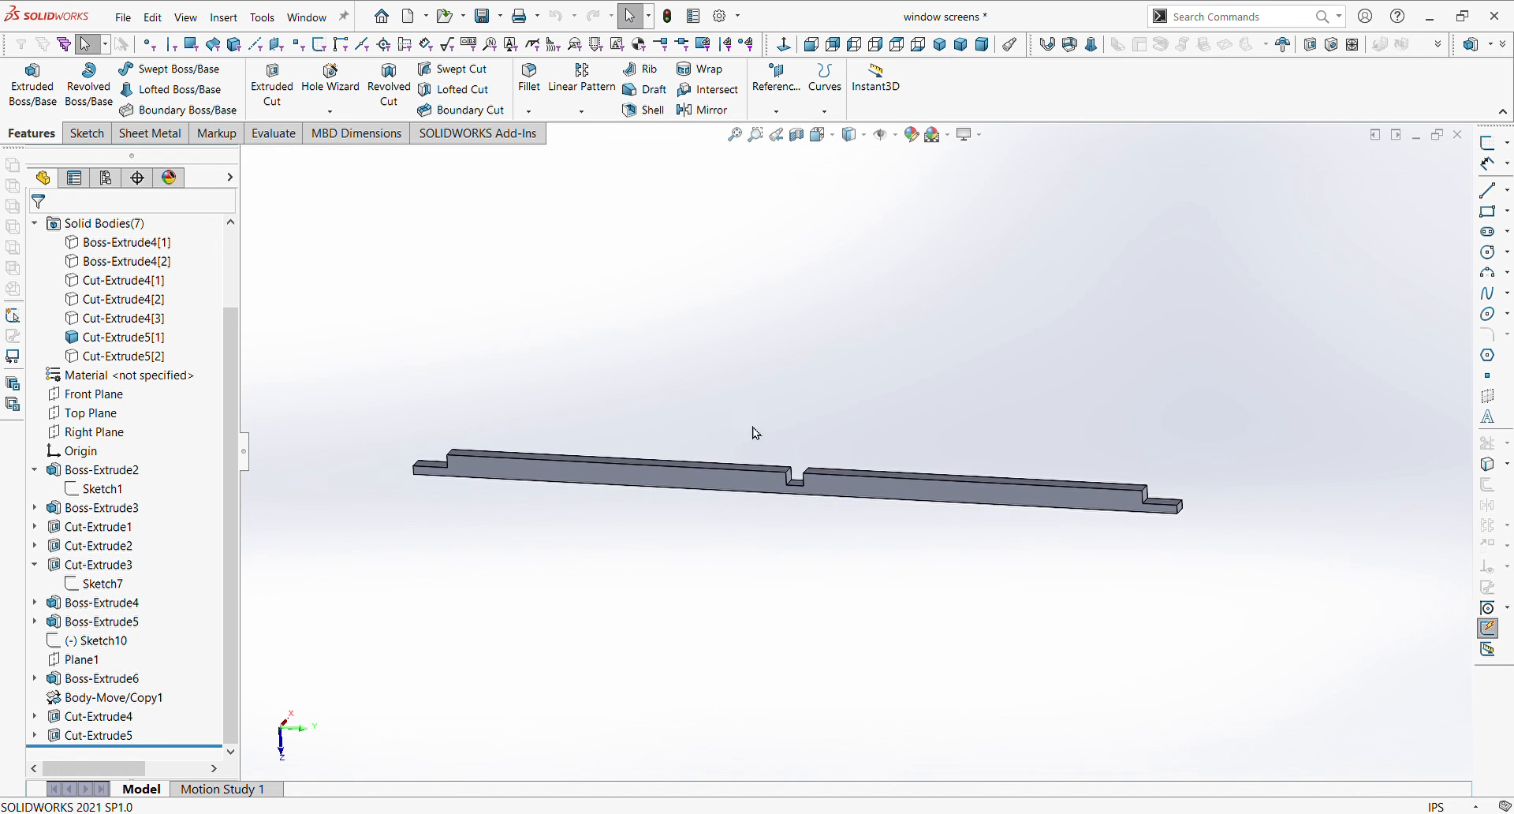
- Examine the whole frame and the joints where the vertical bars meet the bottom rail
middle_drag(956, 622, 774, 436)
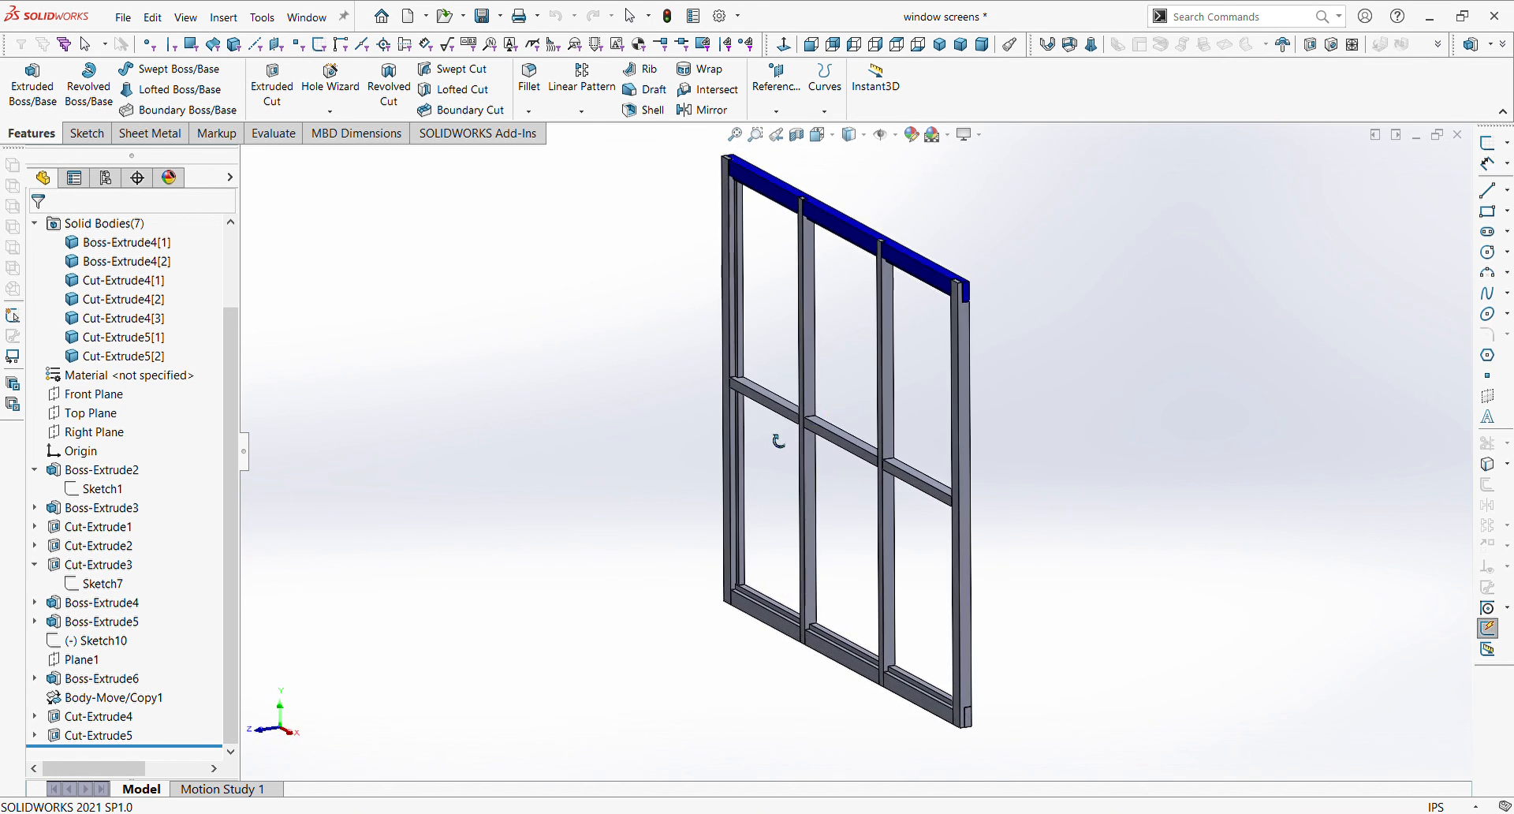
scroll(877, 623, down, 5)
scroll(877, 623, down, 3)
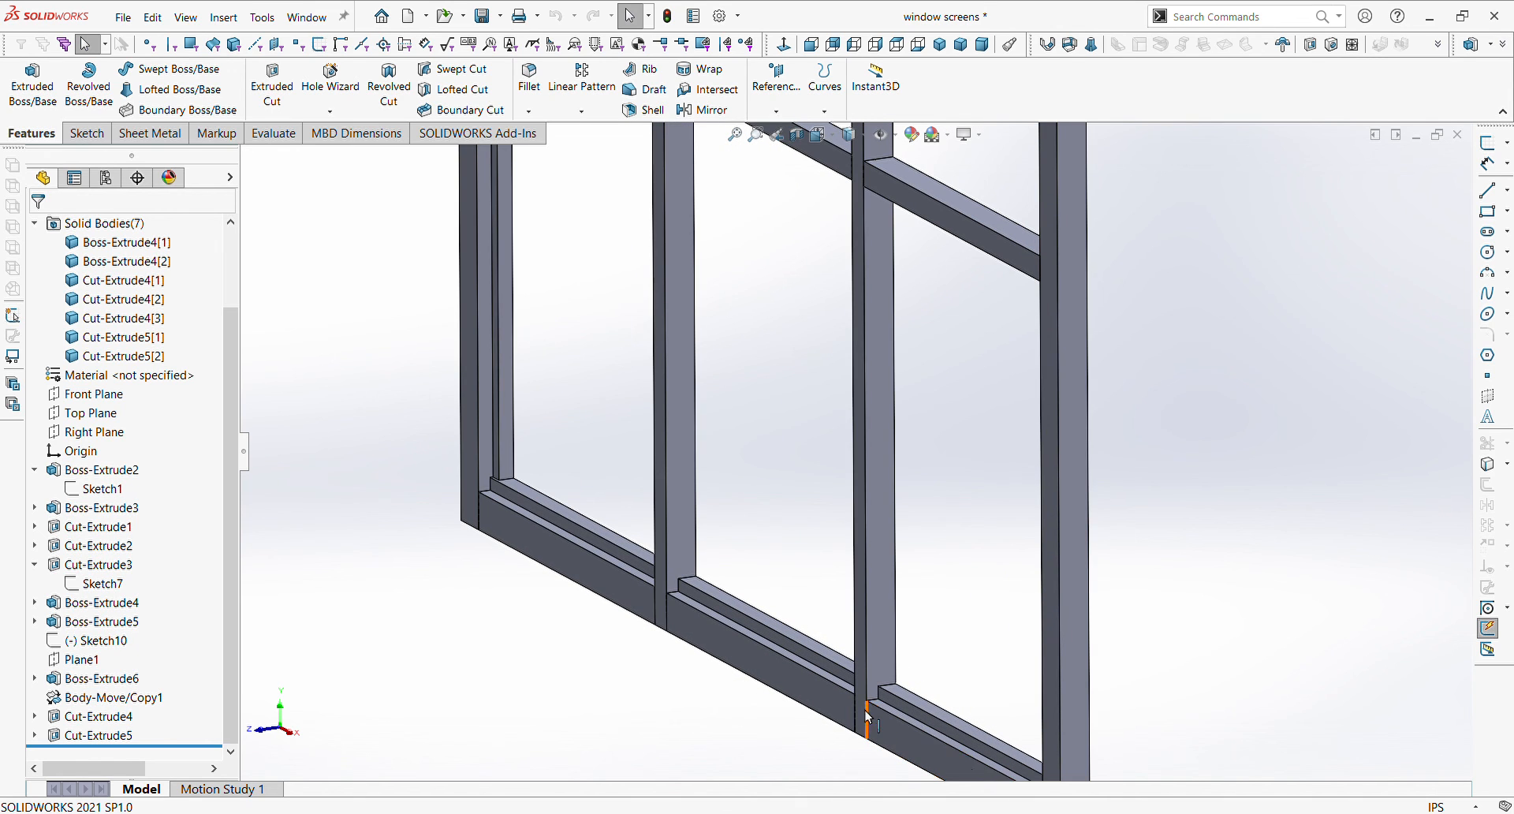
scroll(850, 696, up, 10)
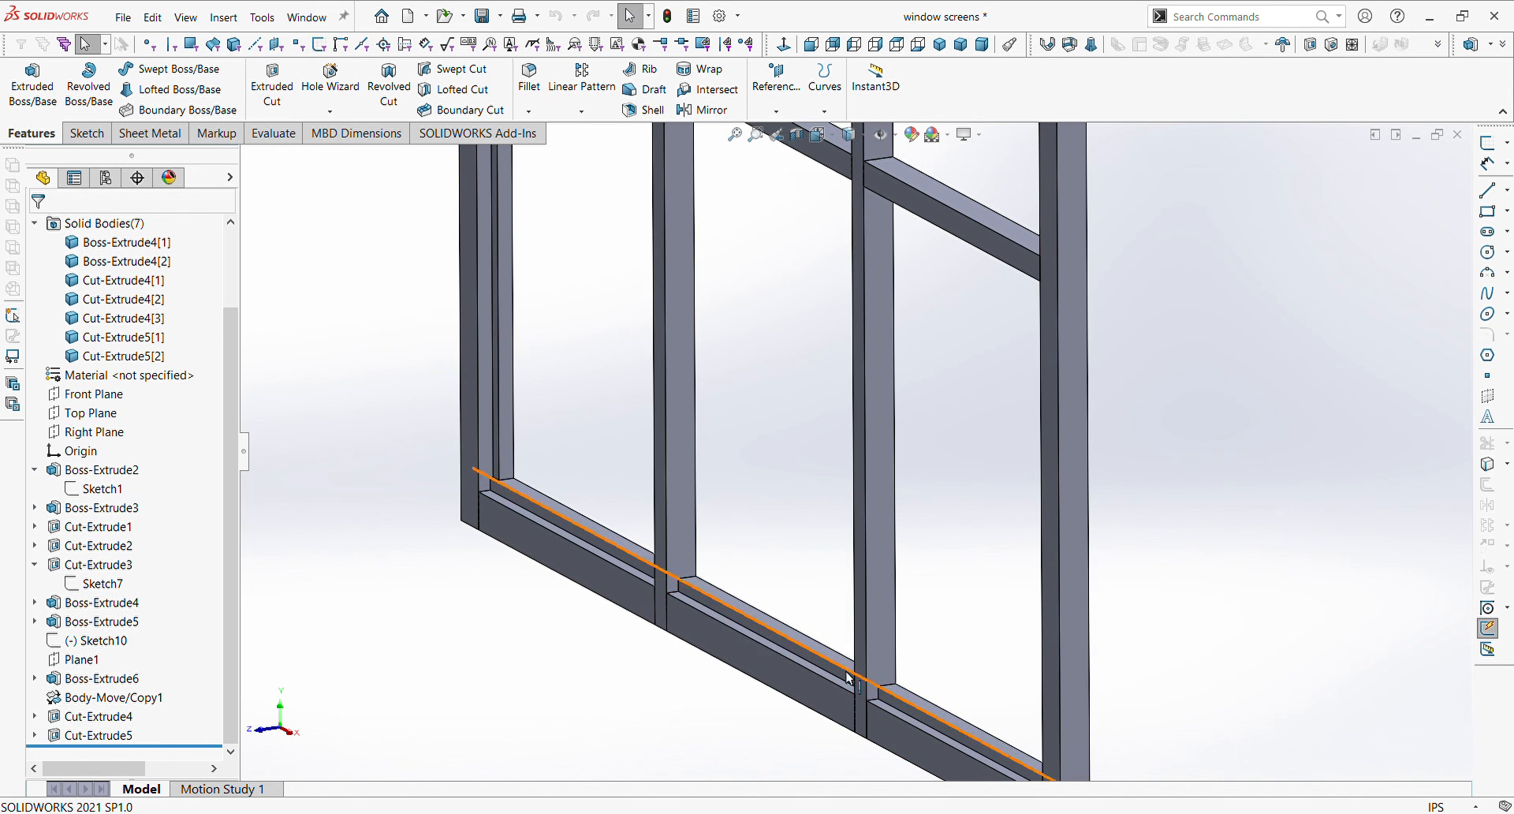
scroll(820, 199, down, 3)
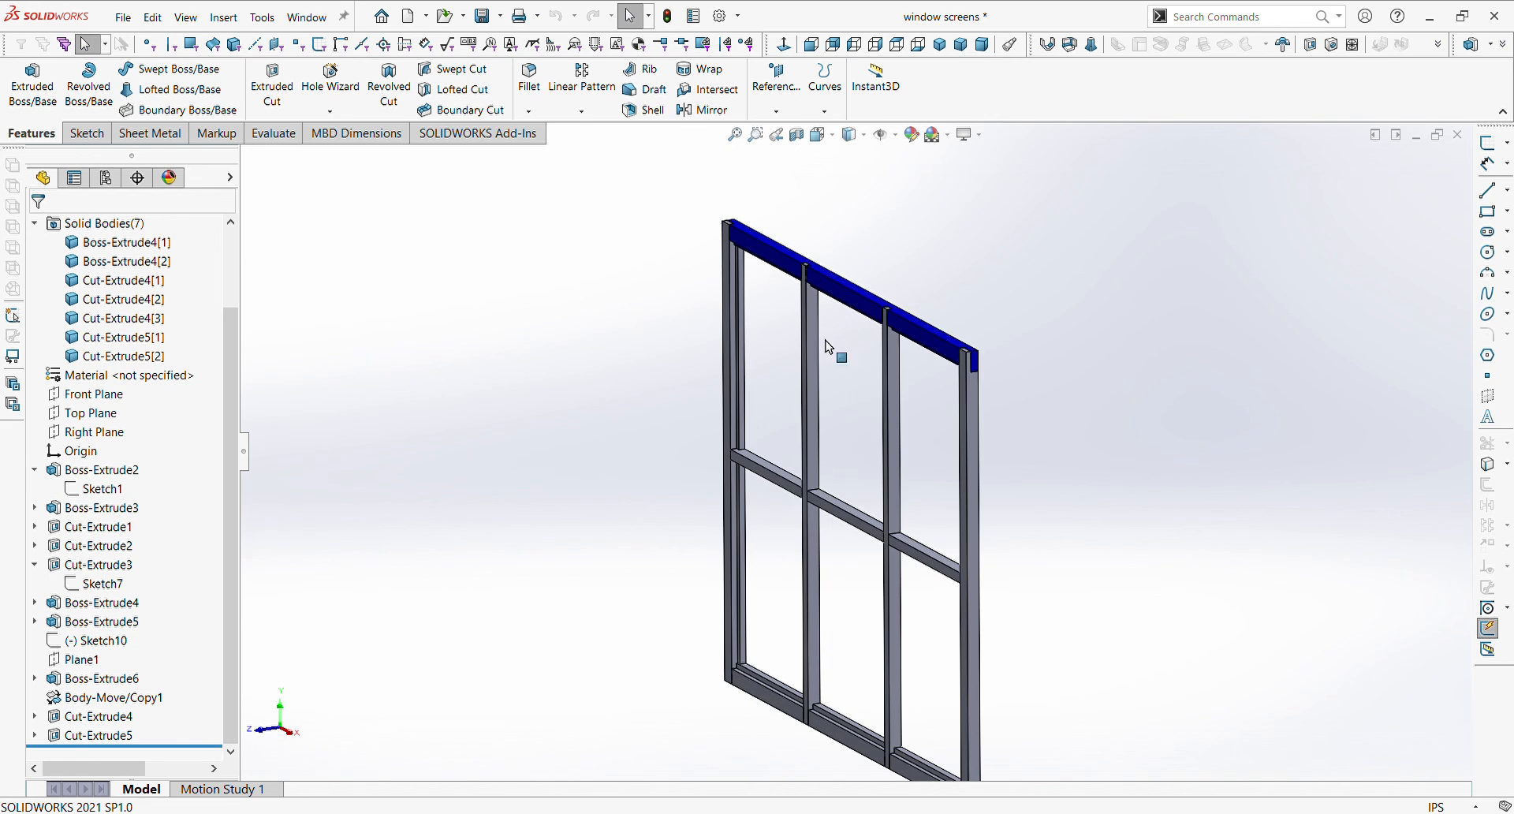
scroll(831, 532, down, 1)
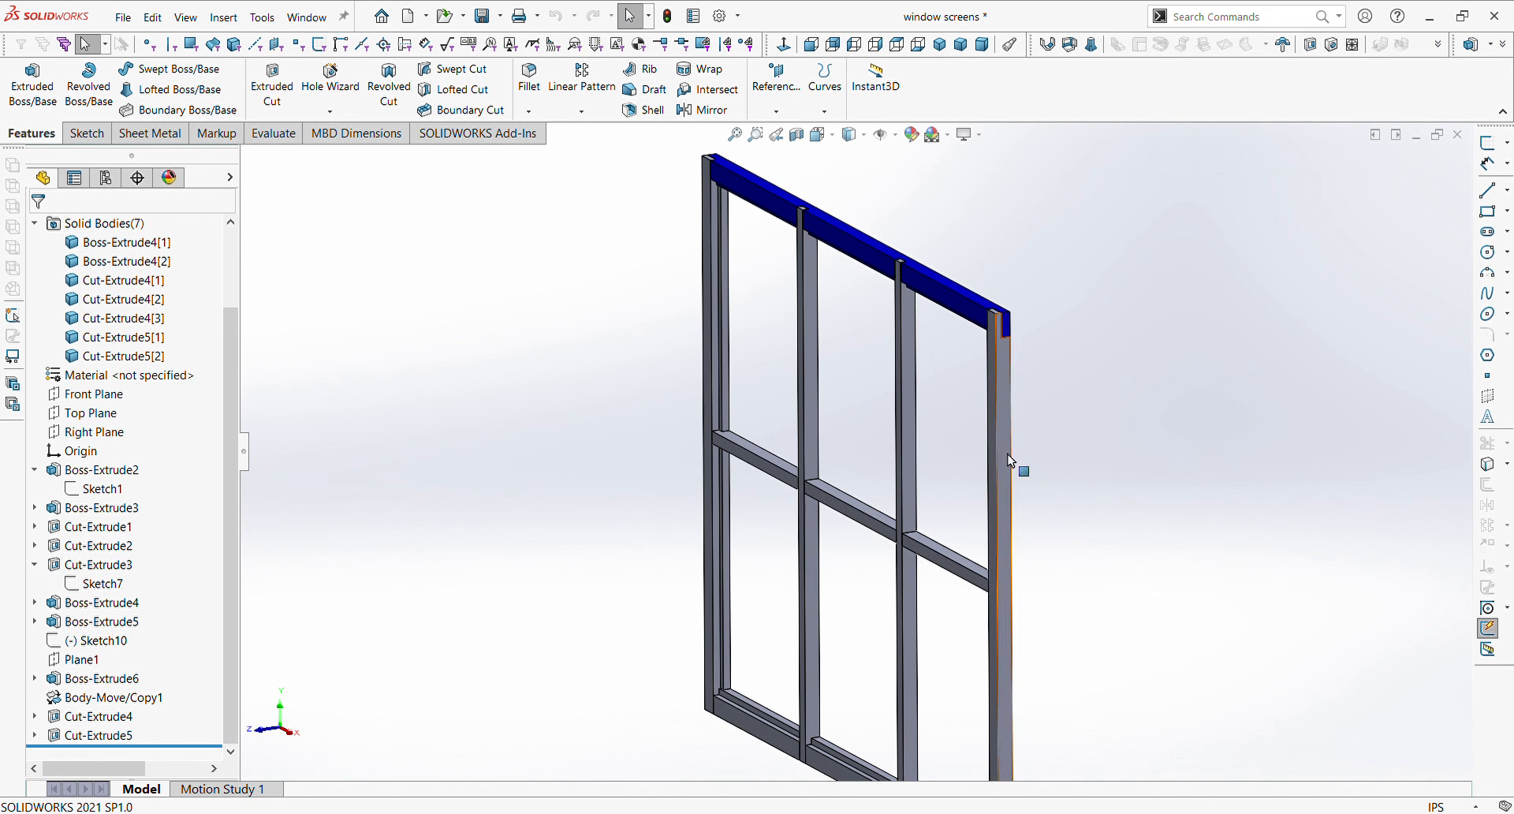